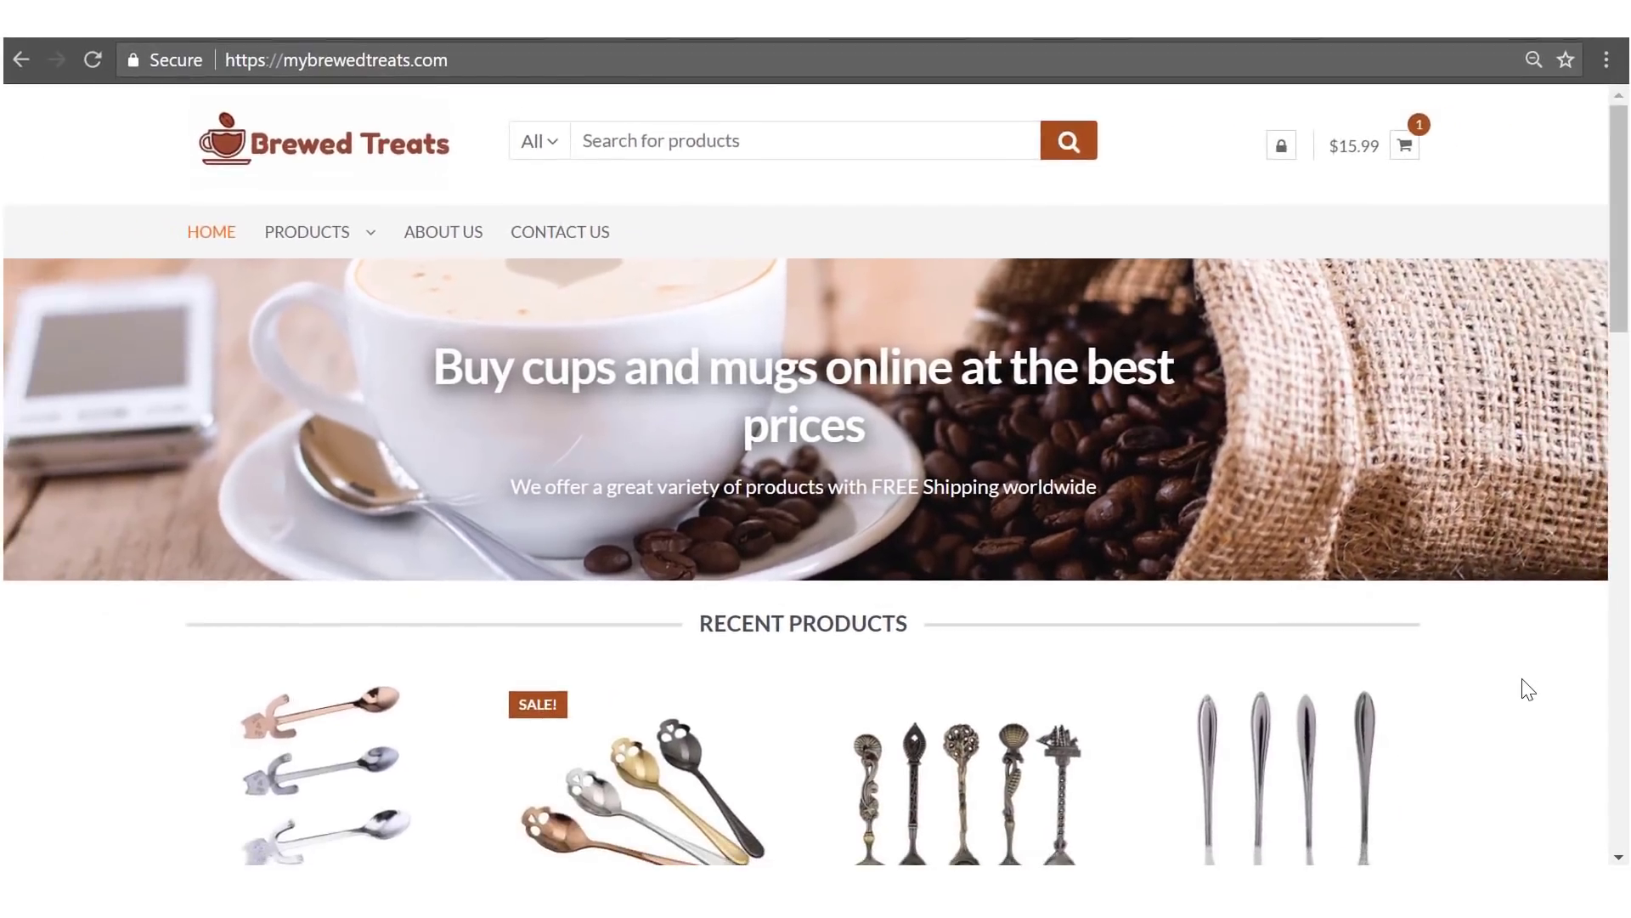
- Browse the featured products on the Brewed Treats homepage
scroll(1527, 688, down, 3)
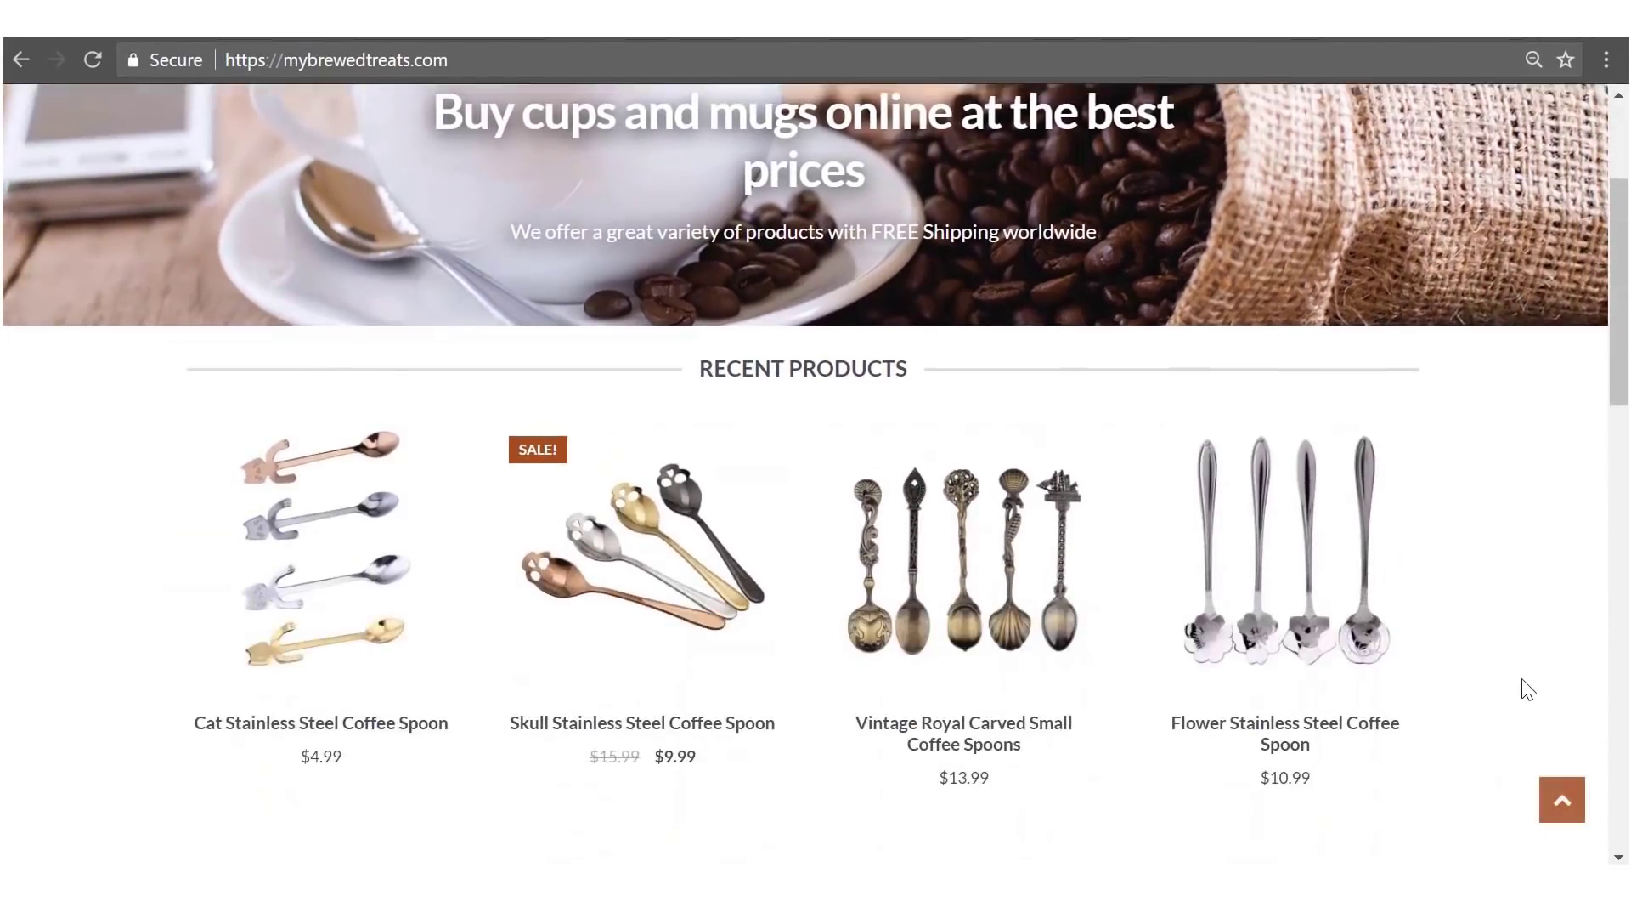
scroll(1527, 688, down, 5)
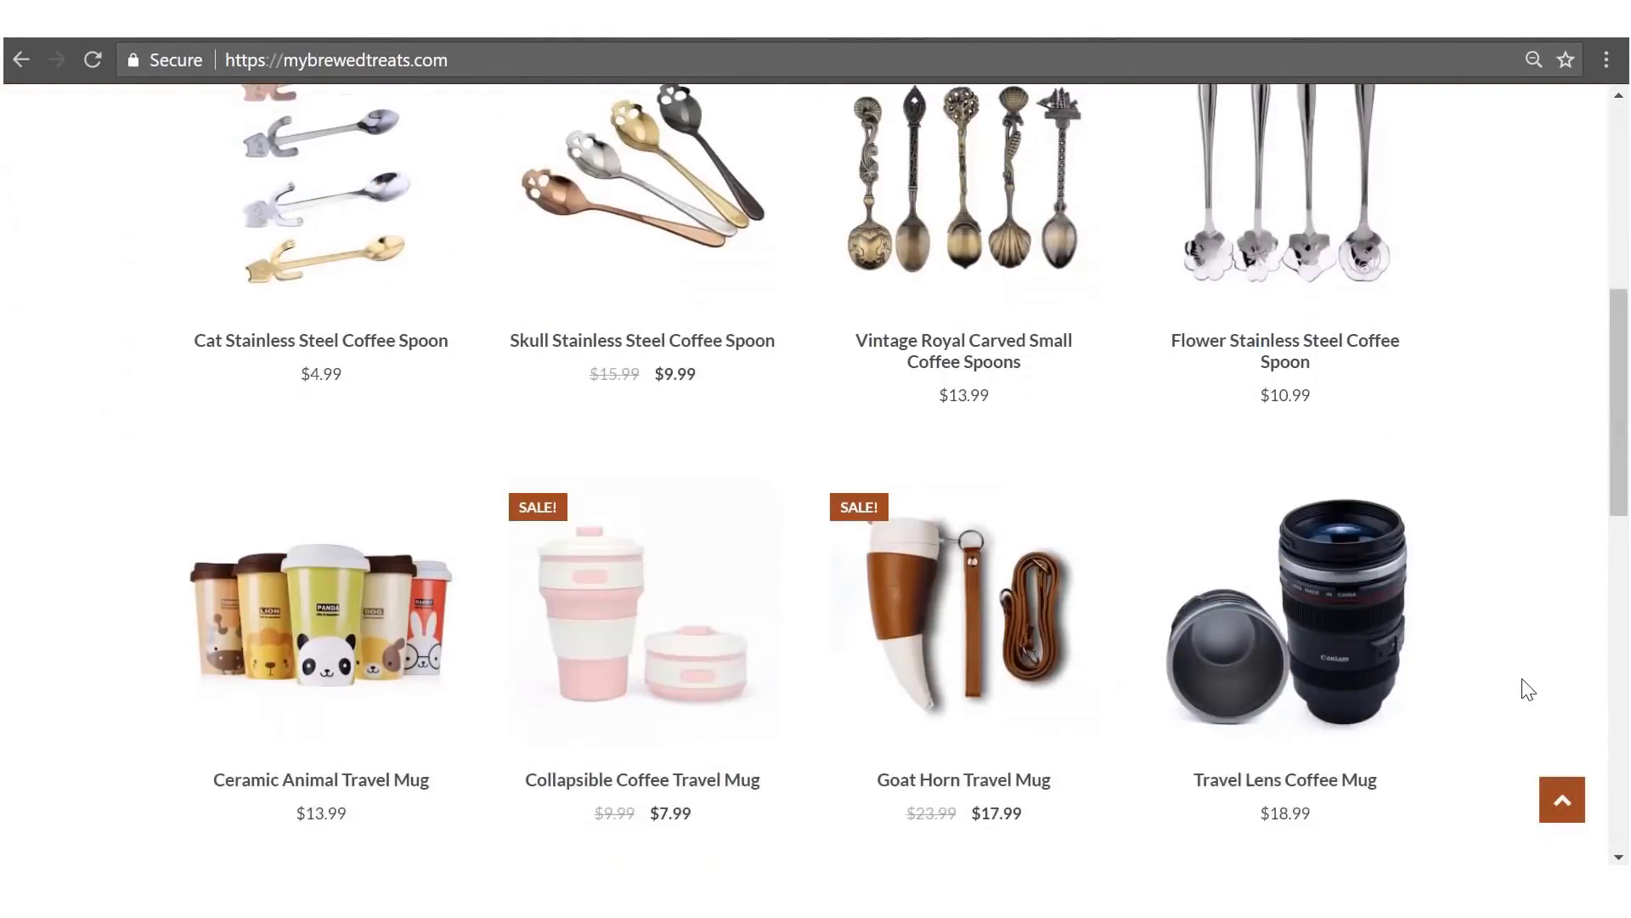
scroll(1527, 688, down, 8)
scroll(1527, 689, down, 6)
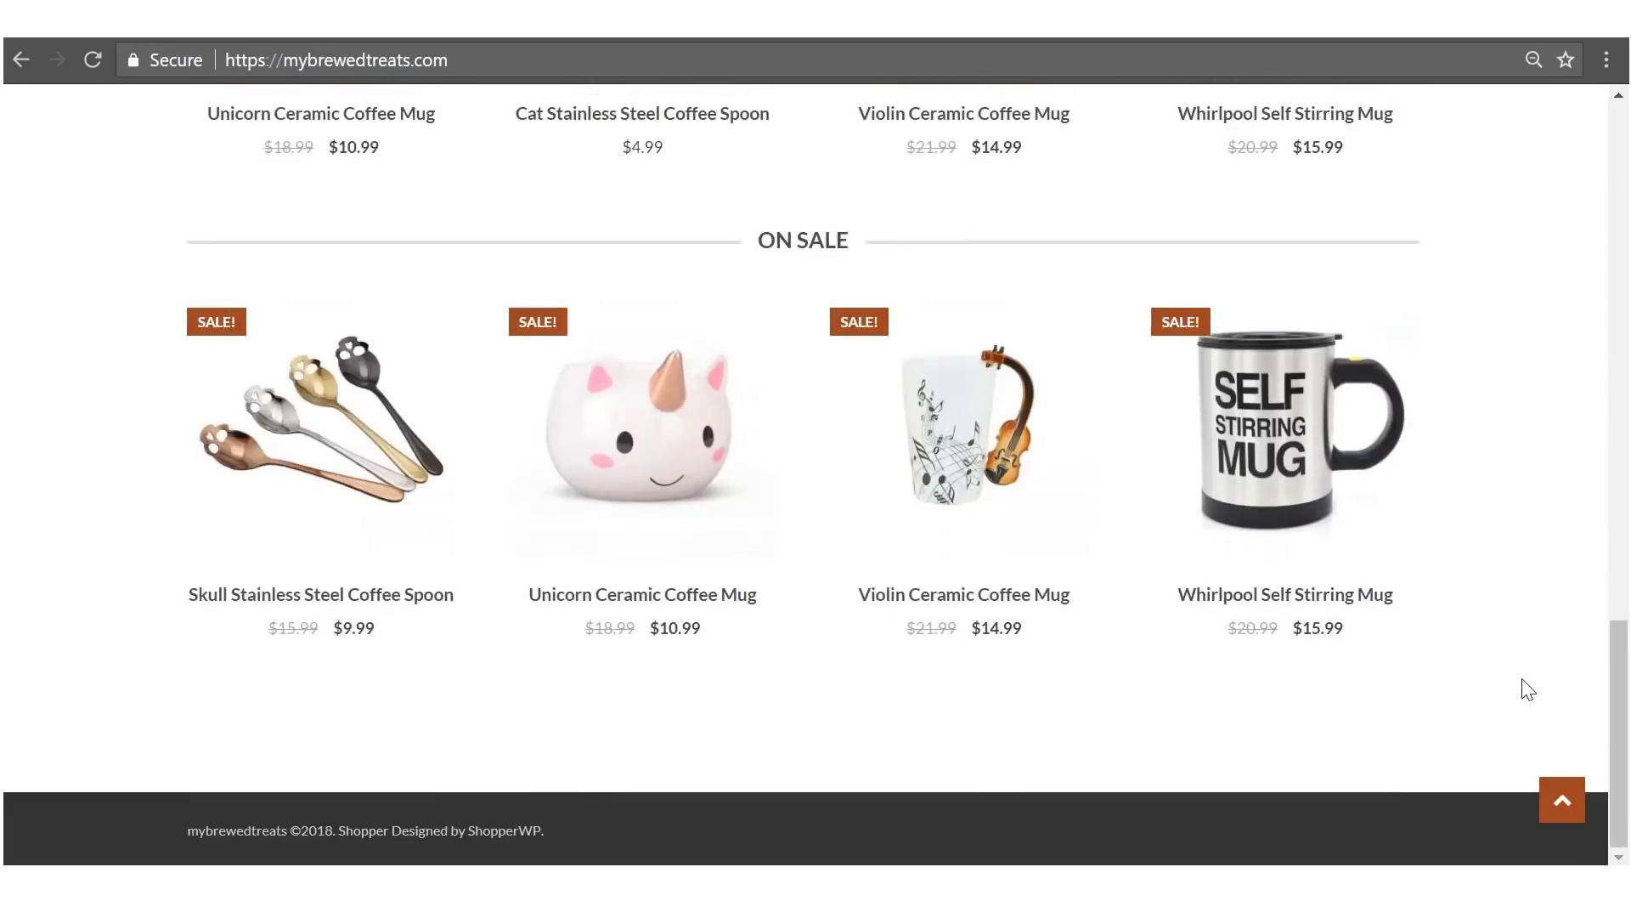
scroll(1527, 688, up, 19)
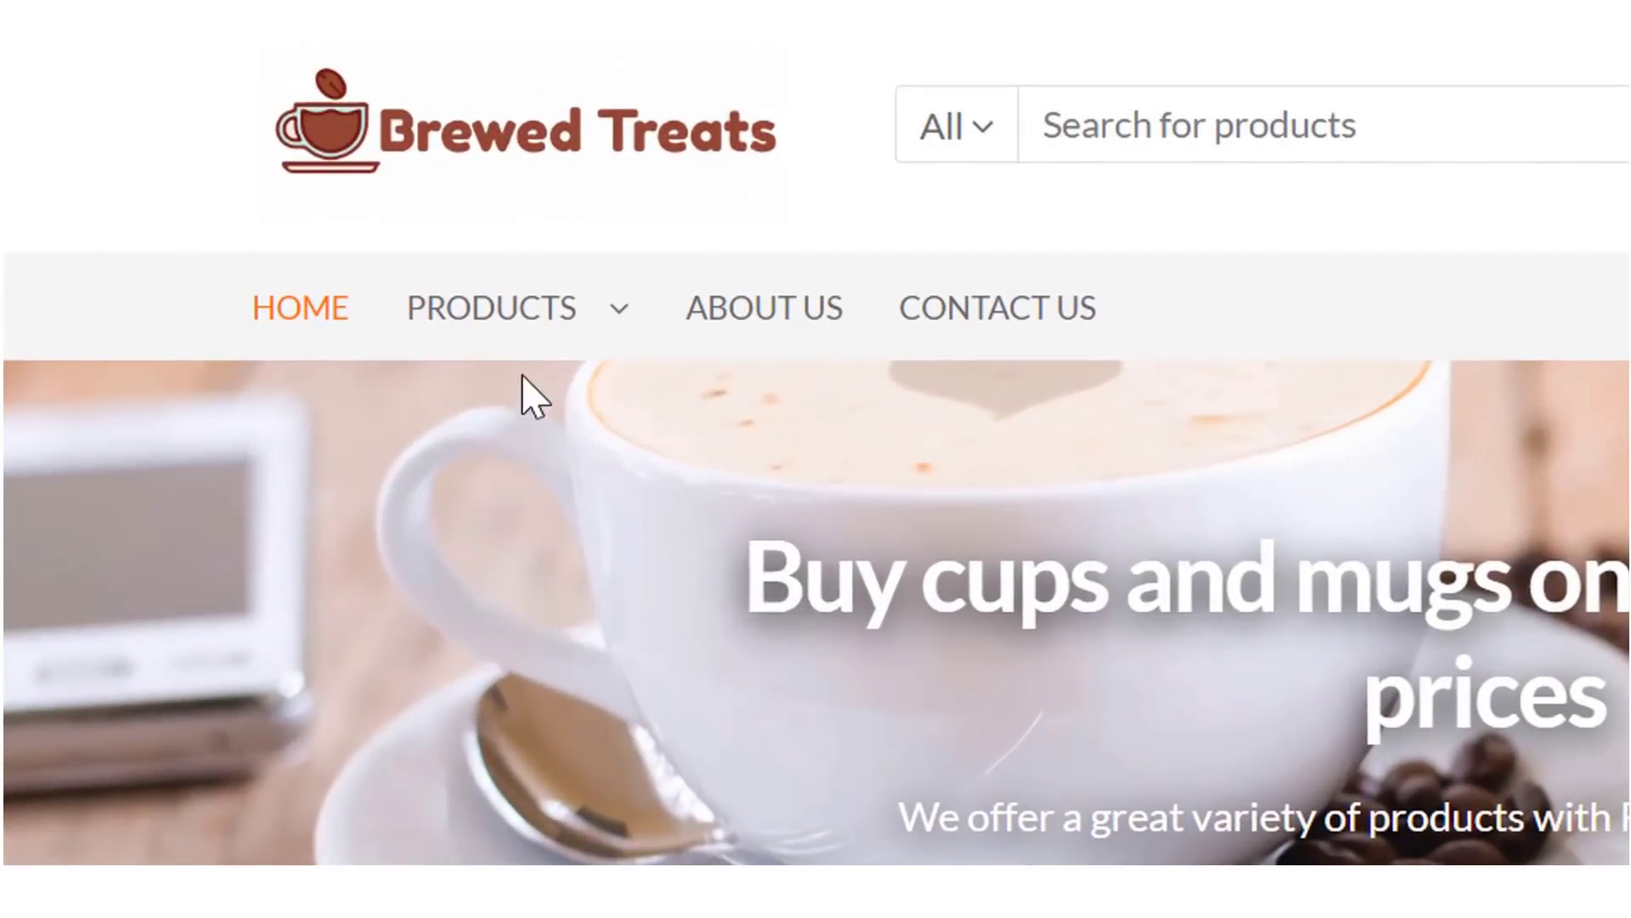
- Open the Coffee Mugs category from the Products menu to list all five mugs
mouse_move(323, 236)
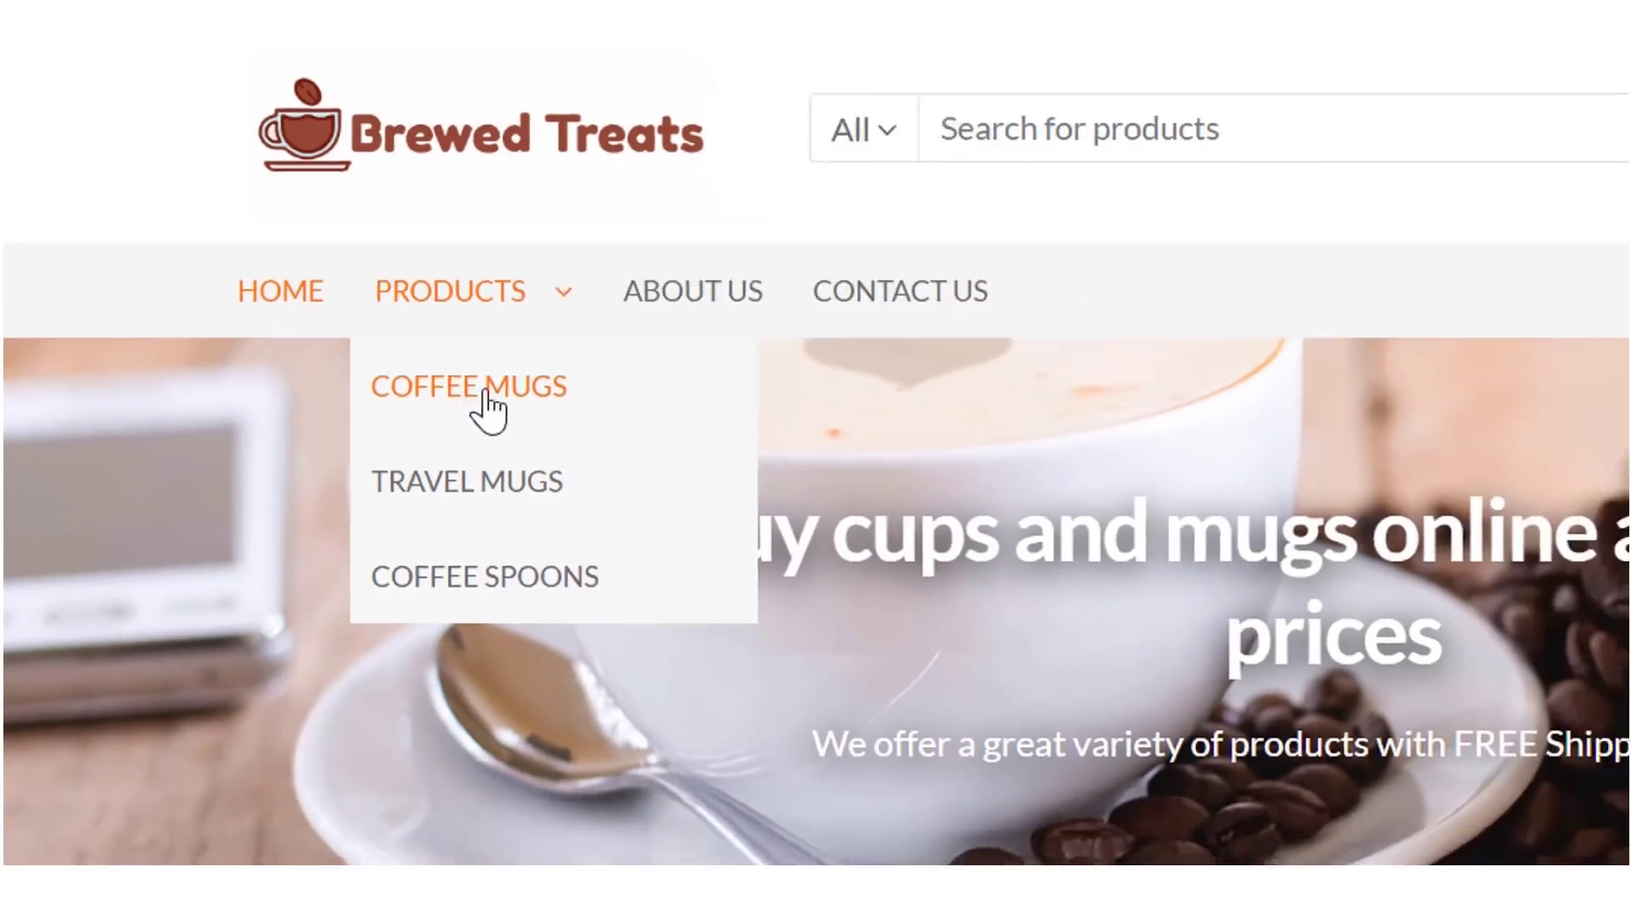
click(503, 416)
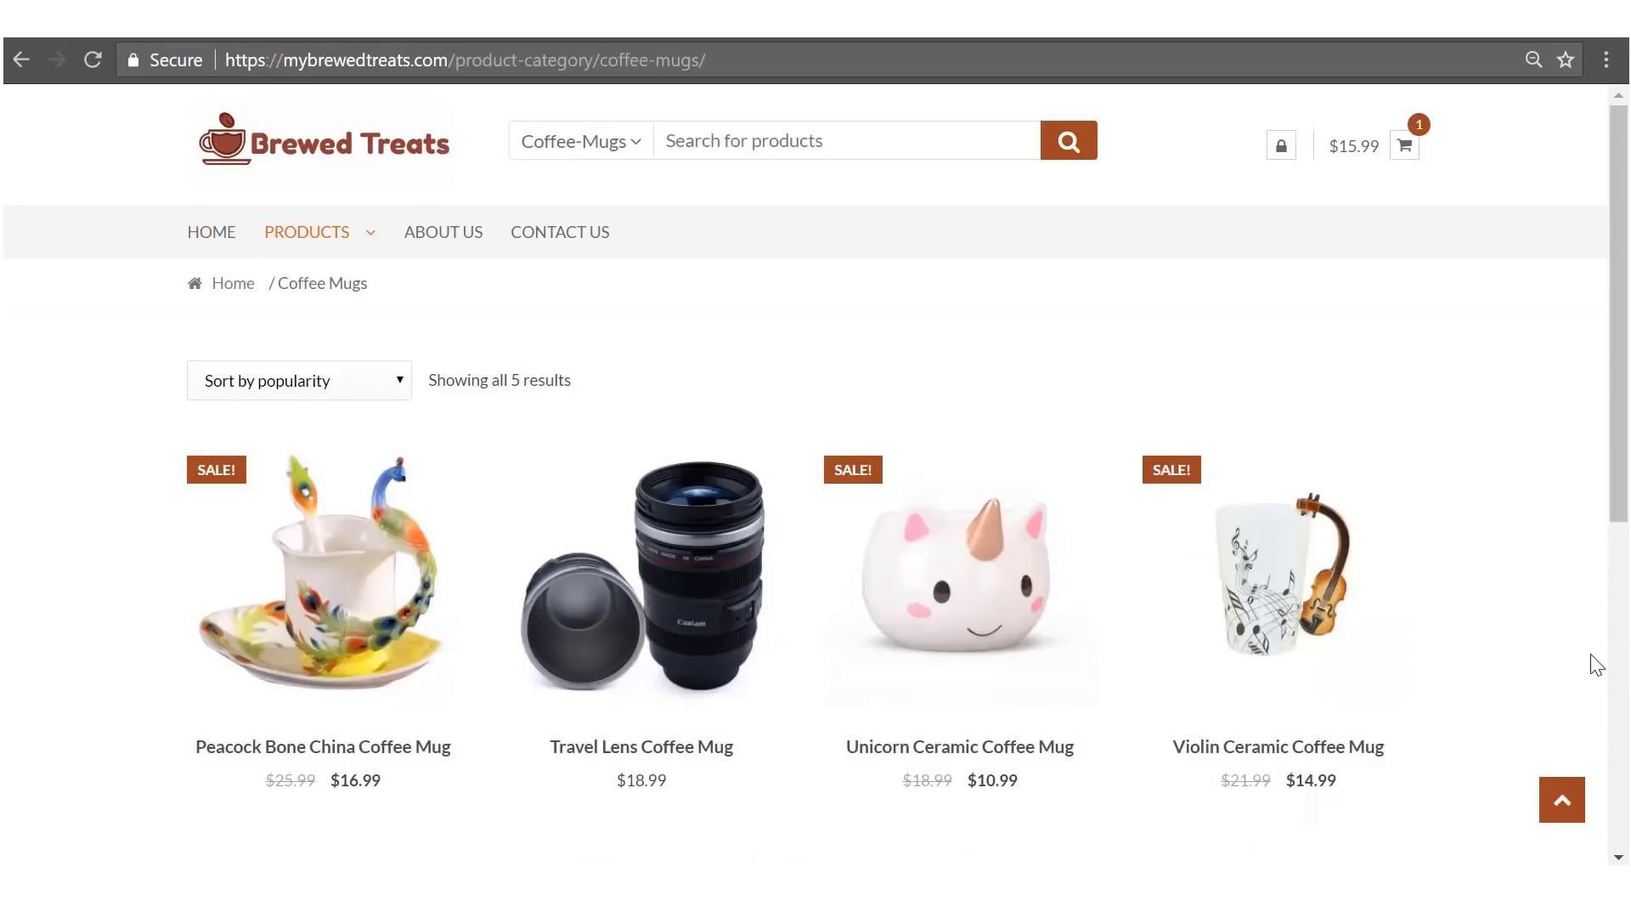
scroll(1596, 664, down, 5)
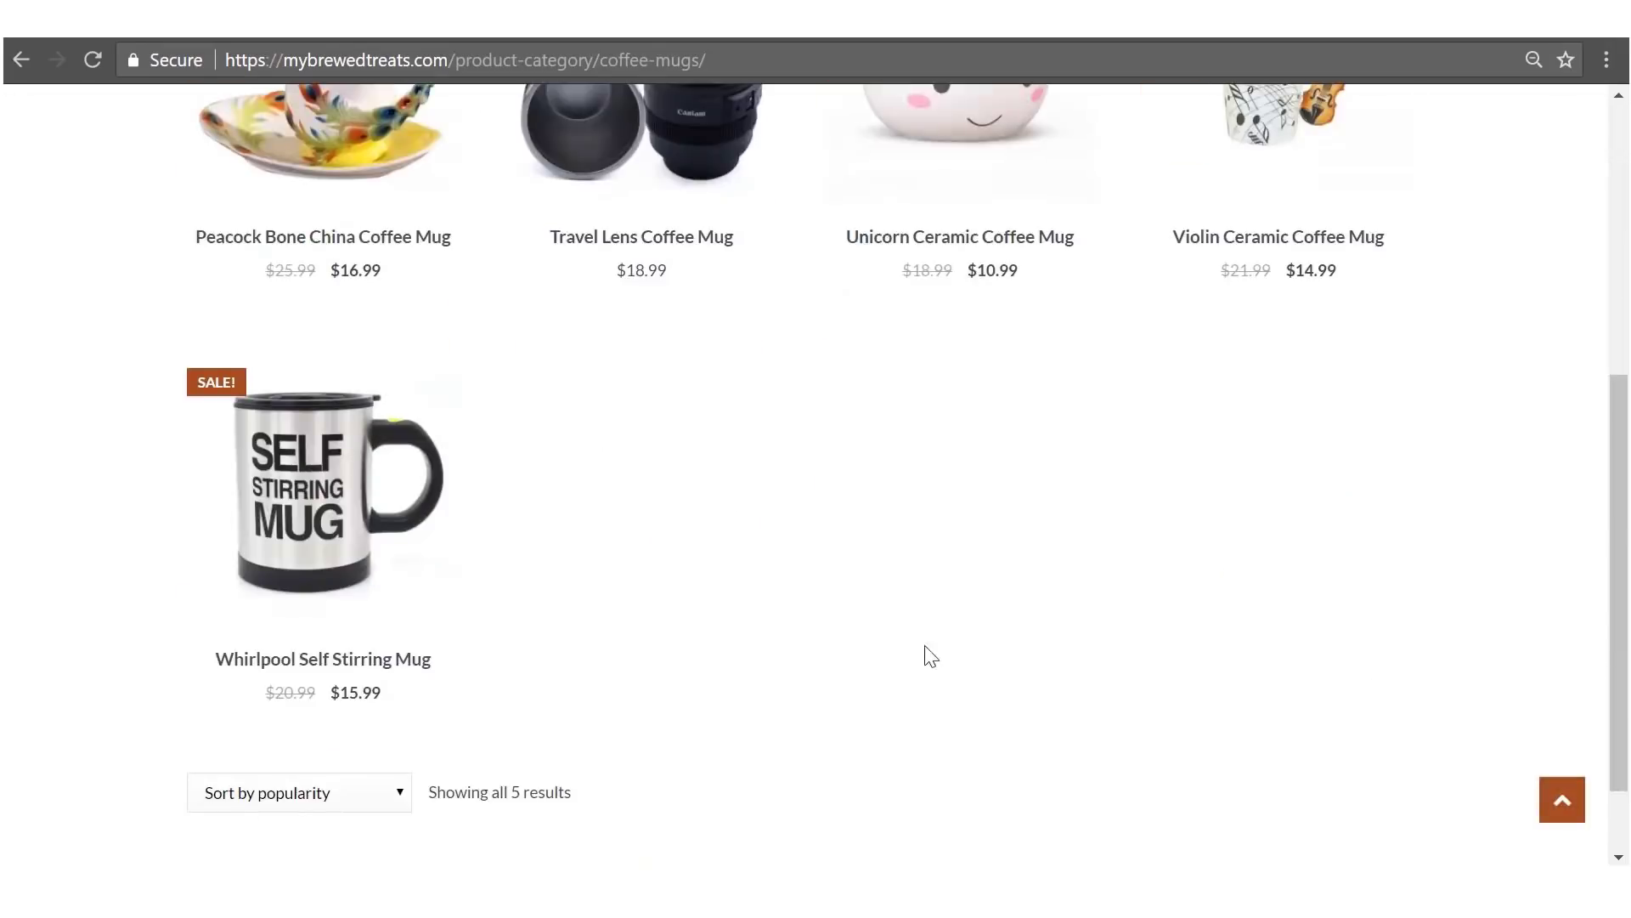
- Open the Whirlpool Self Stirring Mug and view its gallery photos
click(193, 451)
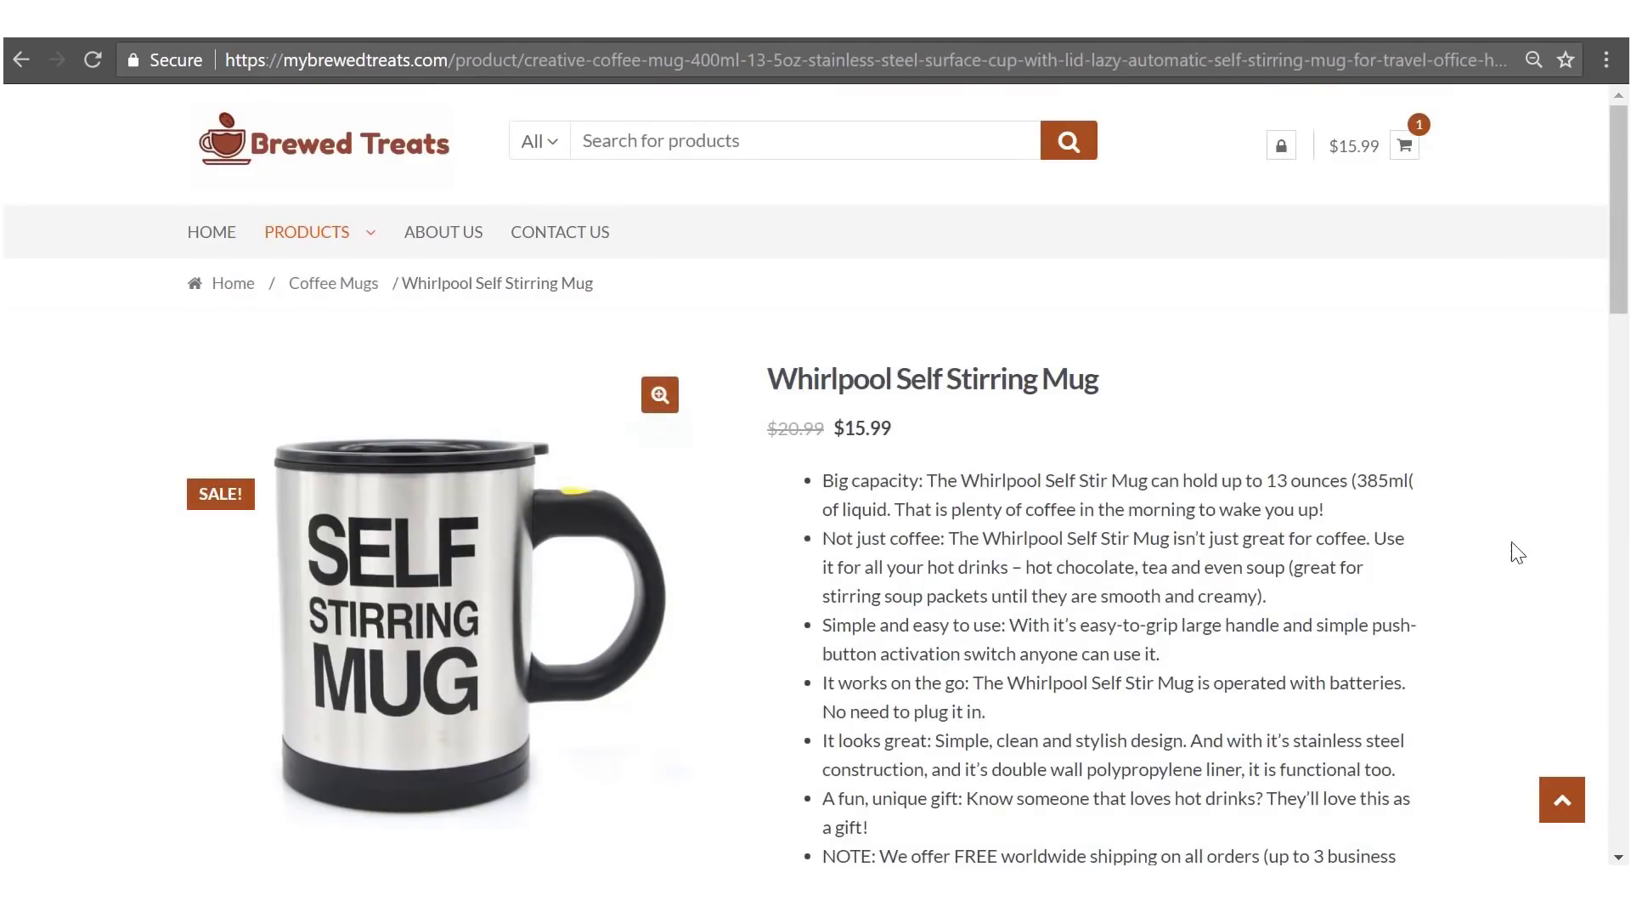
scroll(1554, 558, down, 3)
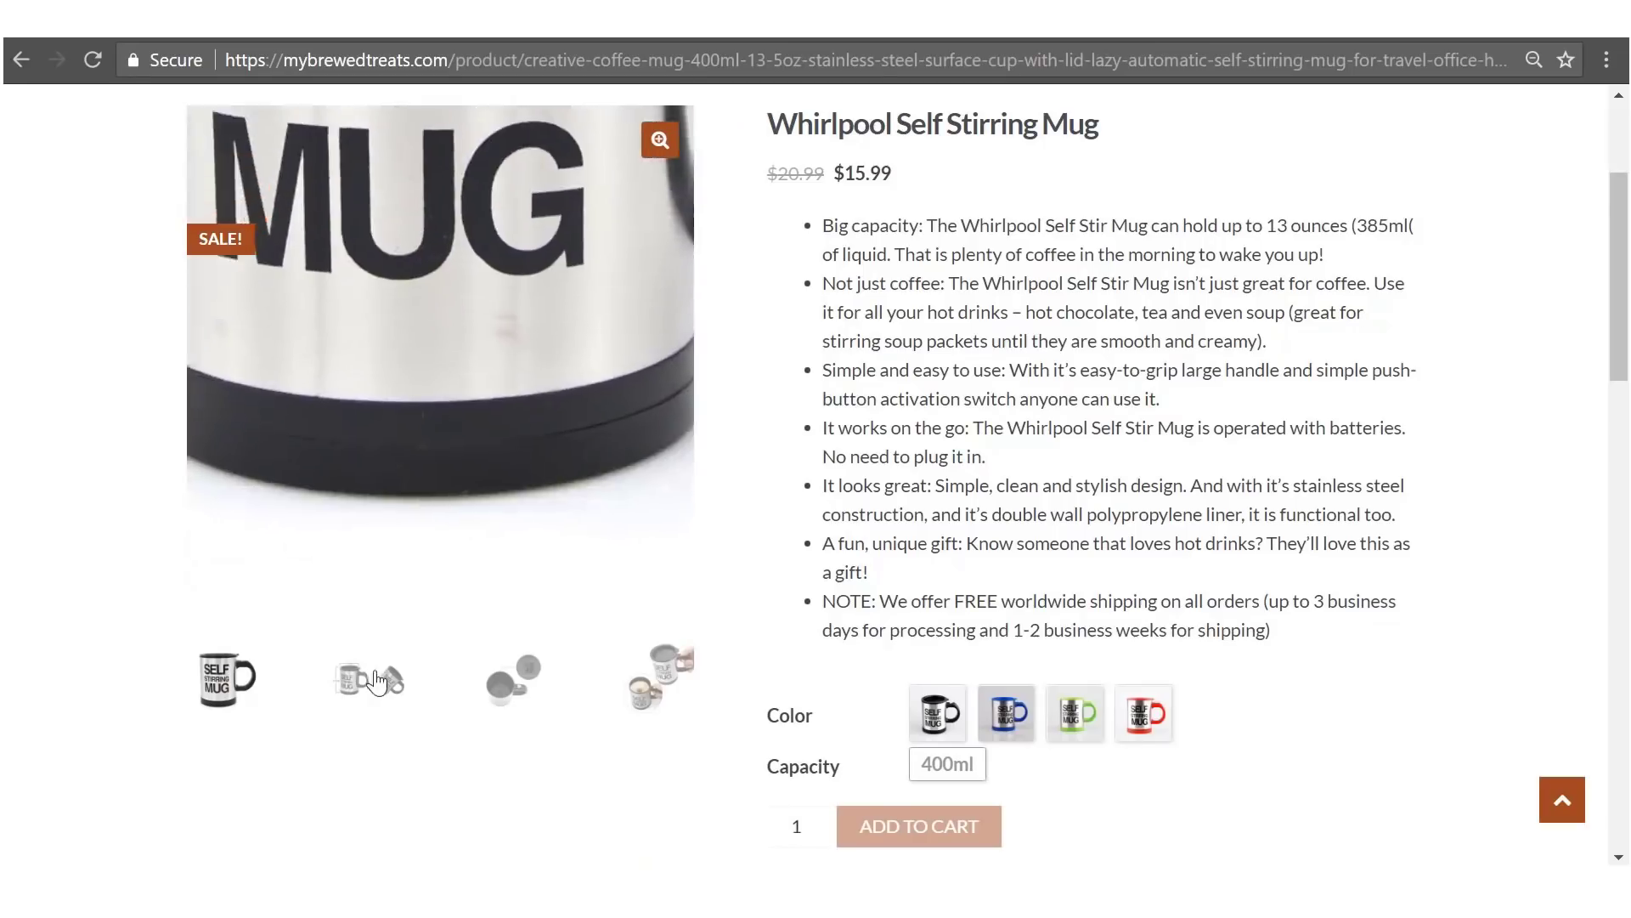
click(367, 685)
click(525, 683)
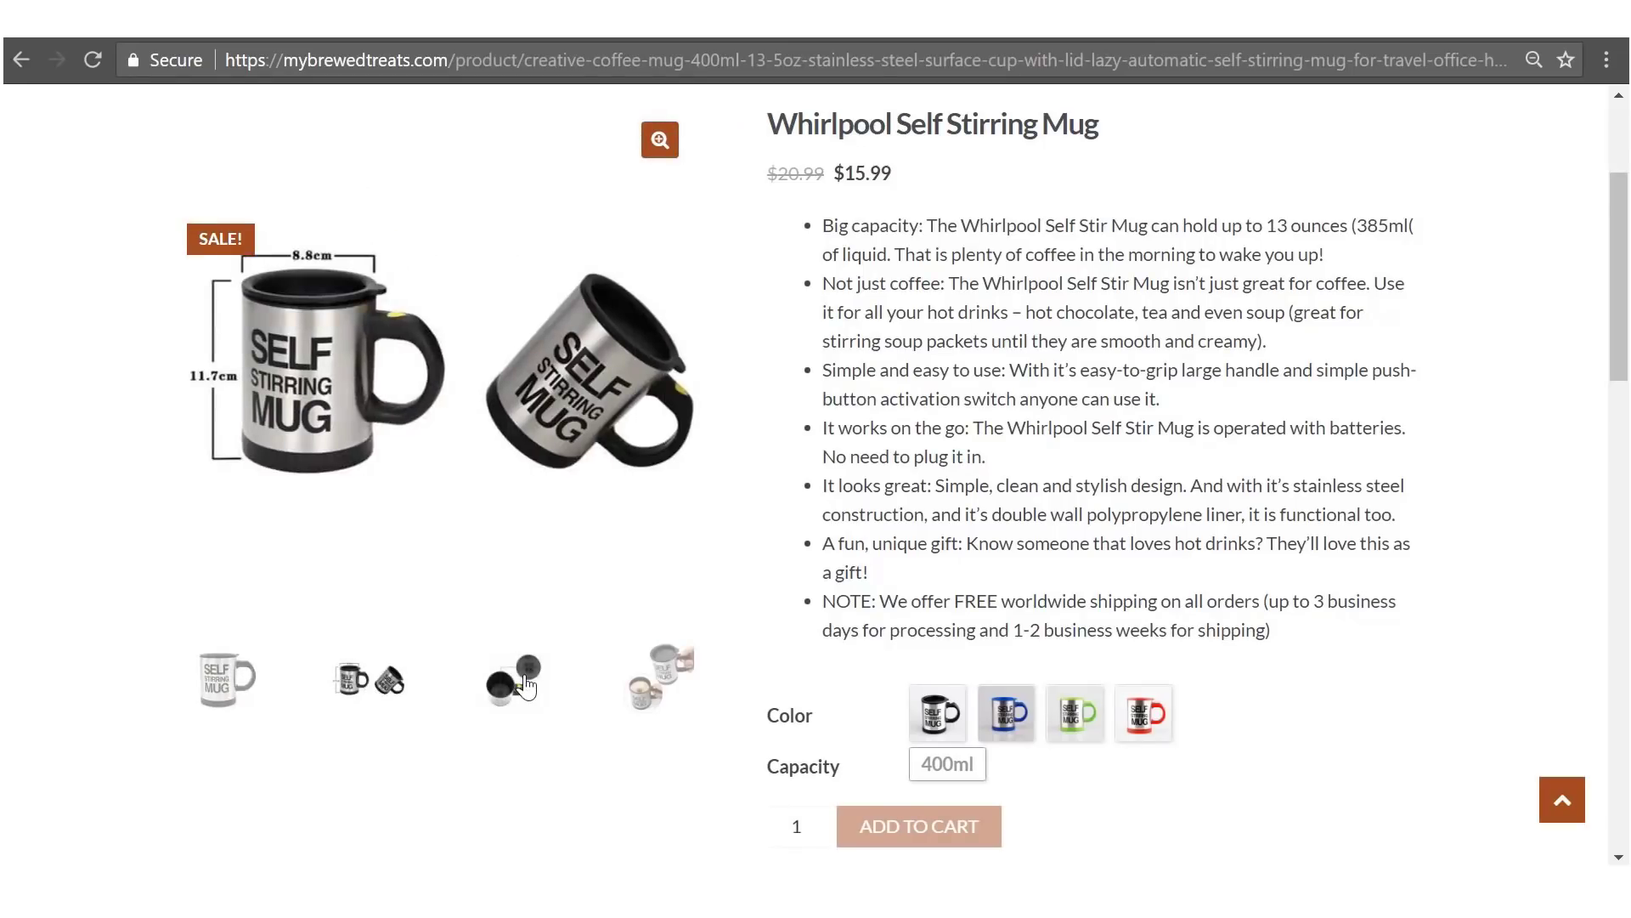
click(668, 675)
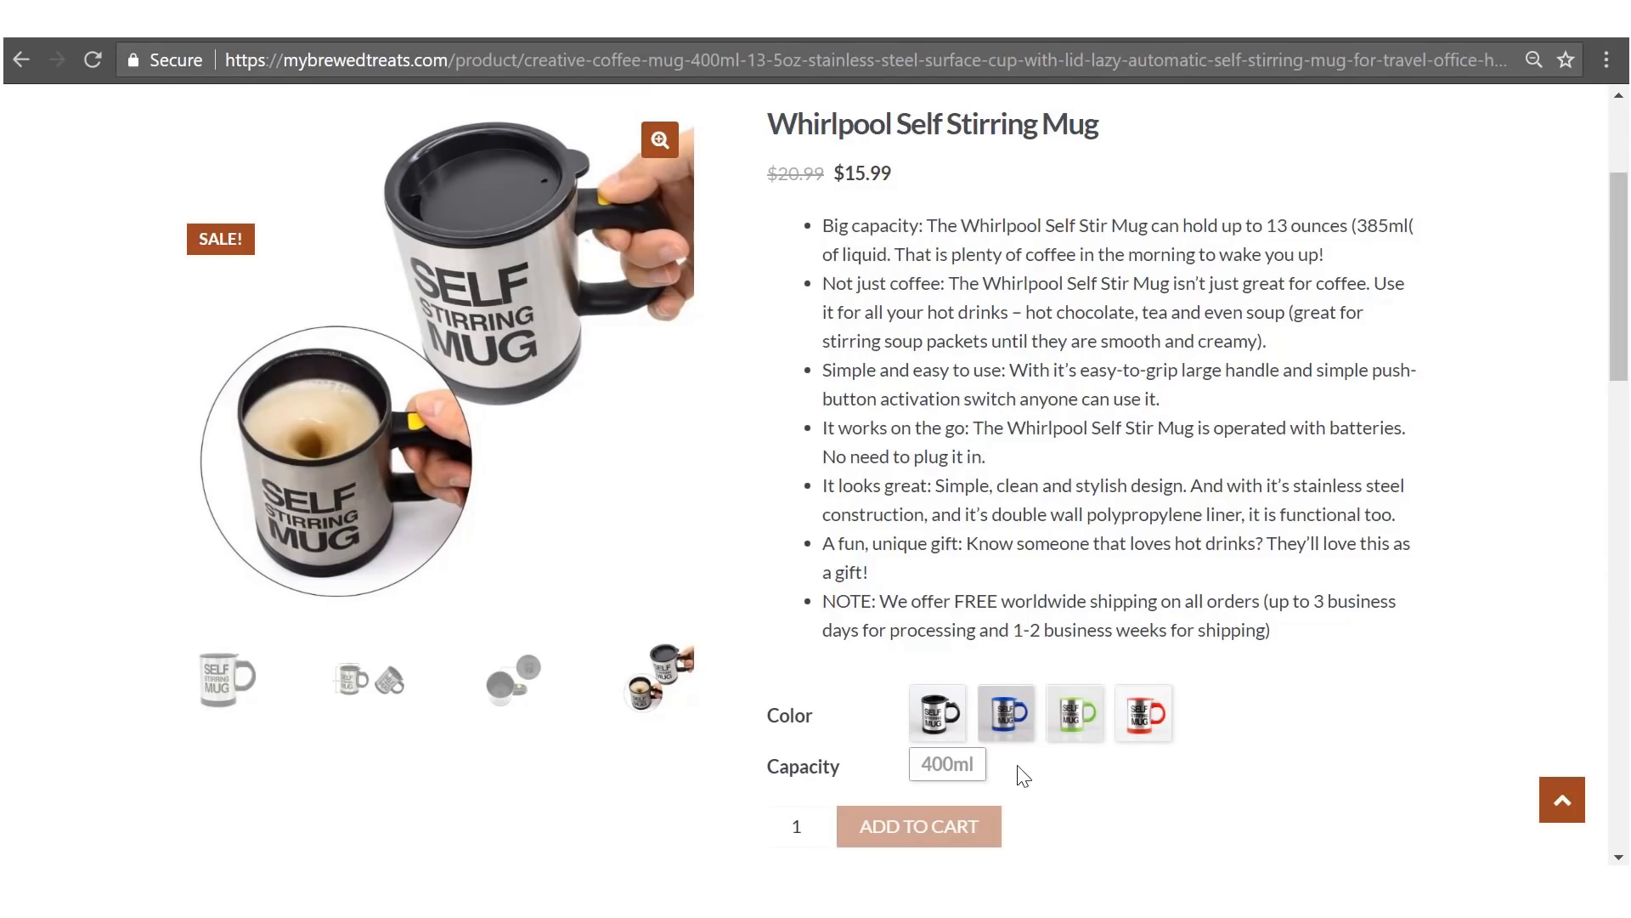
- Preview the blue and green colours, then choose the red mug
click(1008, 721)
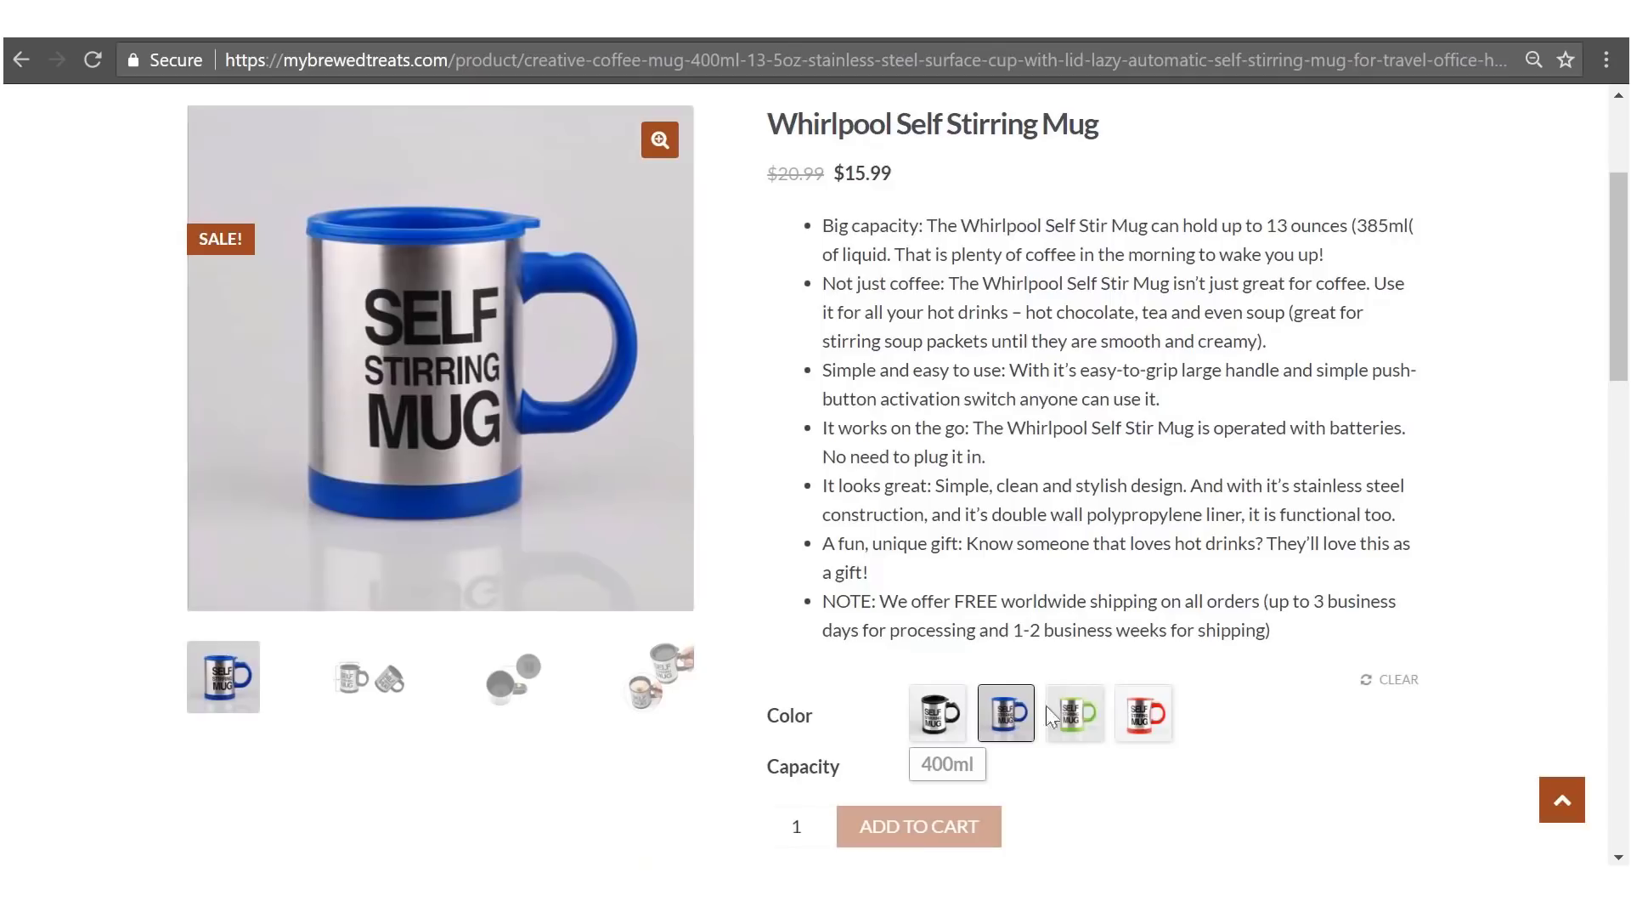
click(1077, 714)
click(1159, 719)
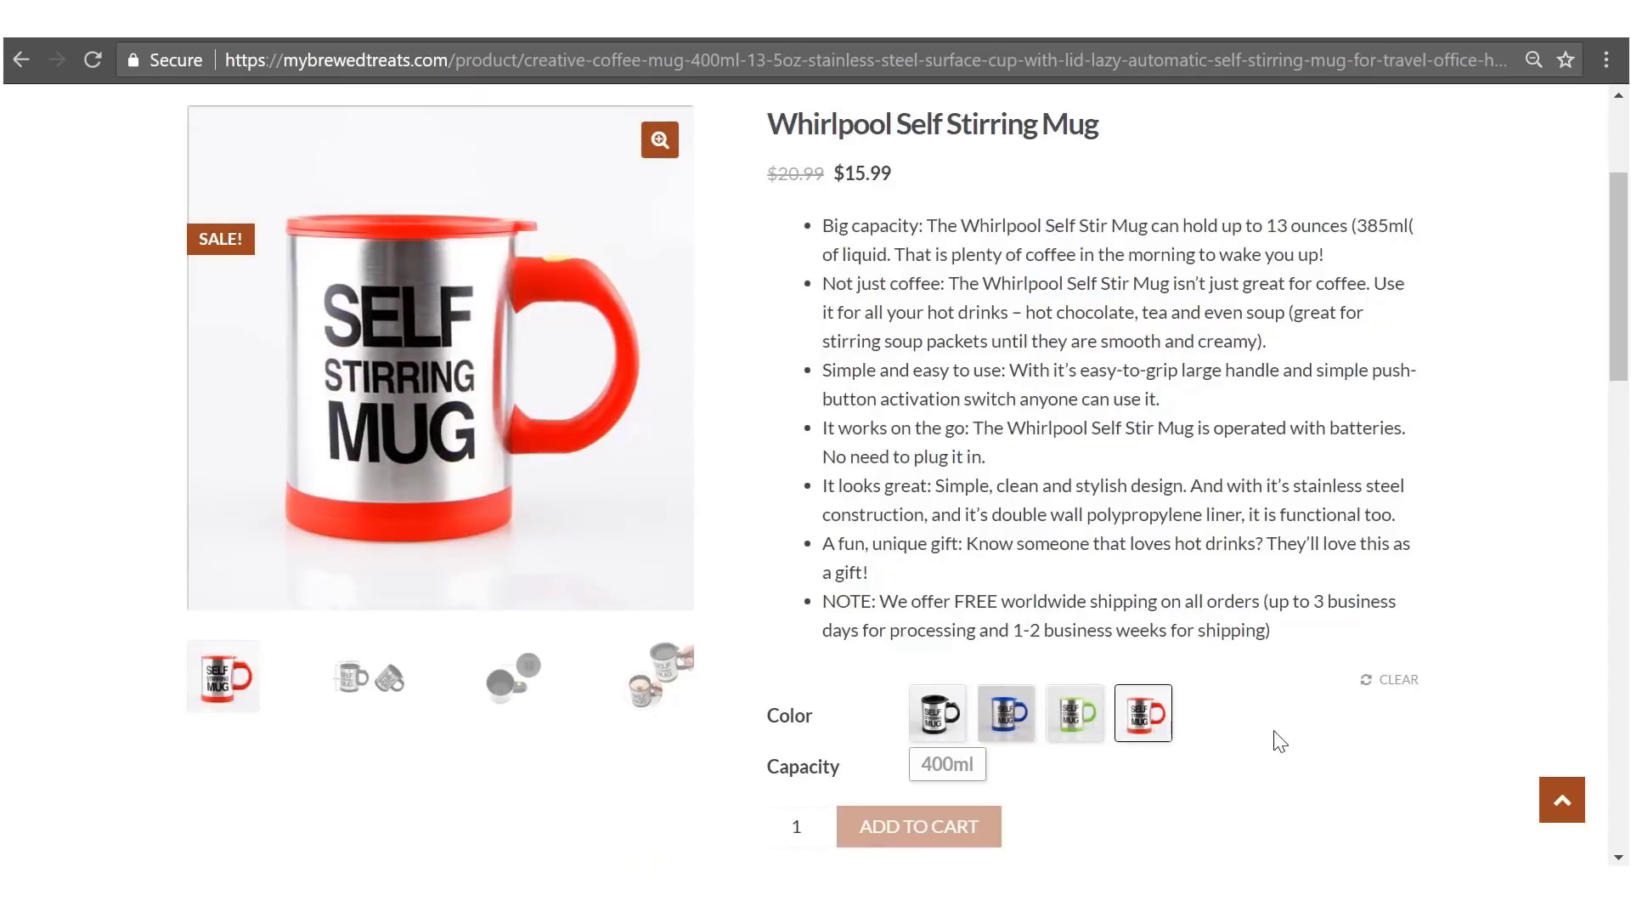
scroll(1333, 733, down, 9)
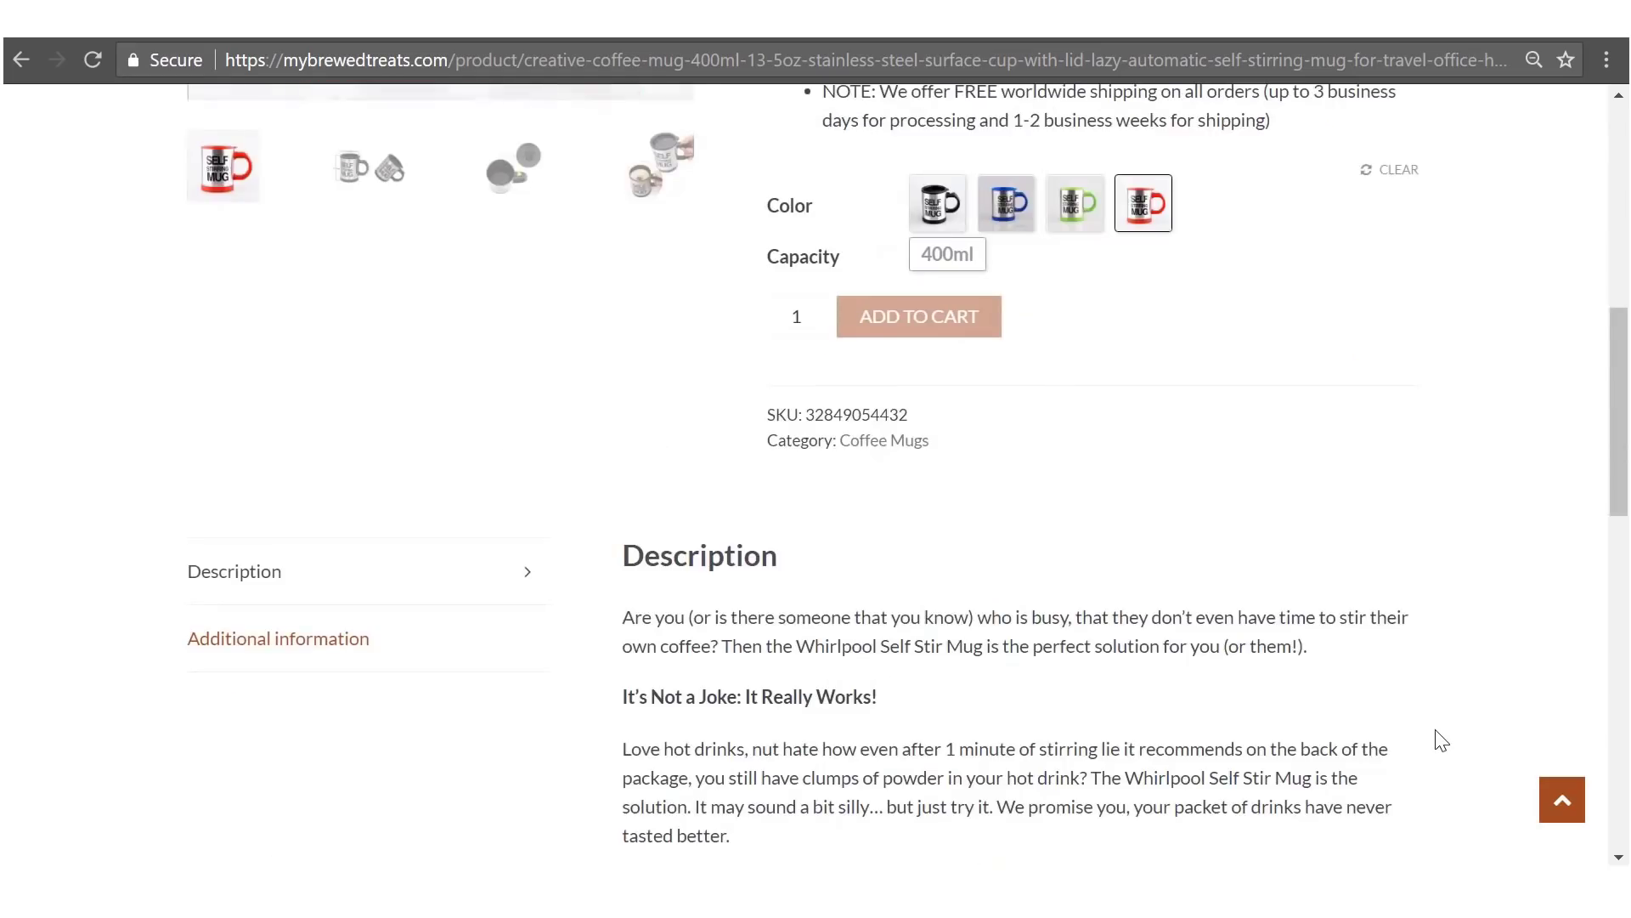
scroll(1442, 741, down, 10)
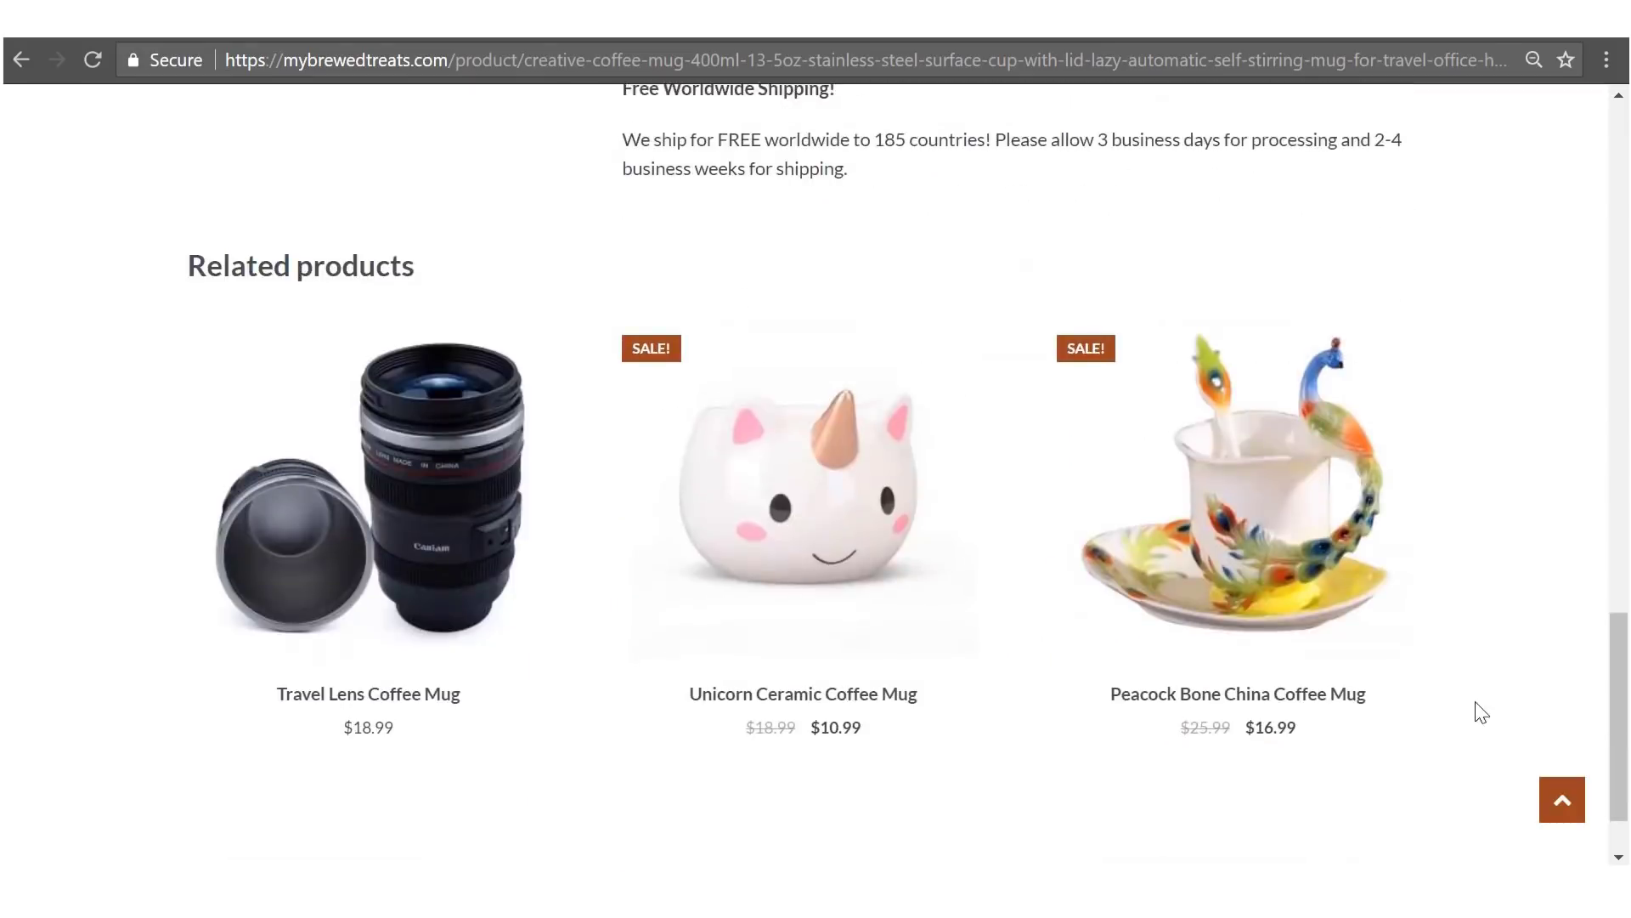
scroll(1482, 712, up, 20)
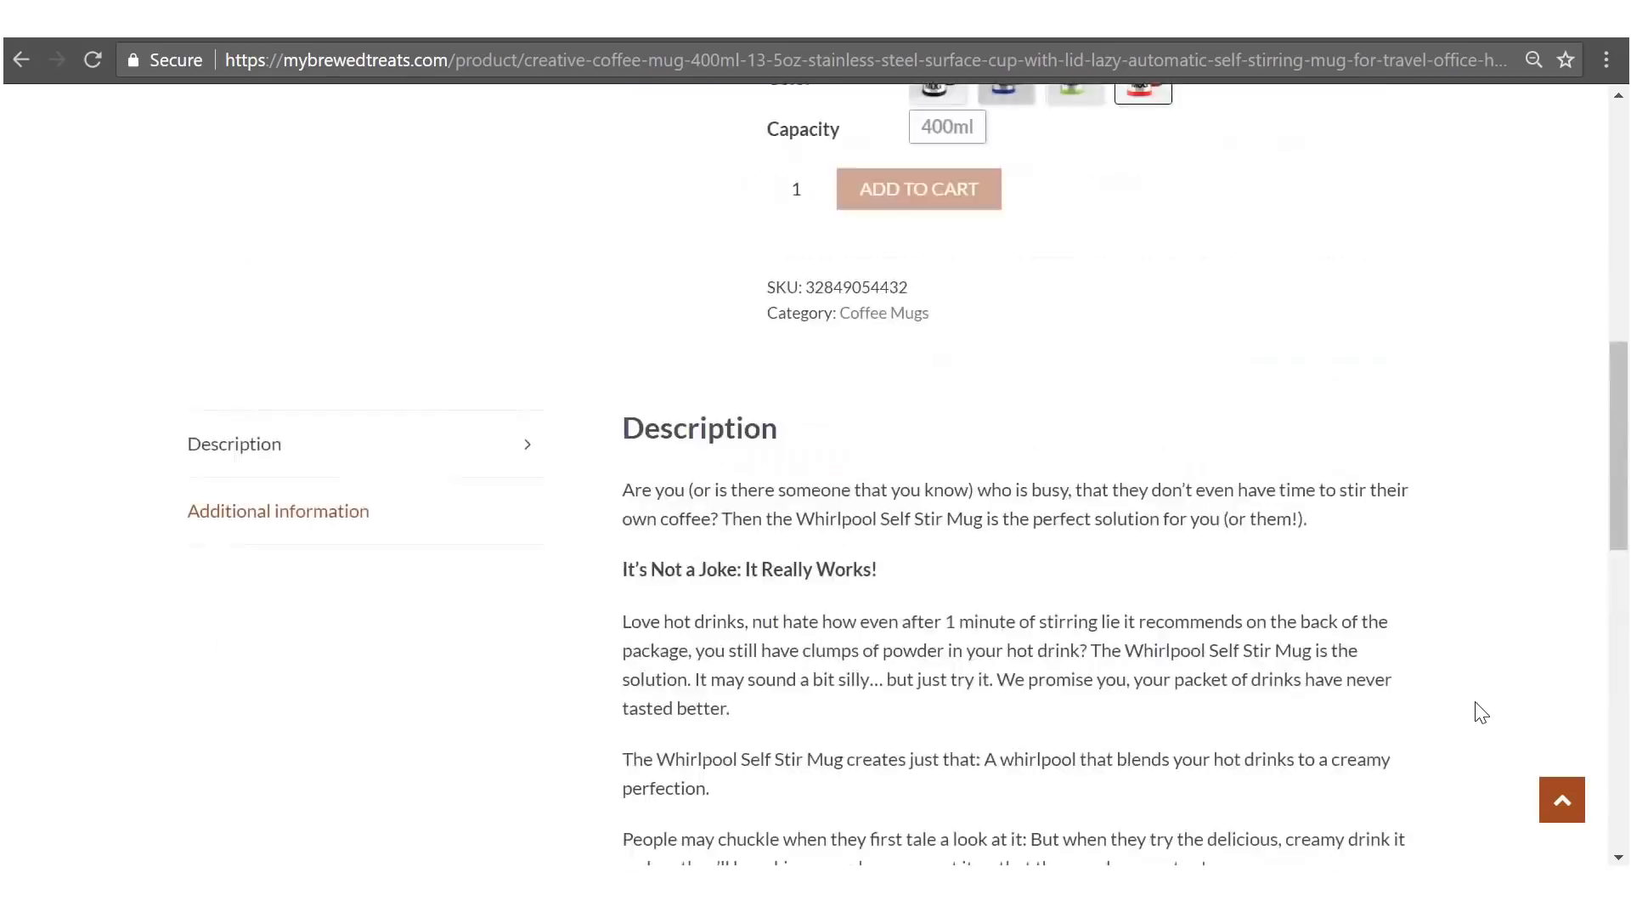
scroll(1482, 712, up, 3)
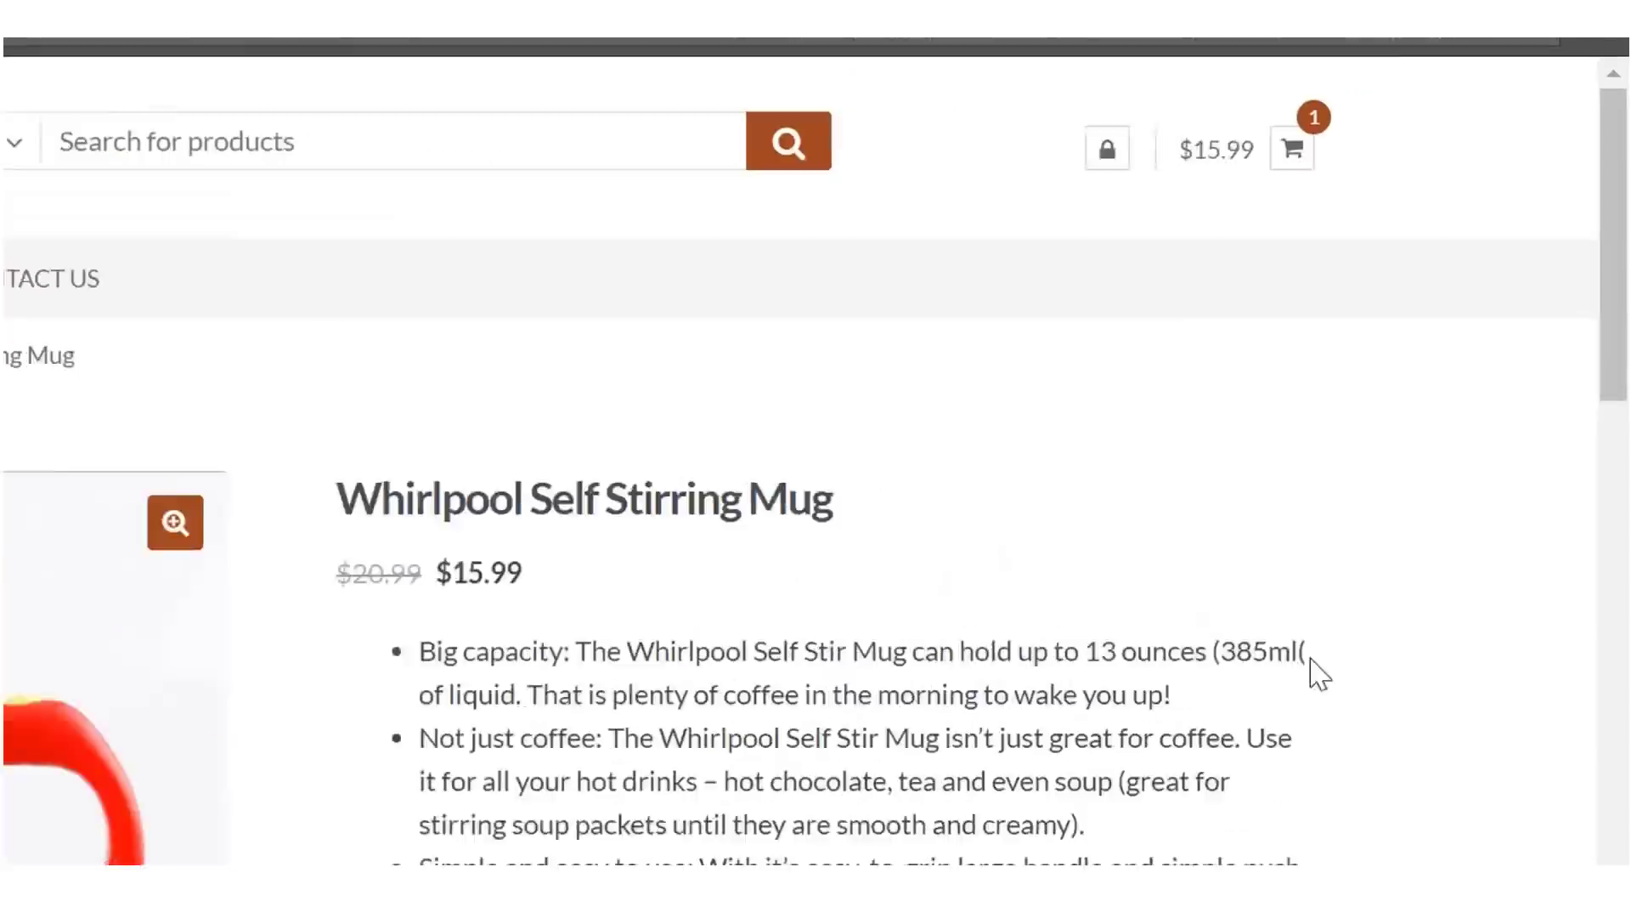
- Go to checkout from the mini-cart and review the free shipping and PayPal order summary
mouse_move(1181, 151)
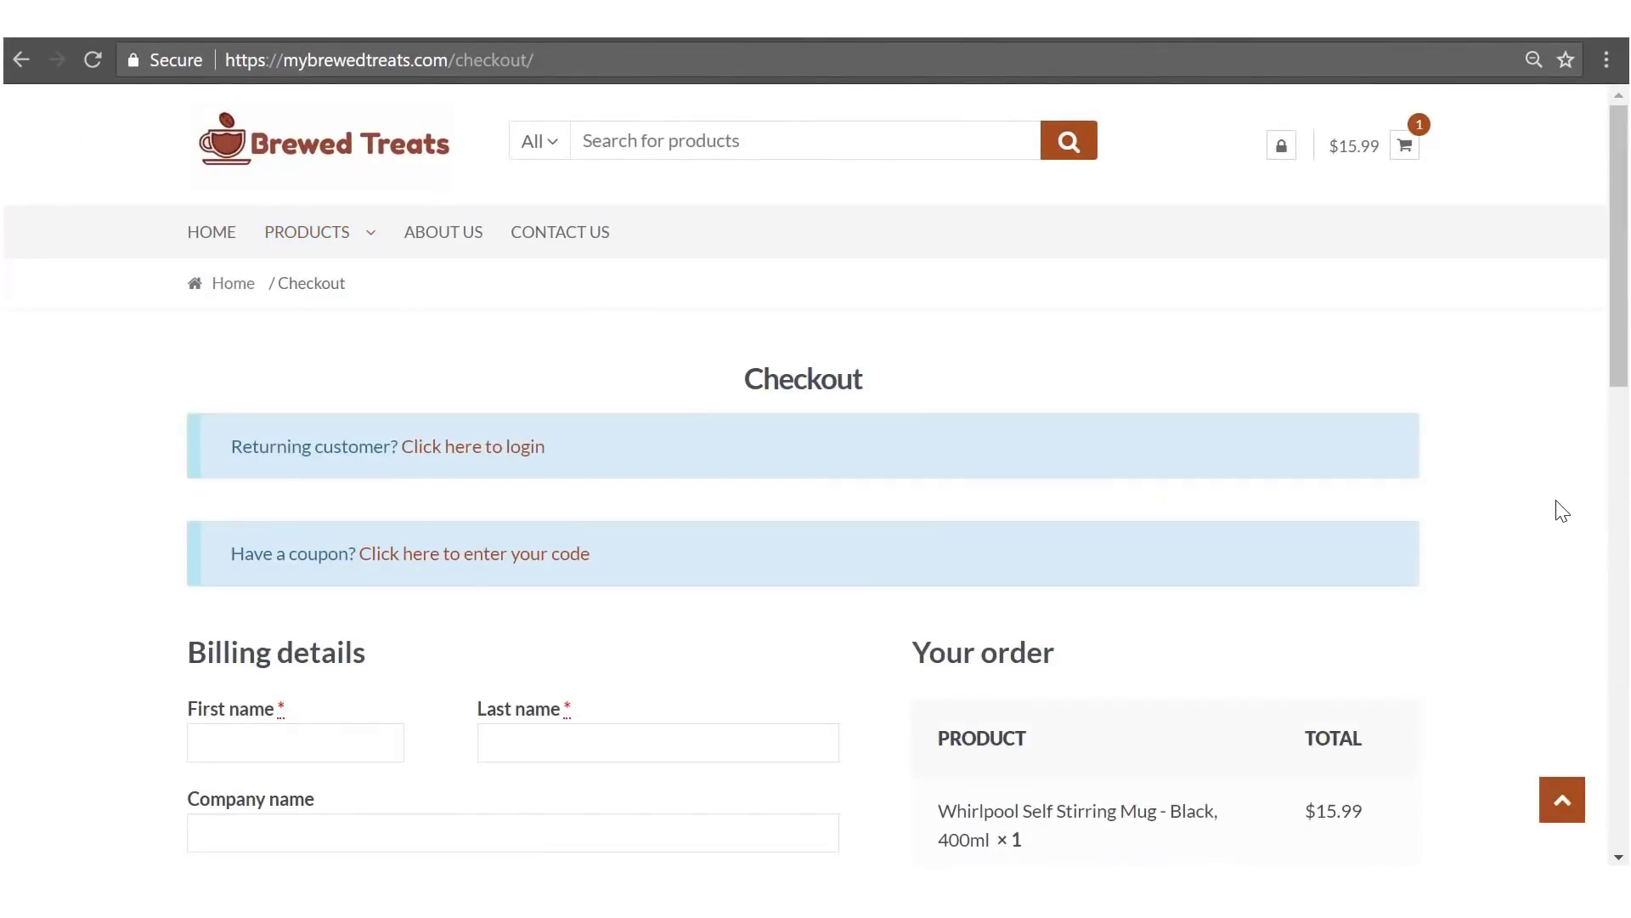
scroll(1561, 511, down, 5)
scroll(1560, 510, down, 3)
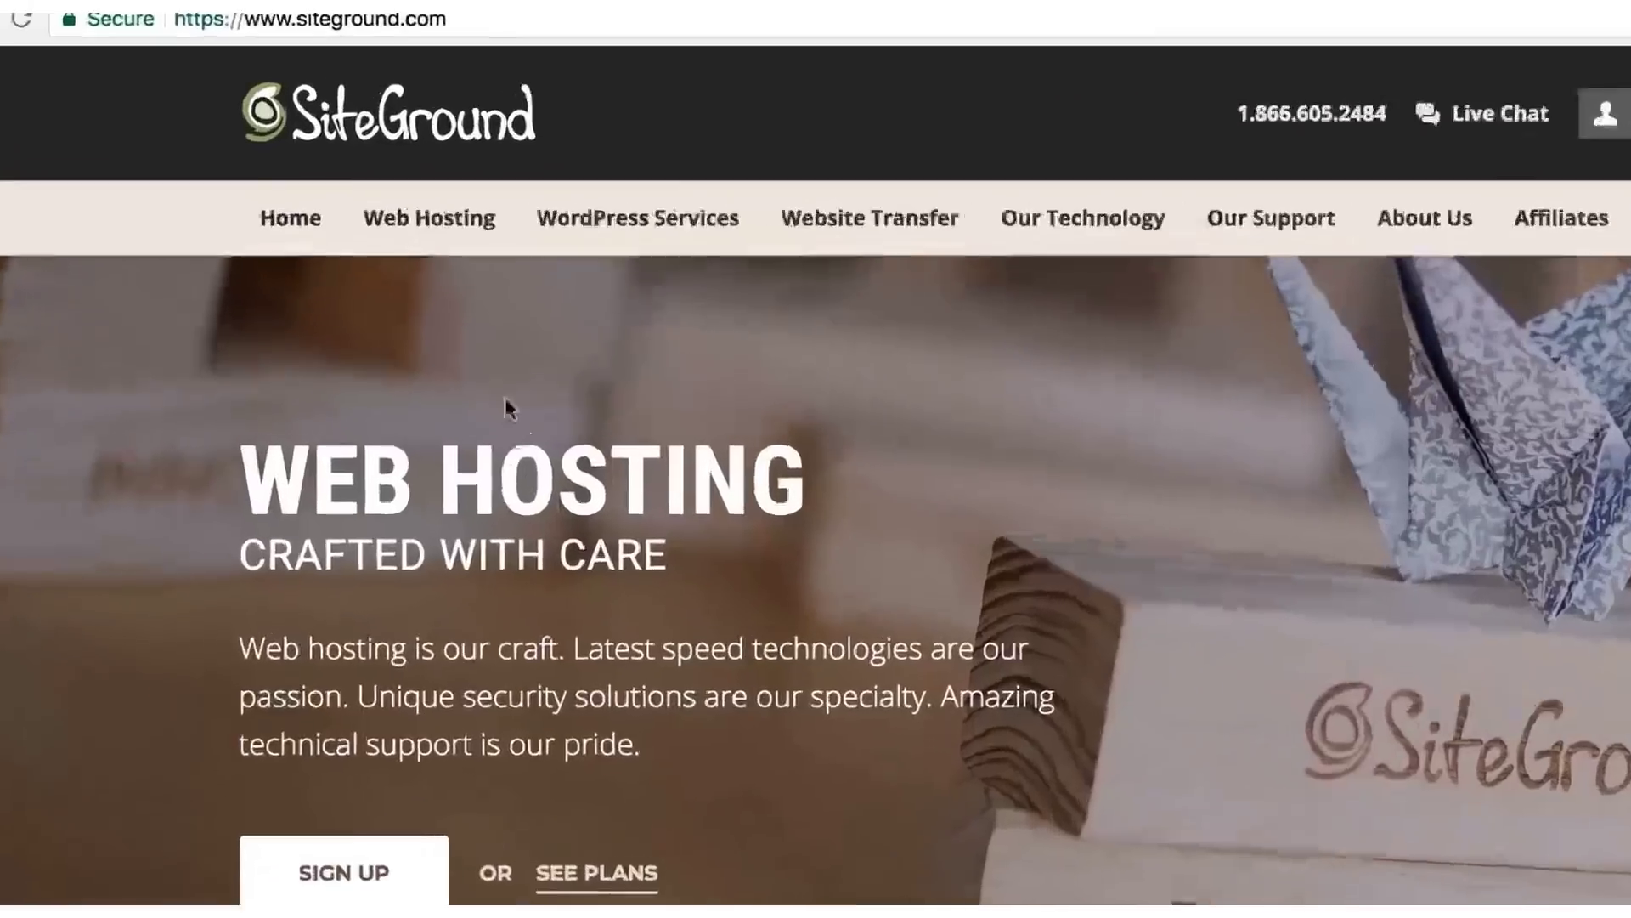
- Pick SiteGround's StartUp shared hosting plan and register the new domain mybrewedtreats.com
mouse_move(468, 253)
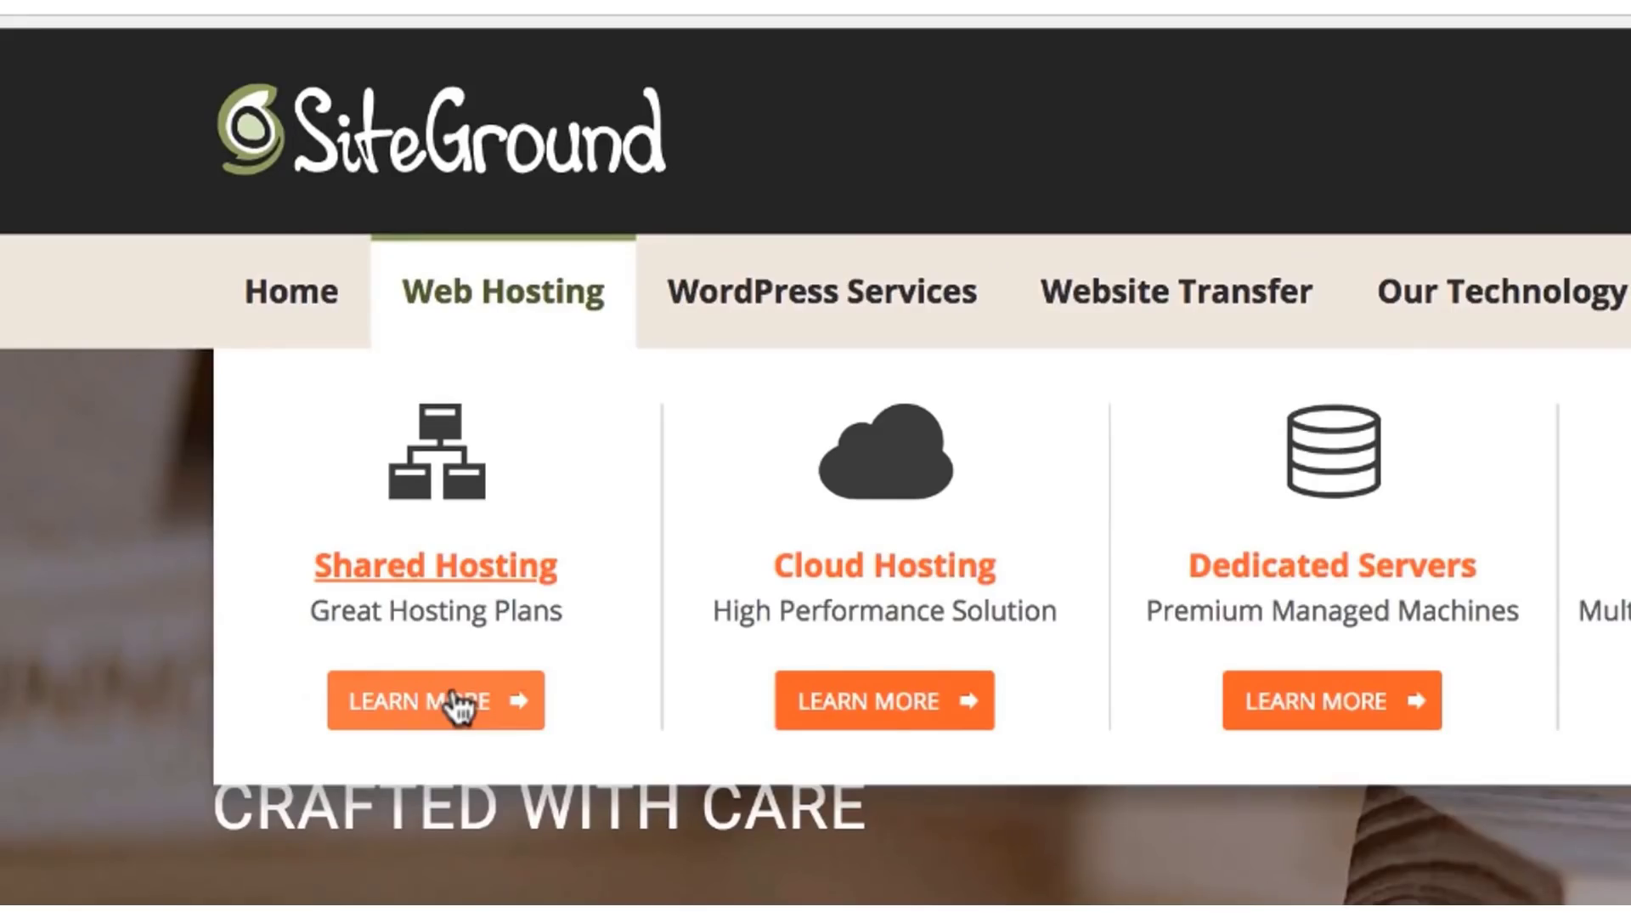
click(452, 699)
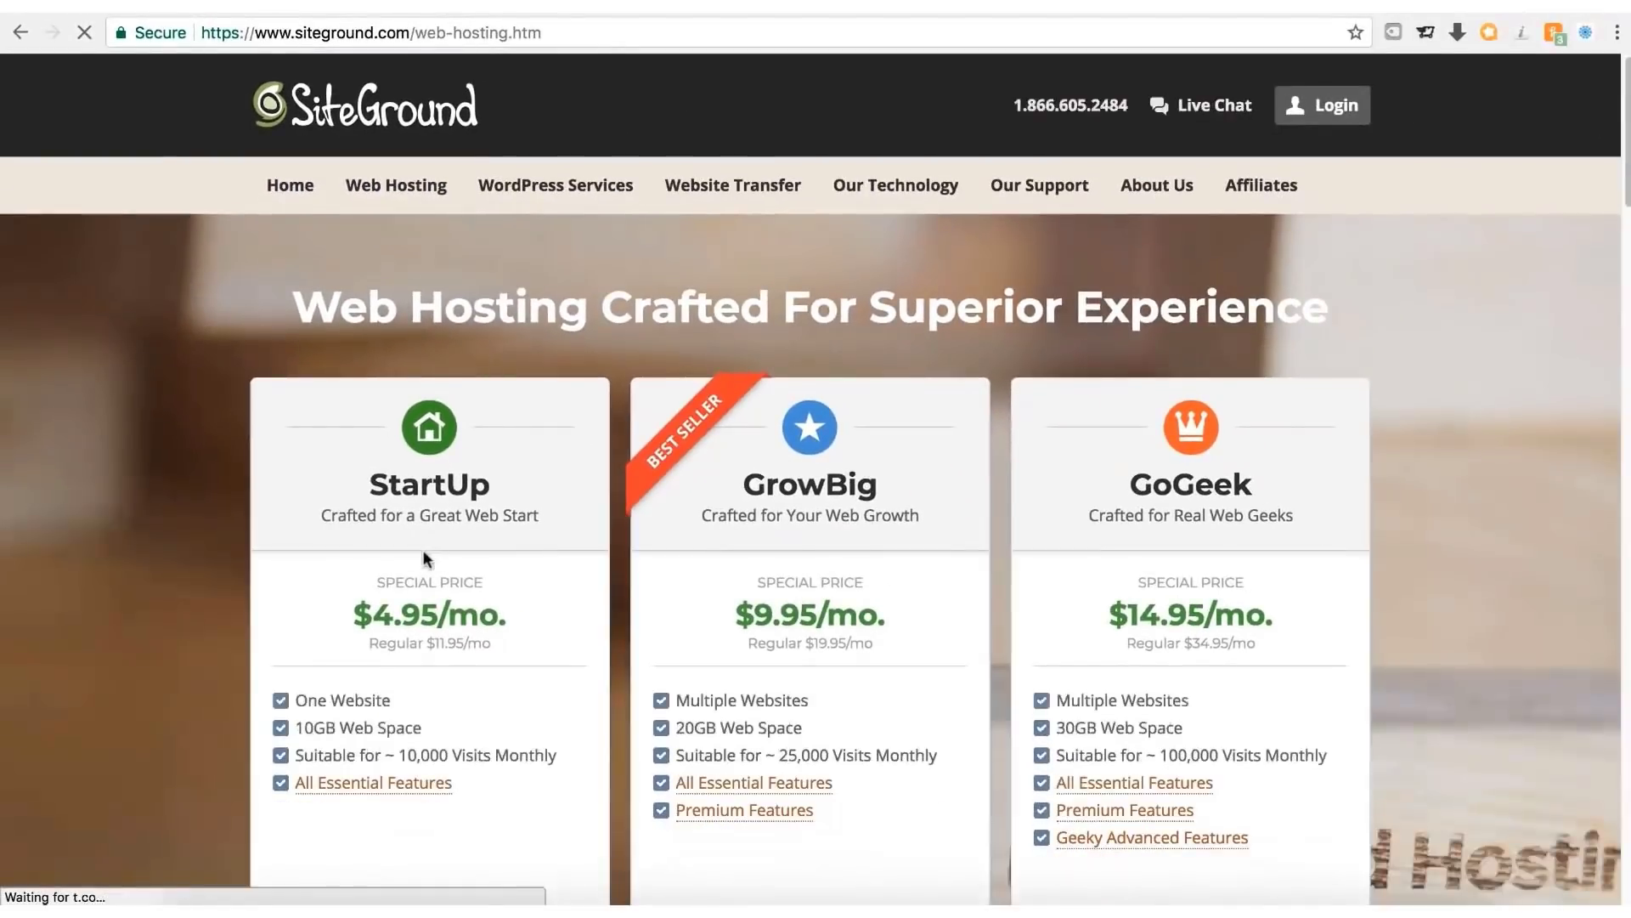
scroll(423, 549, down, 3)
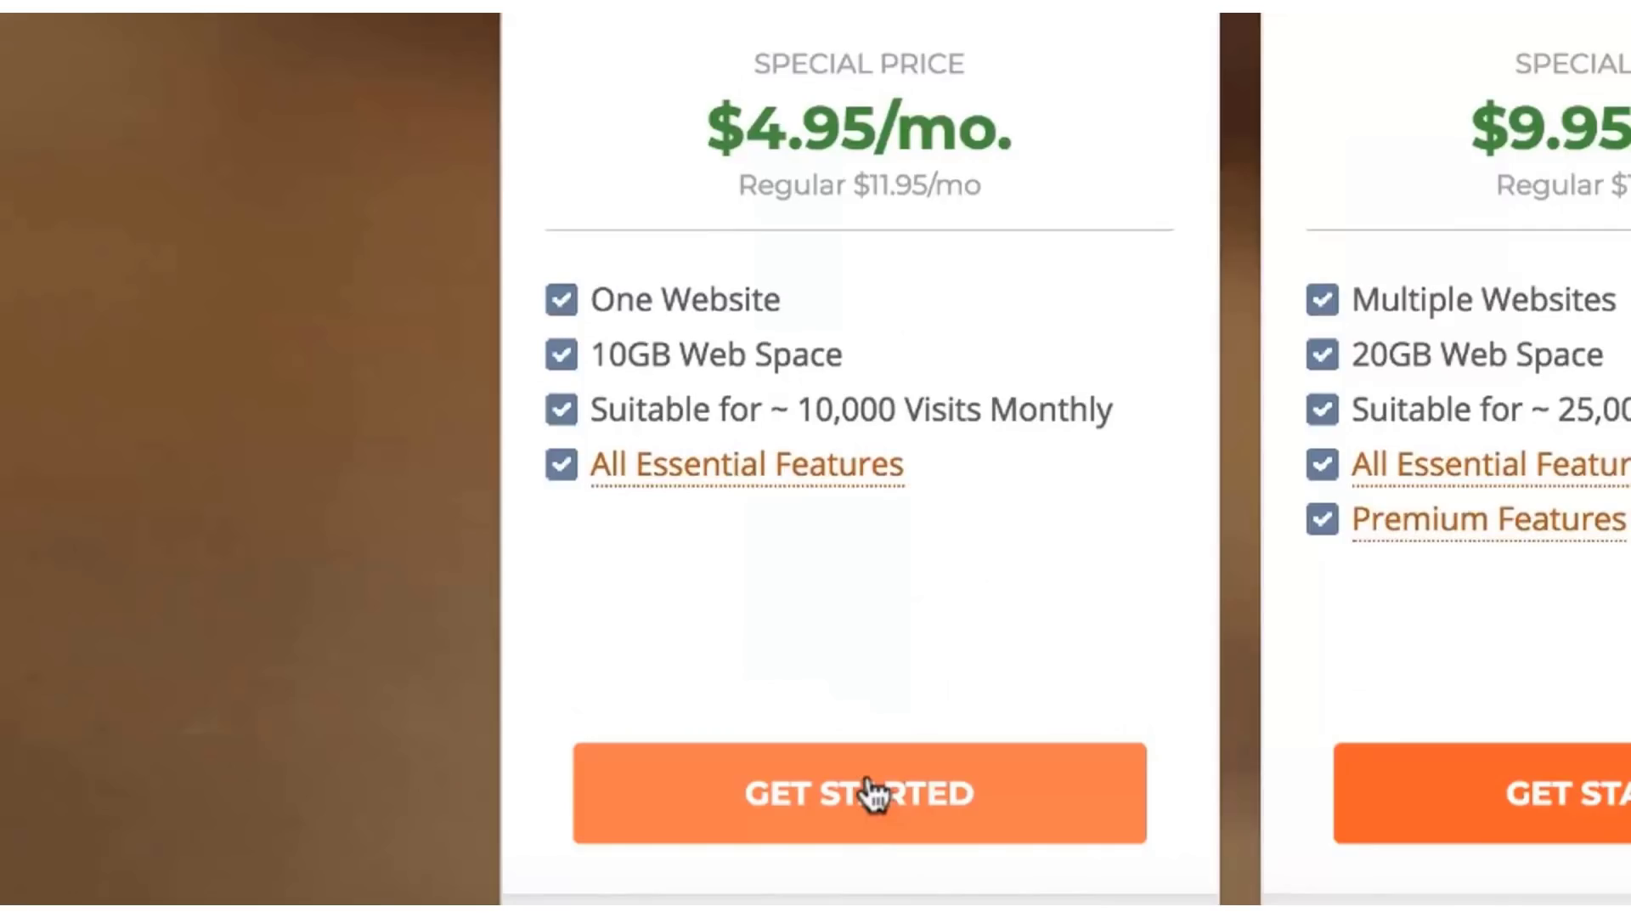
click(872, 794)
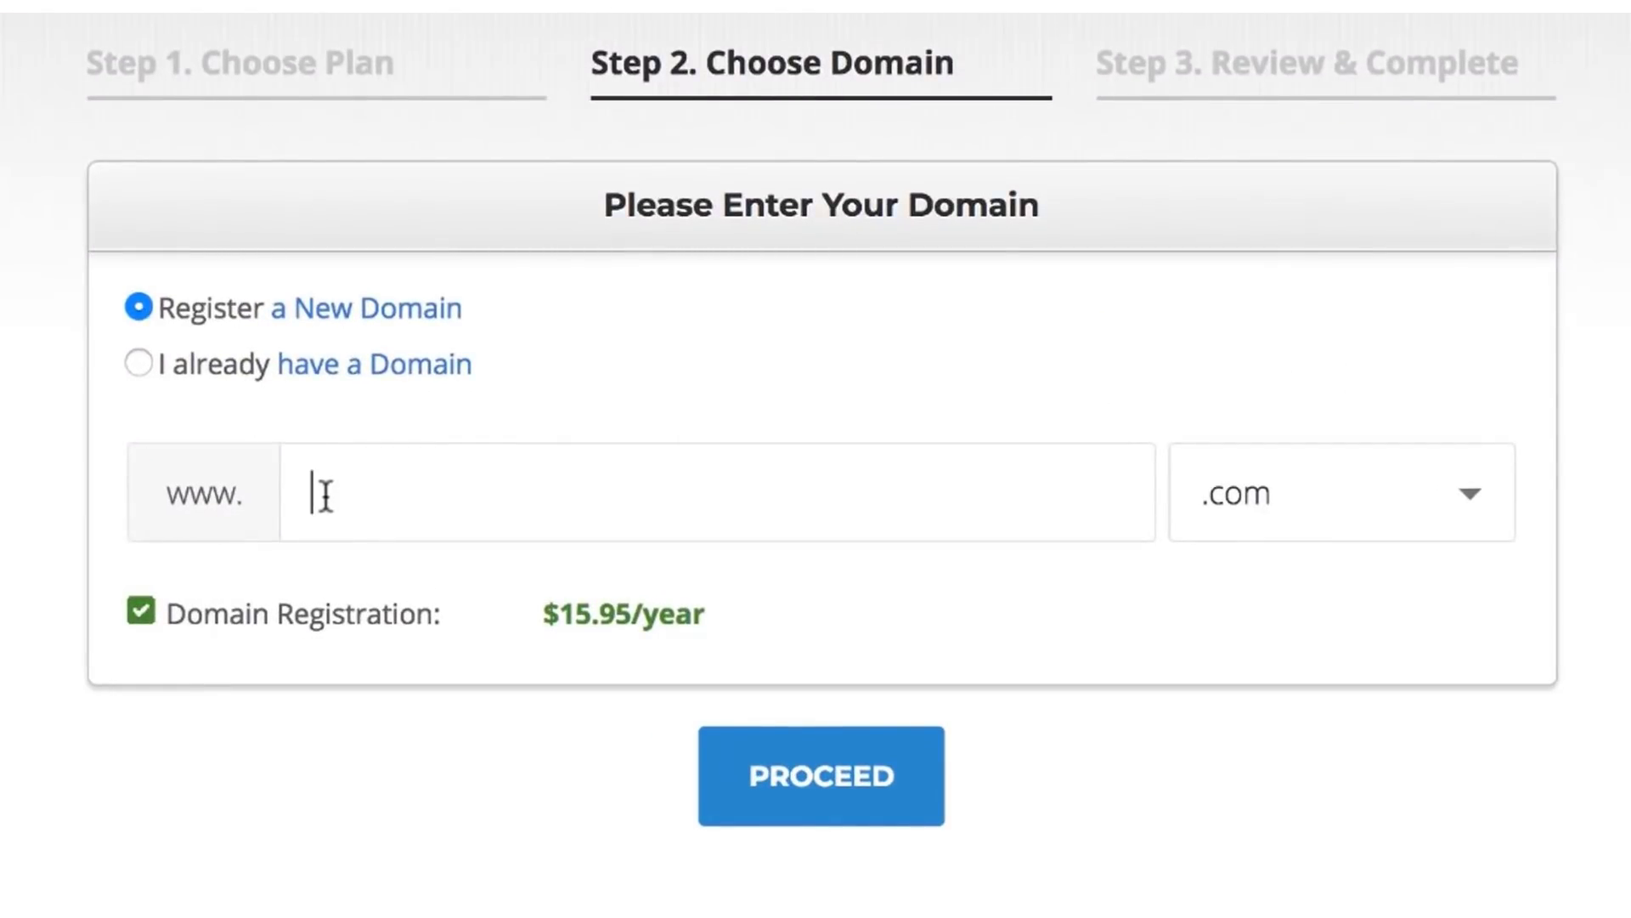
text(mybrewed)
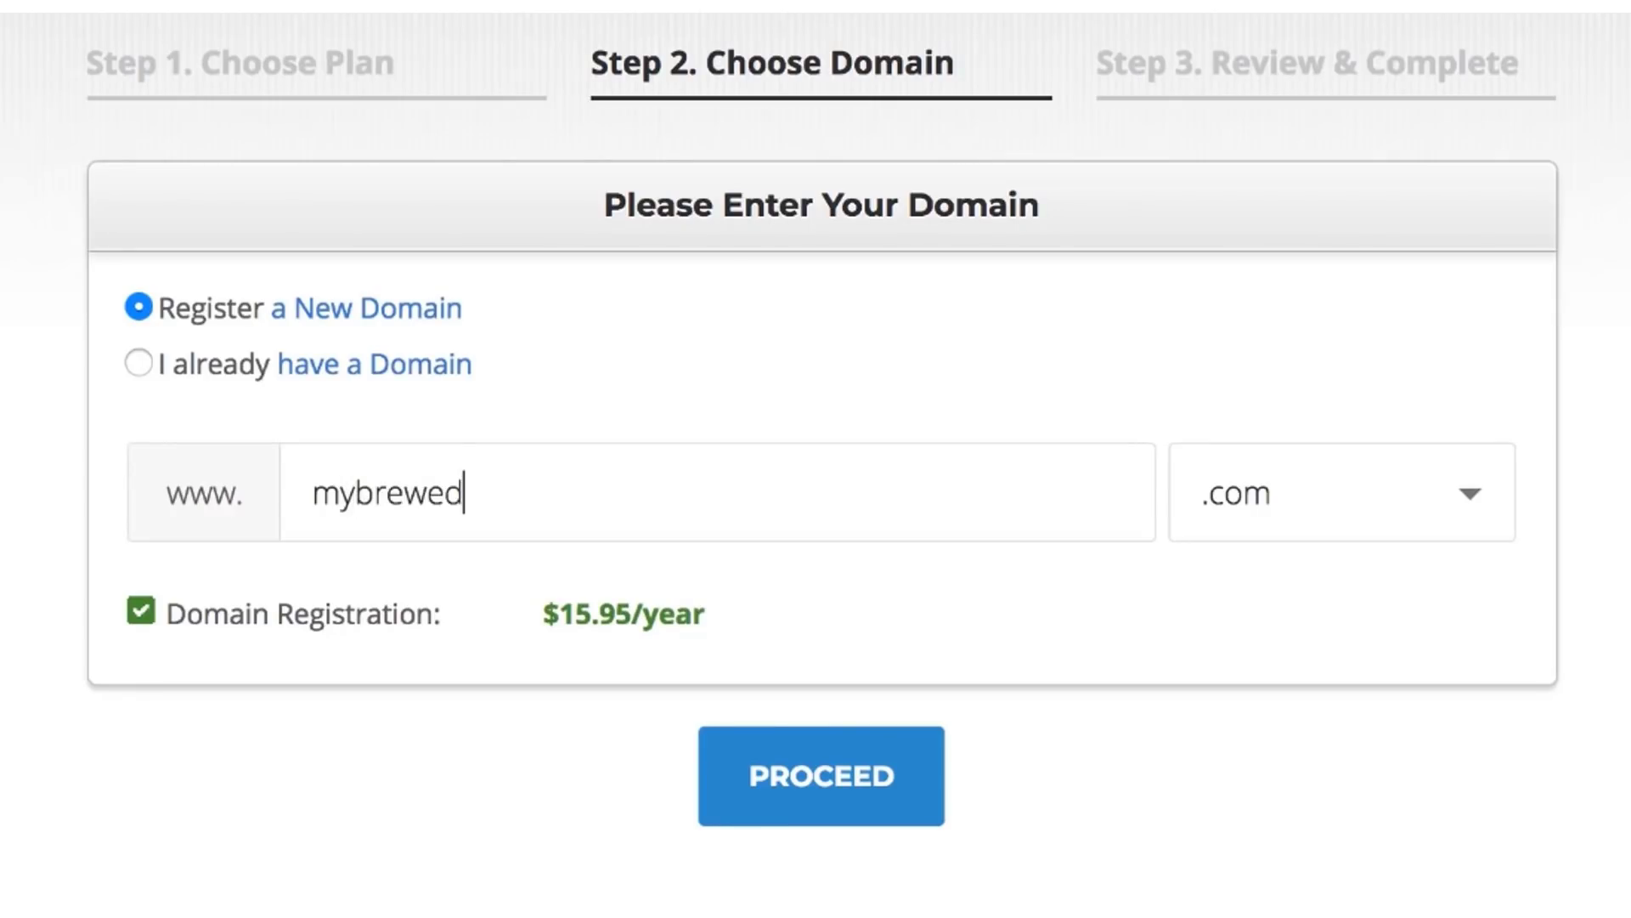
text(treats)
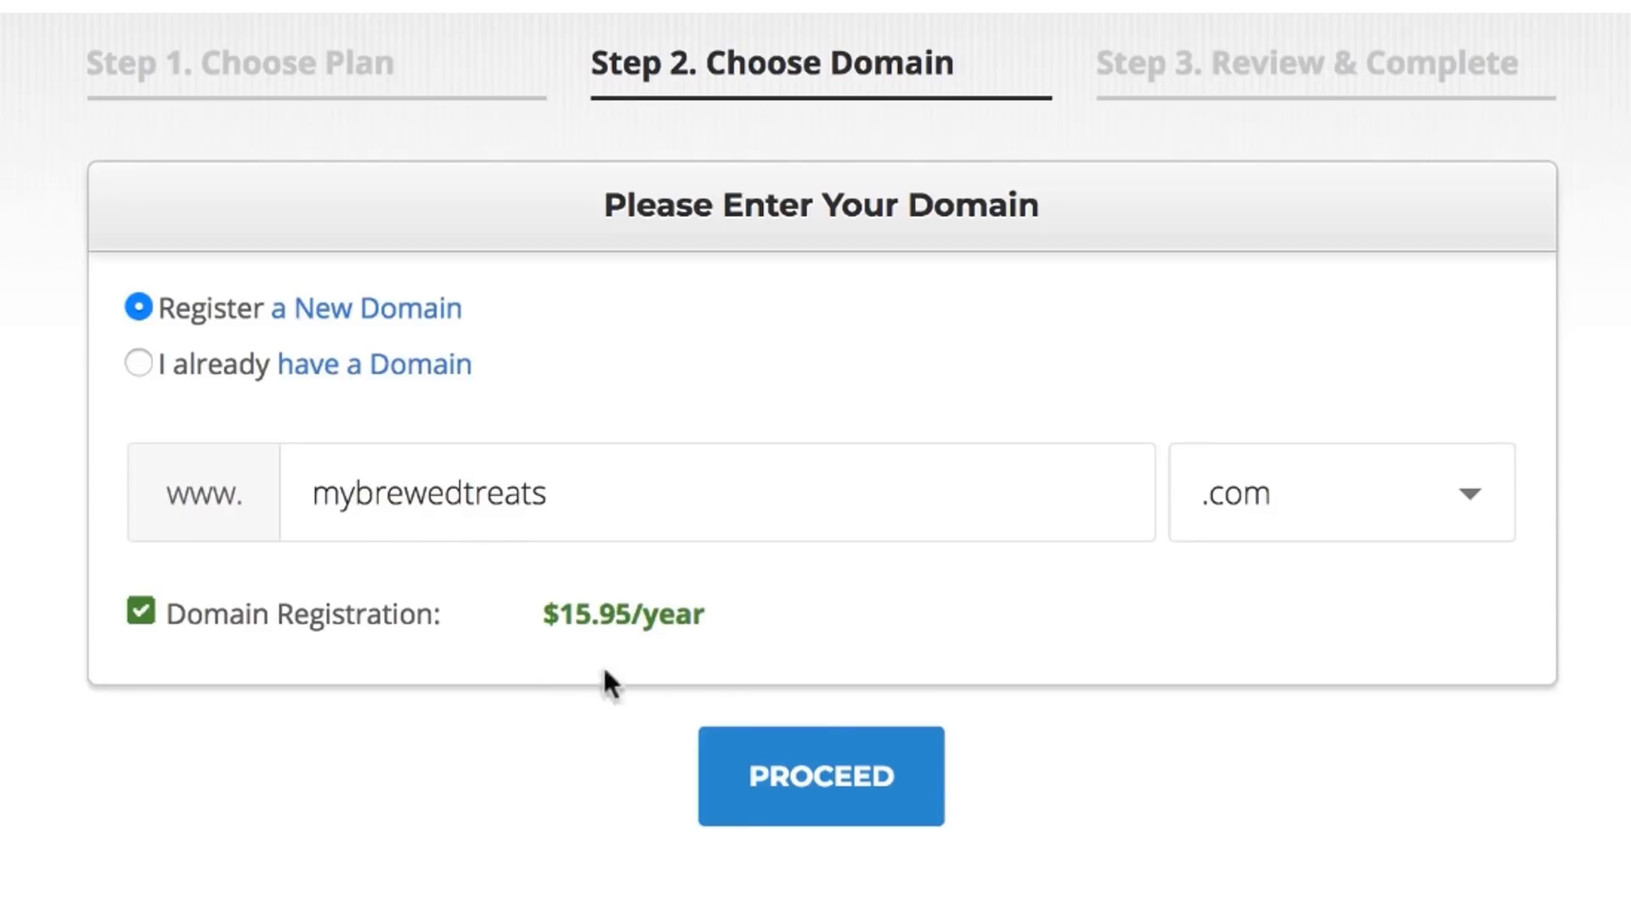
click(814, 785)
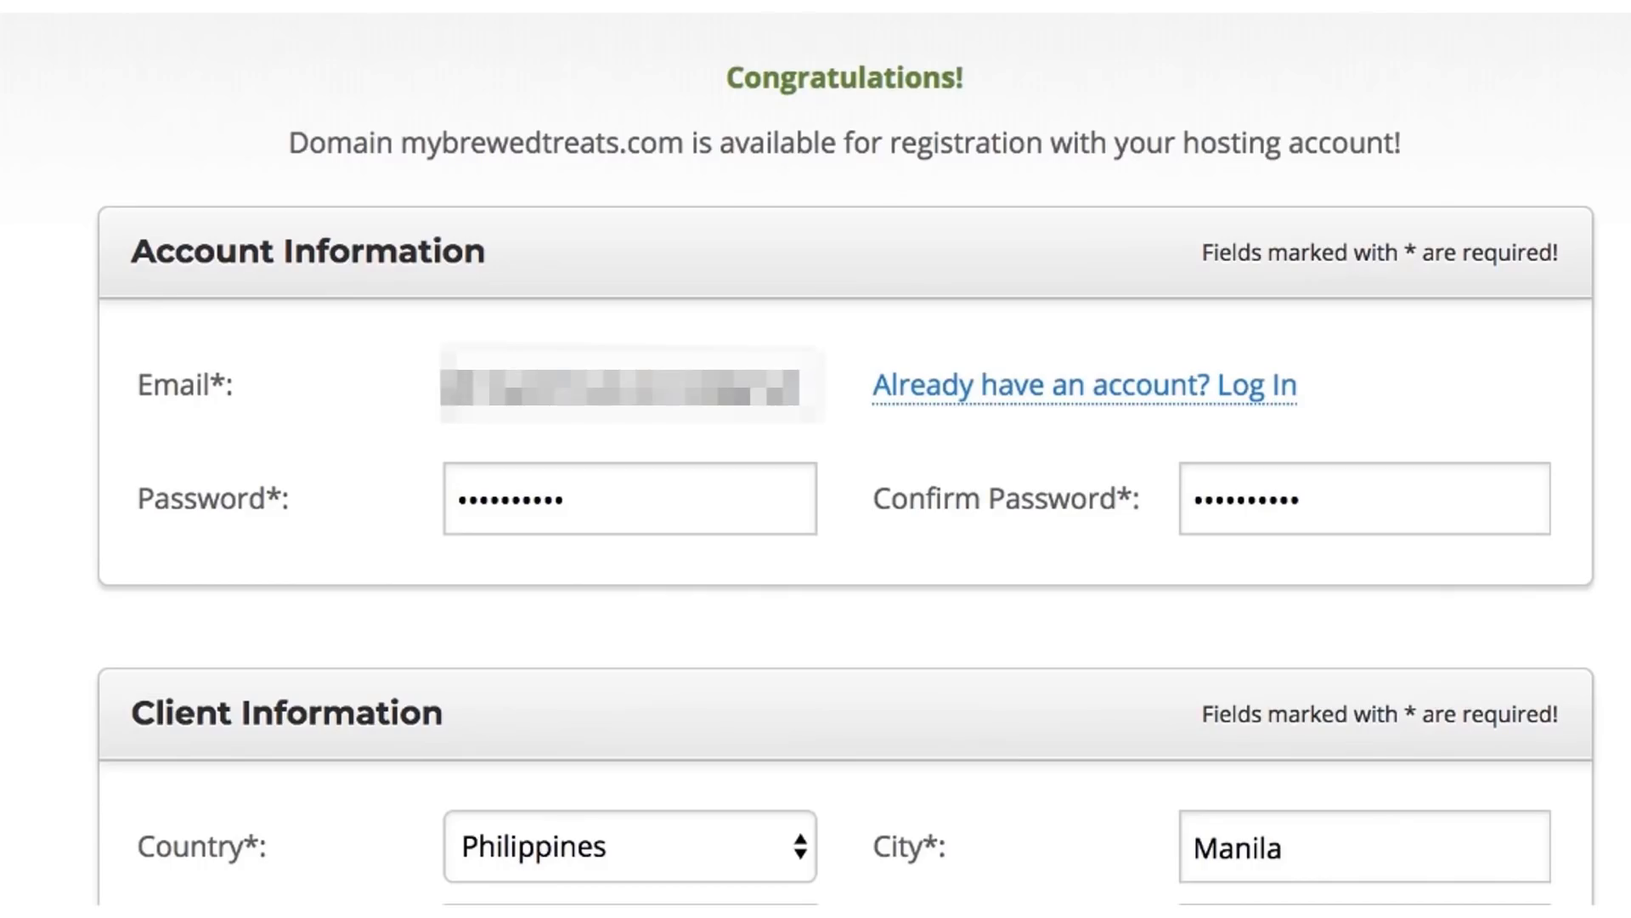
- Enter the account e-mail address, a new password and its confirmation
drag(449, 387, 878, 388)
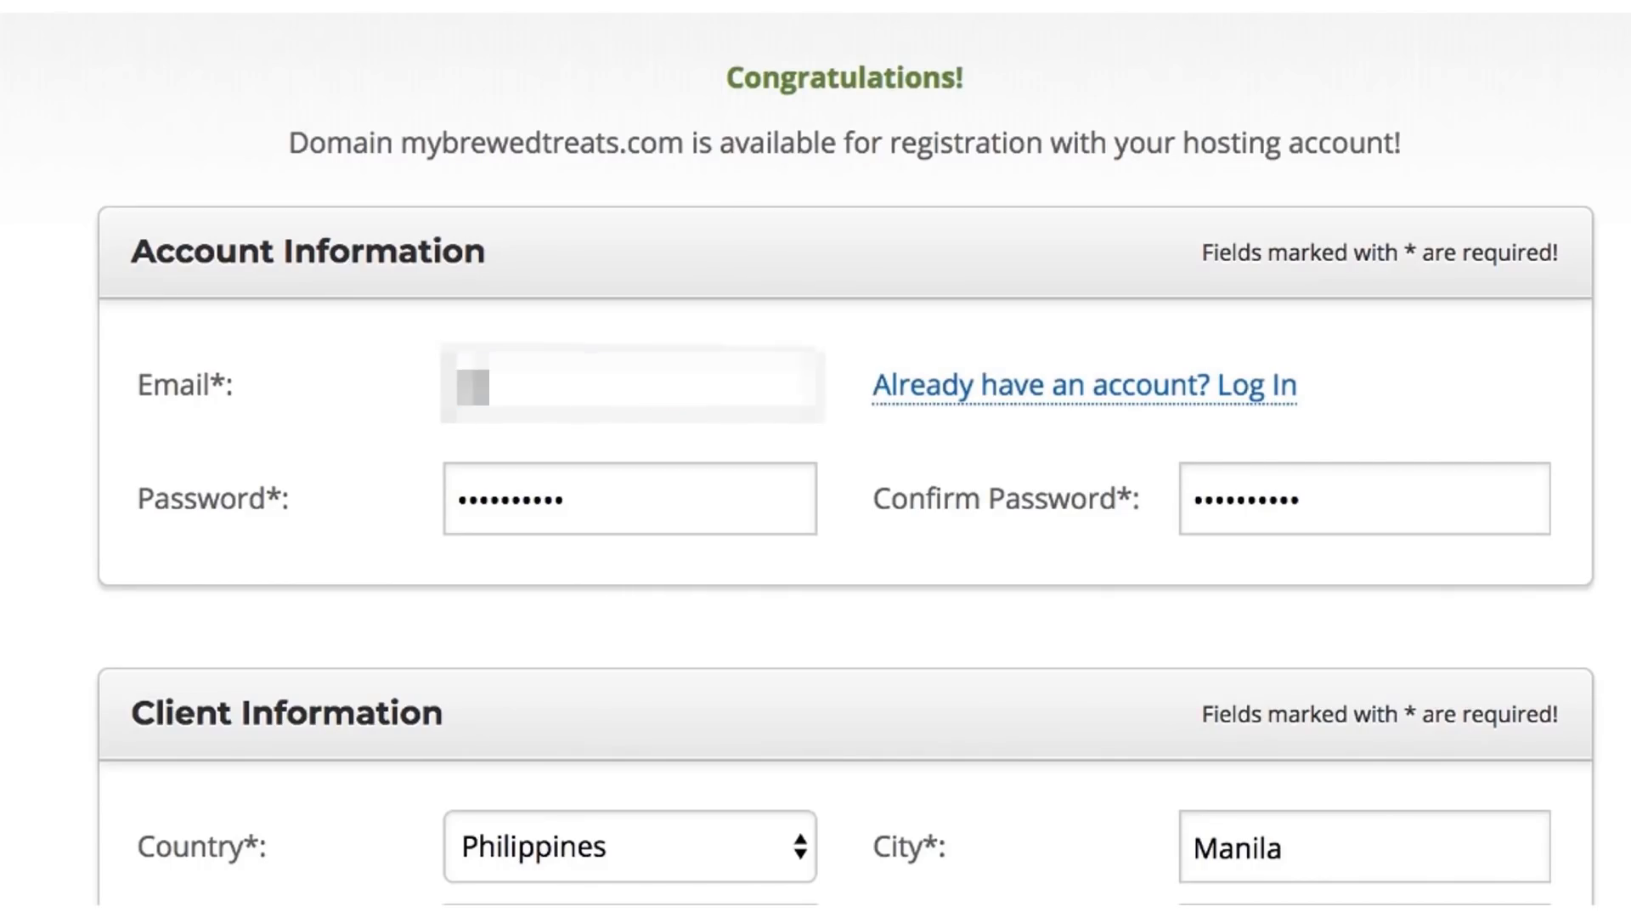
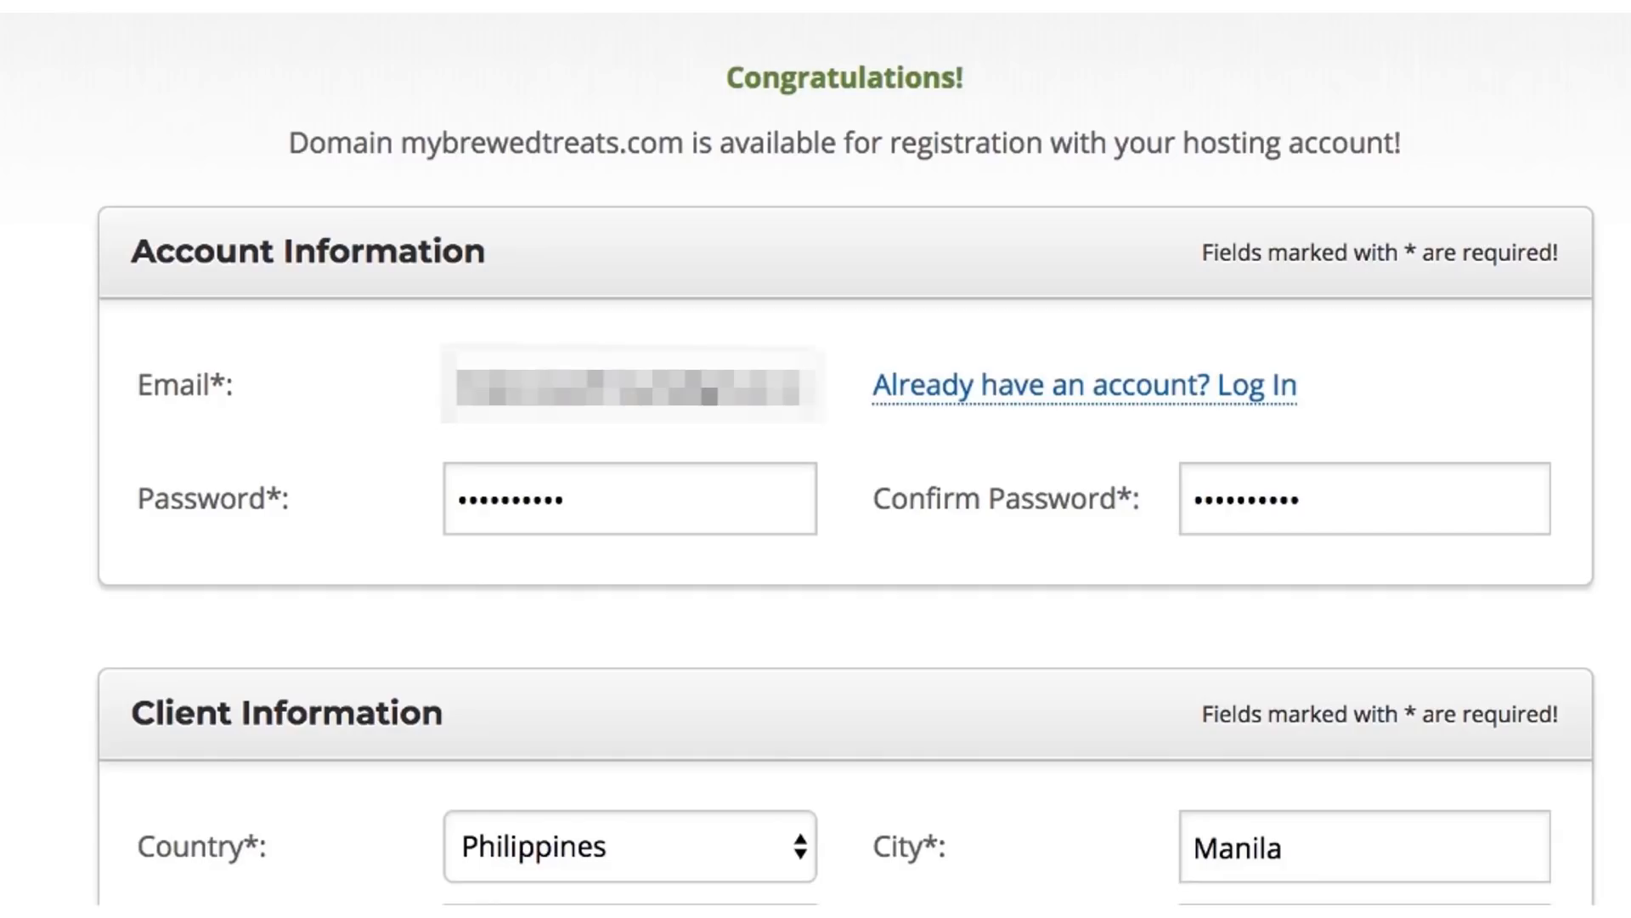
drag(737, 491, 421, 514)
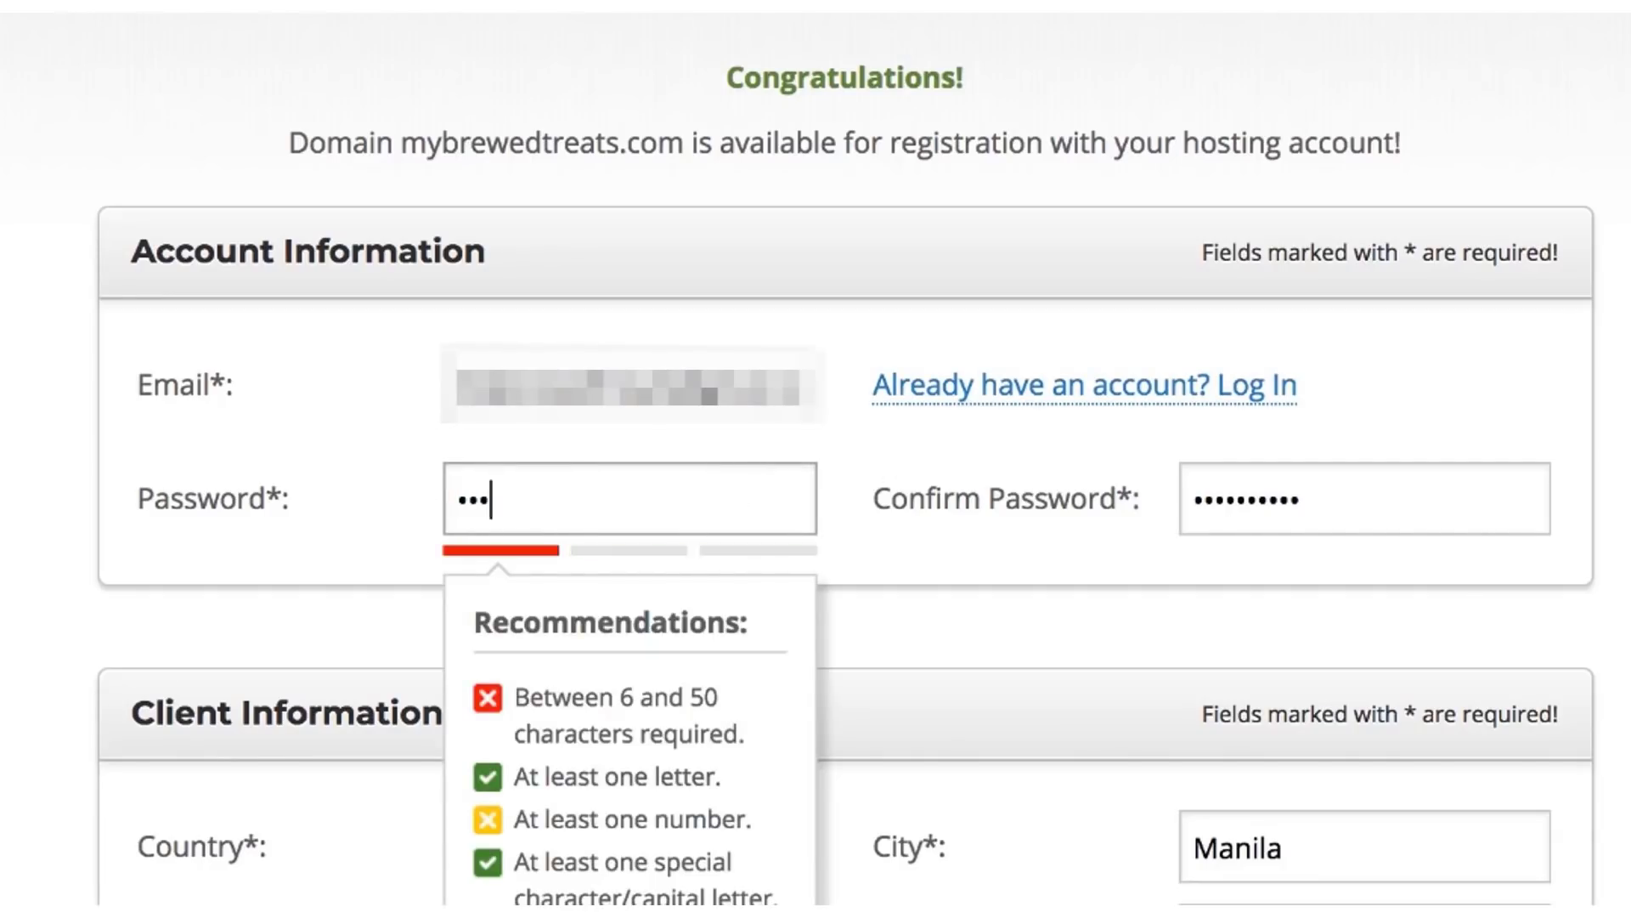
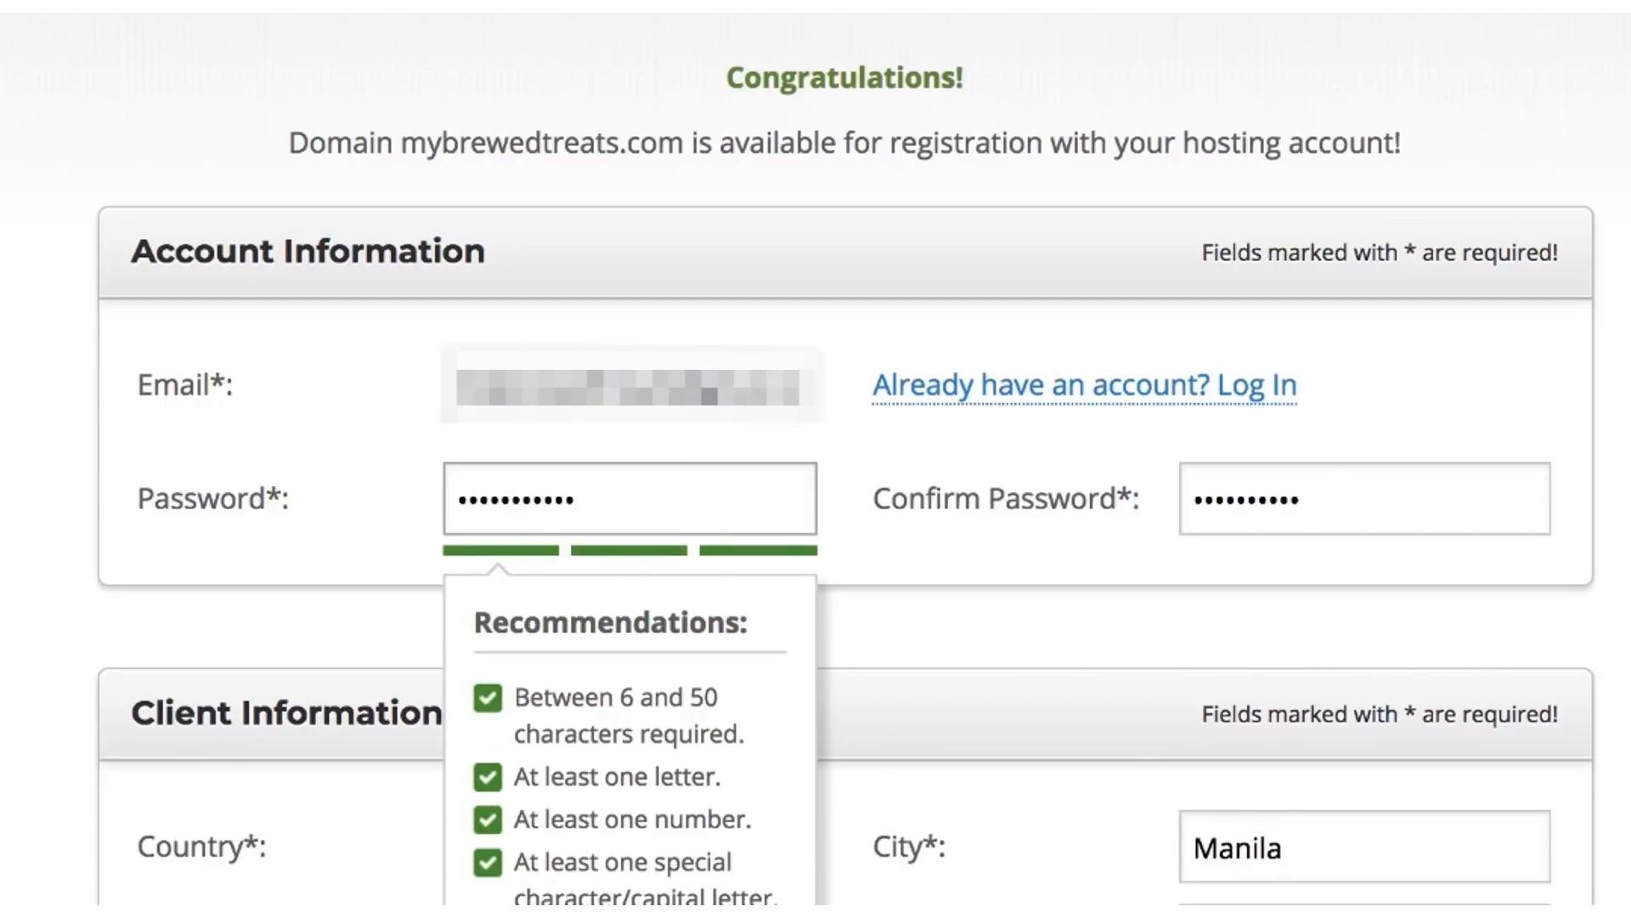
click(1352, 501)
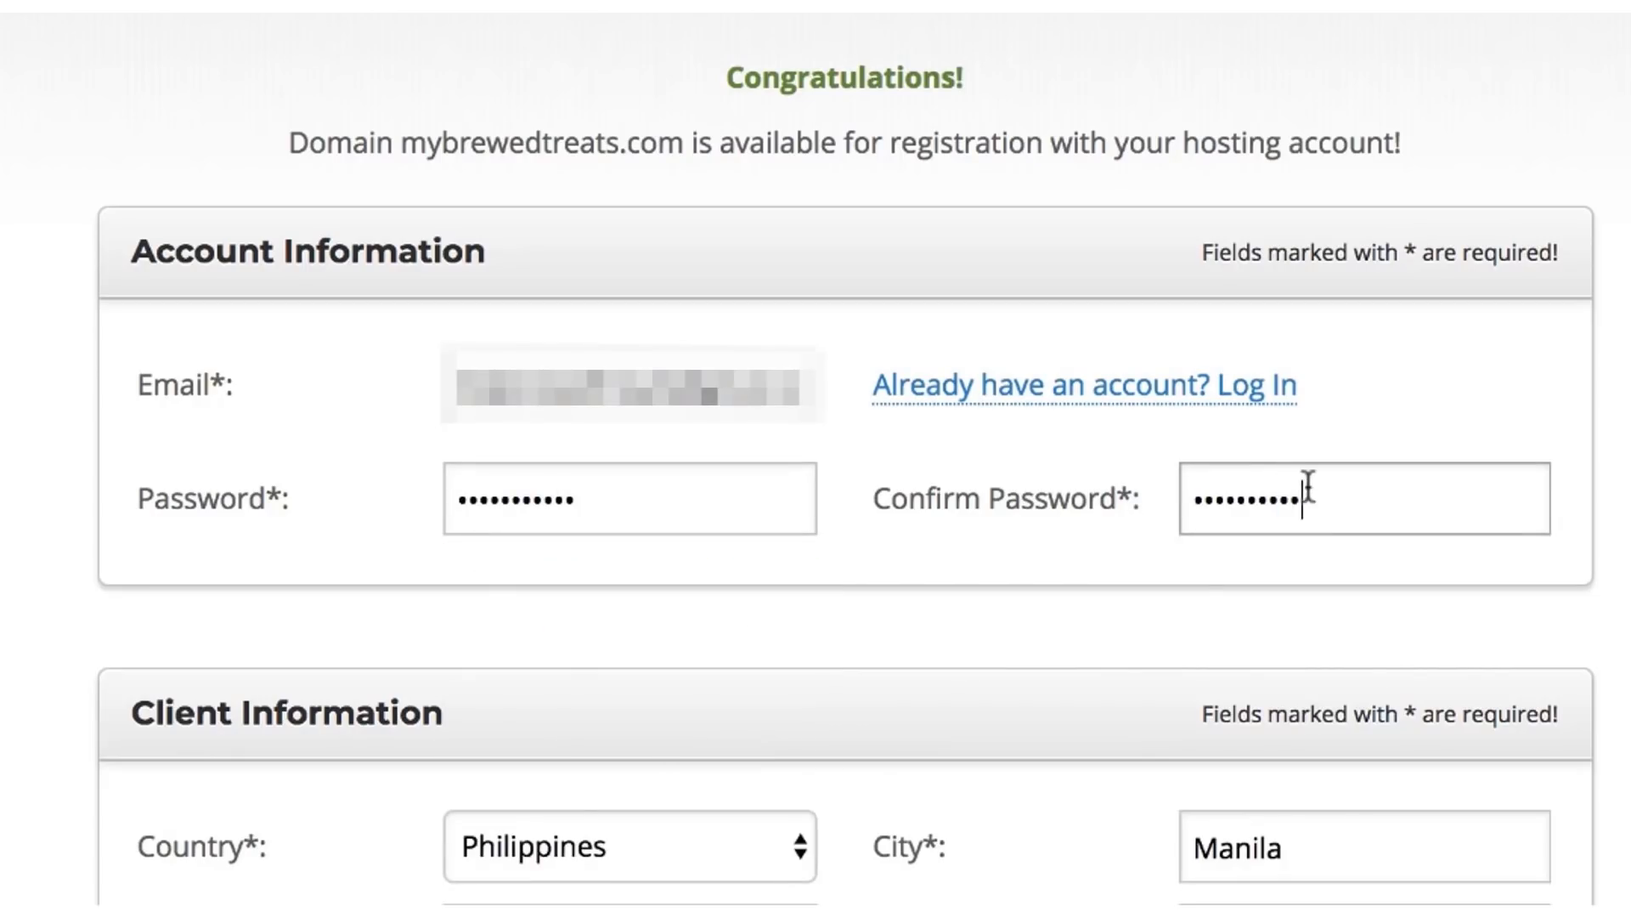
drag(1308, 486, 1182, 499)
text(••••)
click(955, 639)
- Scroll down the sign-up form to the Payment Information section
scroll(964, 619, down, 1)
scroll(964, 639, down, 1)
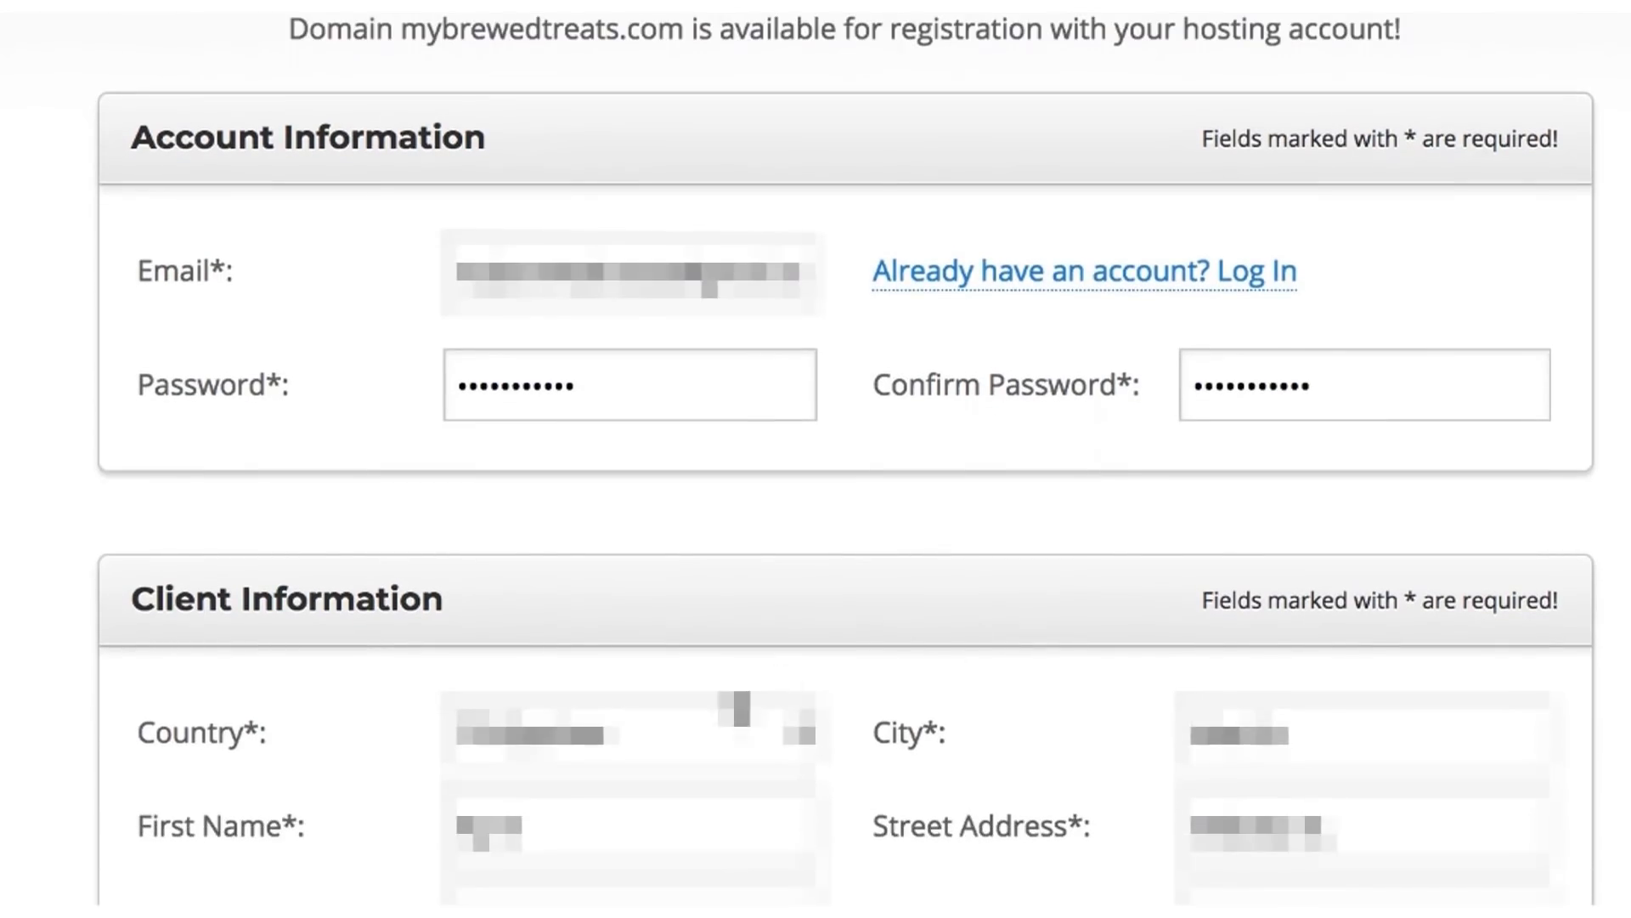
scroll(963, 639, down, 1)
scroll(845, 459, down, 3)
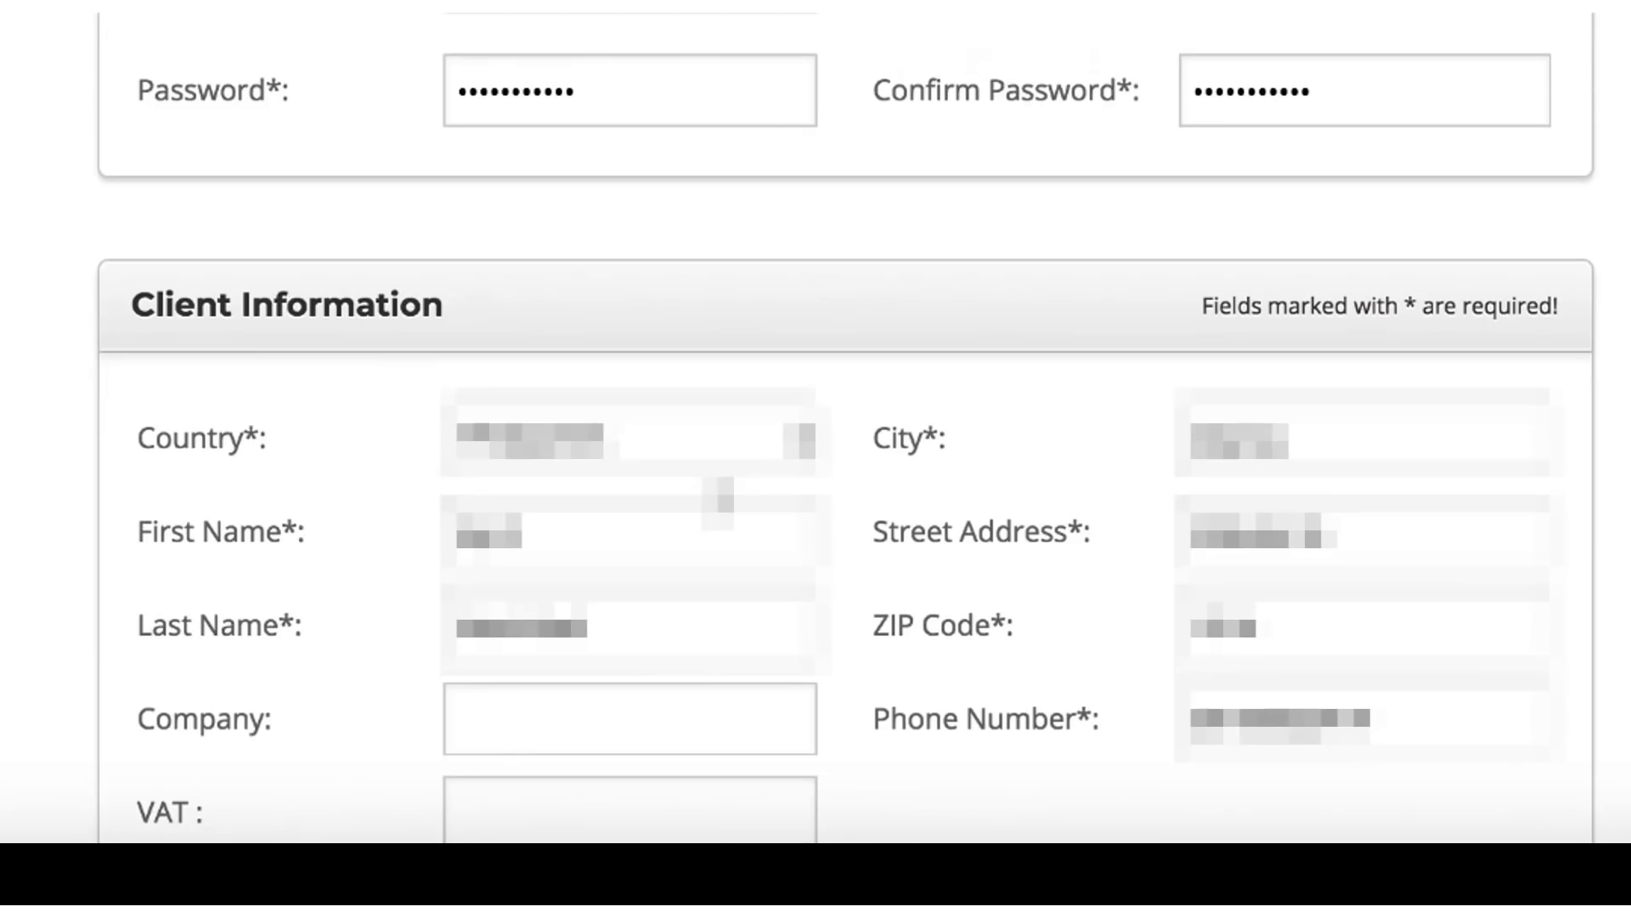
scroll(845, 428, down, 1)
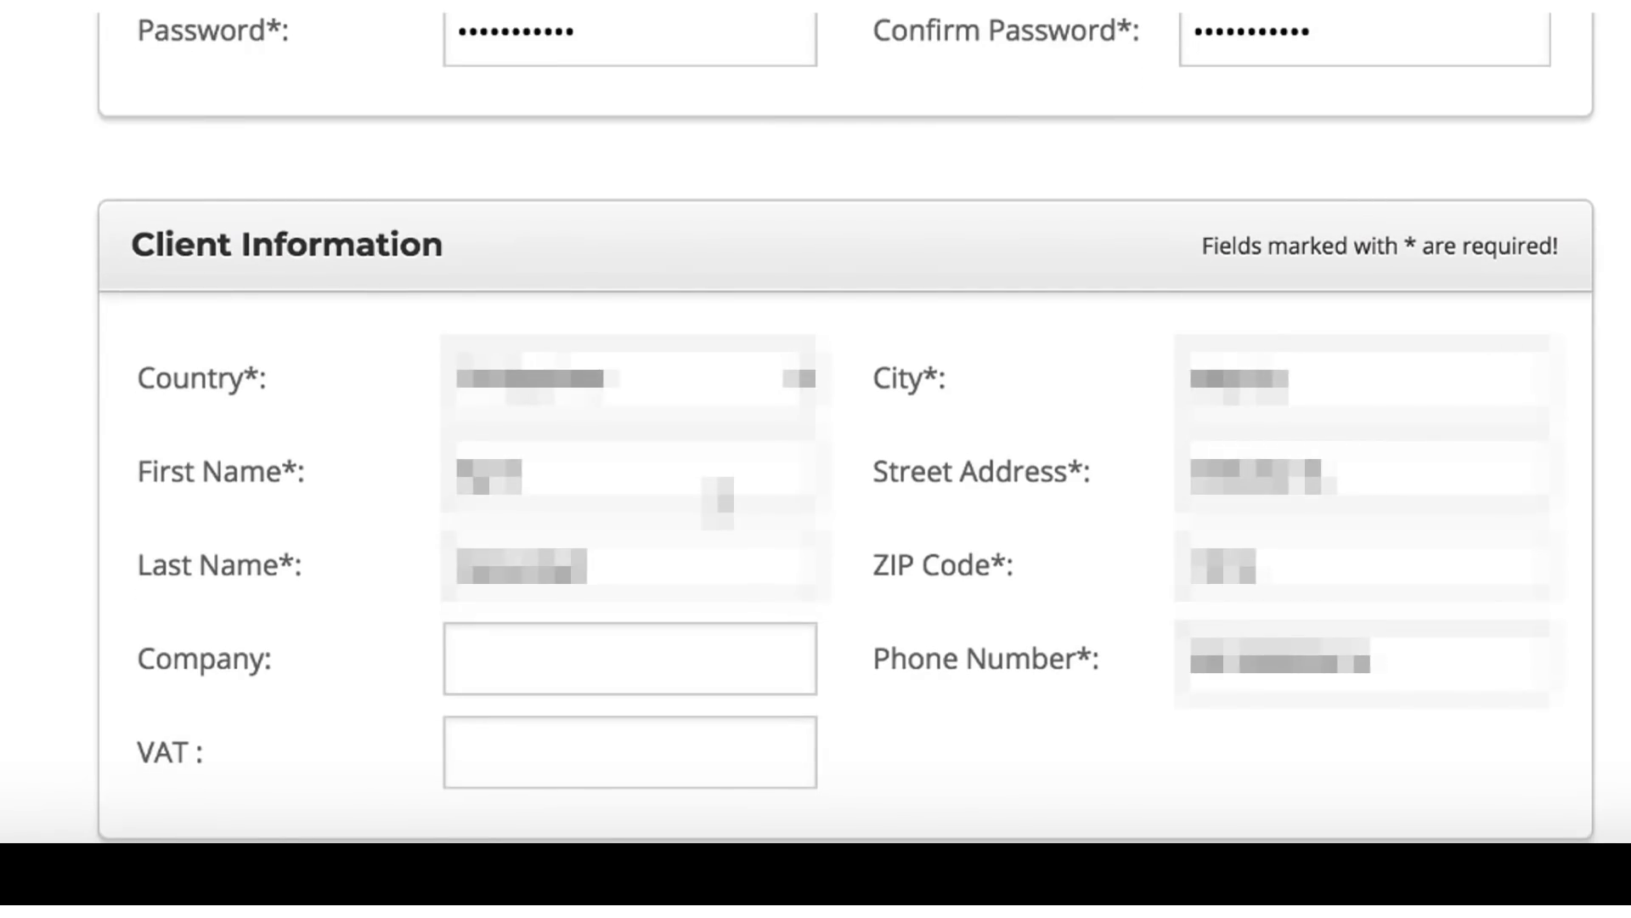
scroll(846, 425, down, 1)
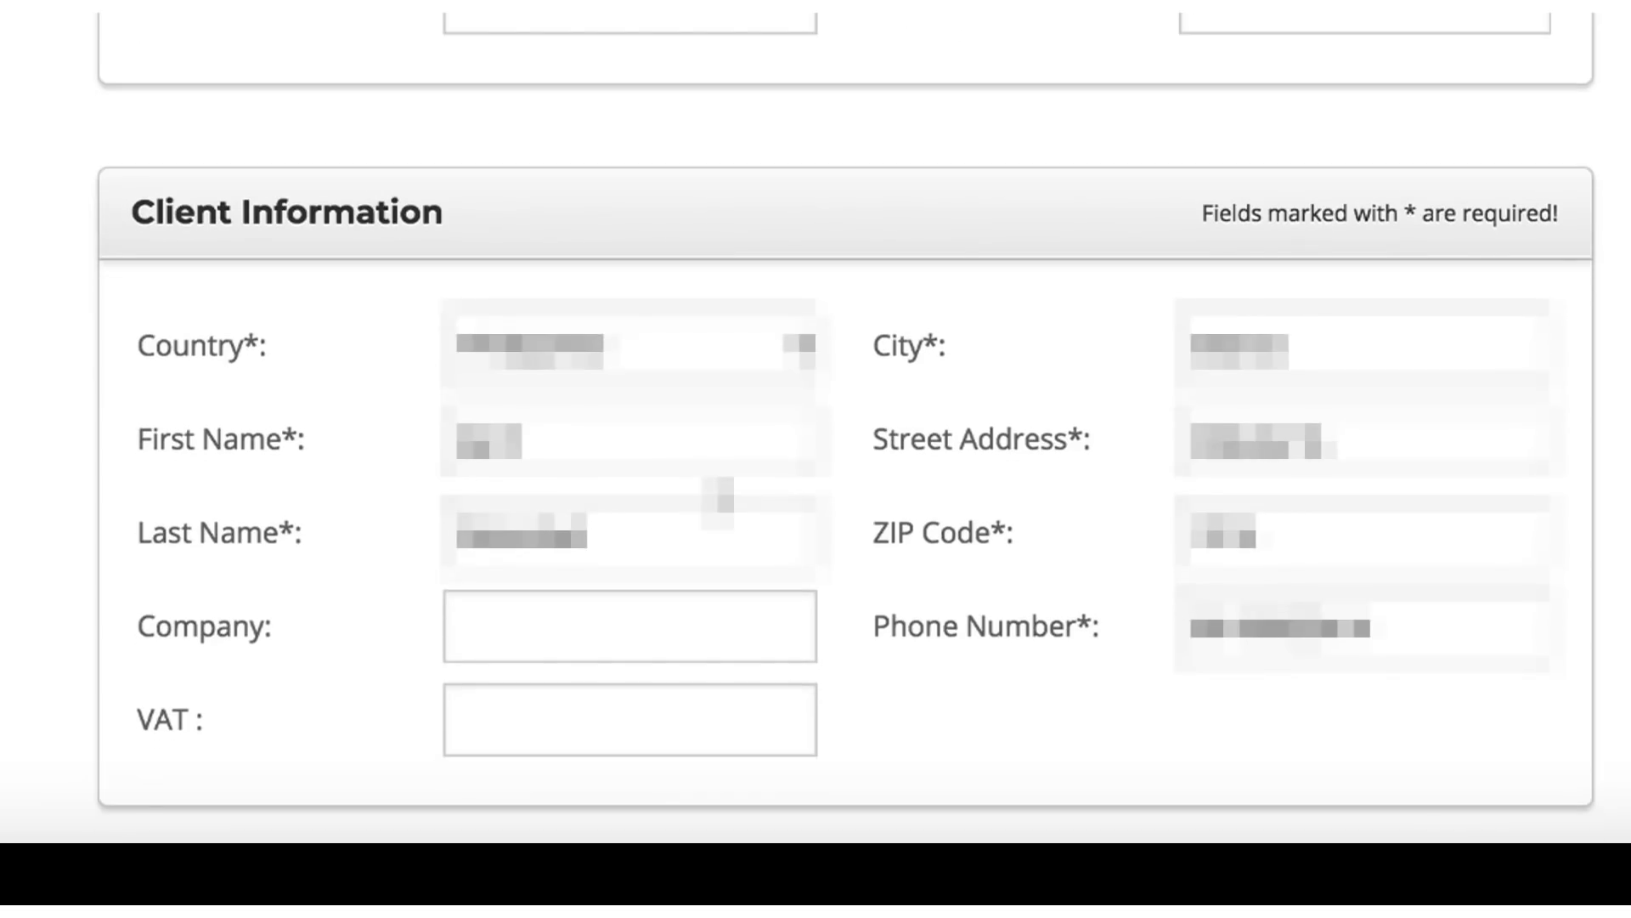
scroll(718, 495, down, 3)
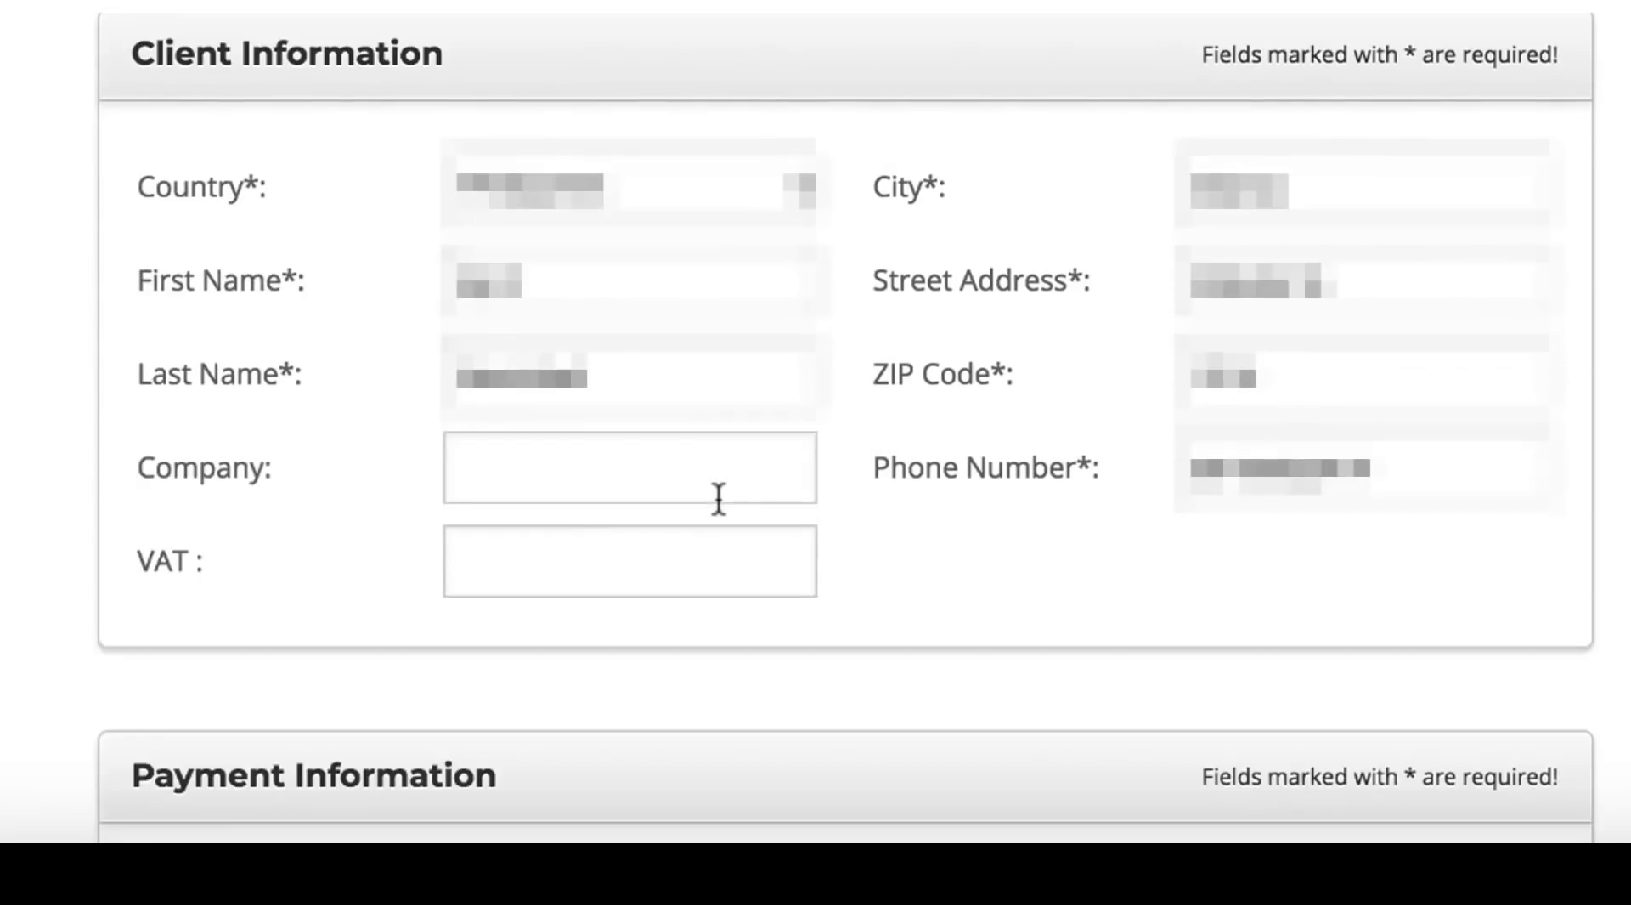
scroll(719, 499, down, 6)
scroll(719, 502, down, 4)
- Enter the card number and select the card's expiry month and year
click(655, 390)
key(ctrl+v)
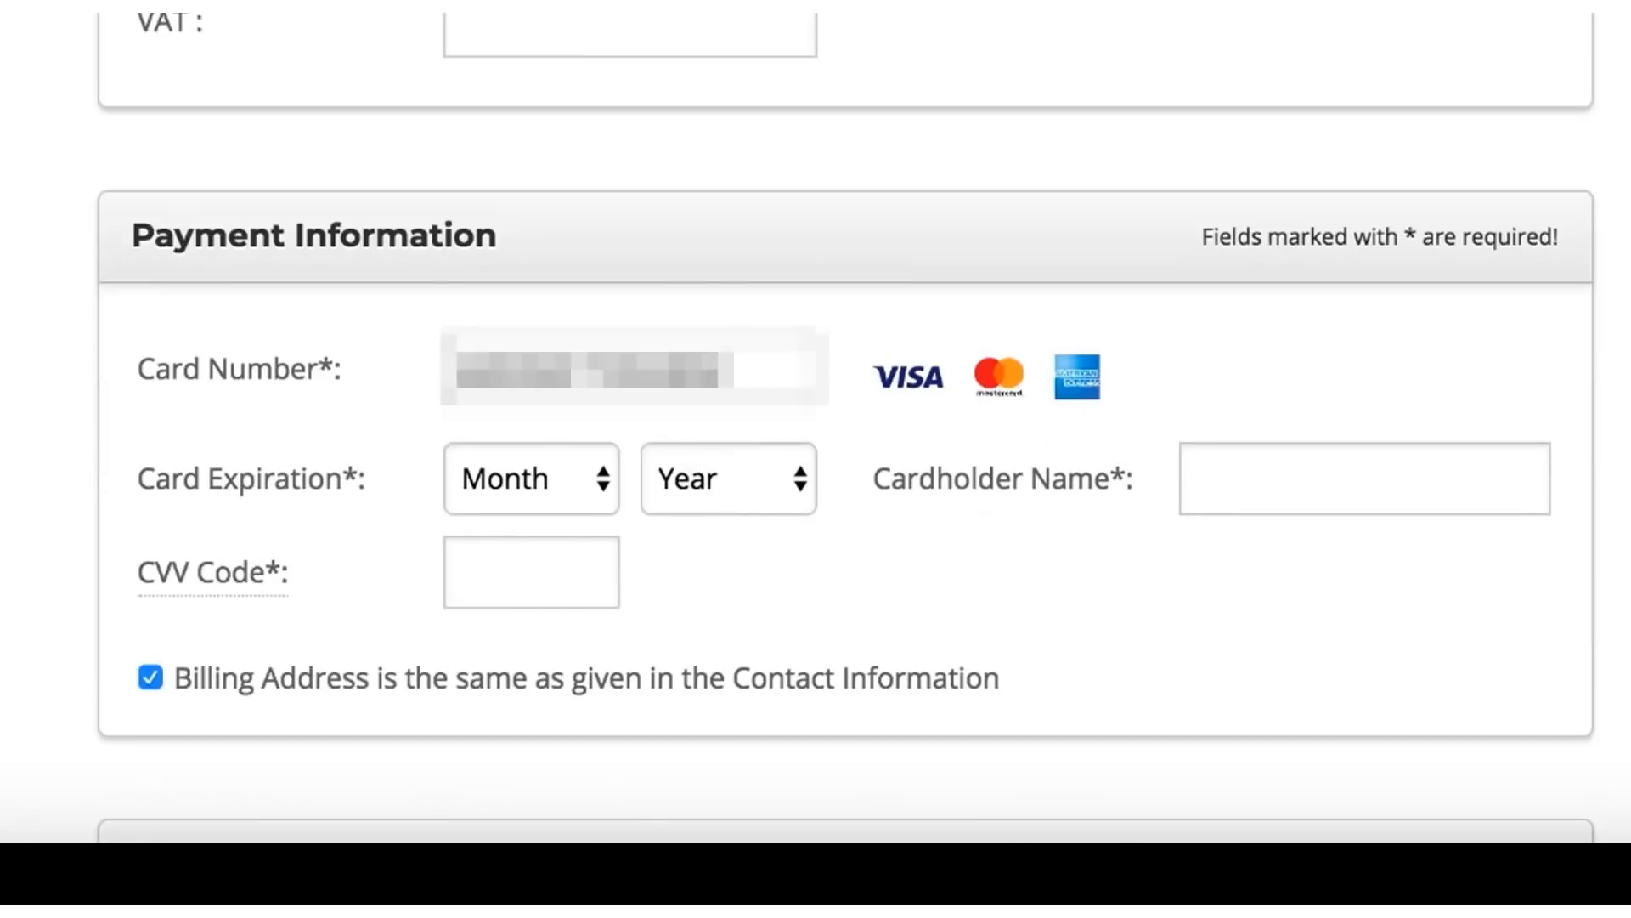
click(590, 476)
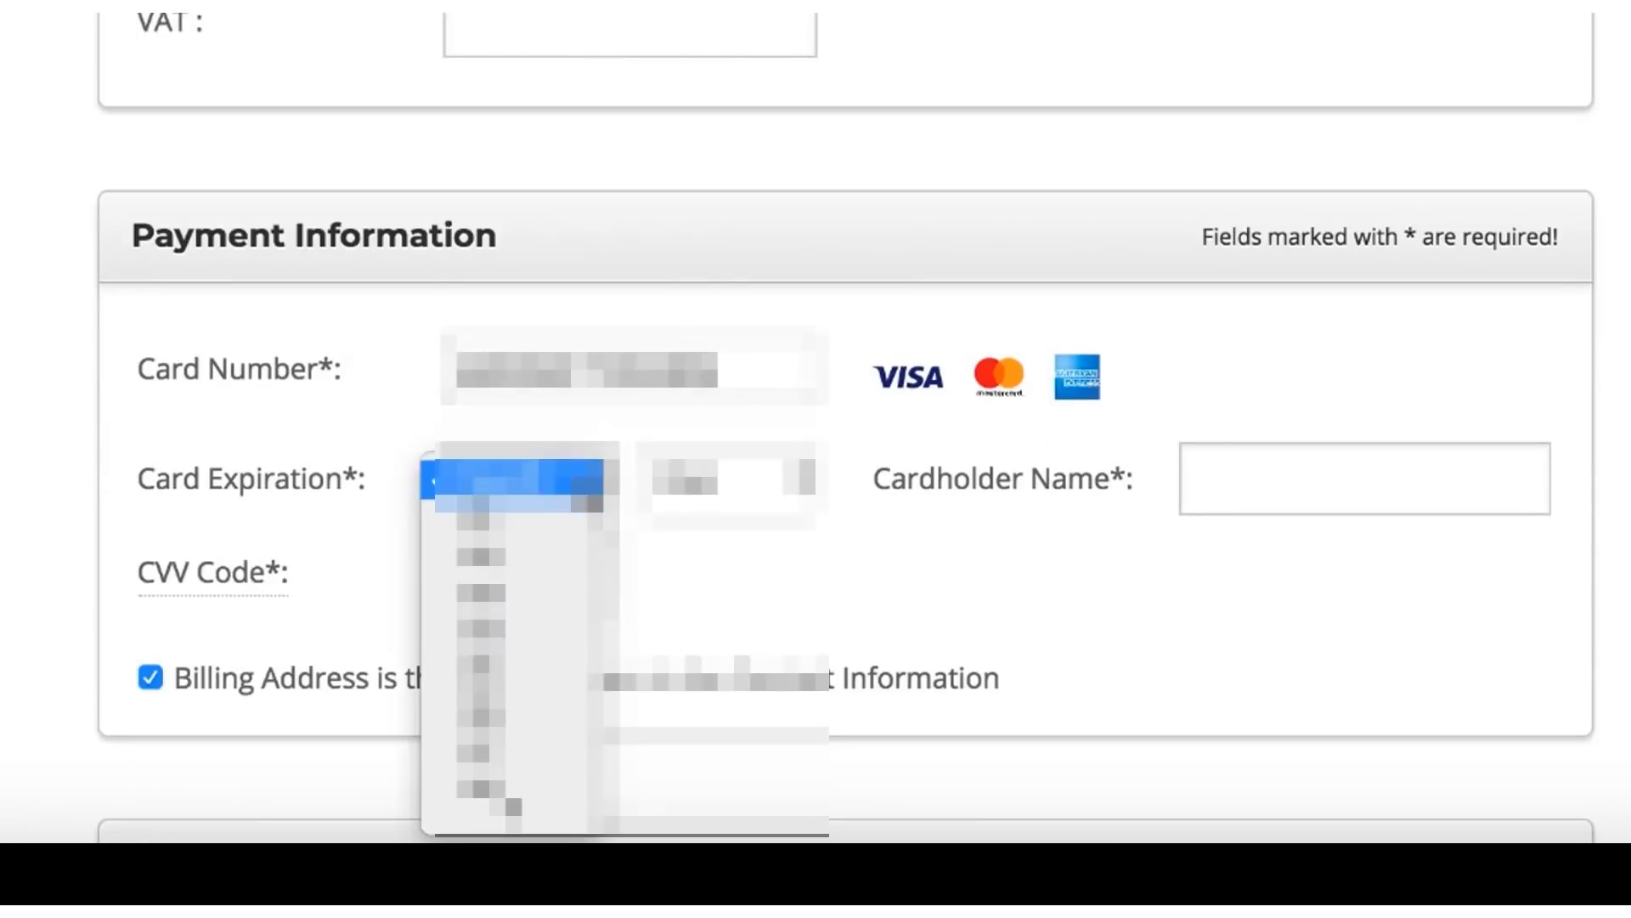
click(509, 667)
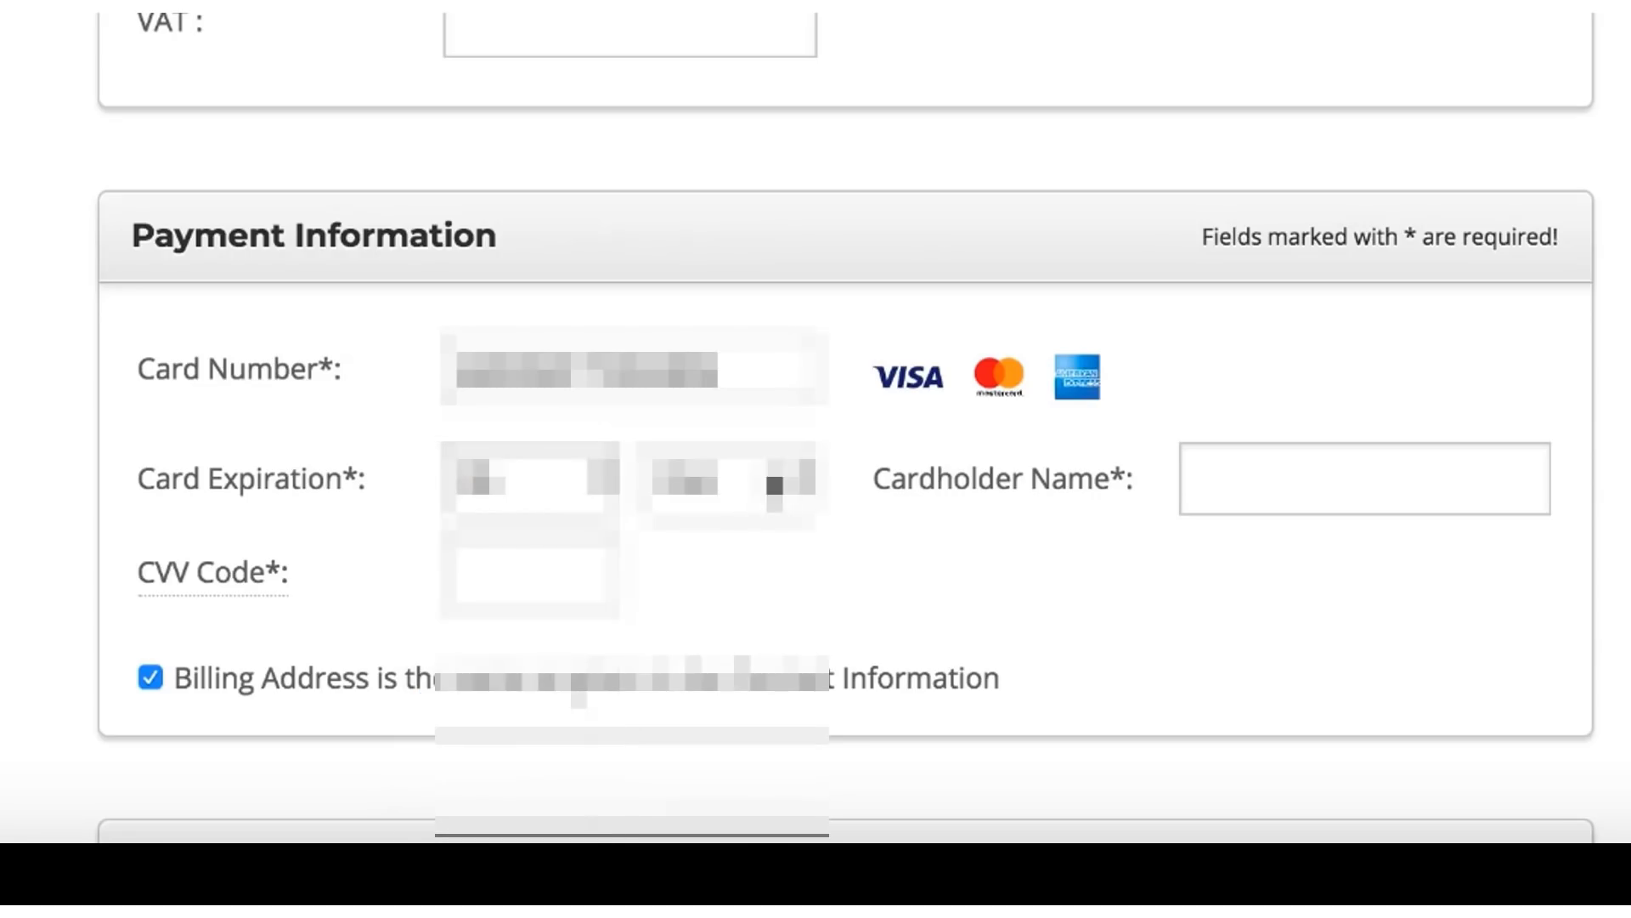
click(710, 478)
click(740, 610)
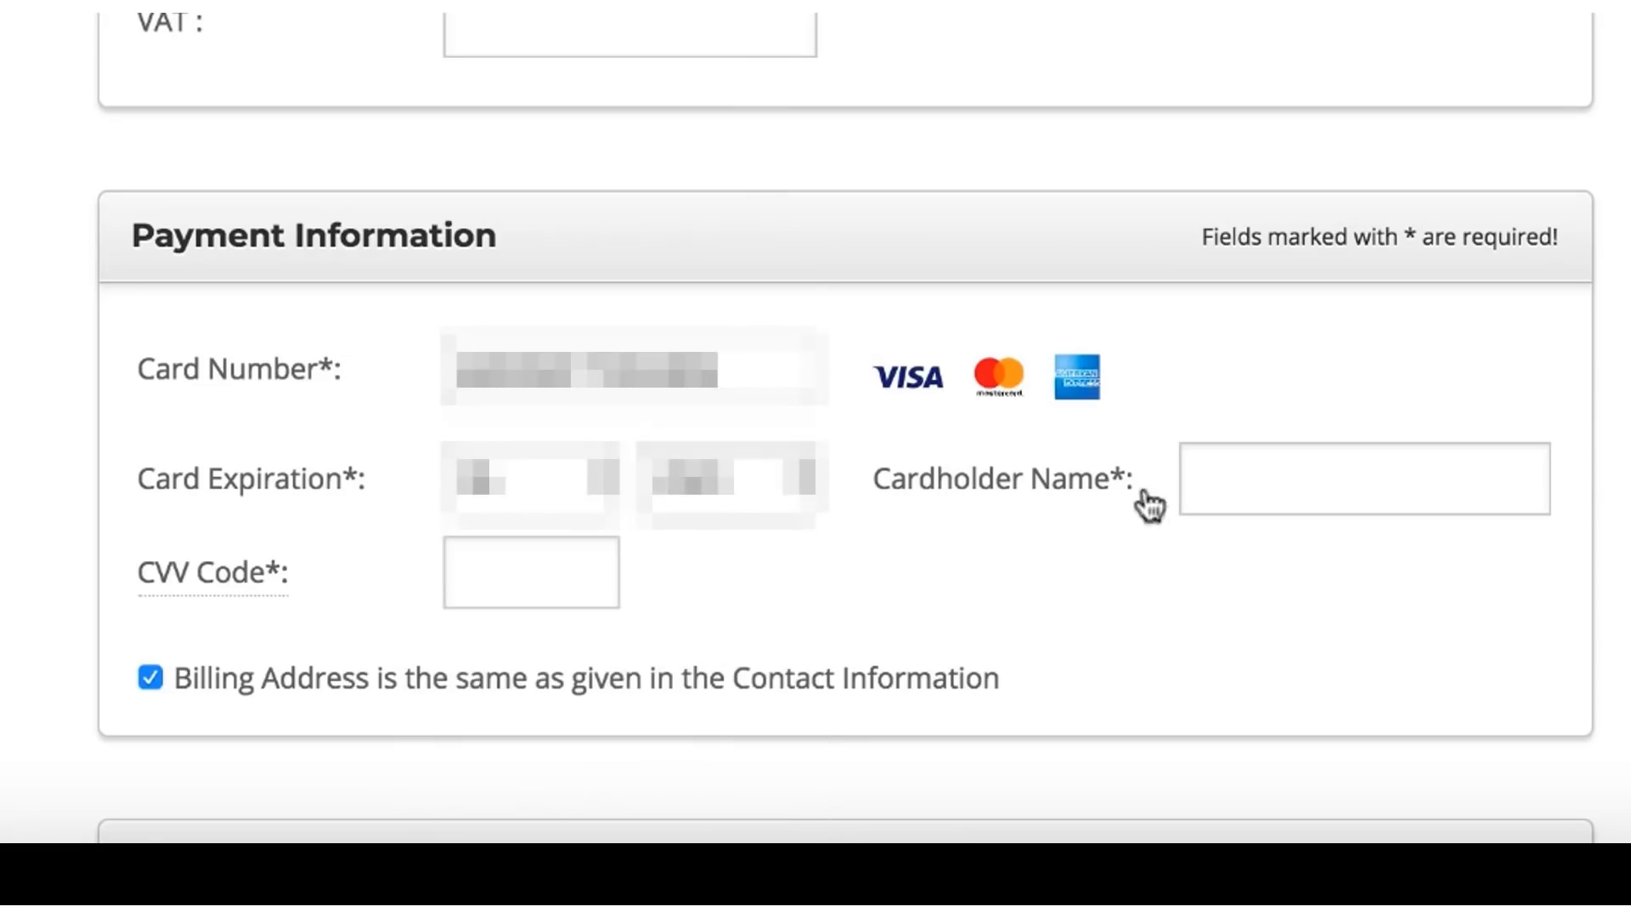
- Fill in the cardholder name and CVV, and untick the same-as-contact billing address option
click(1198, 463)
click(1356, 548)
click(556, 585)
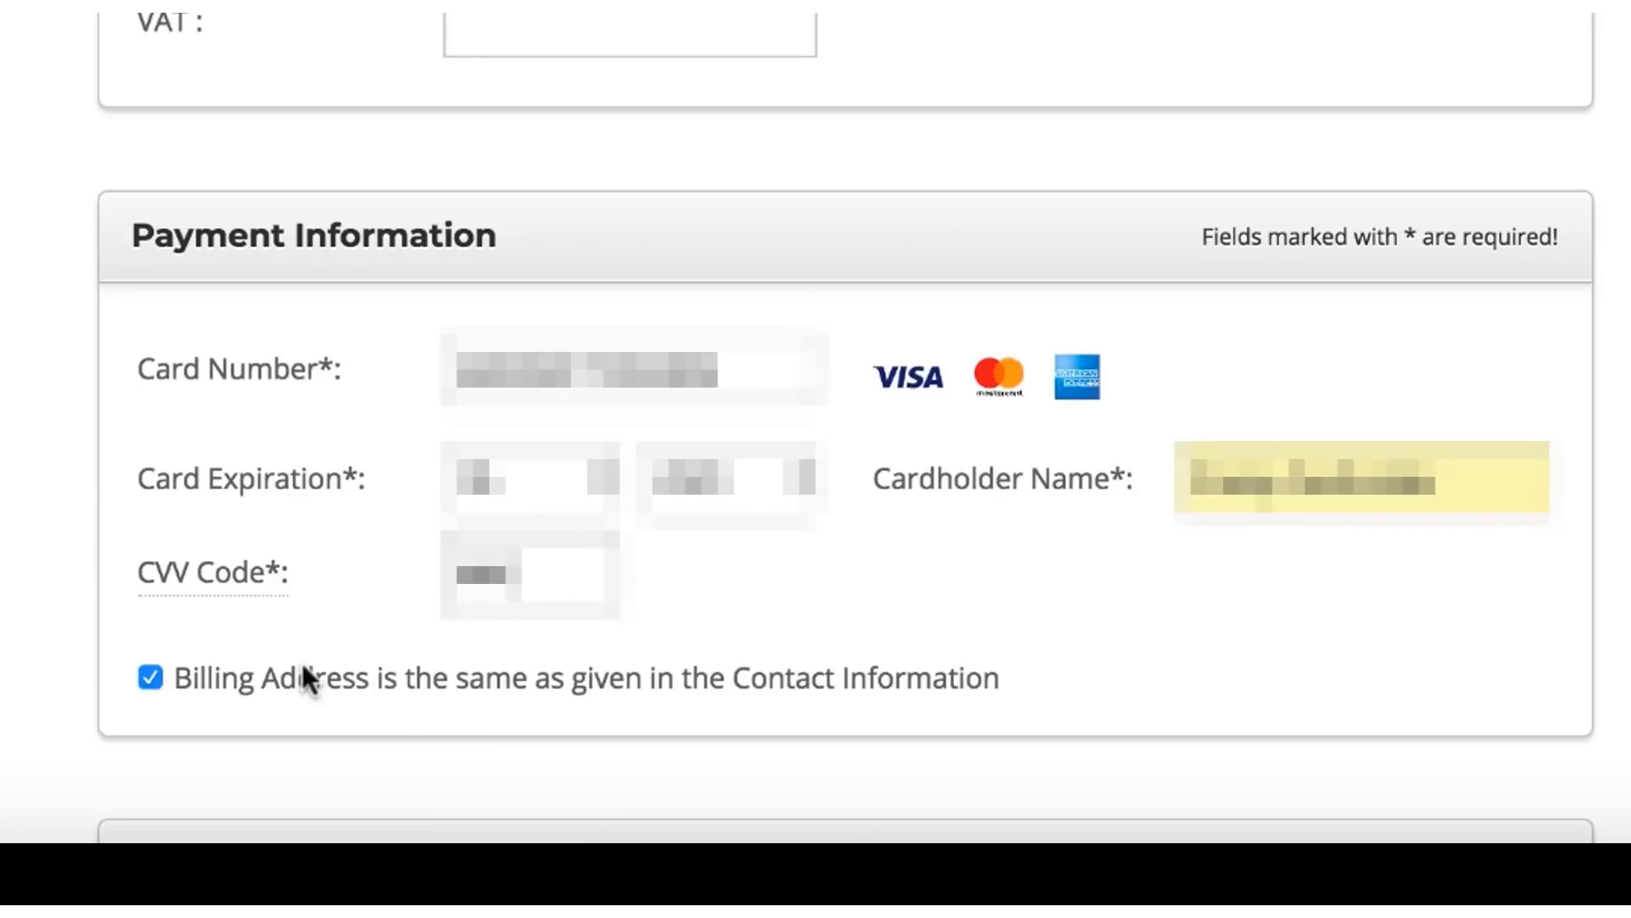
key(Tab)
scroll(1333, 691, down, 2)
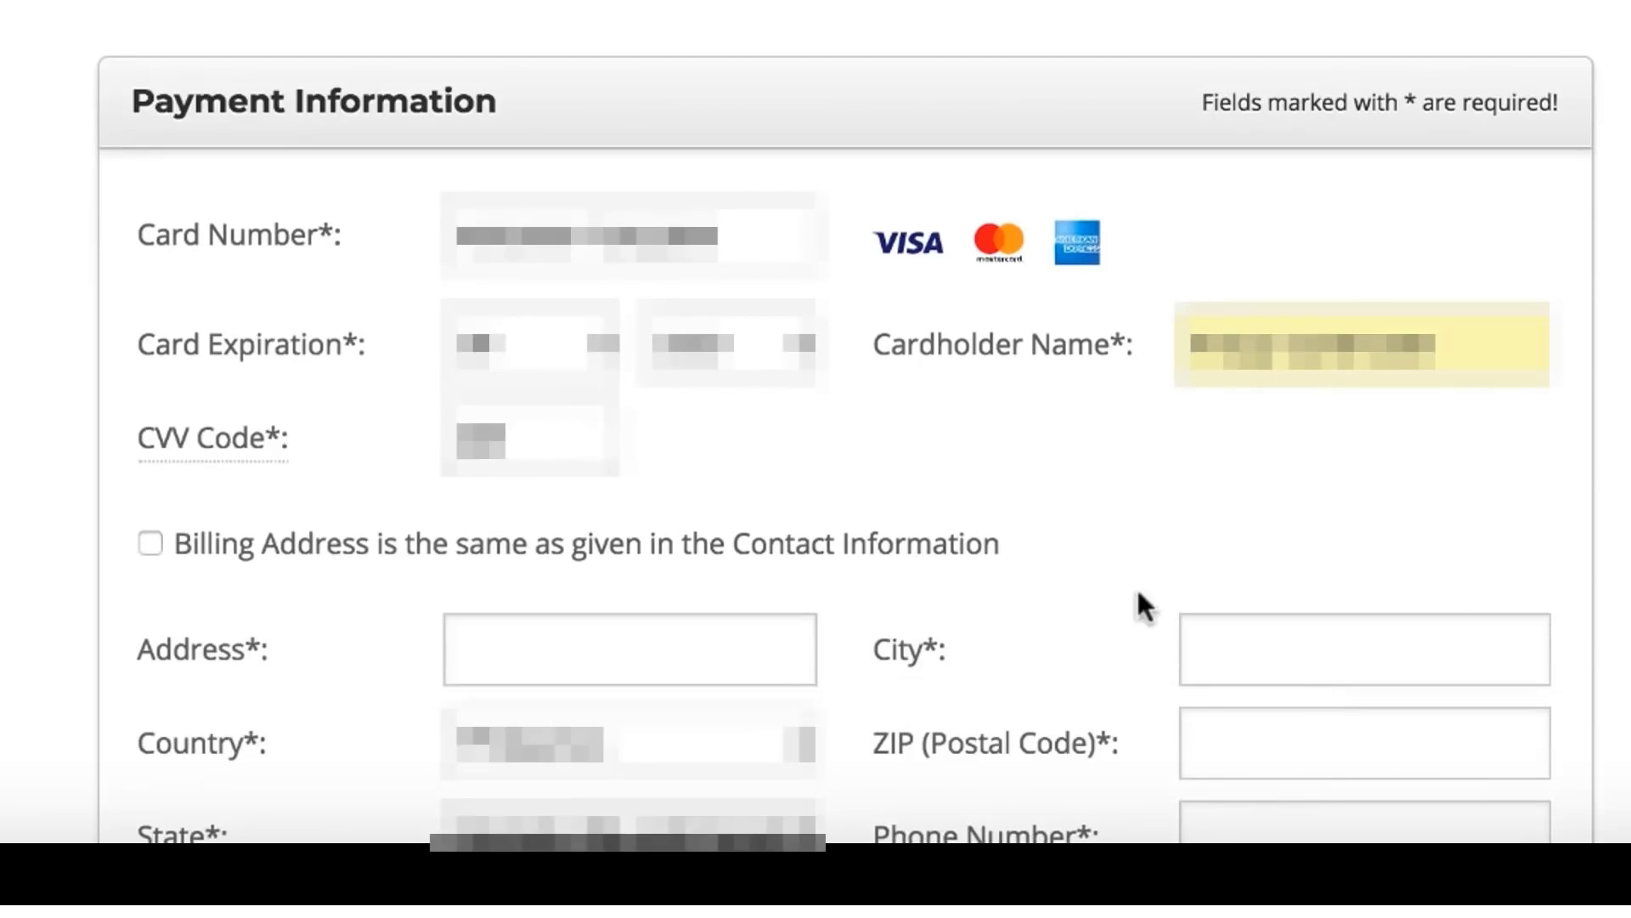
scroll(1112, 570, down, 2)
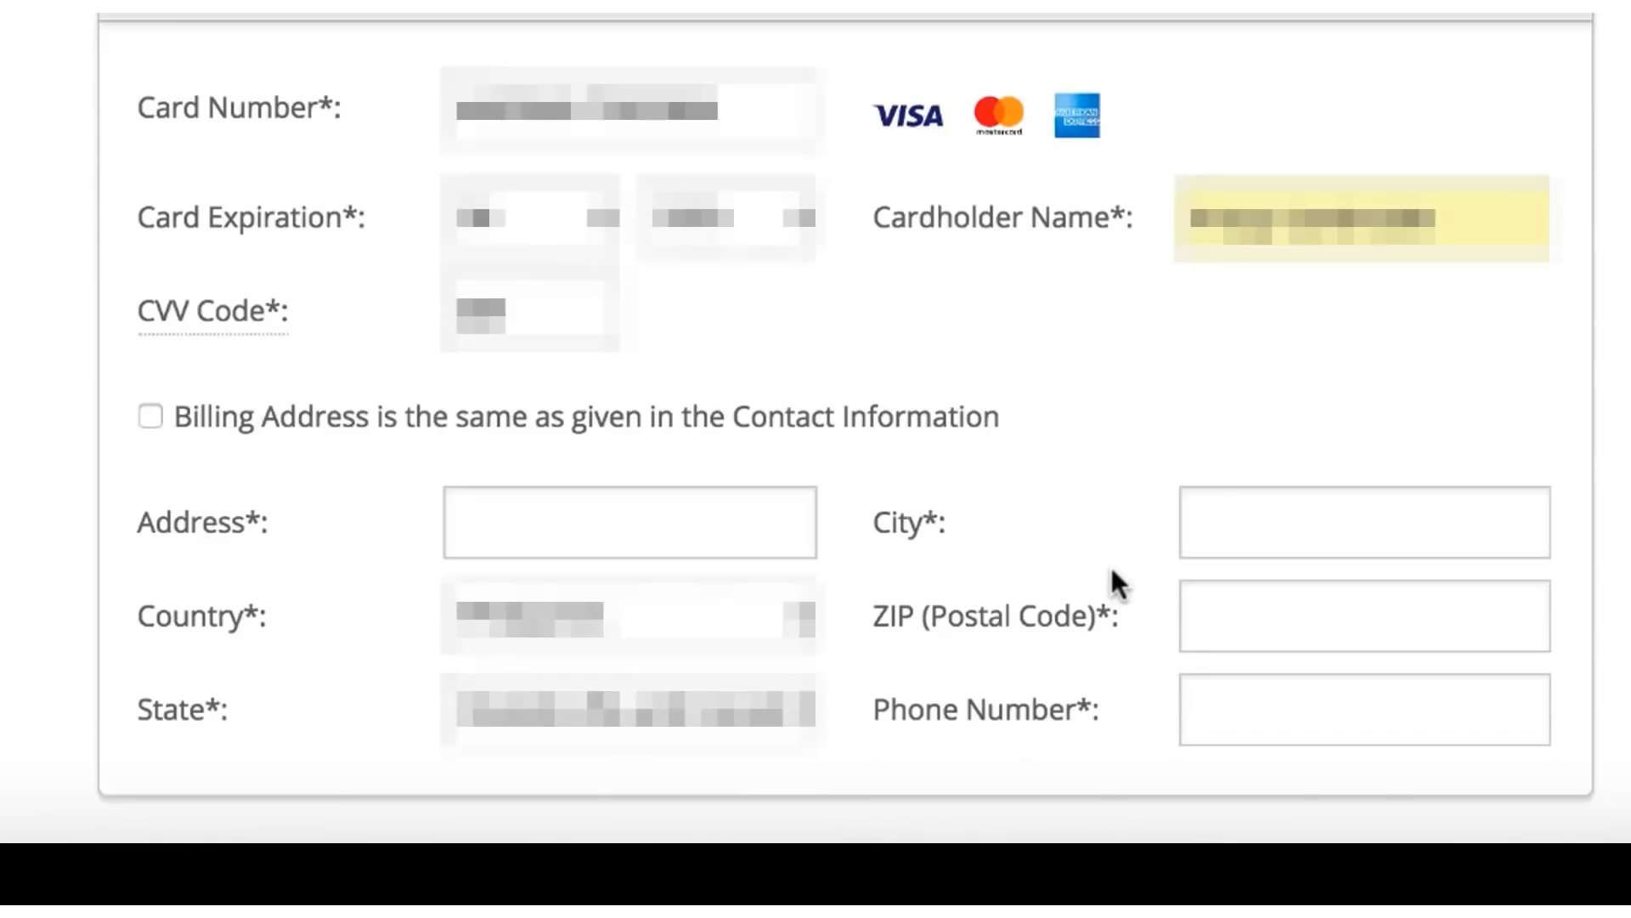
- Bill to the contact address again and set the hosting period to 'Trial: 1 month'
click(530, 406)
scroll(625, 387, down, 10)
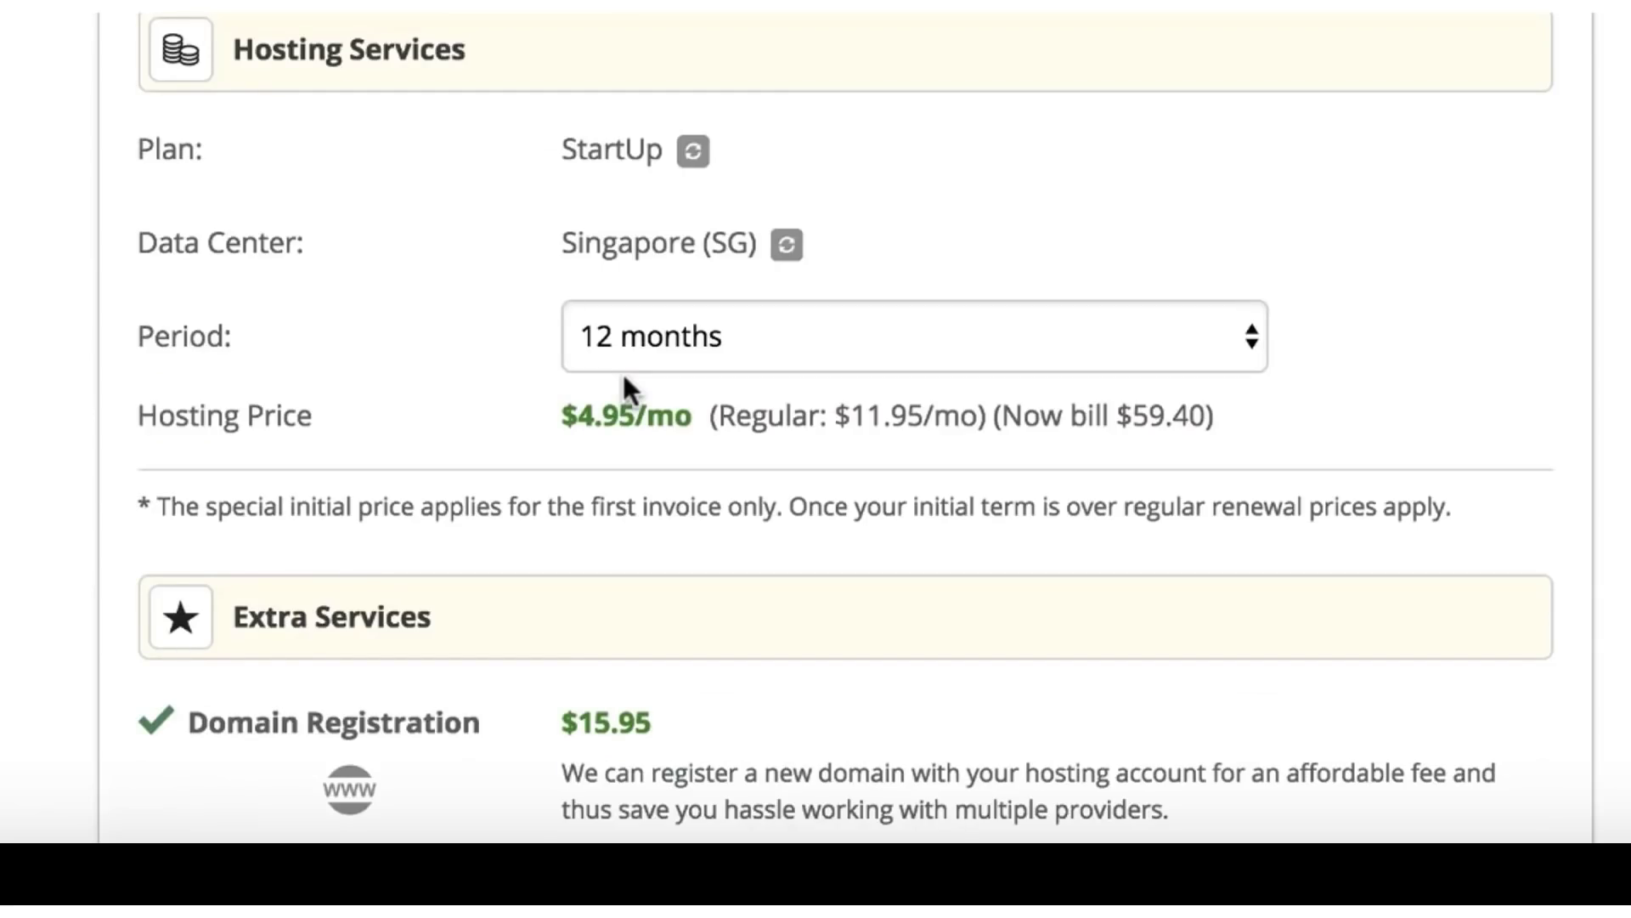
click(646, 322)
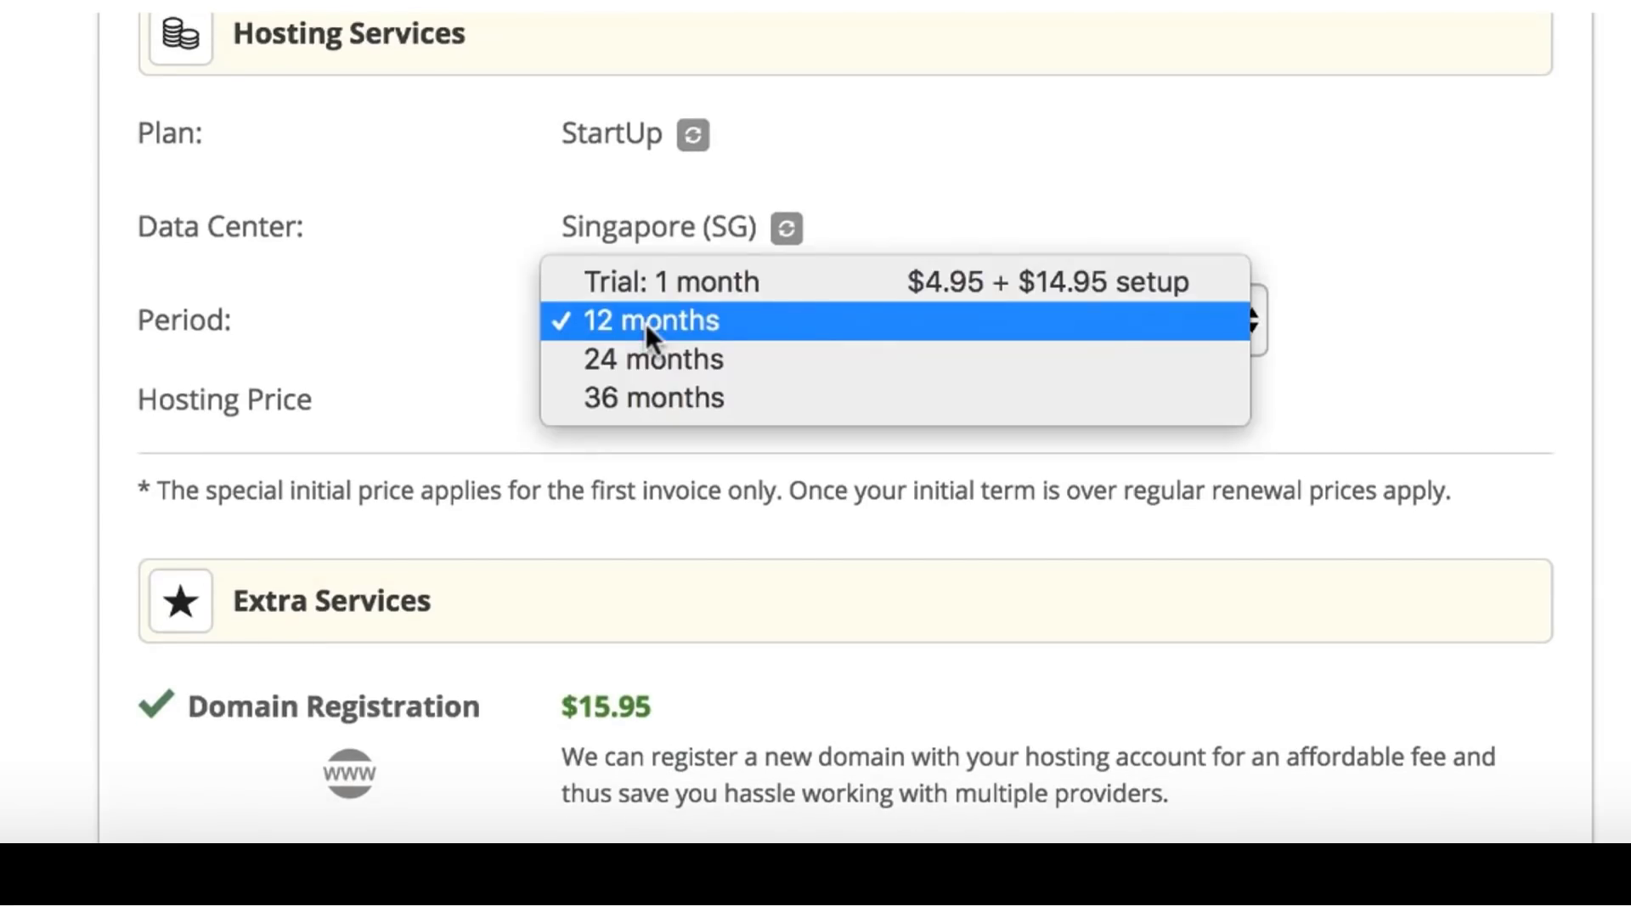
click(650, 280)
- Submit payment for the 35.85 USD hosting order
scroll(732, 367, down, 3)
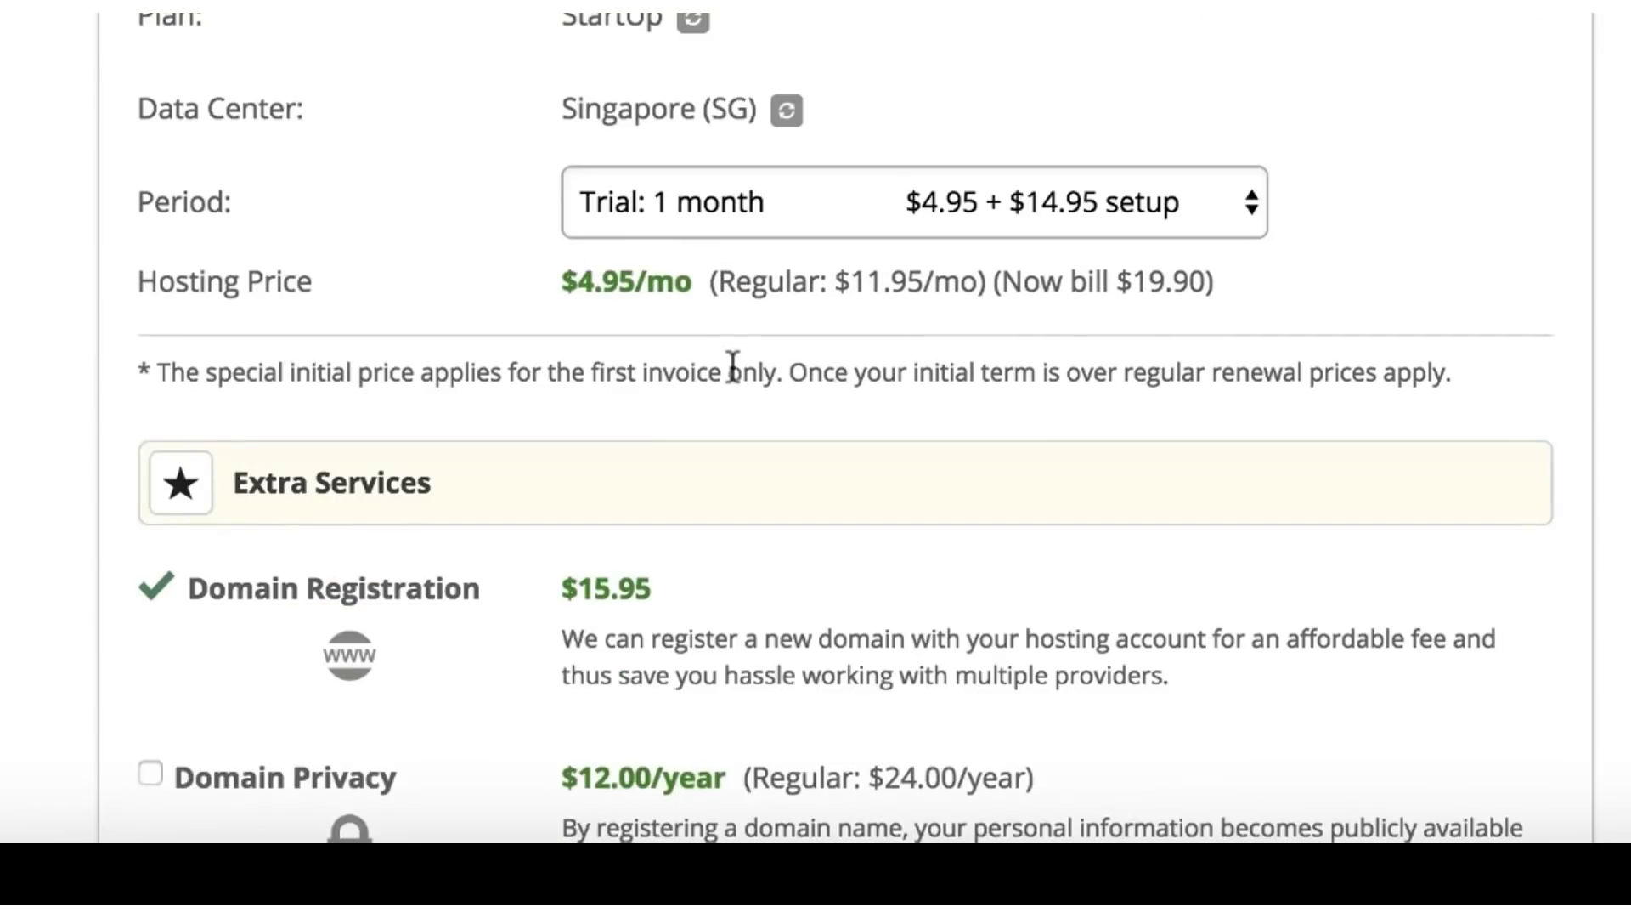
scroll(733, 367, down, 5)
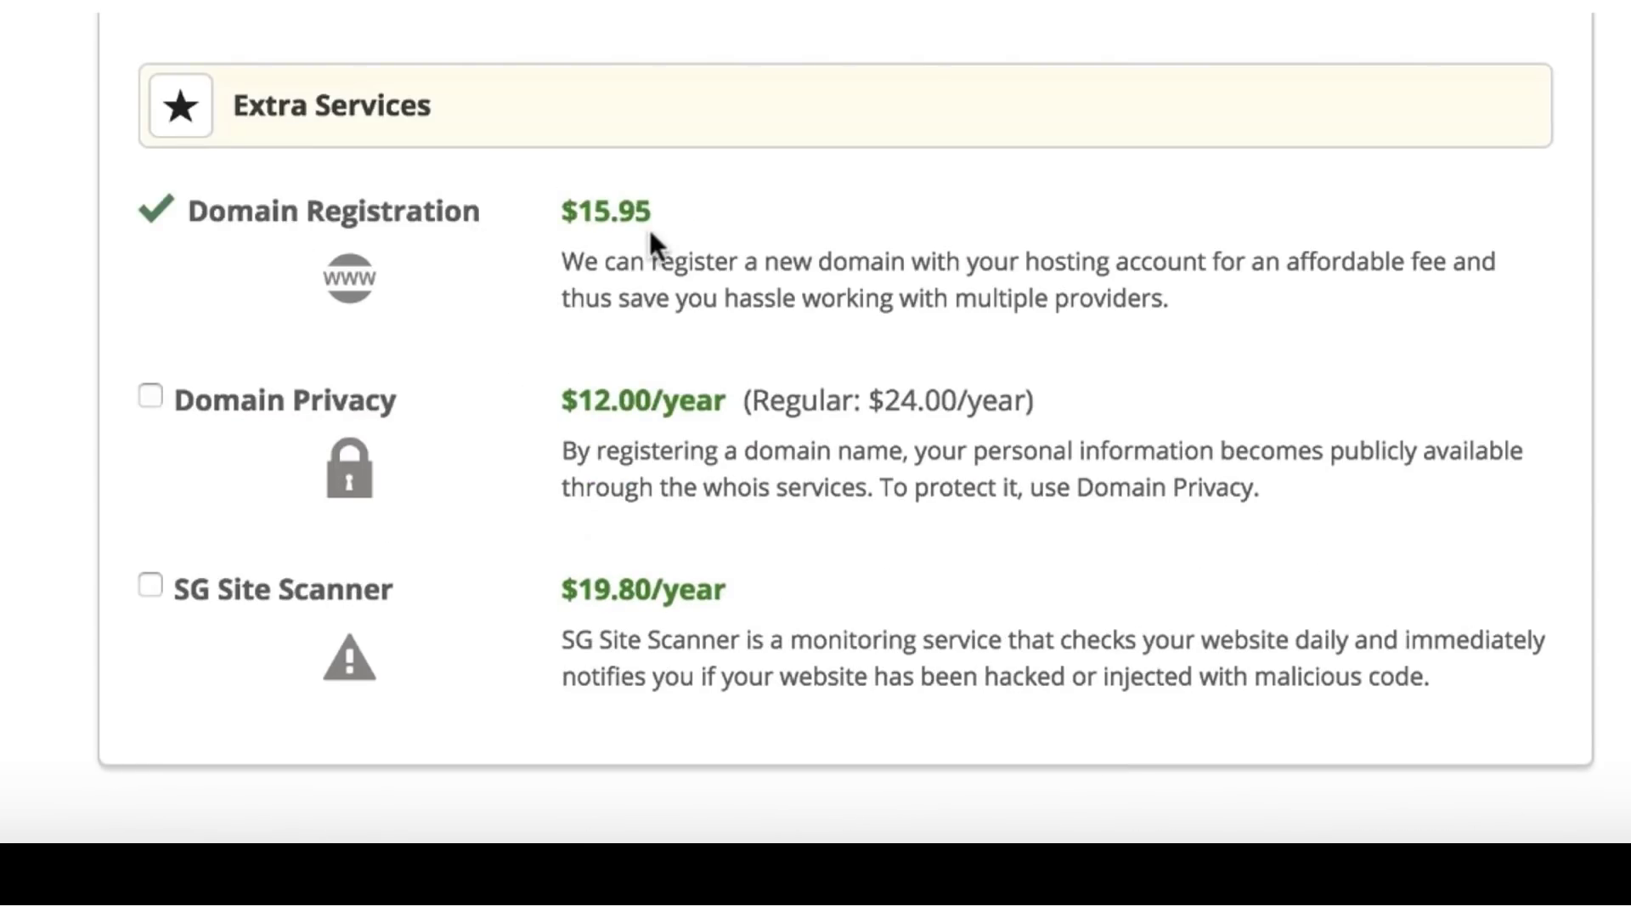
scroll(656, 232, down, 1)
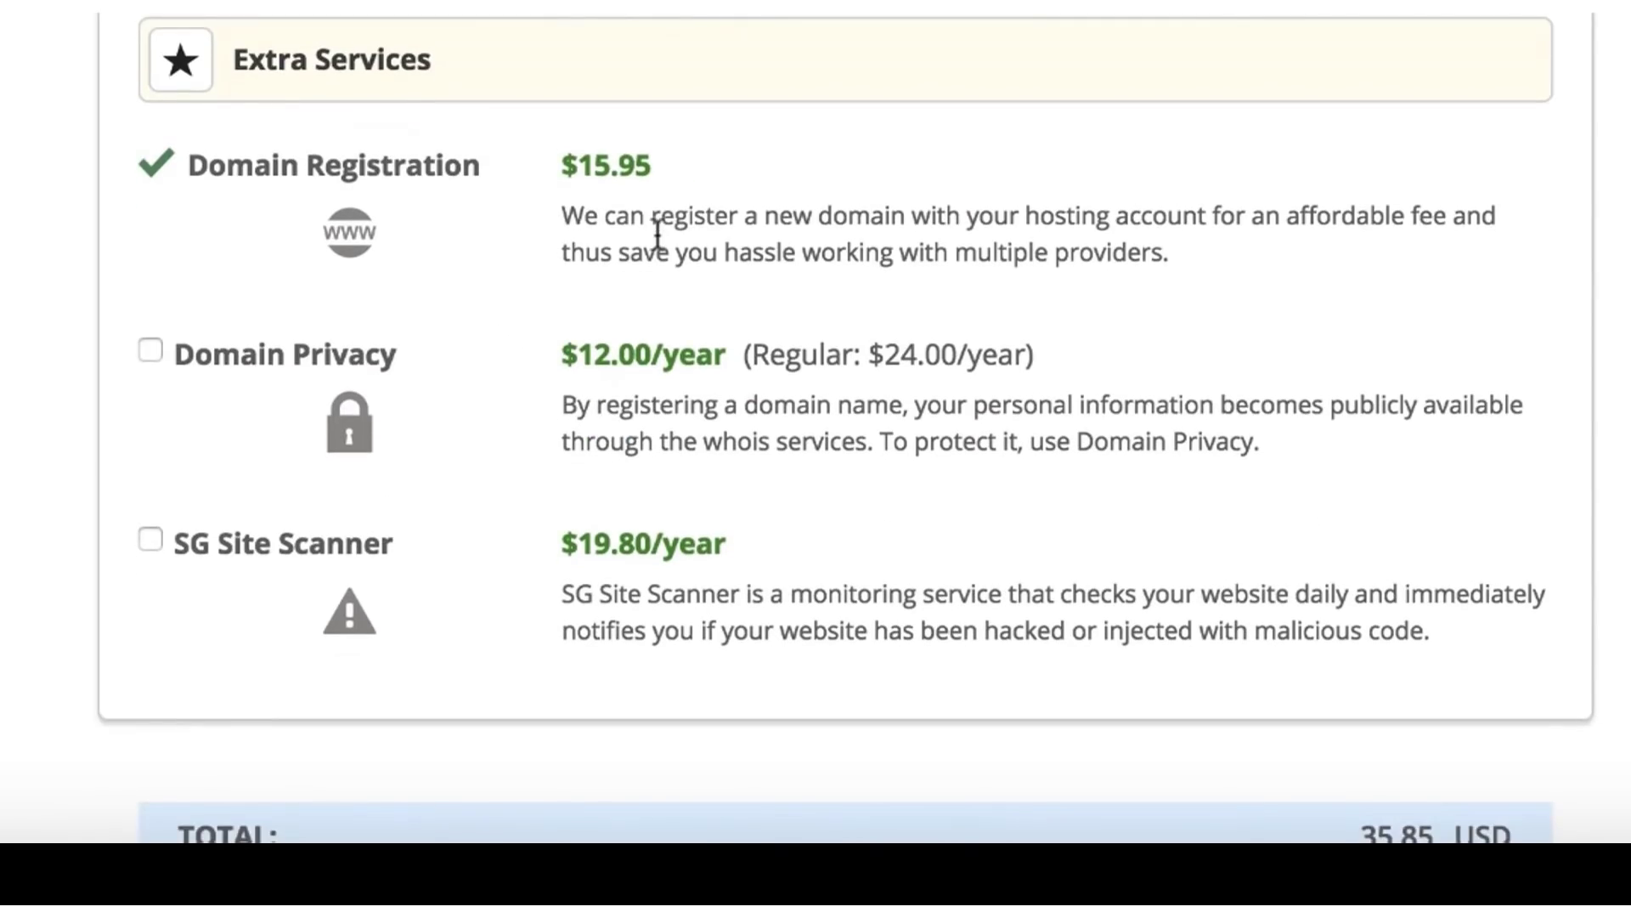
scroll(656, 234, down, 5)
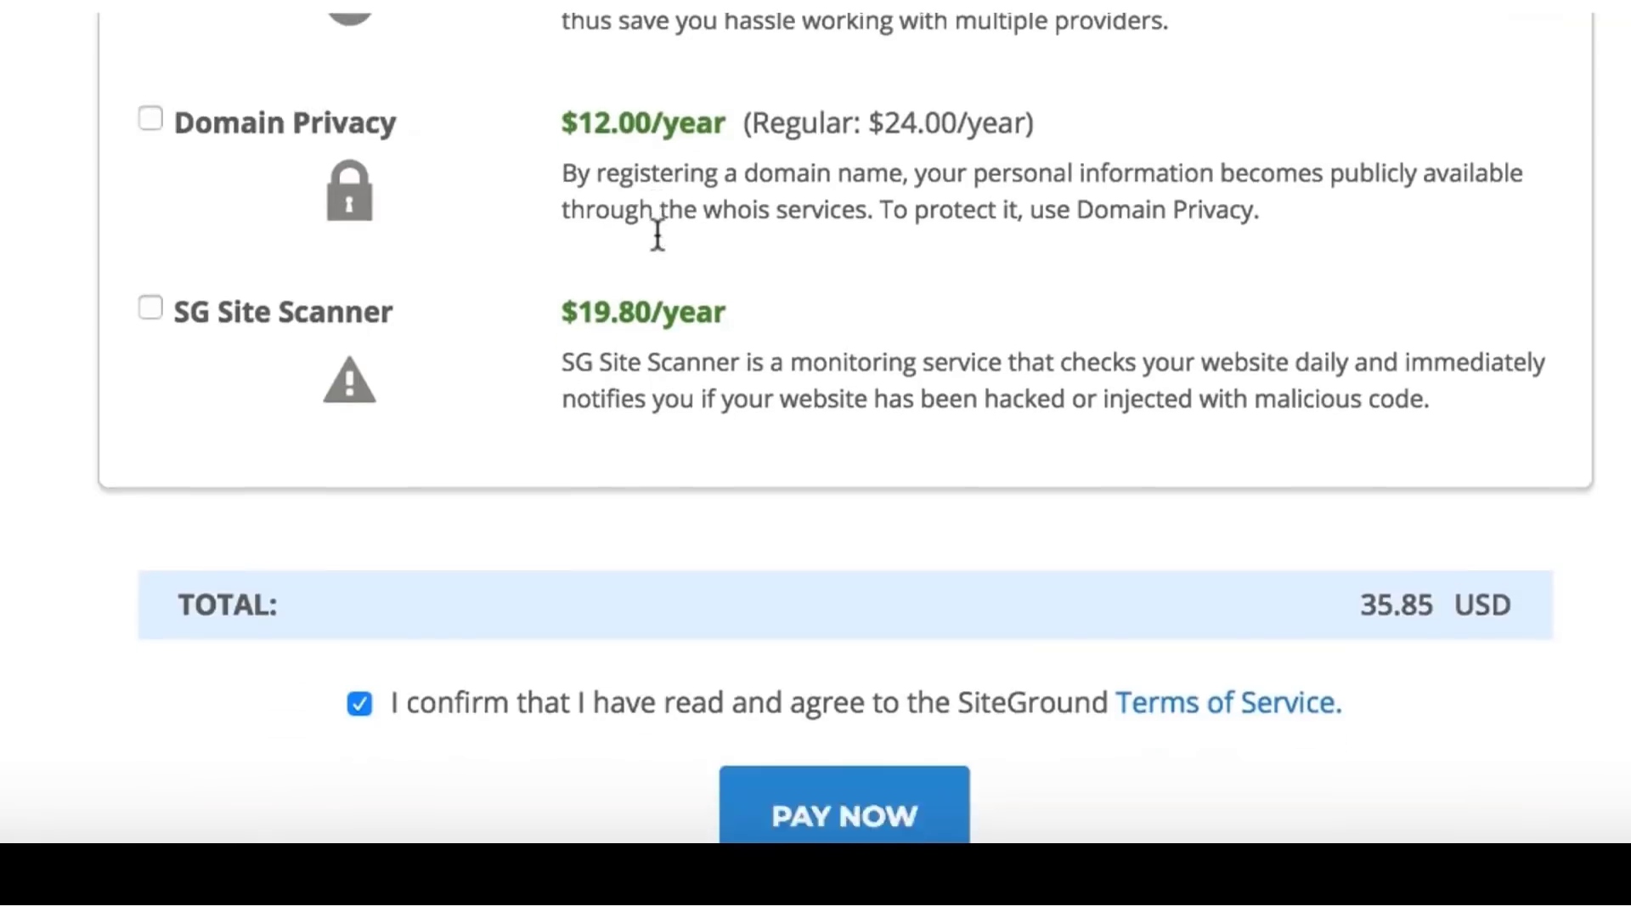
scroll(657, 234, down, 1)
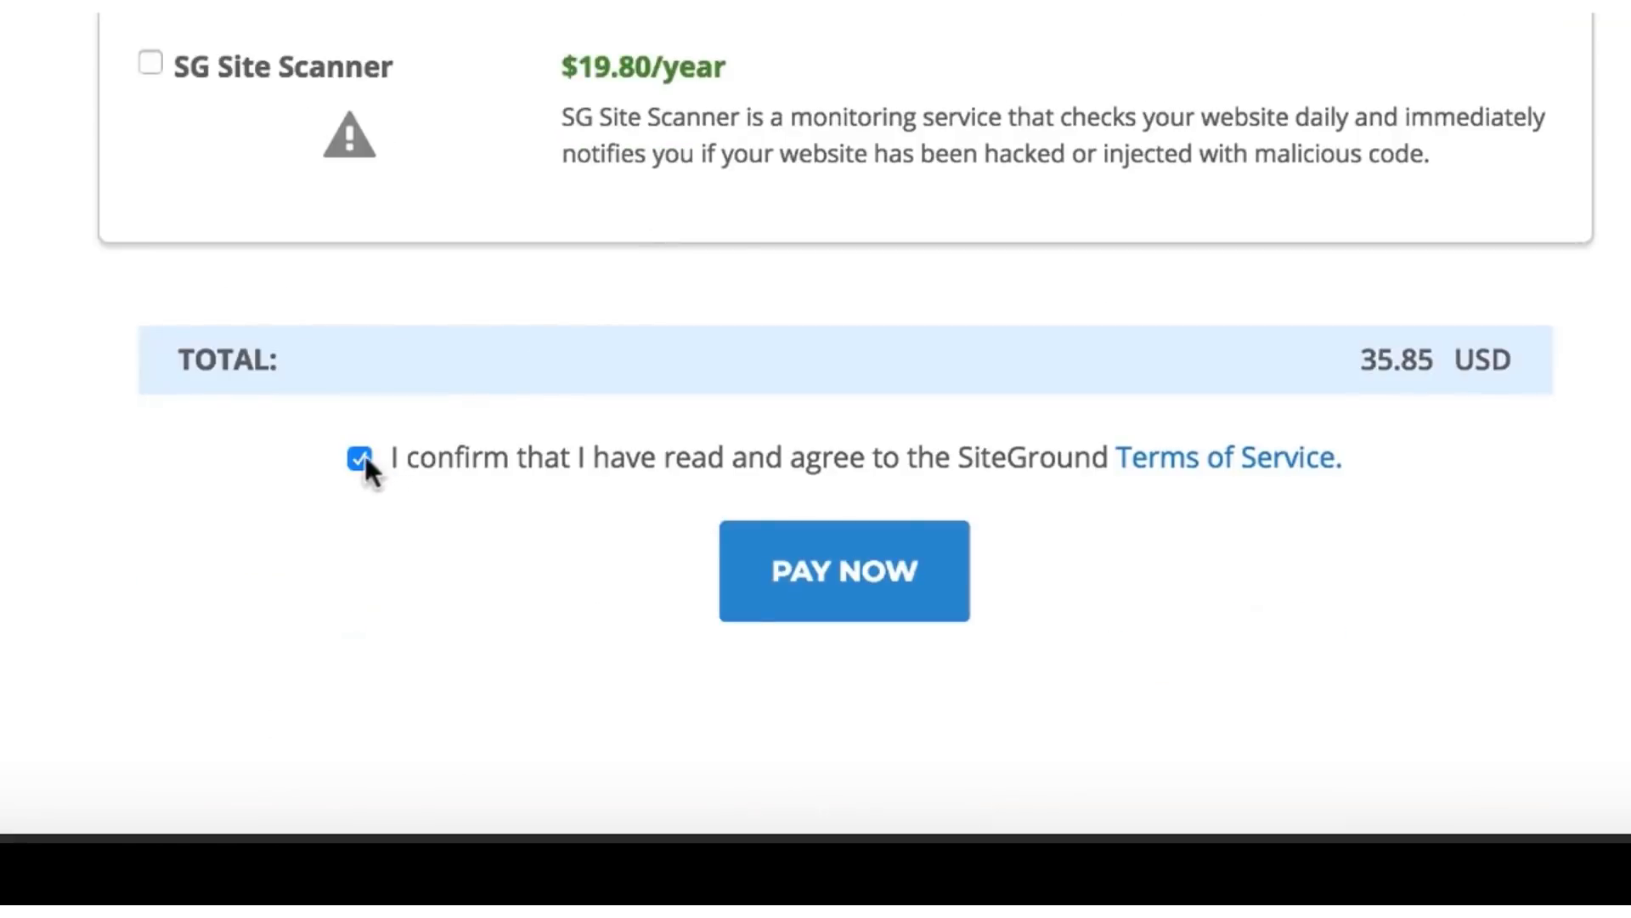
click(807, 571)
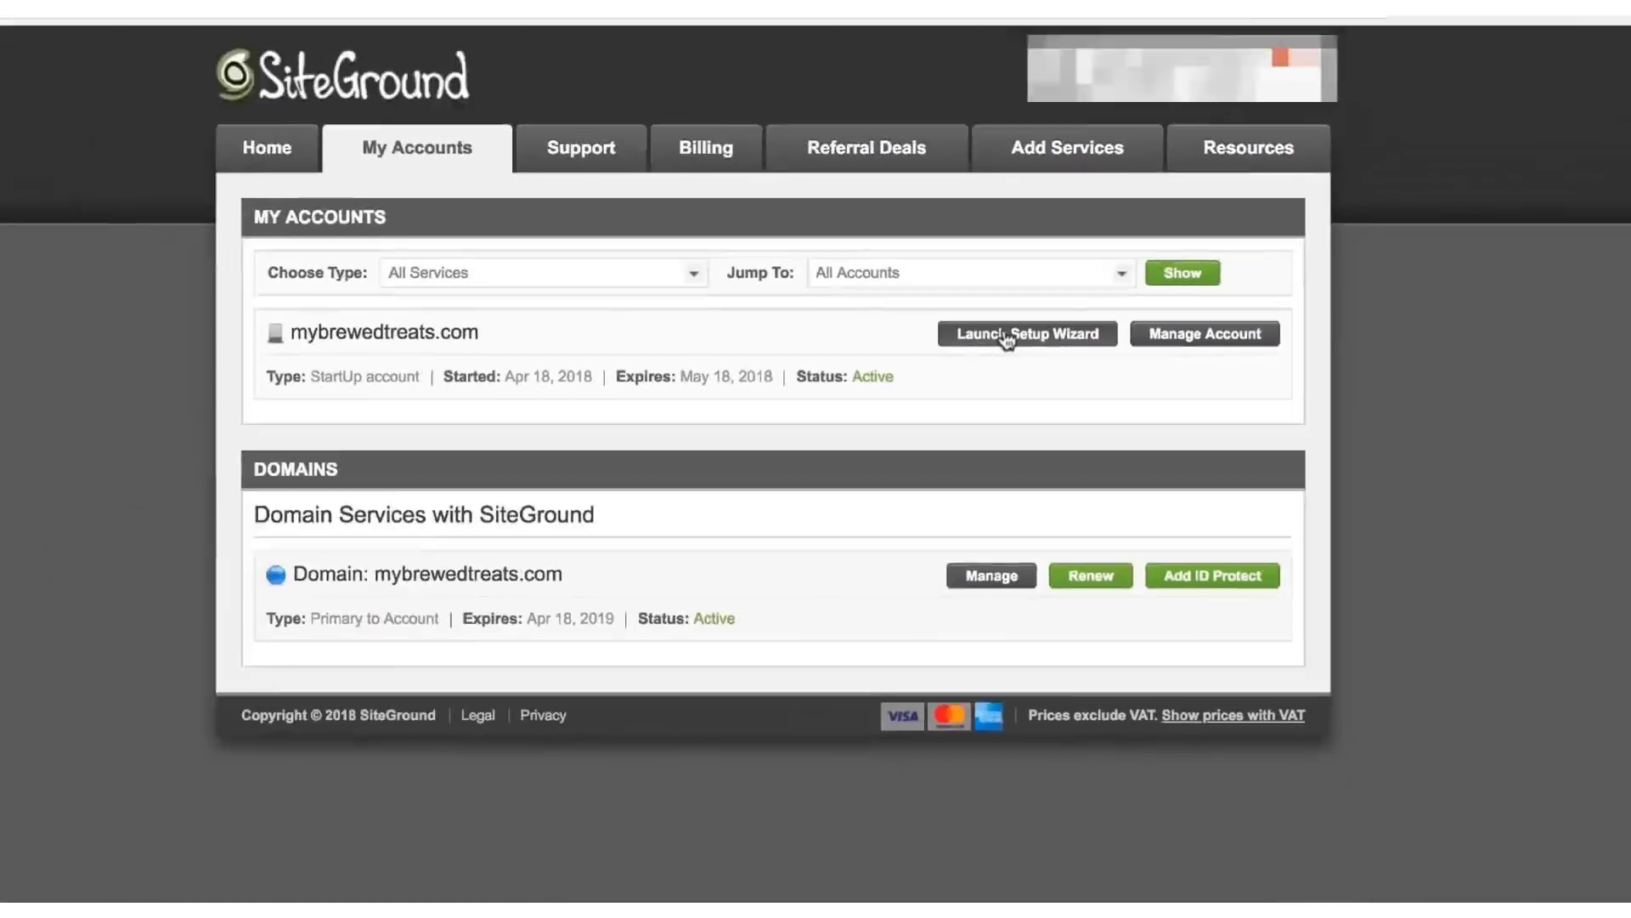
- Start the account setup as a new website with WordPress as the software
click(820, 357)
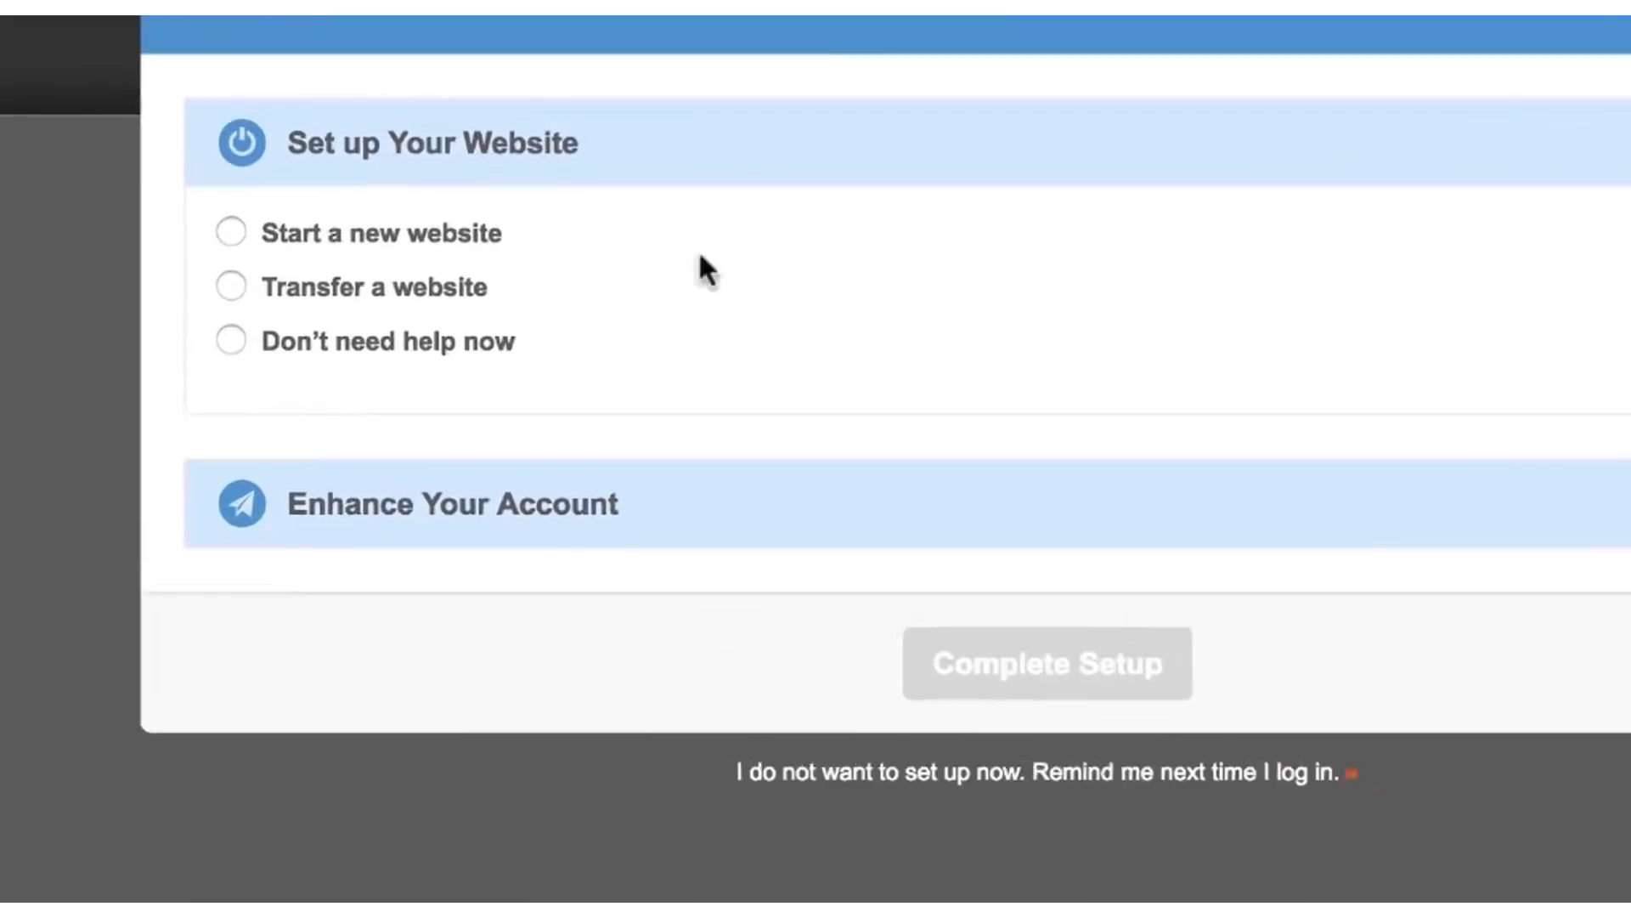
click(212, 225)
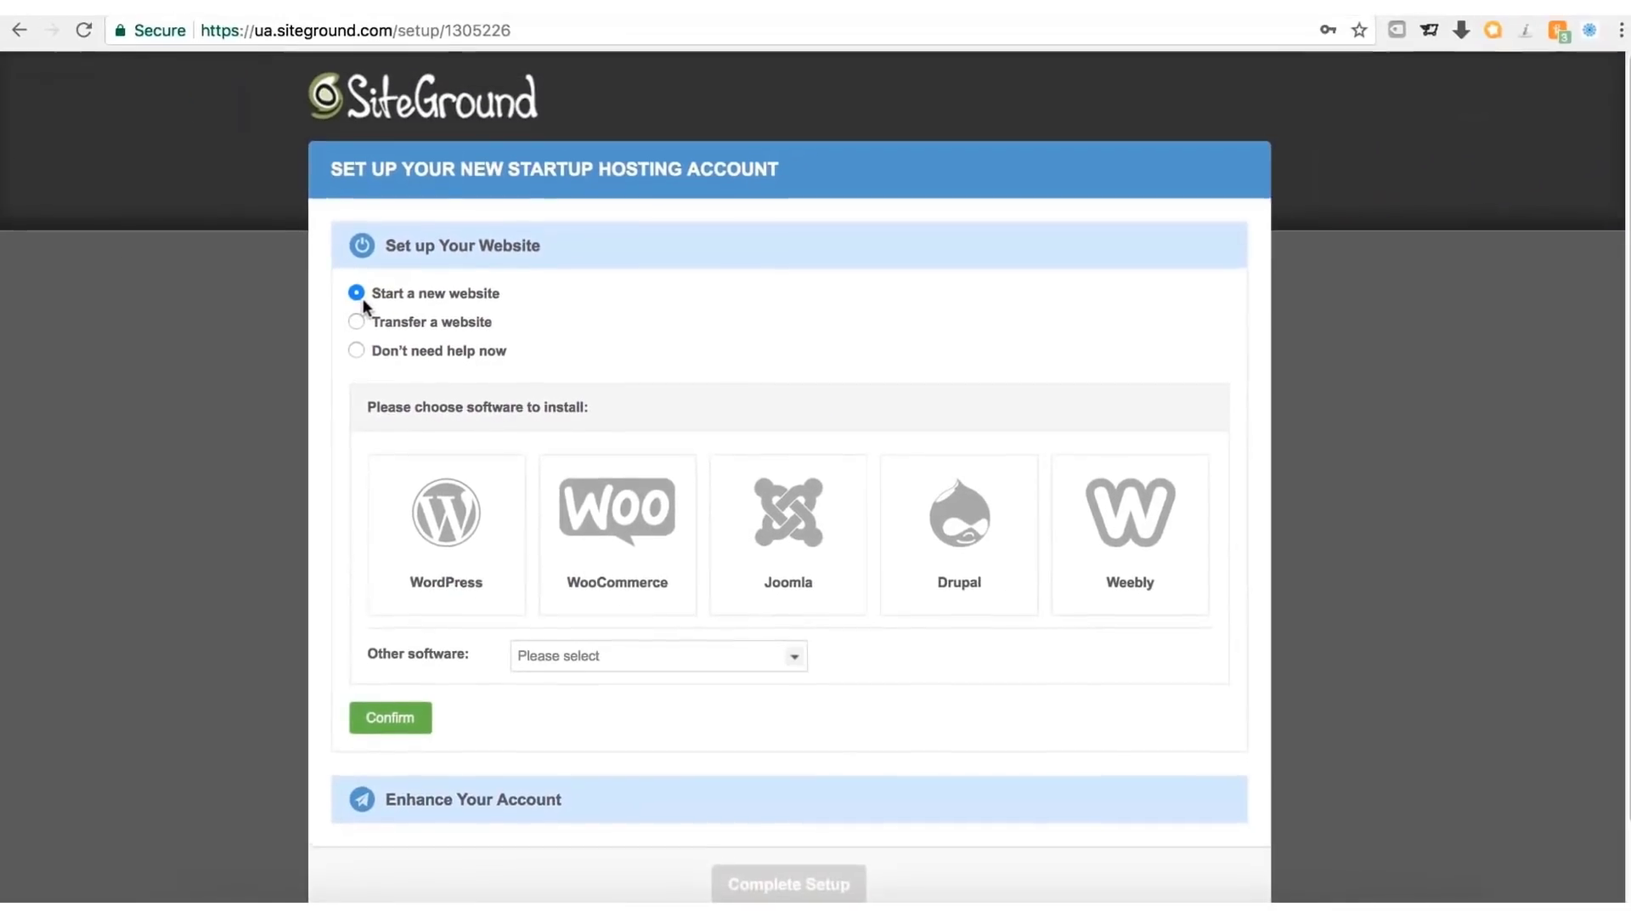
click(425, 535)
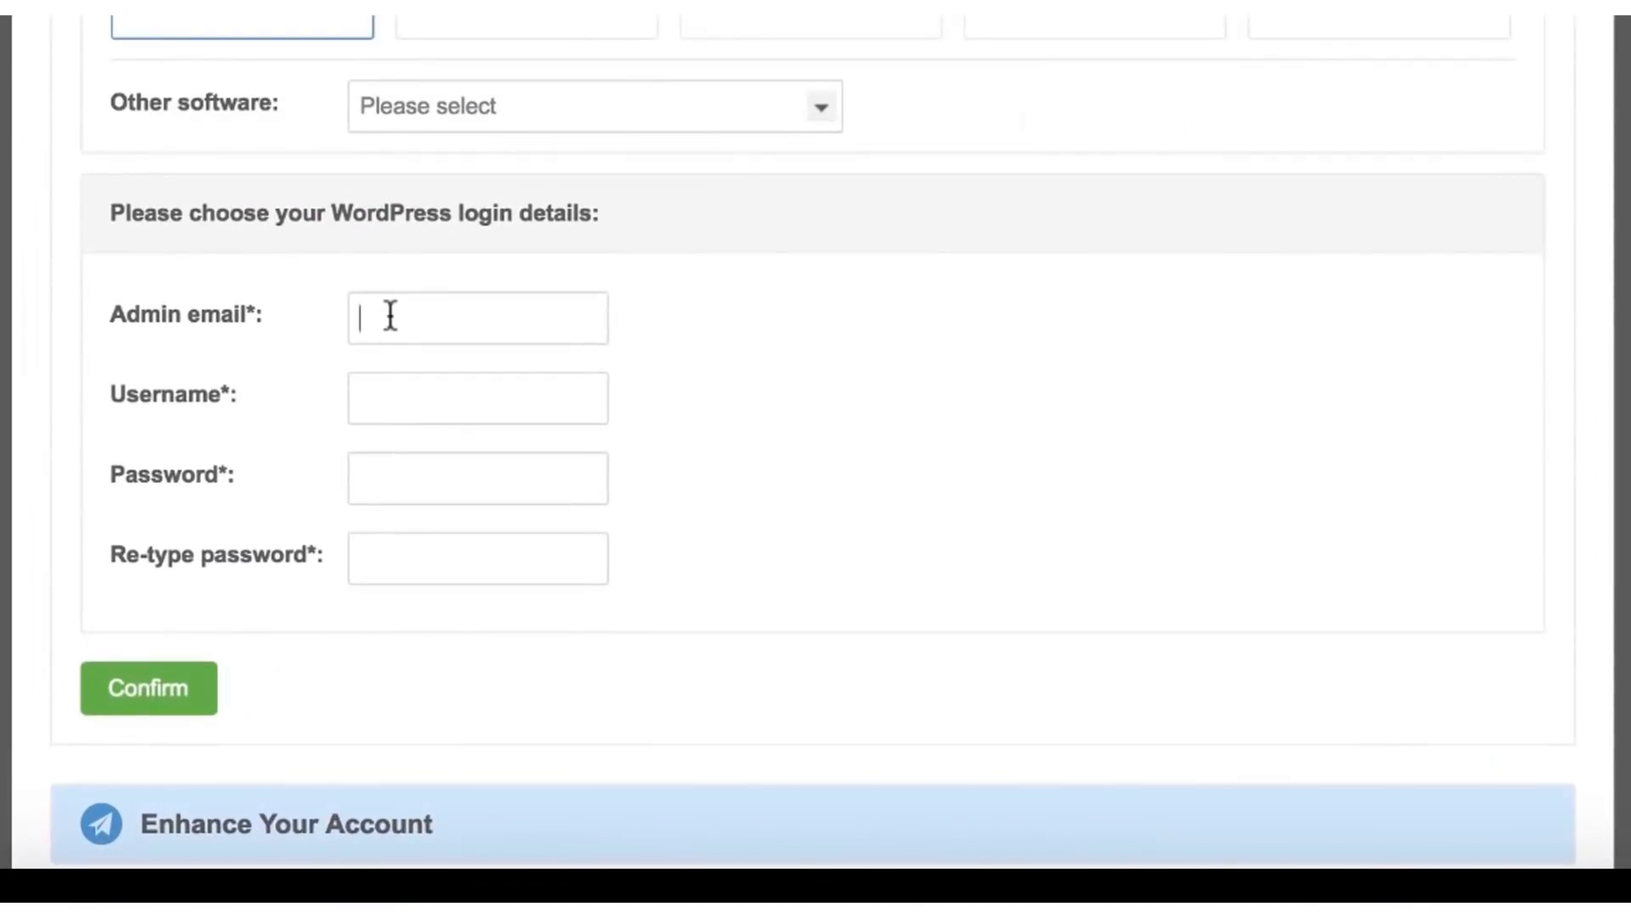
- Fill in the WordPress admin e-mail, username, password and password confirmation
key(ctrl+v)
click(350, 395)
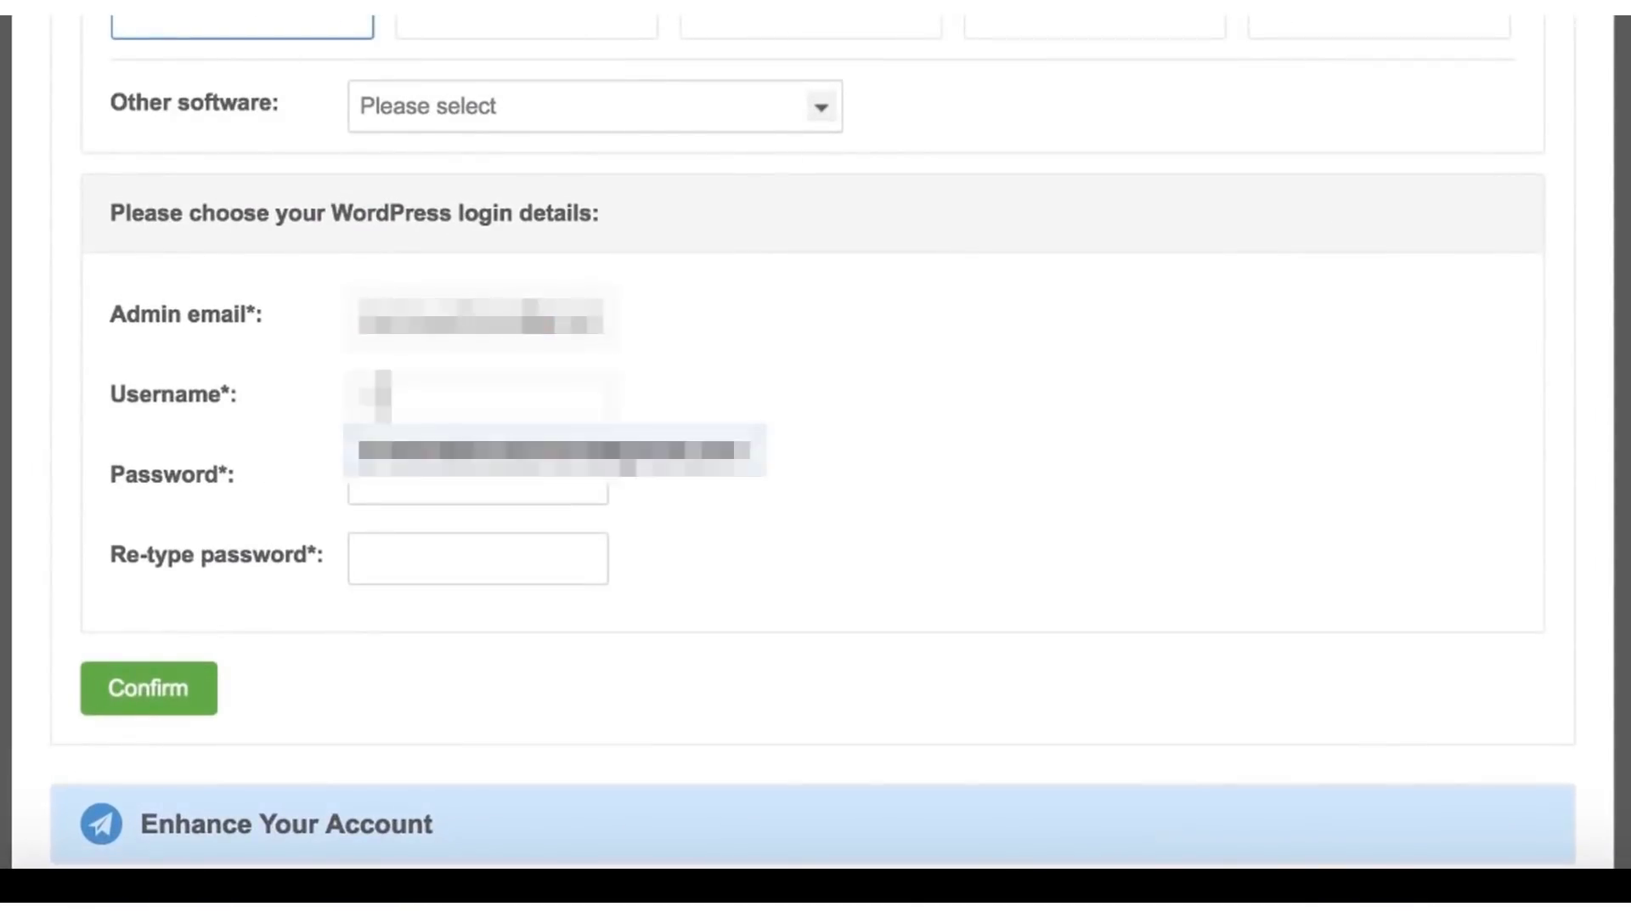
click(509, 449)
click(462, 477)
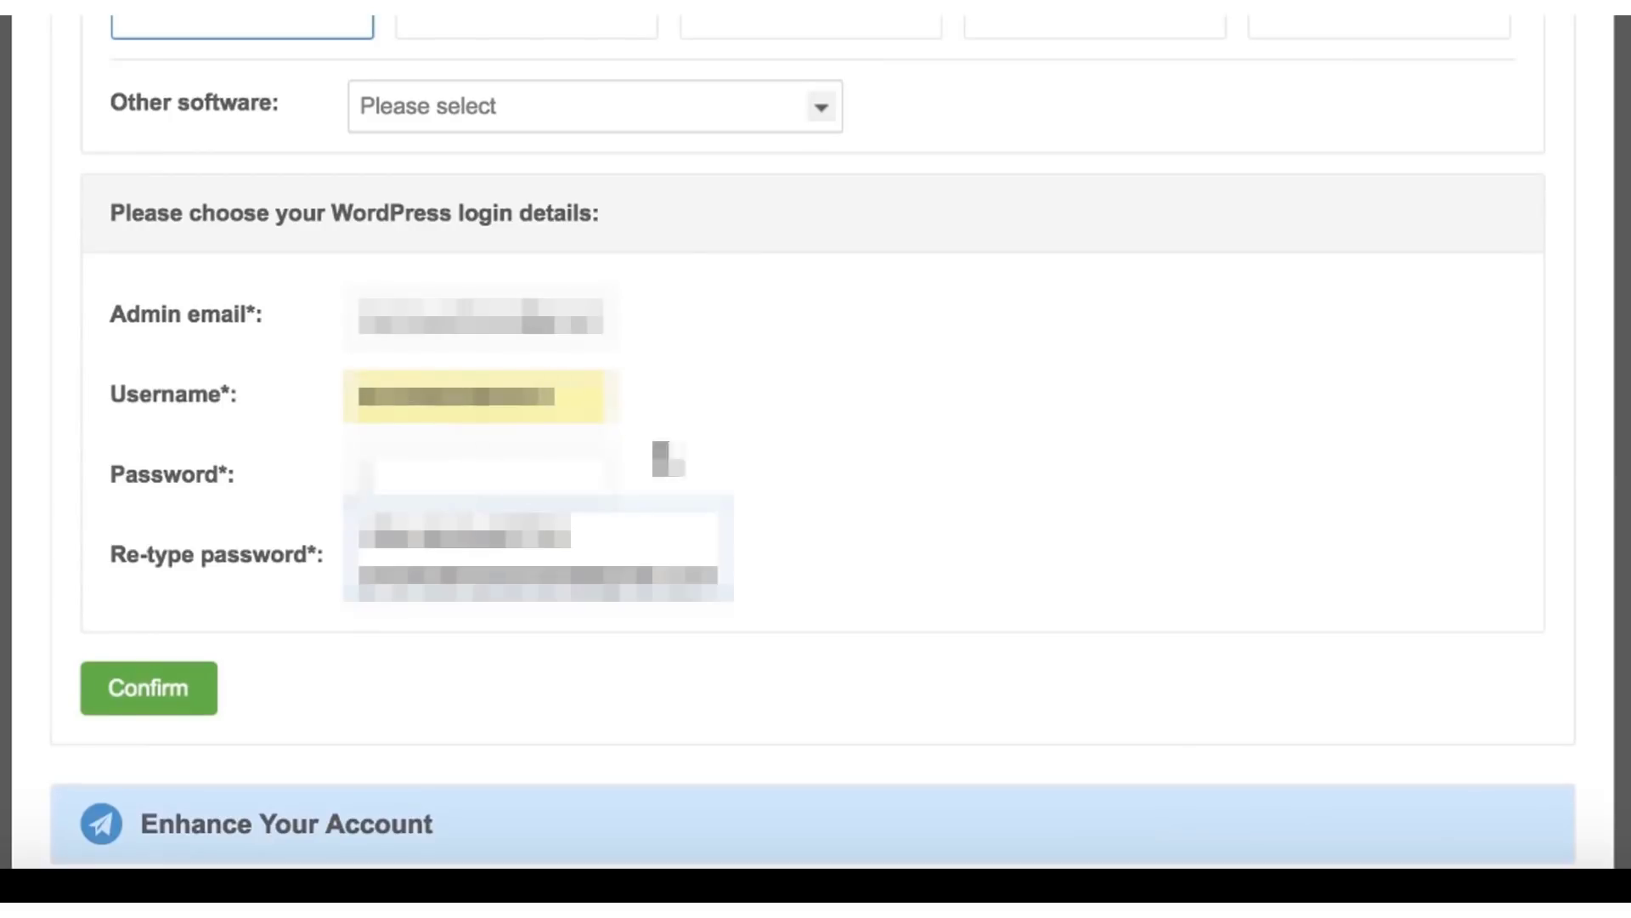
click(367, 476)
text(••••)
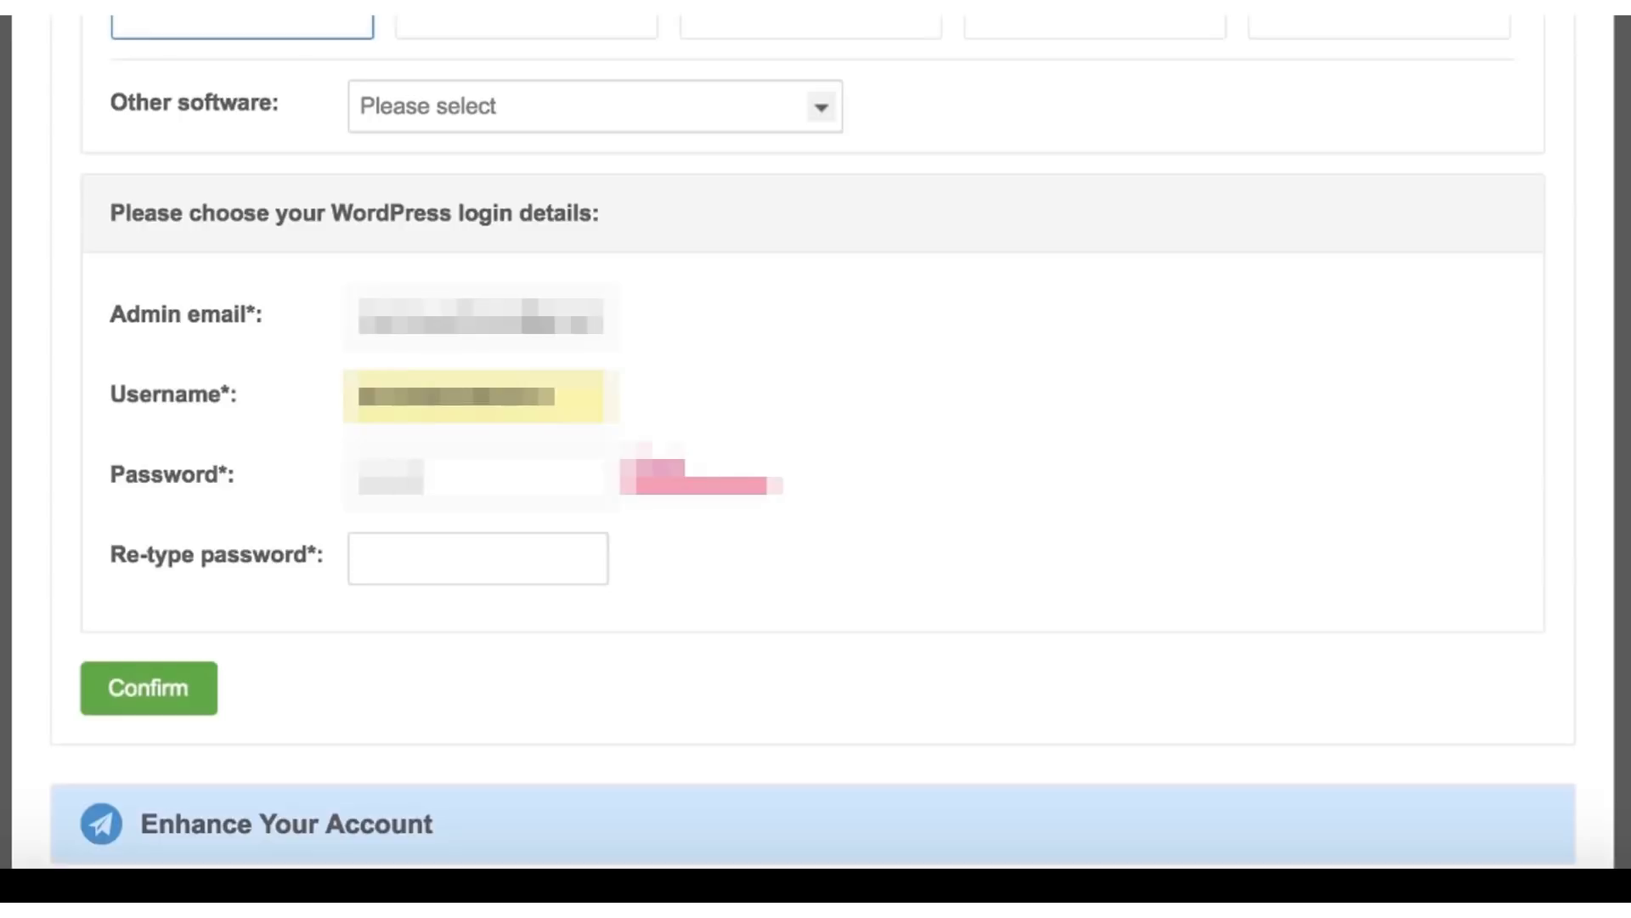
text(••)
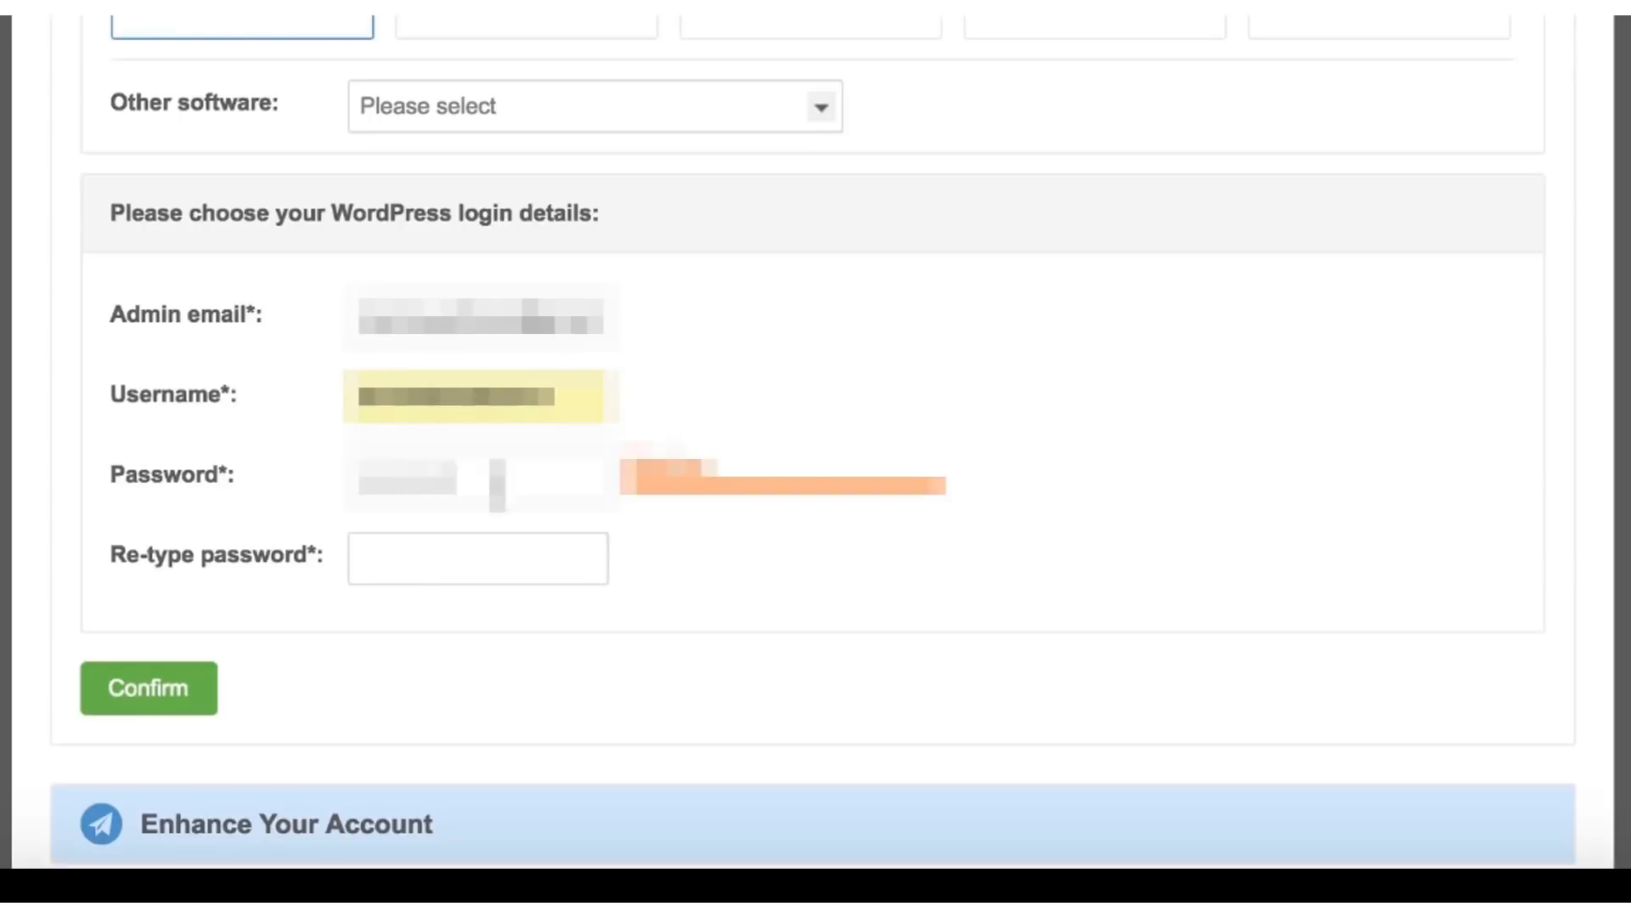
click(447, 556)
text(••)
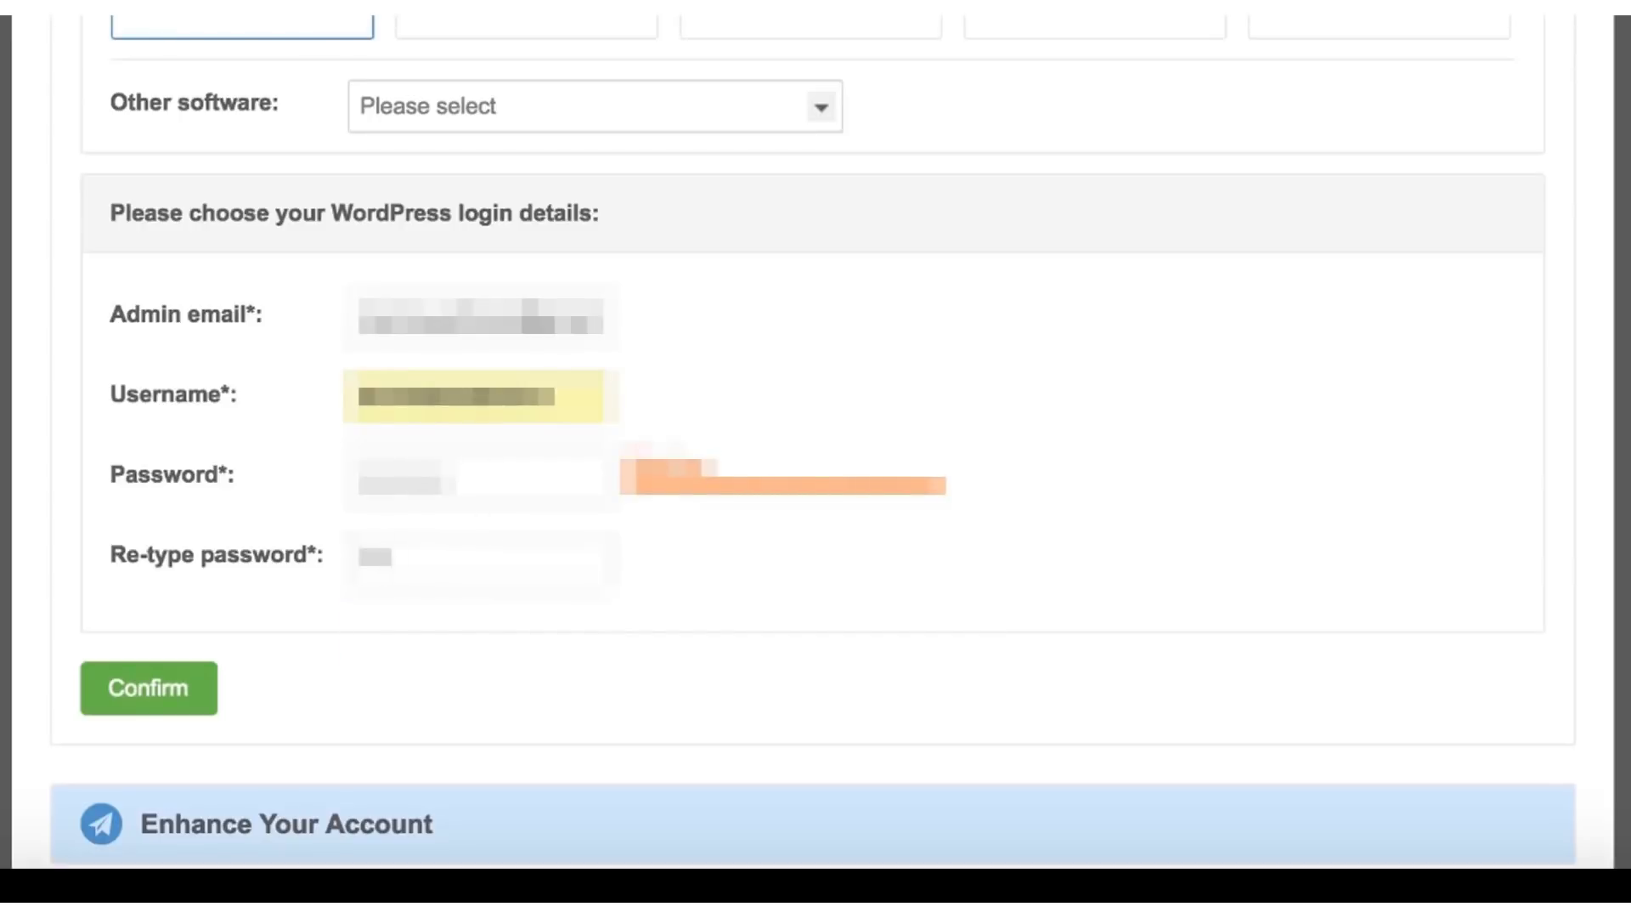
text(••)
- Confirm the login details, skip enhancements, and complete the hosting setup
scroll(478, 624, down, 2)
click(192, 561)
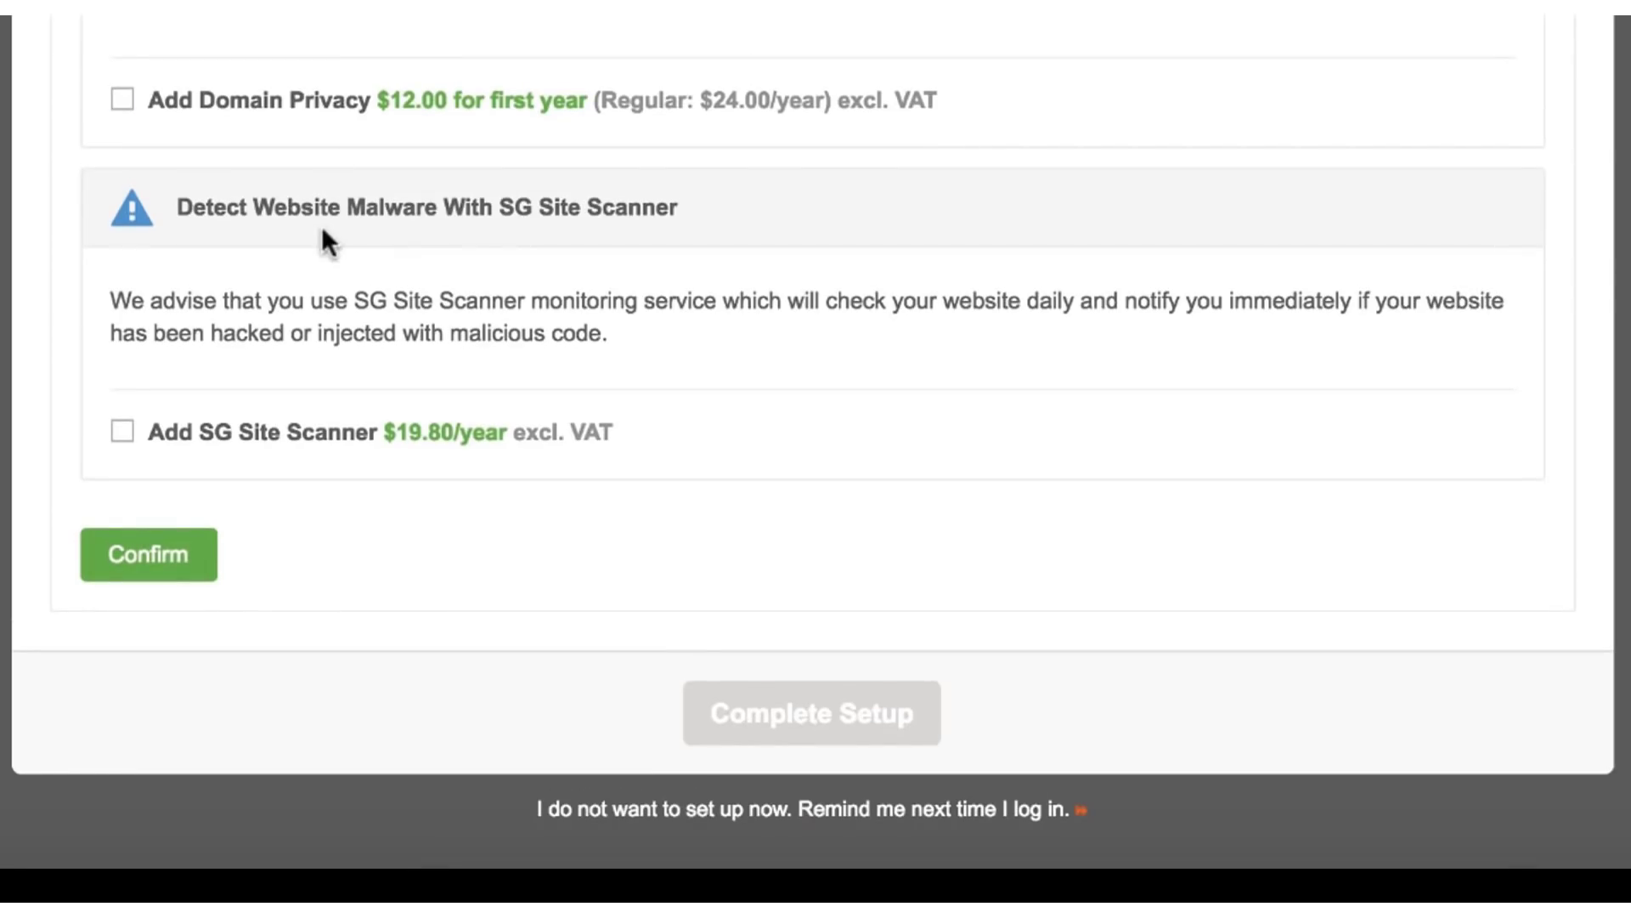
click(178, 568)
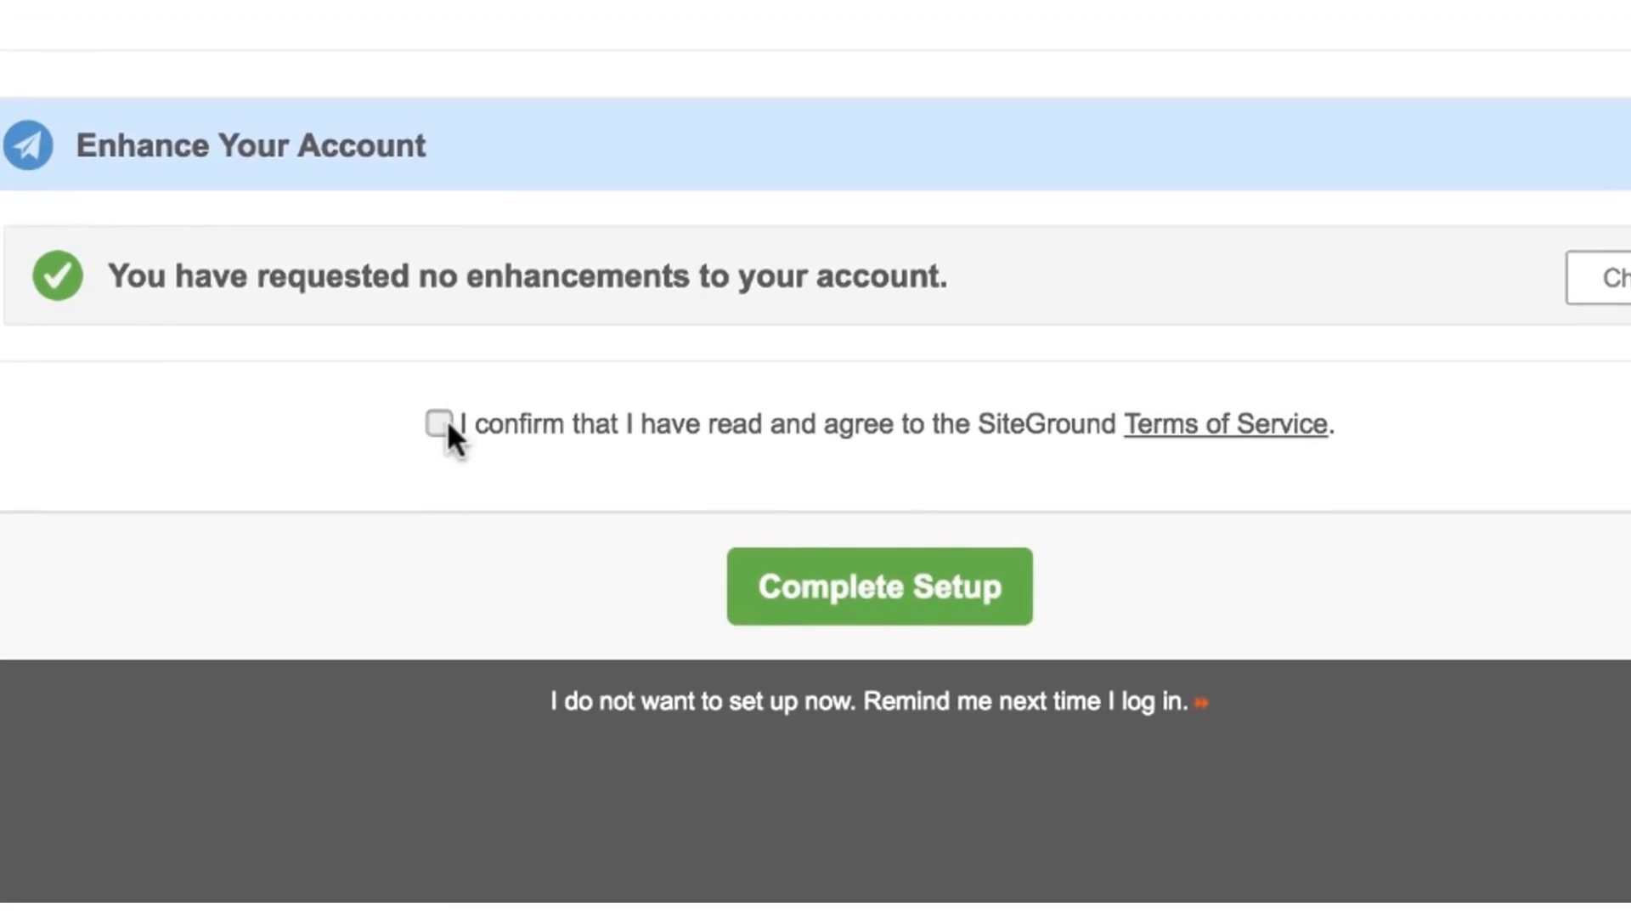
click(938, 600)
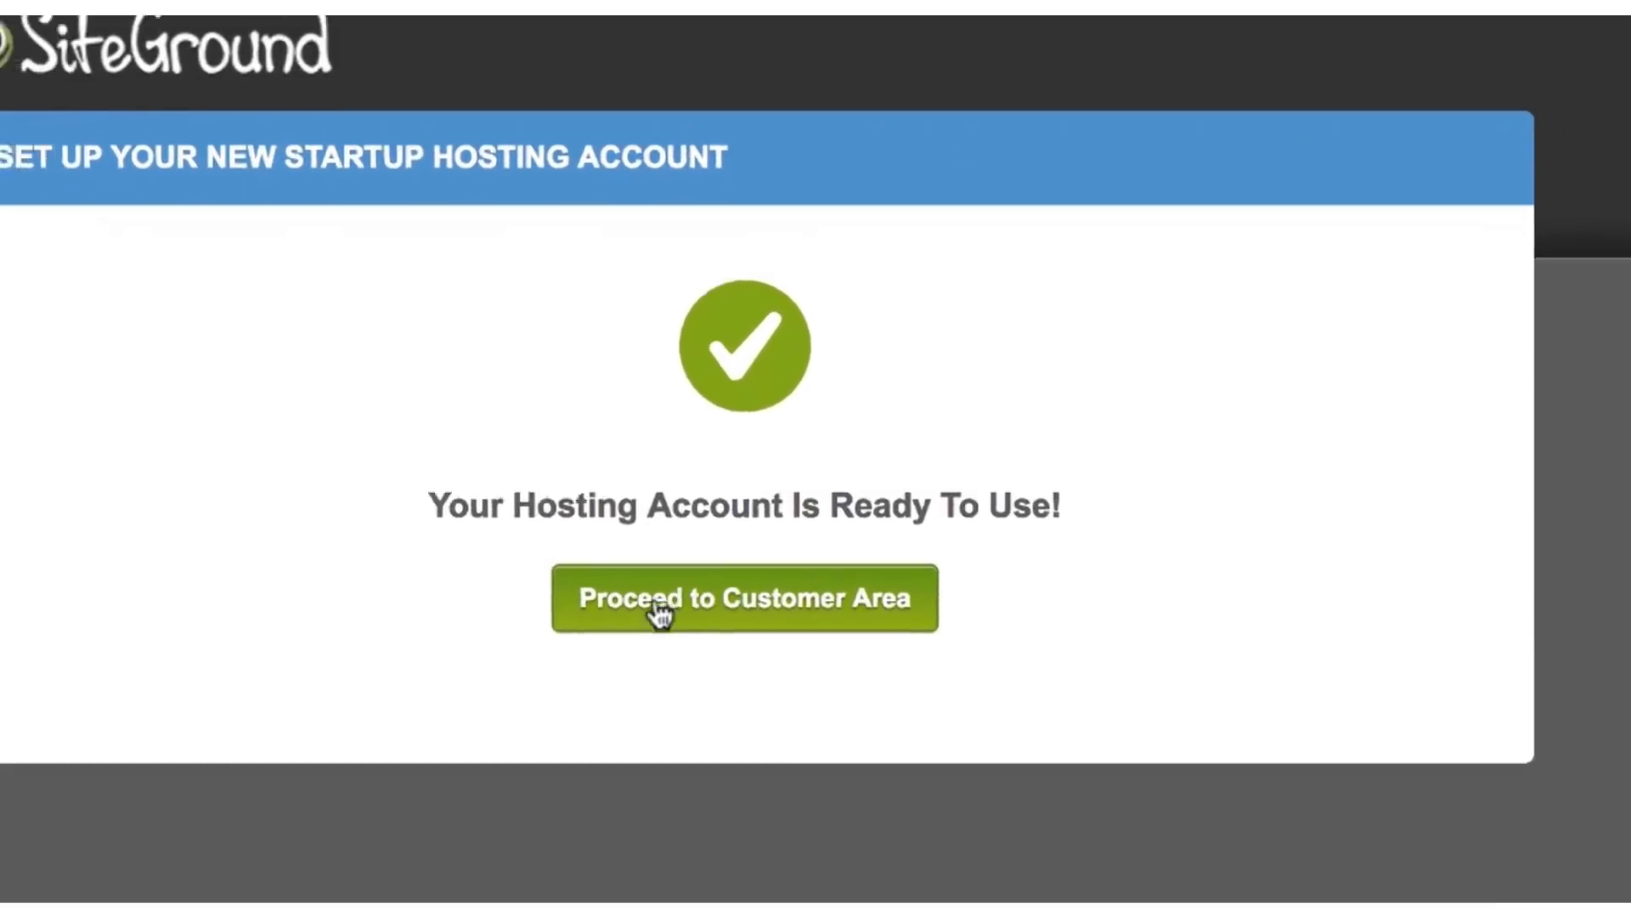
- Go to the SiteGround Customer Area to see the WordPress 4.9.5 installation
click(789, 441)
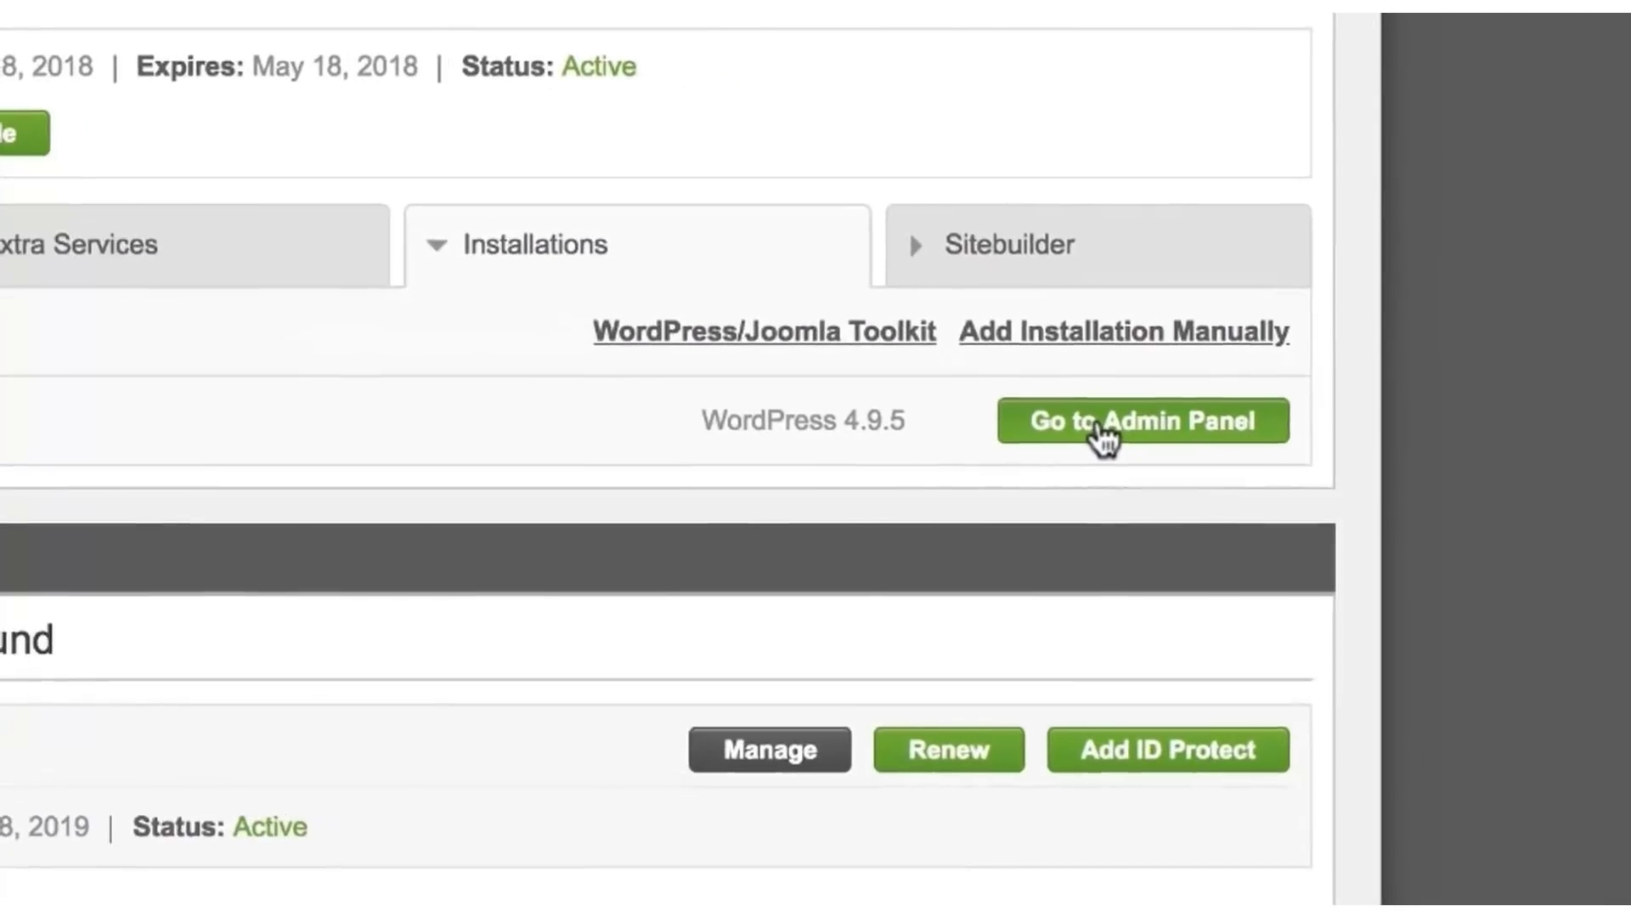
- Log in to the mybrewedtreats.com WordPress admin with saved credentials and open Installed Plugins
click(1099, 425)
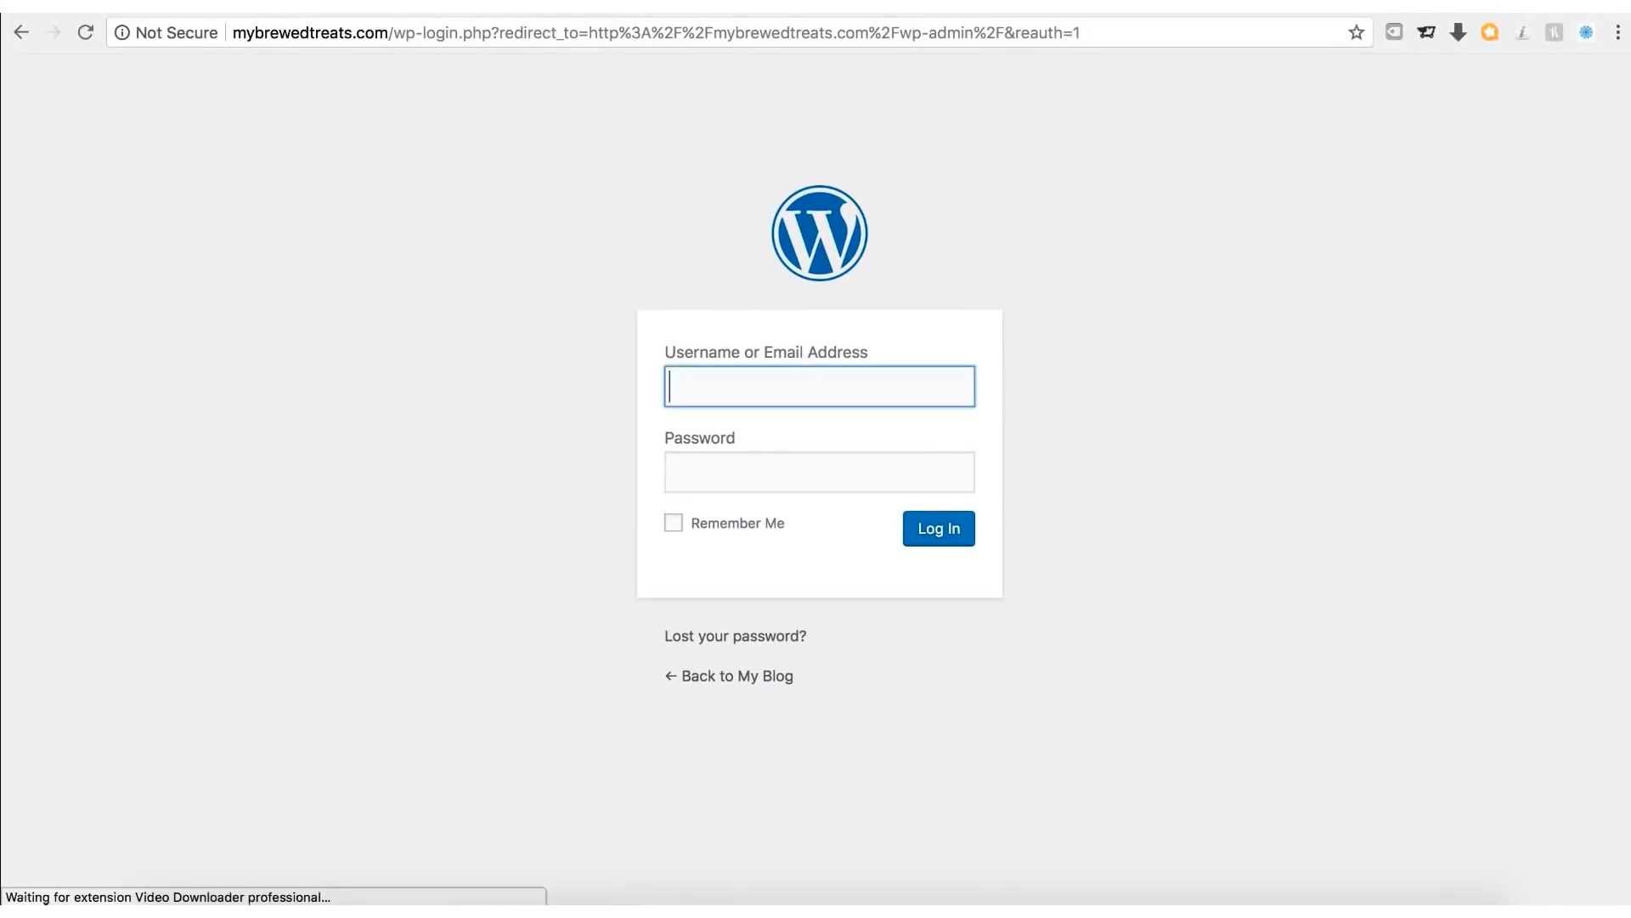
click(800, 382)
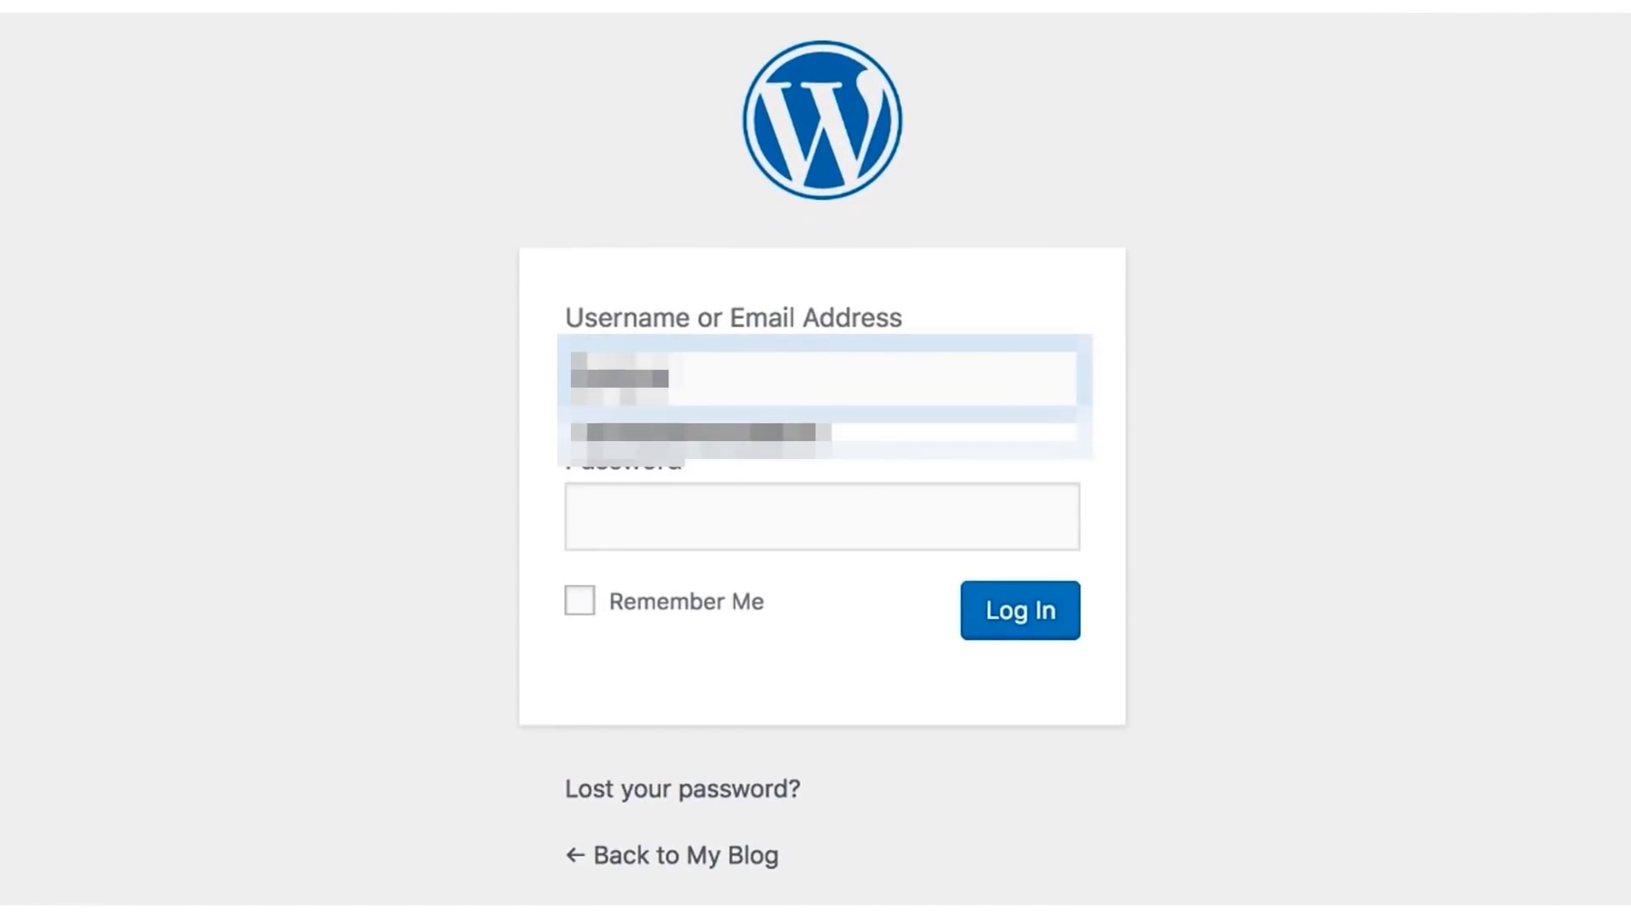
key(Down)
key(Return)
key(Tab)
key(super+v)
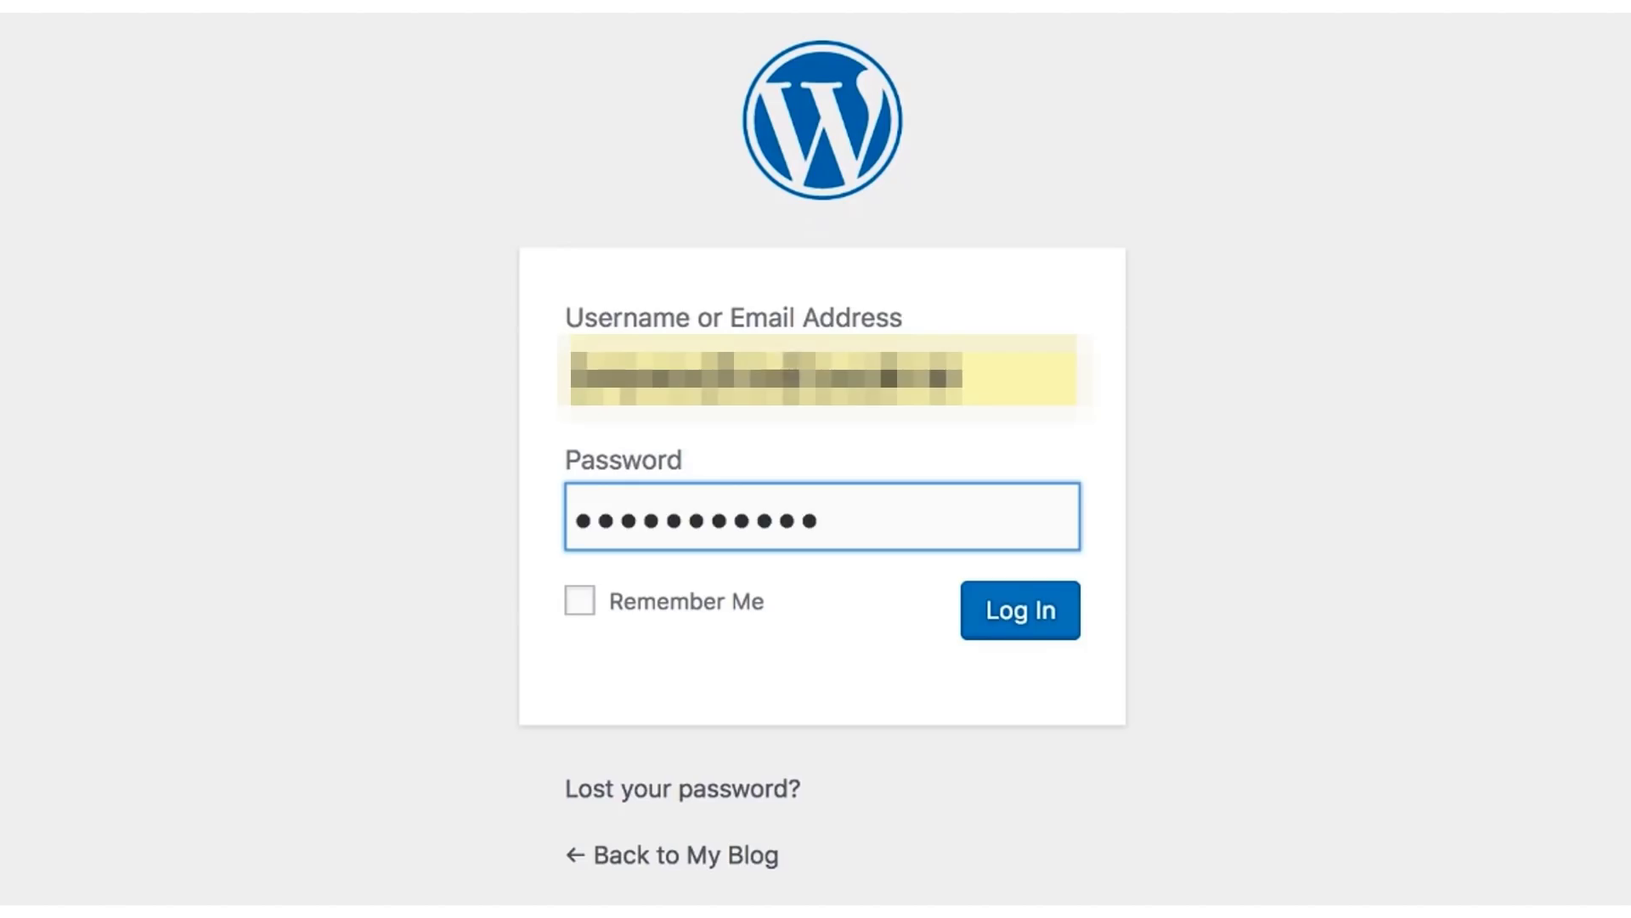
click(1019, 610)
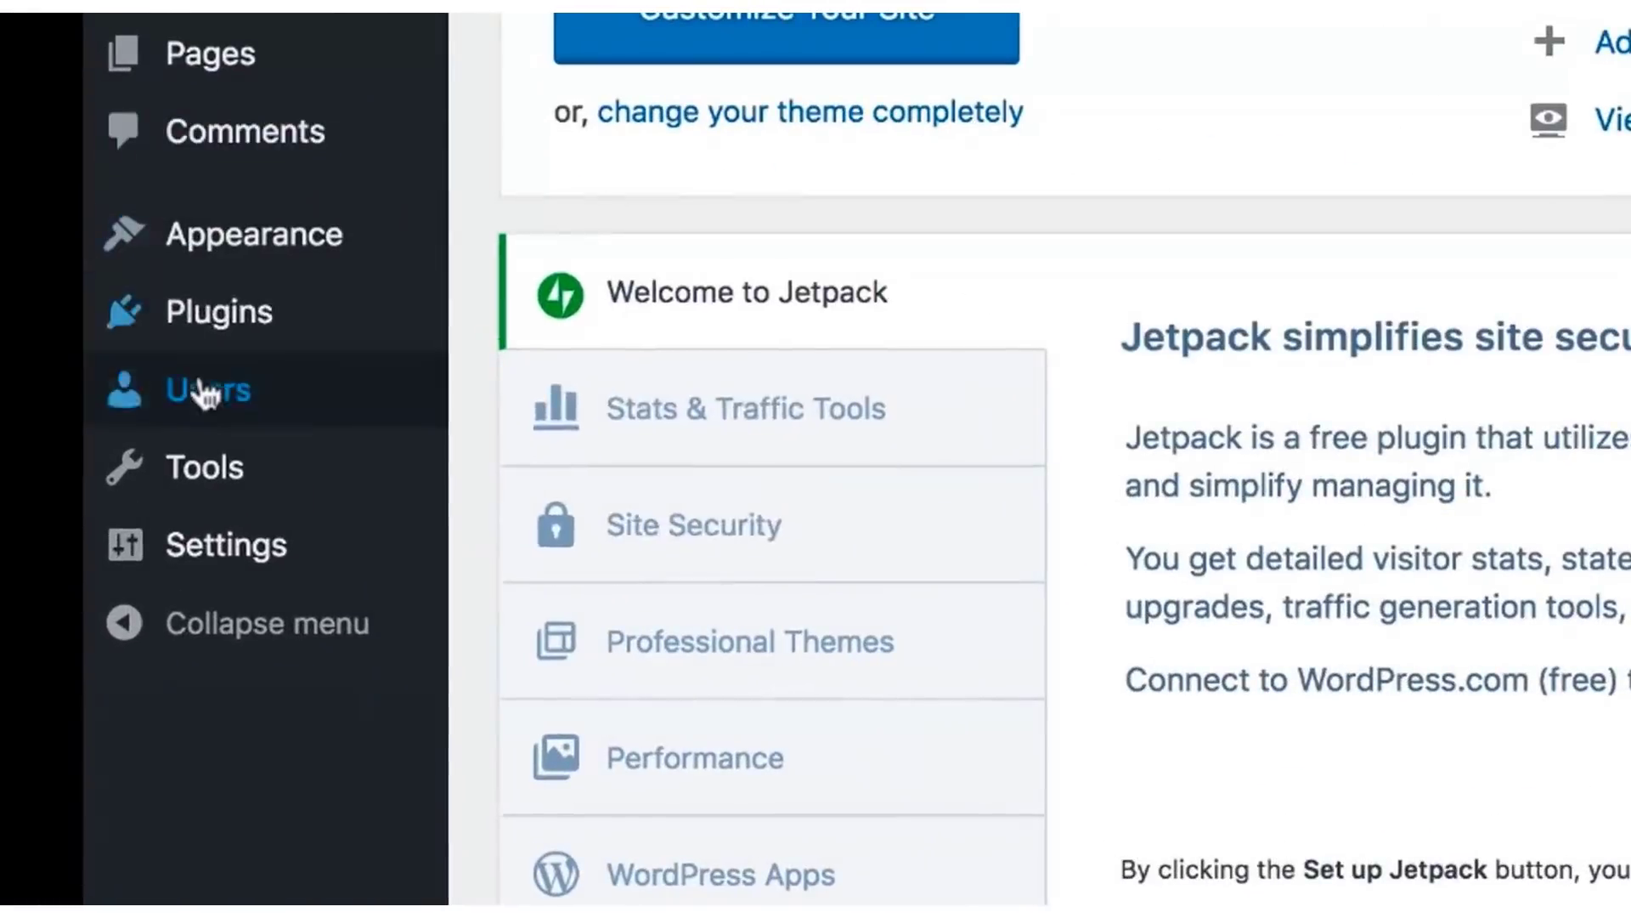
mouse_move(68, 514)
click(217, 340)
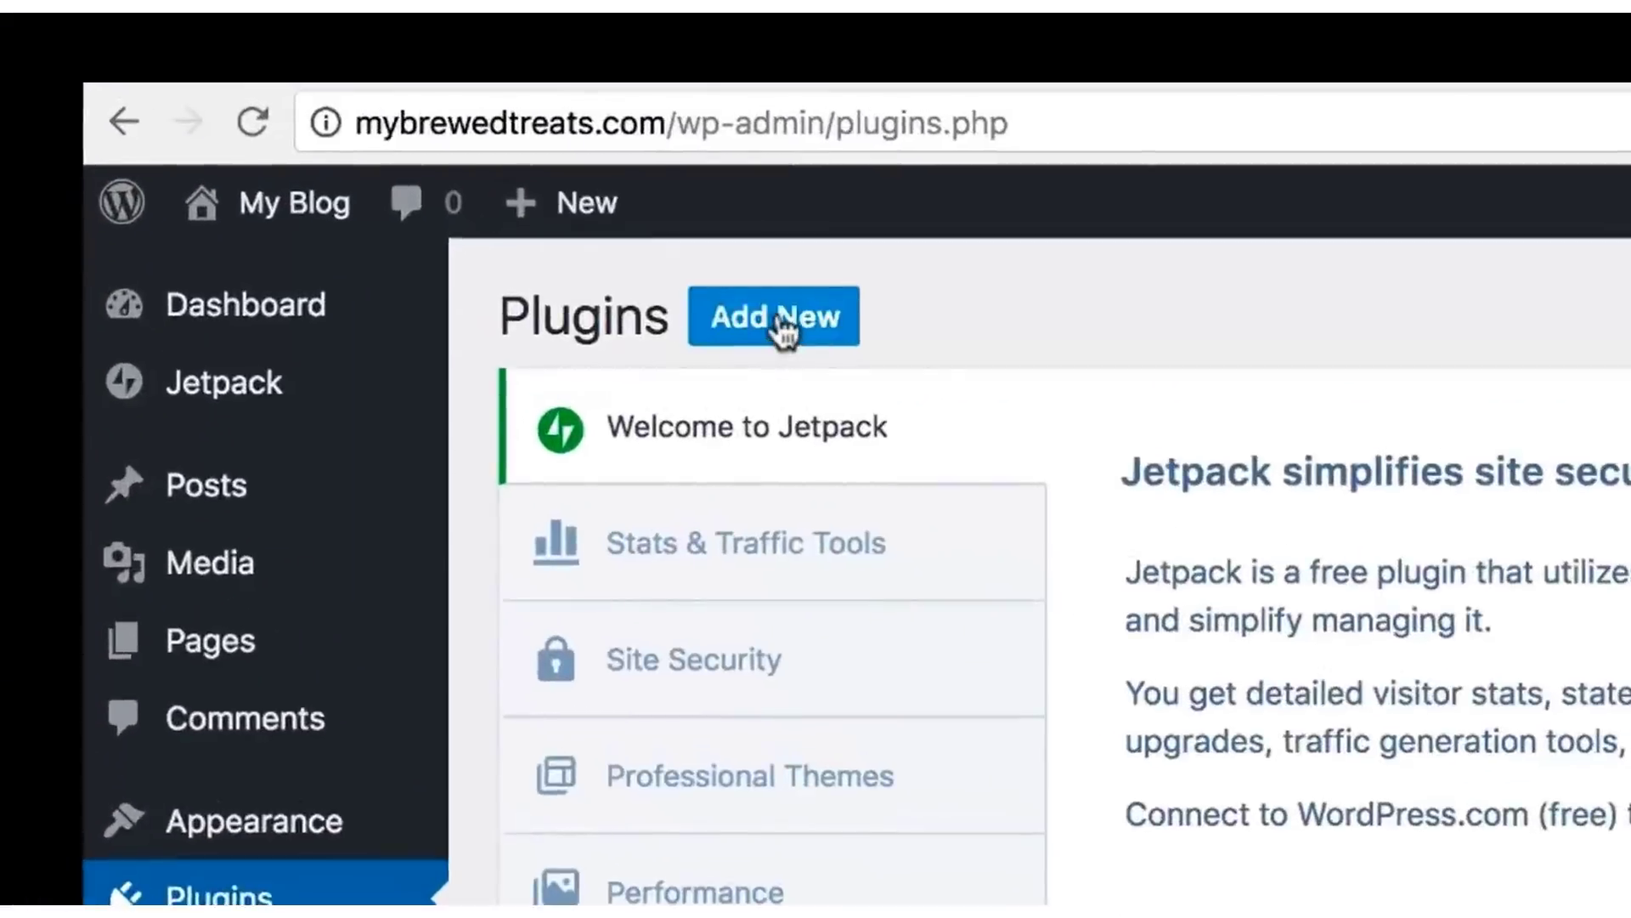
- Search the plugin directory for 'woocommerce', then install and activate WooCommerce
click(782, 331)
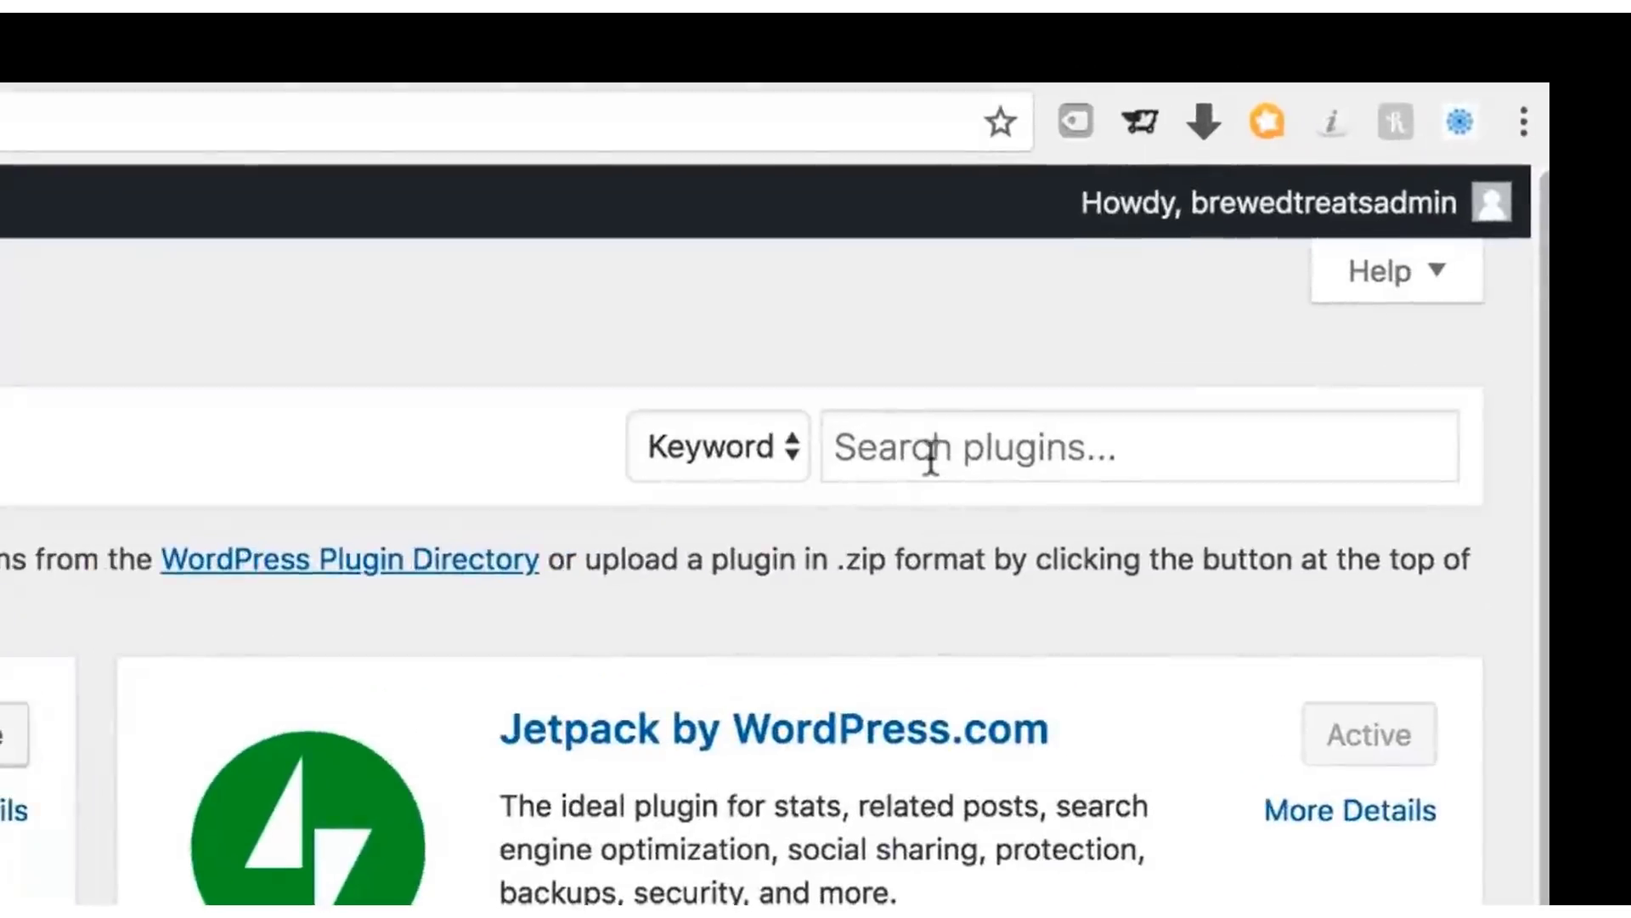
click(1004, 416)
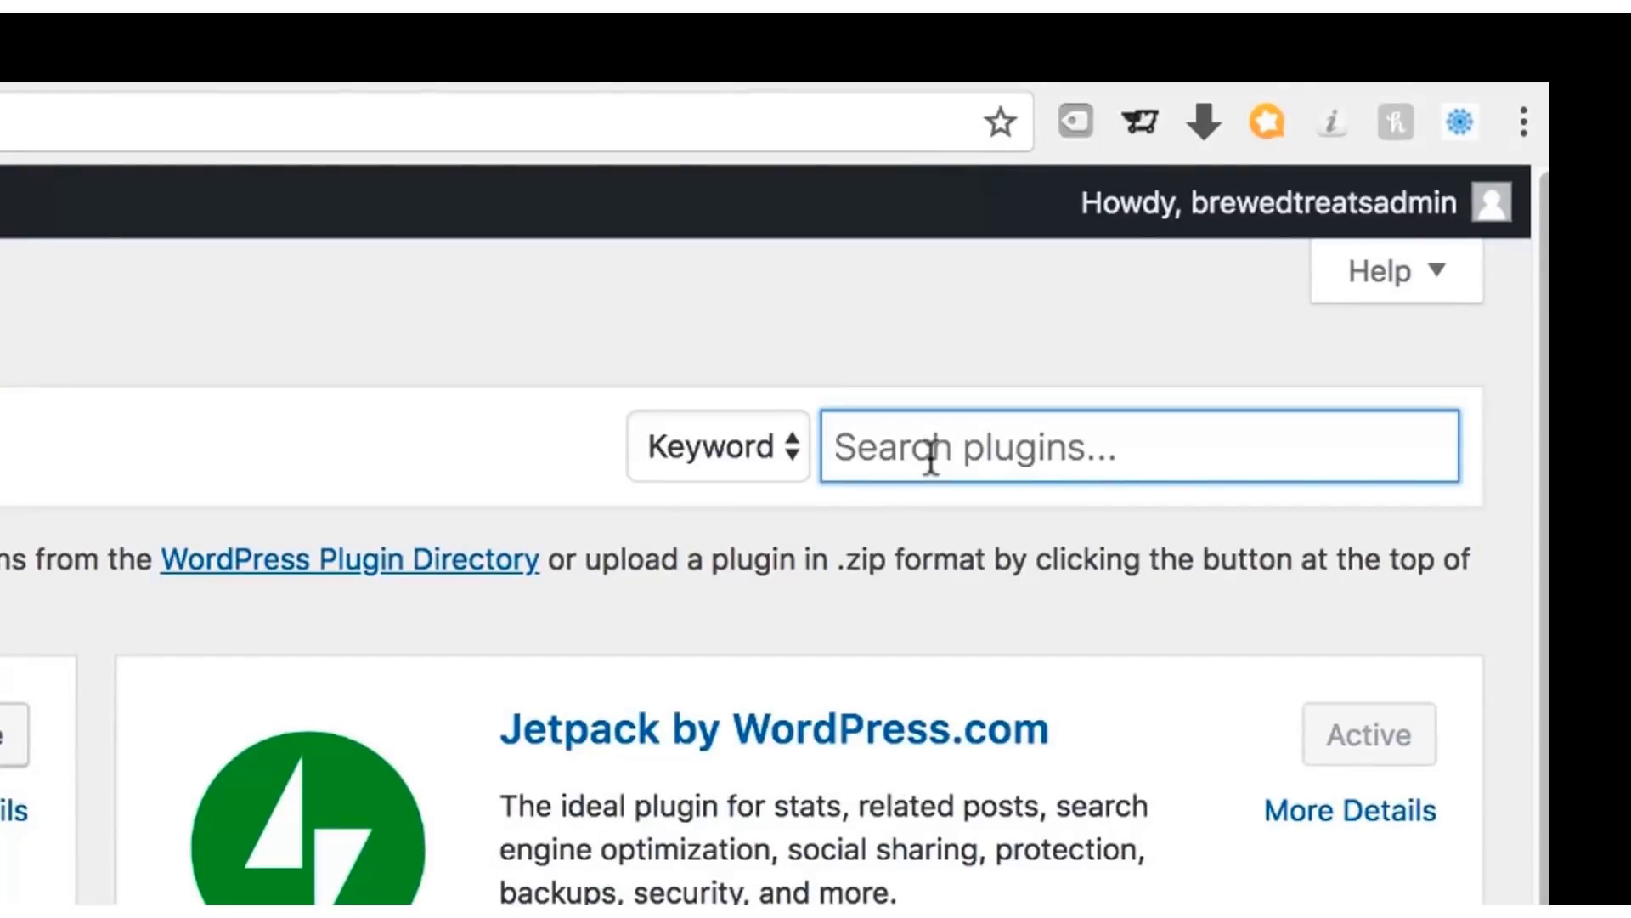
text(woocommer)
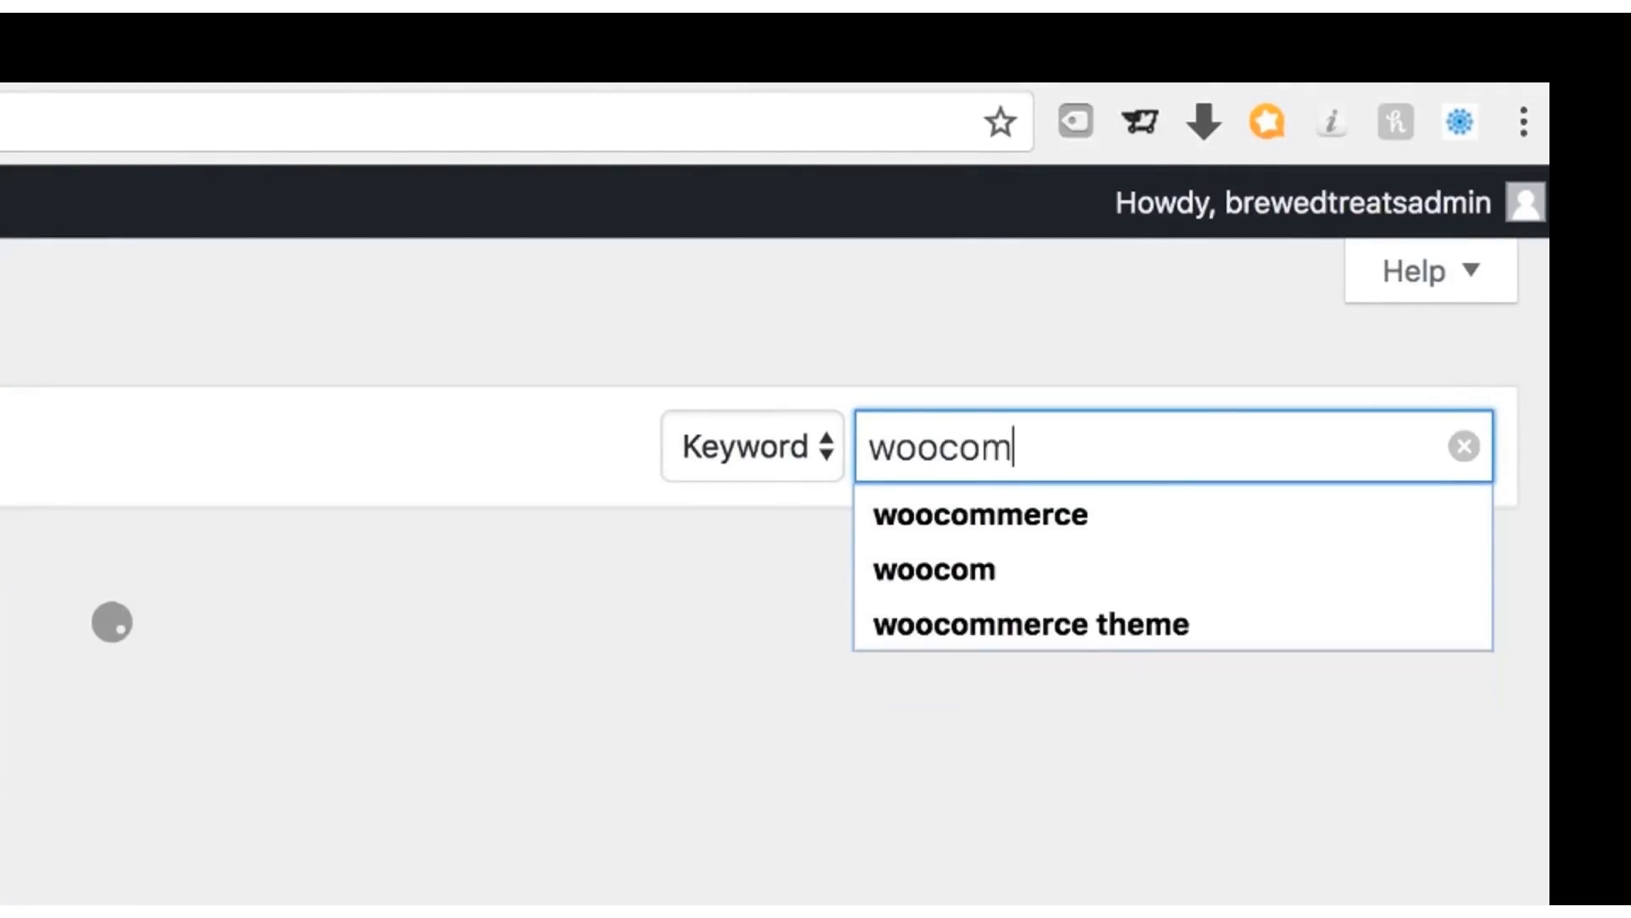
text(ce)
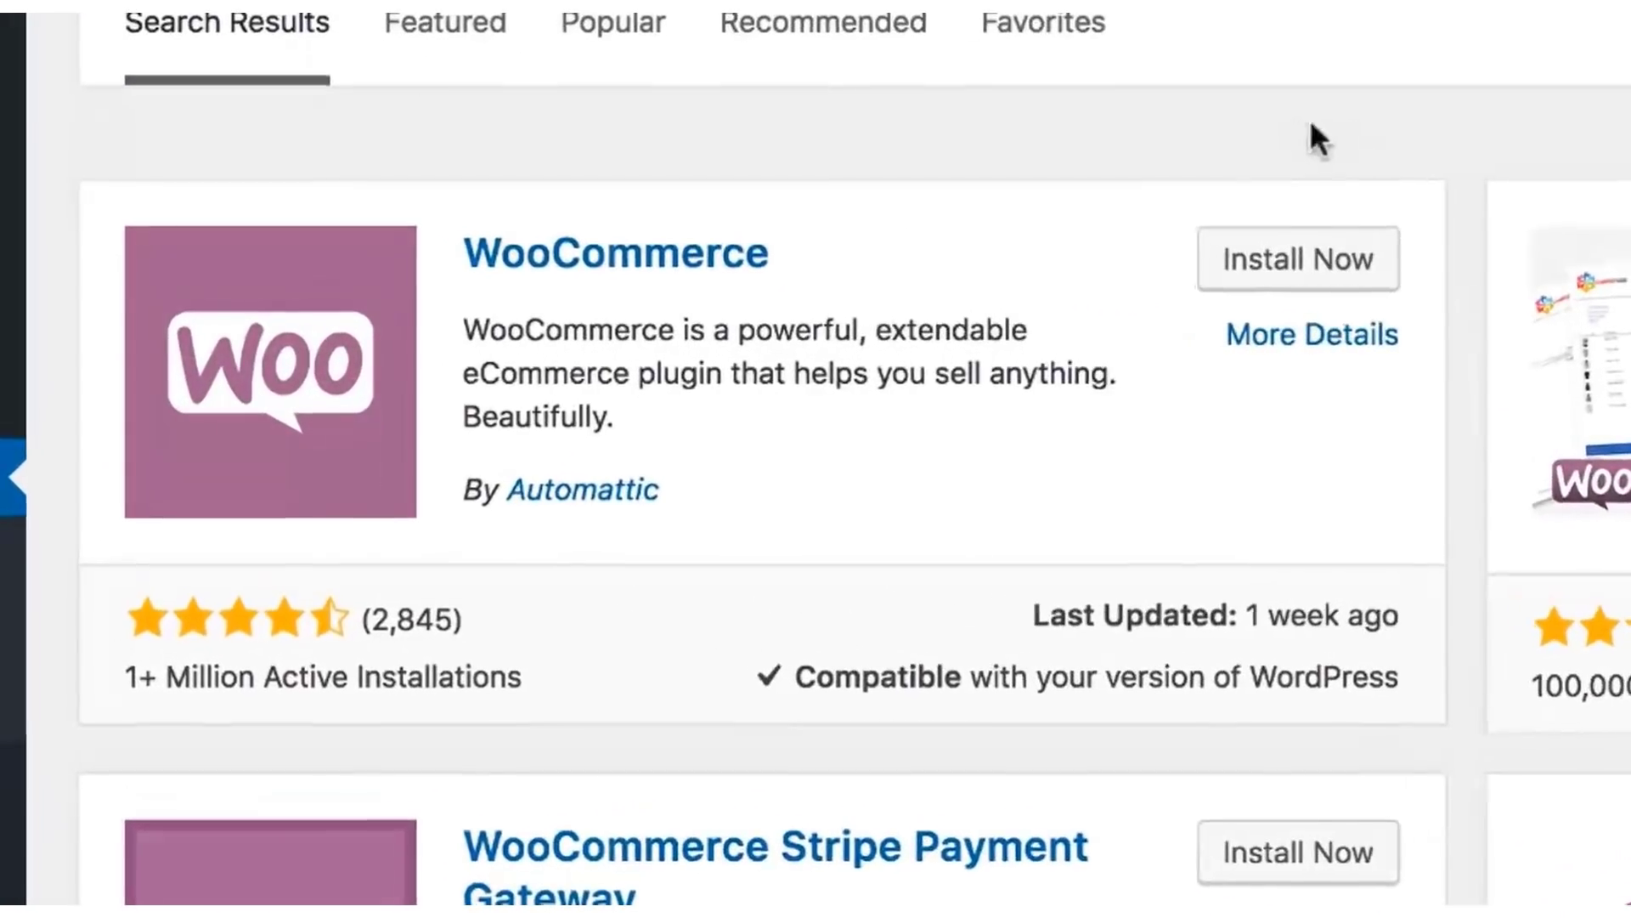
click(1252, 282)
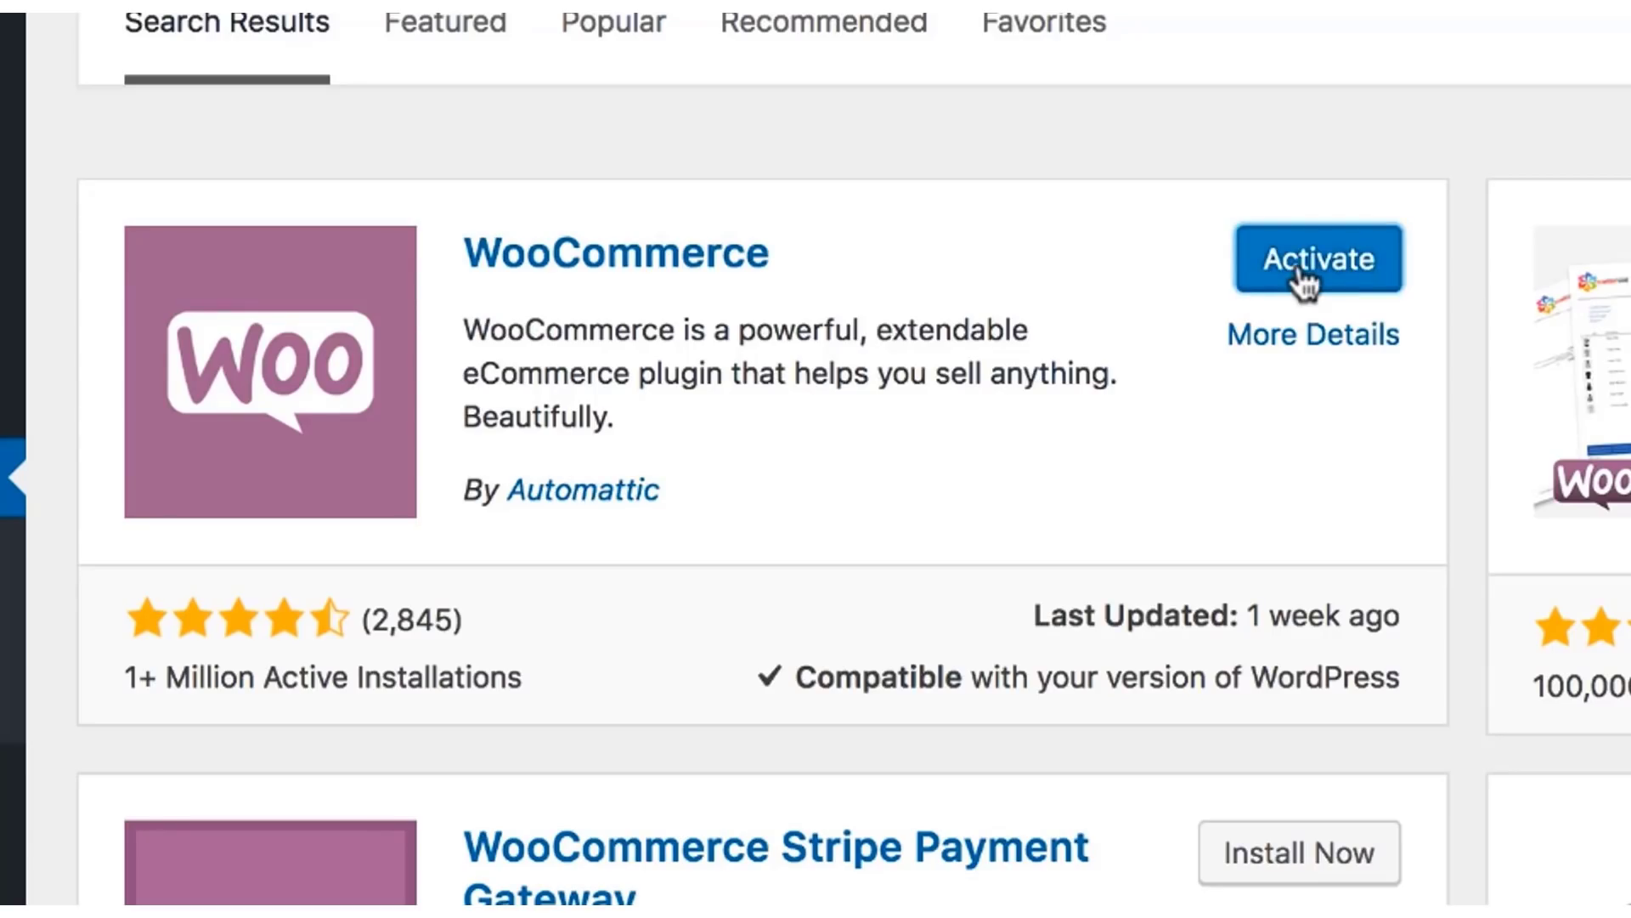
click(1272, 272)
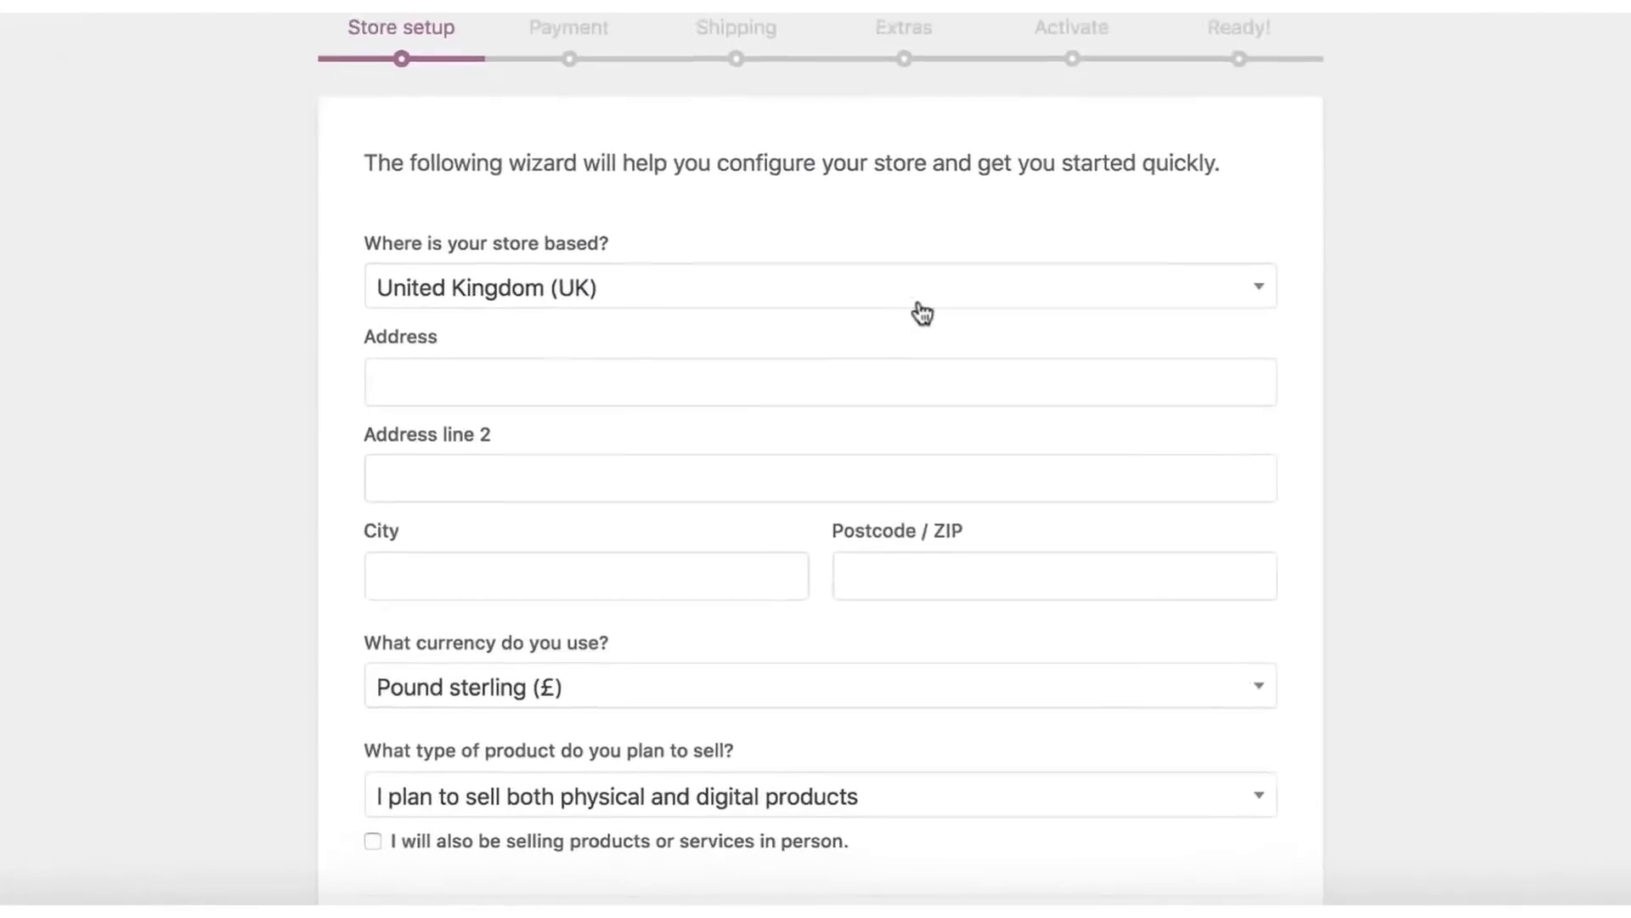
- Set the store country and autofill the store address, city and postcode
click(919, 293)
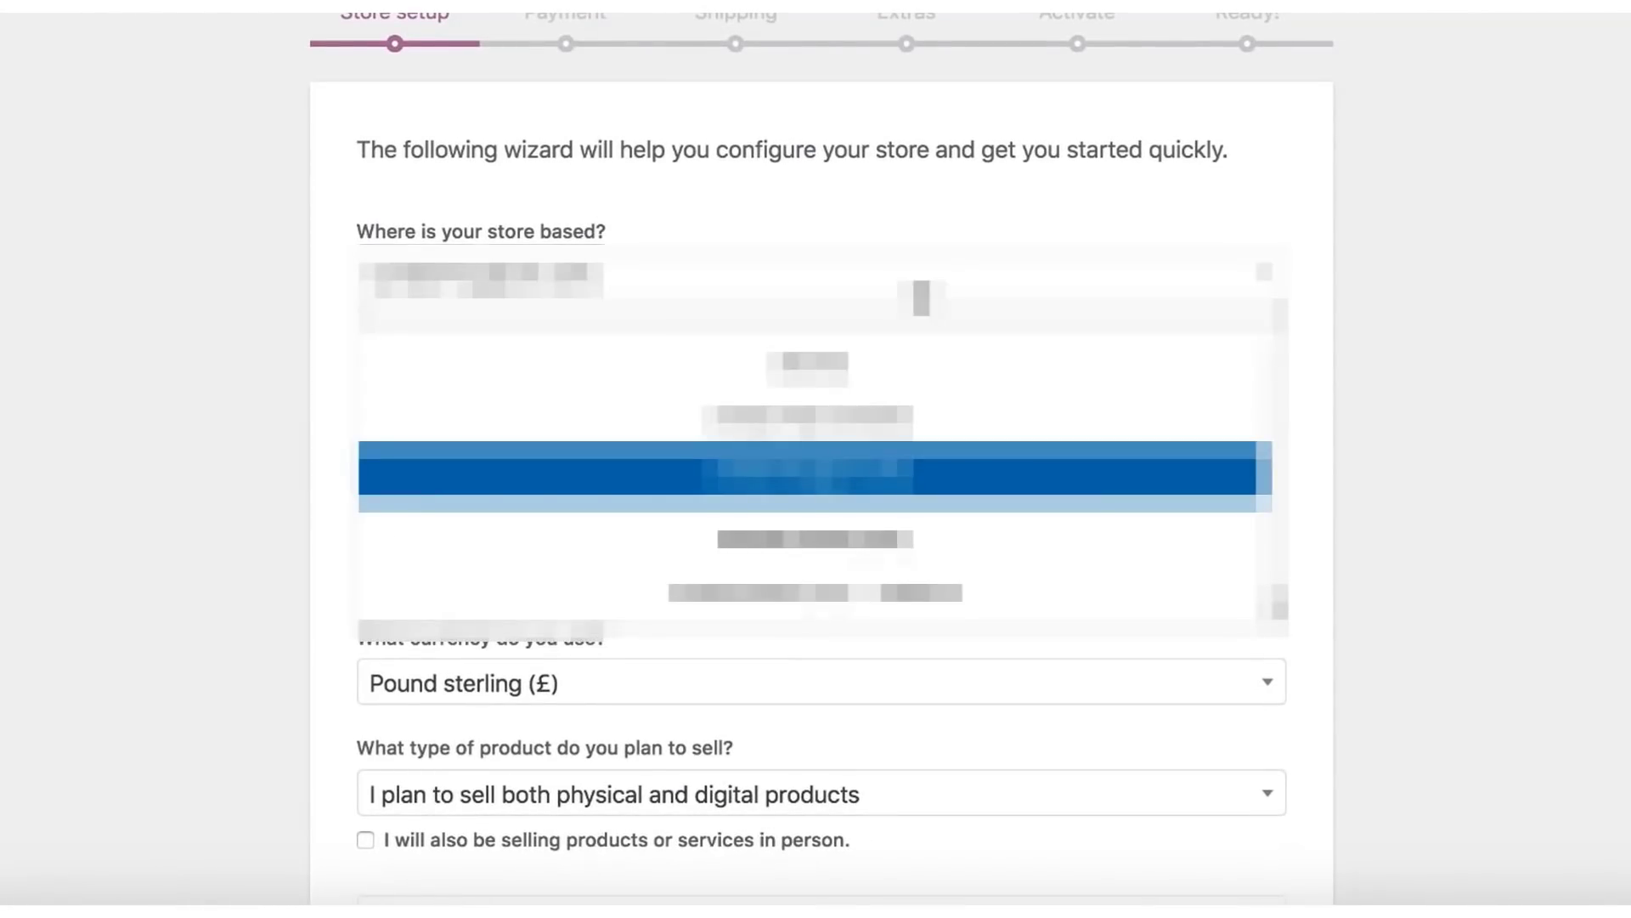
key(Return)
scroll(983, 314, down, 2)
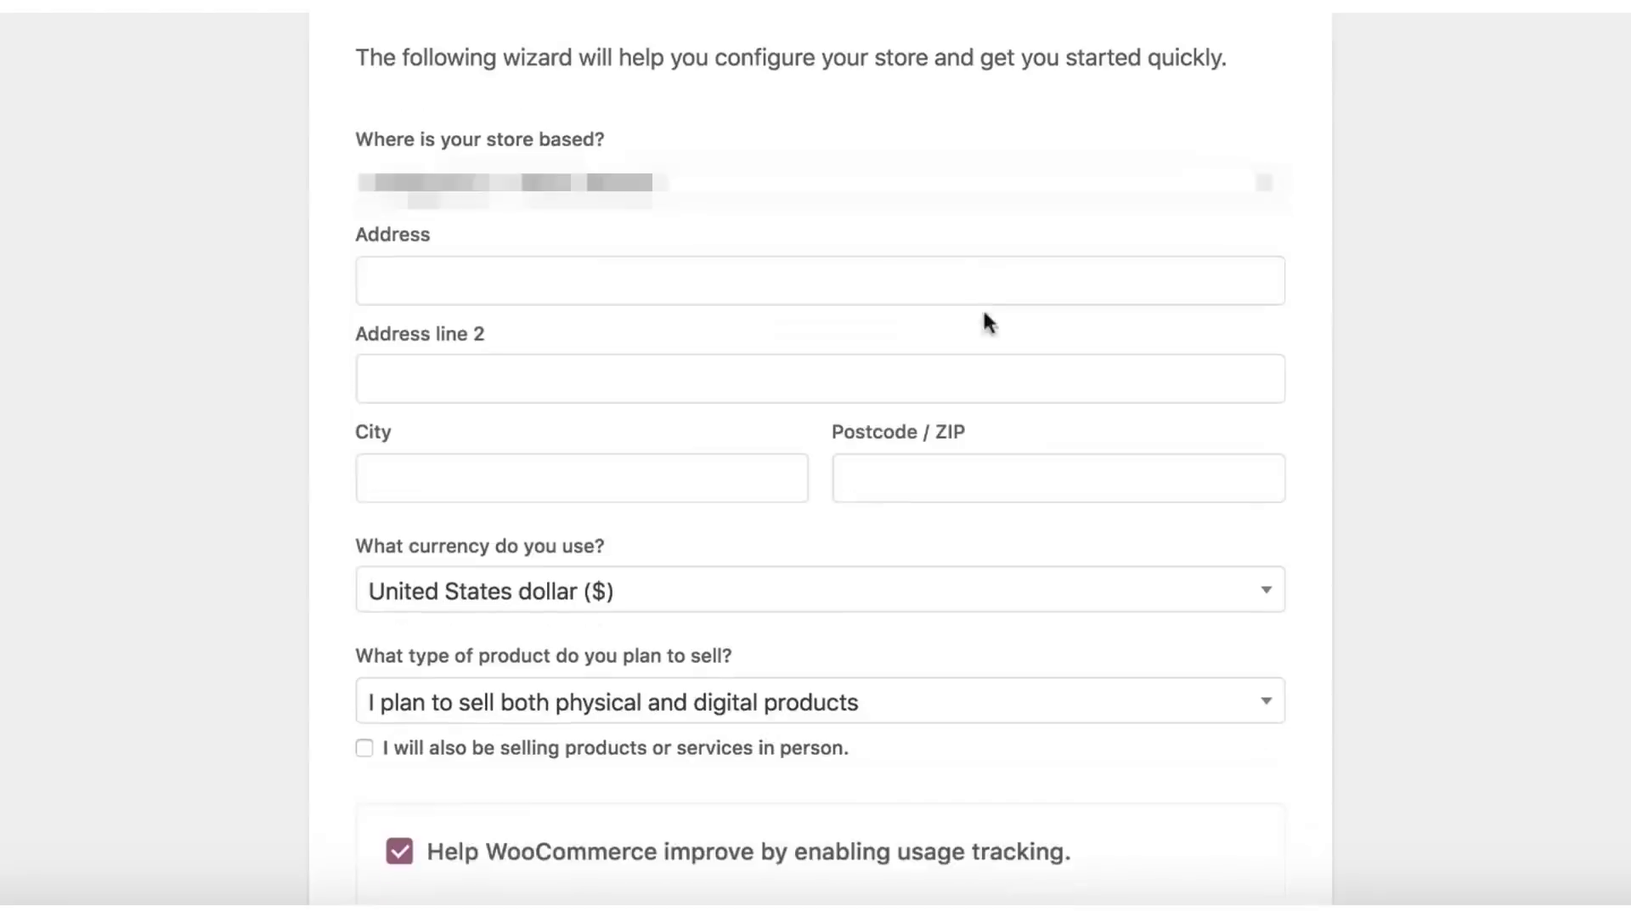
key(Down)
key(Return)
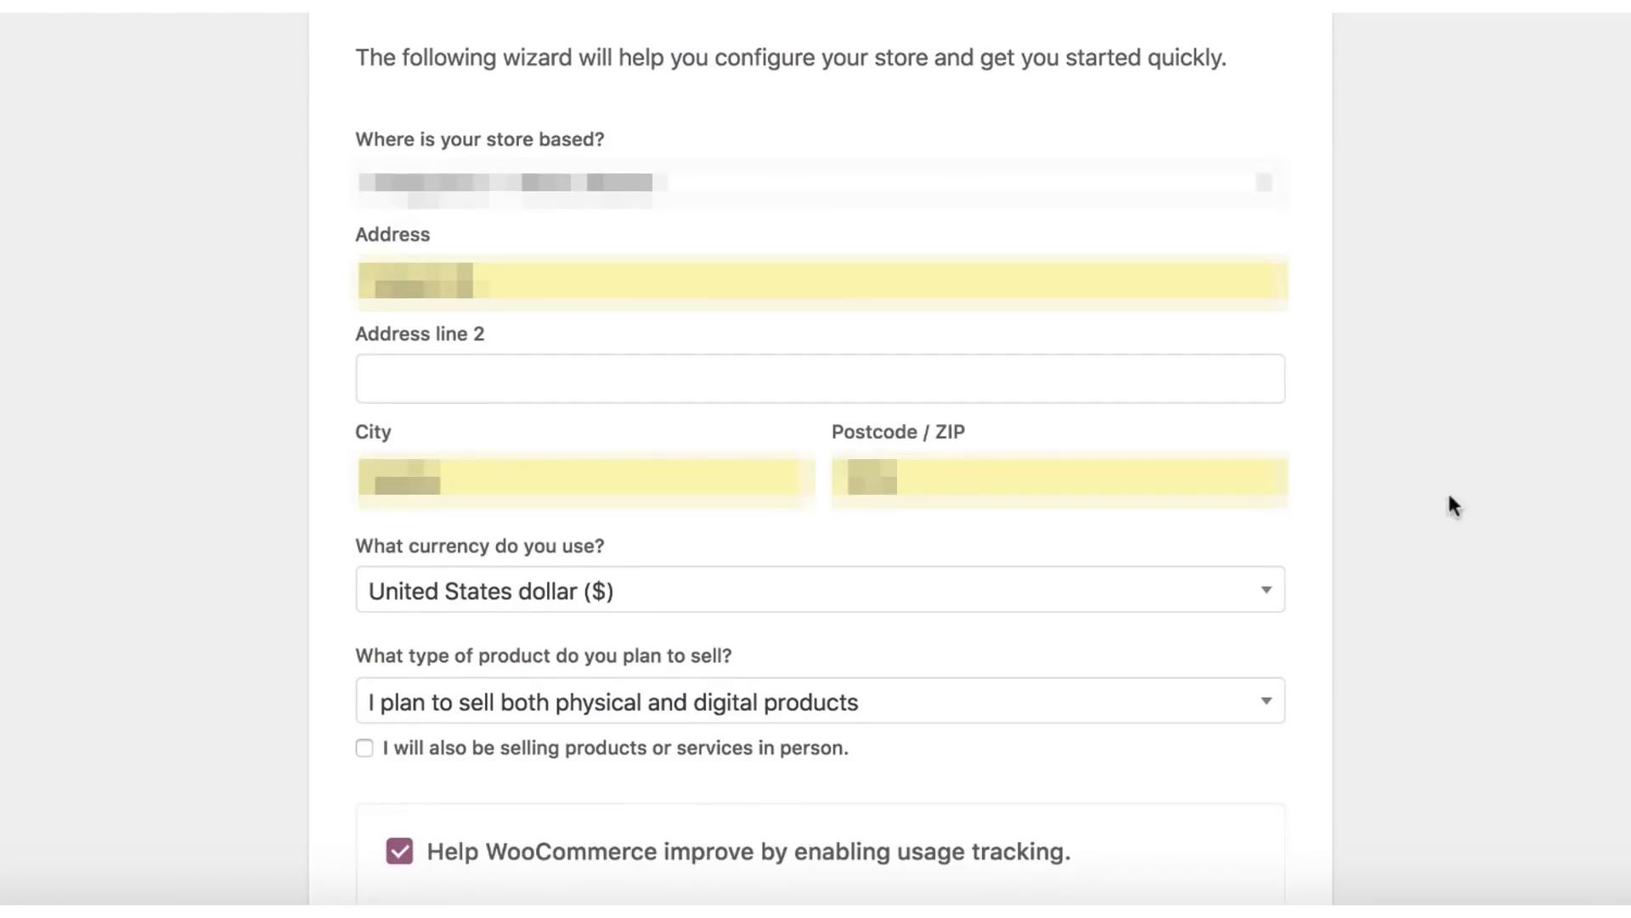
scroll(1419, 477, down, 5)
- Choose to sell physical products only and submit the store details
click(799, 253)
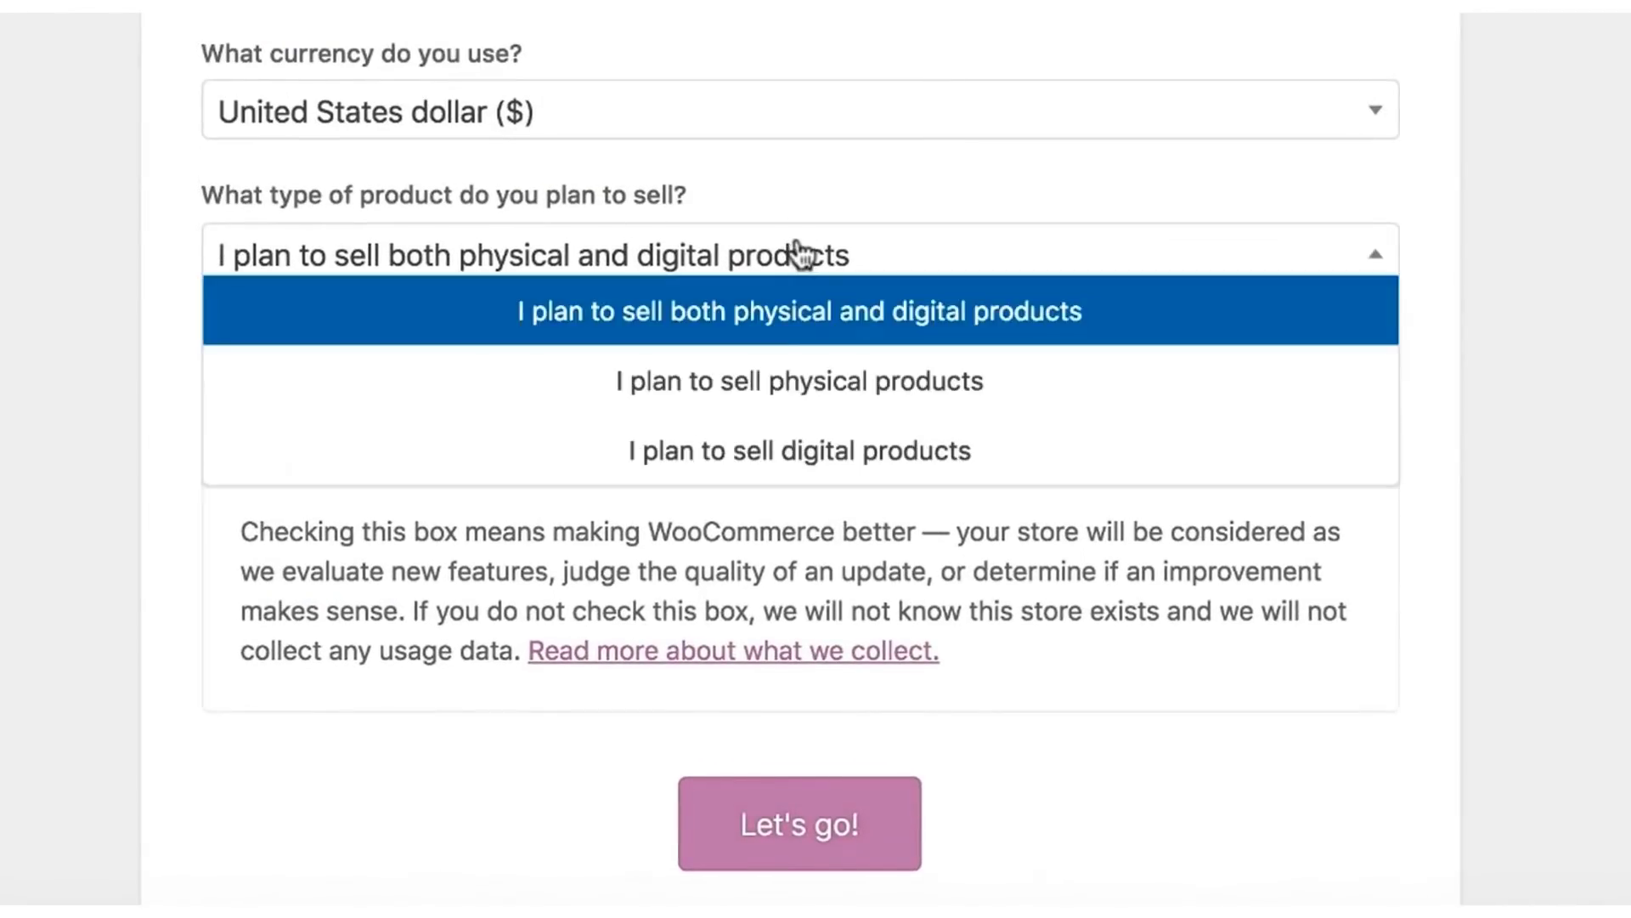
click(791, 382)
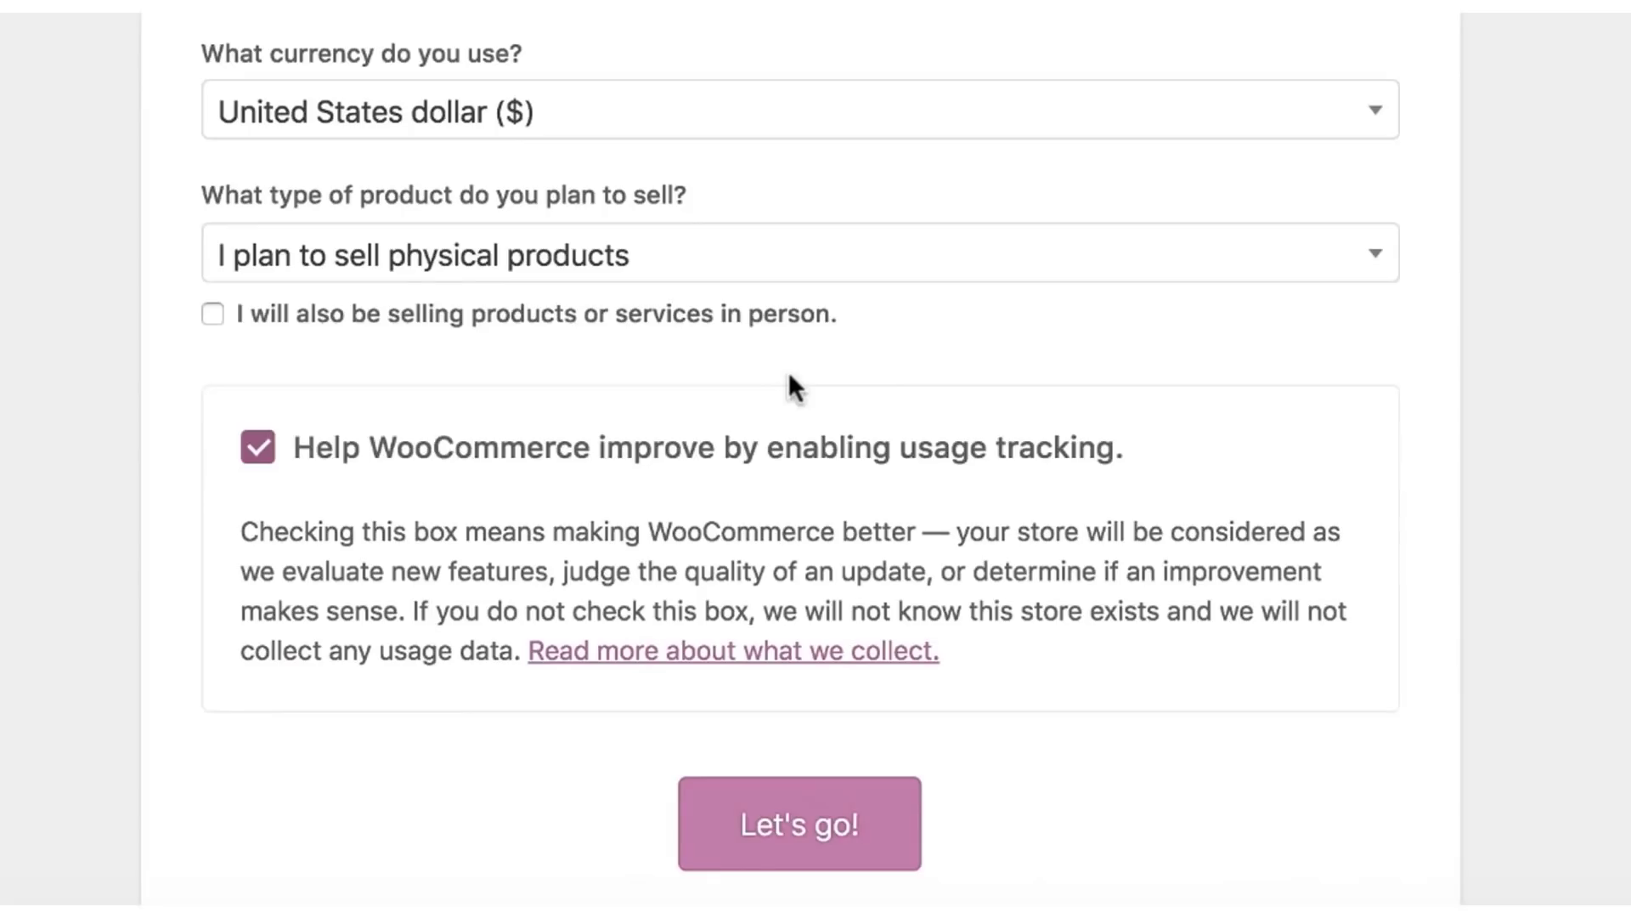
scroll(984, 467, down, 2)
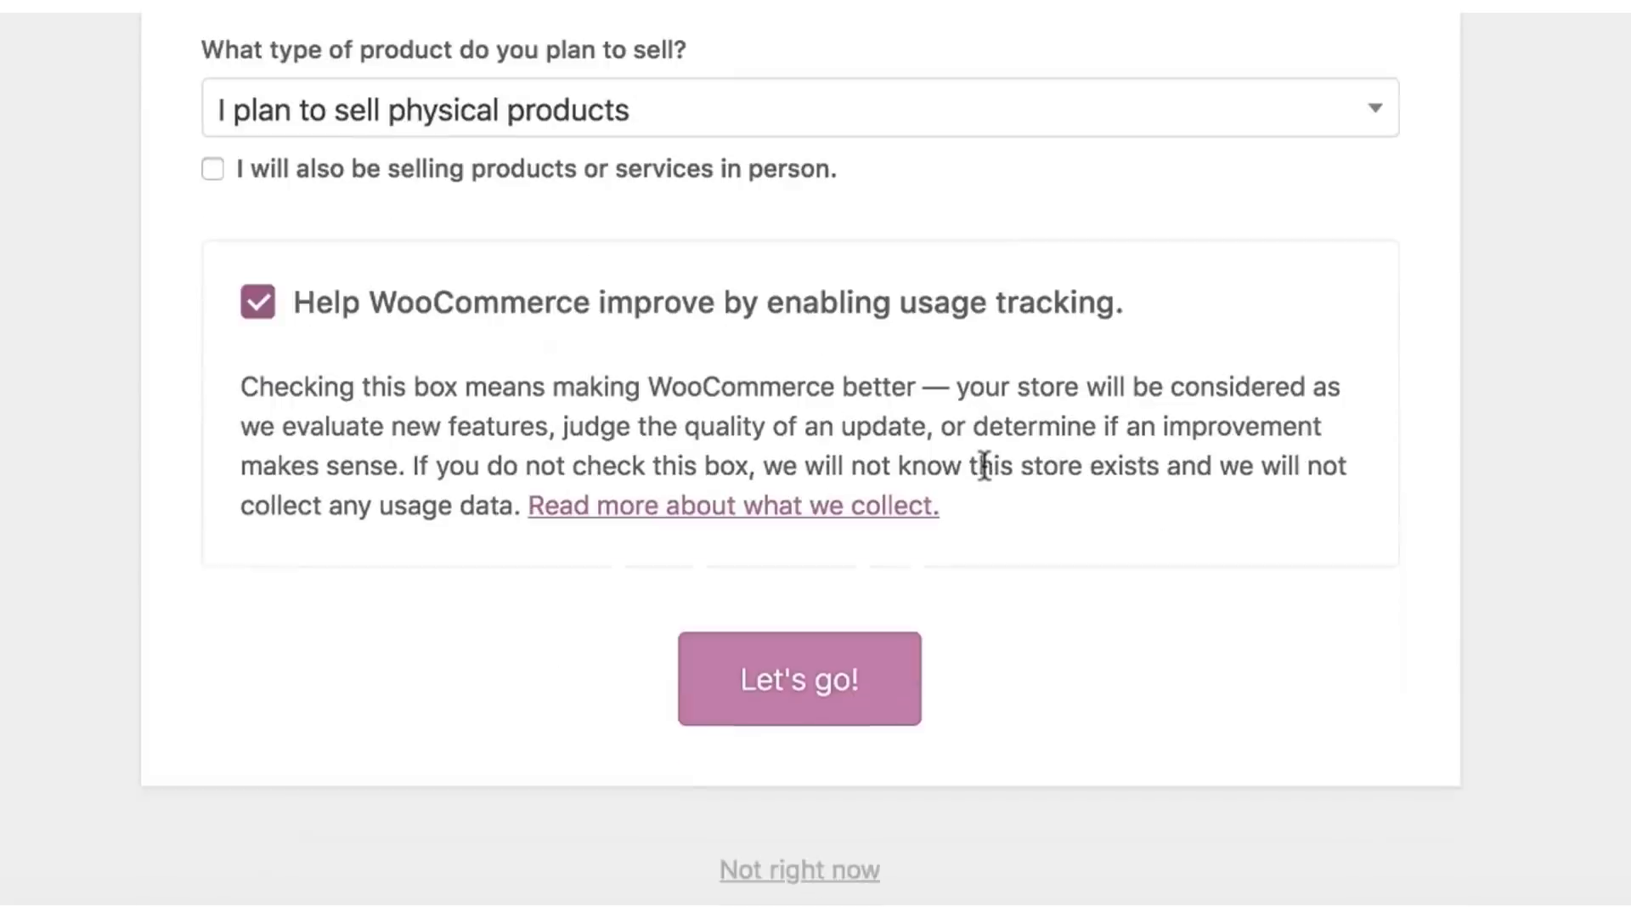
click(871, 667)
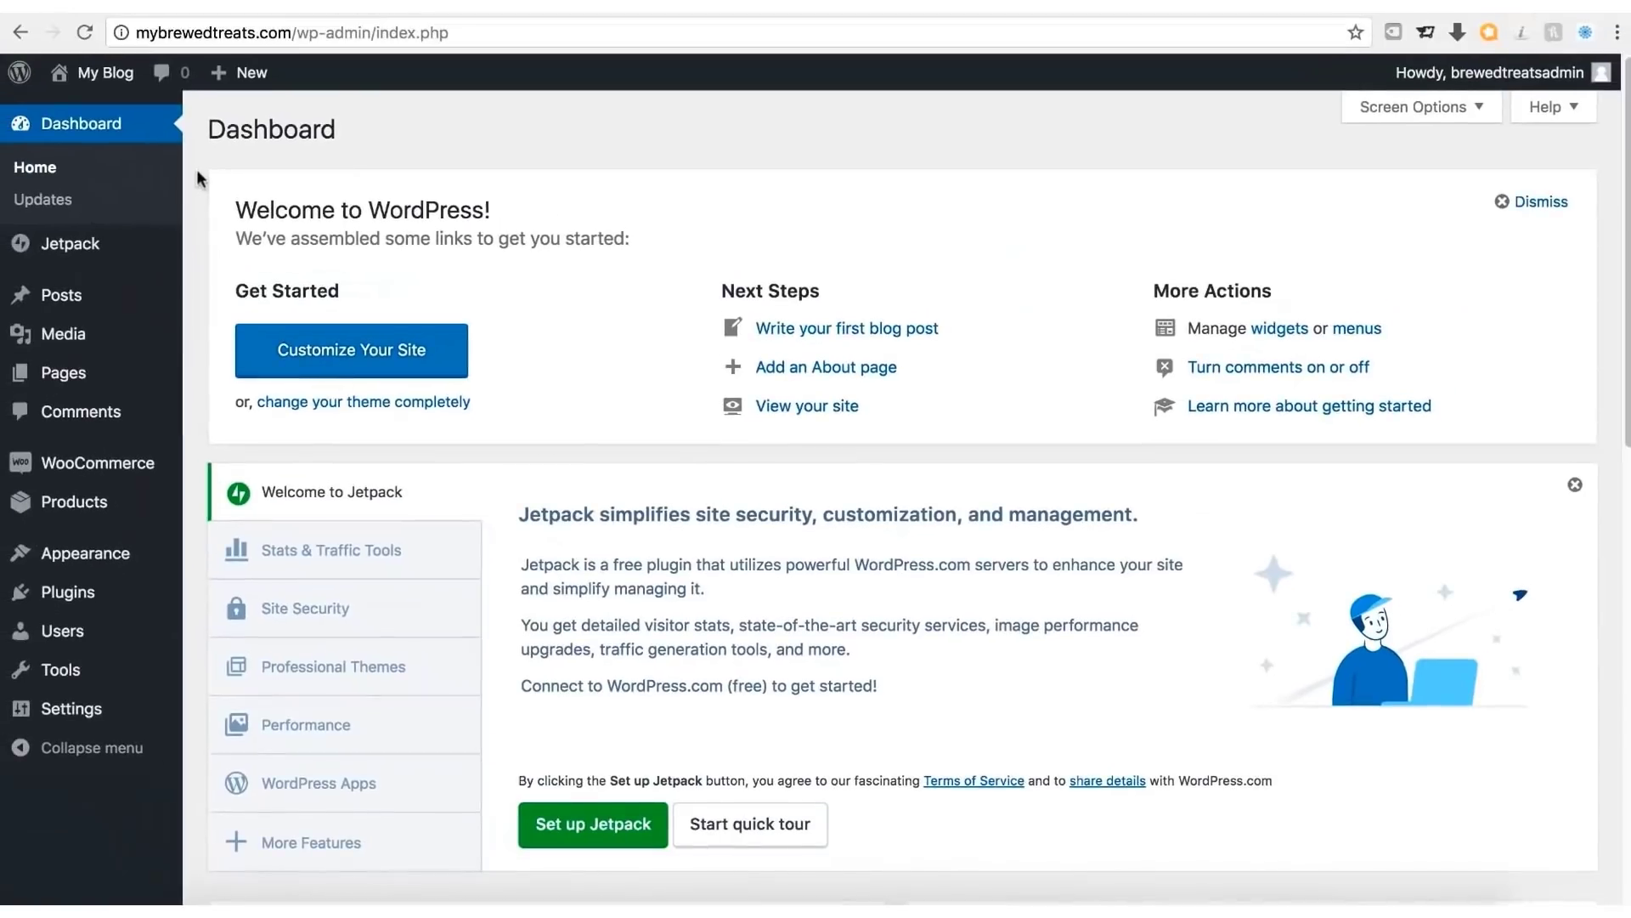
- Leave the WooCommerce admin for the AliDropship website's home page
mouse_move(112, 476)
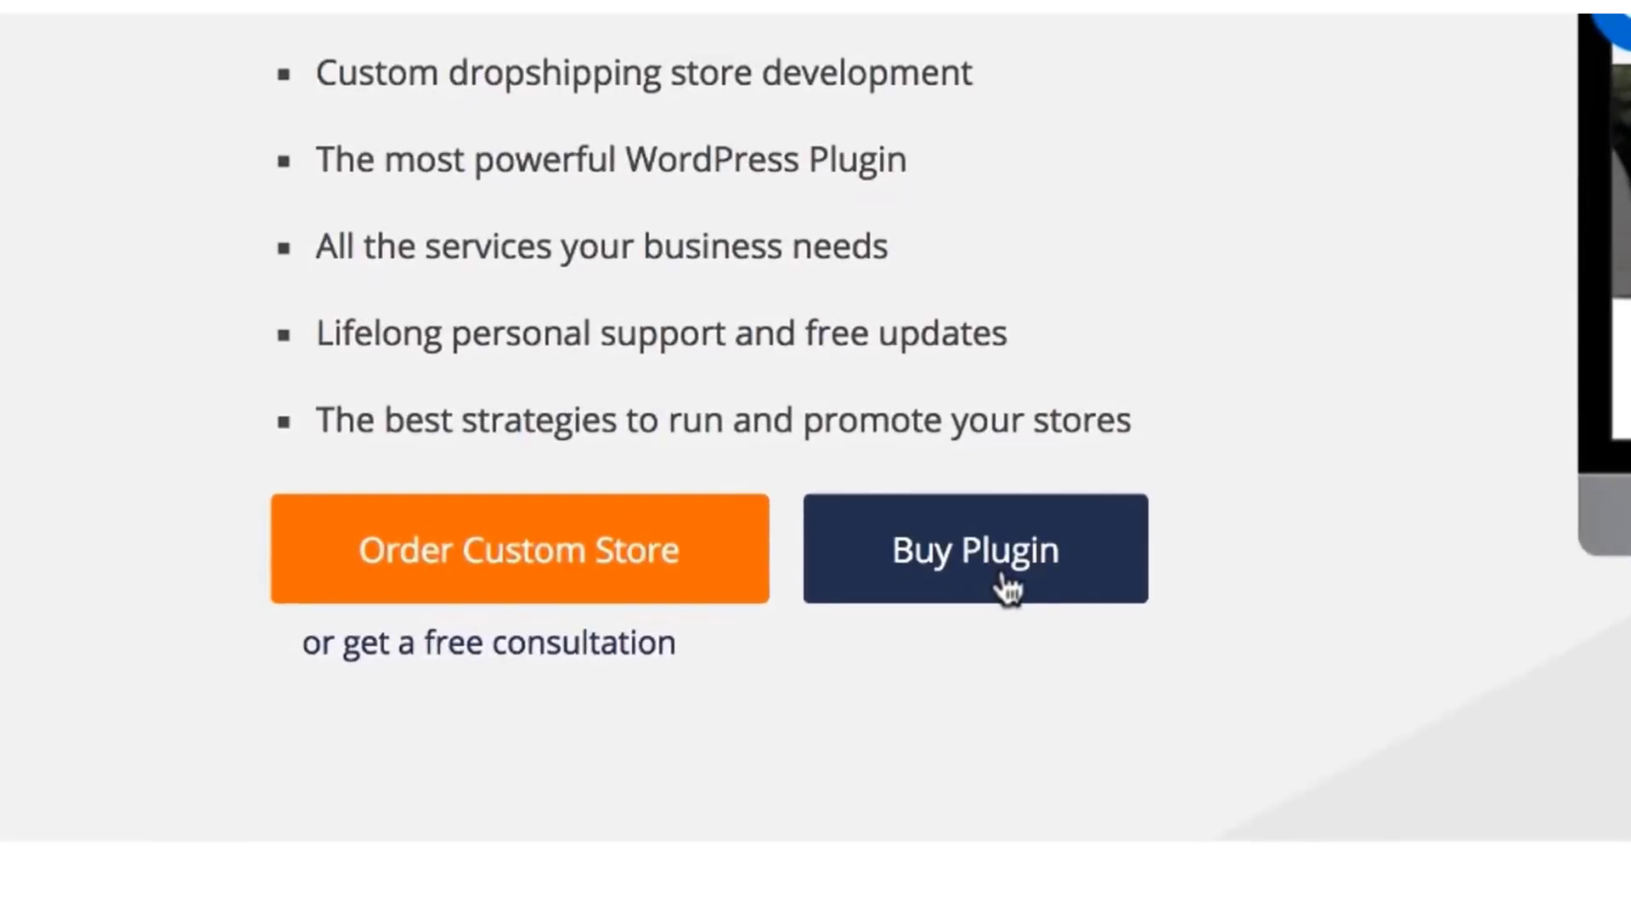
- Start the US $89 AliDropship plugin purchase and enter the buyer's email, leaving comments blank
click(1010, 588)
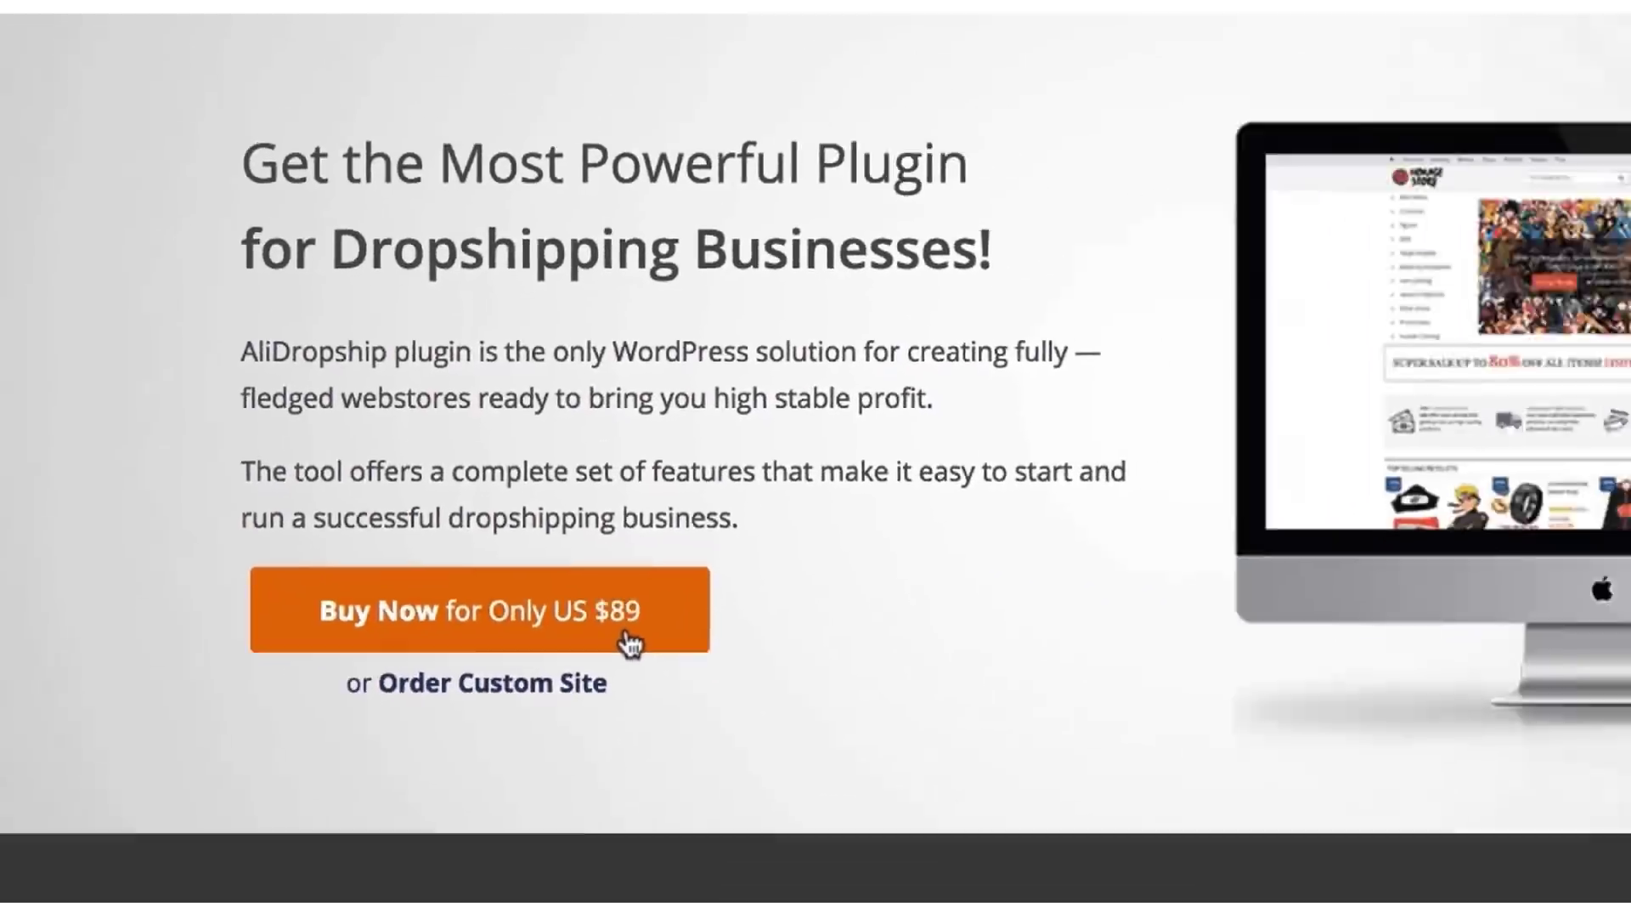
click(788, 702)
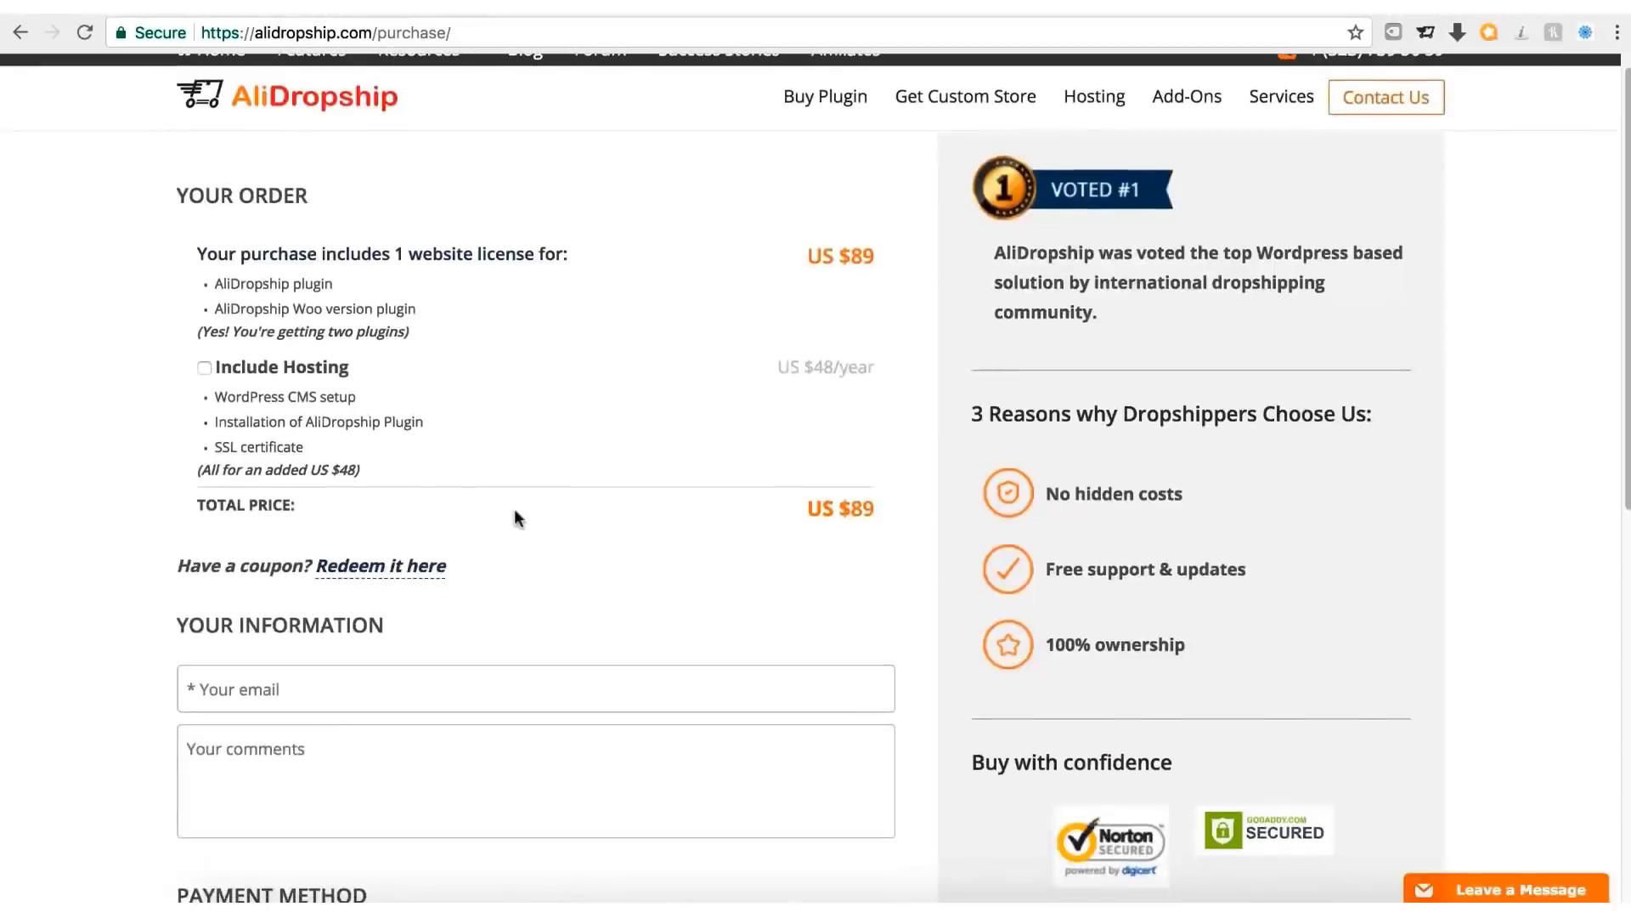
scroll(515, 516, down, 3)
click(434, 538)
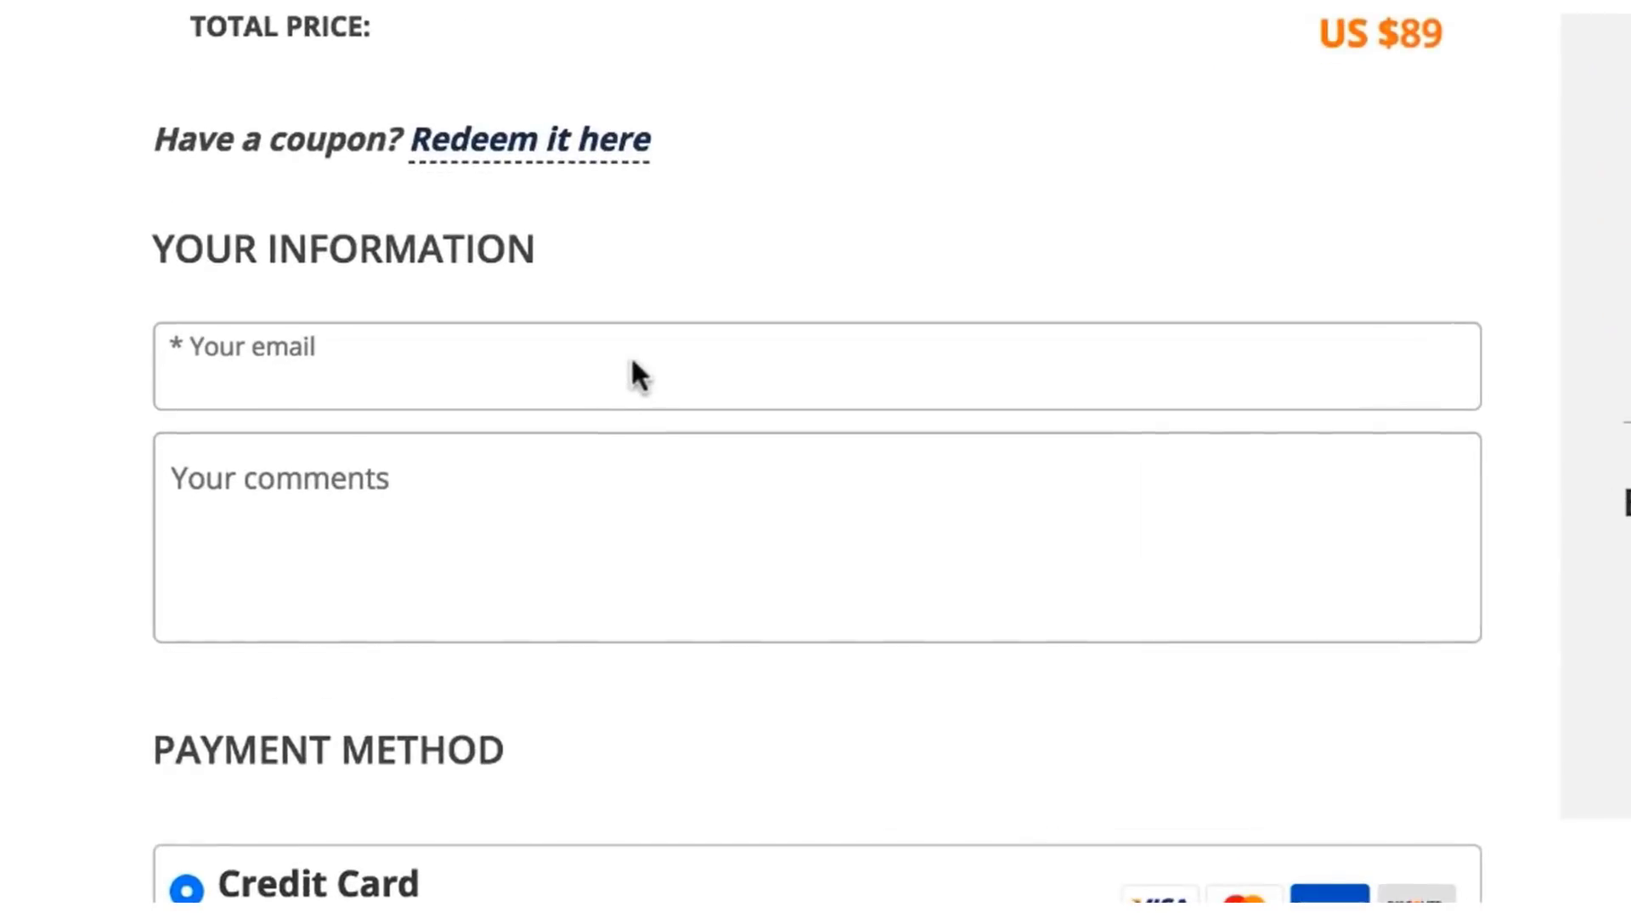
key(super+v)
key(Tab)
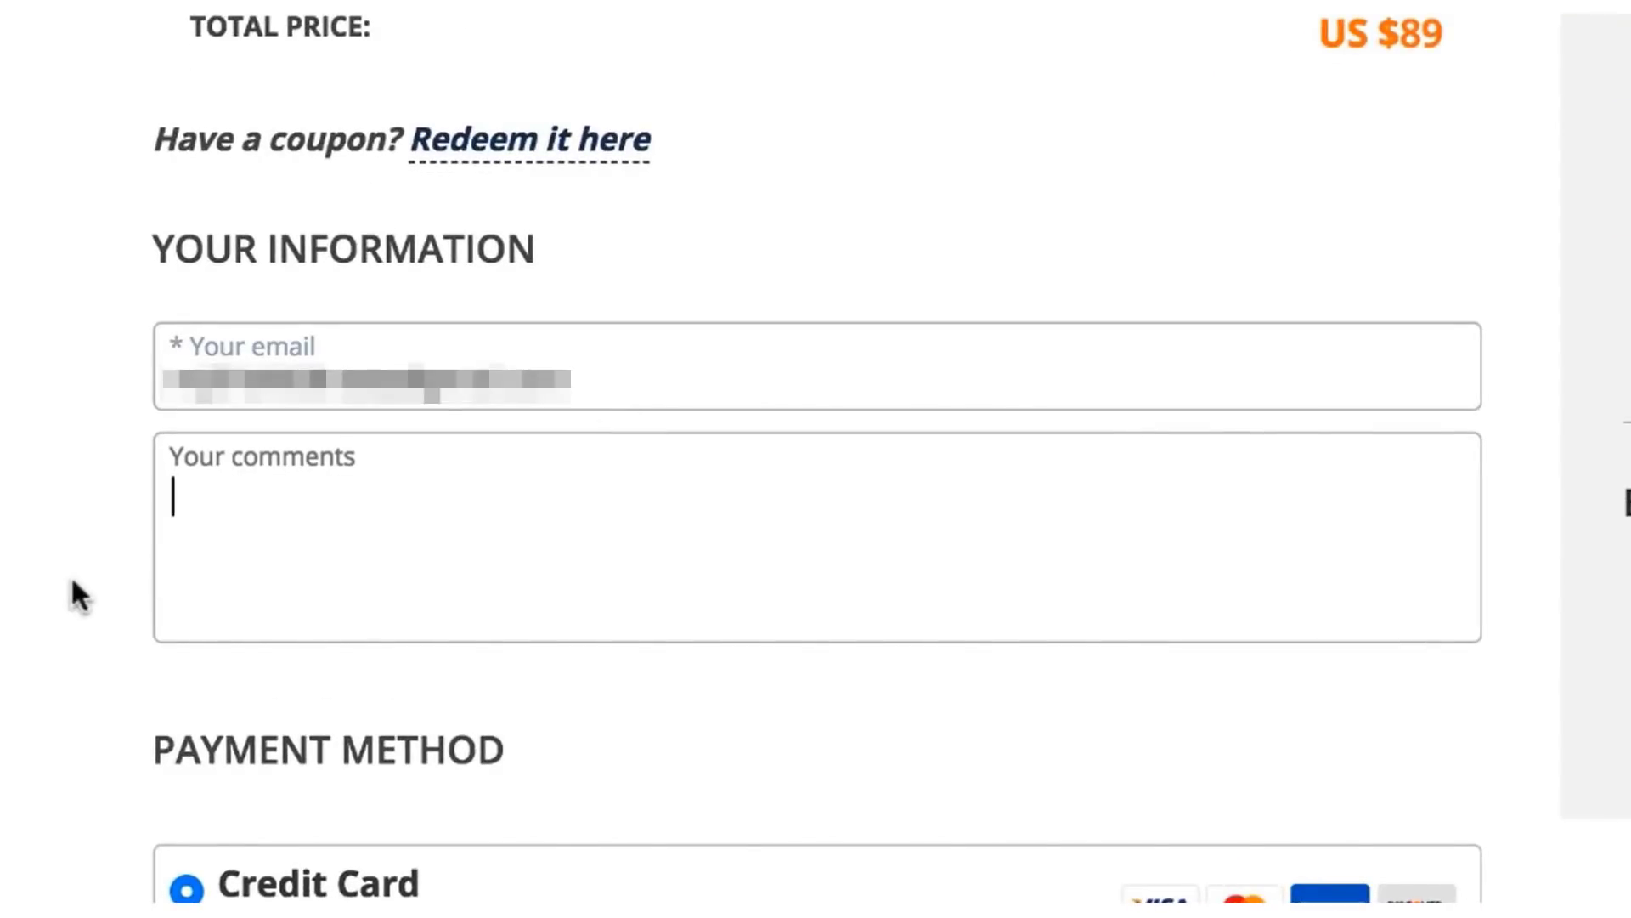
click(69, 574)
- Enter the cardholder's name, card number, expiry and security code, then complete the order
scroll(69, 574, down, 3)
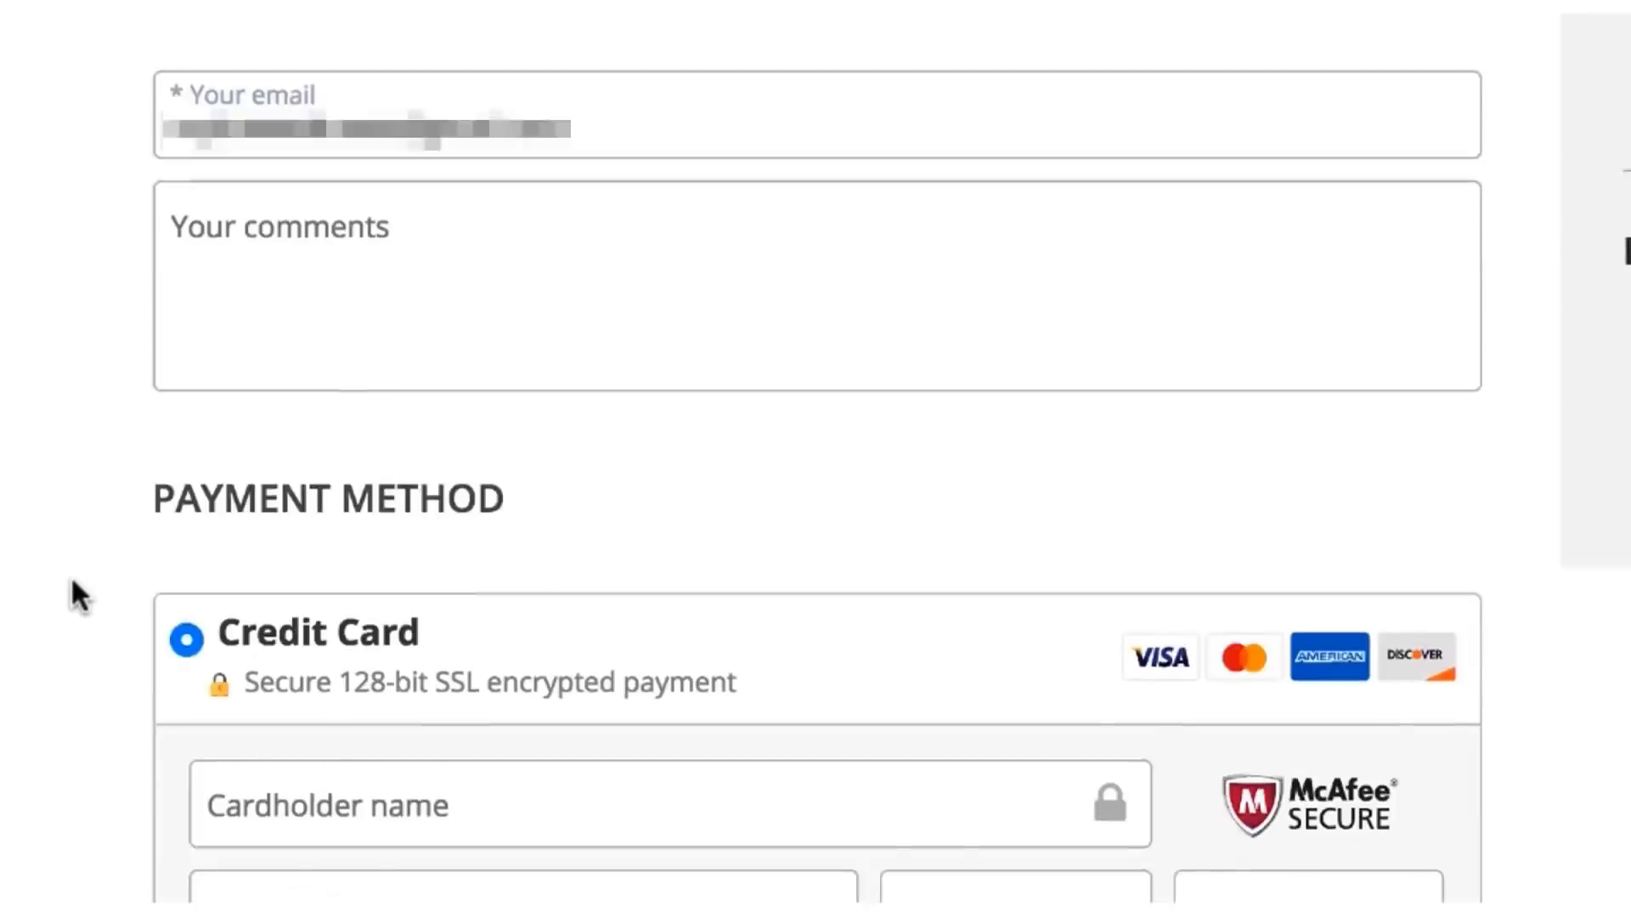
scroll(70, 574, down, 4)
click(300, 429)
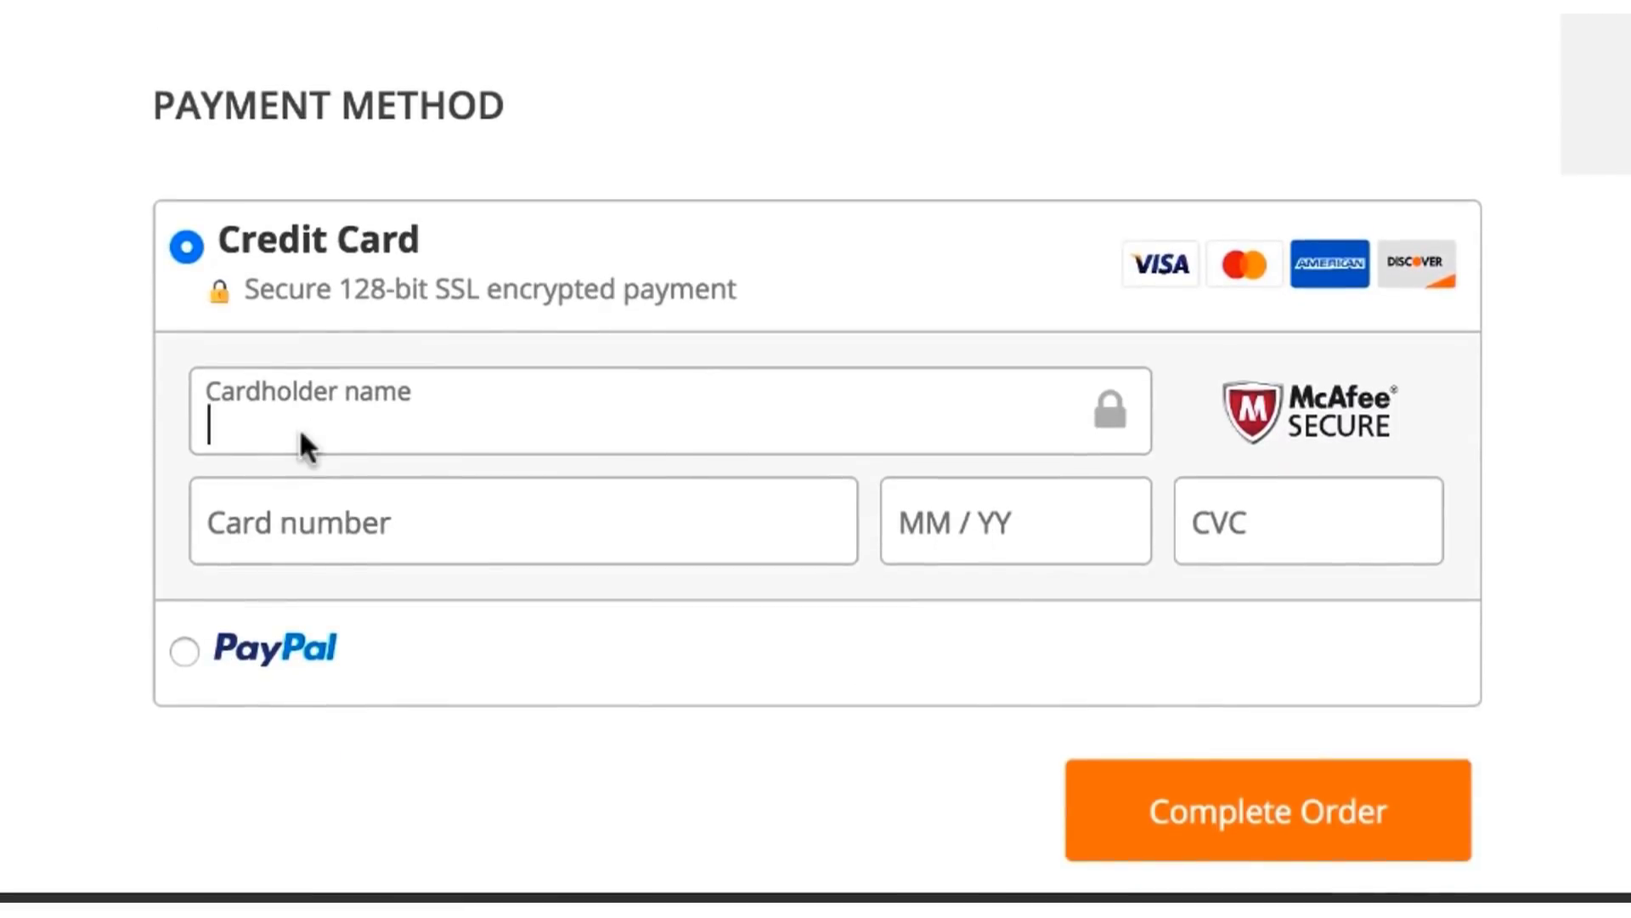
key(super+v)
key(Tab)
key(super+v)
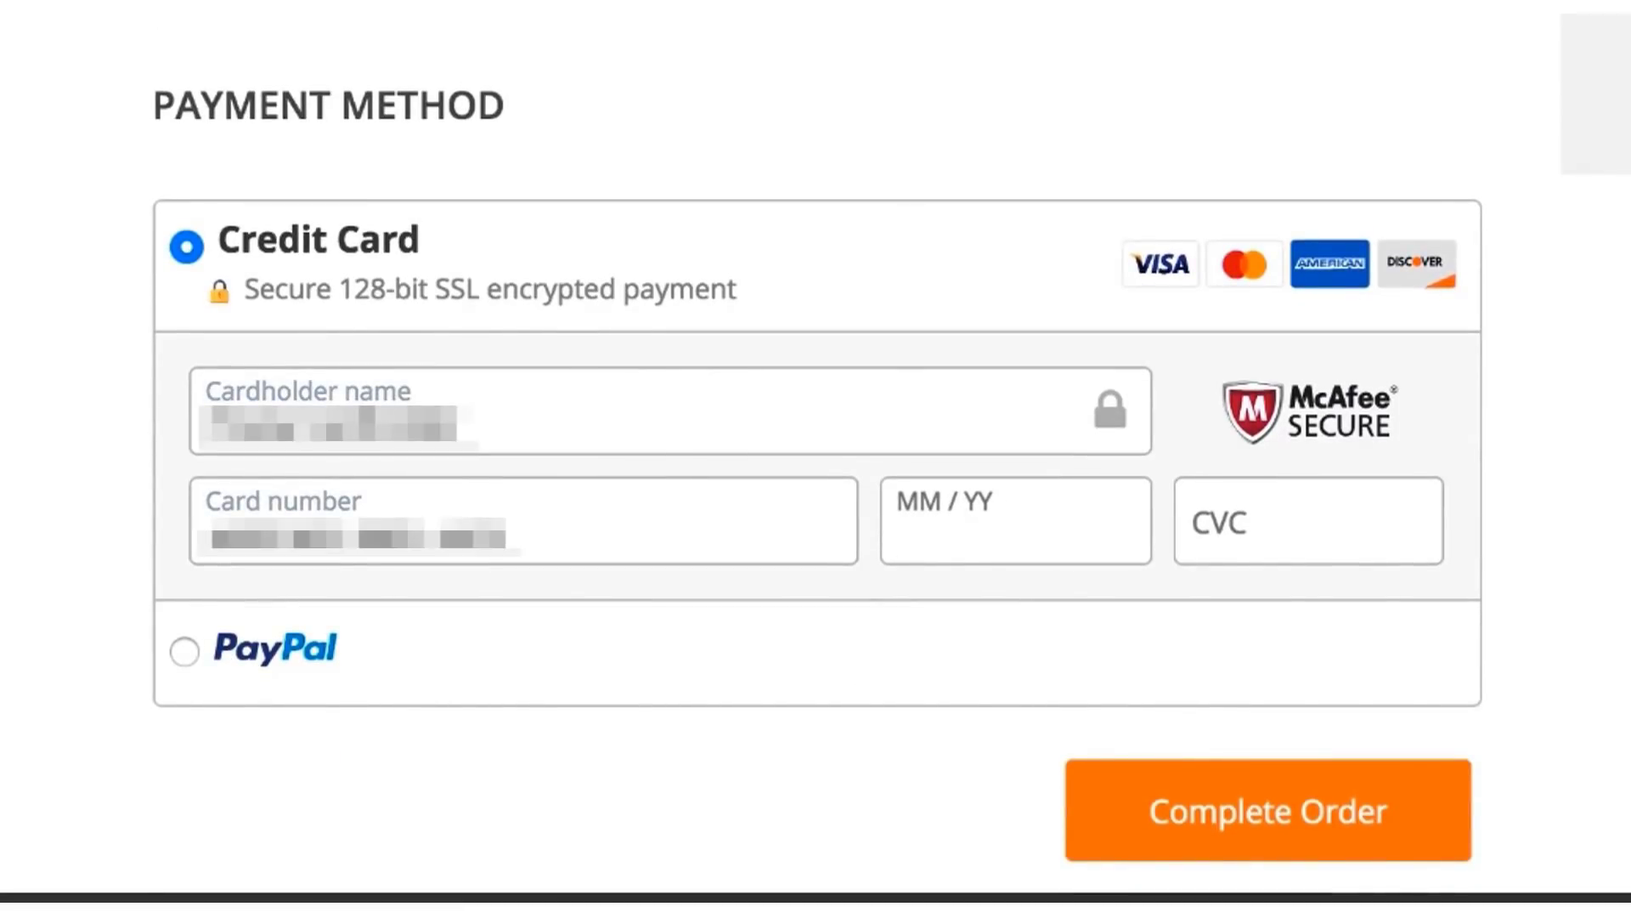
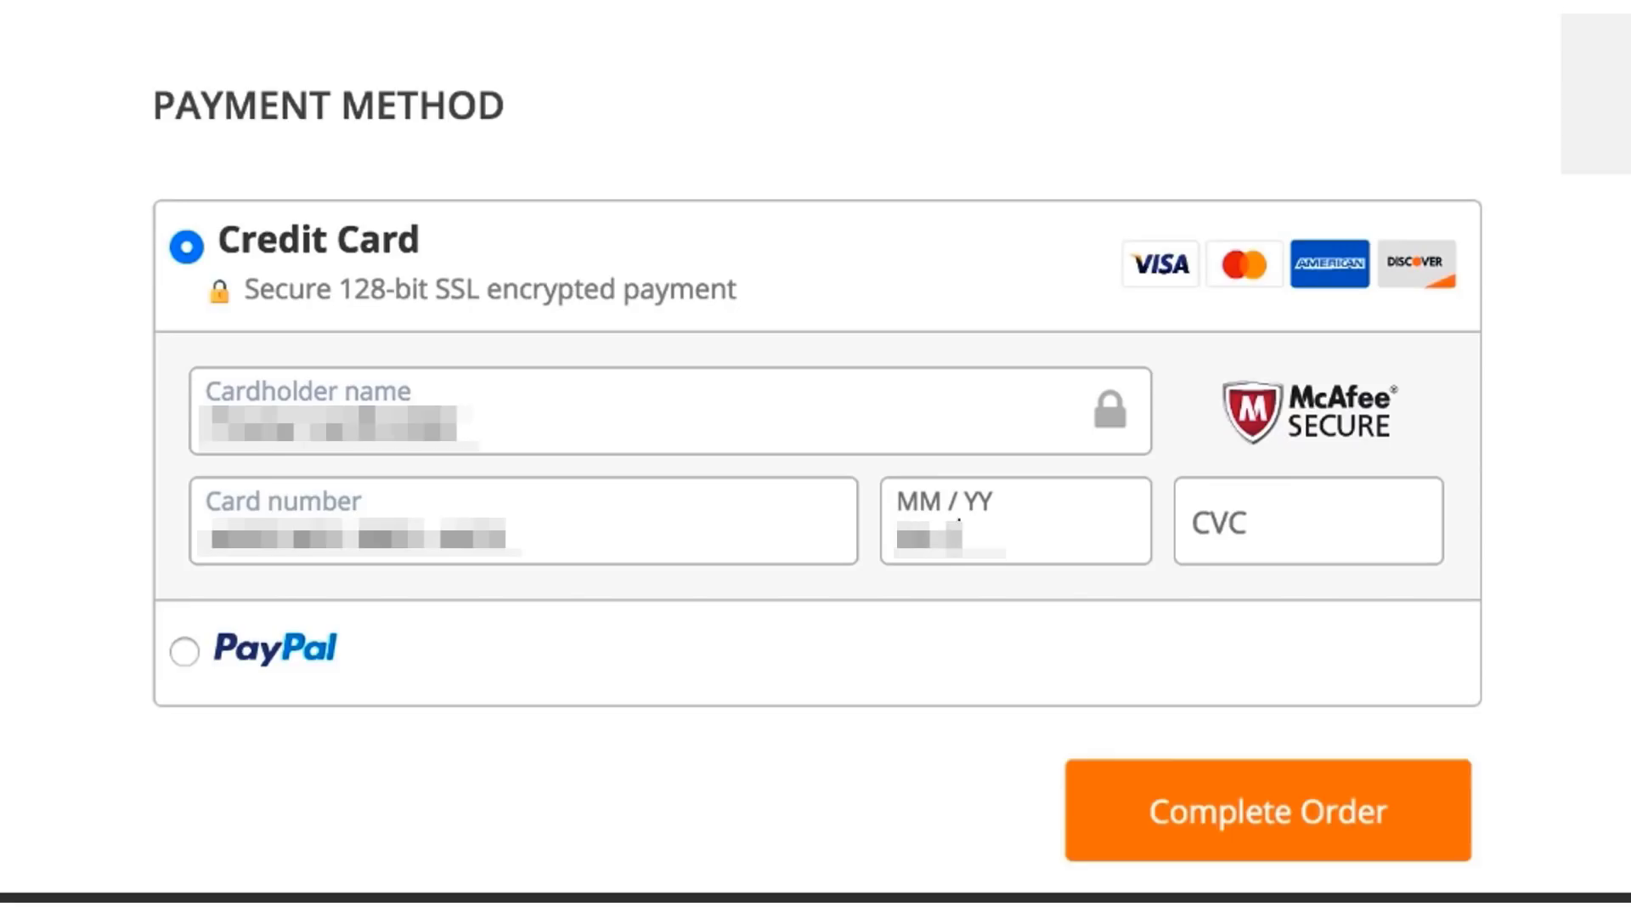
scroll(1321, 778, down, 1)
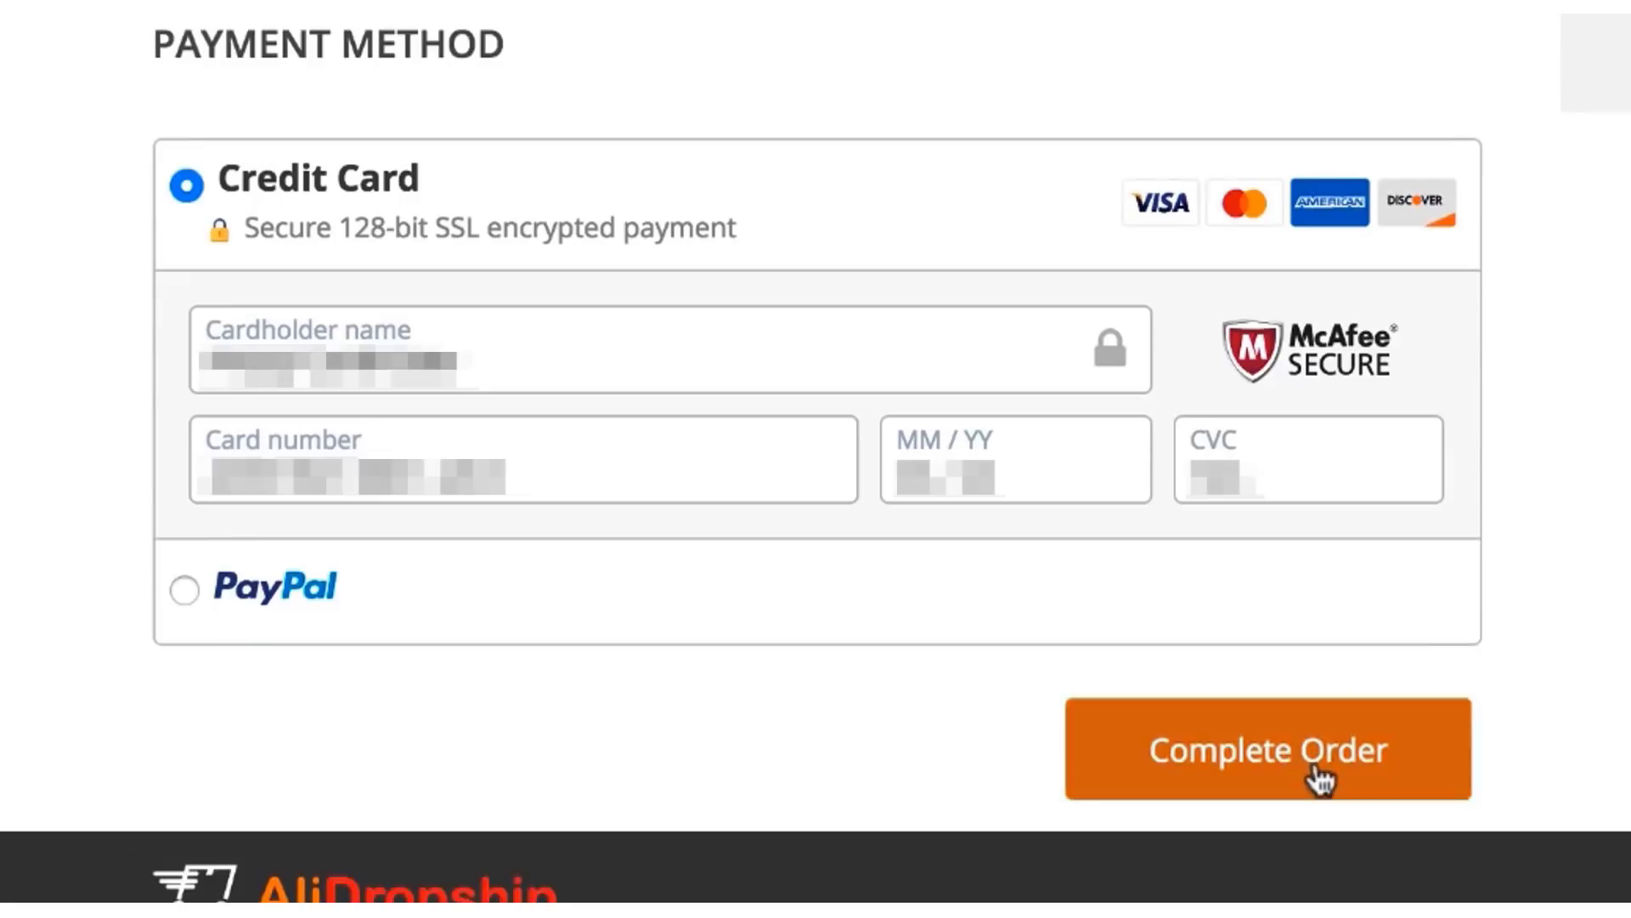
click(1321, 777)
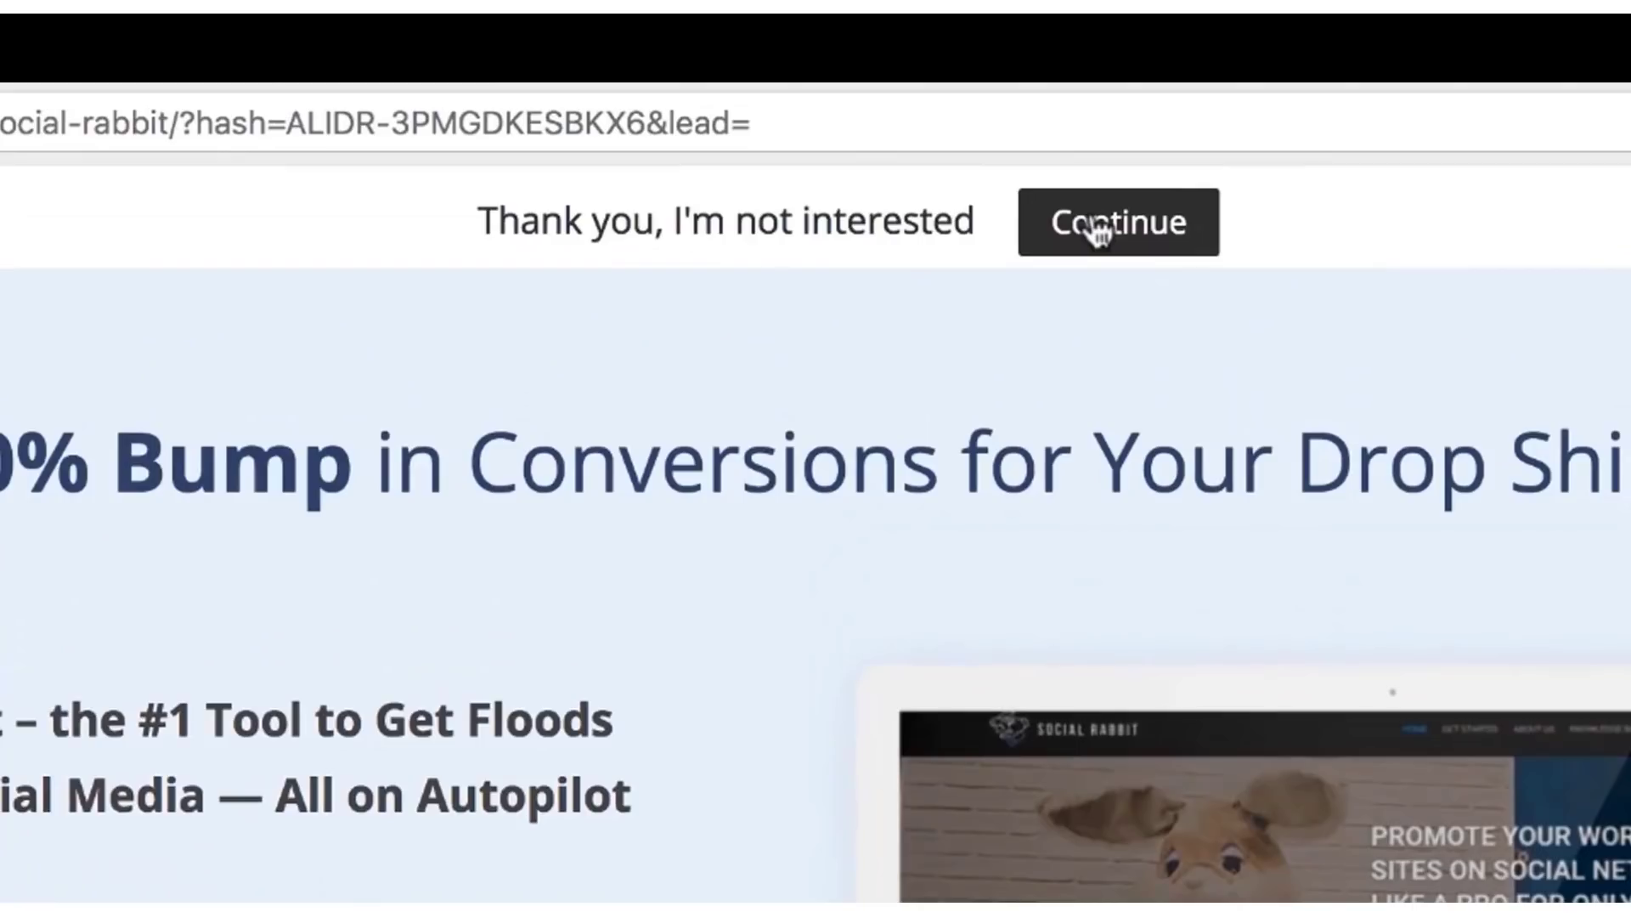
- Decline the Social Rabbit upsell and review the thank-you page with the license key
click(1099, 225)
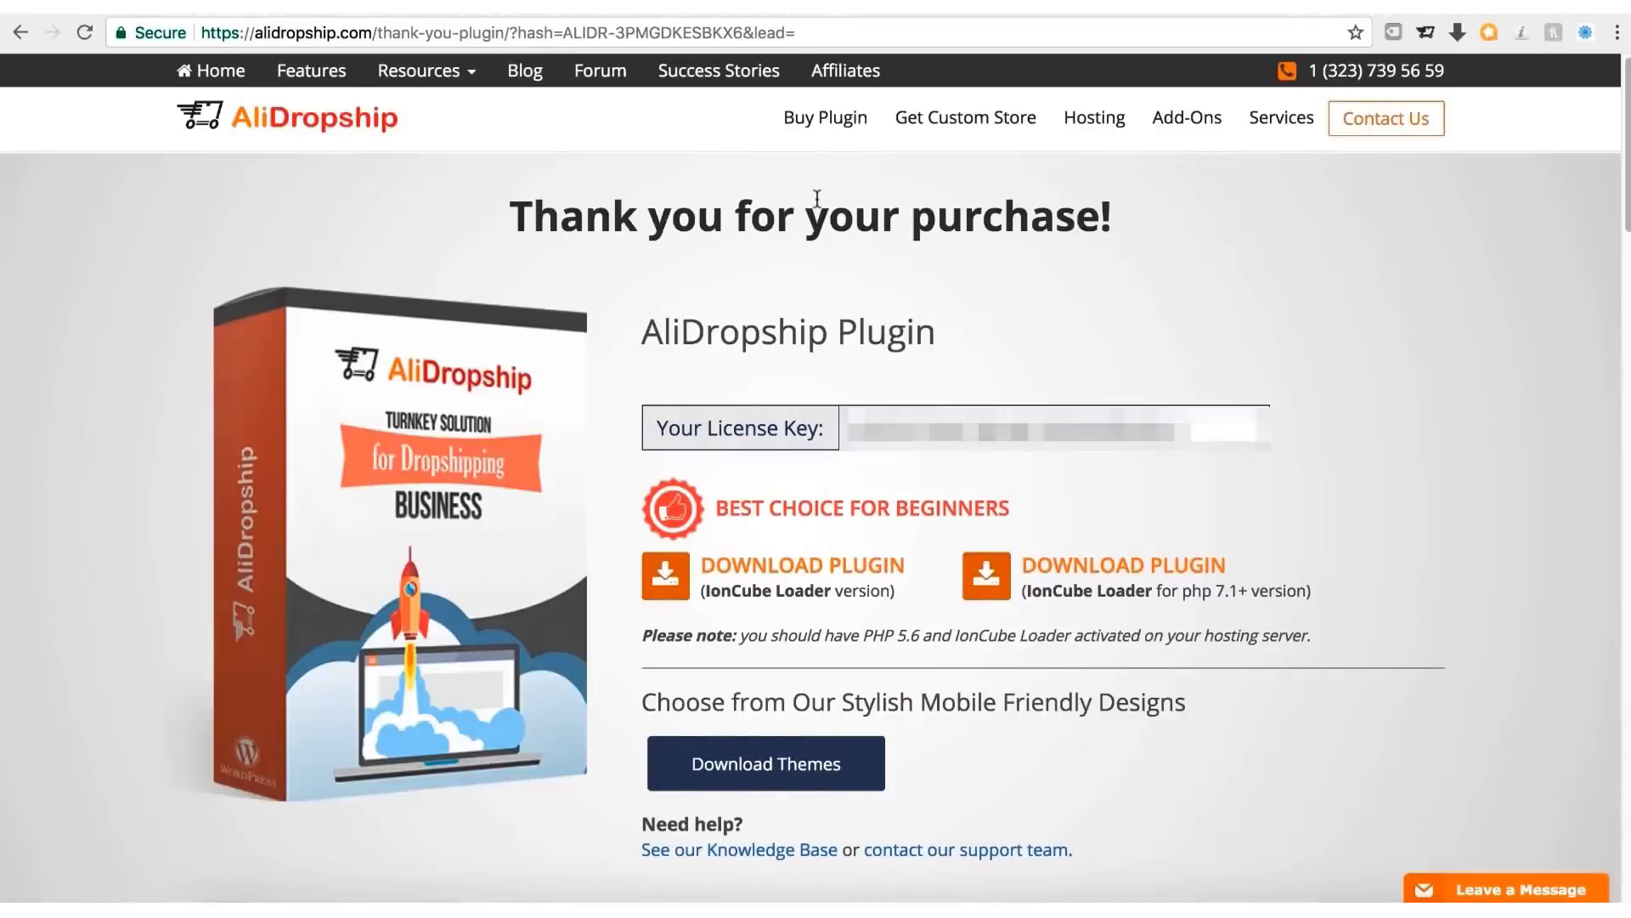
scroll(911, 352, down, 1)
scroll(913, 353, down, 8)
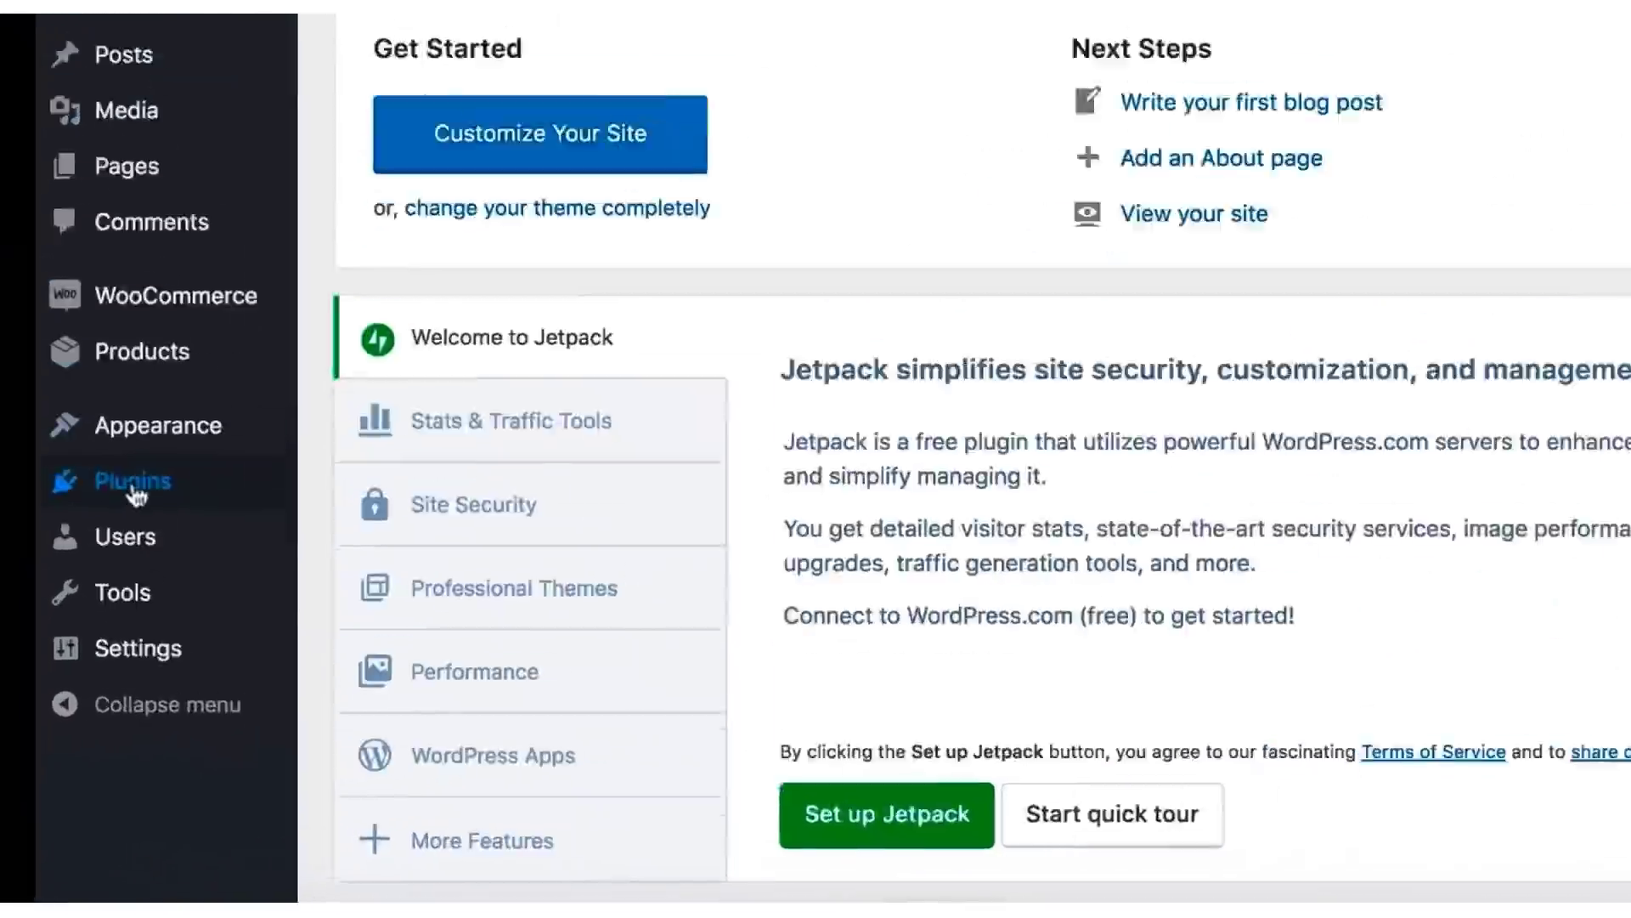
- Upload alidswoo_ion.zip from the Desktop as a new plugin and install it
mouse_move(71, 602)
click(218, 340)
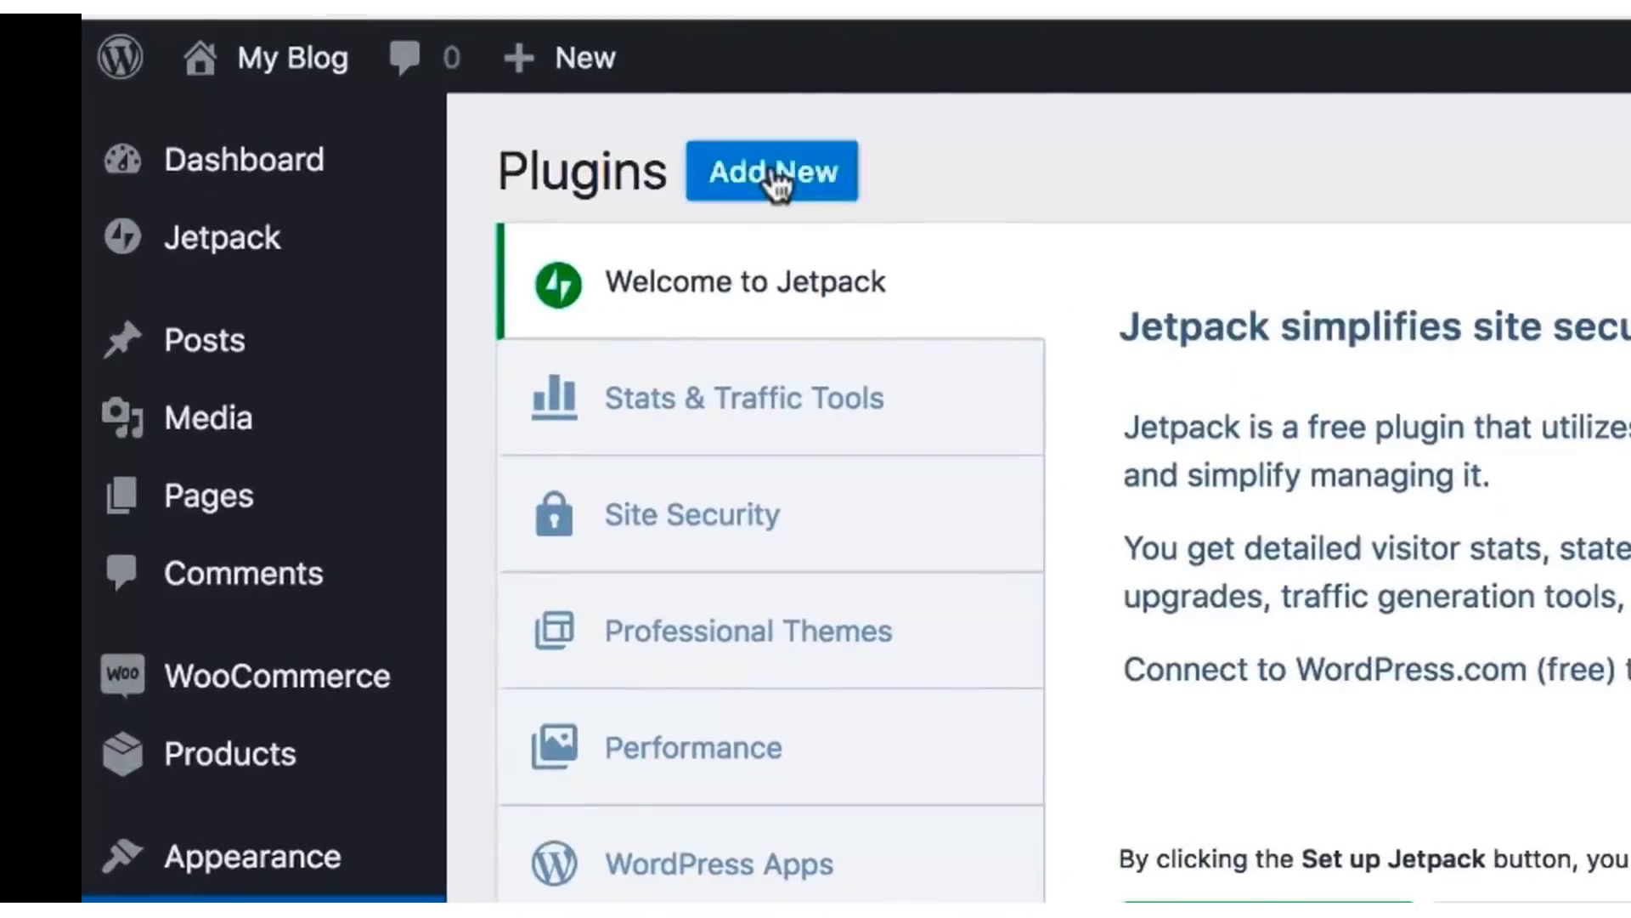
click(351, 131)
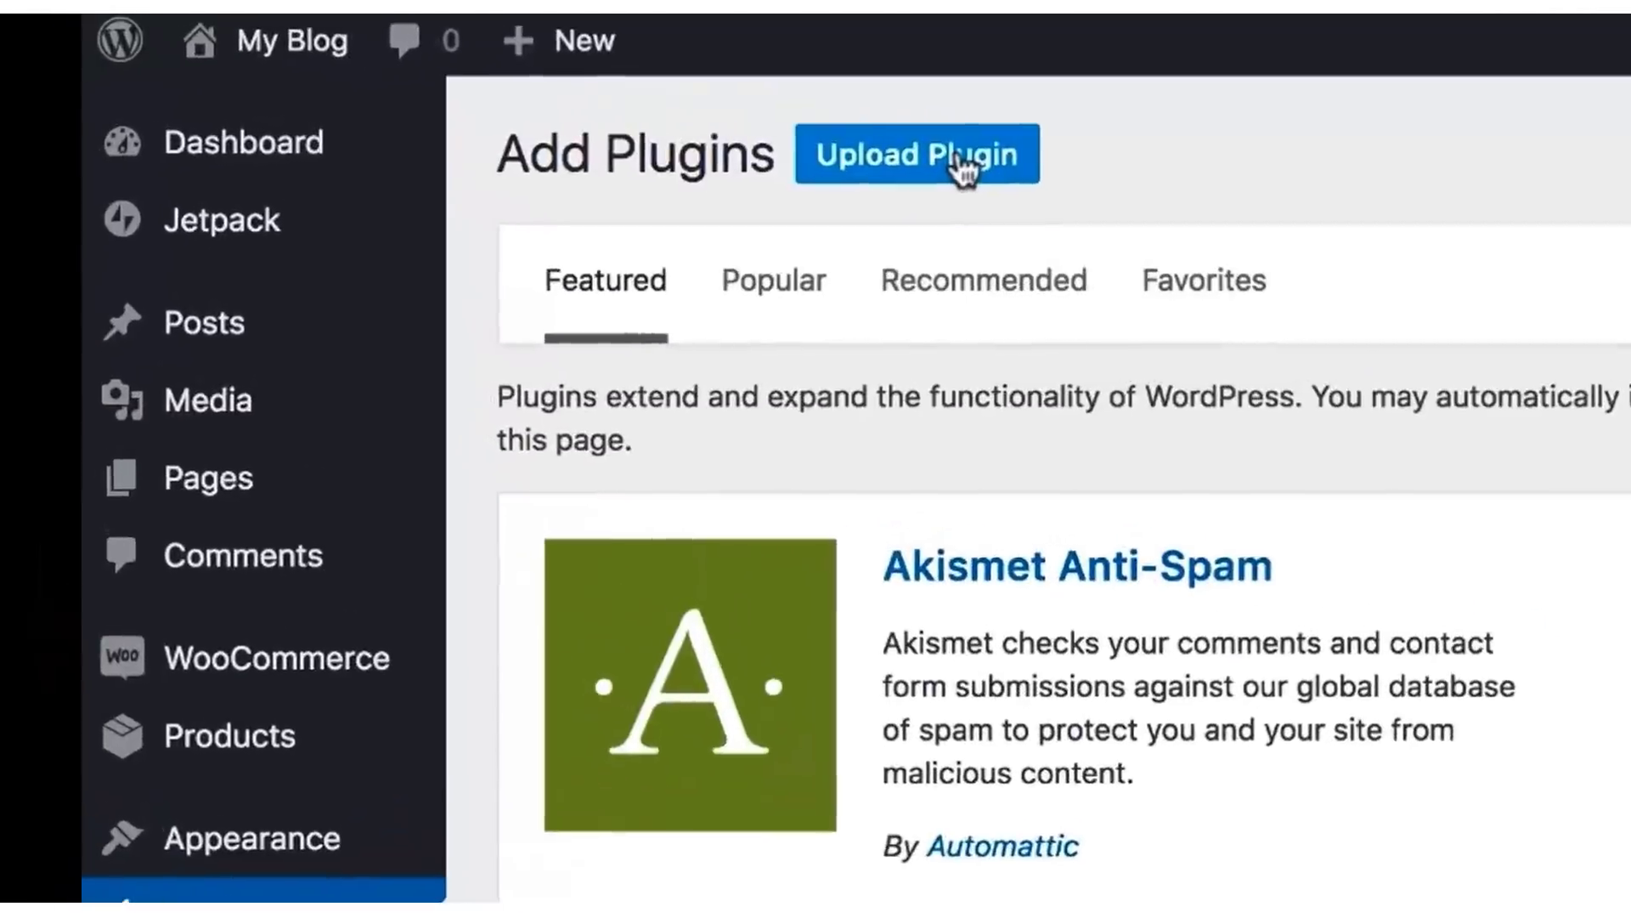
click(679, 151)
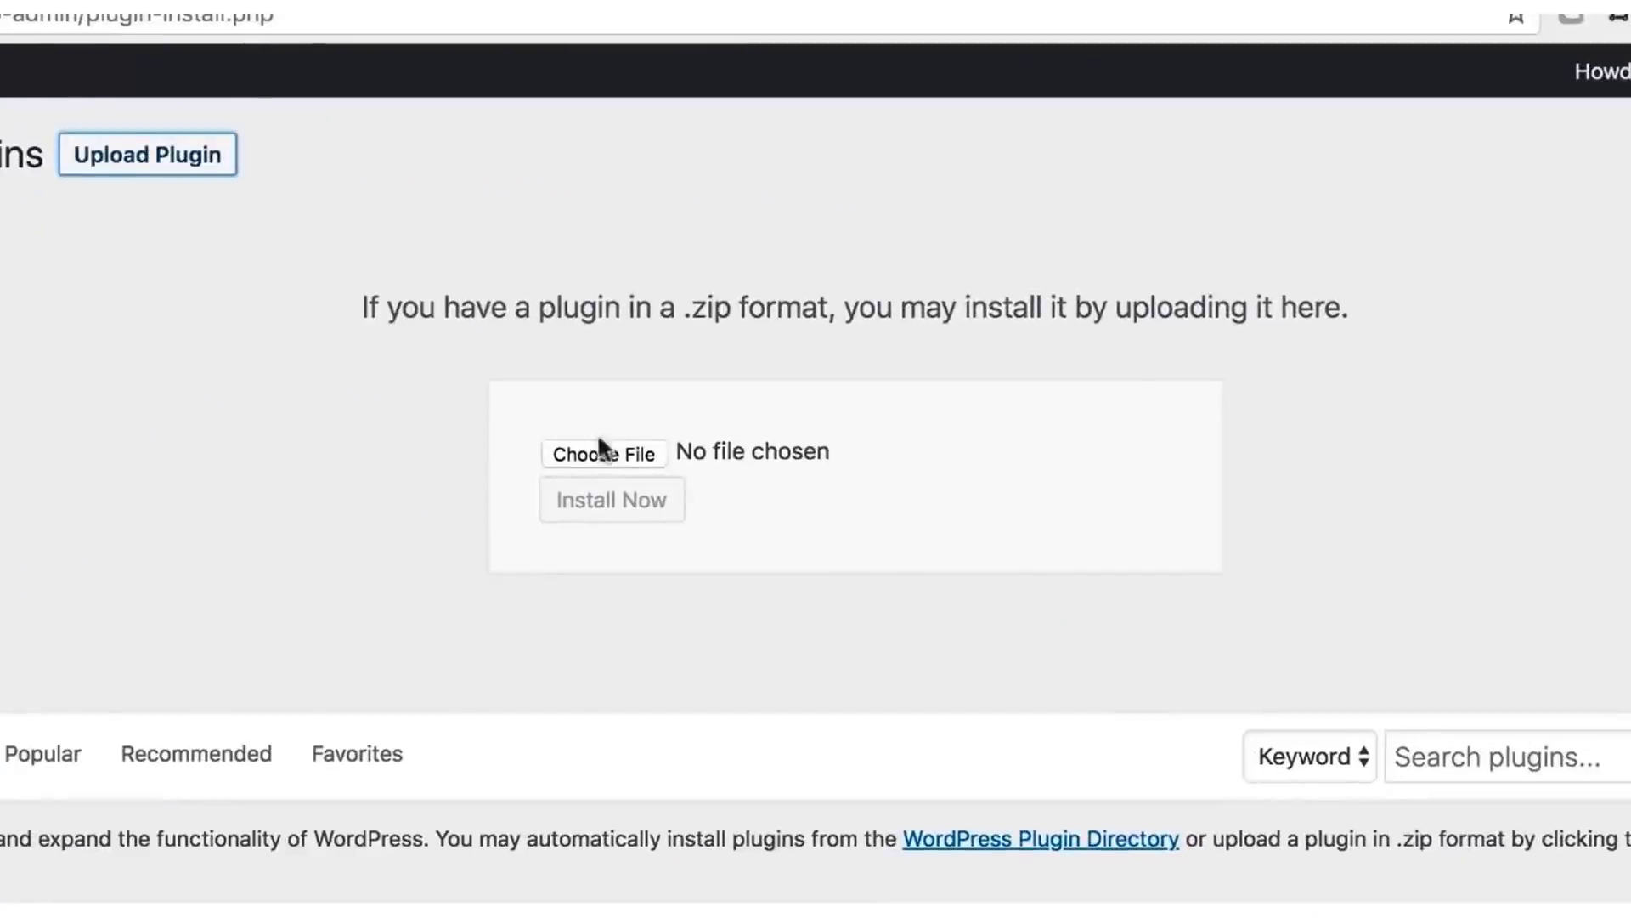
click(776, 347)
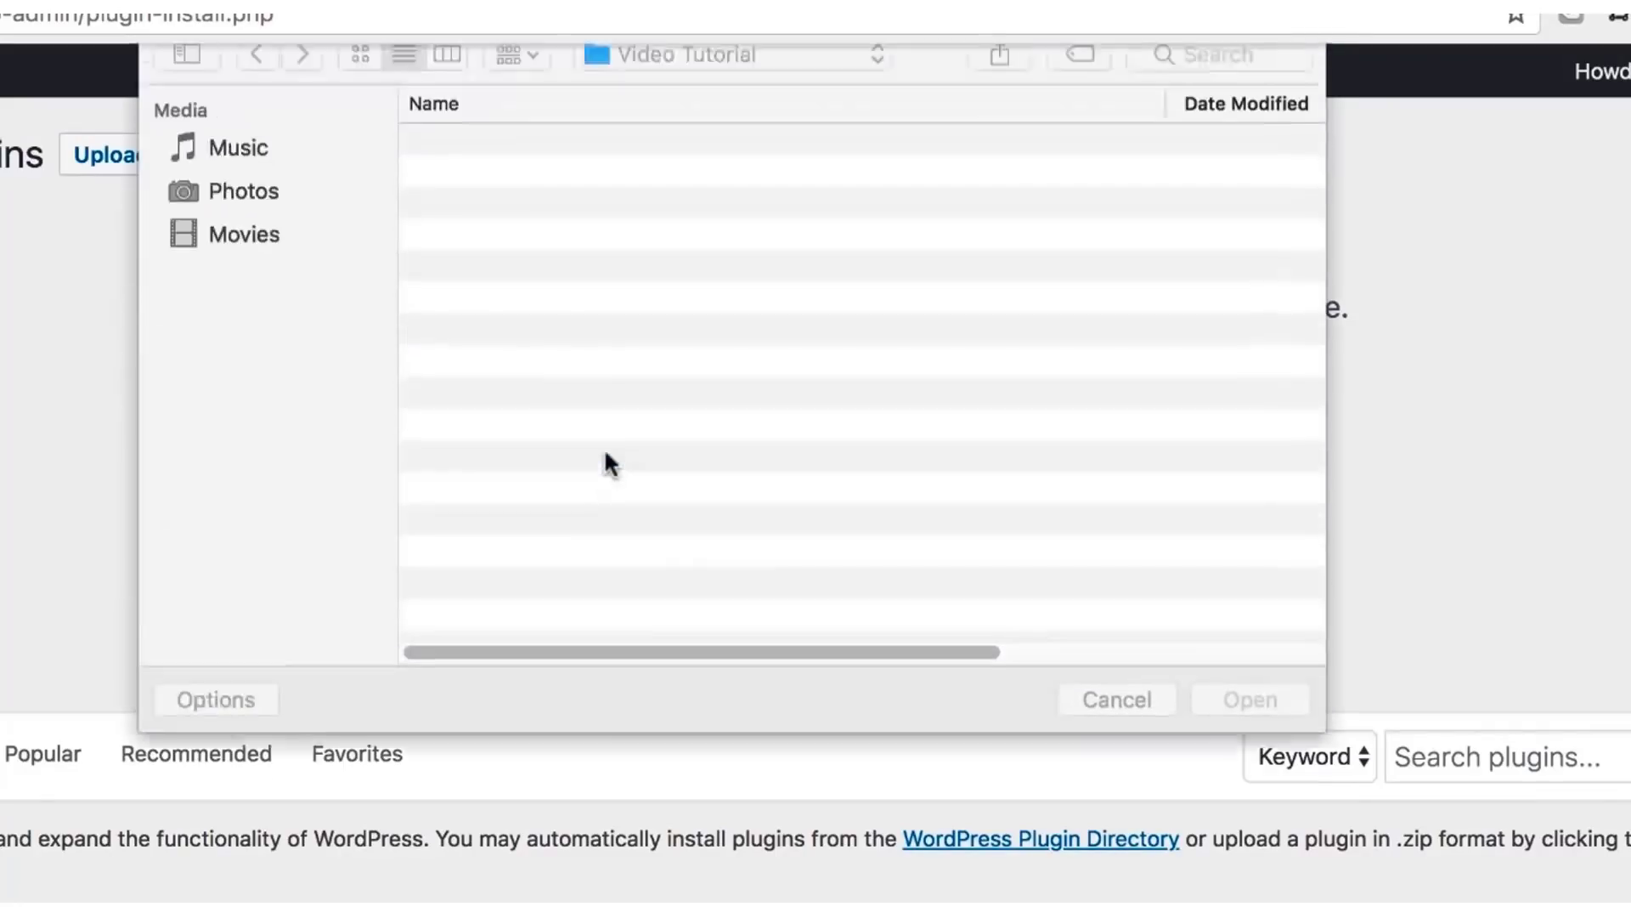
click(277, 299)
click(517, 196)
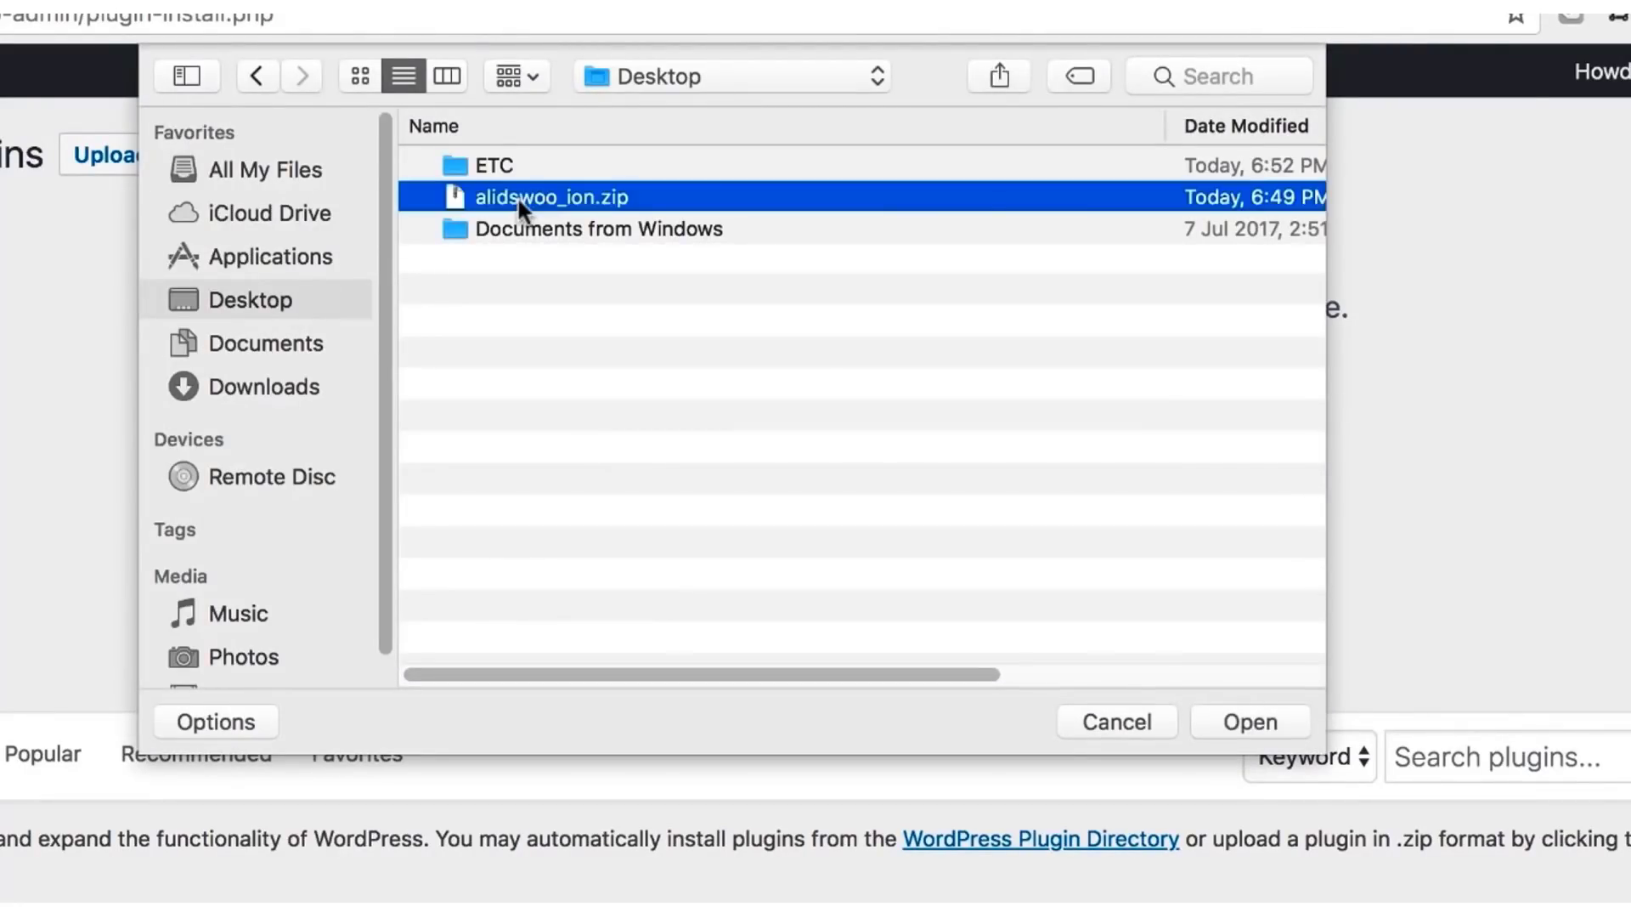
click(1234, 724)
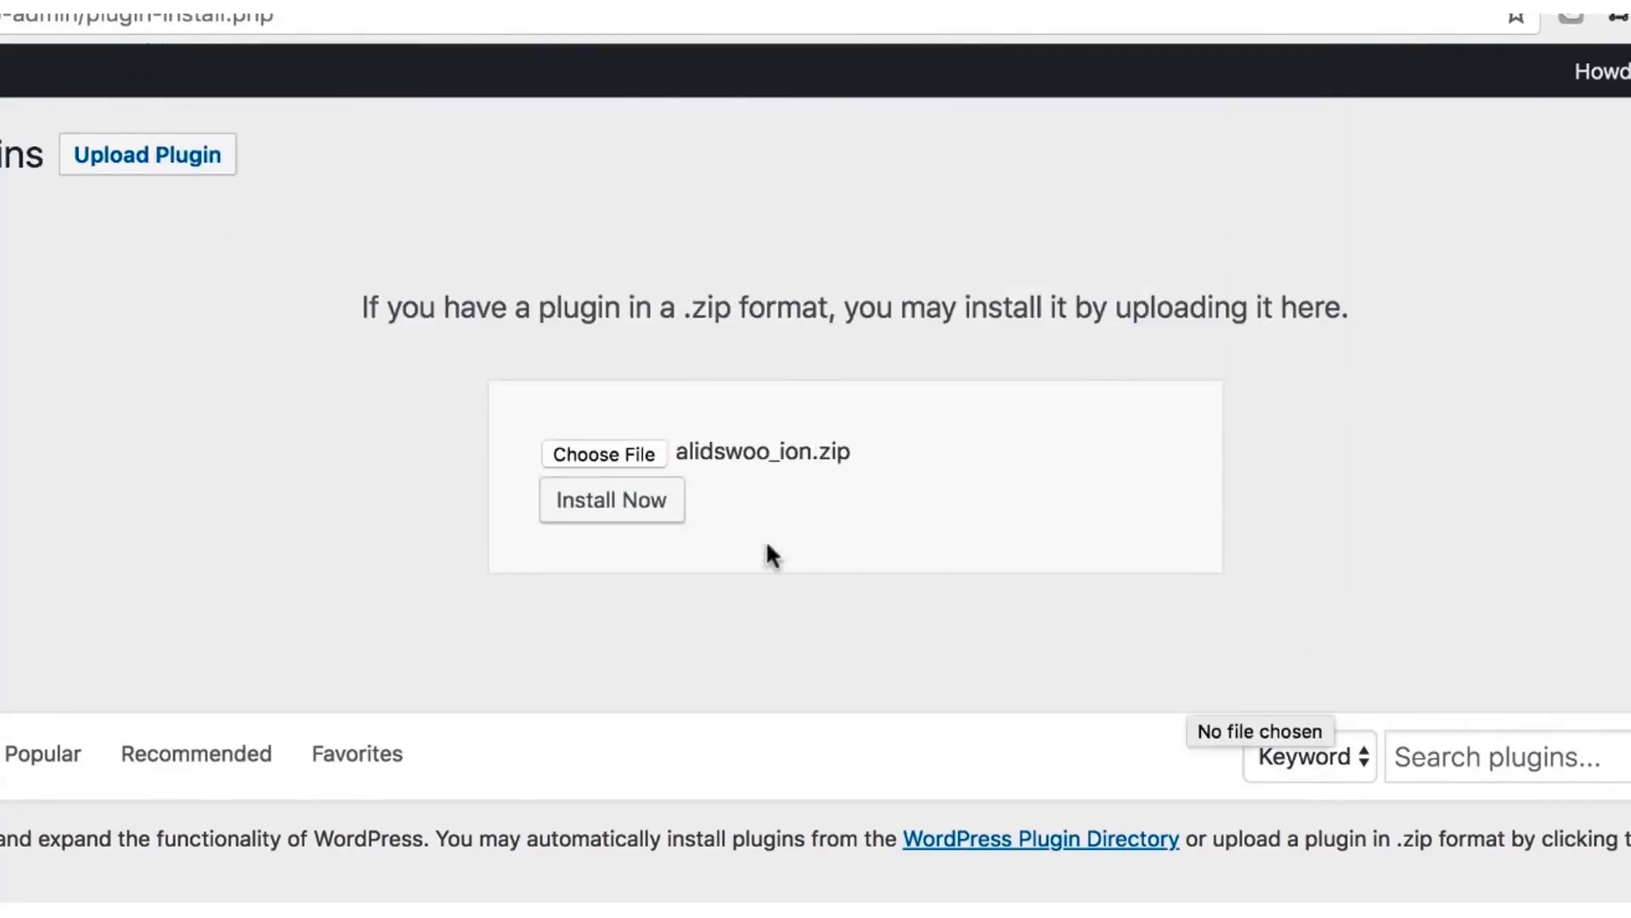
click(631, 510)
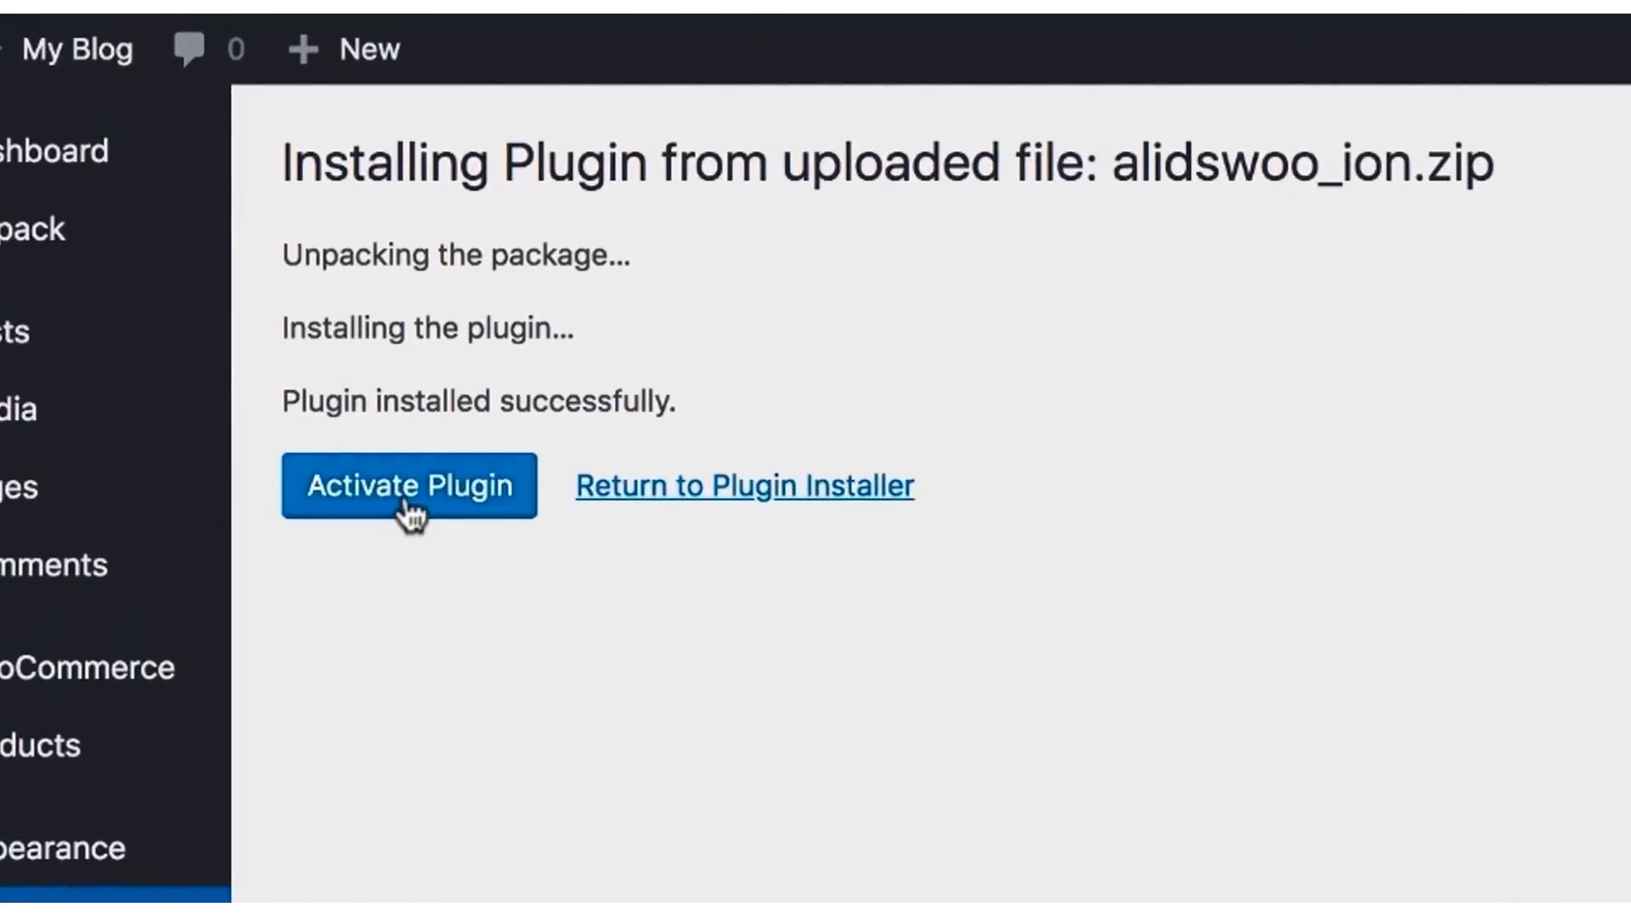
- Activate AliDropship Woo and open its License settings page
click(408, 491)
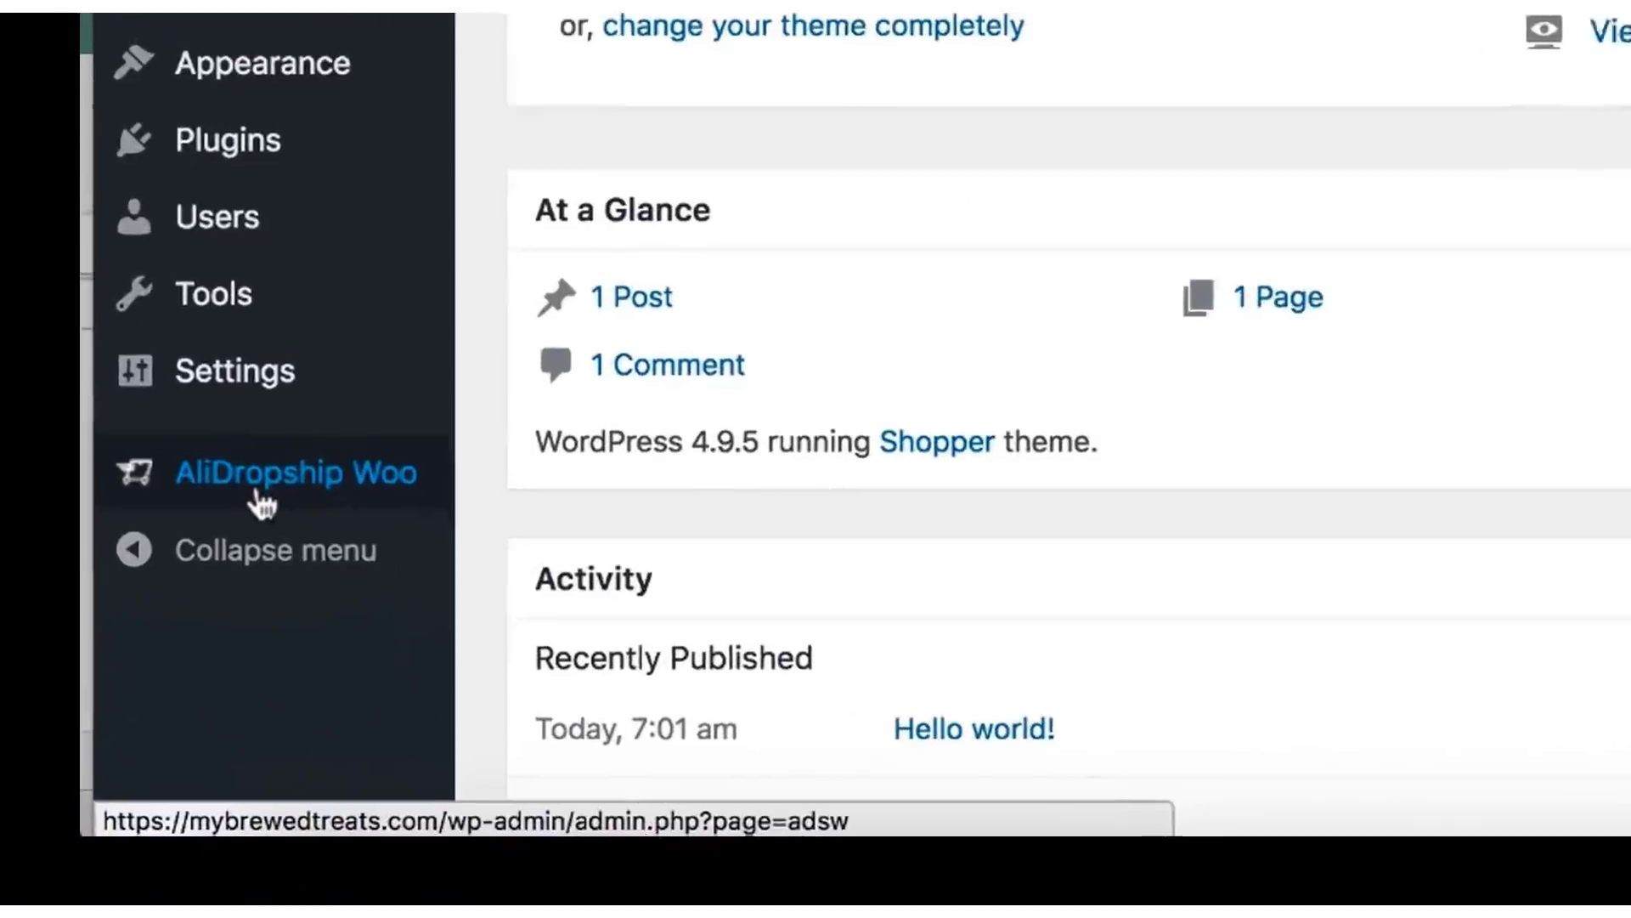
click(90, 724)
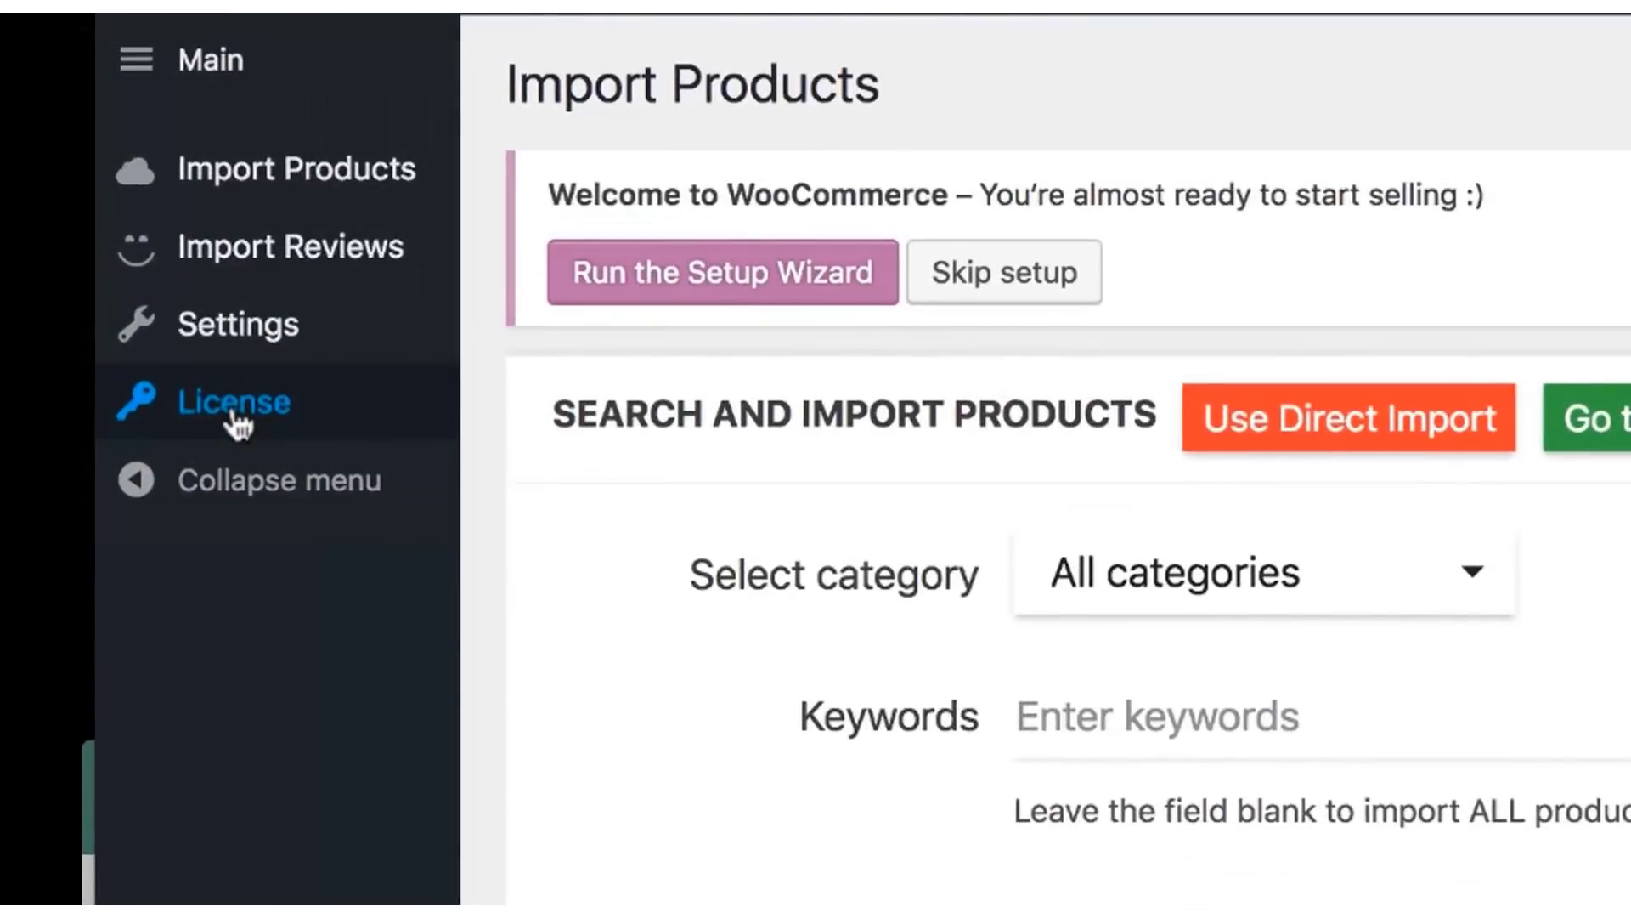
click(74, 288)
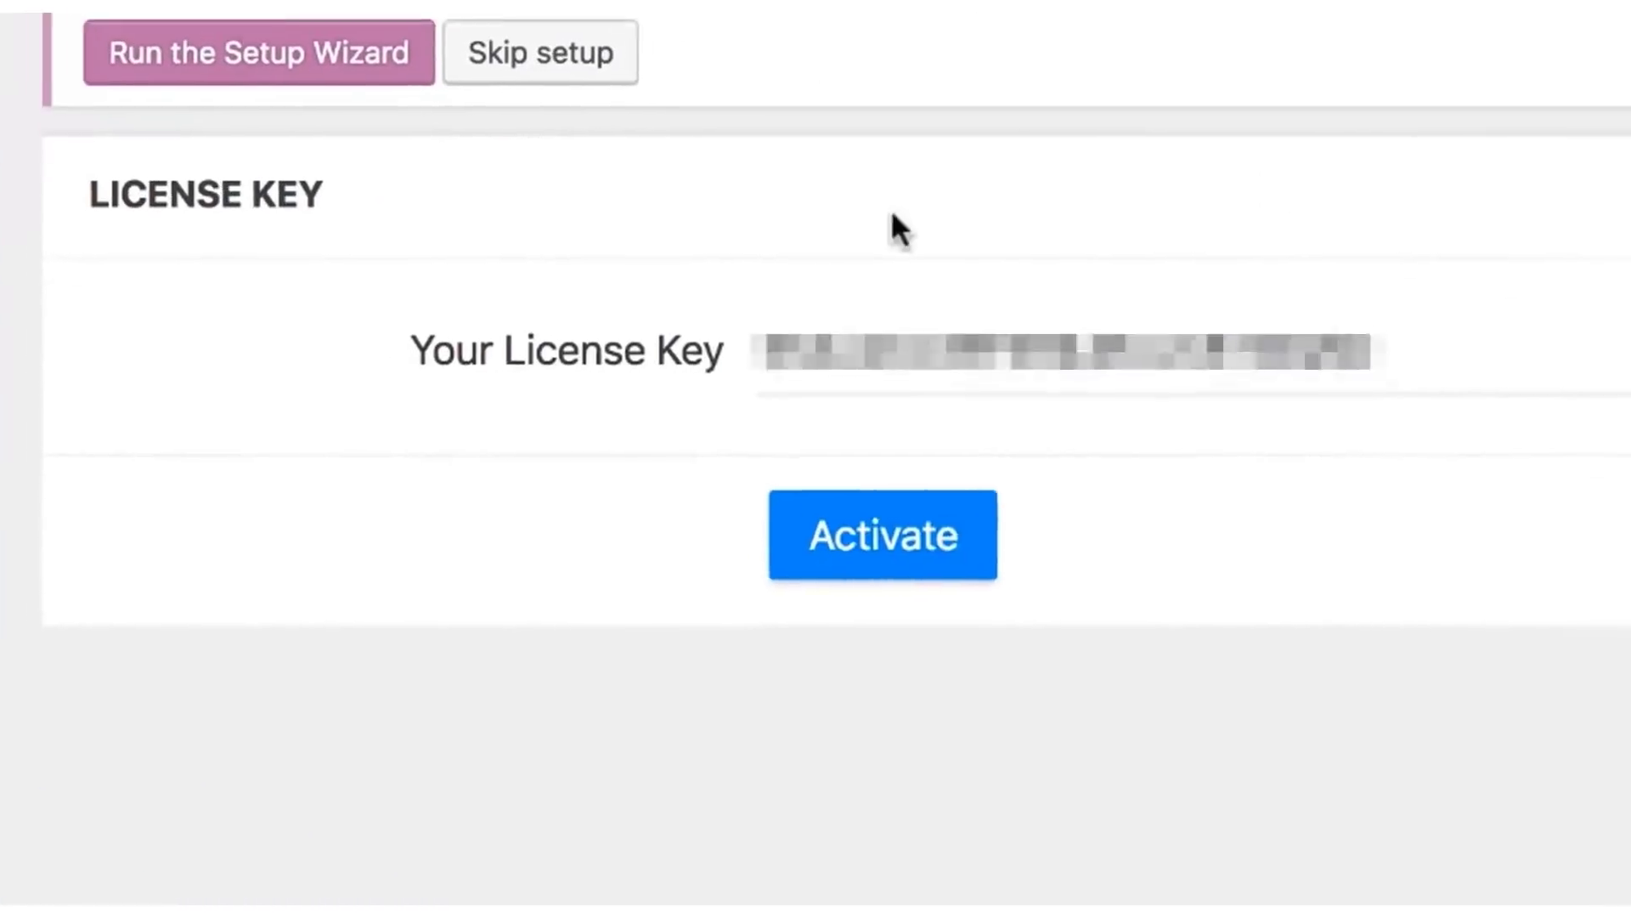
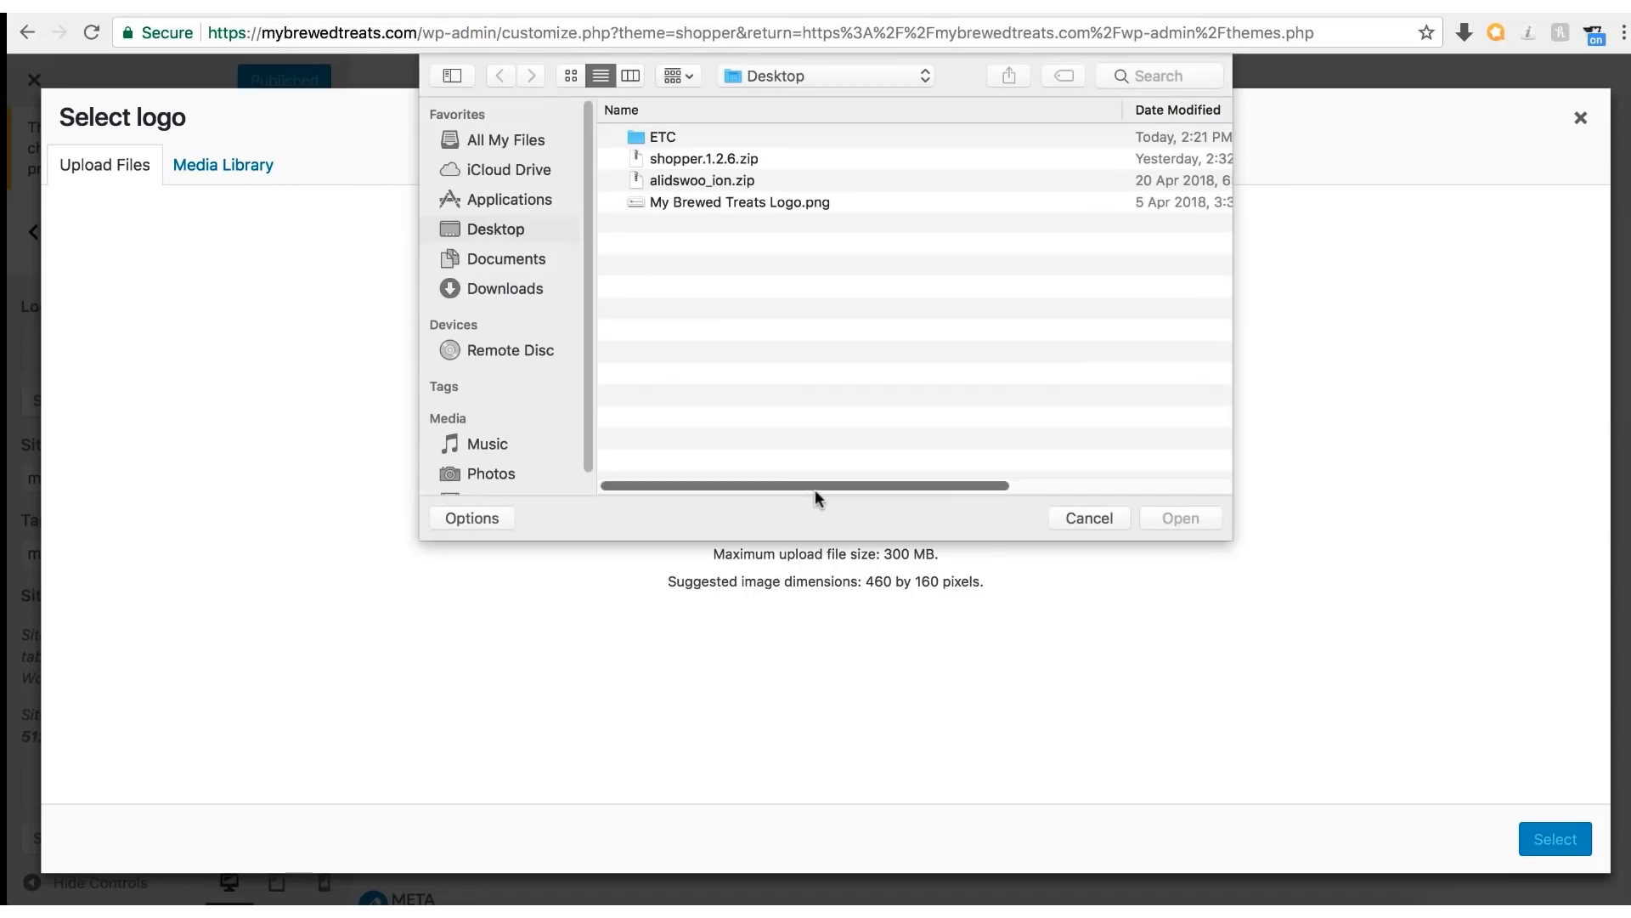
- Upload My Brewed Treats Logo.png and crop it to serve as the site logo
click(753, 204)
click(1167, 517)
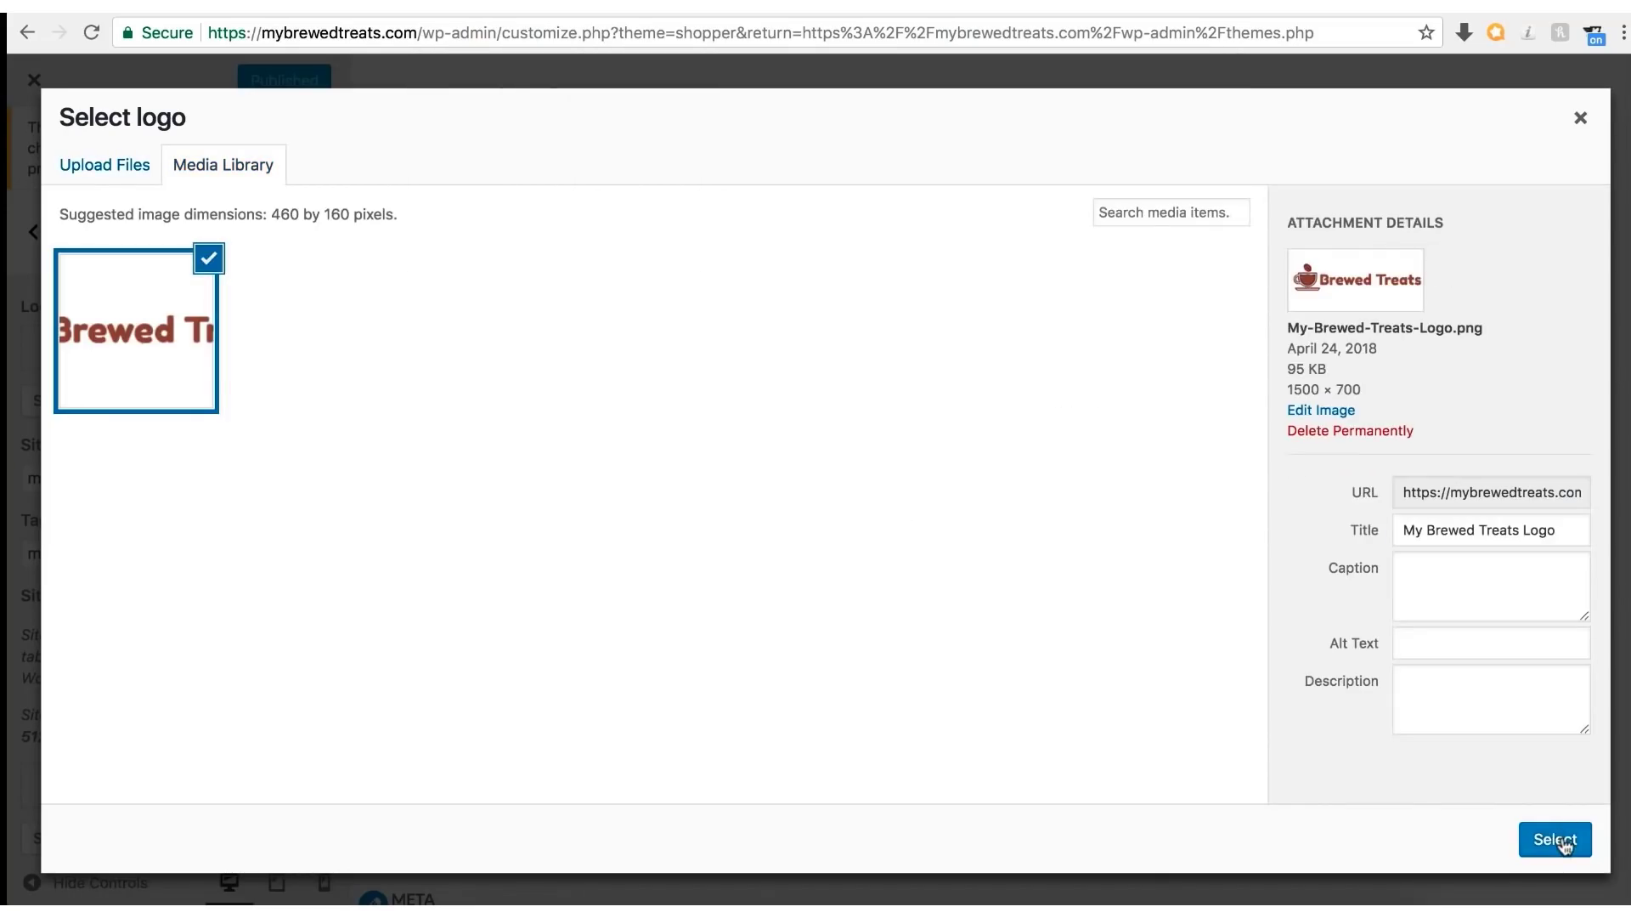
click(1561, 841)
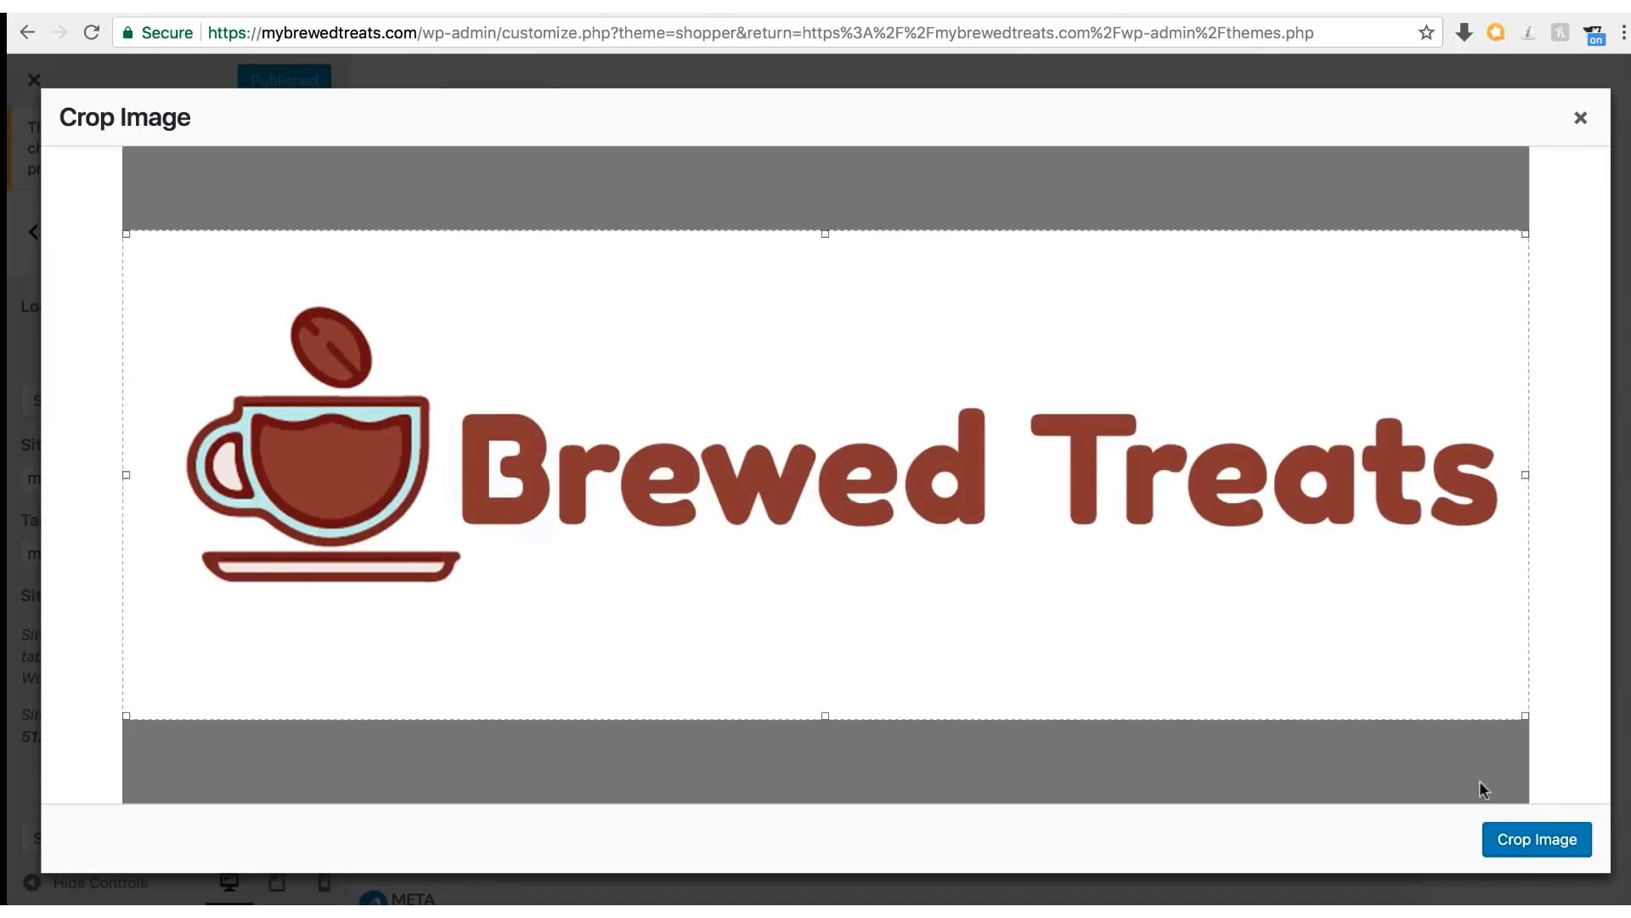
click(1516, 839)
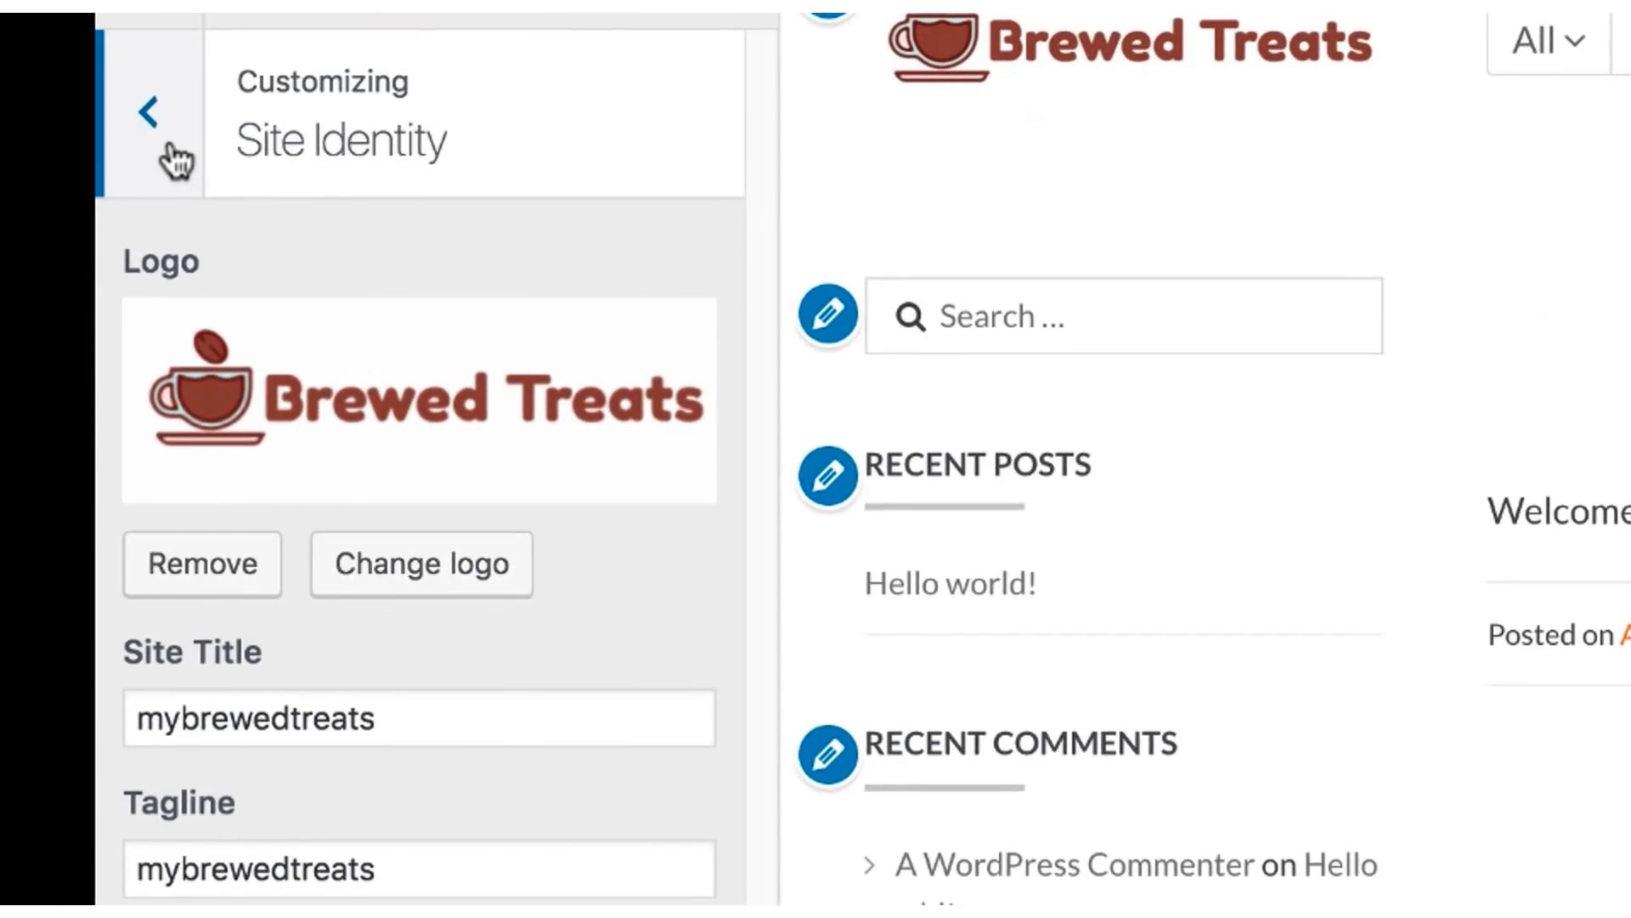
- Set the Link / accent color to brown #9e4824 under Color and publish it
click(169, 151)
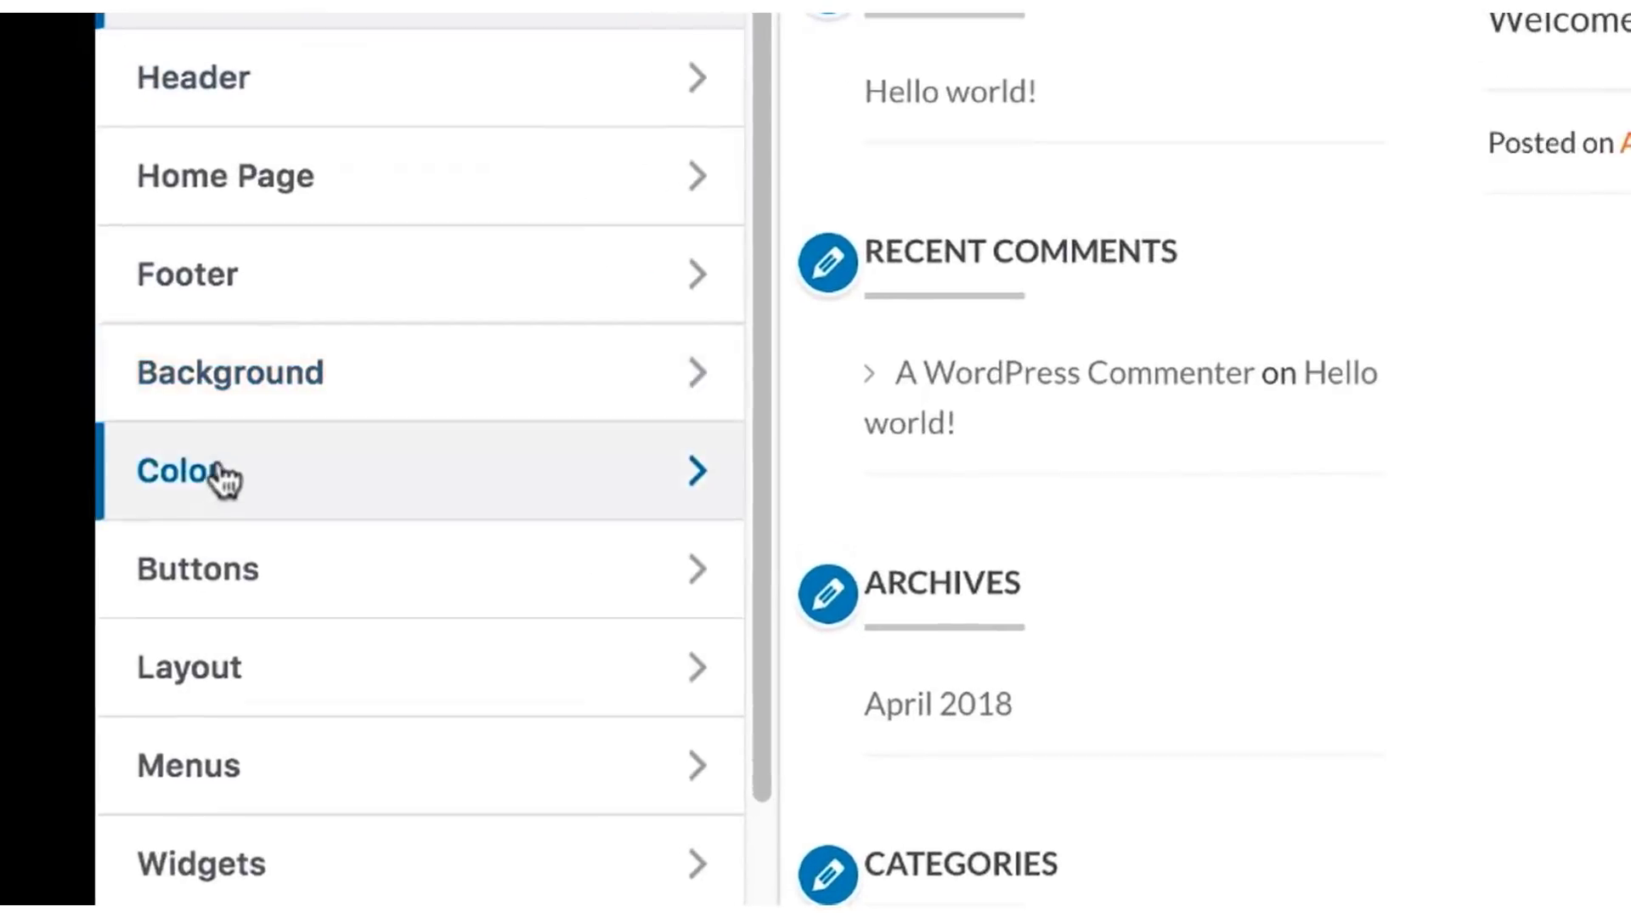
click(81, 561)
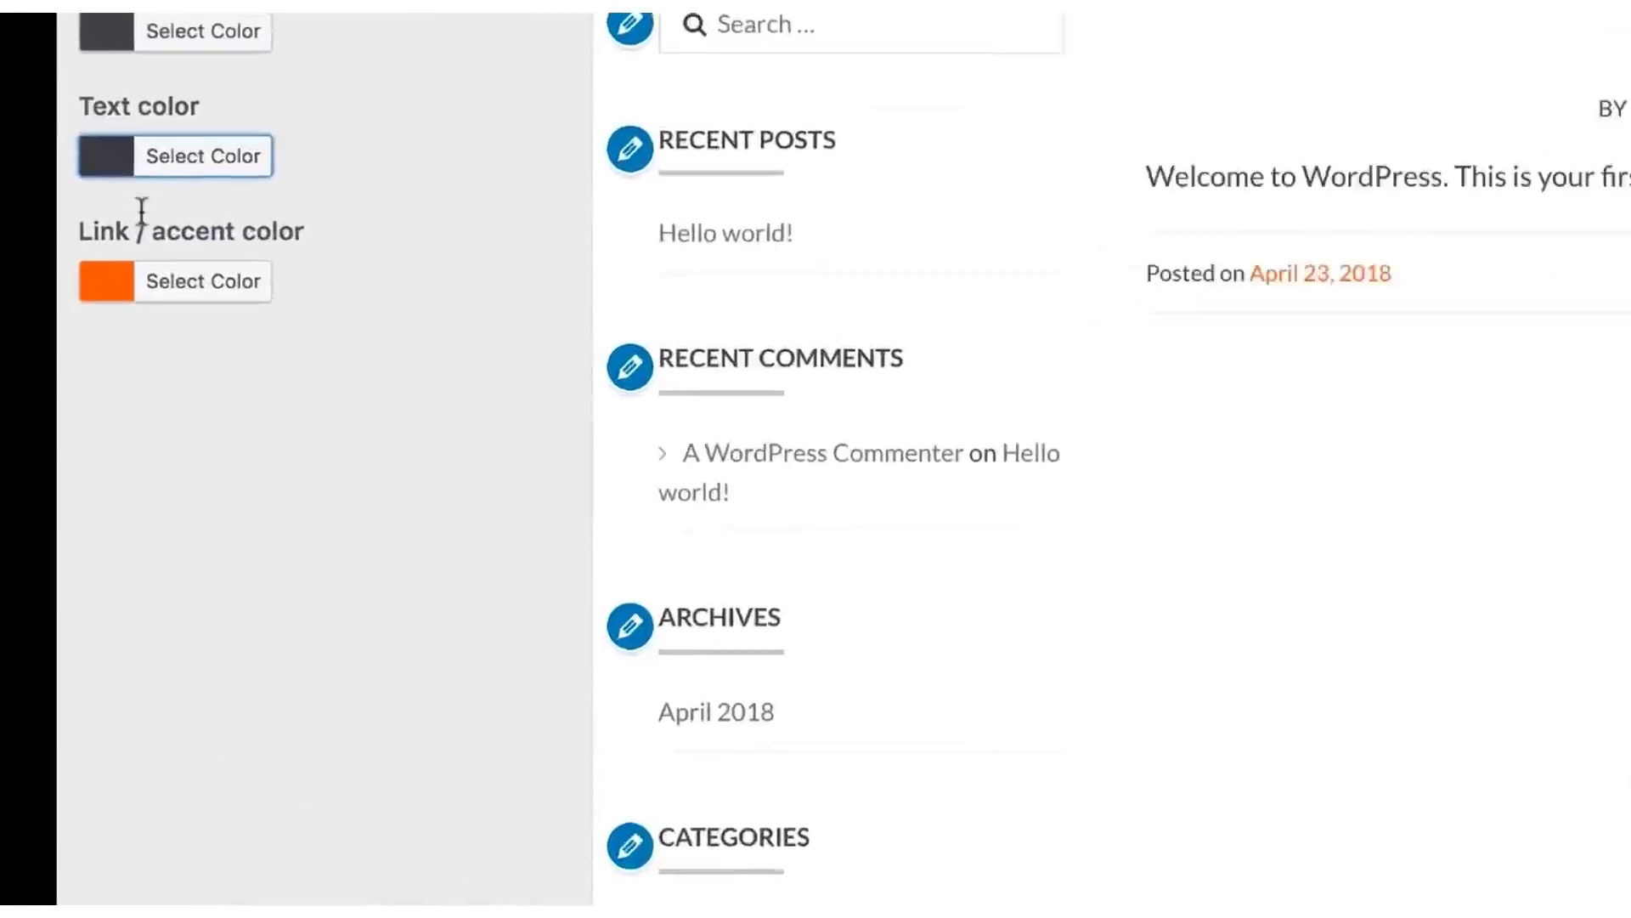
click(52, 415)
click(196, 408)
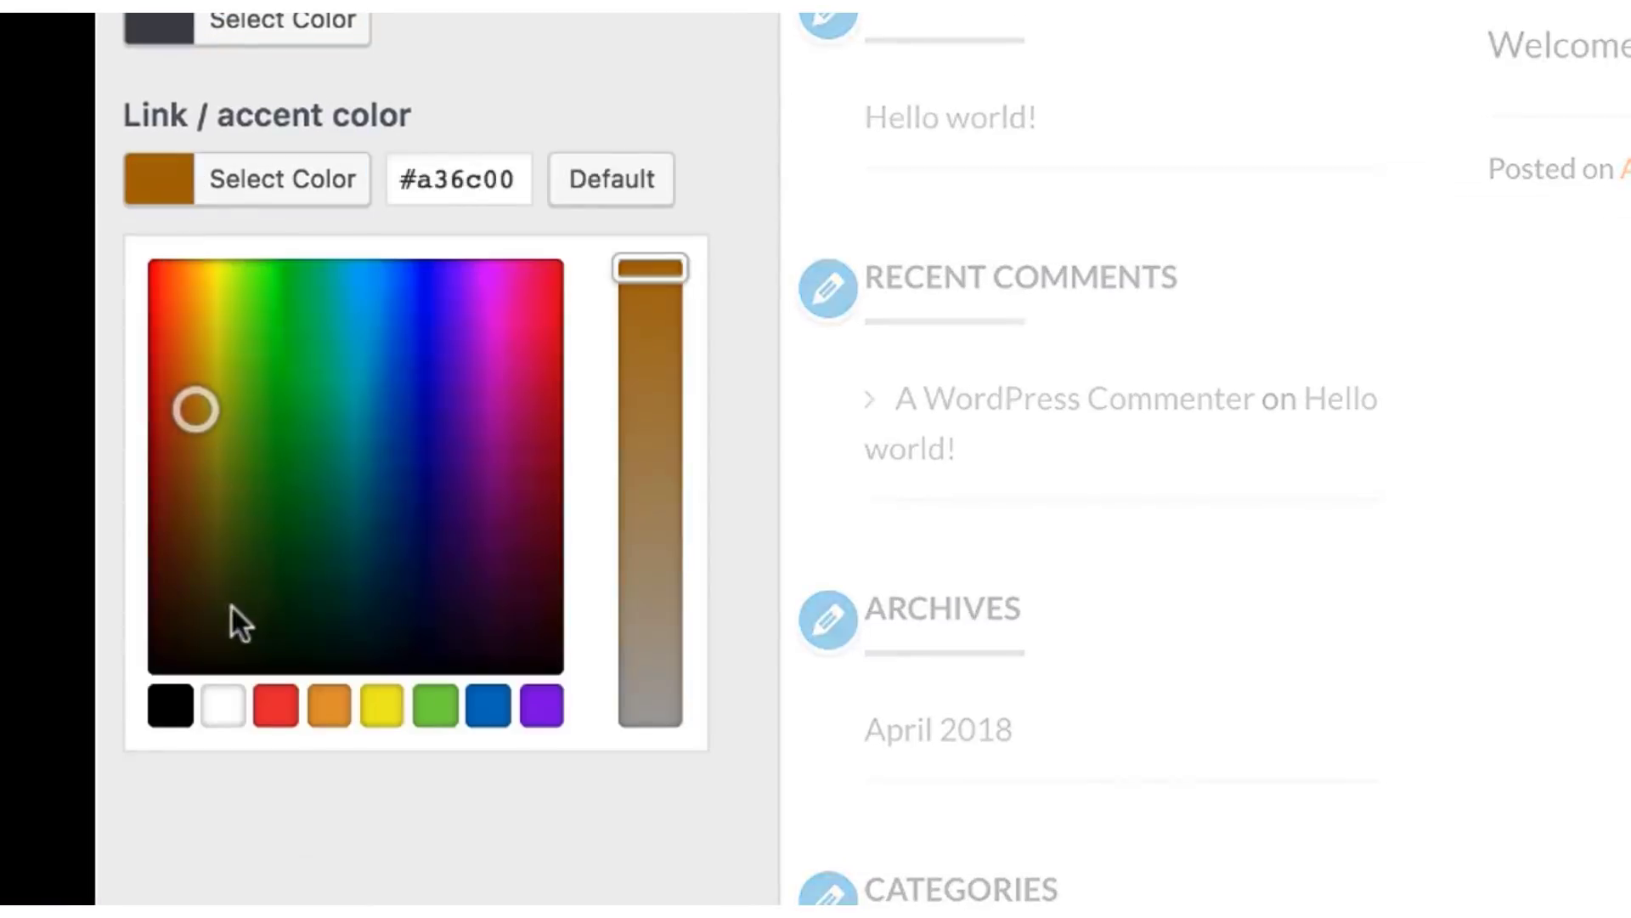
click(329, 707)
click(172, 381)
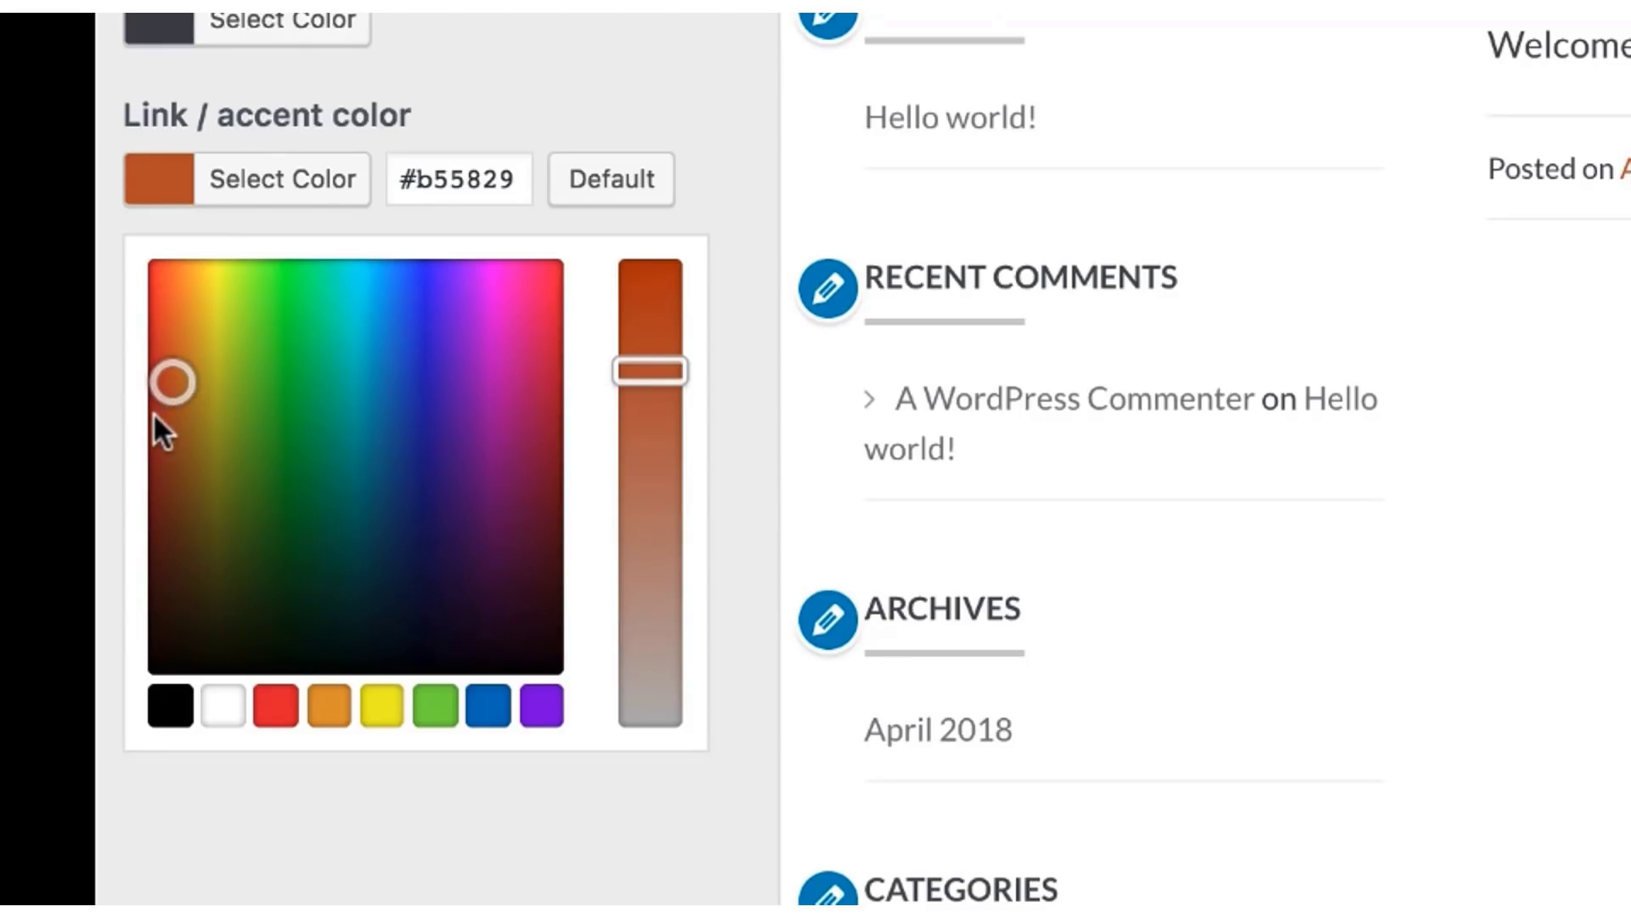
click(169, 415)
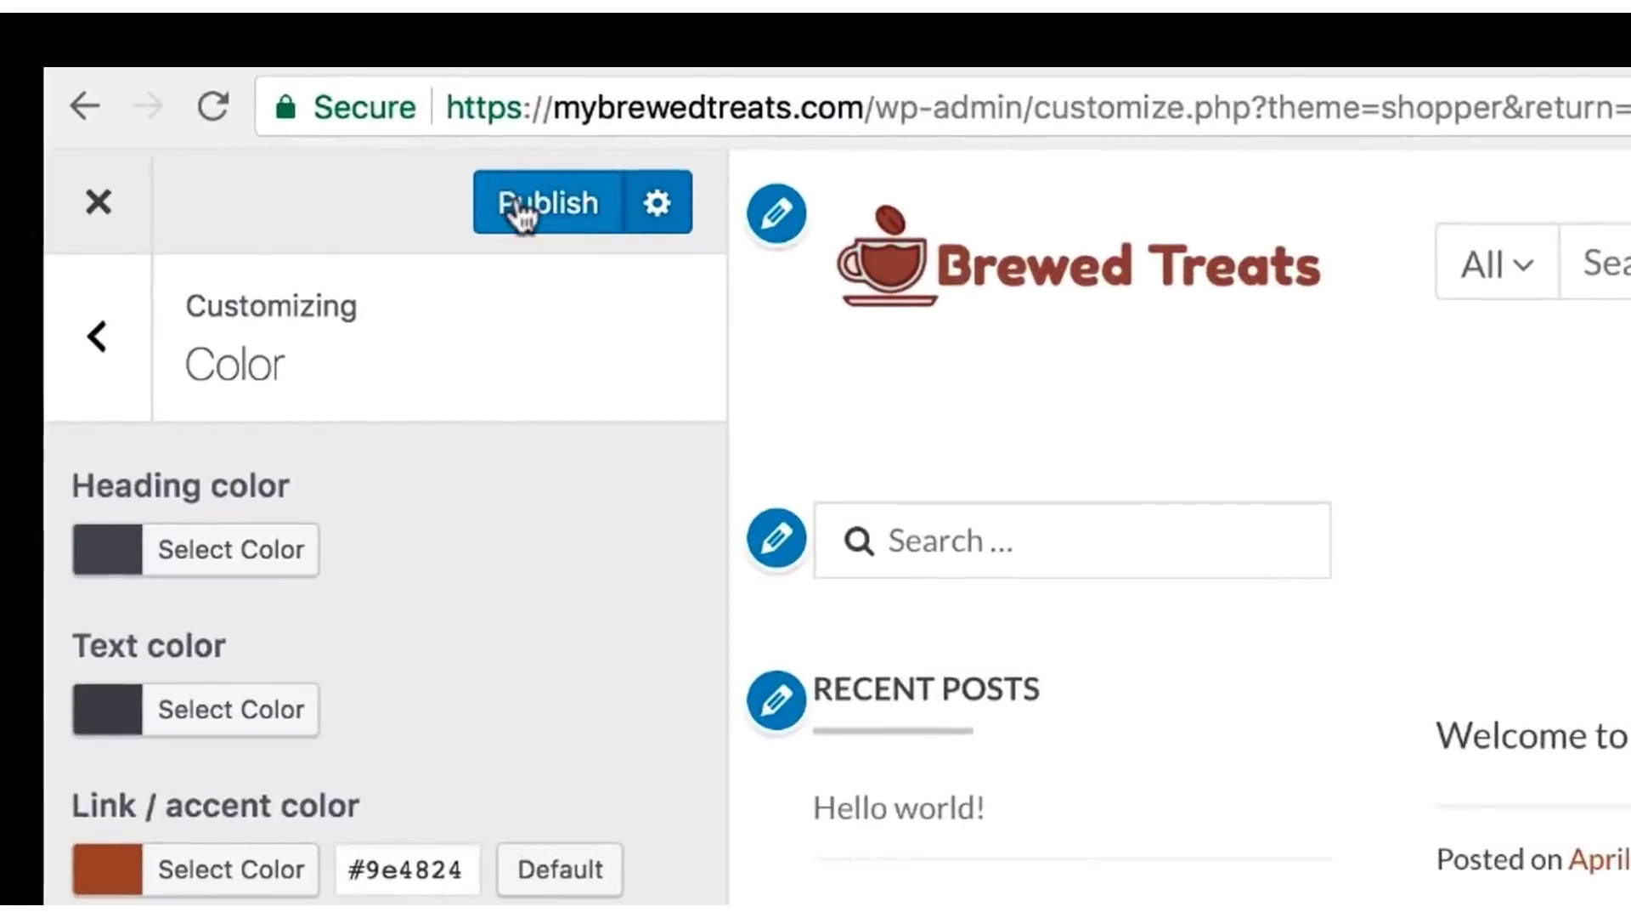
click(244, 81)
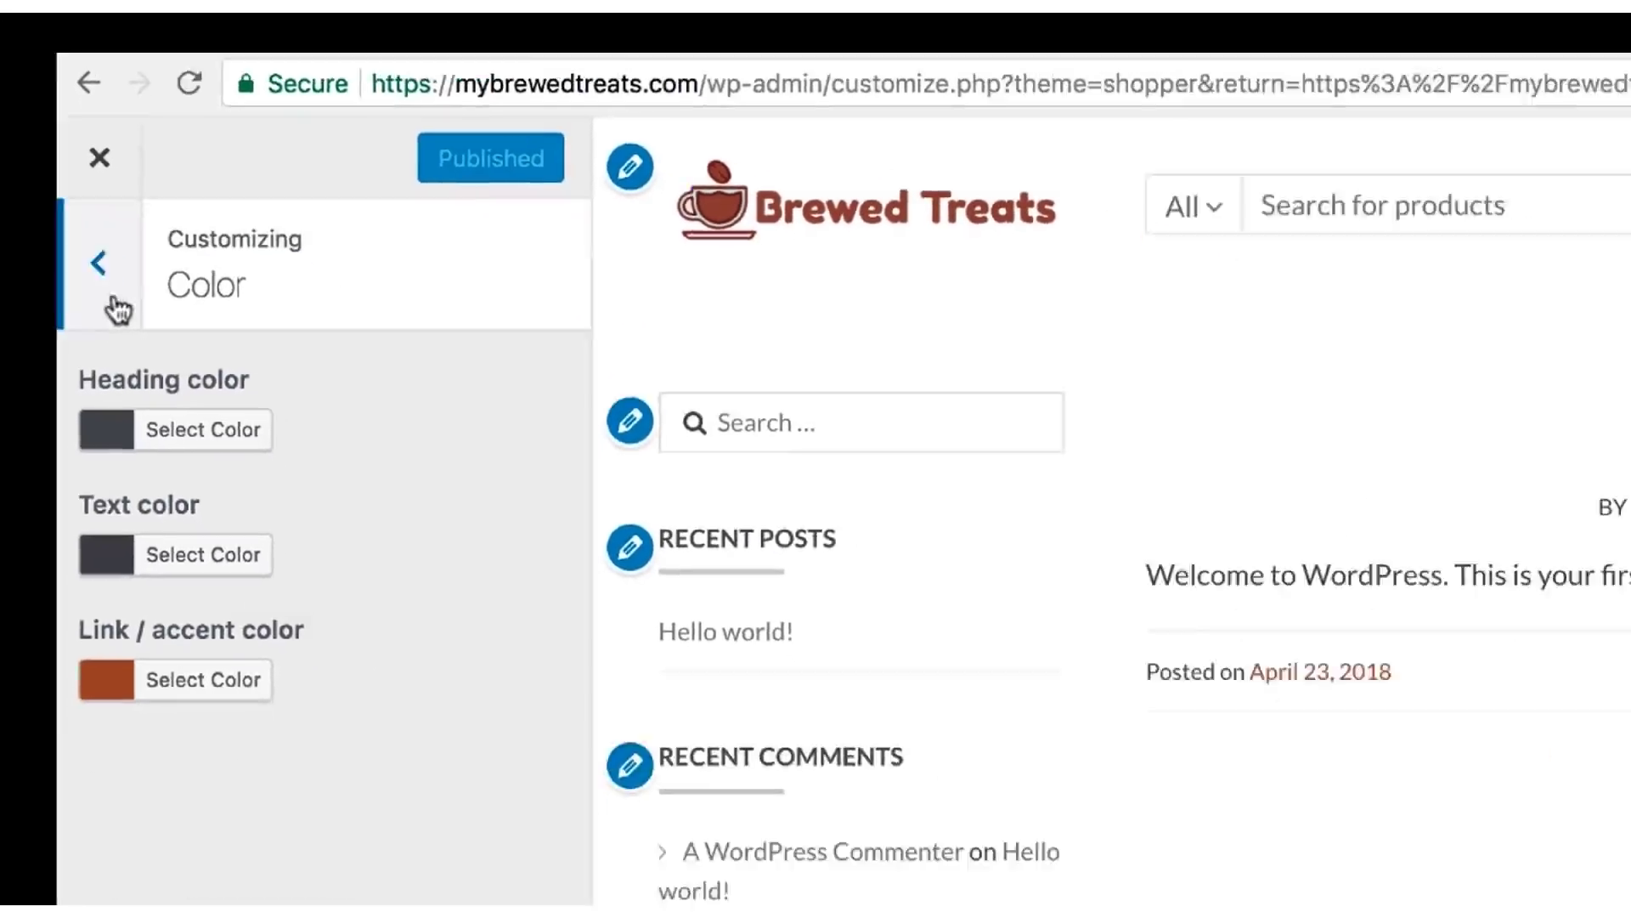
click(169, 399)
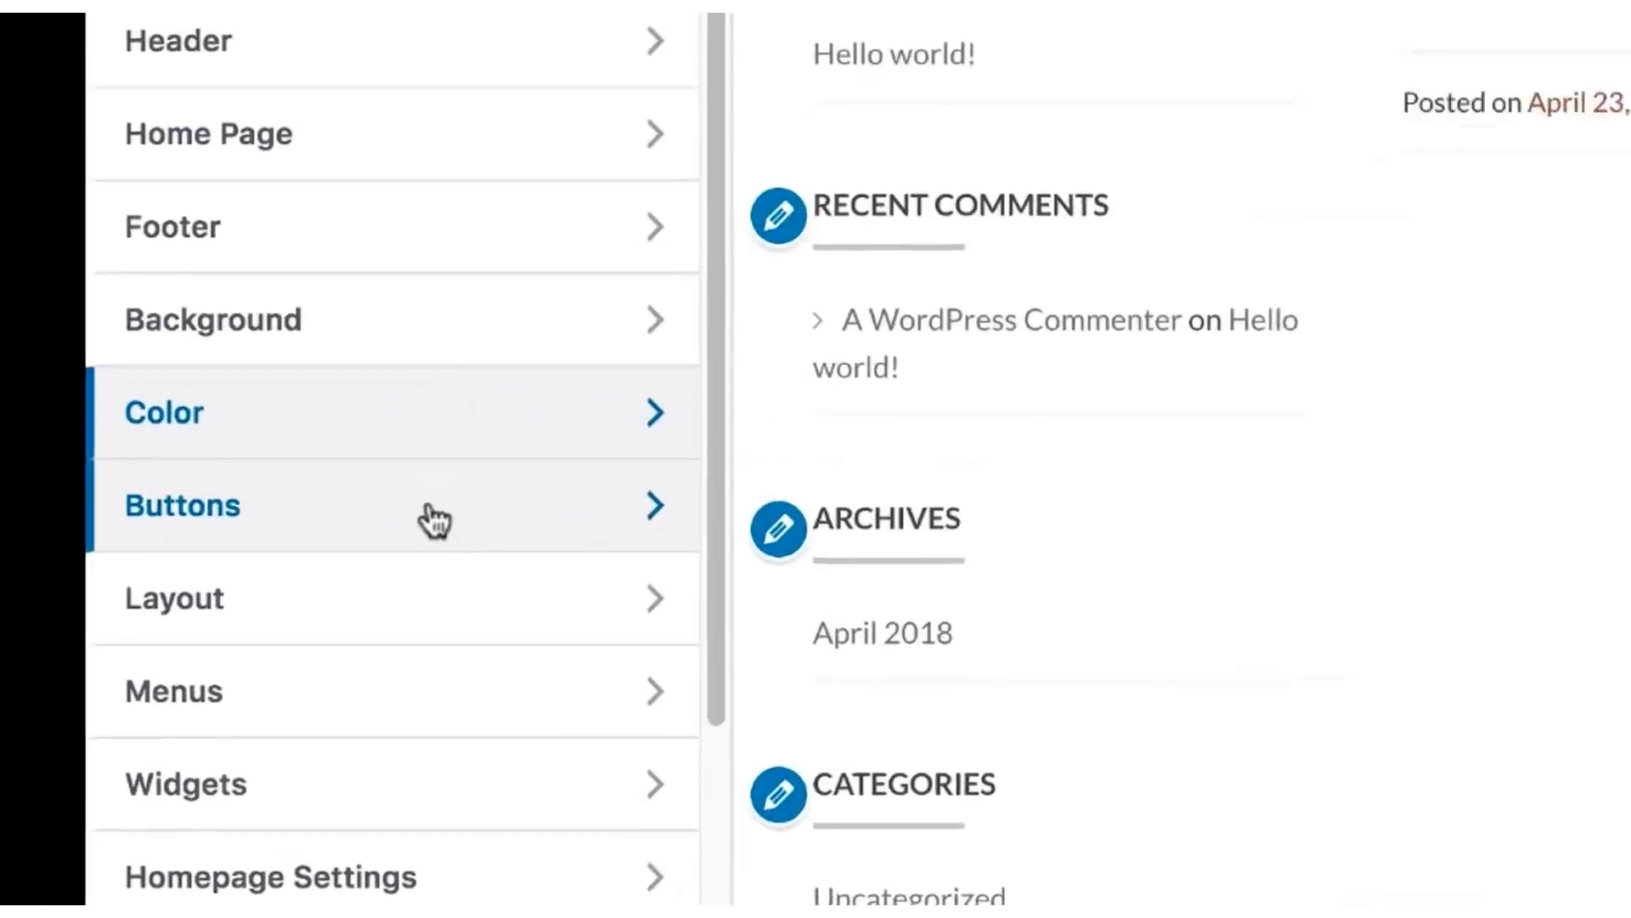
- Replace the button background #ff6600 with pasted #9e4824 and publish the change
click(425, 524)
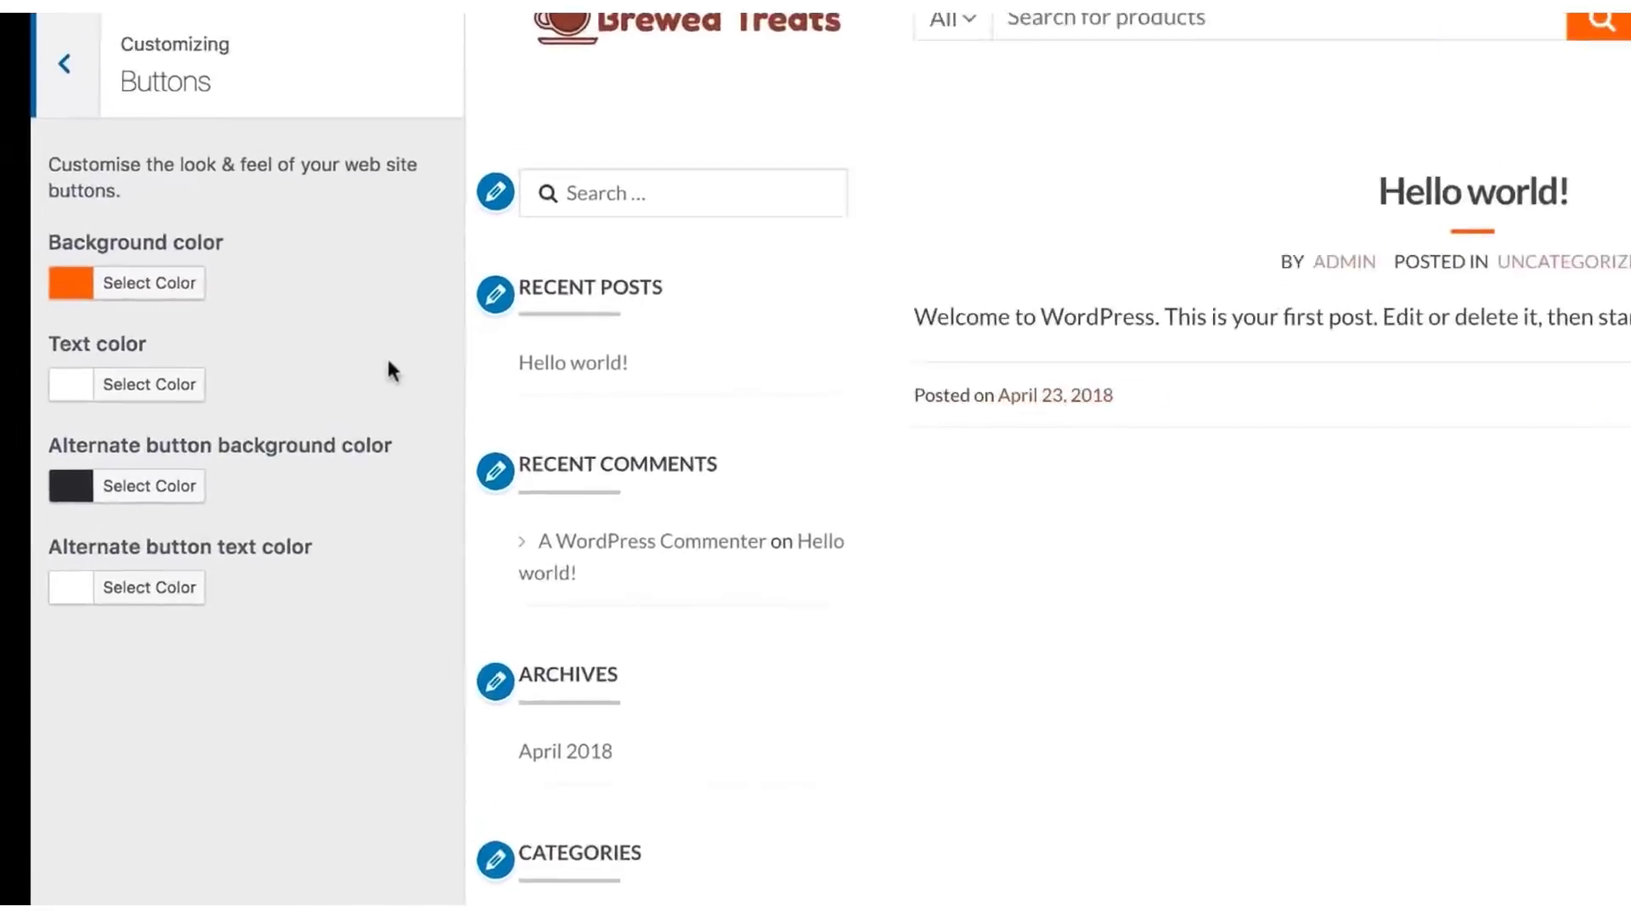
click(72, 290)
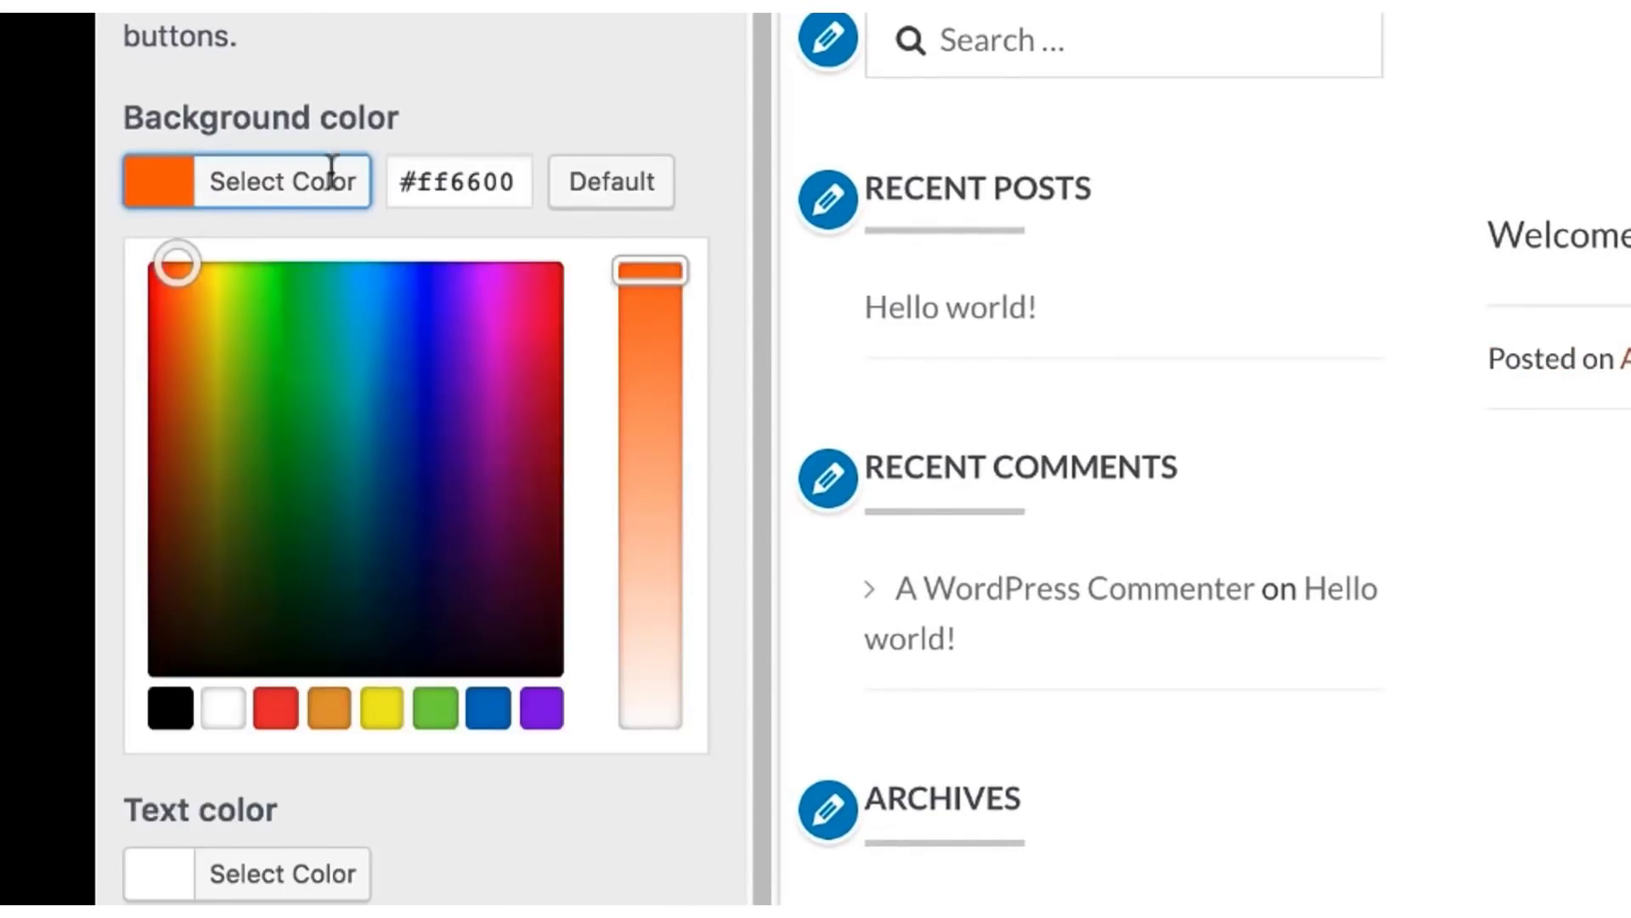
drag(528, 194, 357, 188)
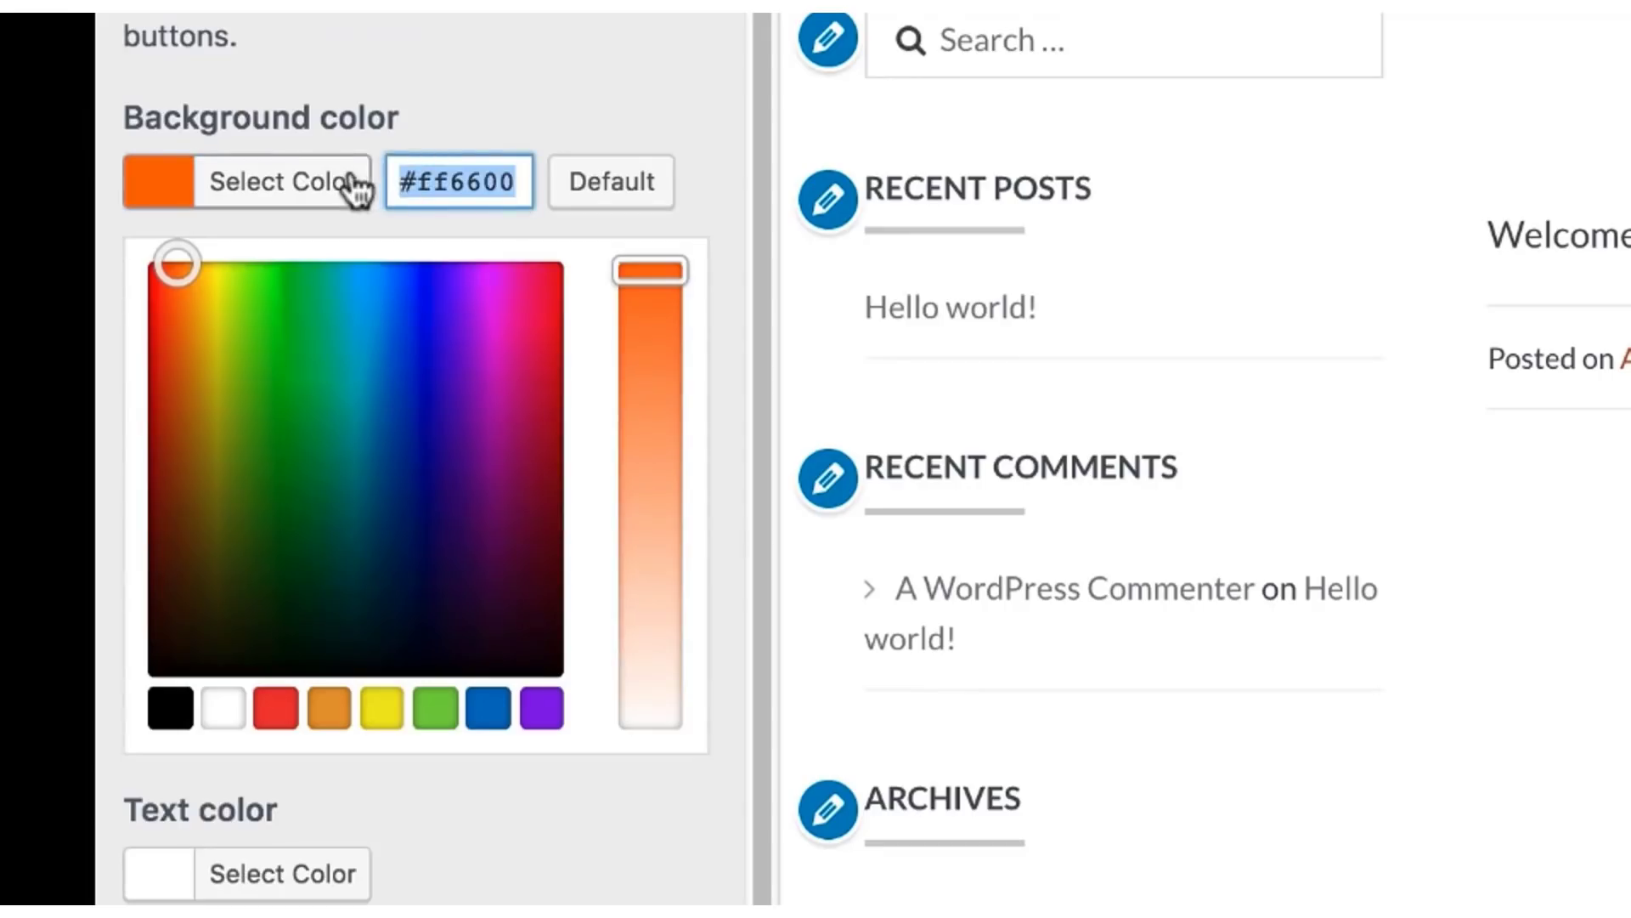
text(#9e4824)
click(255, 259)
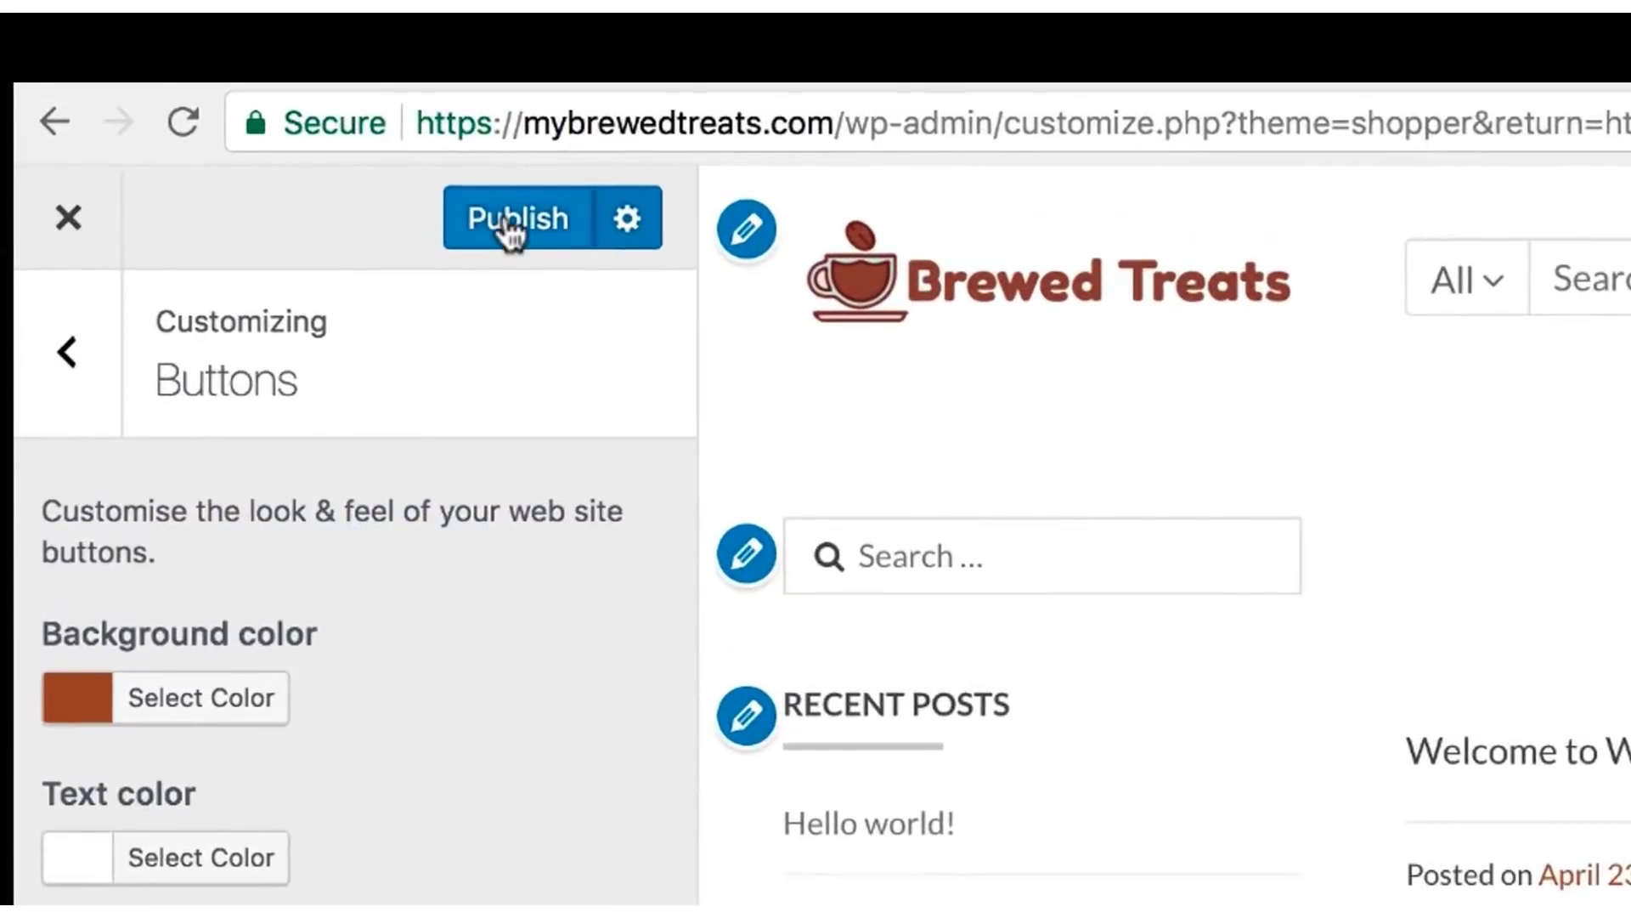
click(508, 222)
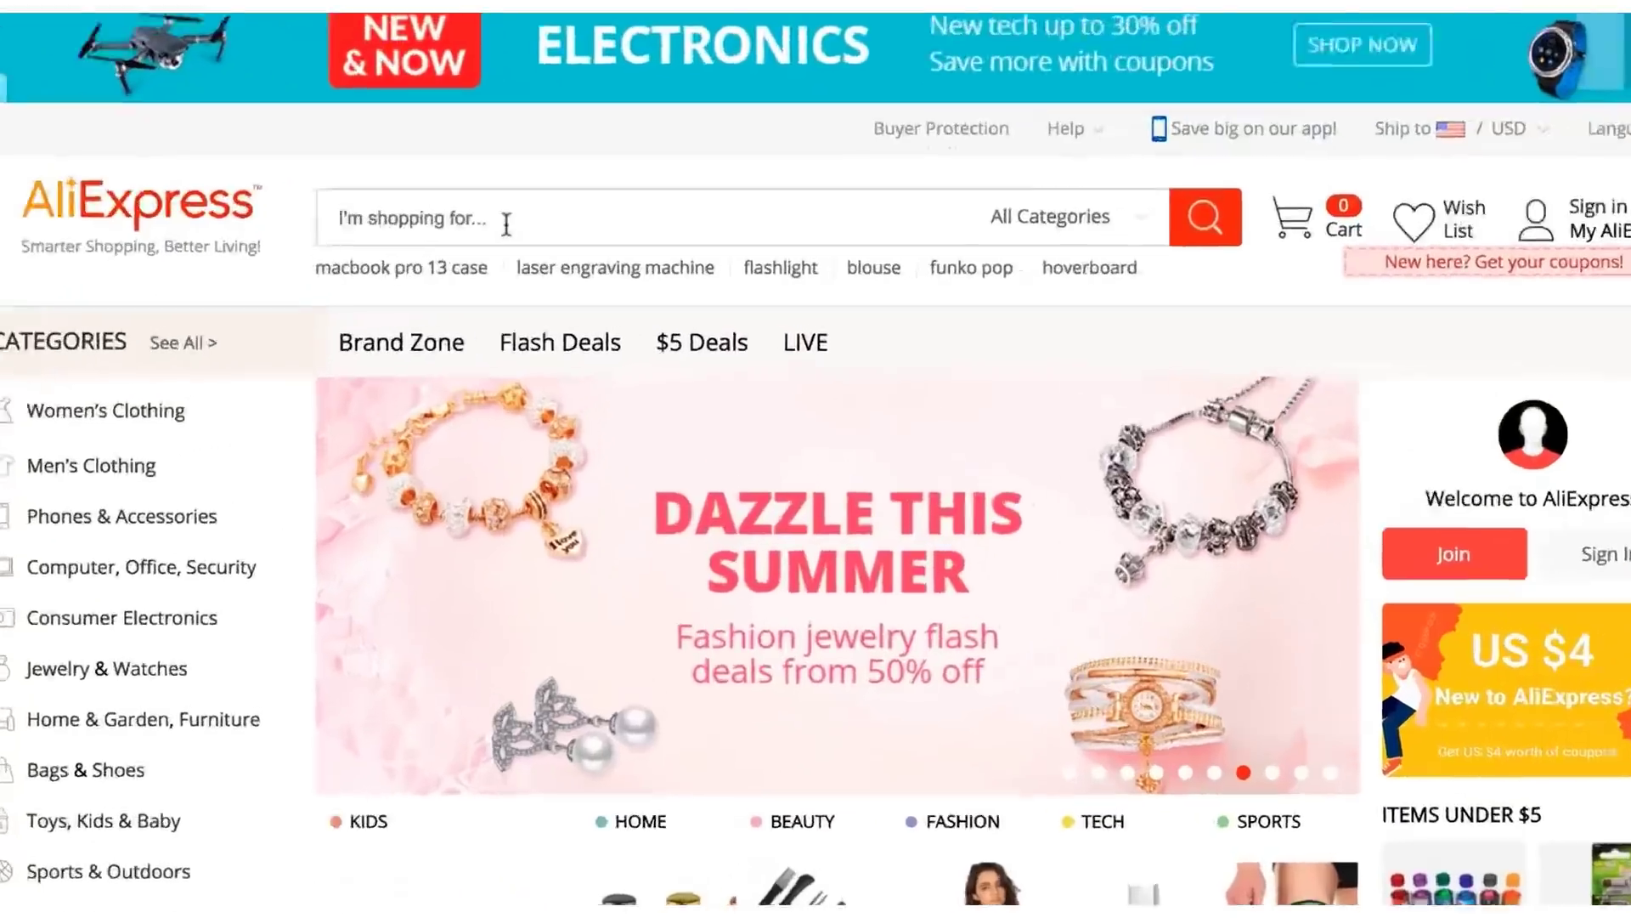
- Search 'unicorn ceramic coffee mug' and import the Transhome unicorn mug
text(unicorn ceramic coffee mug)
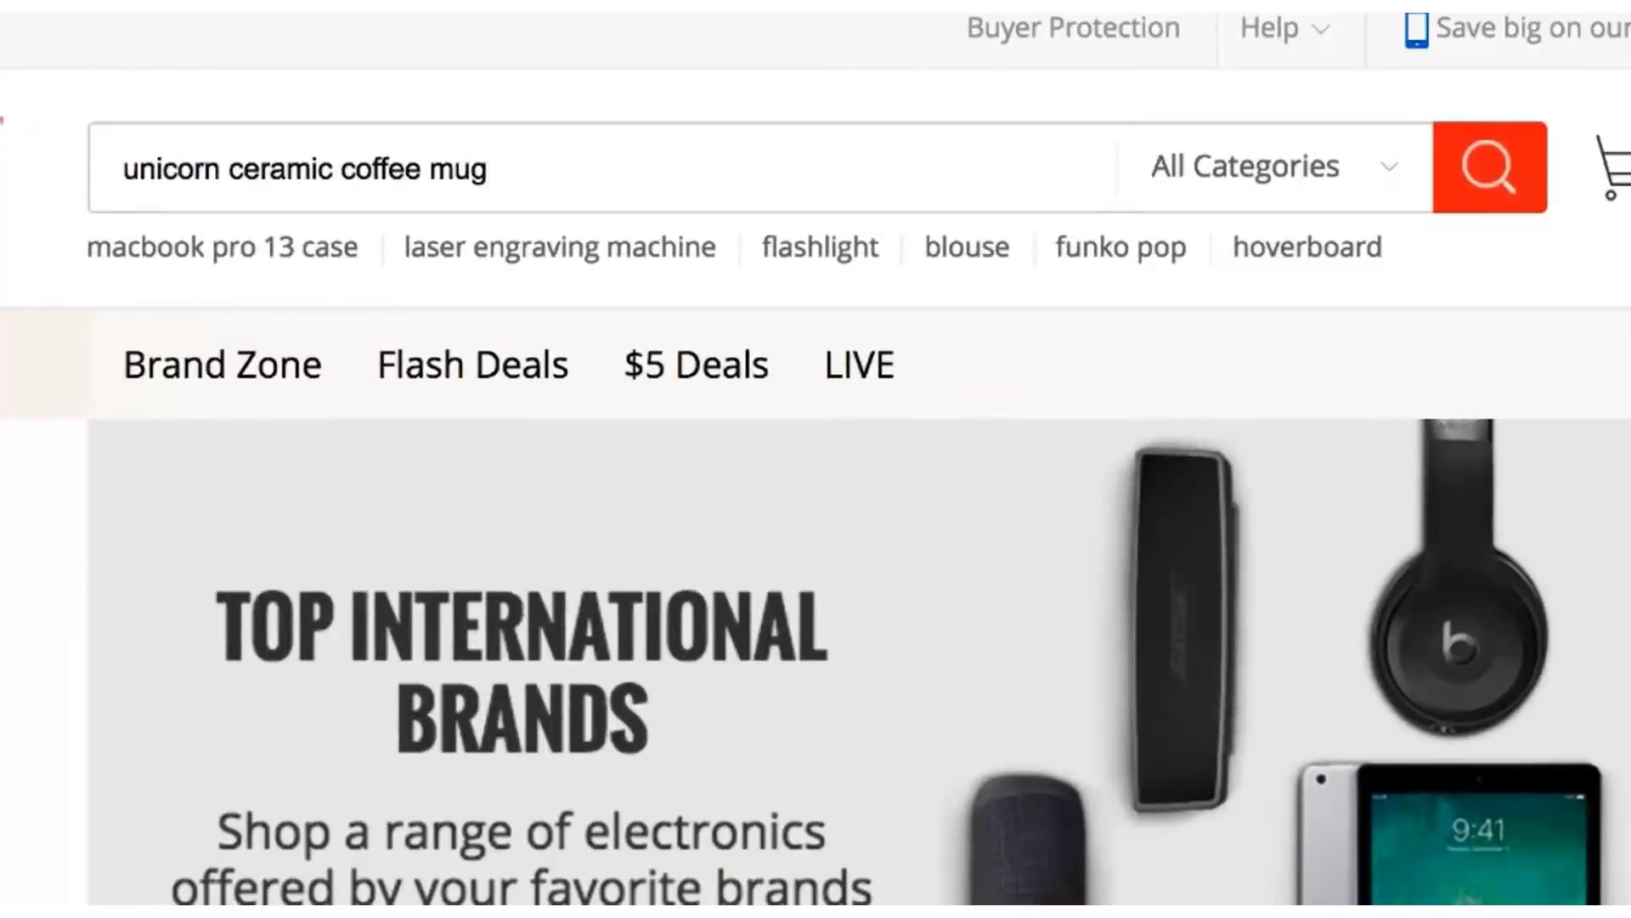
key(Return)
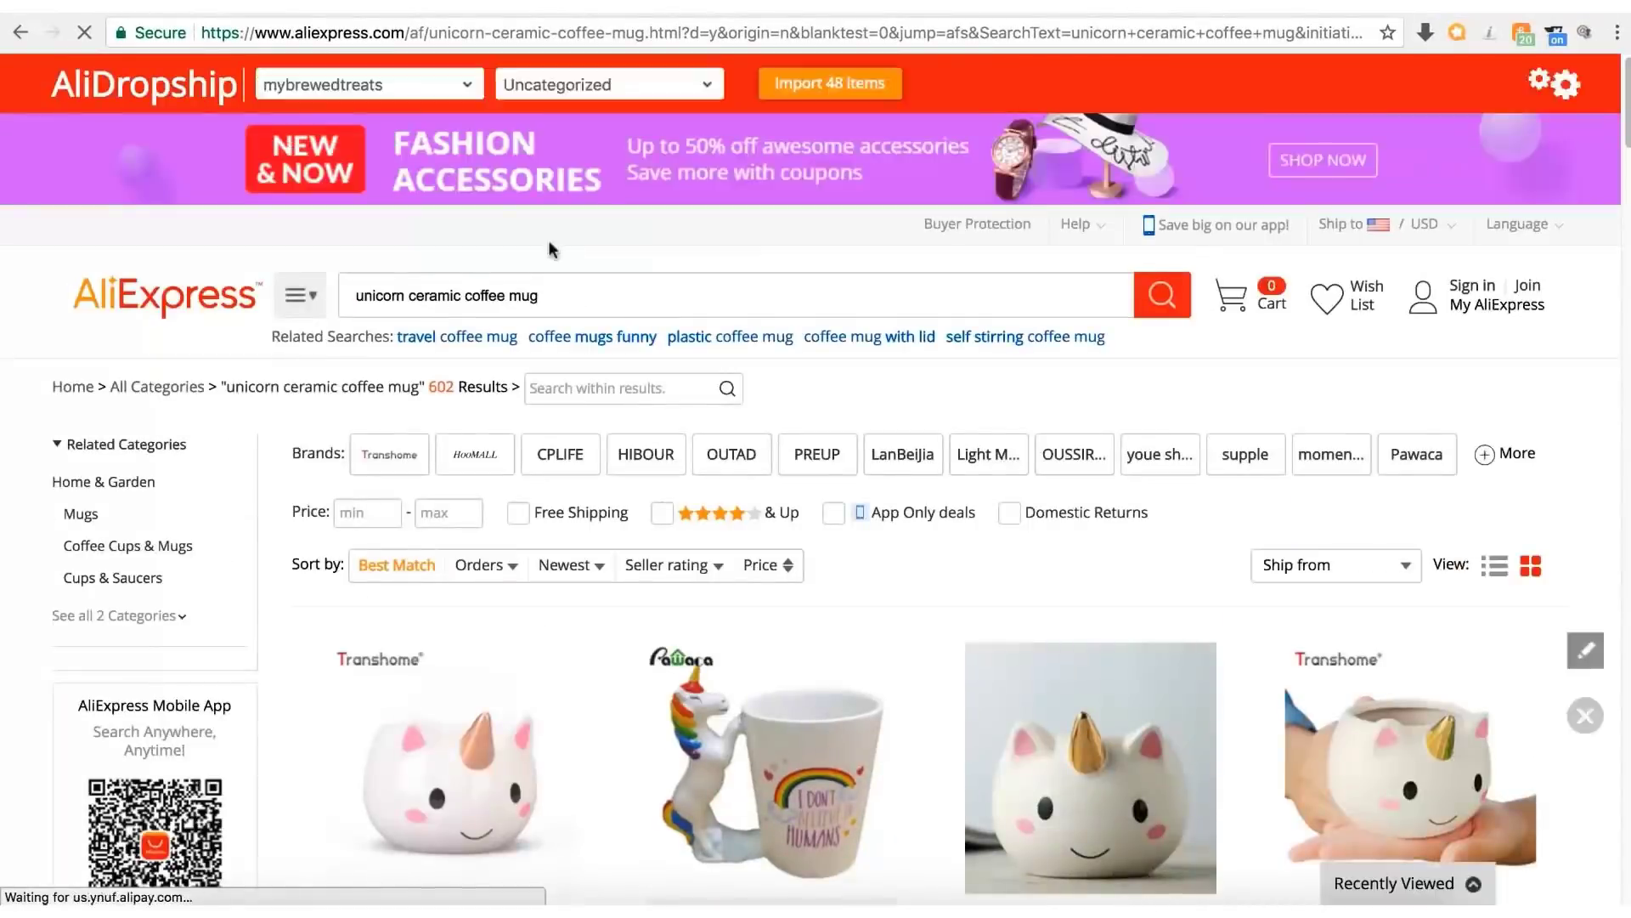
scroll(557, 254, down, 5)
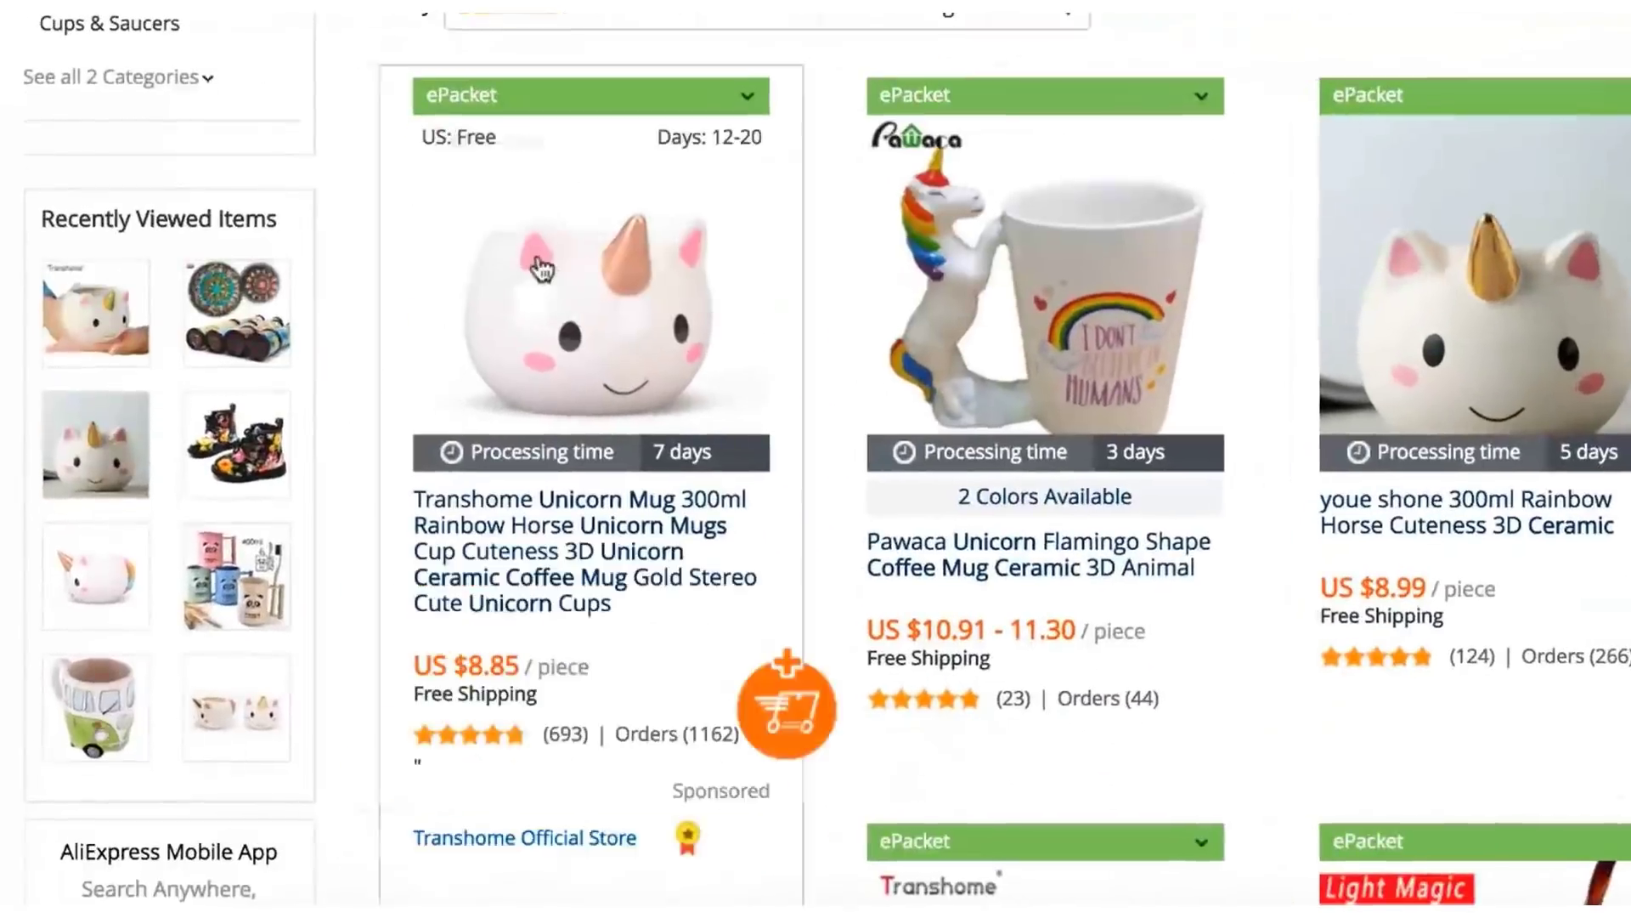
click(795, 701)
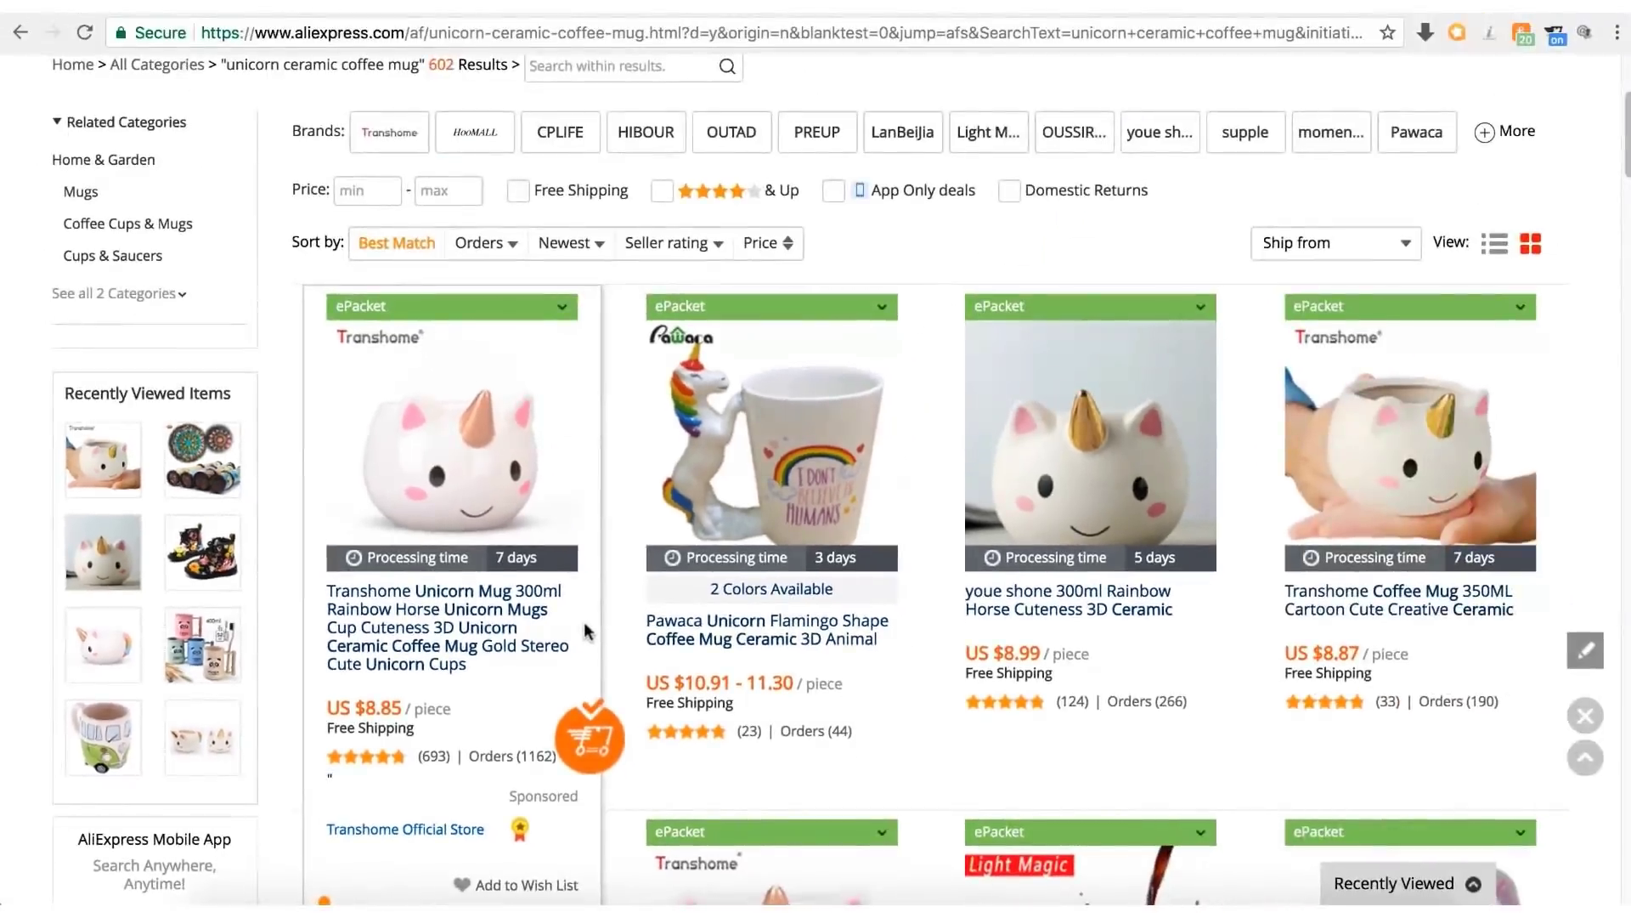
- Search 'violin ceramic coffee mug' and import the Creative Music violin mug (US $10.98)
scroll(595, 595, up, 5)
double_click(357, 295)
text(violin ceramic coffee mug)
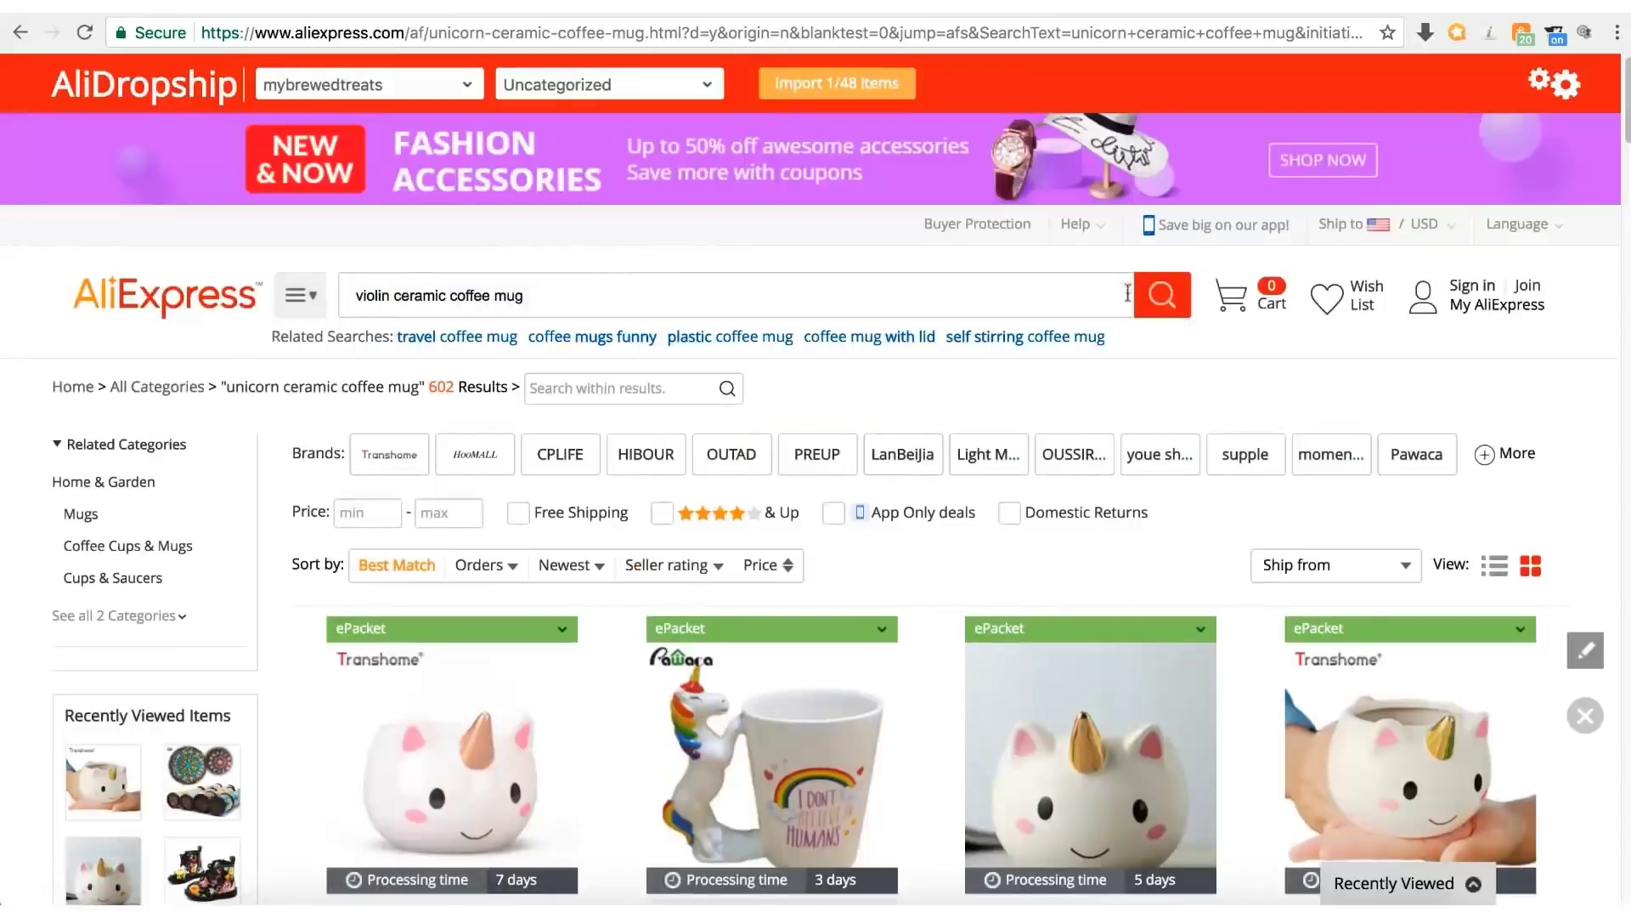
click(1151, 299)
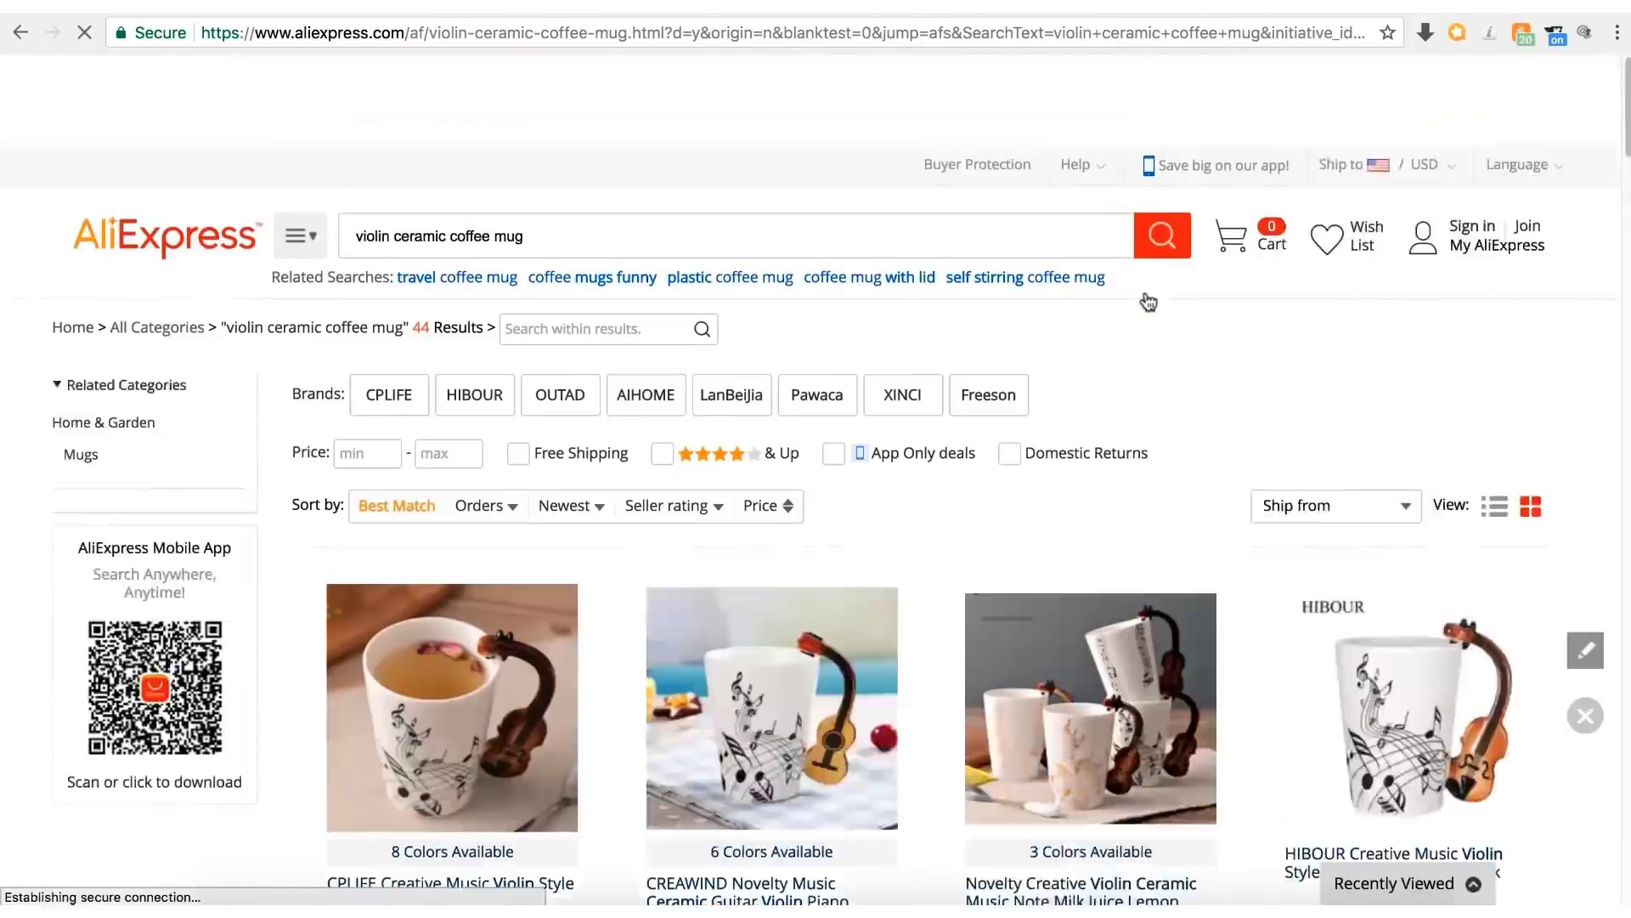
scroll(865, 471, down, 10)
scroll(865, 477, down, 10)
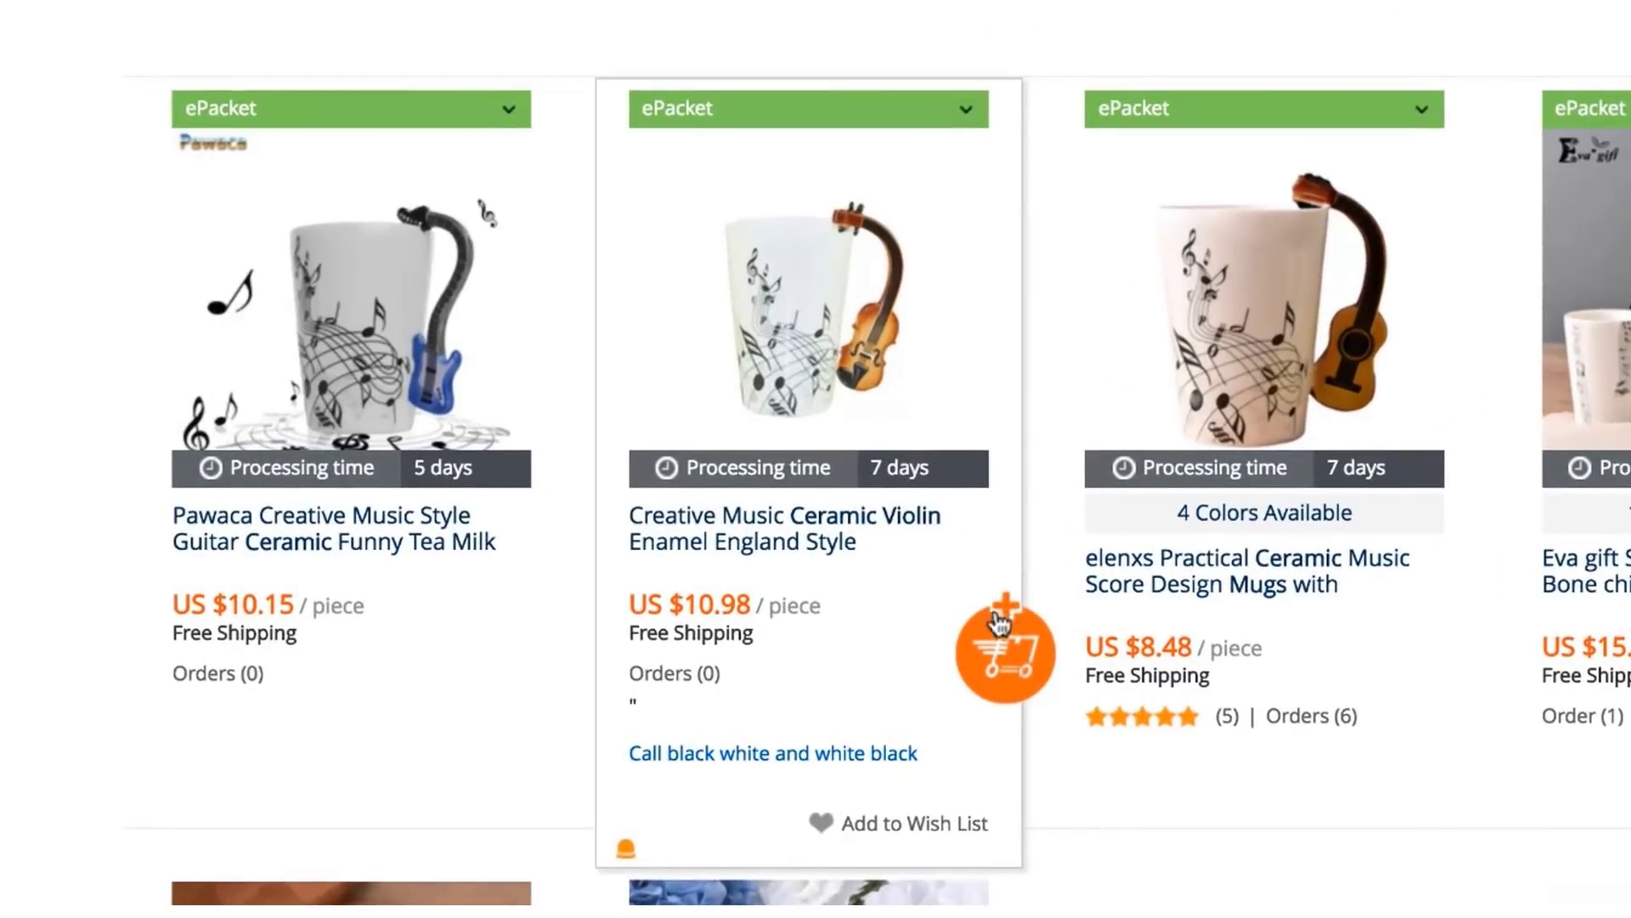
click(1020, 653)
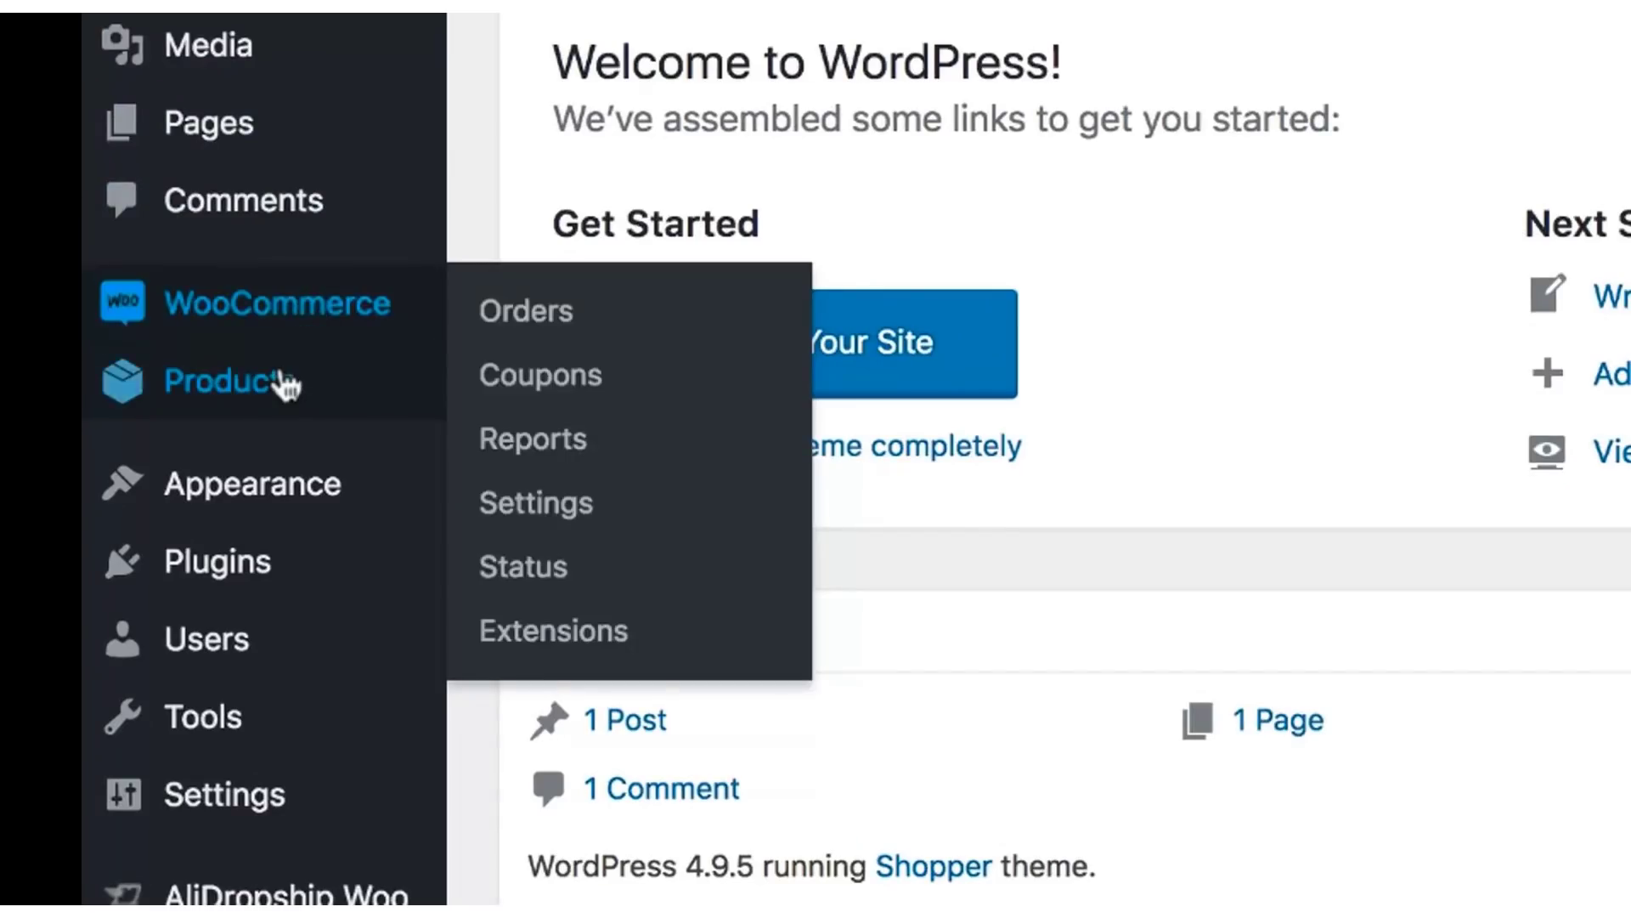
mouse_move(244, 400)
click(283, 382)
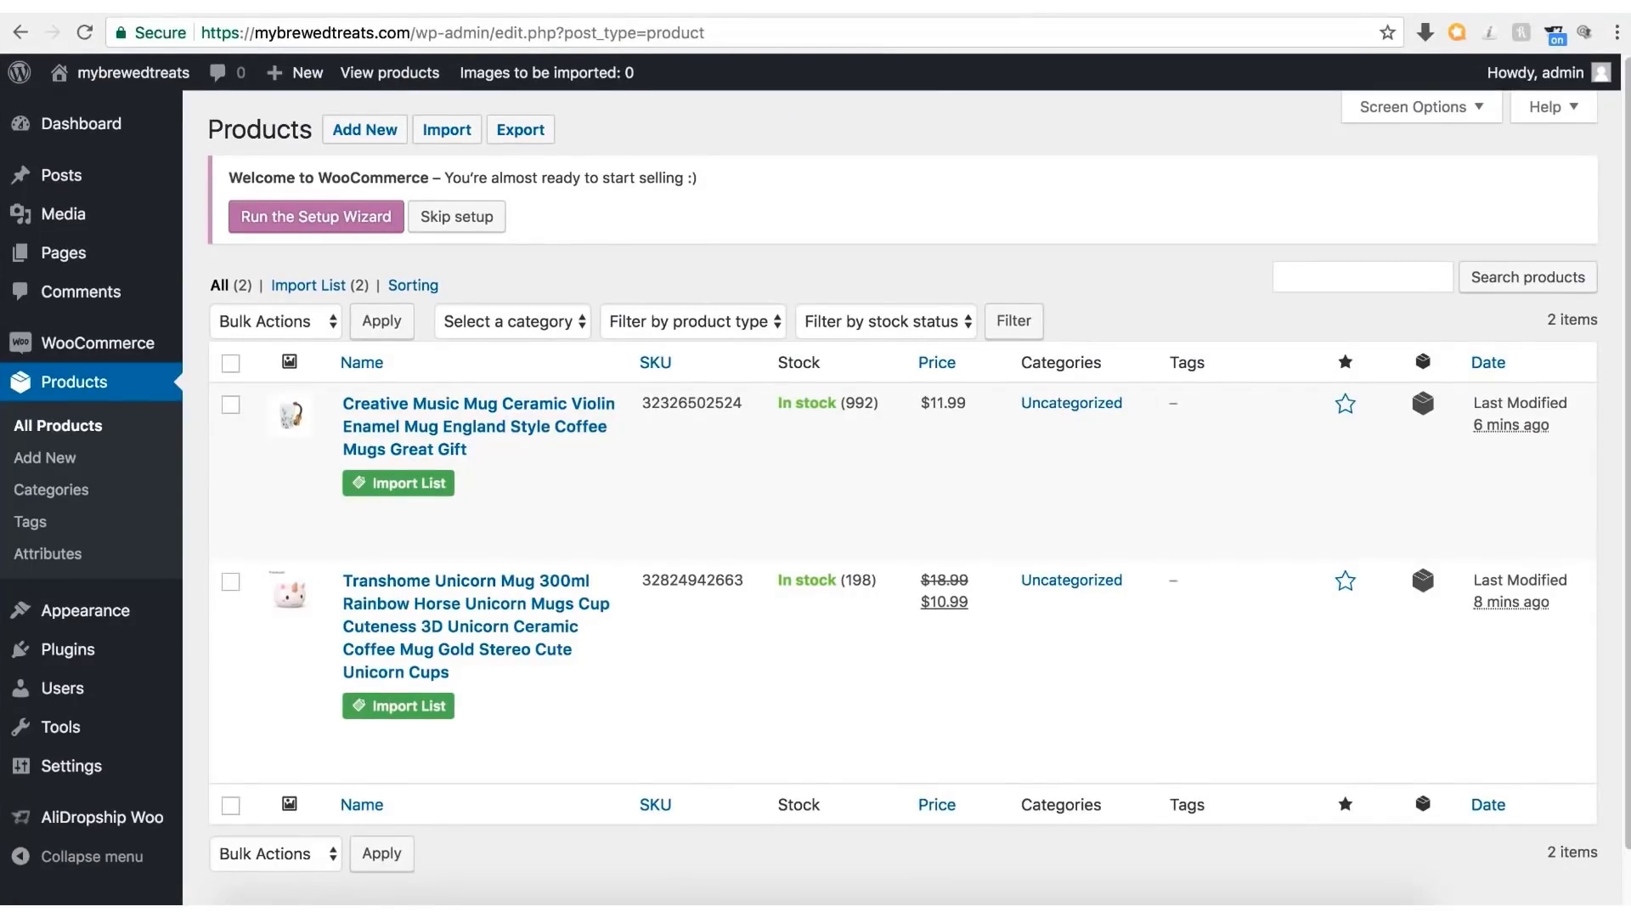
click(144, 384)
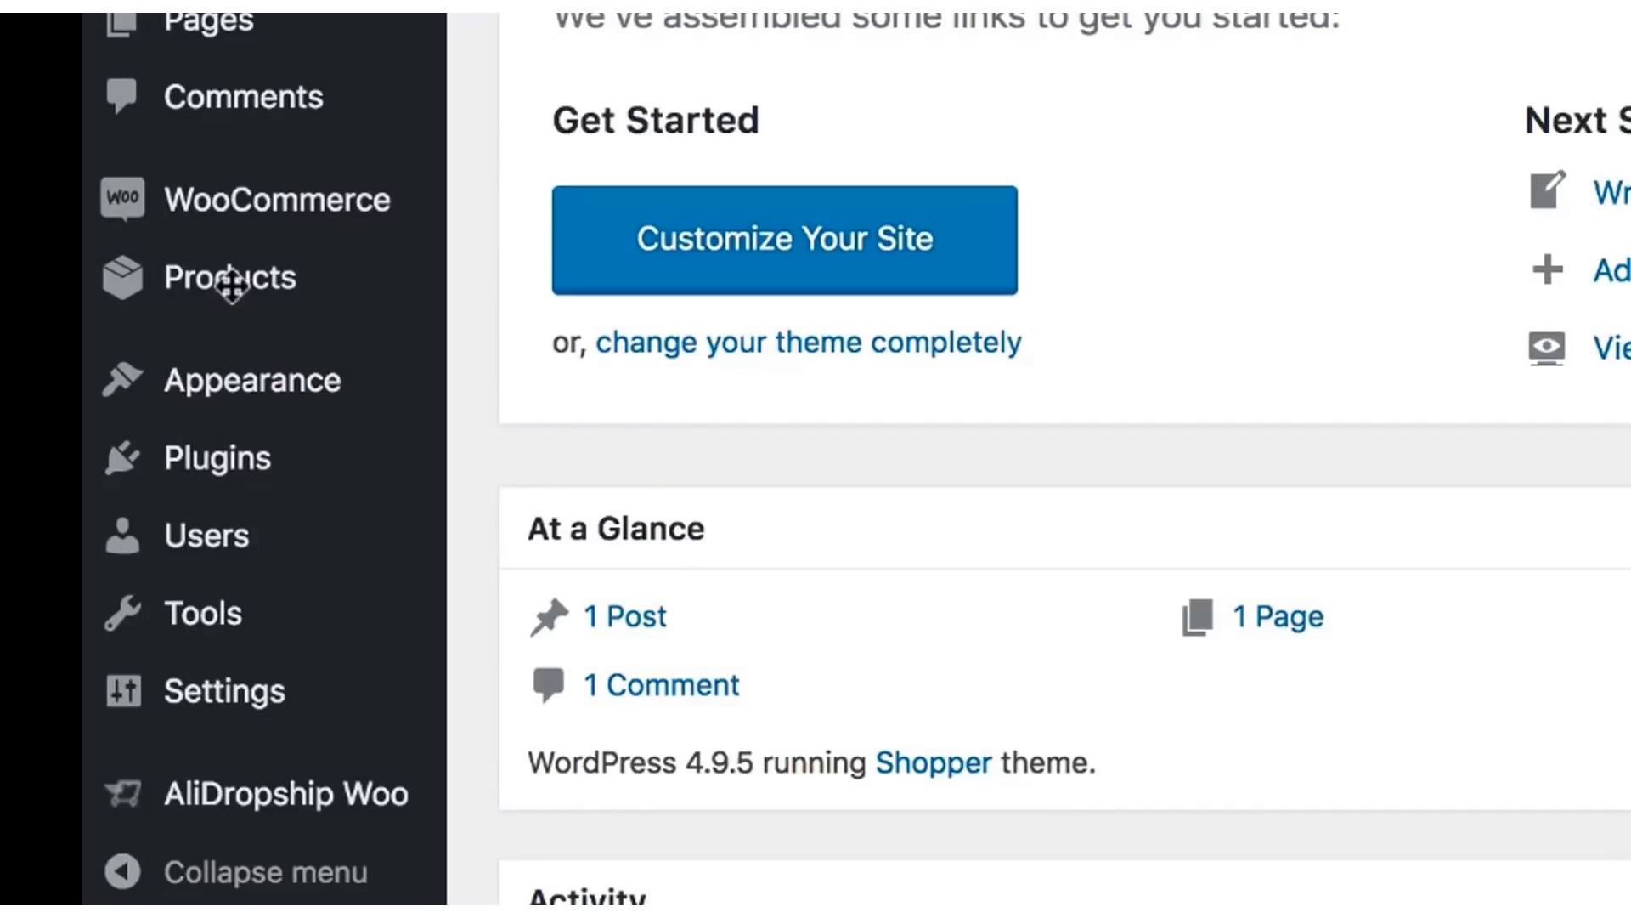
- Add the 'Coffee Mugs' product category with slug coffee-mugs under Products > Categories
mouse_move(241, 281)
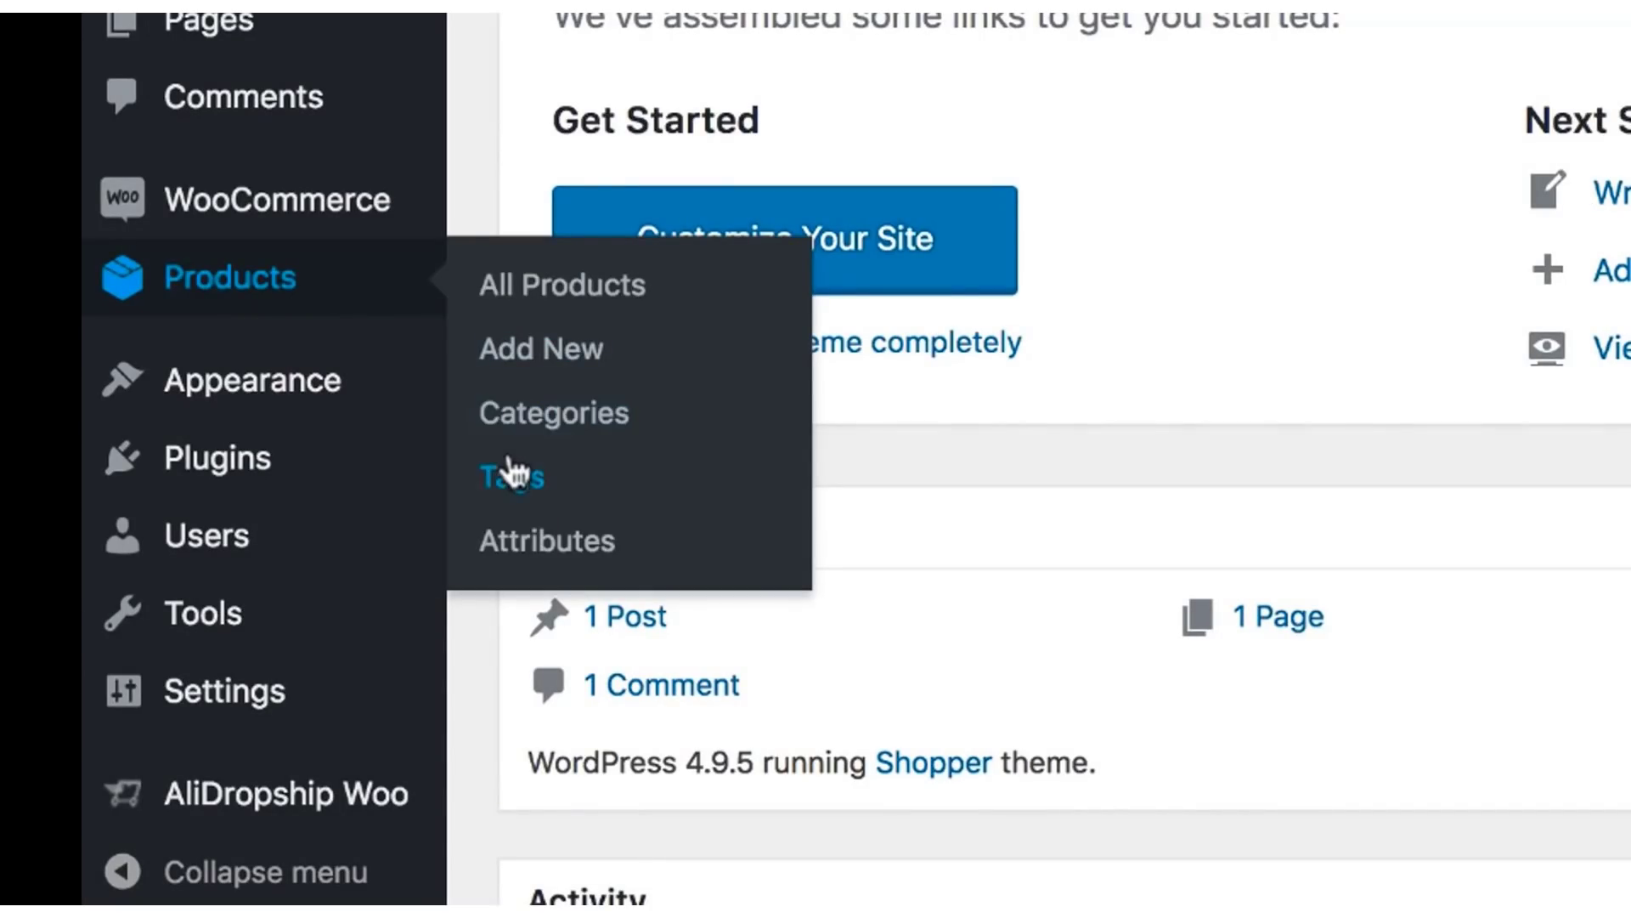
click(520, 425)
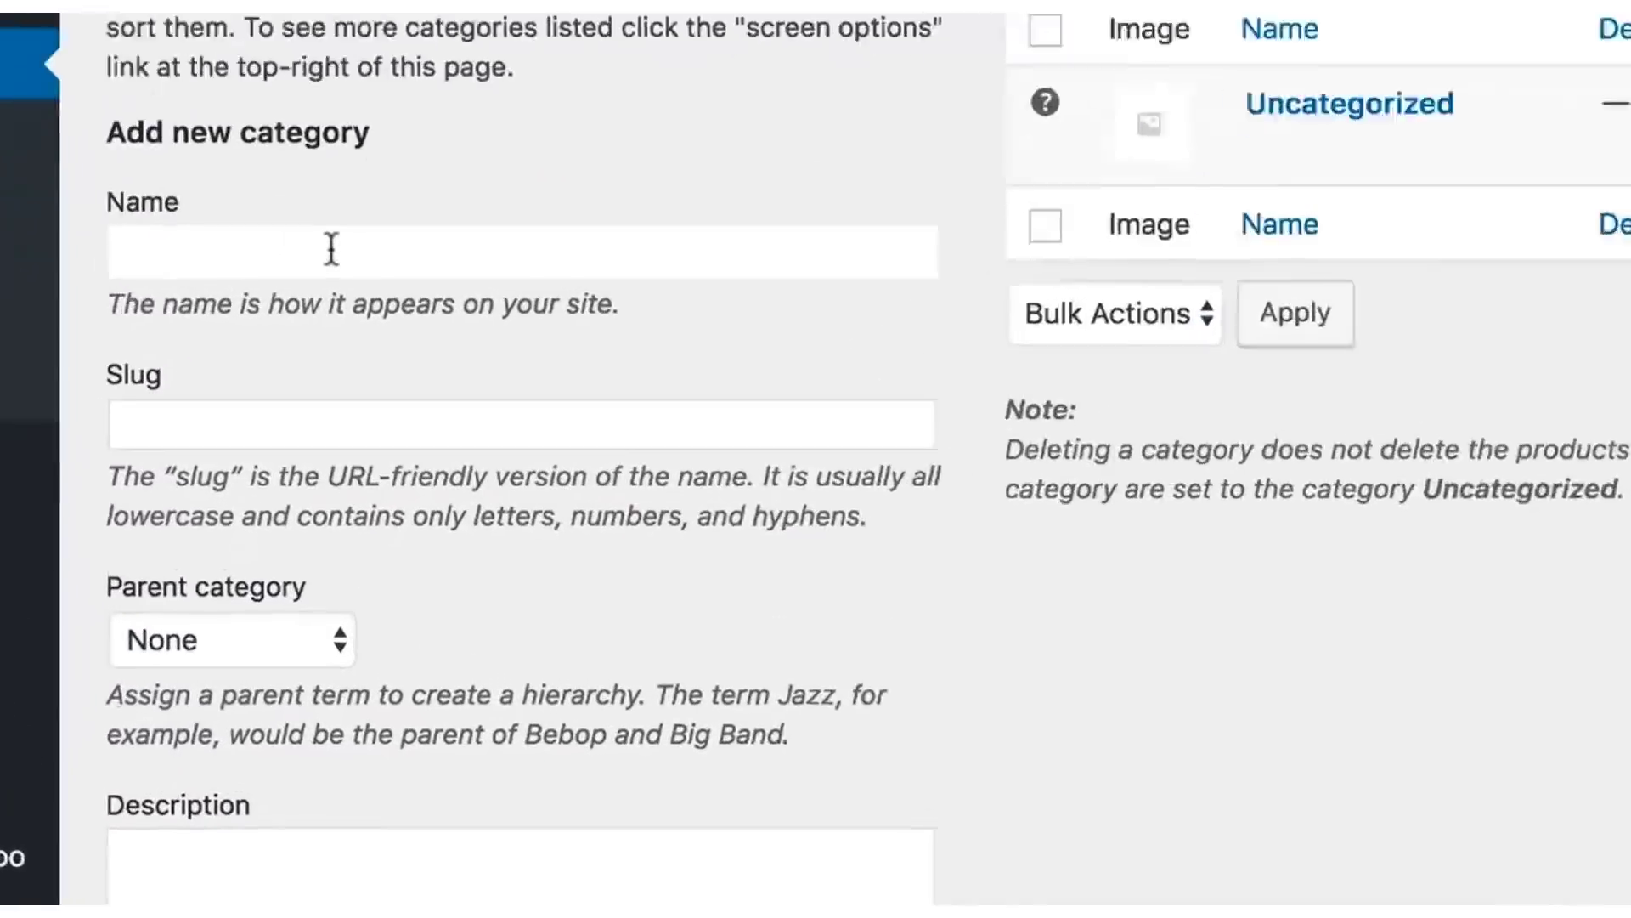
click(331, 485)
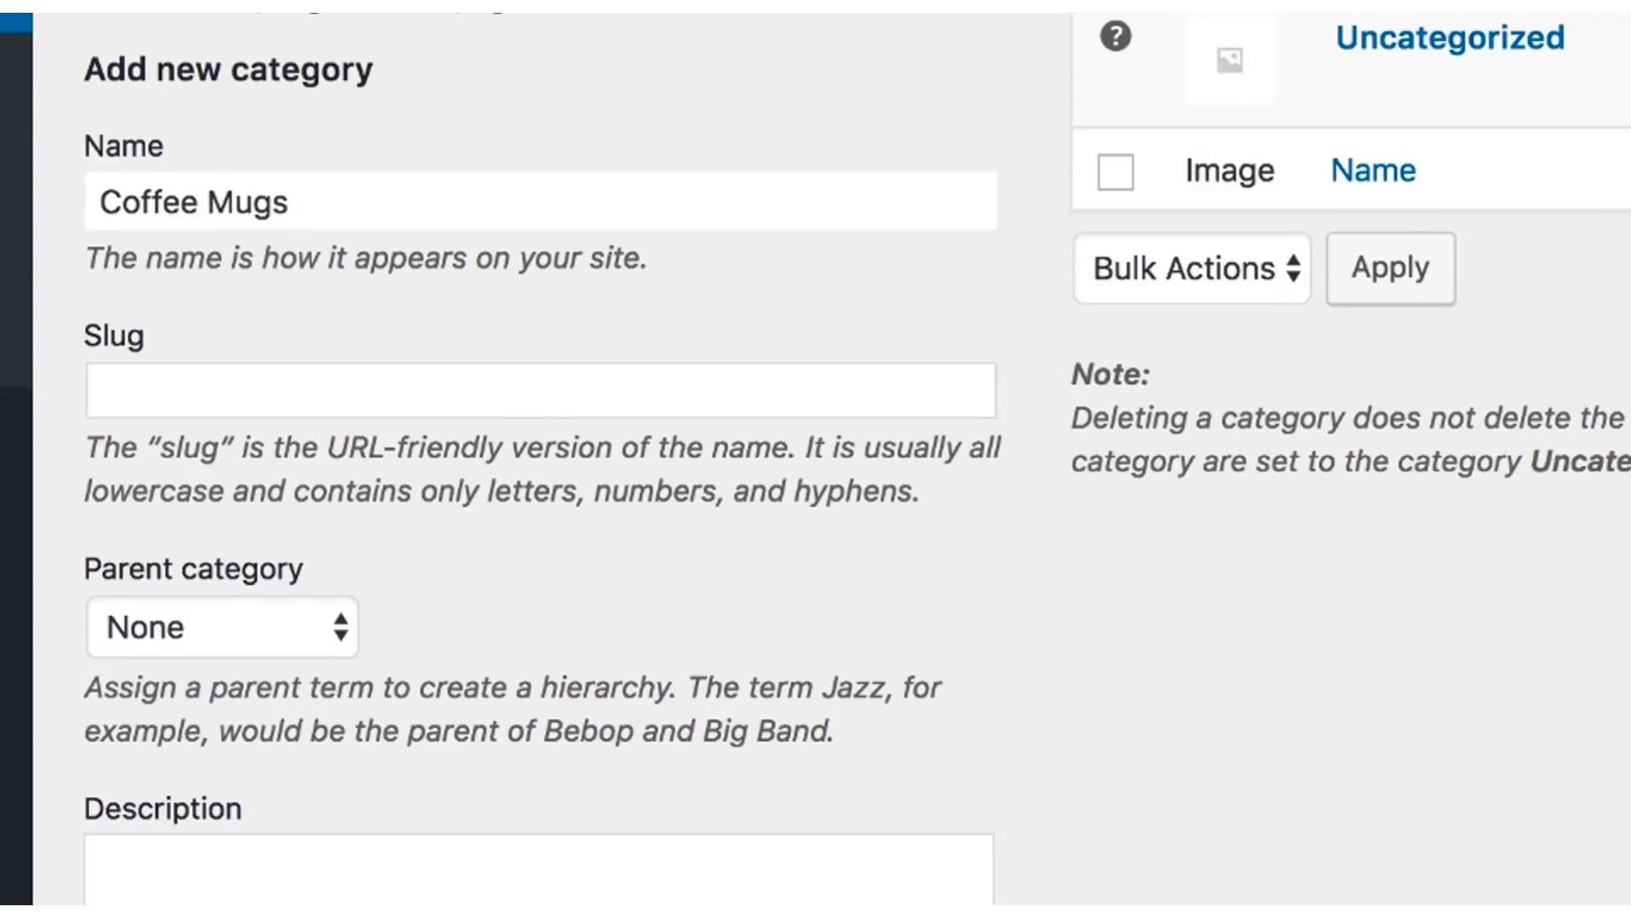
click(215, 374)
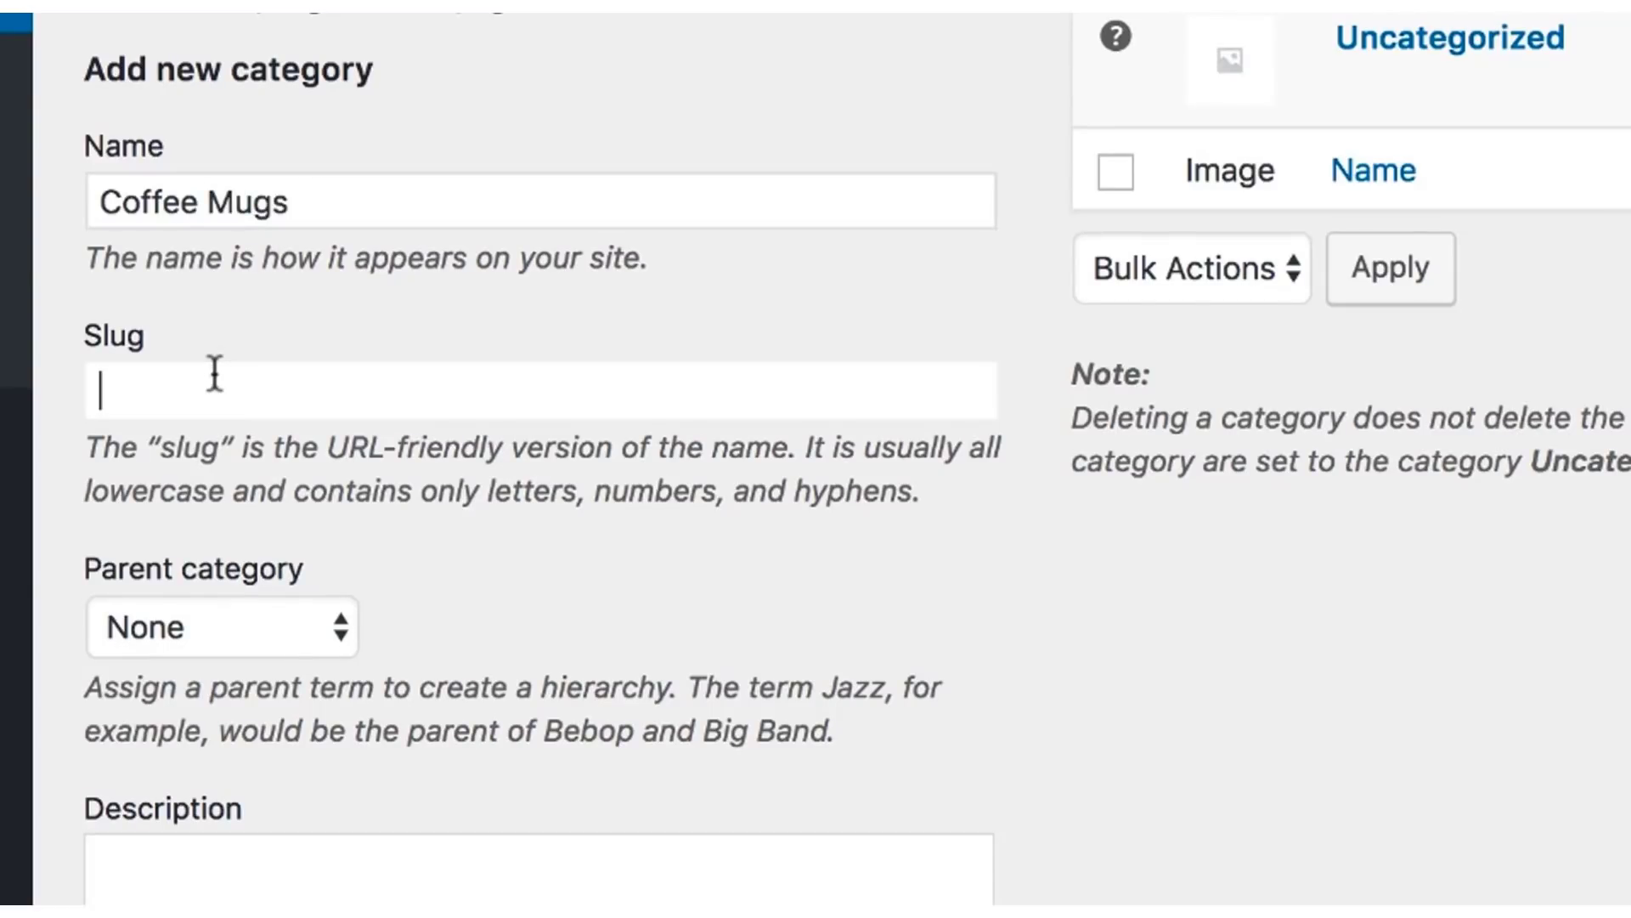
text(coffee)
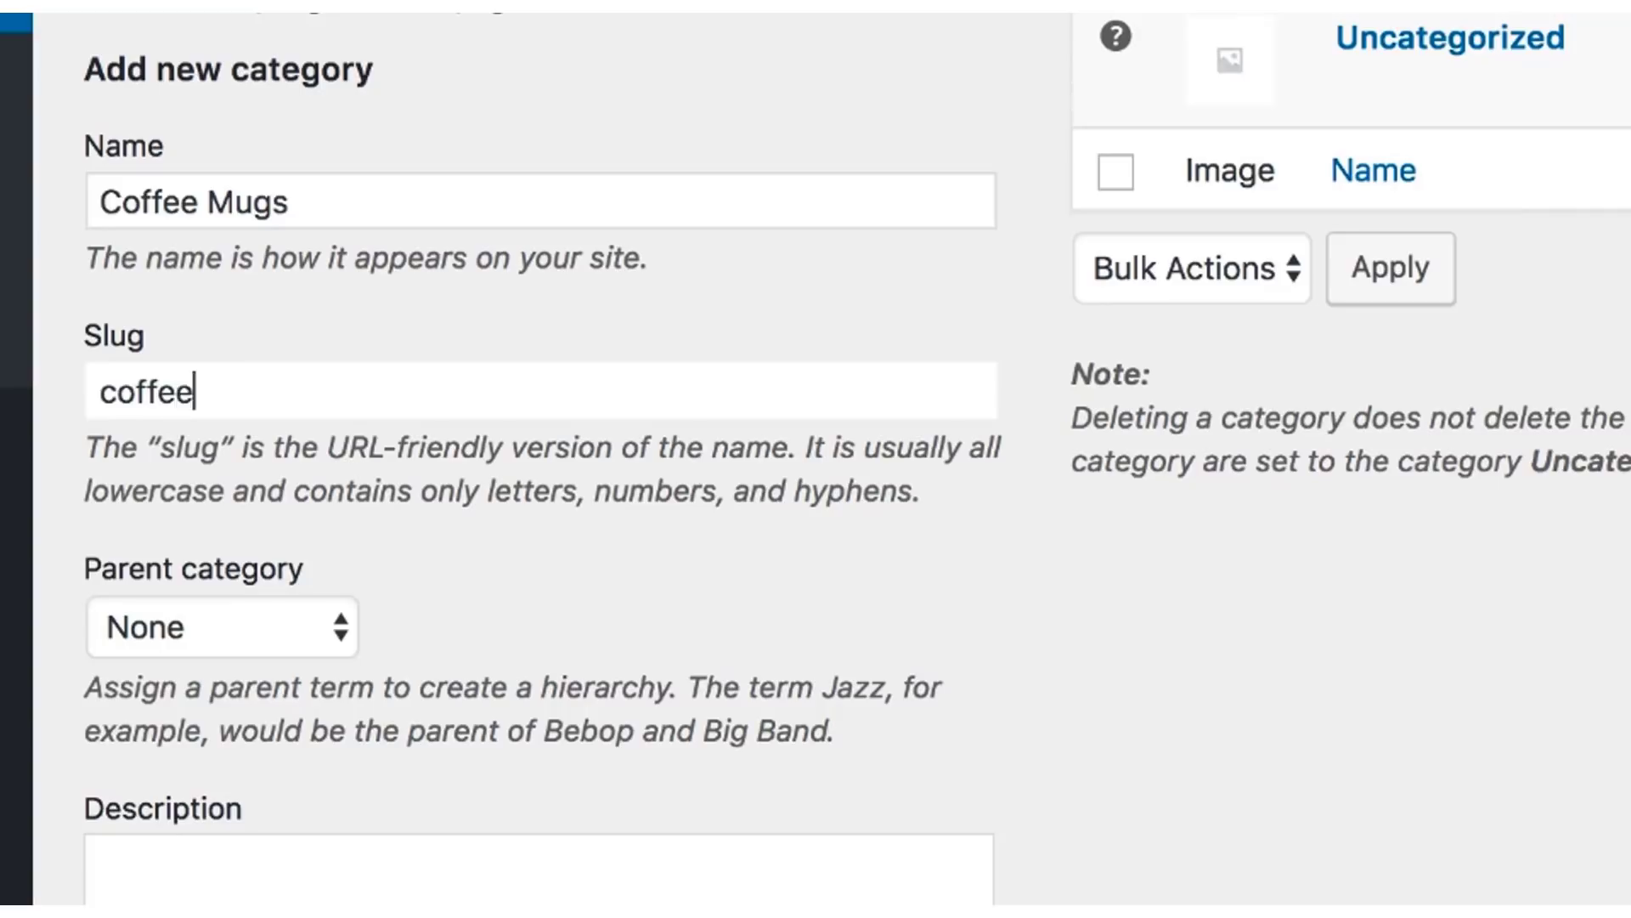
text(-mugs)
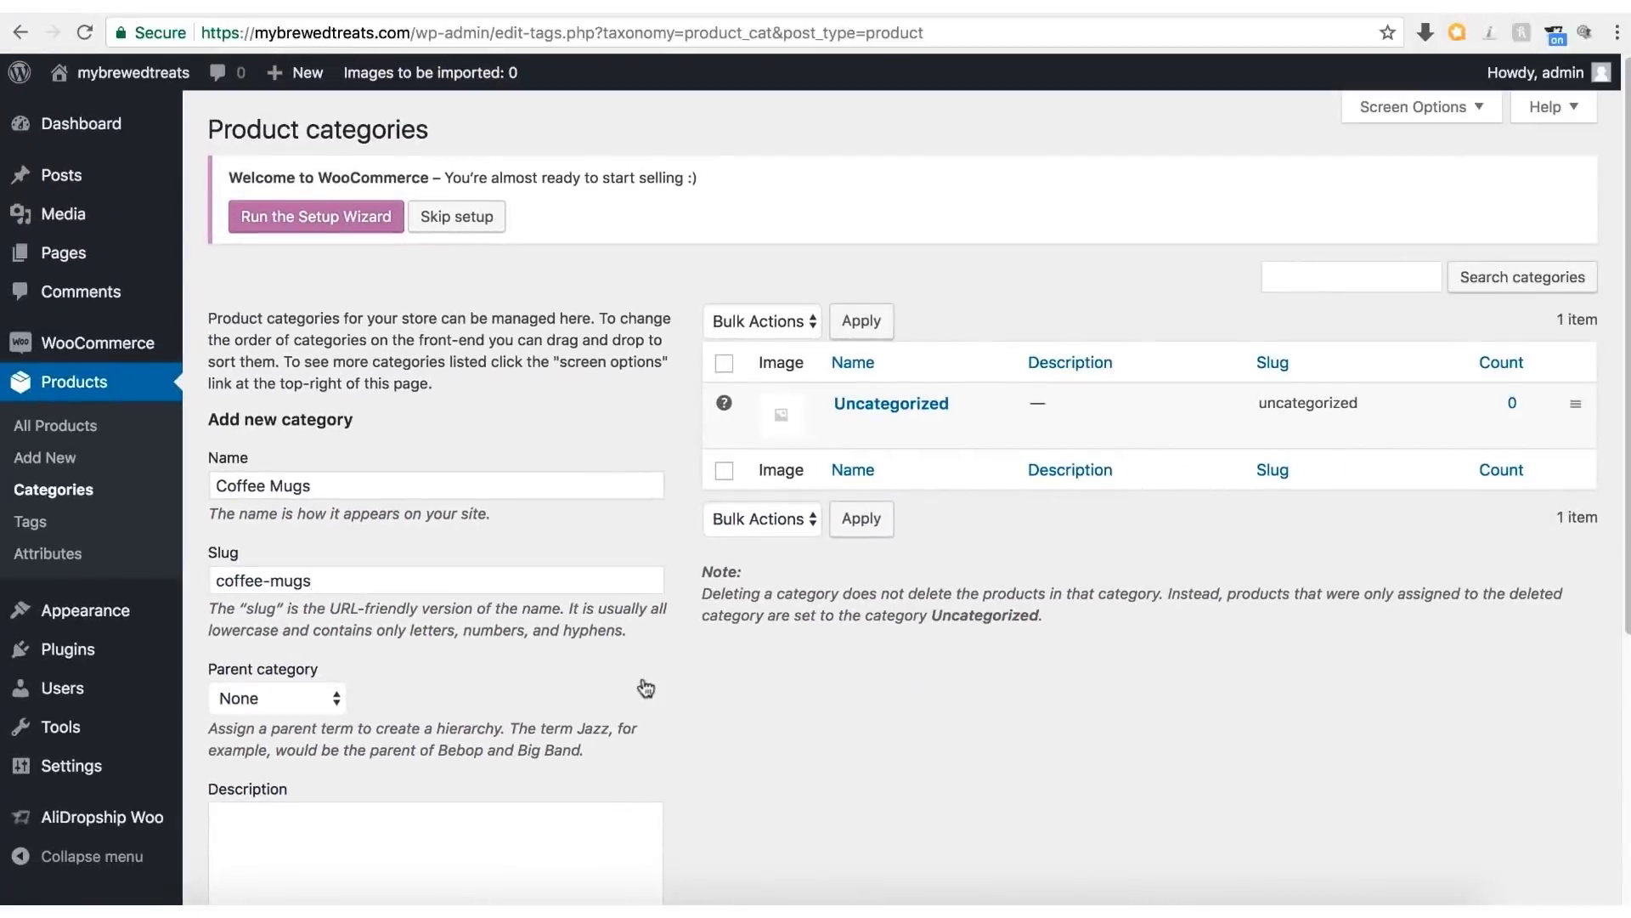
scroll(645, 688, down, 5)
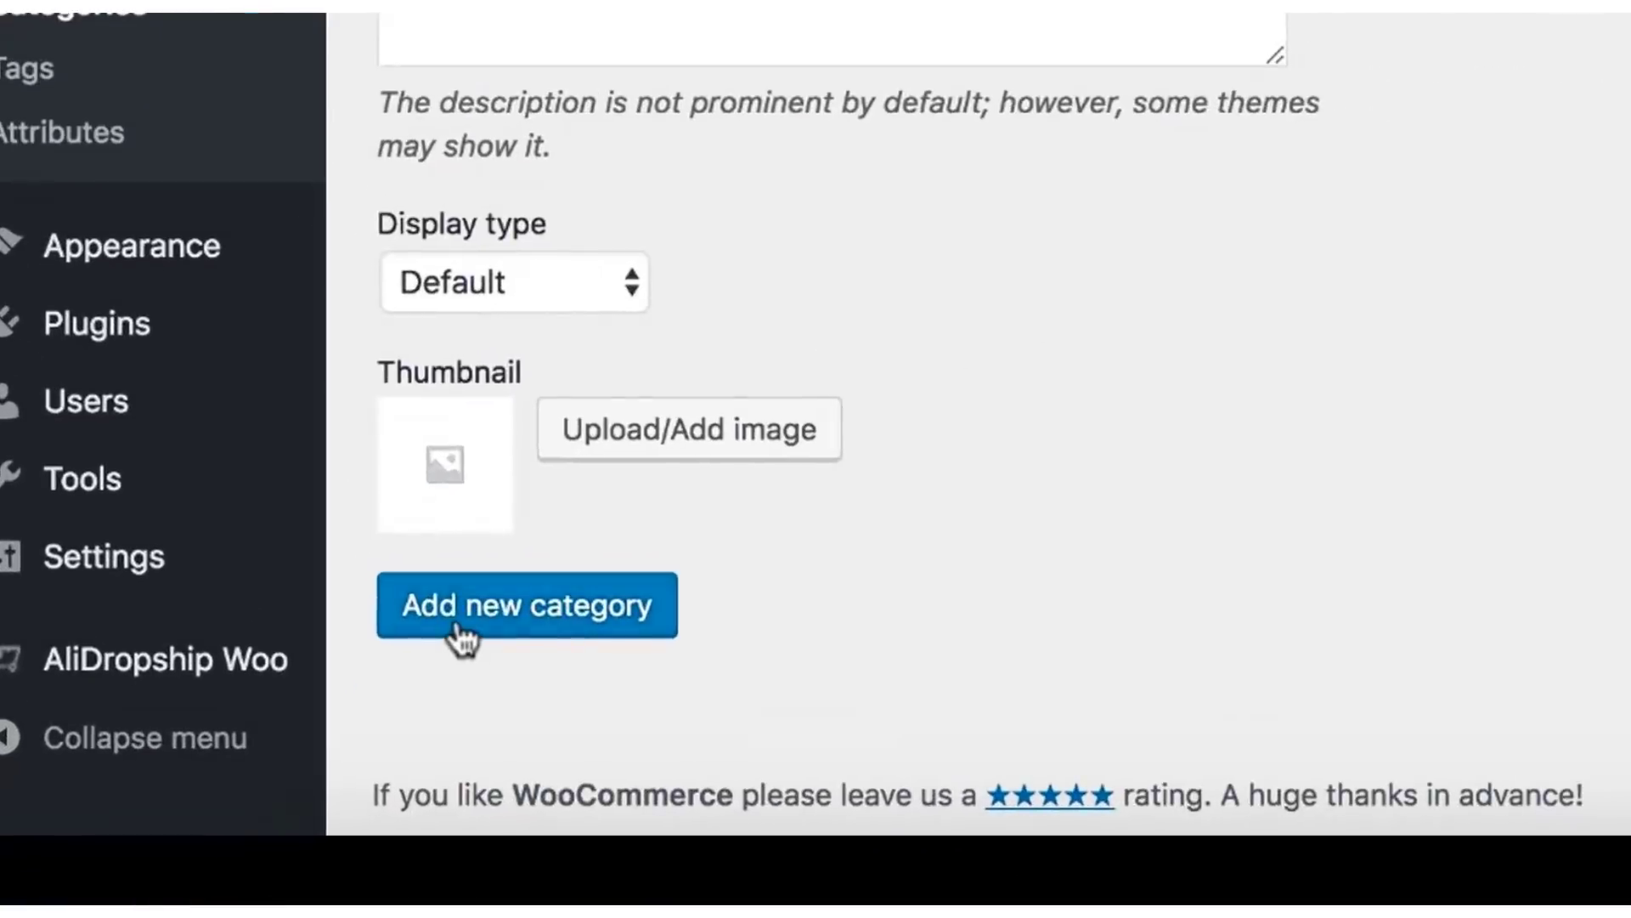
click(250, 797)
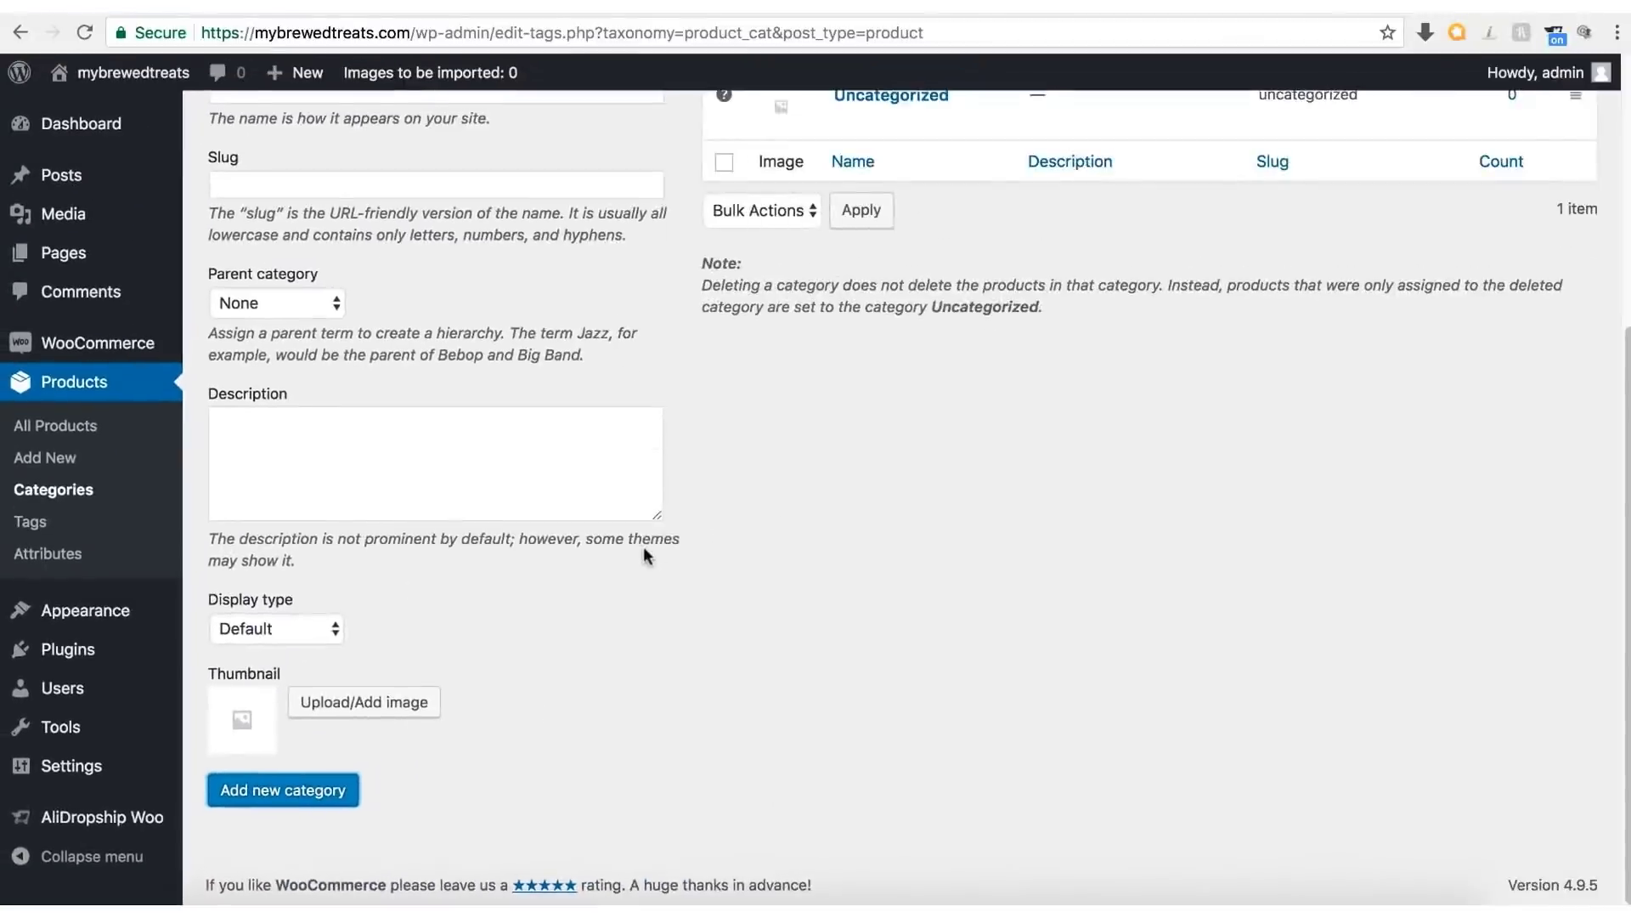
scroll(644, 547, up, 5)
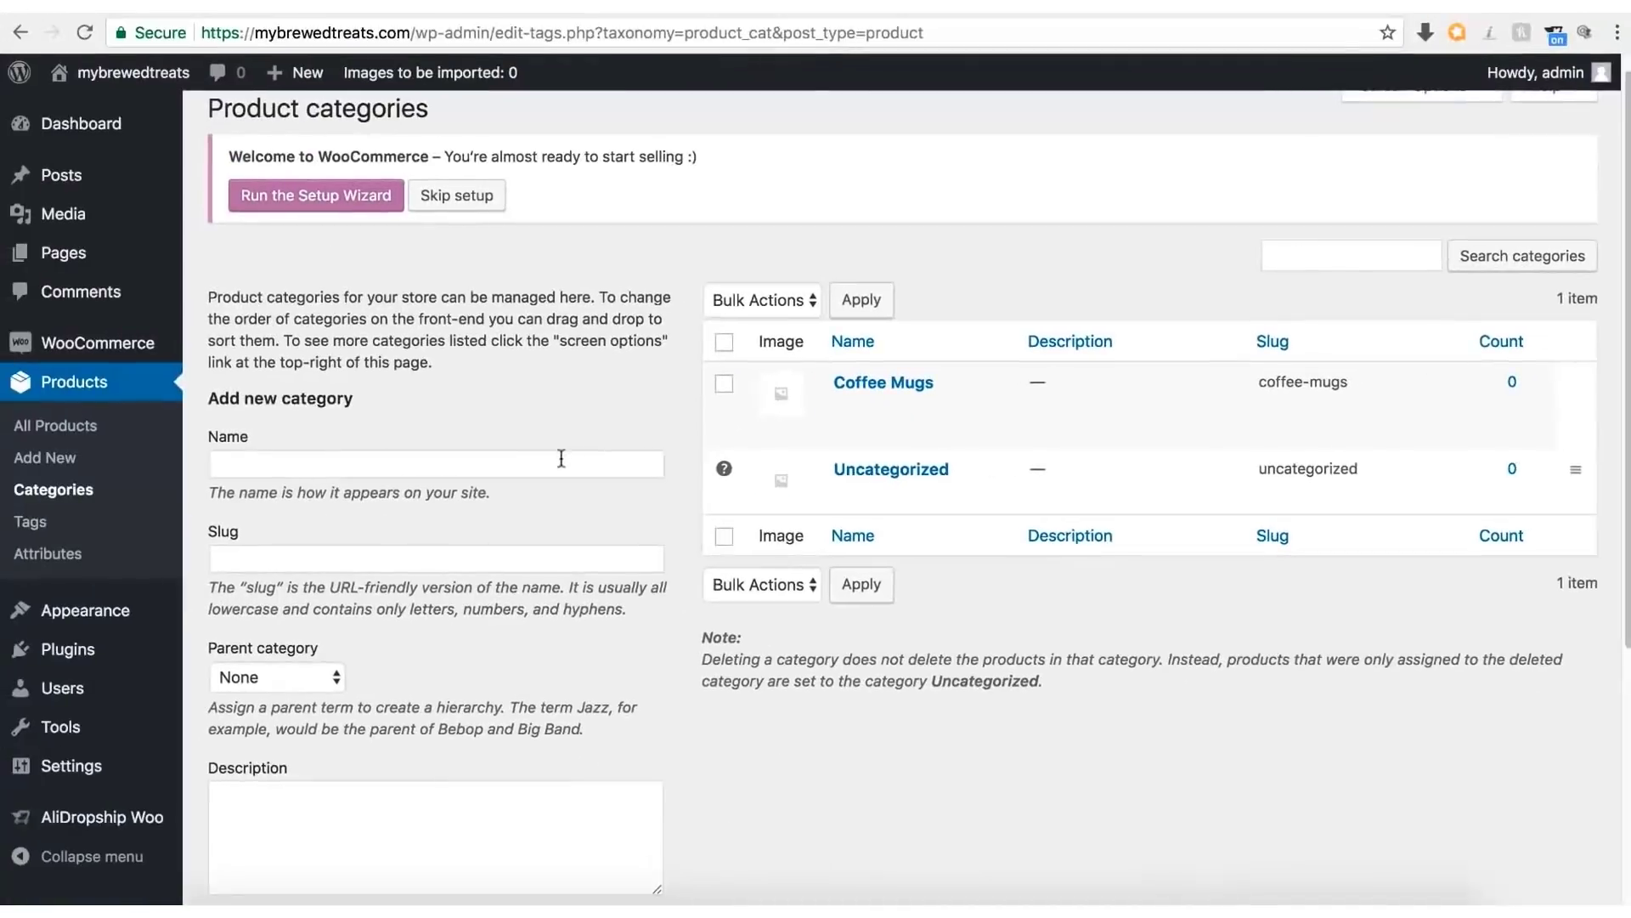
click(488, 461)
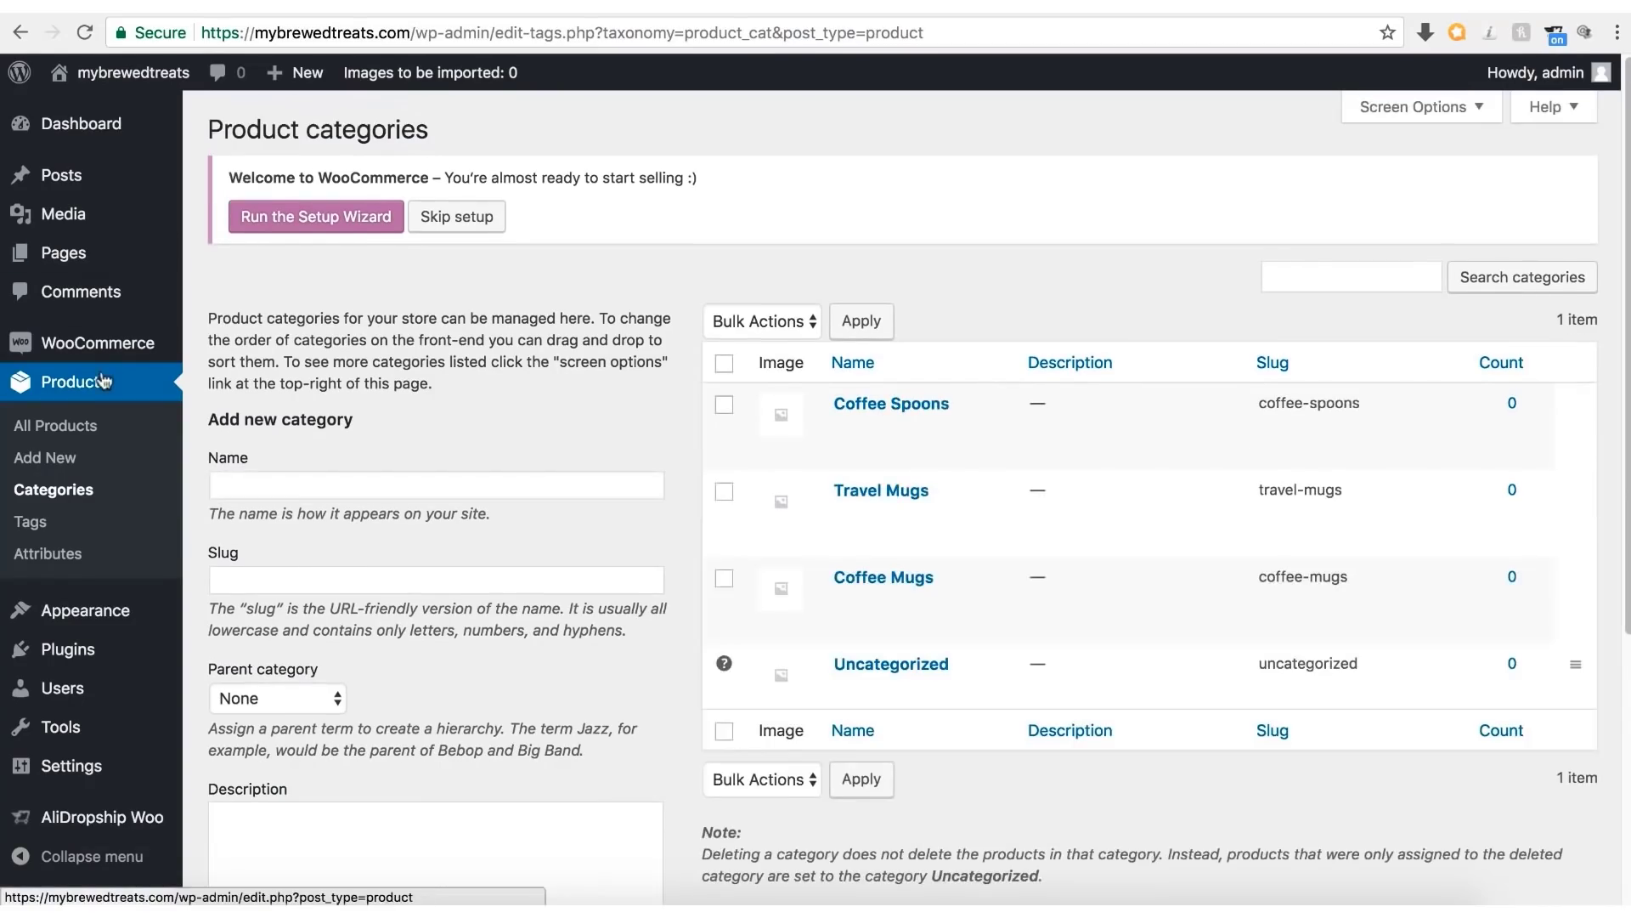
click(102, 380)
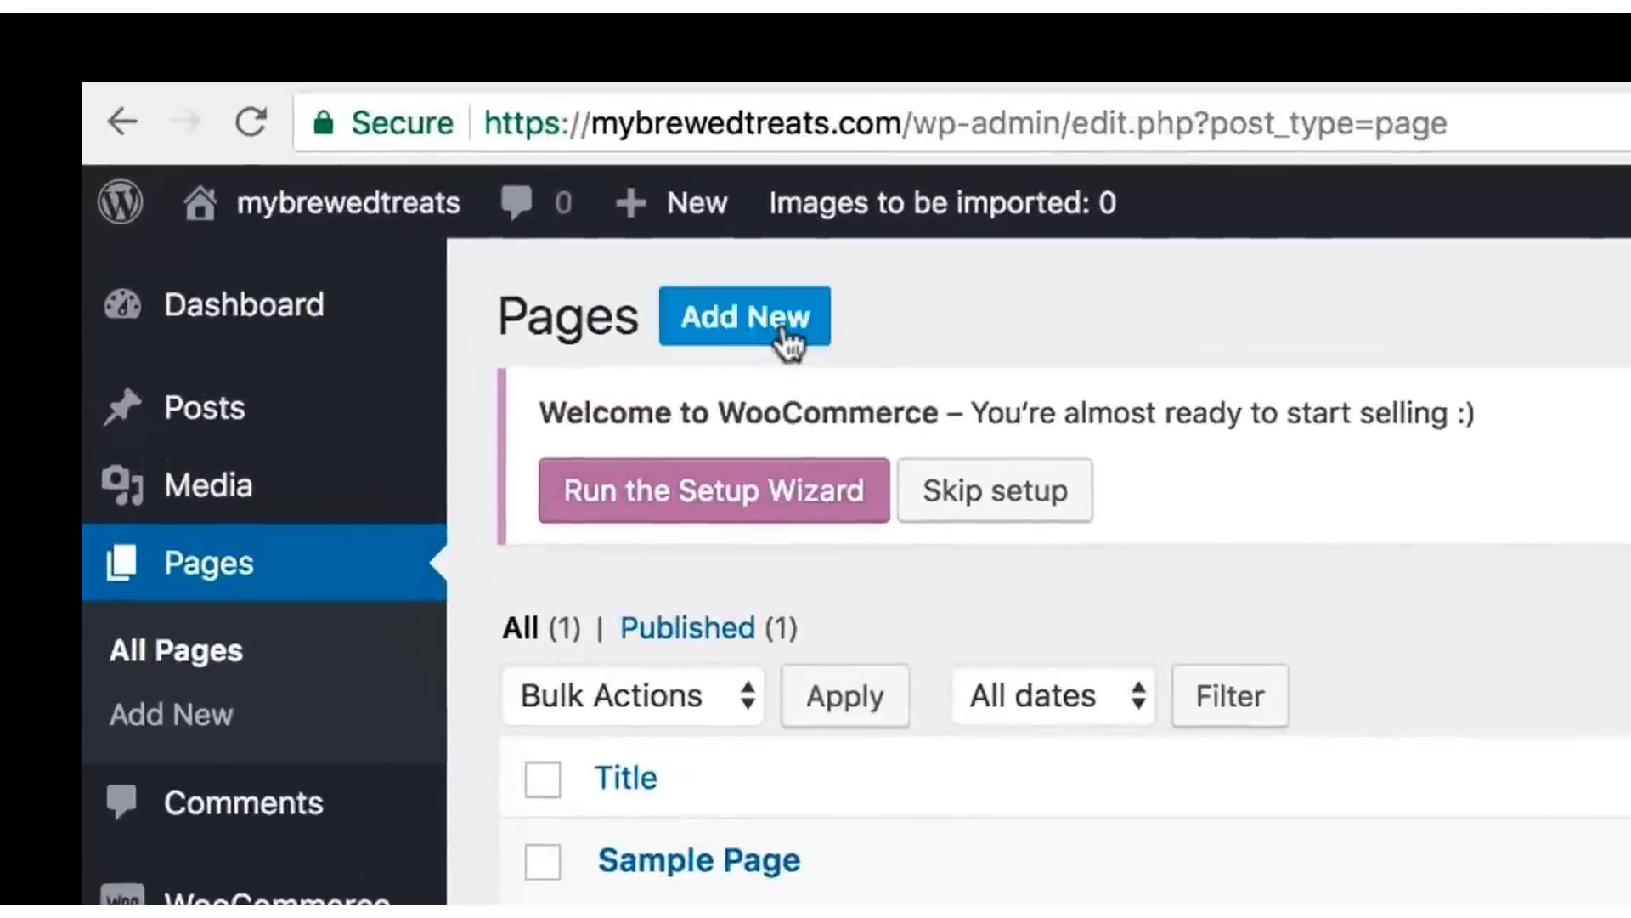
- Create a new 'About Us' page and insert the uploaded Coffee.jpg from the Brewed Treats folder
click(348, 133)
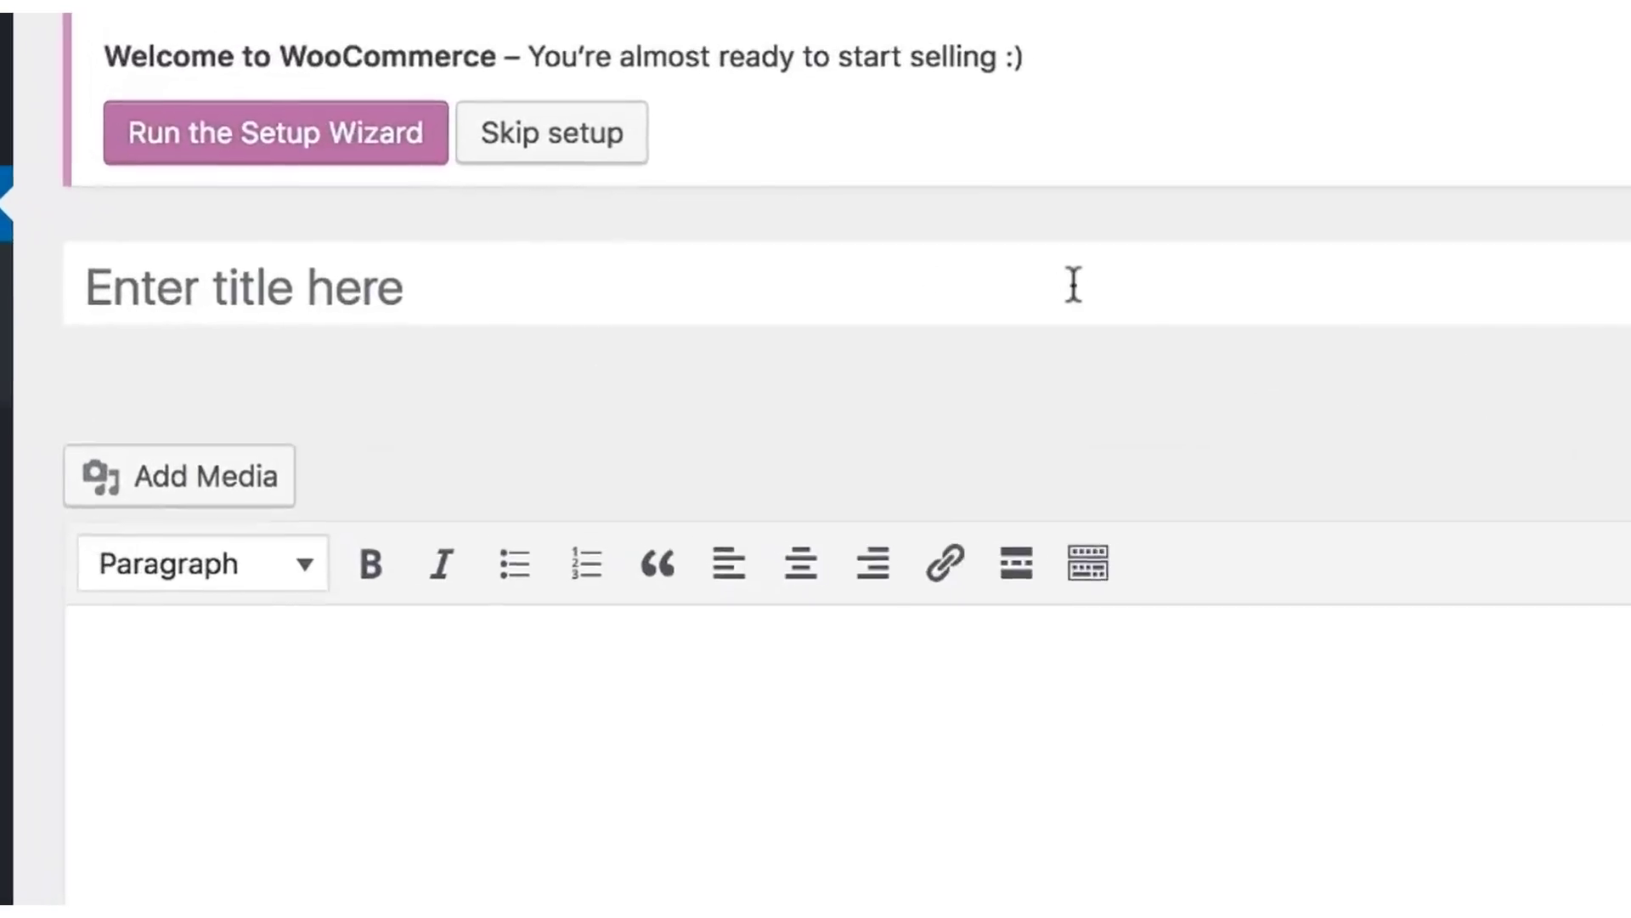
text(About Us)
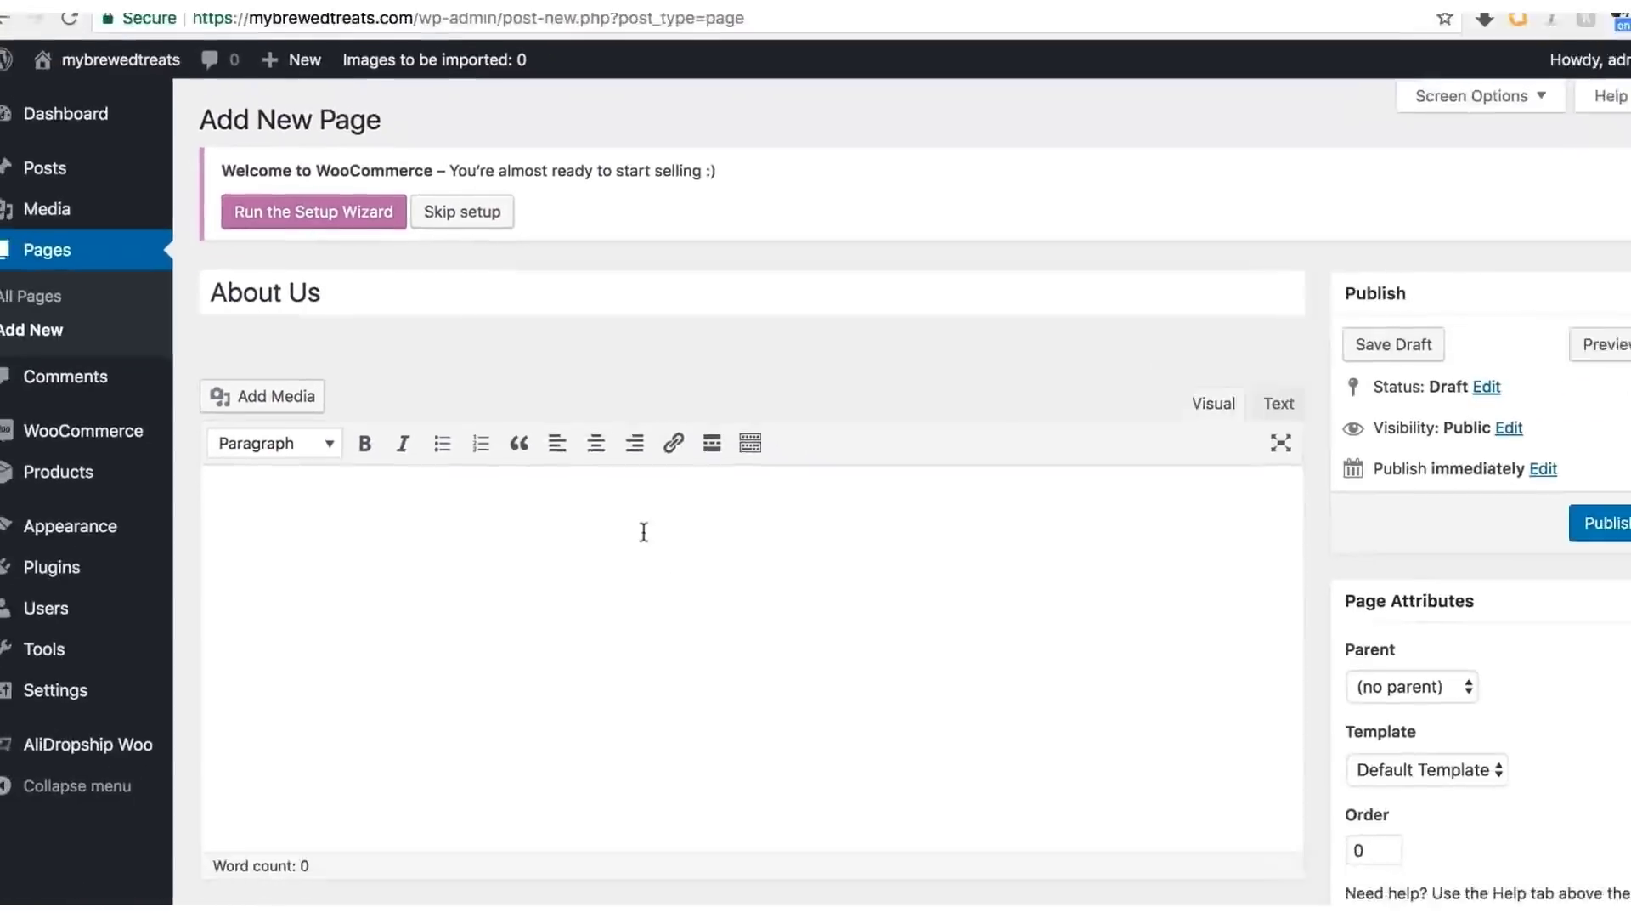
click(268, 390)
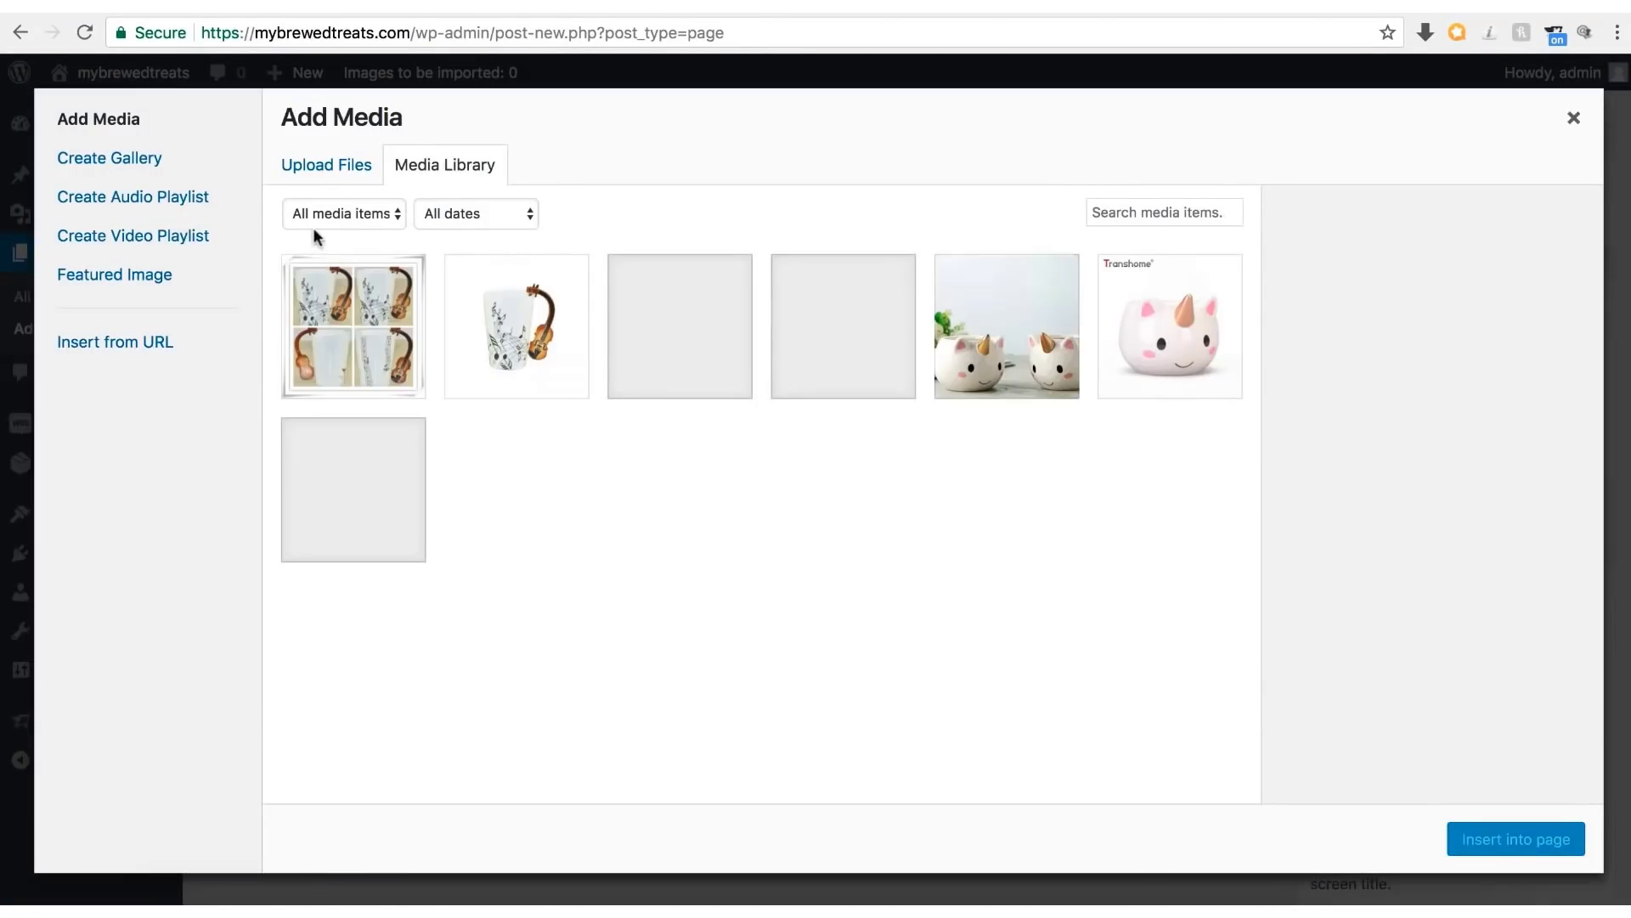
click(343, 173)
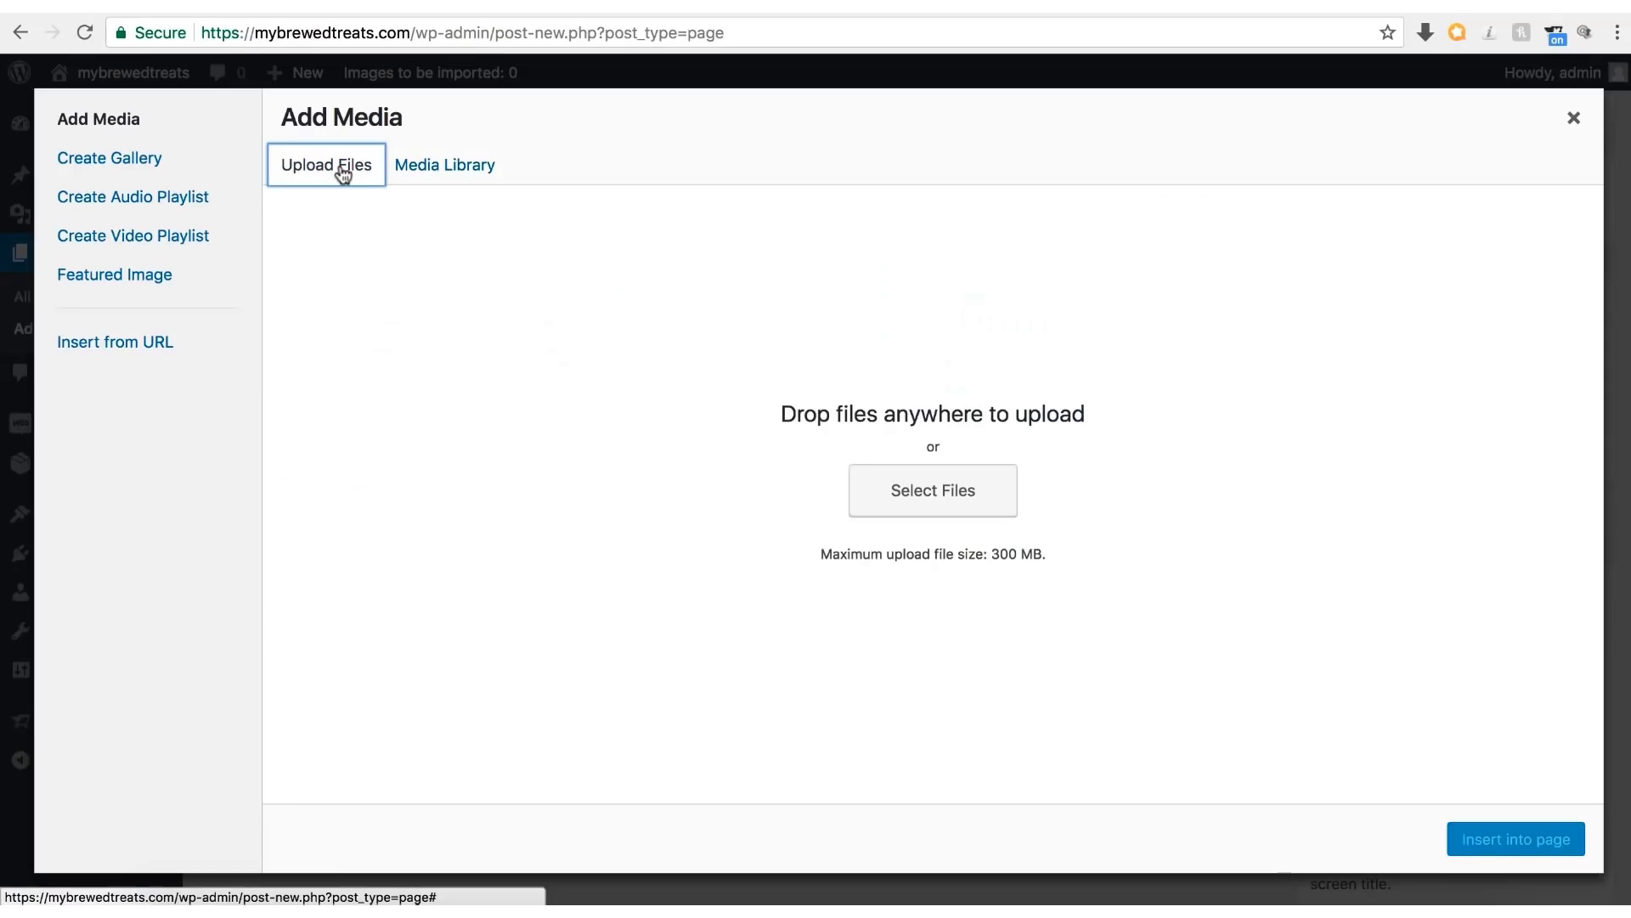
click(924, 492)
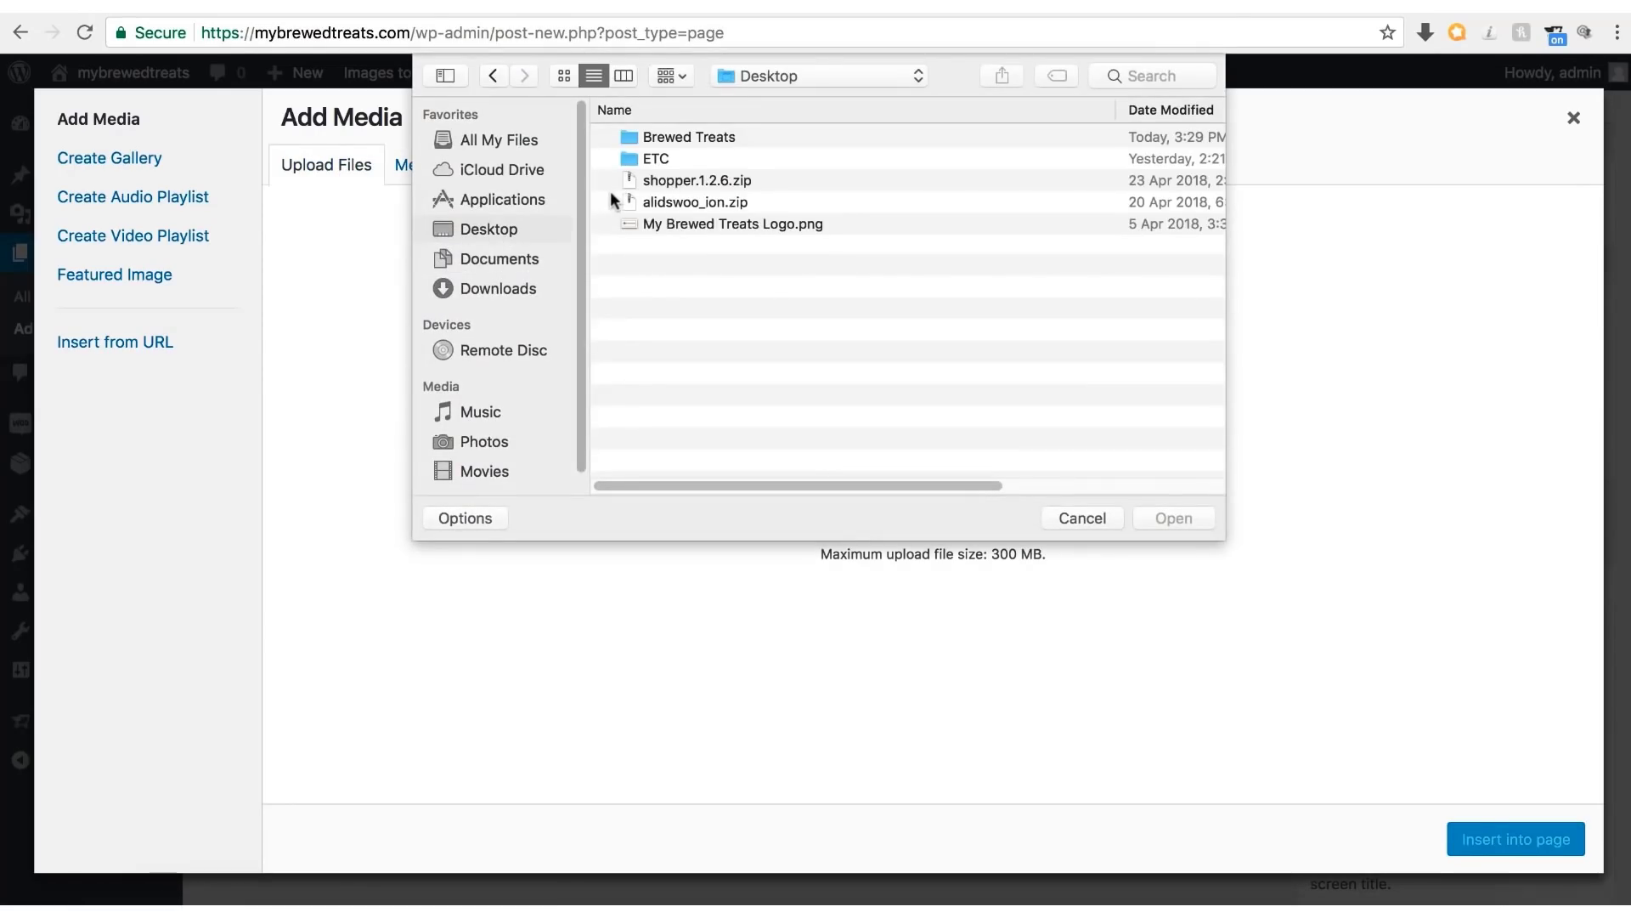
double_click(693, 136)
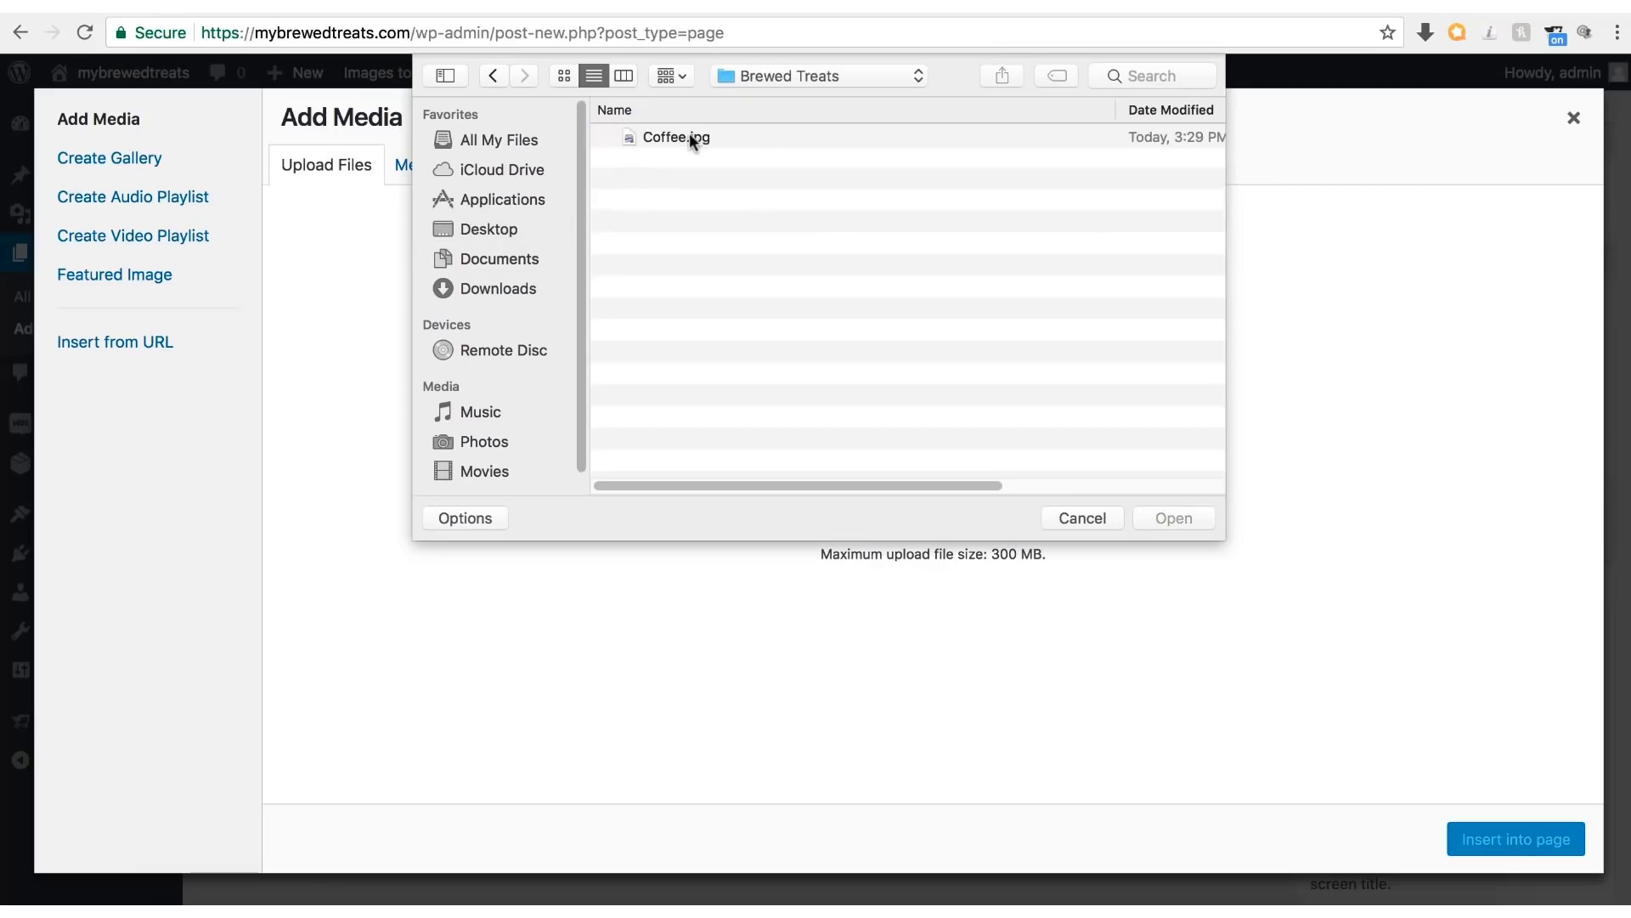
click(684, 137)
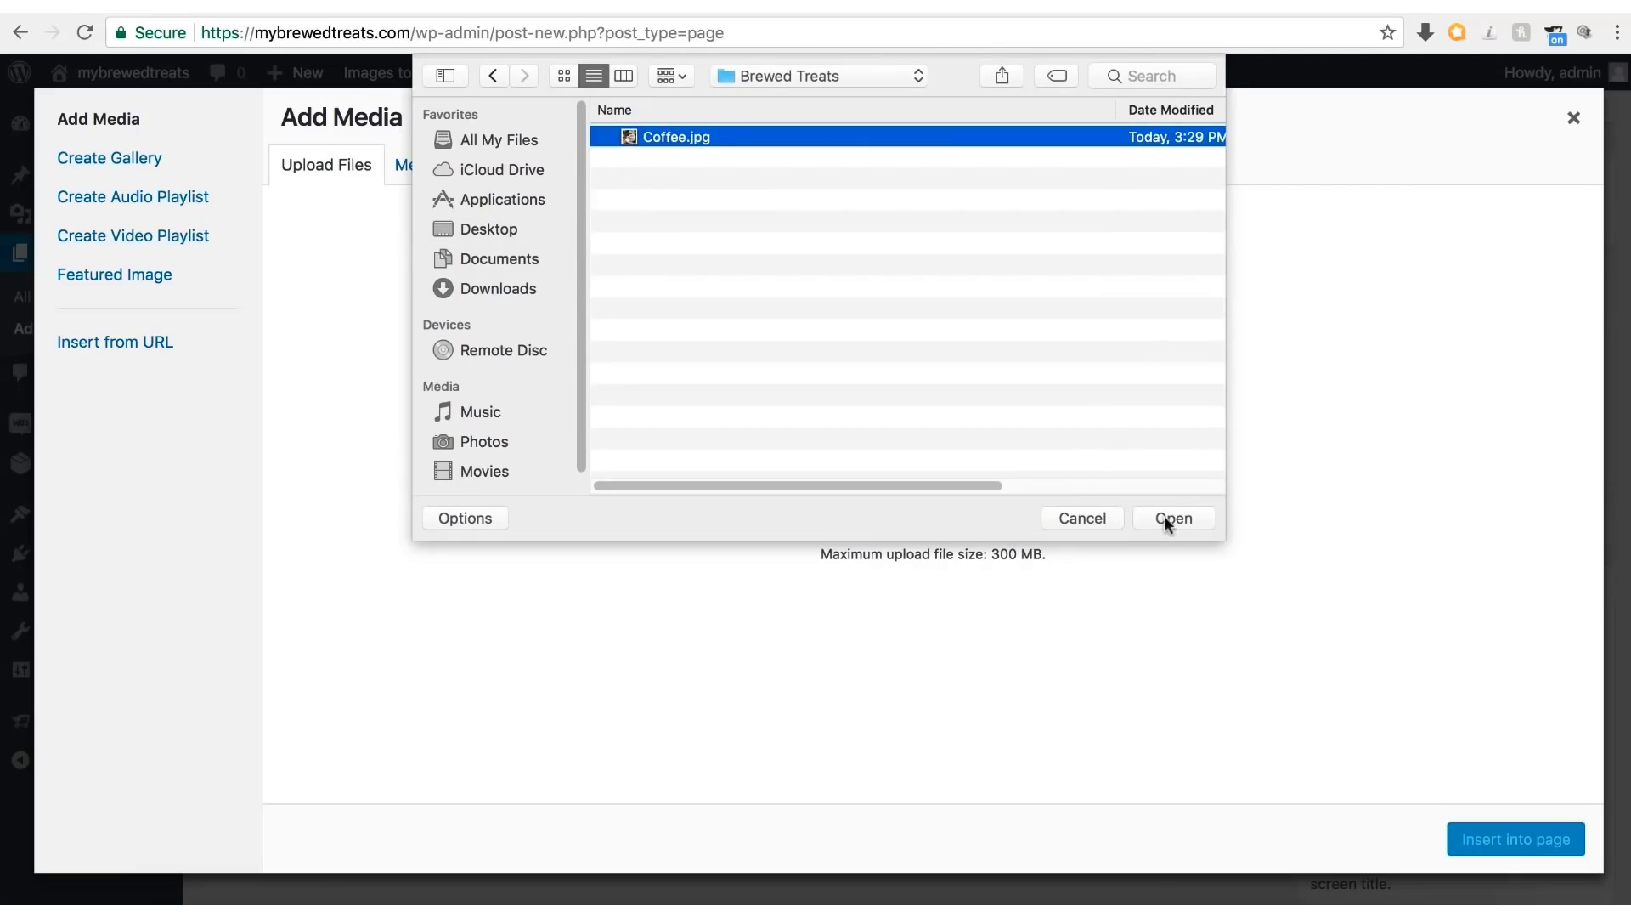
click(1165, 517)
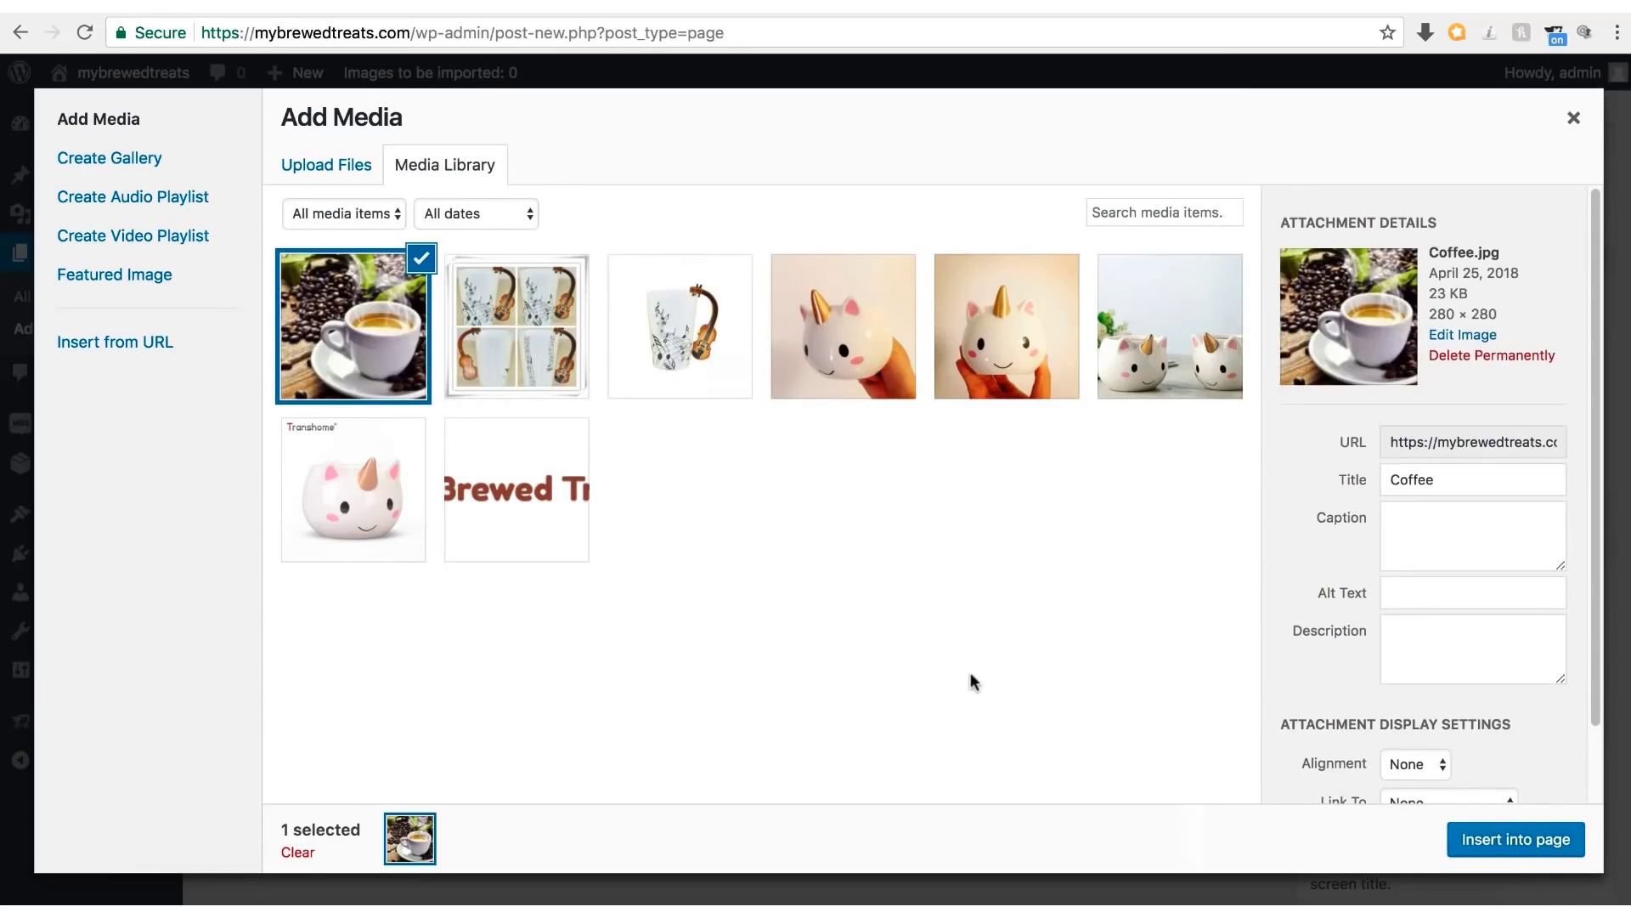
click(1504, 839)
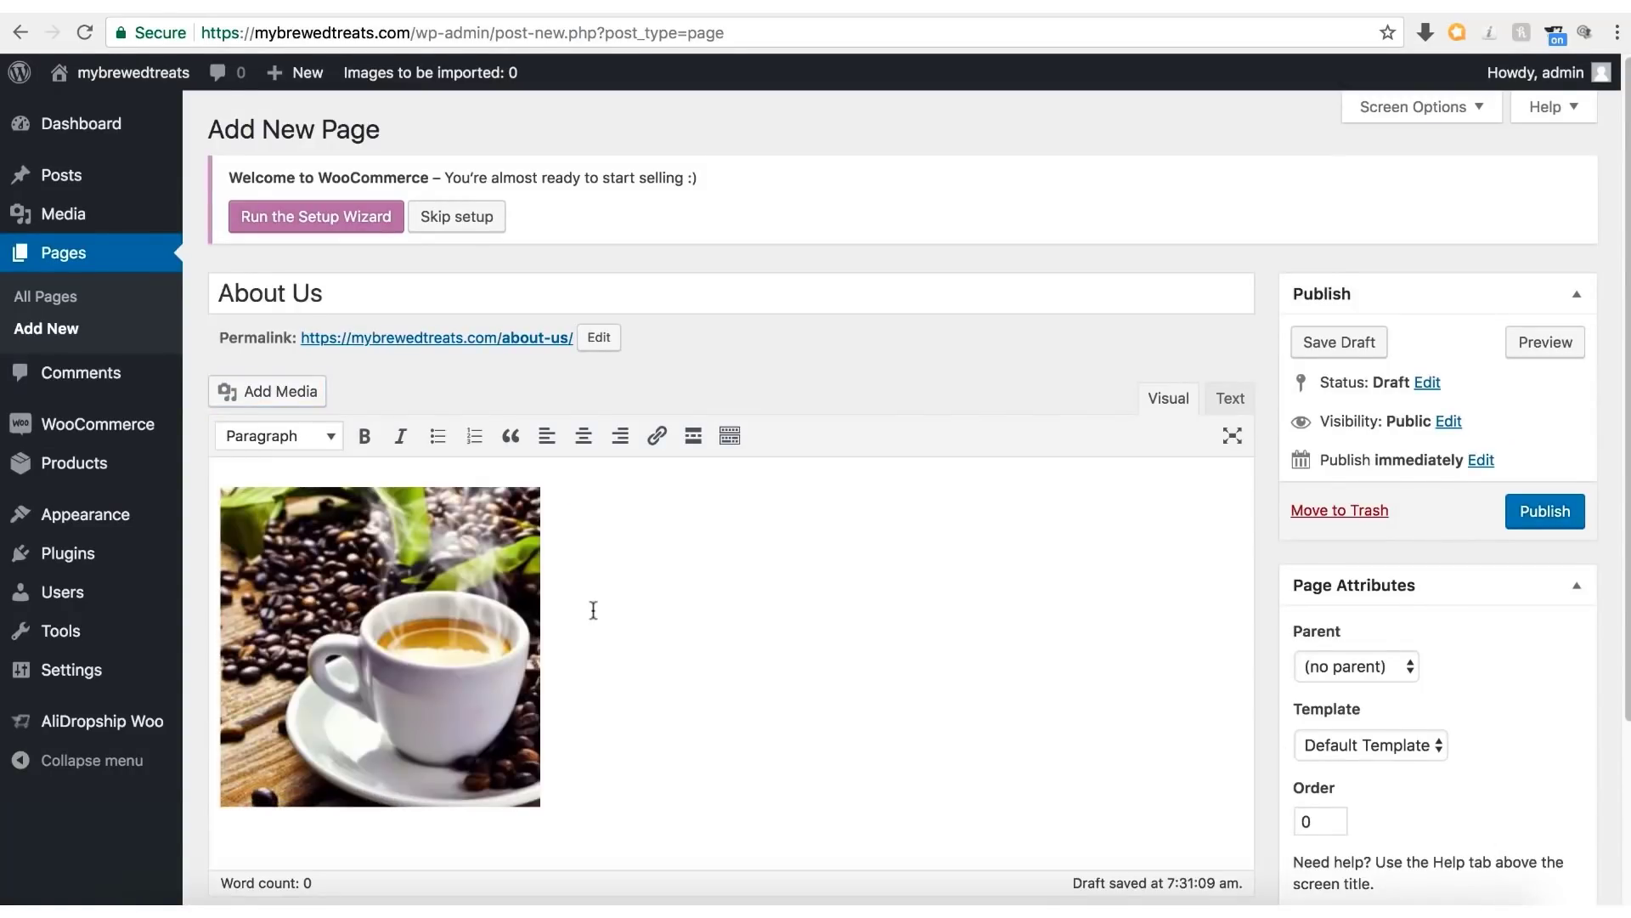
- Paste the About Us text, align the coffee image left, then publish and preview the page
text(Coffee. It’s the best part of waking up, and everyone has their favorite way of brewing it – and drinking it! Founded in New Zealand at the start of 2016 as a boutique online outlet dedicated to quirky and quality coffee products and accessories, Brewed Treats has become a fast-growing, customer-focused online store dedicated to sourcing the highest quality products so that you can brew the perfect cup of java. And don’t worry: Just because we’re based in New Zealand, it doesn’t mean you can’t order from us as we ship worldwide for FREE to 185 countries for all of the products we sell. It is our mission to remove the boundaries and open up the world to the best equipment and accessories so that everyone can brew exquisite coffee. Even though we’ve grown since our early, humble beginnings, we are still dedicated to providing quality customer service and the best products. We love our coffee, and we’re passionate about sourcing new, great accessories, tools and equipment to help you make the perfect brew.)
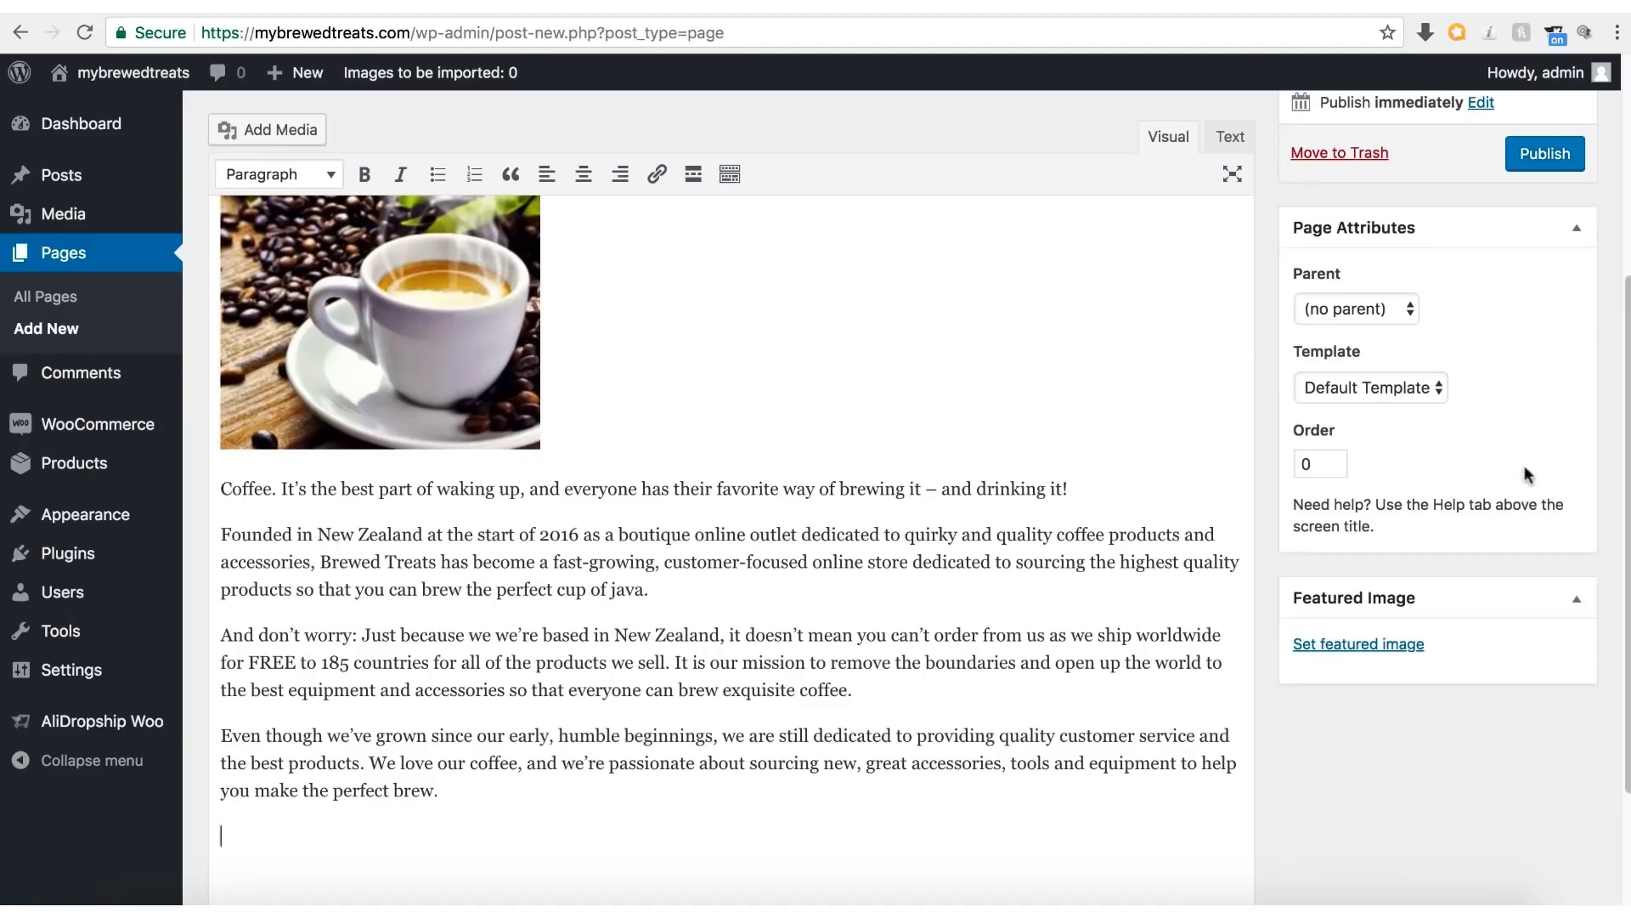
click(372, 396)
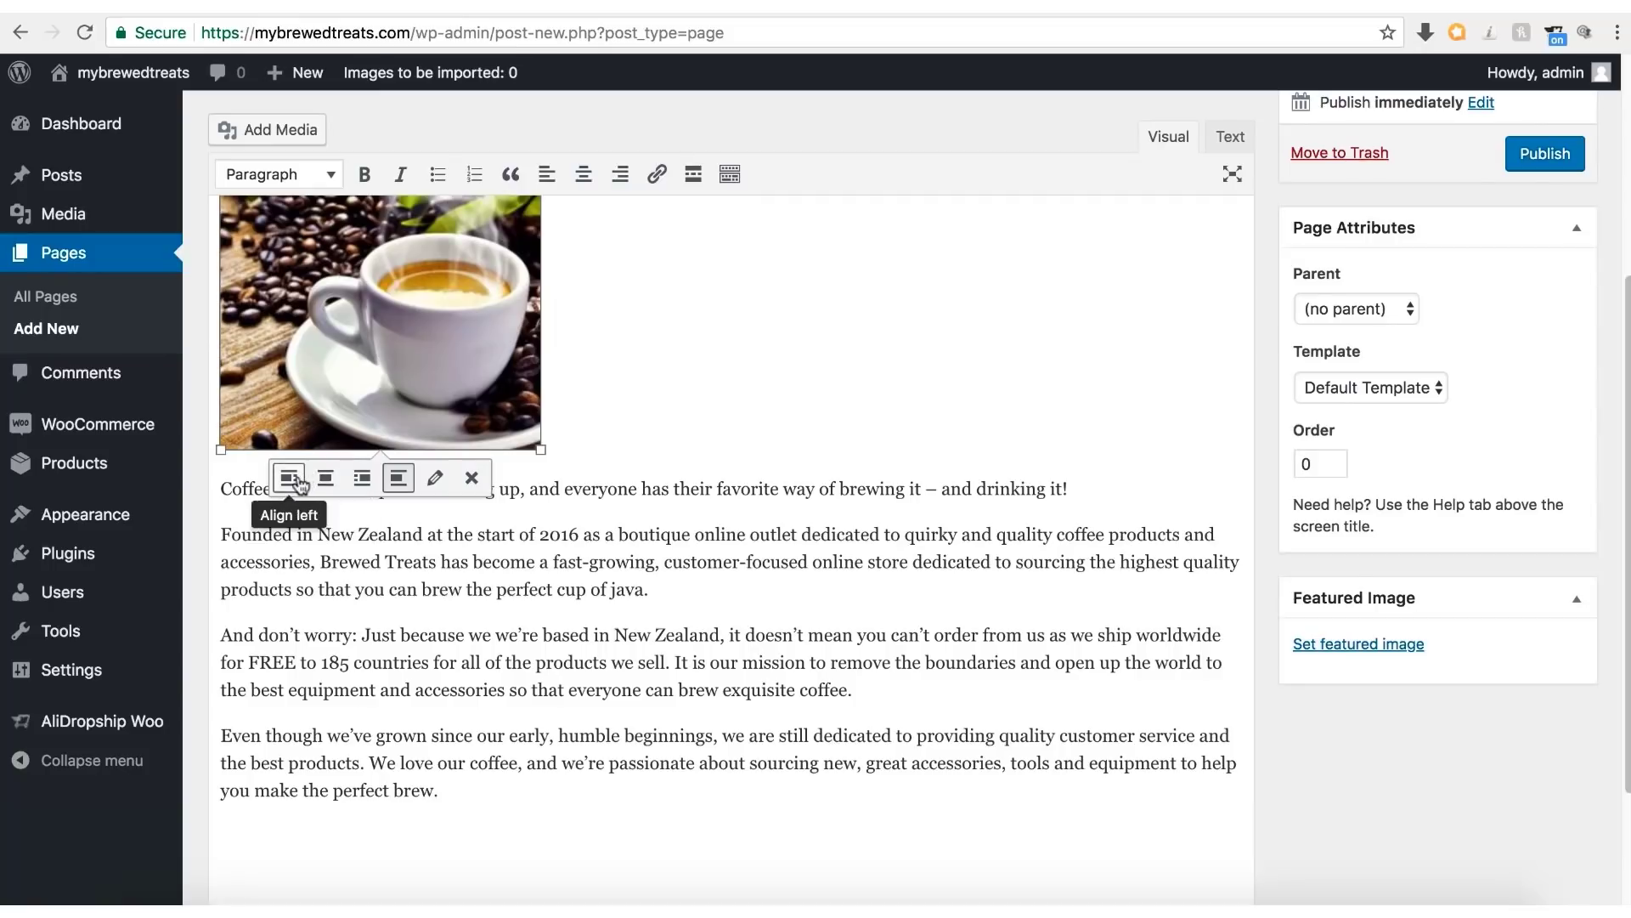
click(290, 478)
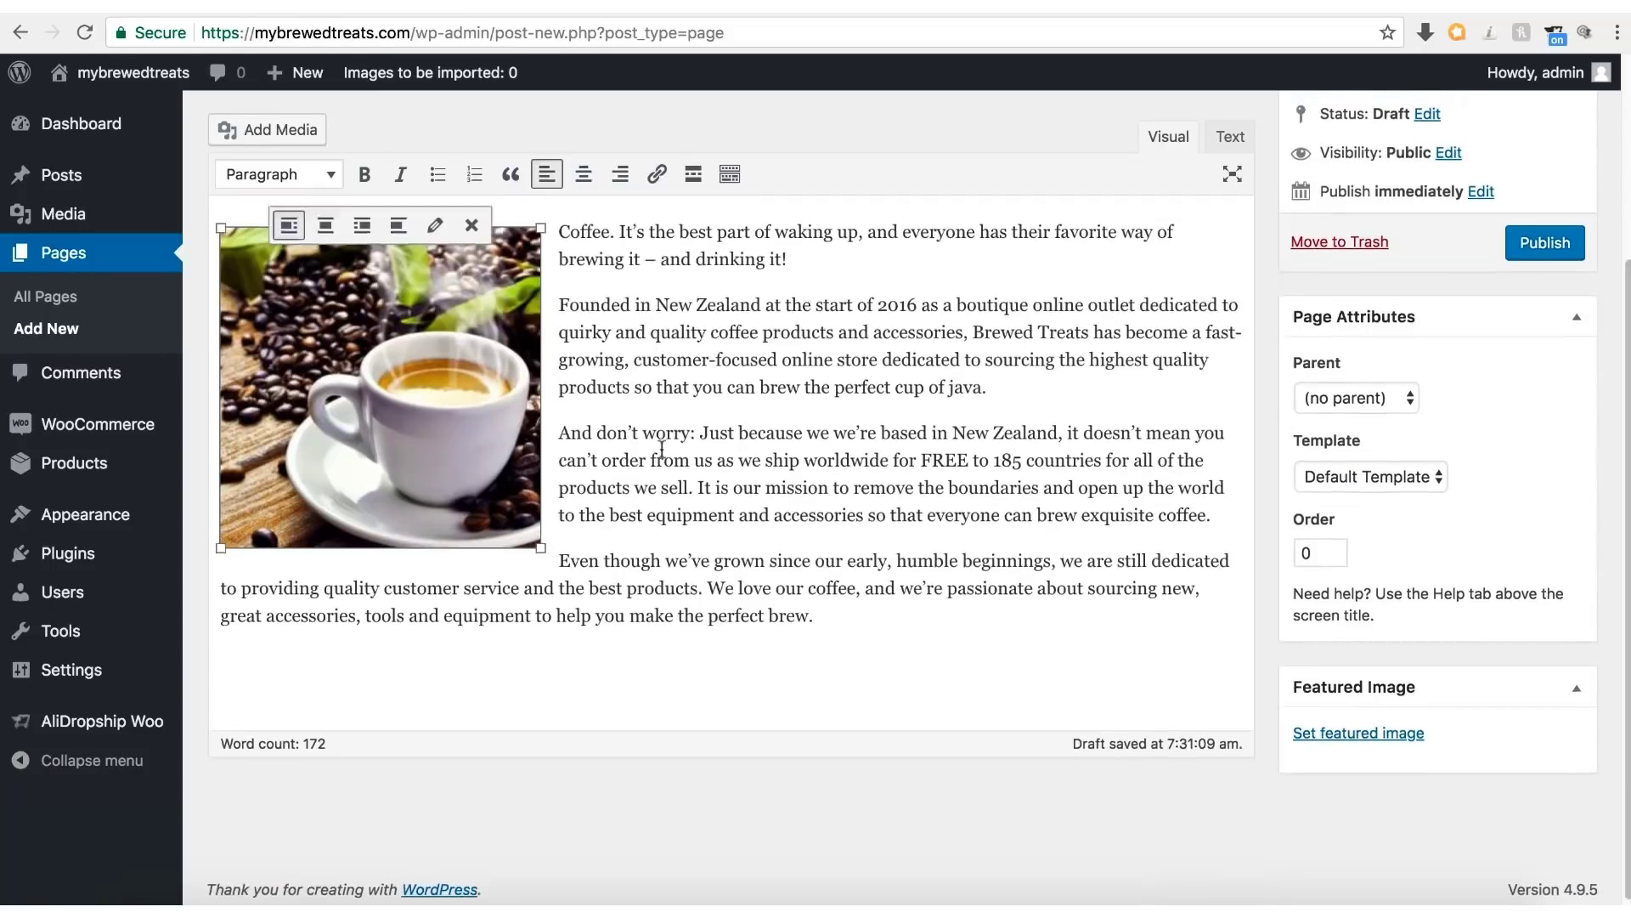
click(661, 448)
scroll(661, 447, up, 3)
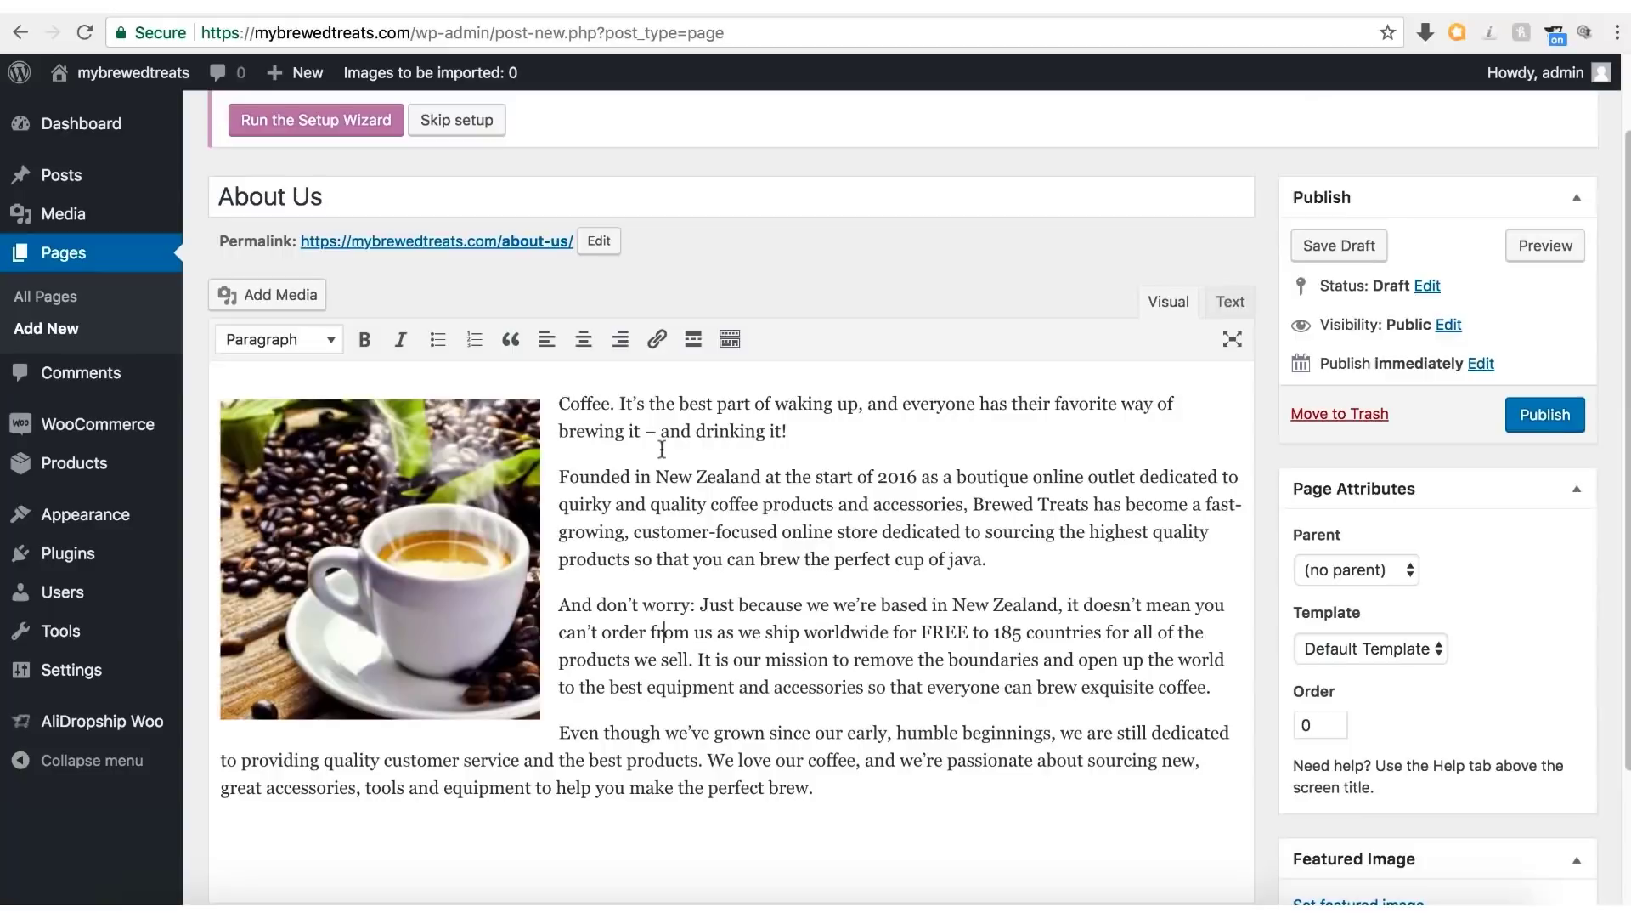
scroll(1105, 425, down, 1)
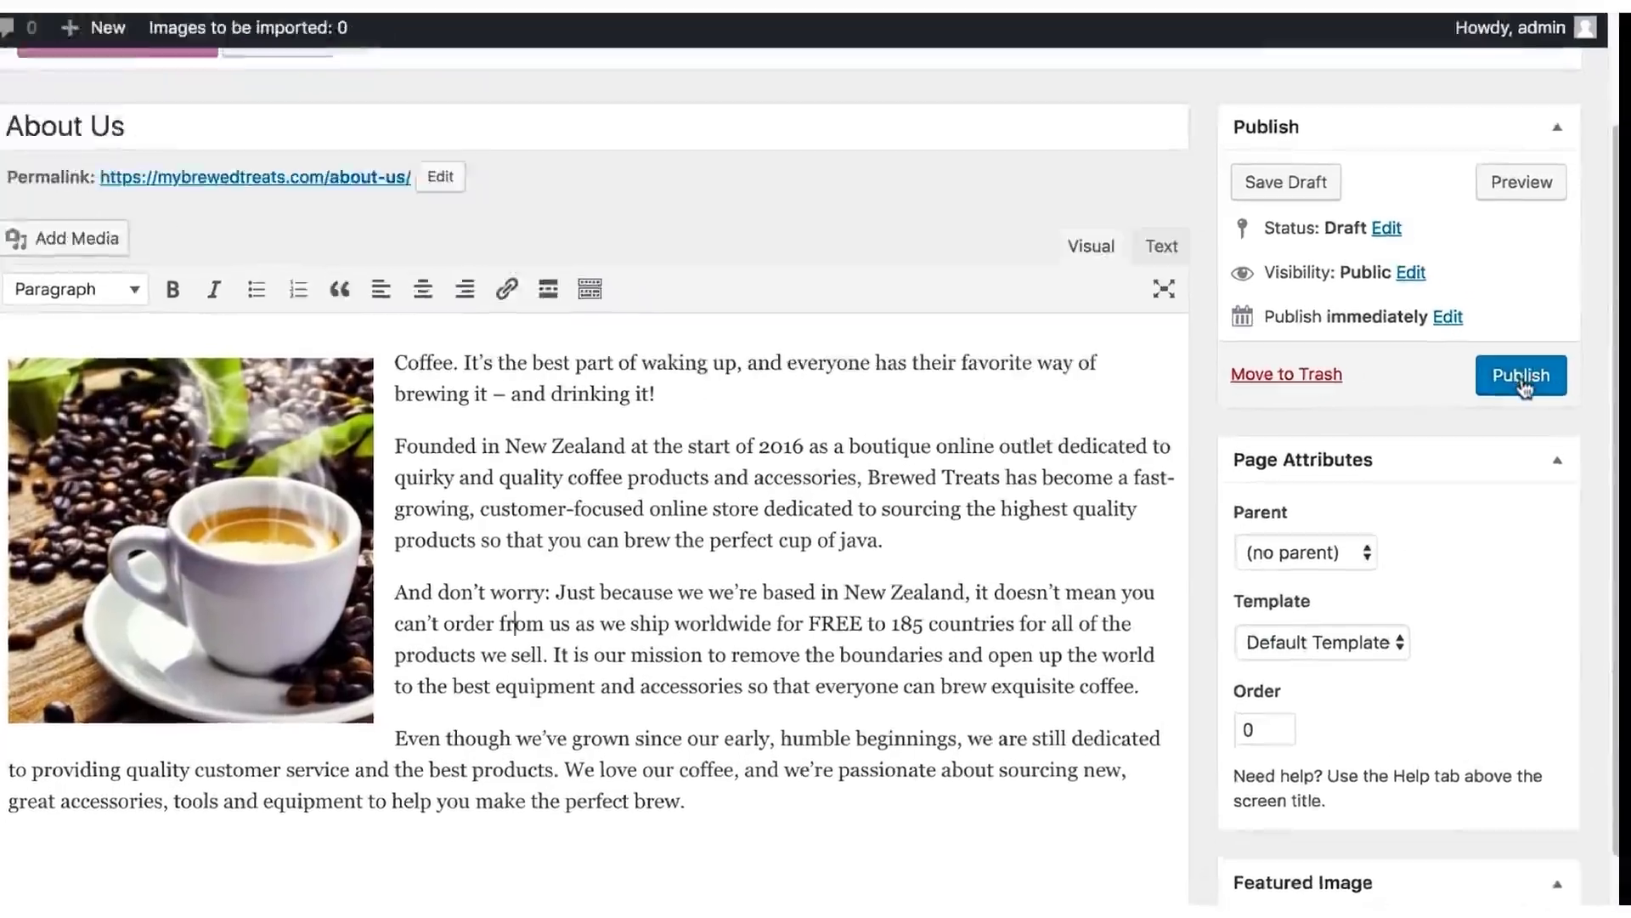
click(1522, 383)
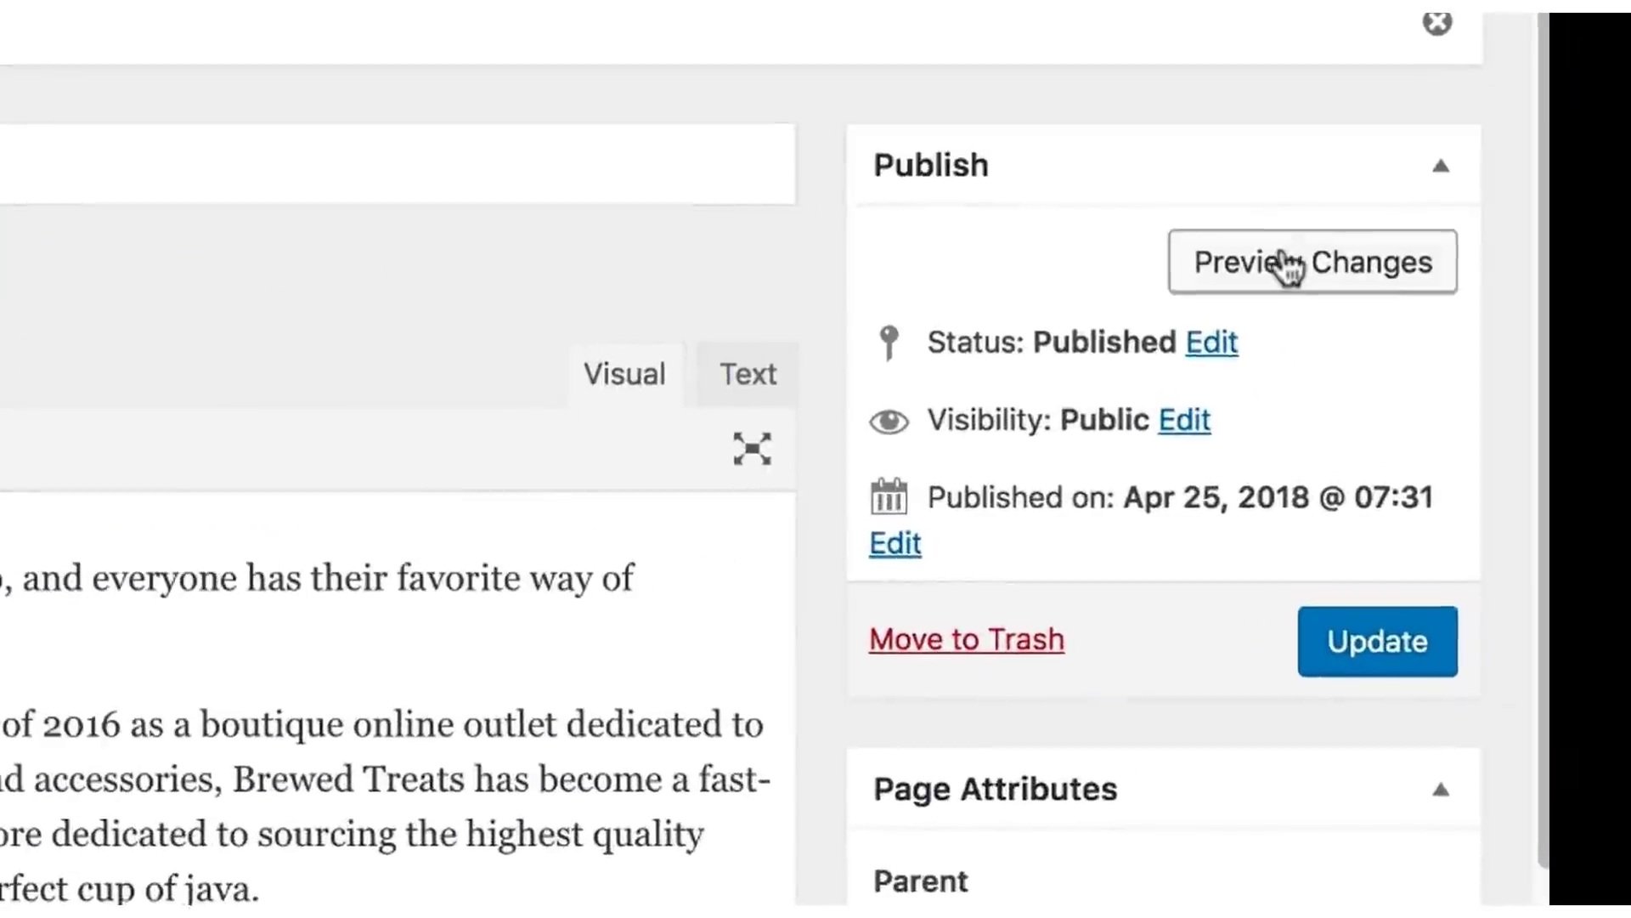
click(1313, 271)
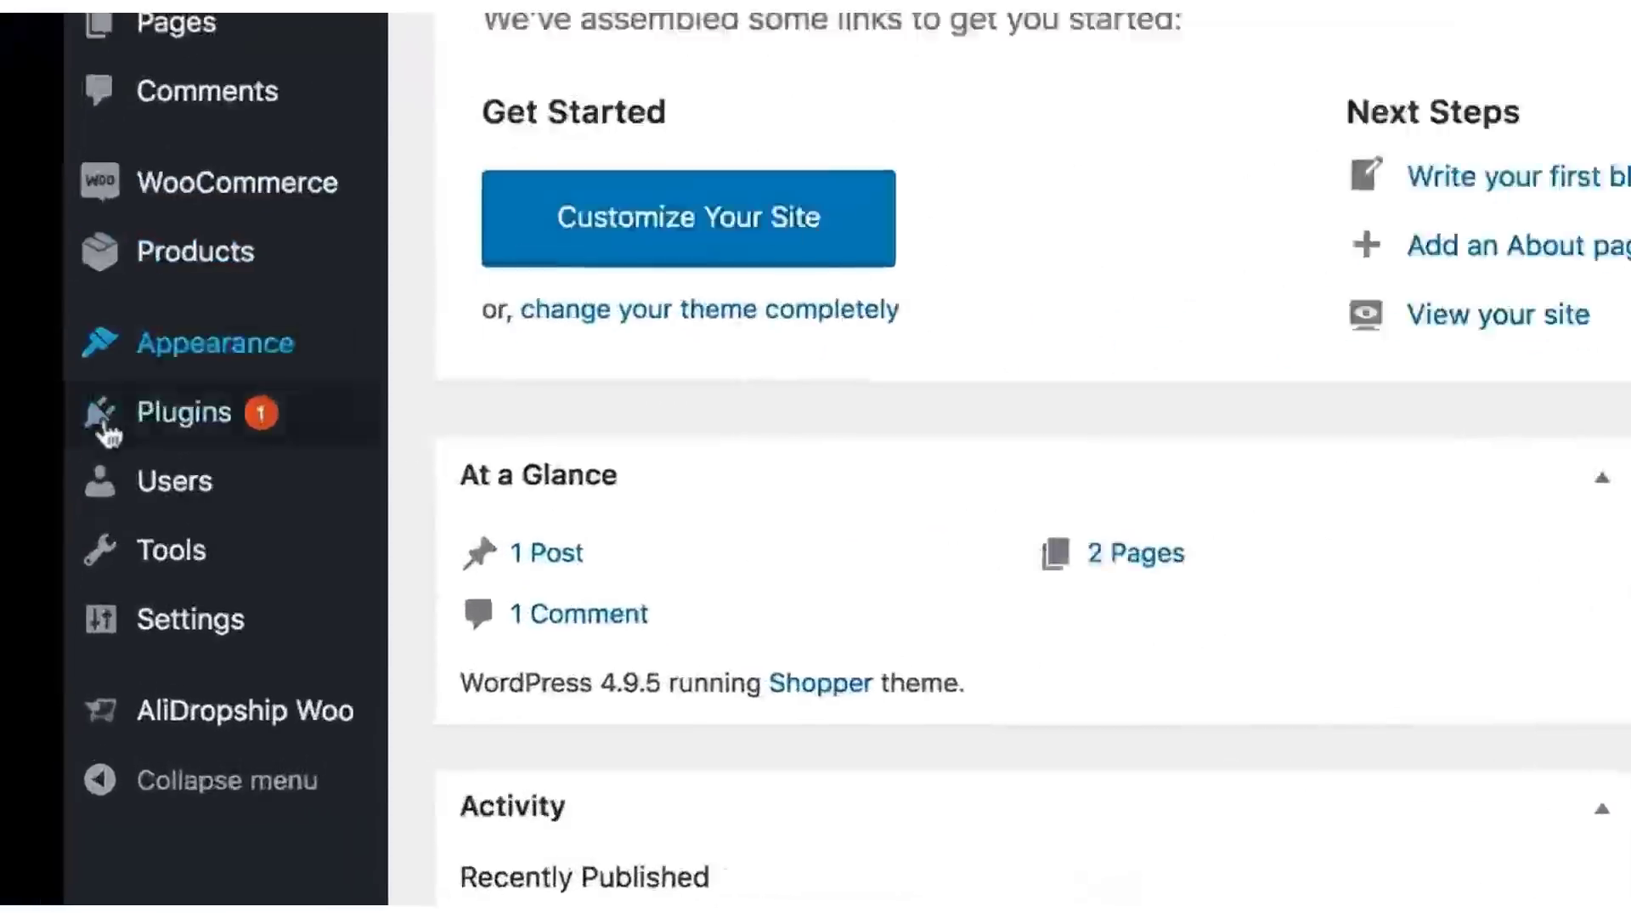
- Search plugins for 'contact form', then install and activate Contact Form 7
click(107, 429)
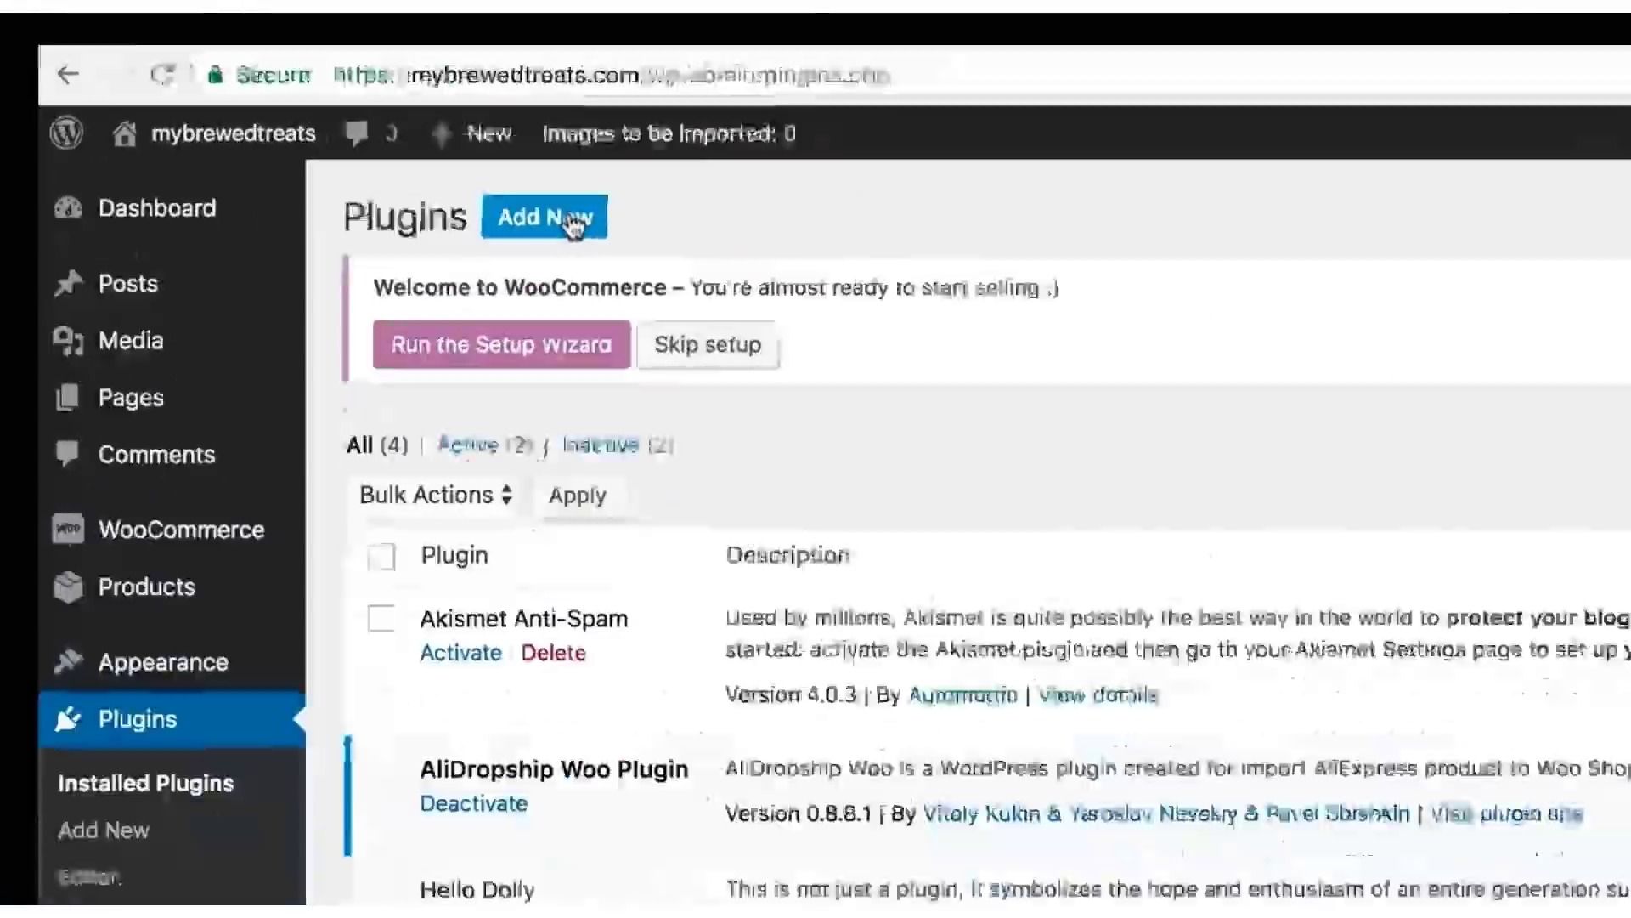
click(349, 124)
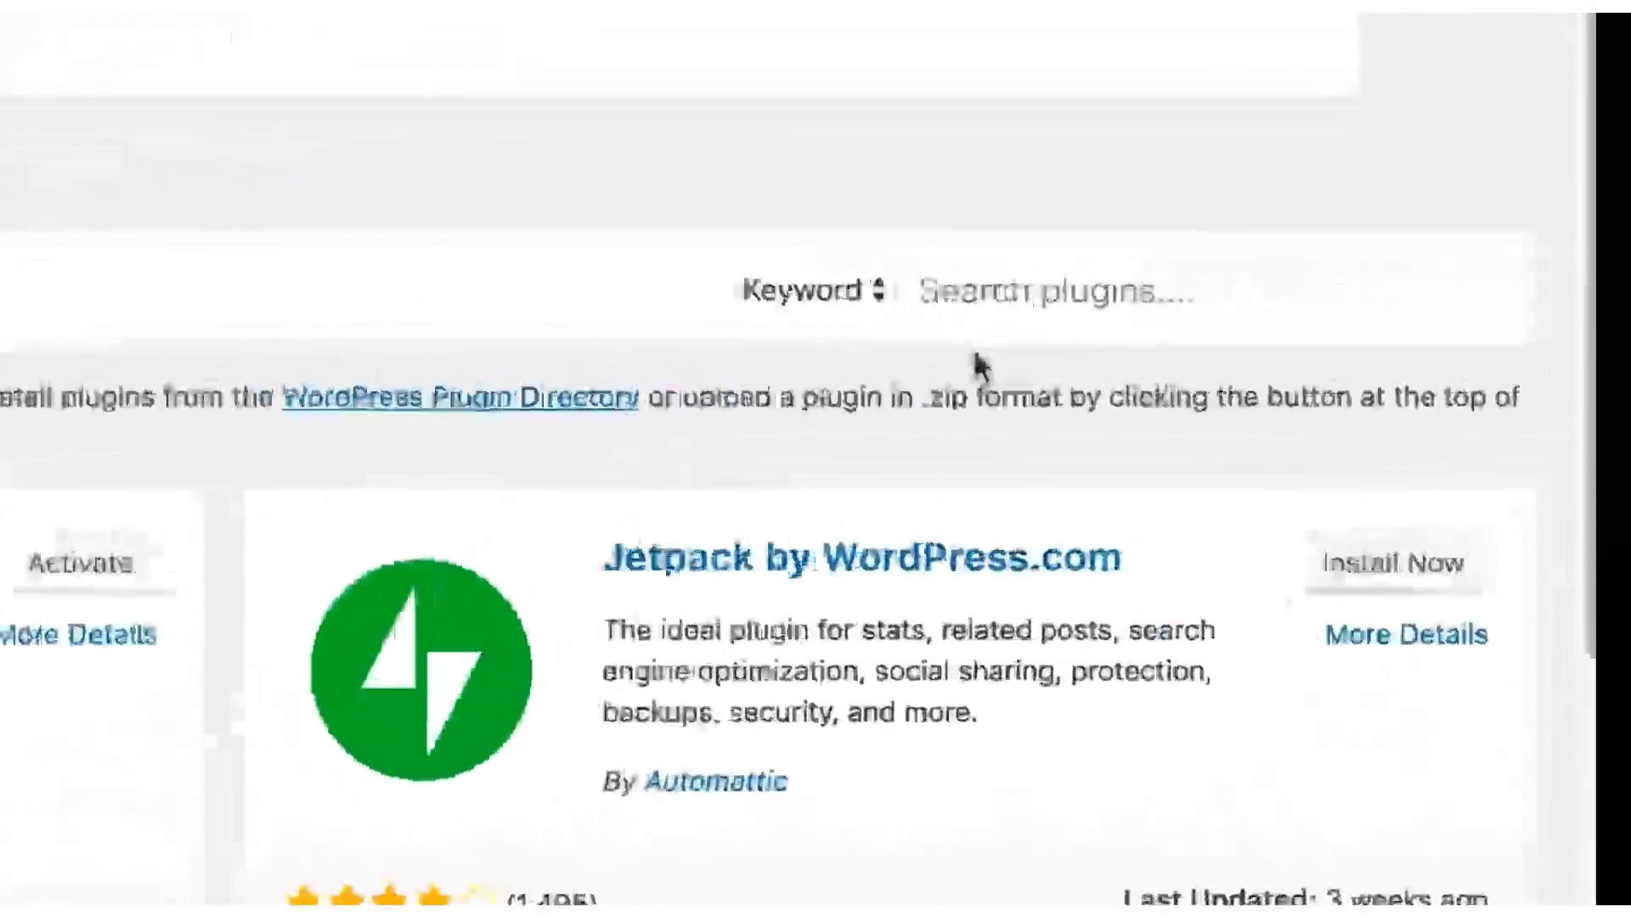
click(1325, 290)
text(contact form)
key(Return)
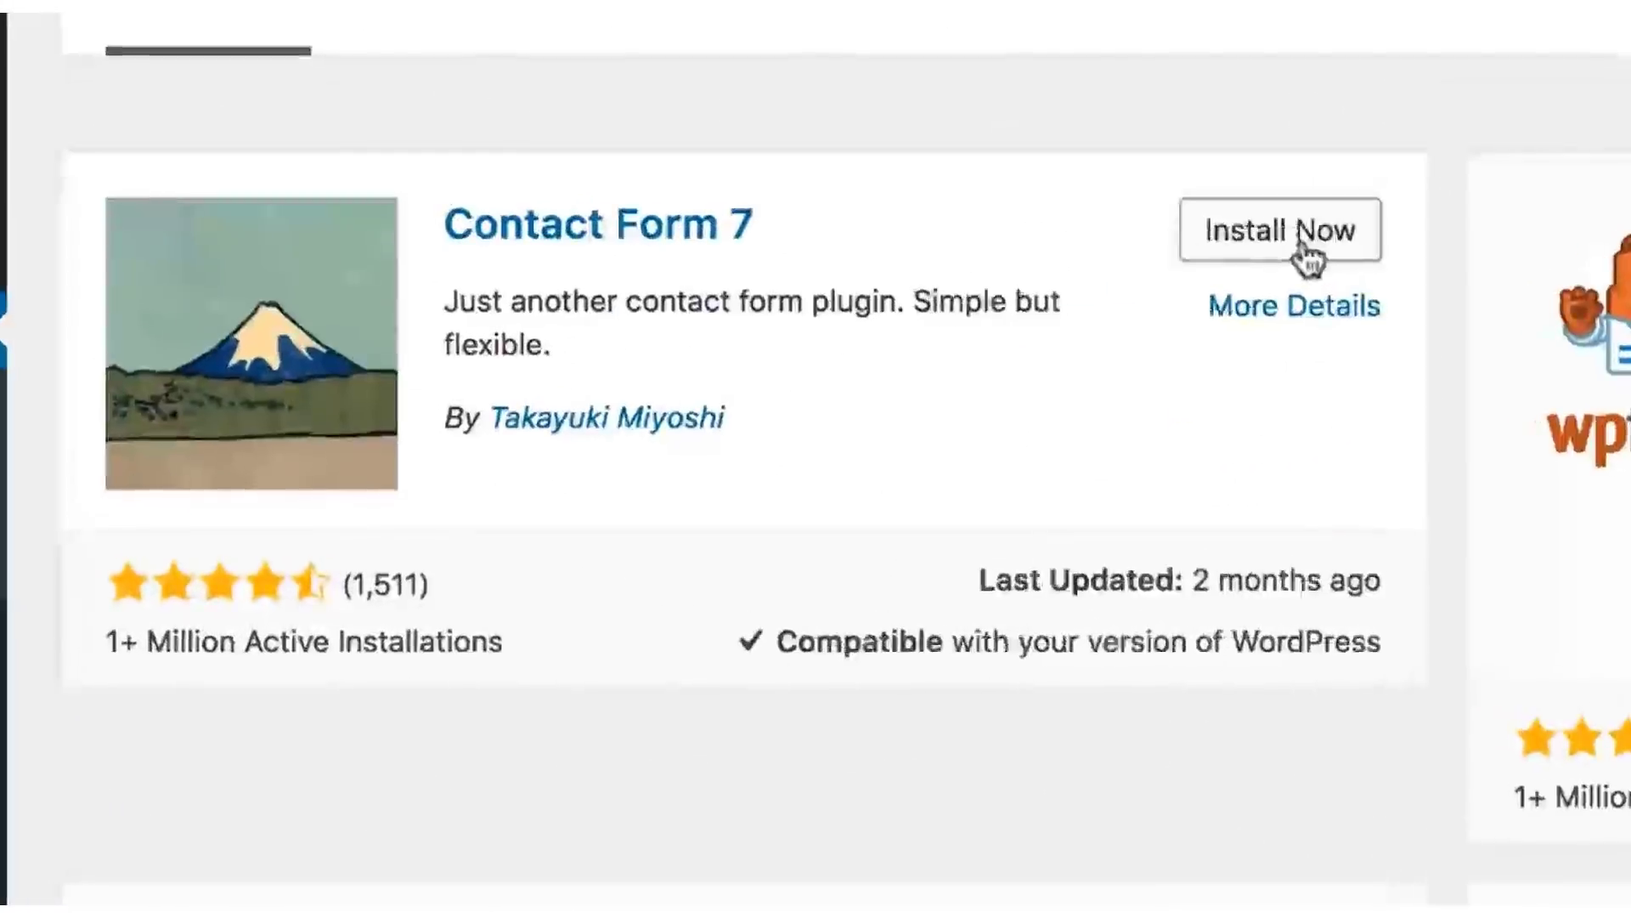
click(1155, 310)
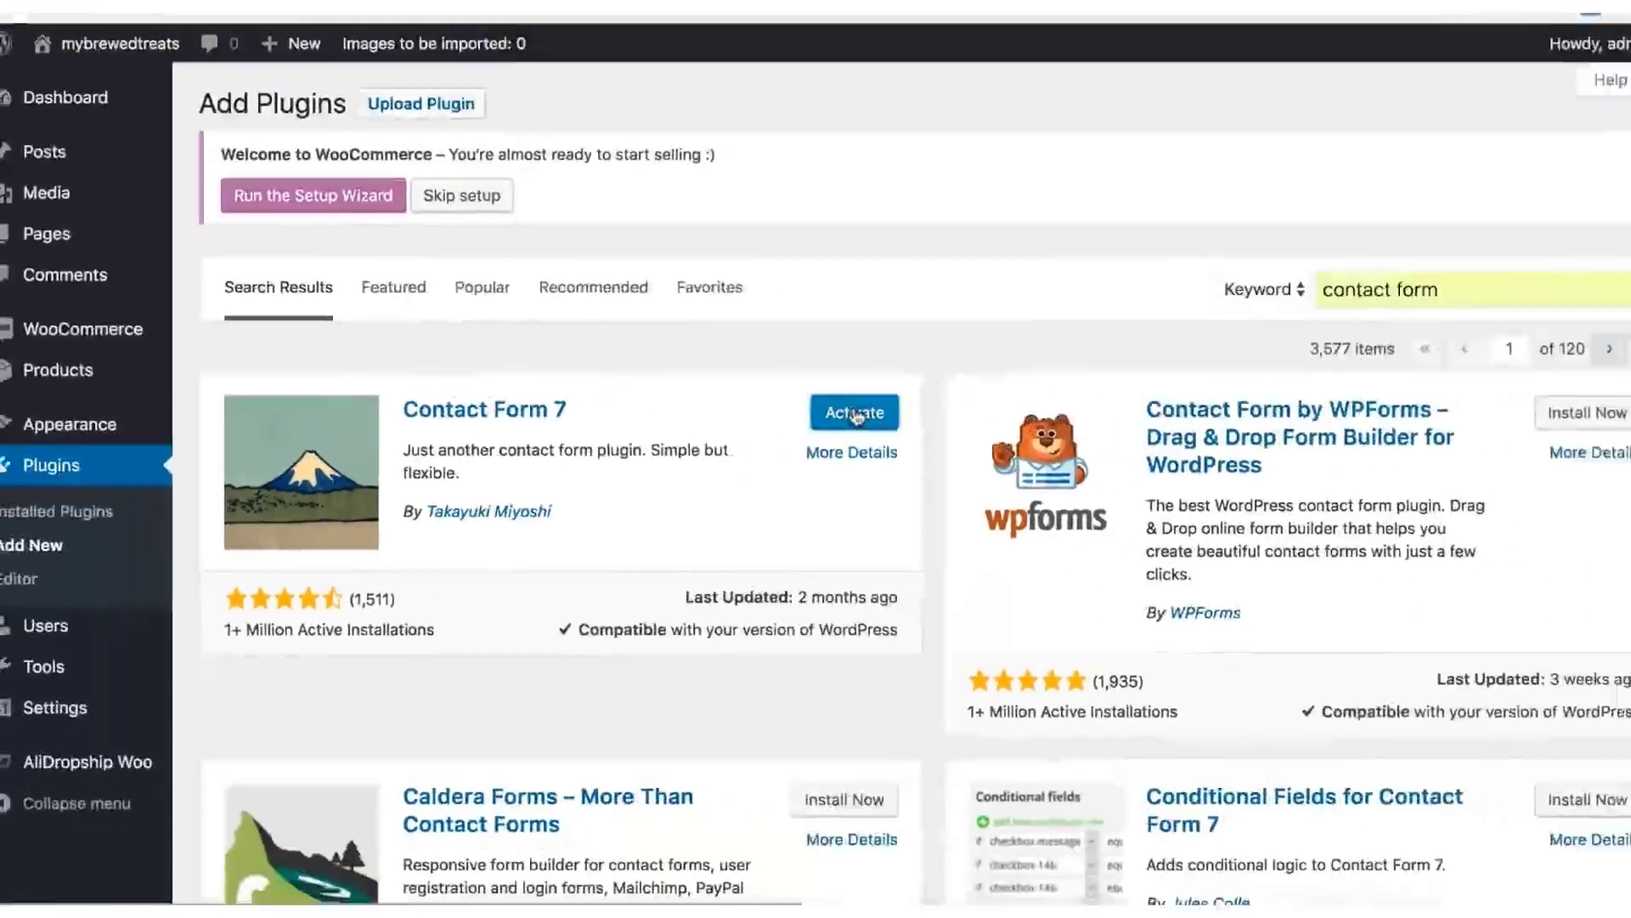
click(856, 413)
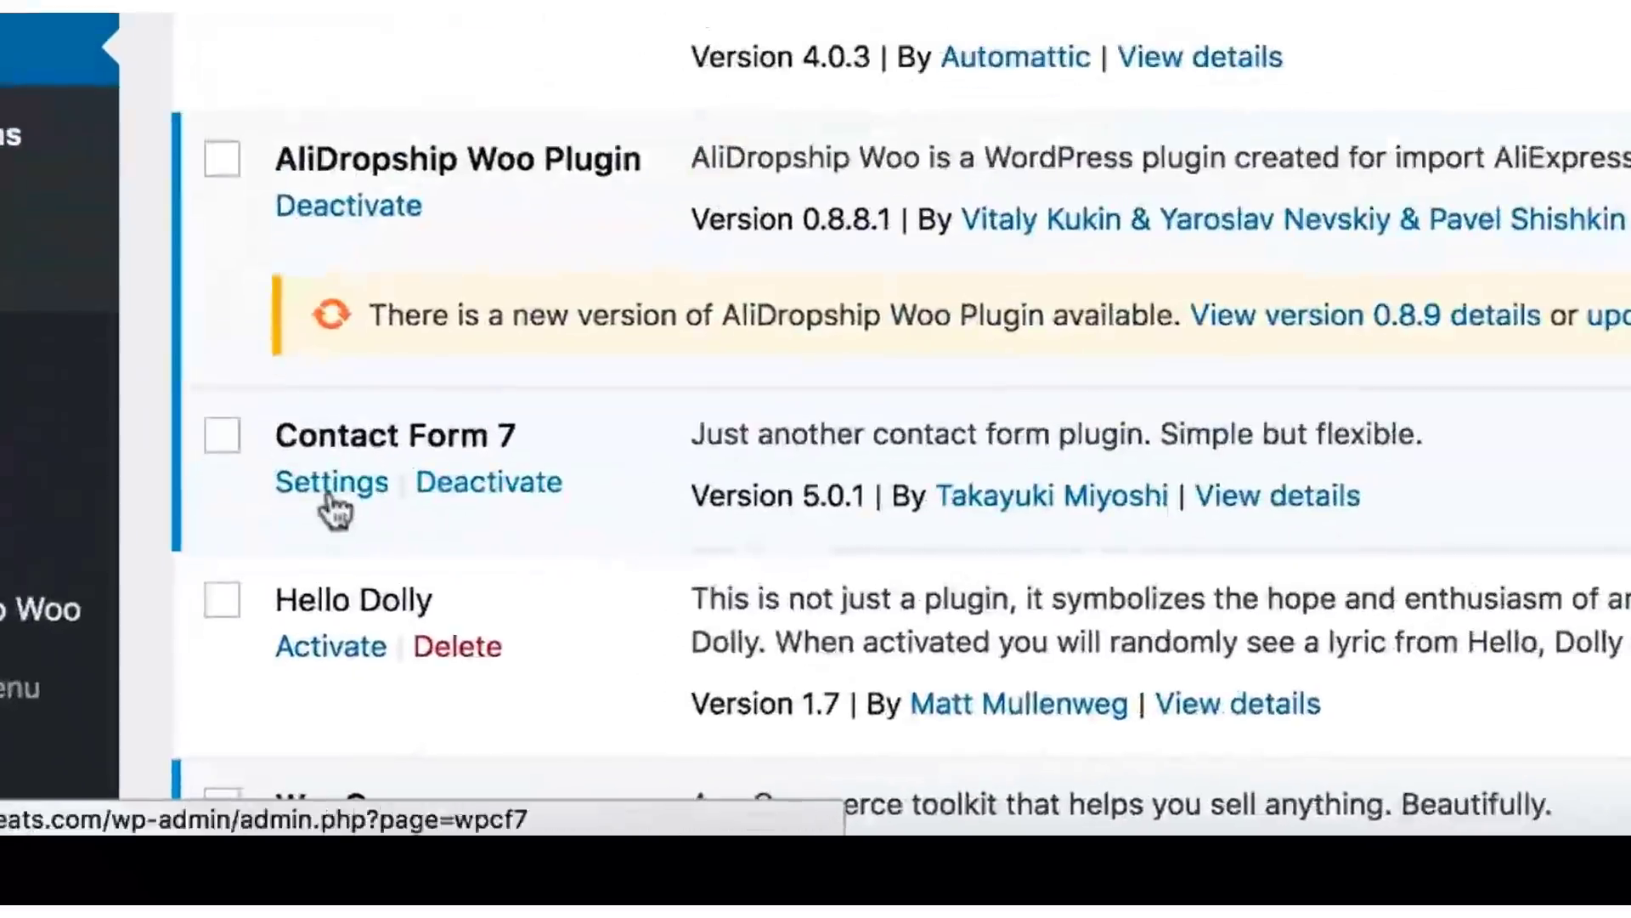
click(289, 730)
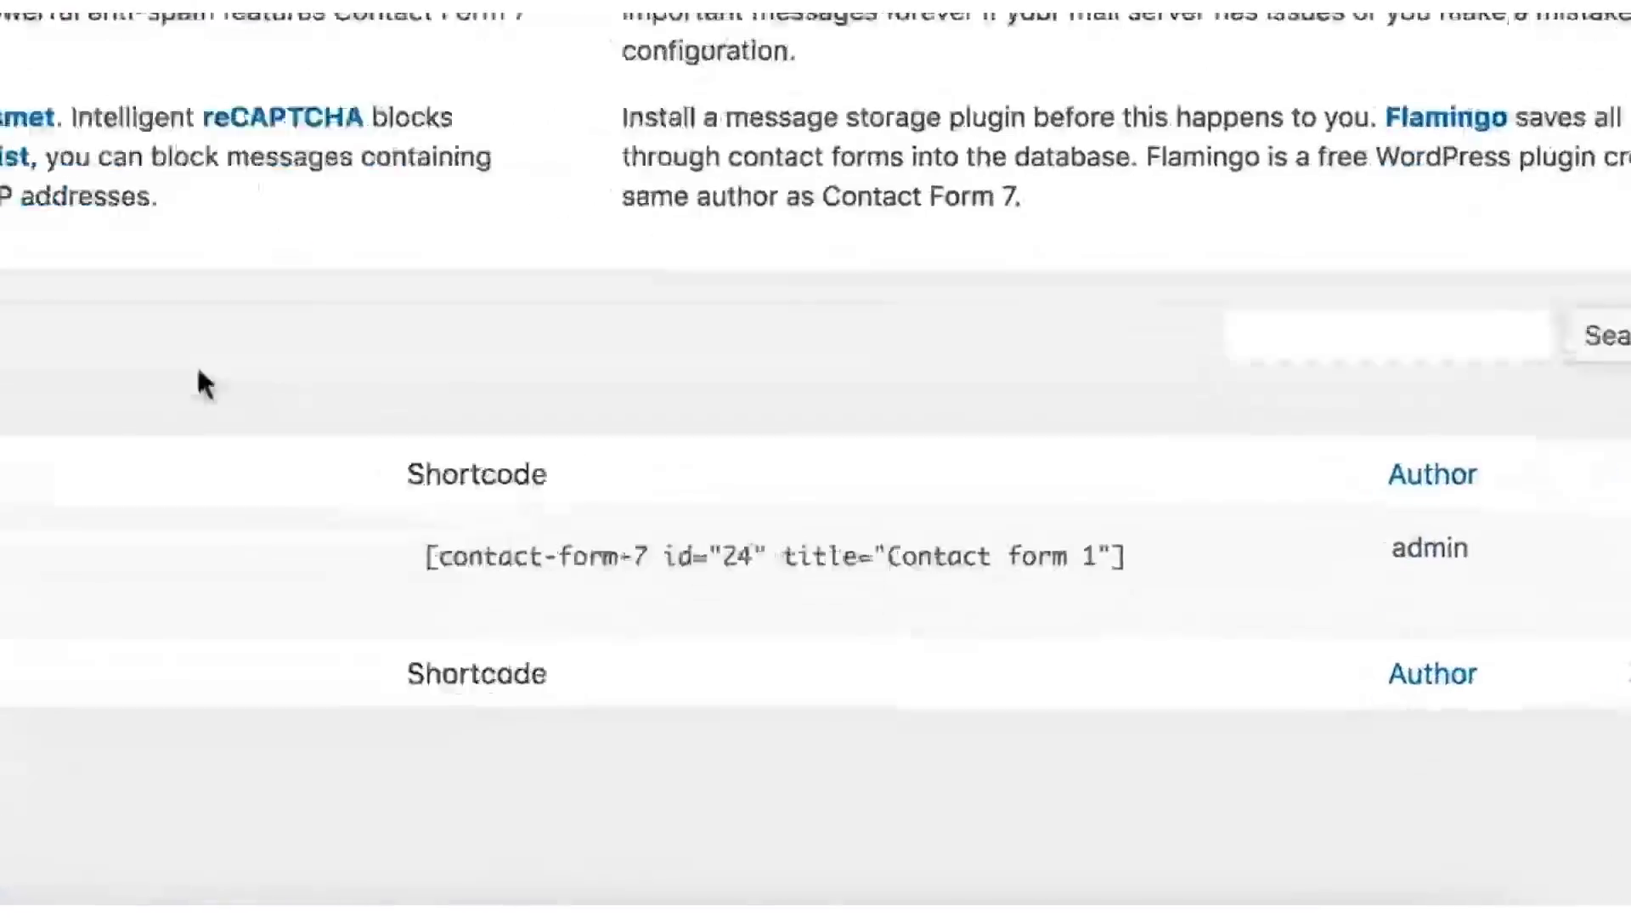
- Paste the Contact form 1 shortcode into a new 'Contact Us' page's Text tab, then publish and preview
drag(429, 557, 1122, 557)
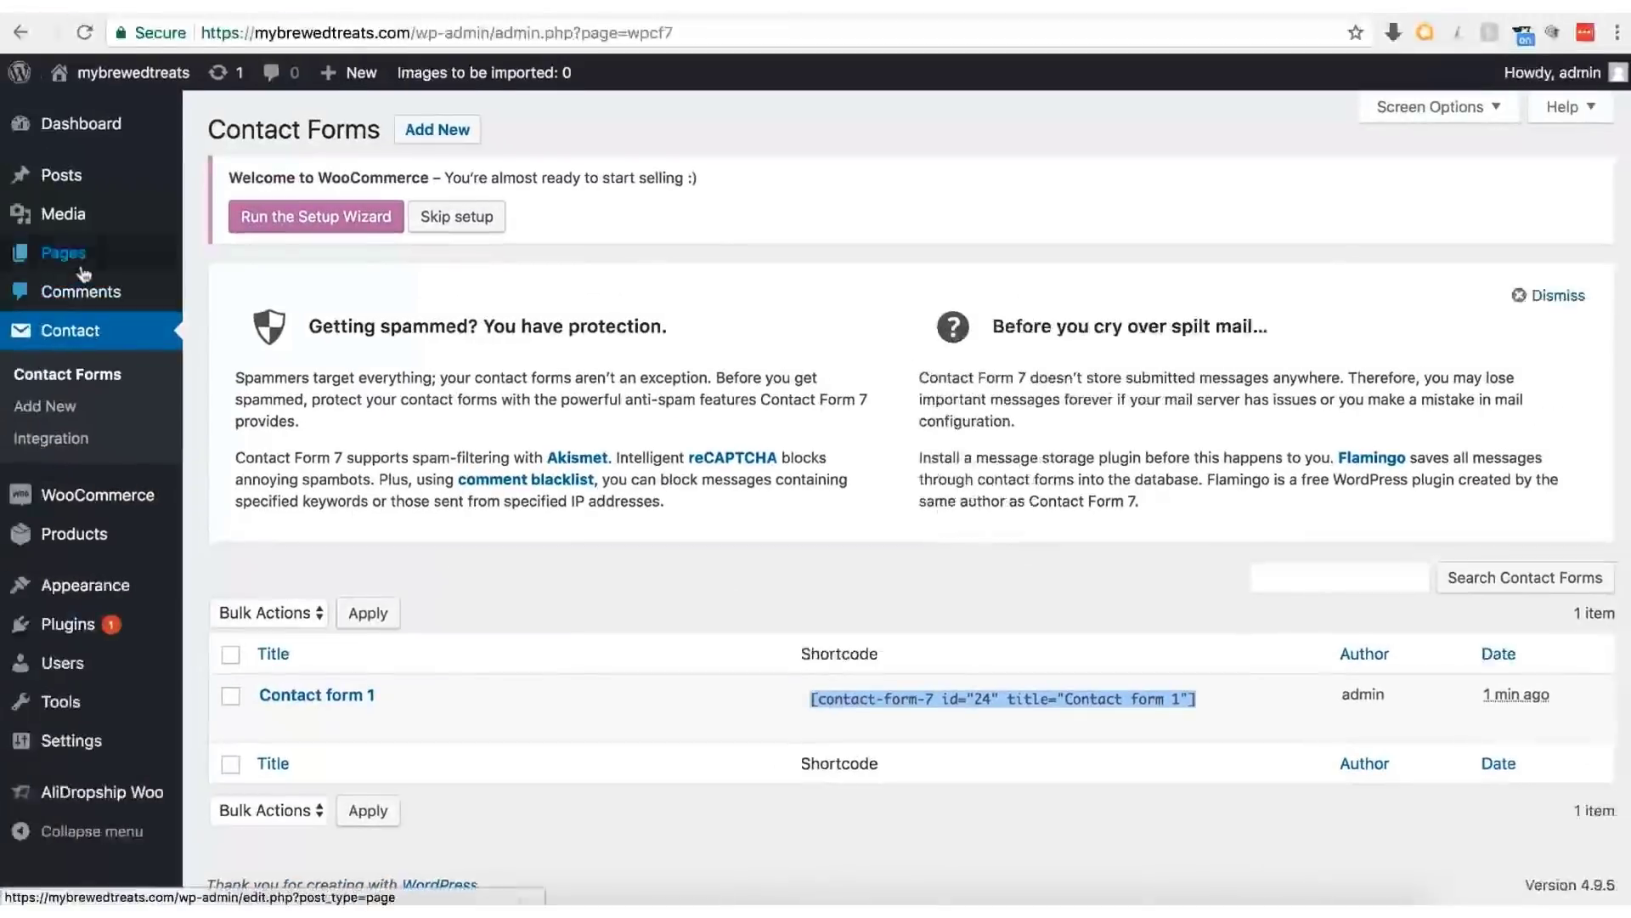
mouse_move(110, 362)
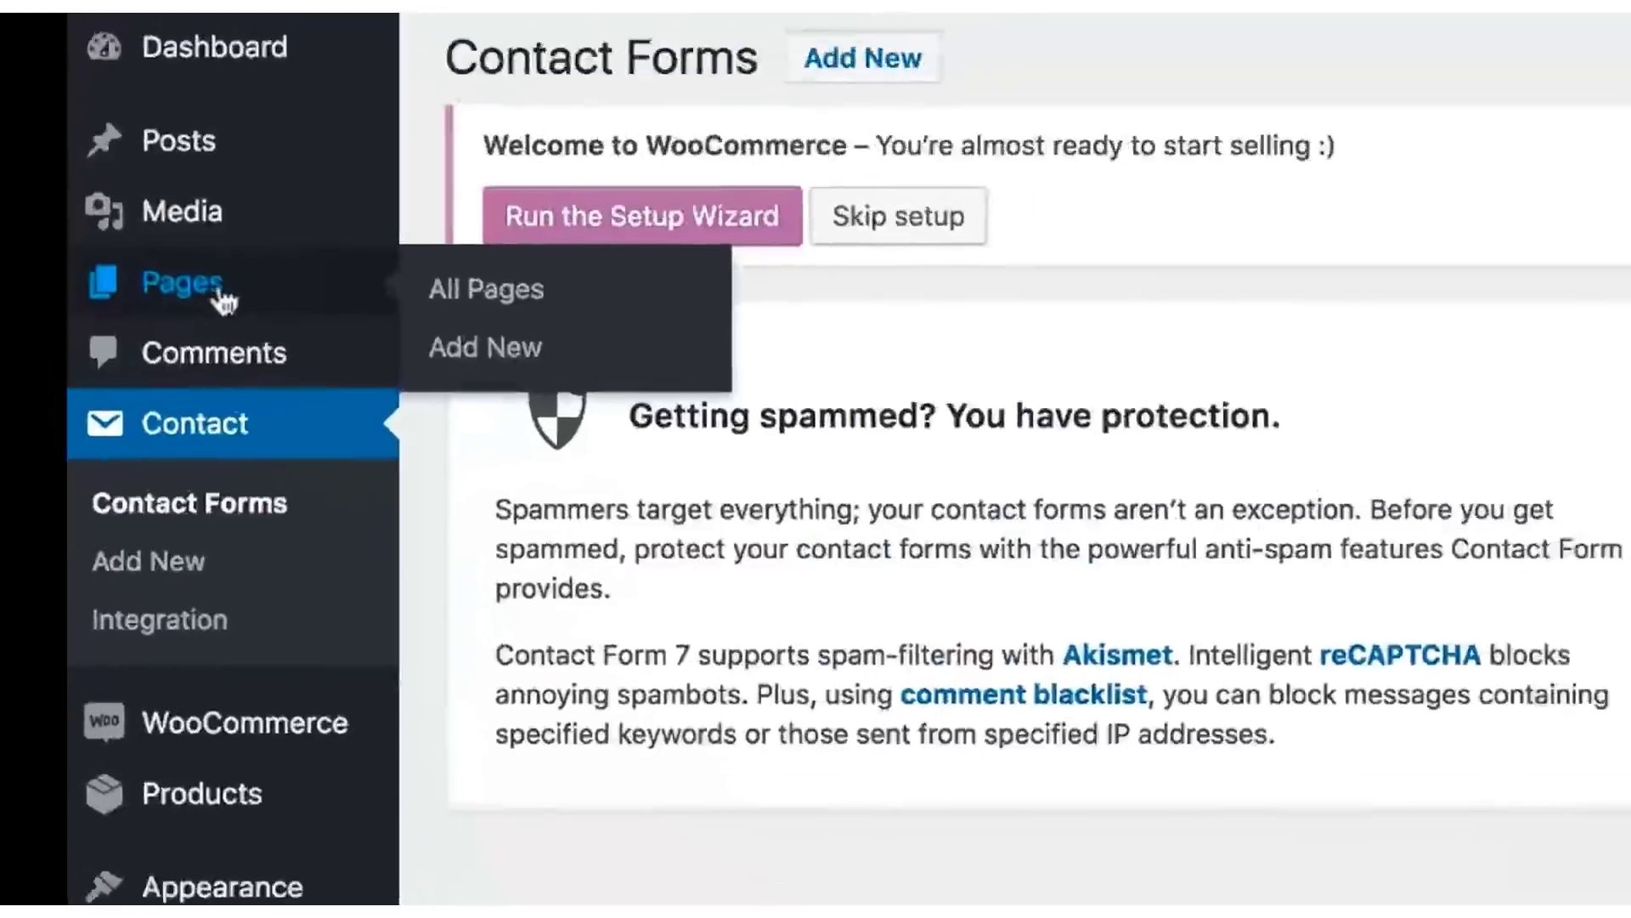
click(235, 304)
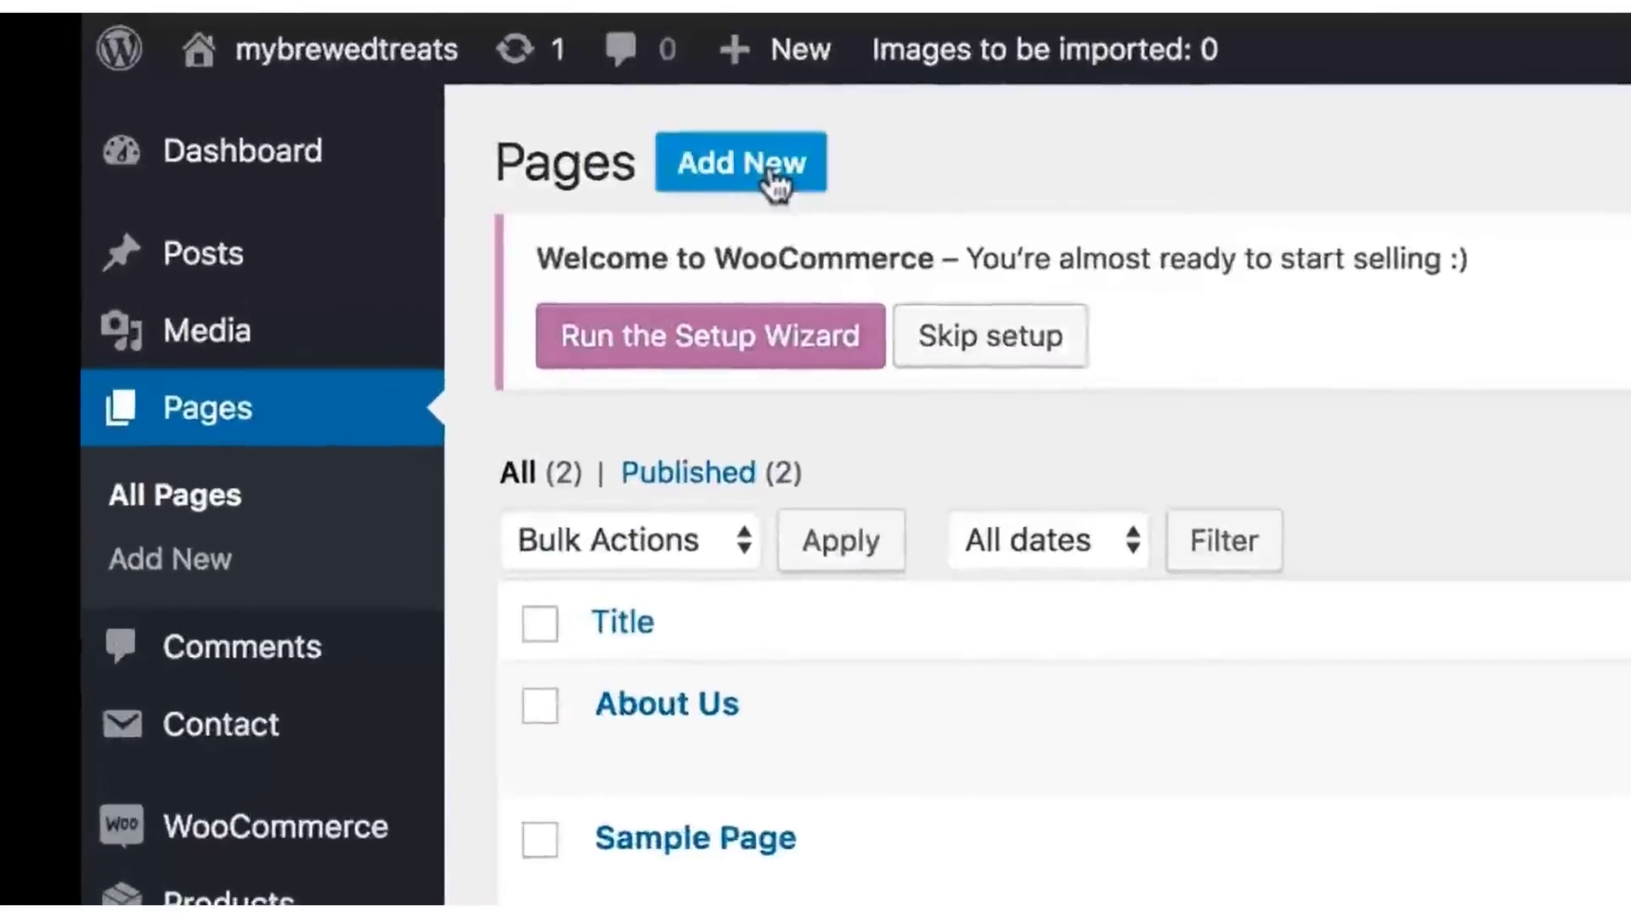
click(776, 182)
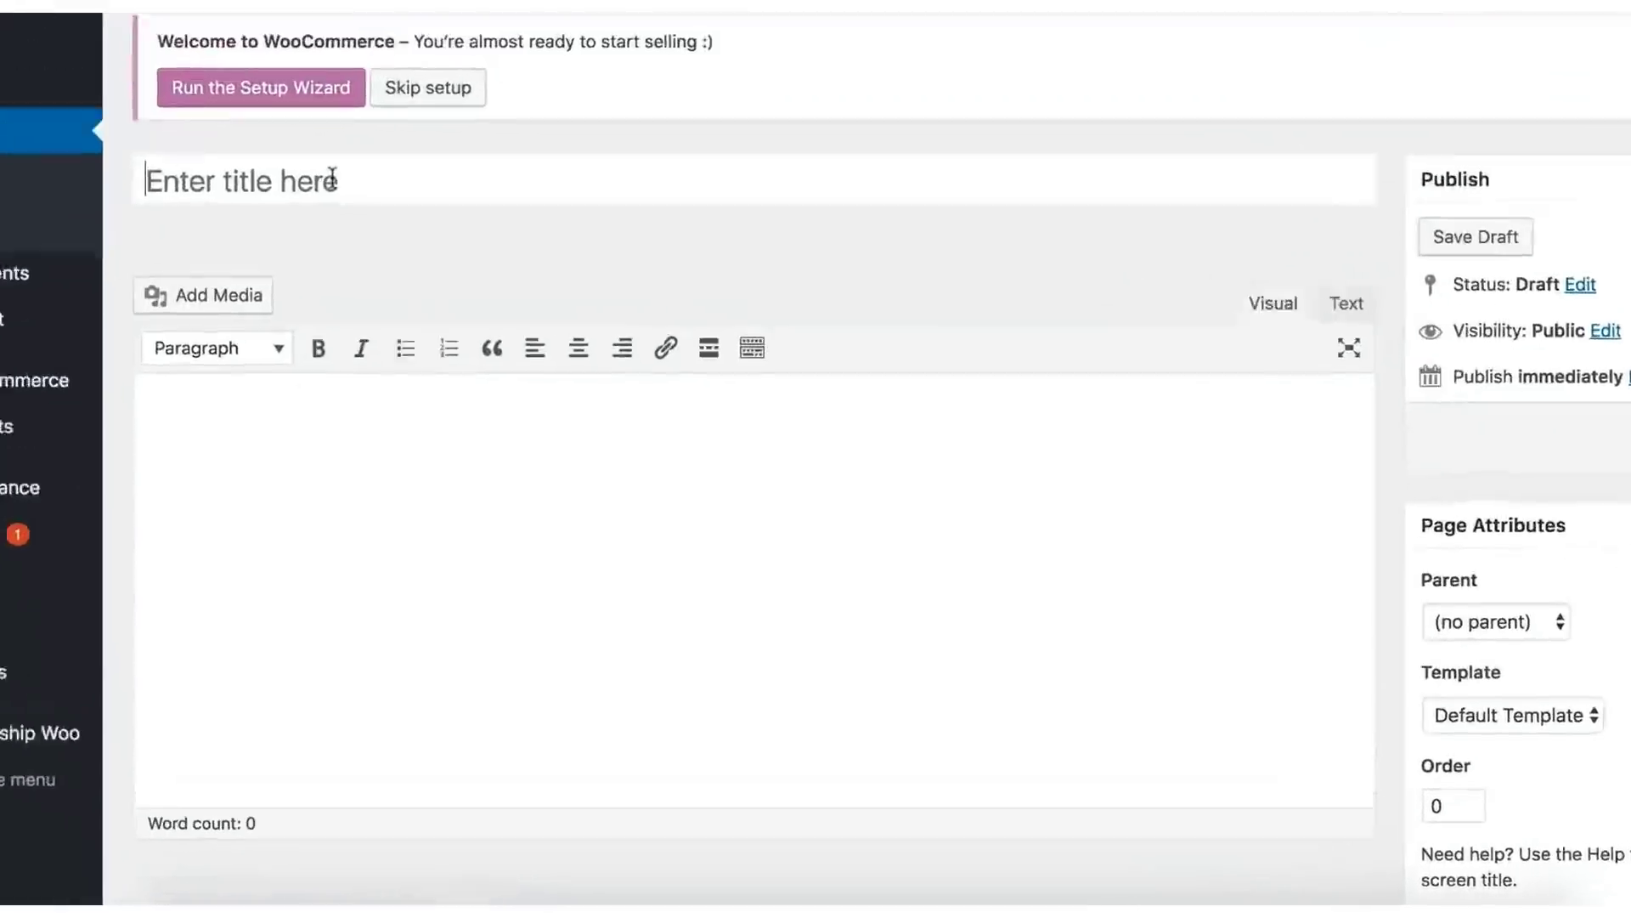
click(382, 295)
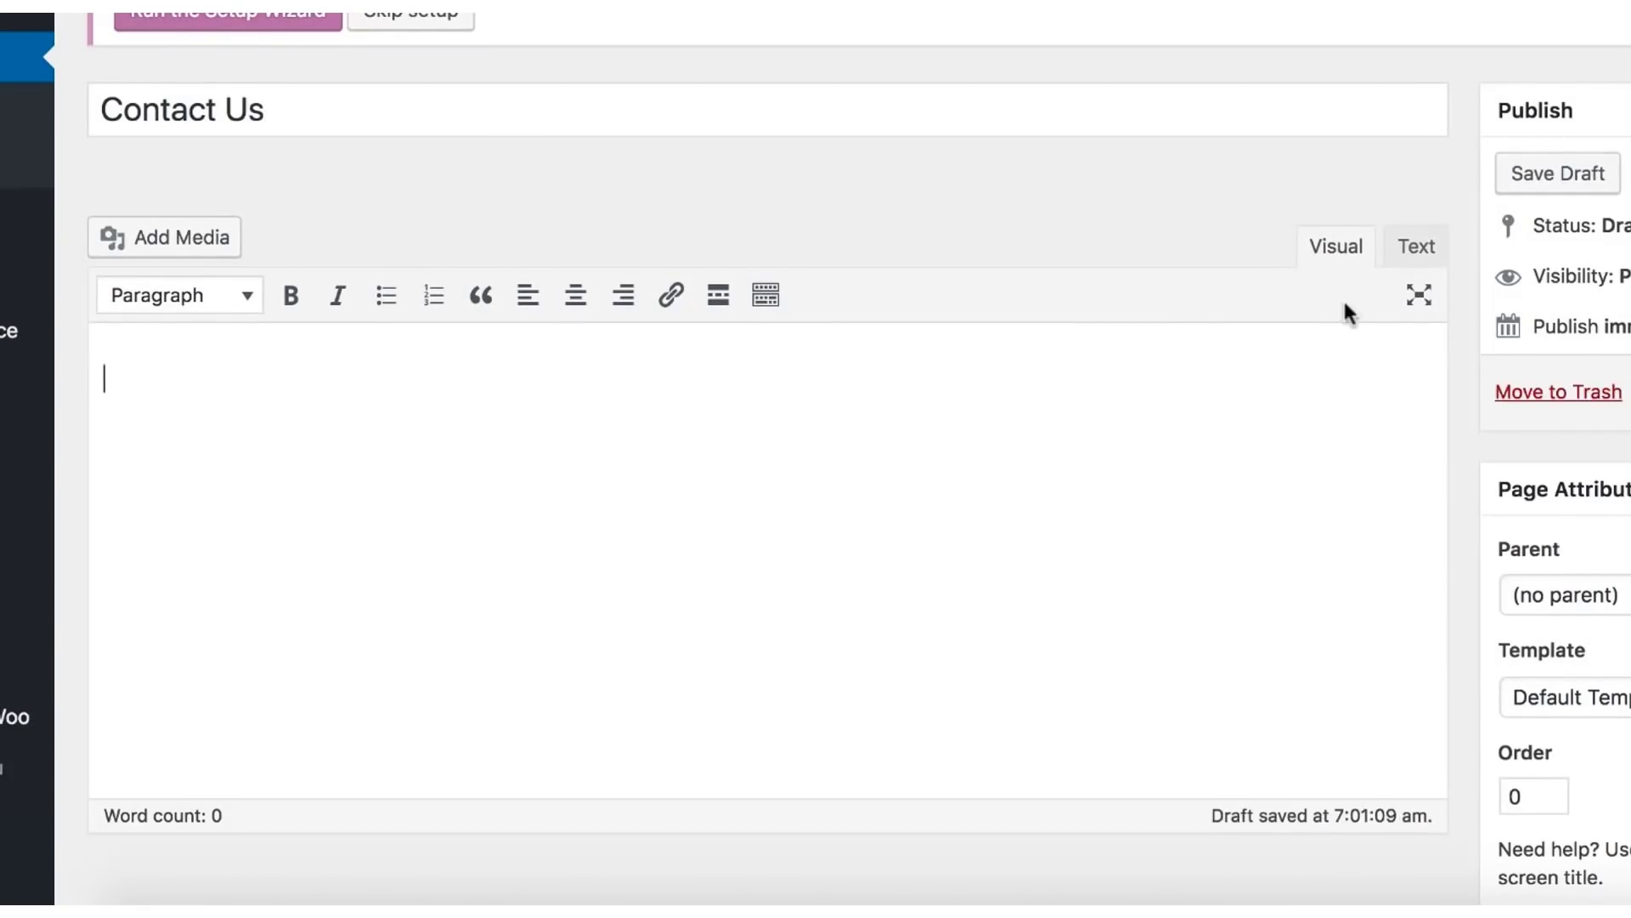
click(1417, 247)
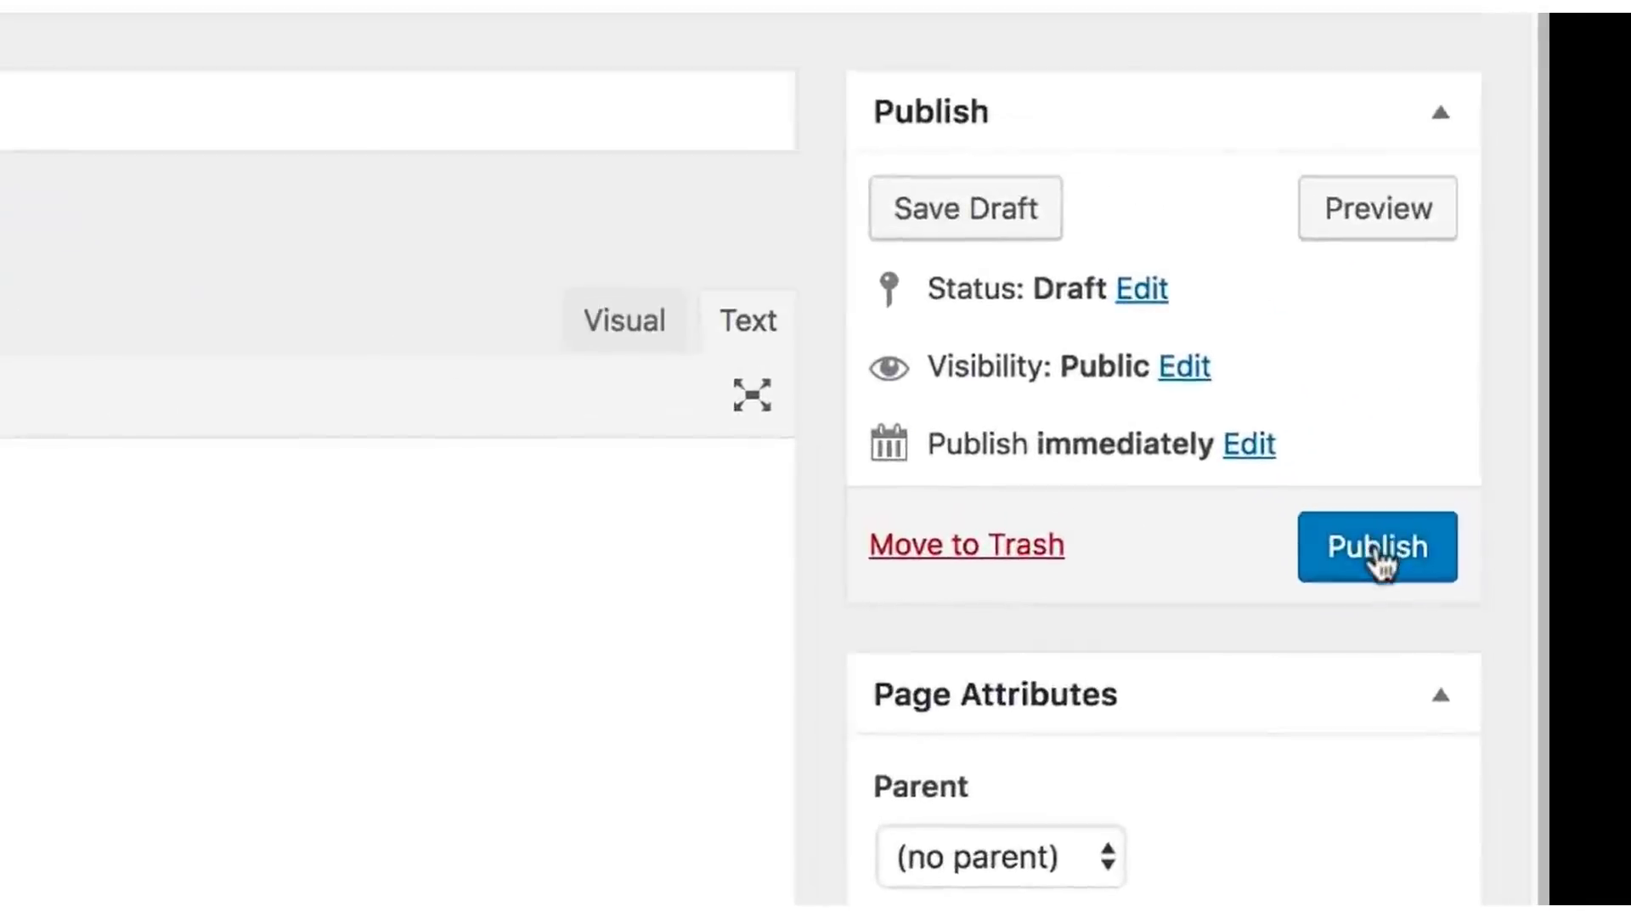
click(1461, 529)
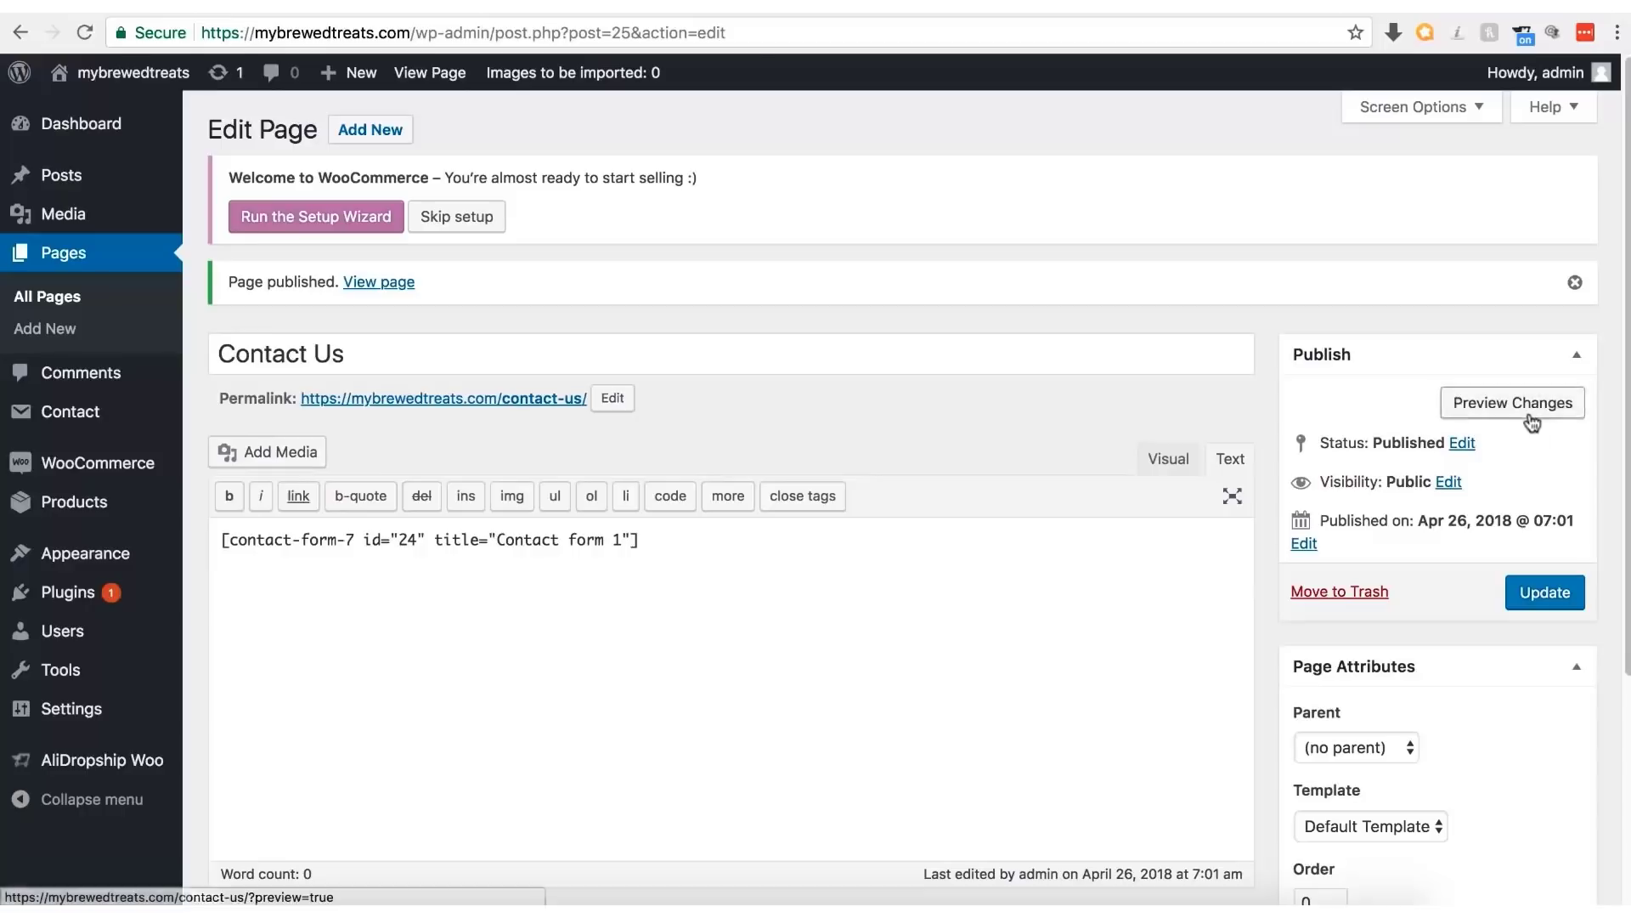
click(1530, 416)
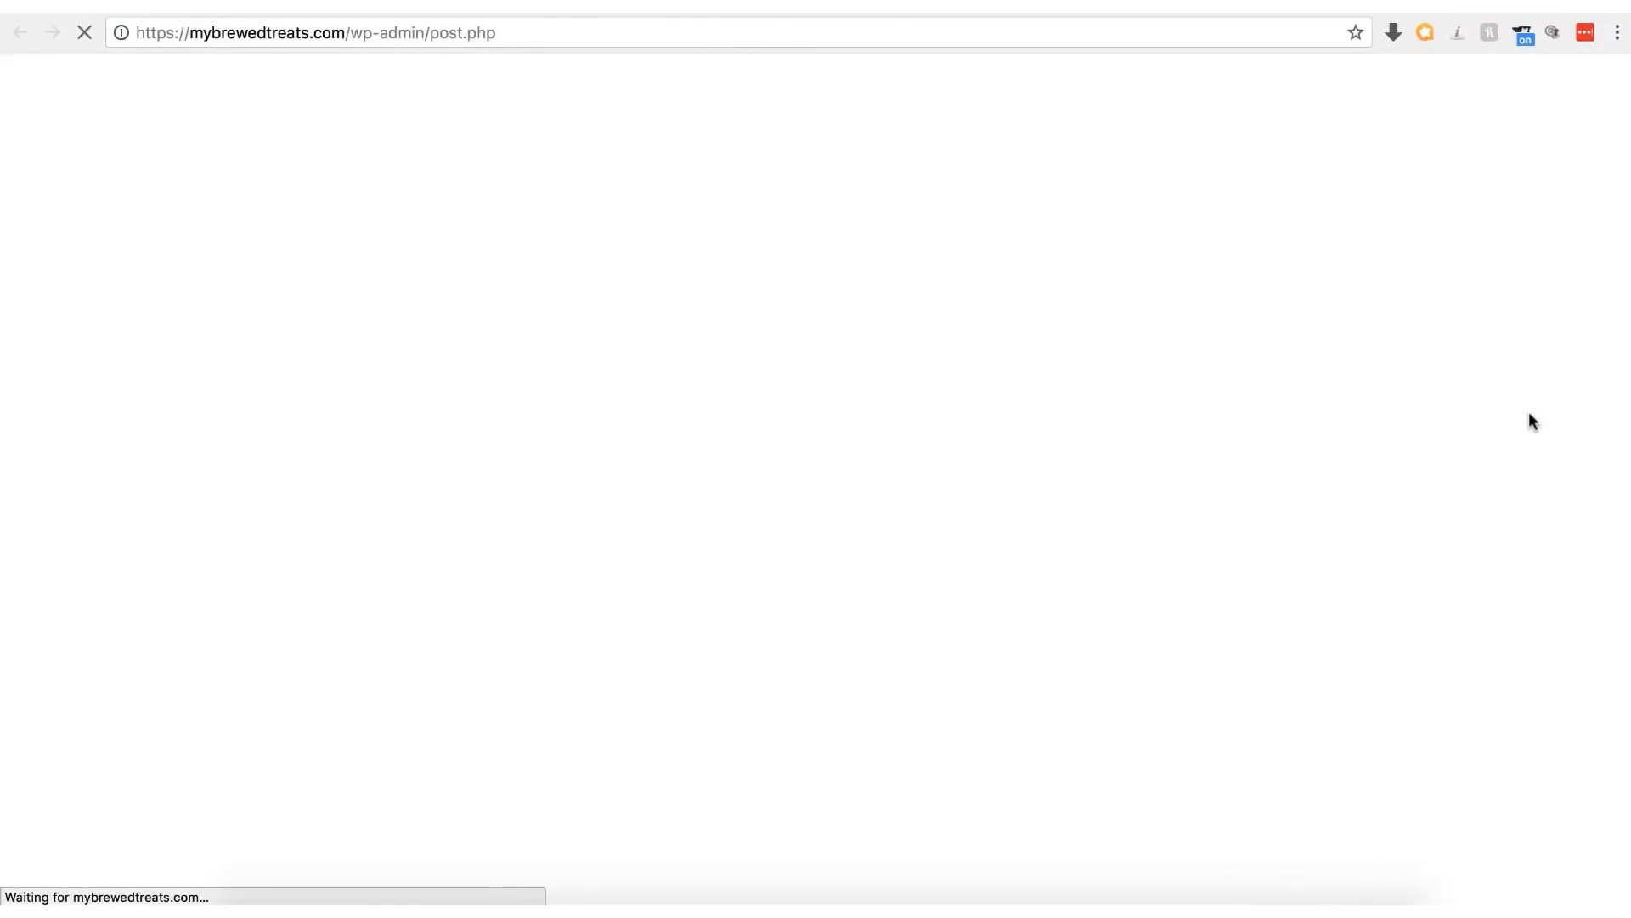
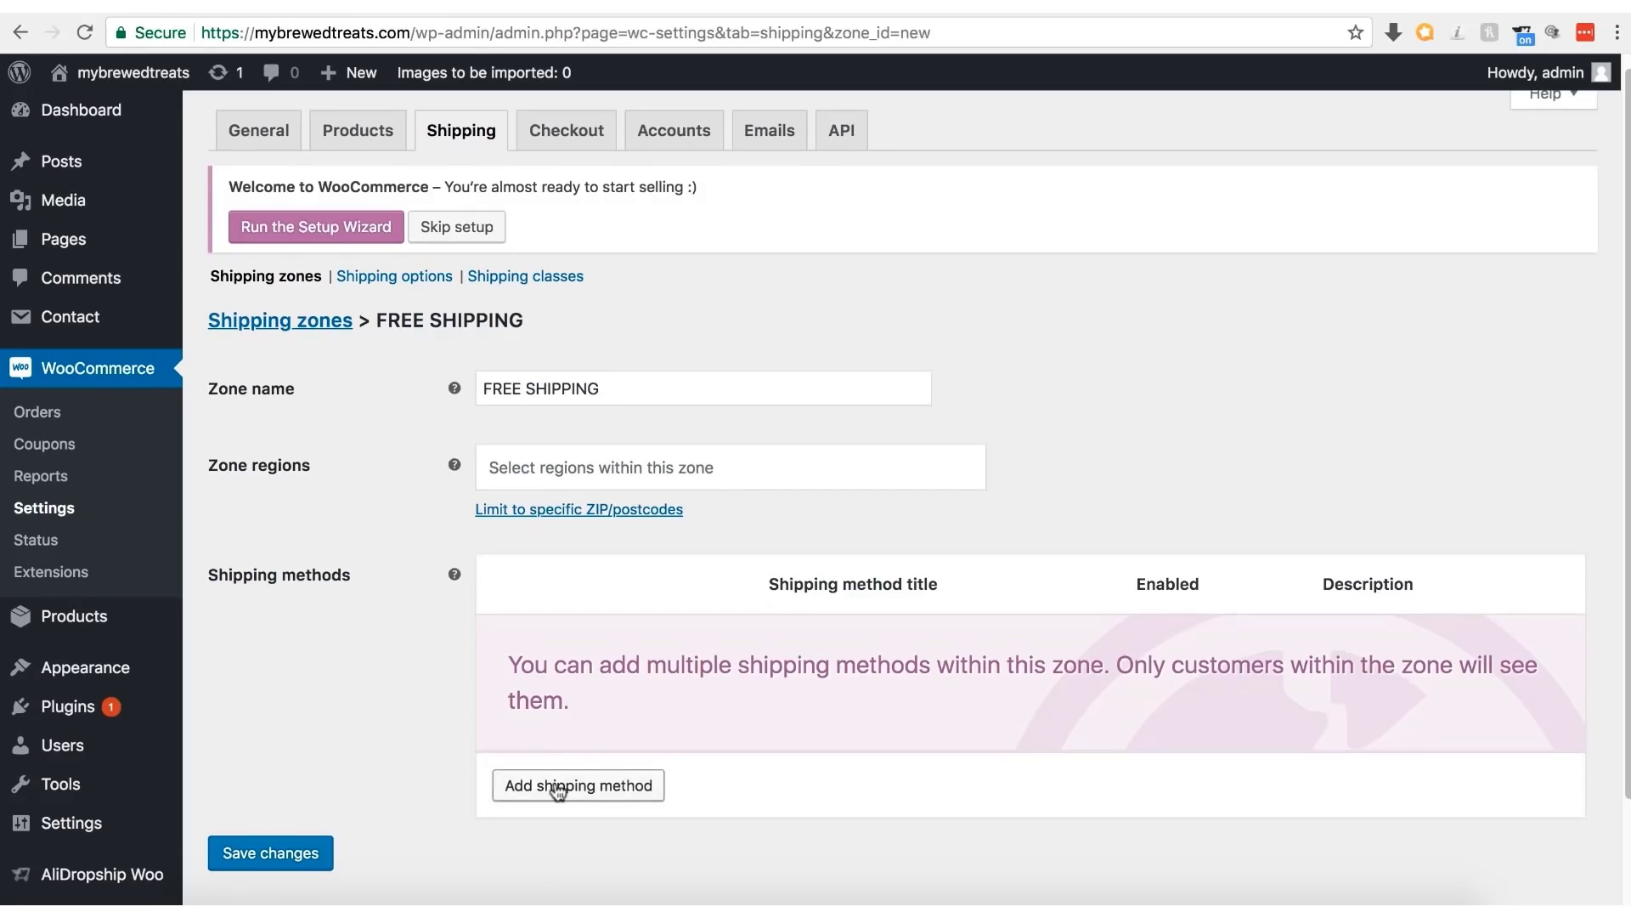
- Add a Free shipping method to the FREE SHIPPING zone
click(561, 785)
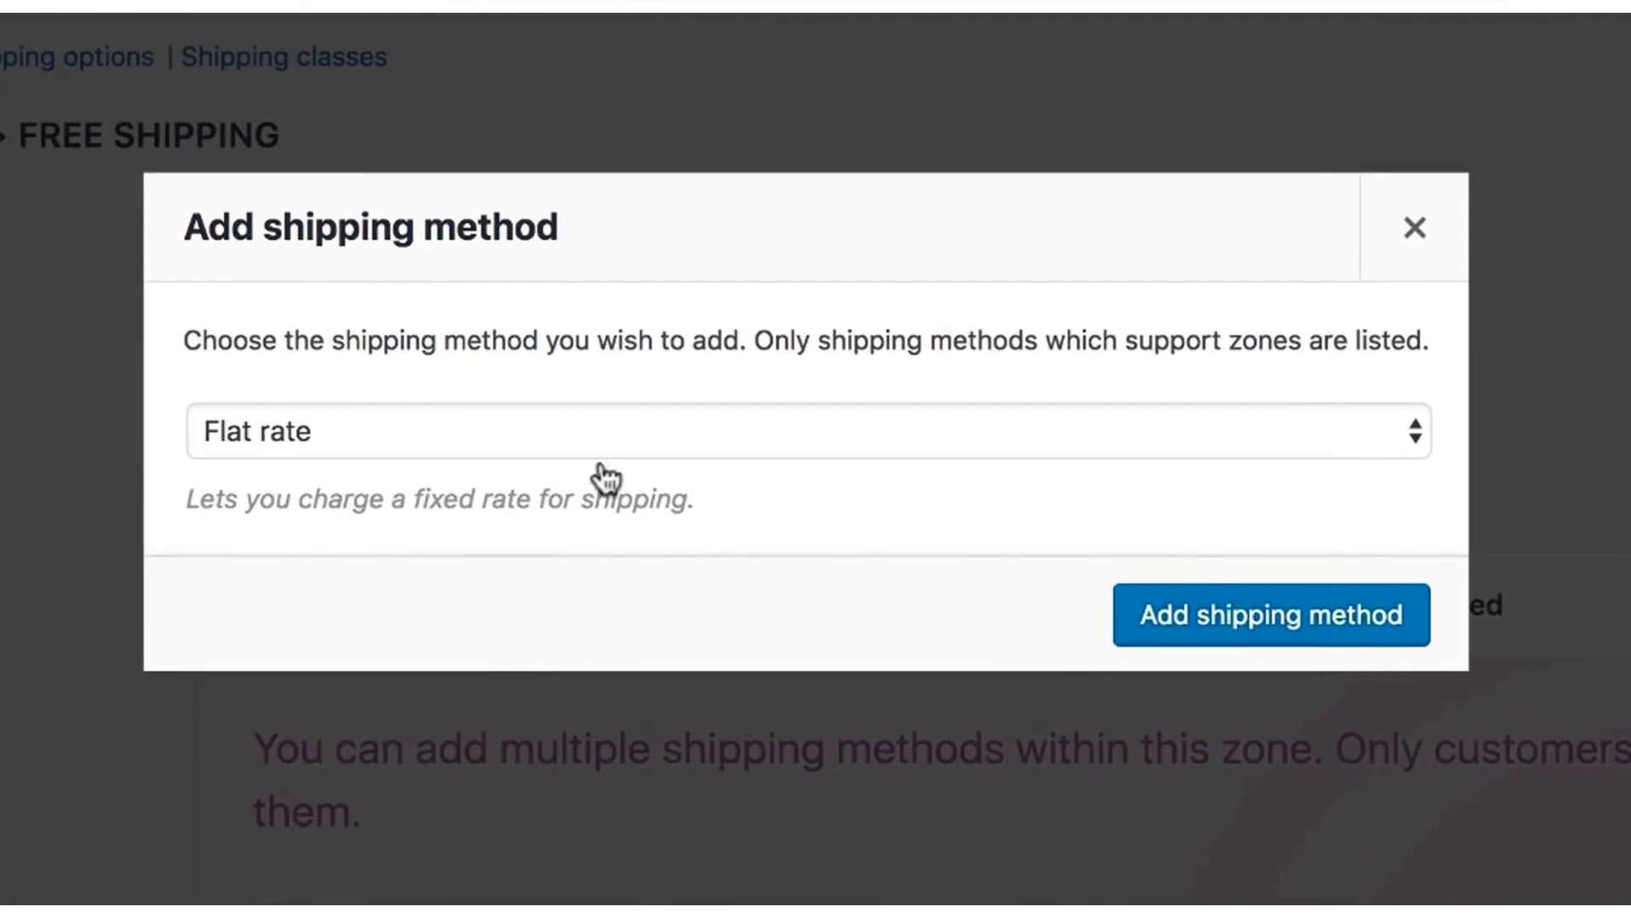
click(594, 444)
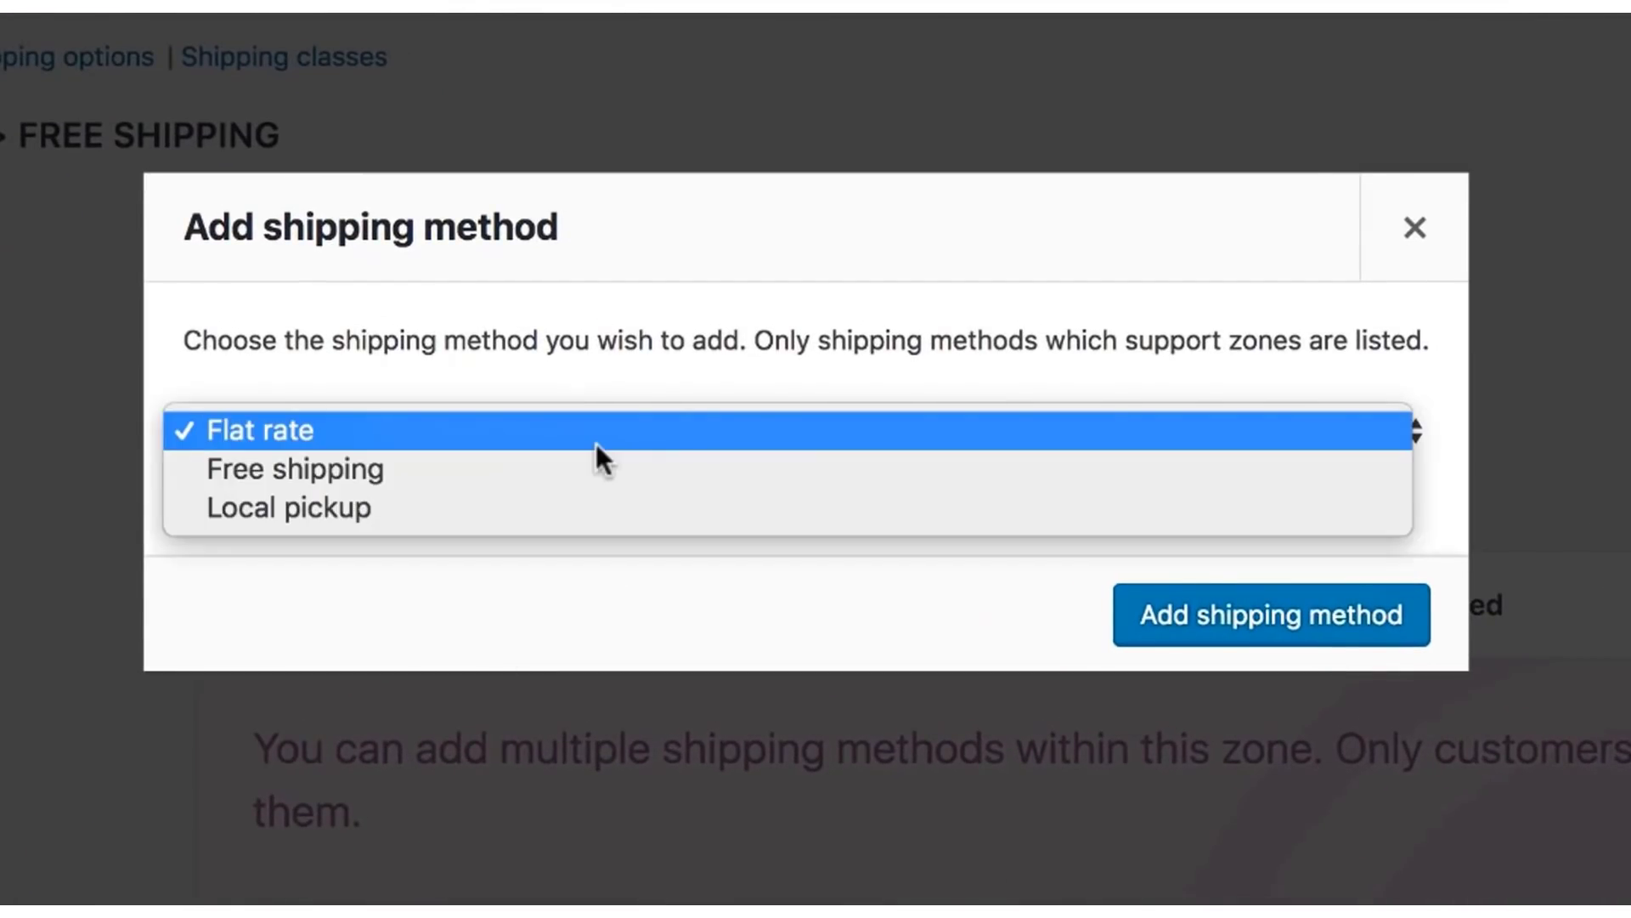
click(536, 471)
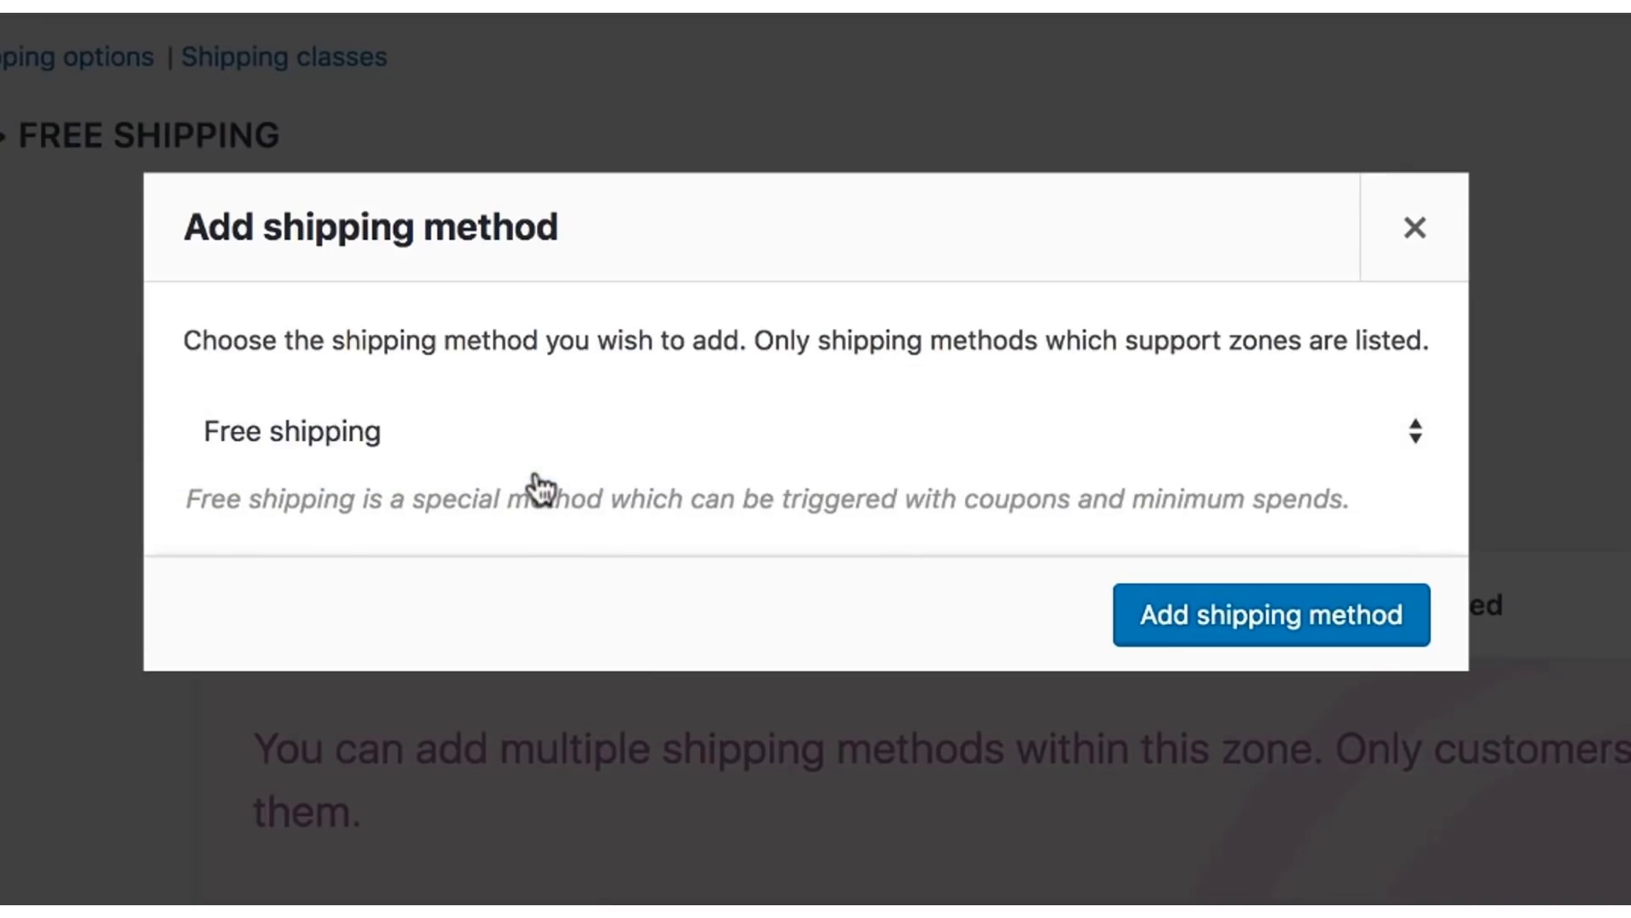
click(1181, 627)
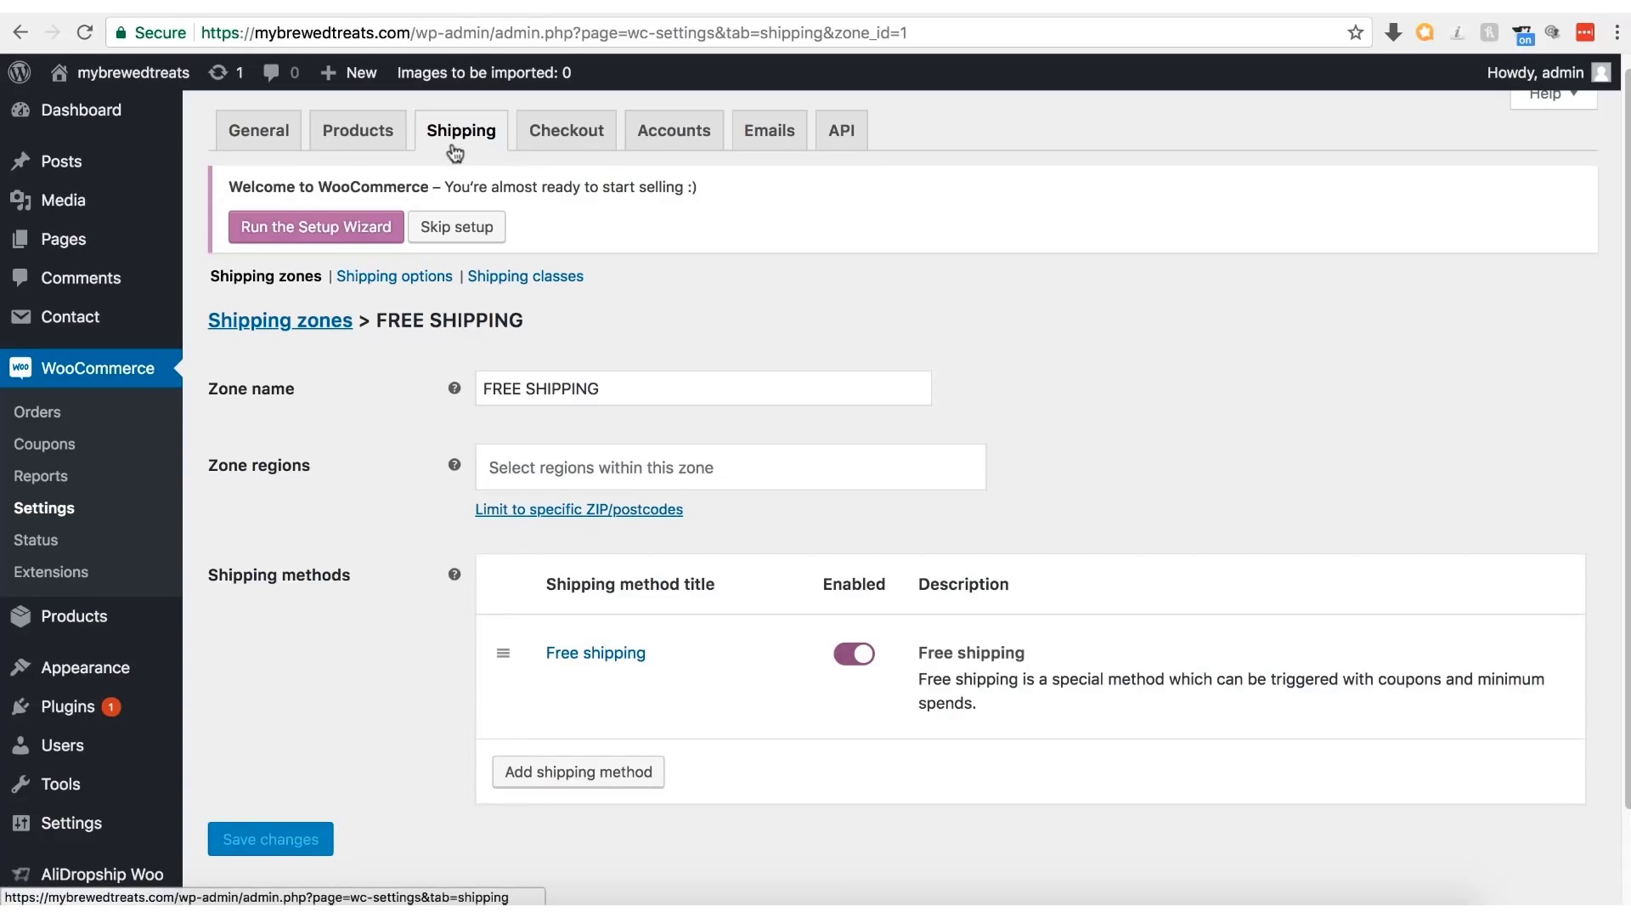
click(323, 324)
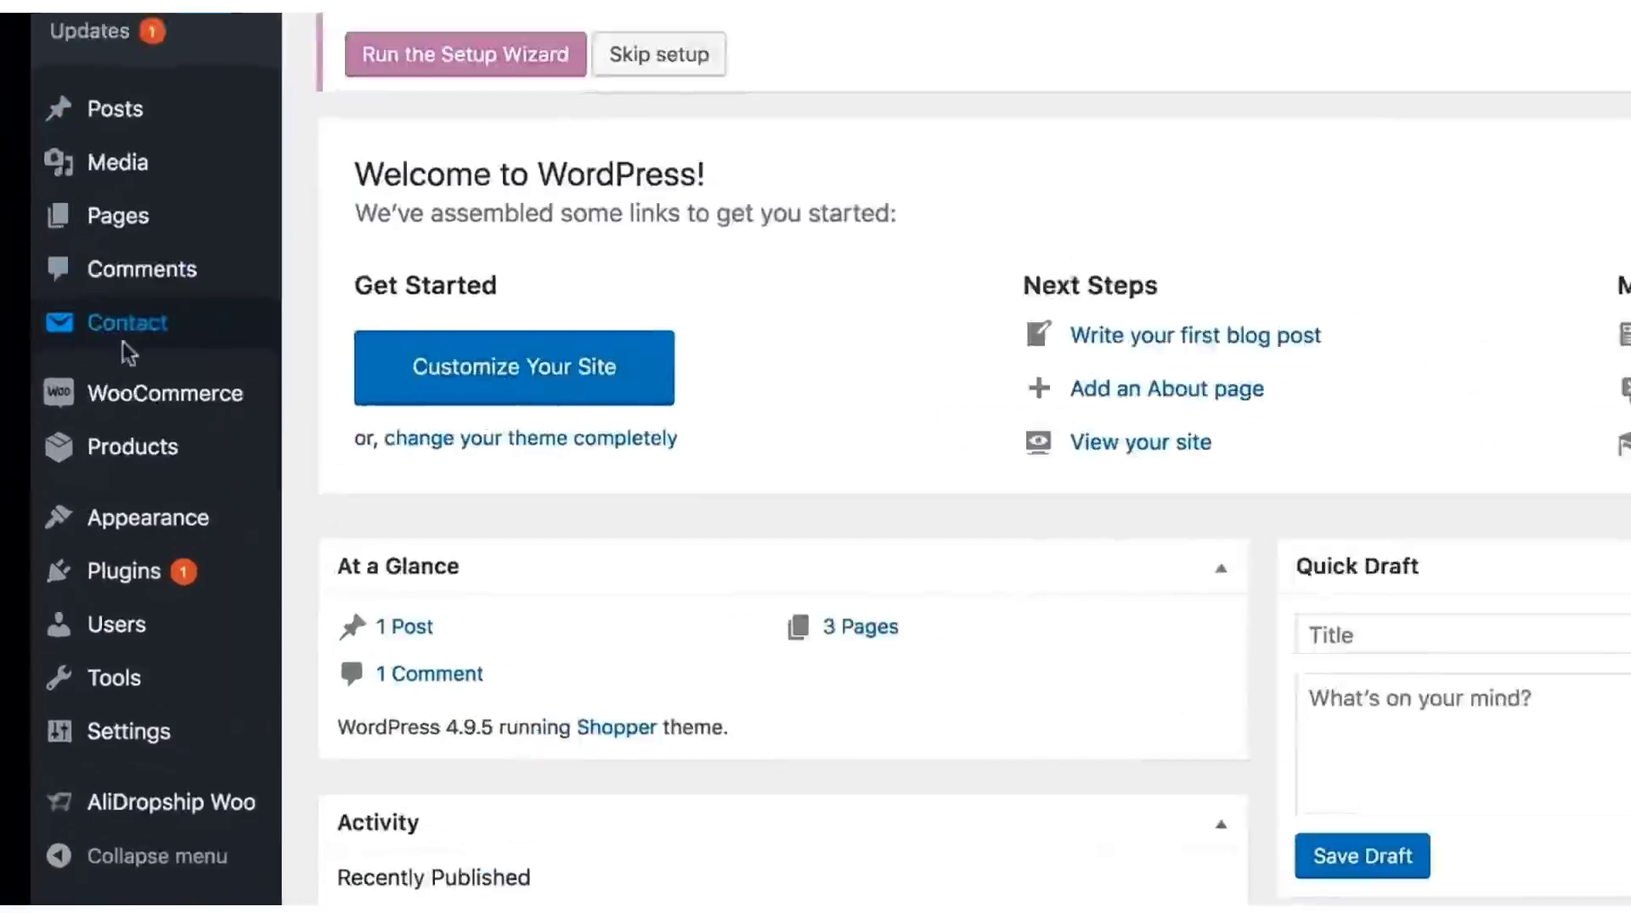
- Go to the PayPal gateway in WooCommerce's Checkout settings
mouse_move(74, 476)
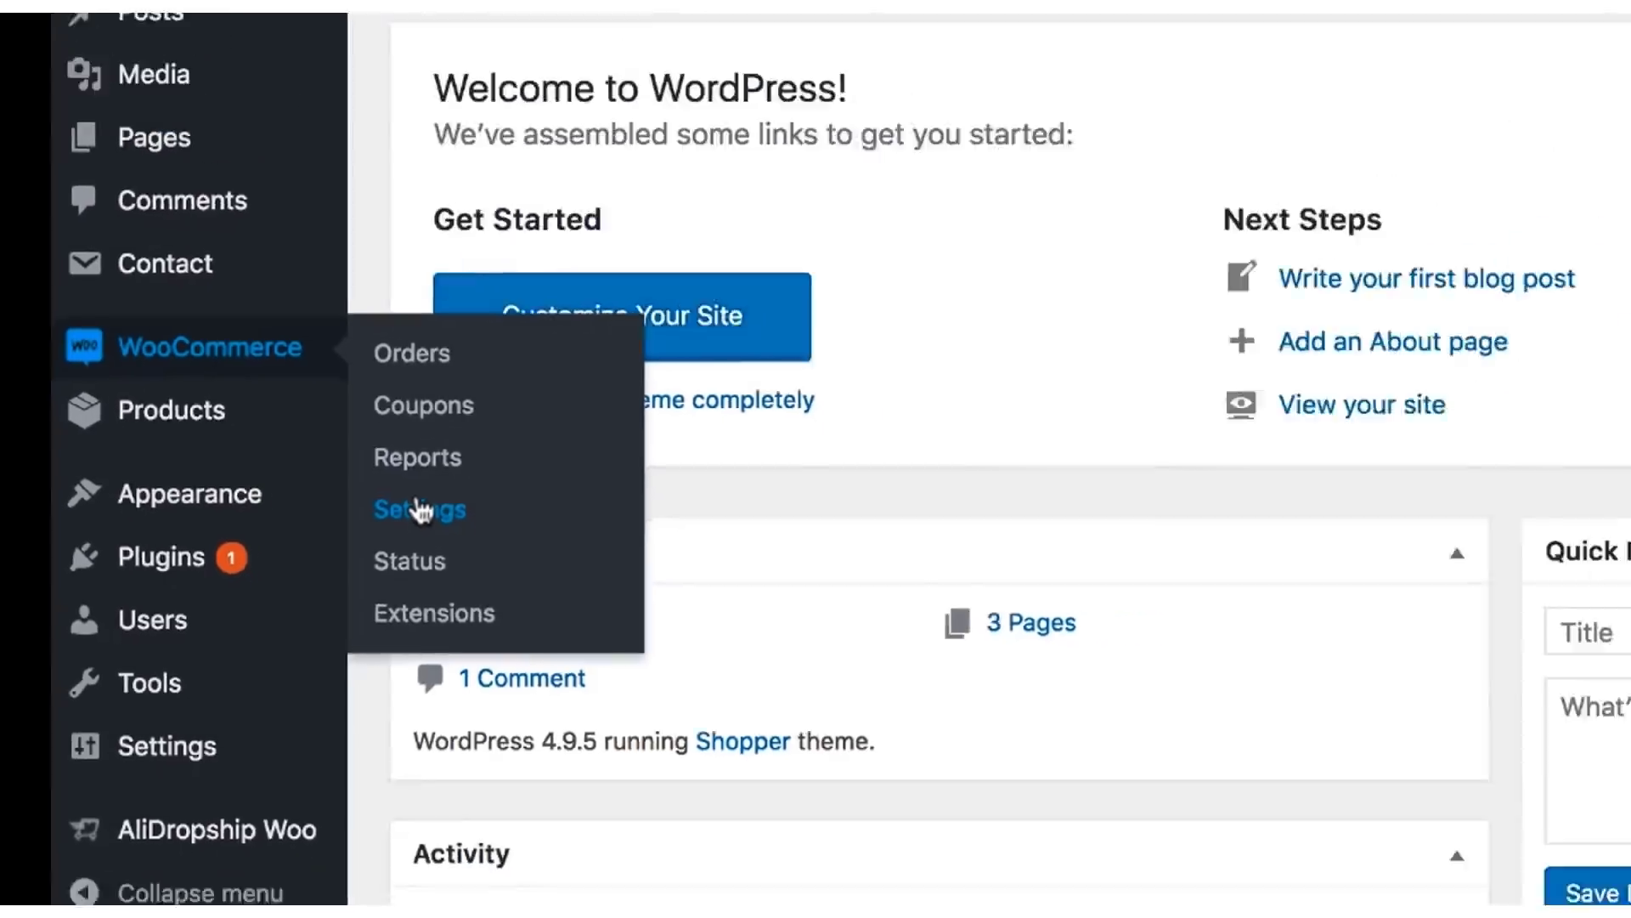
click(535, 477)
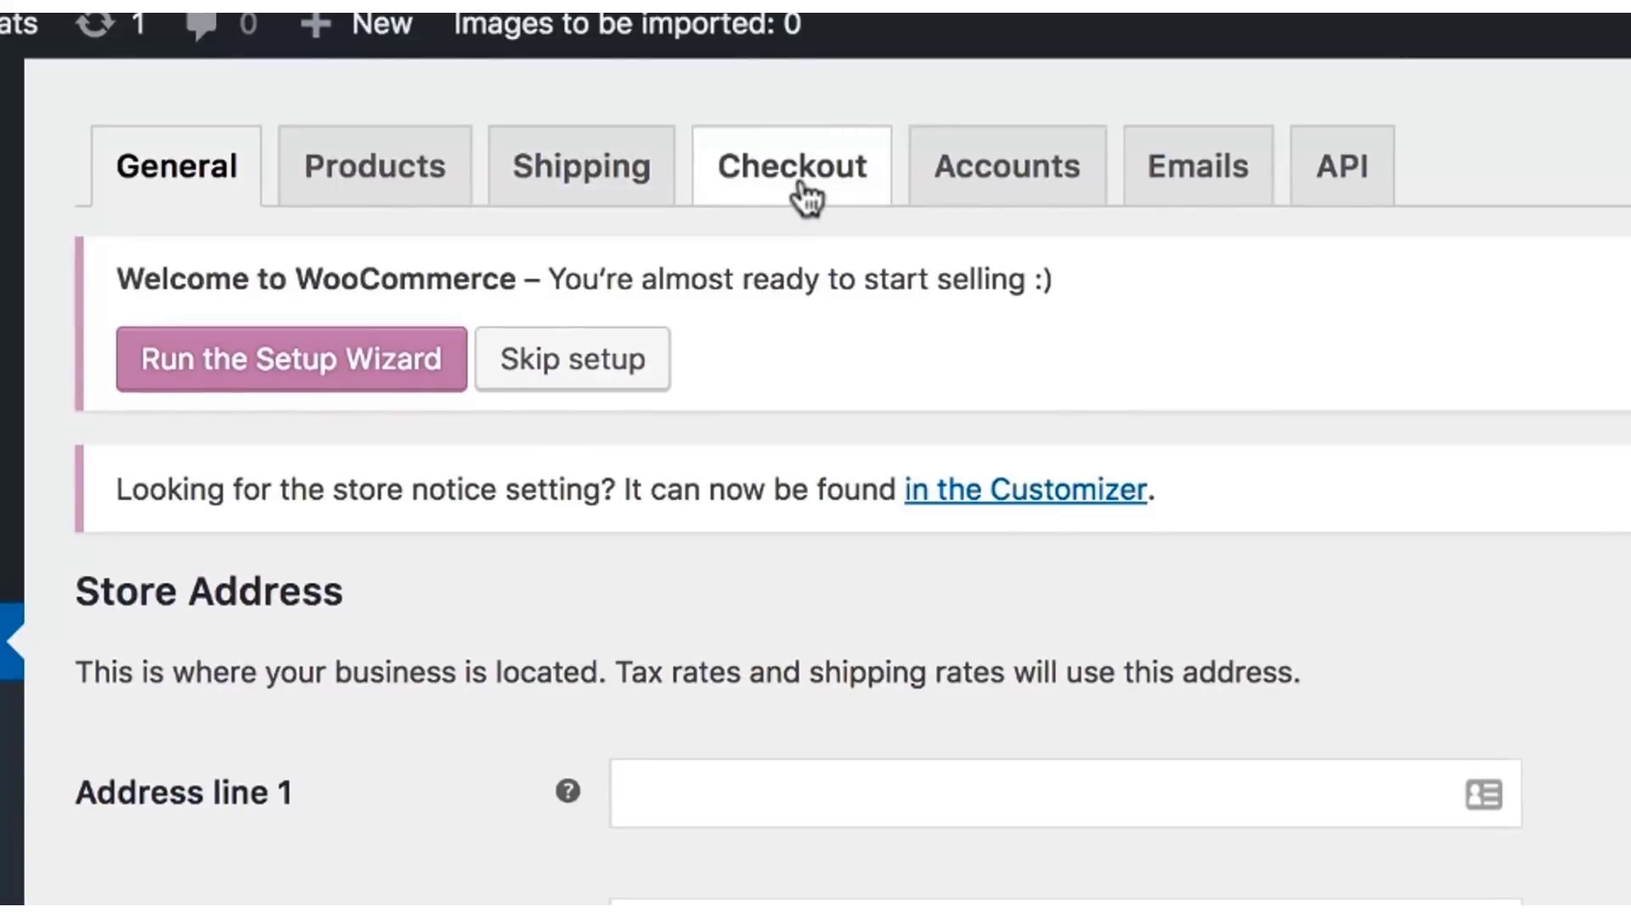
click(806, 200)
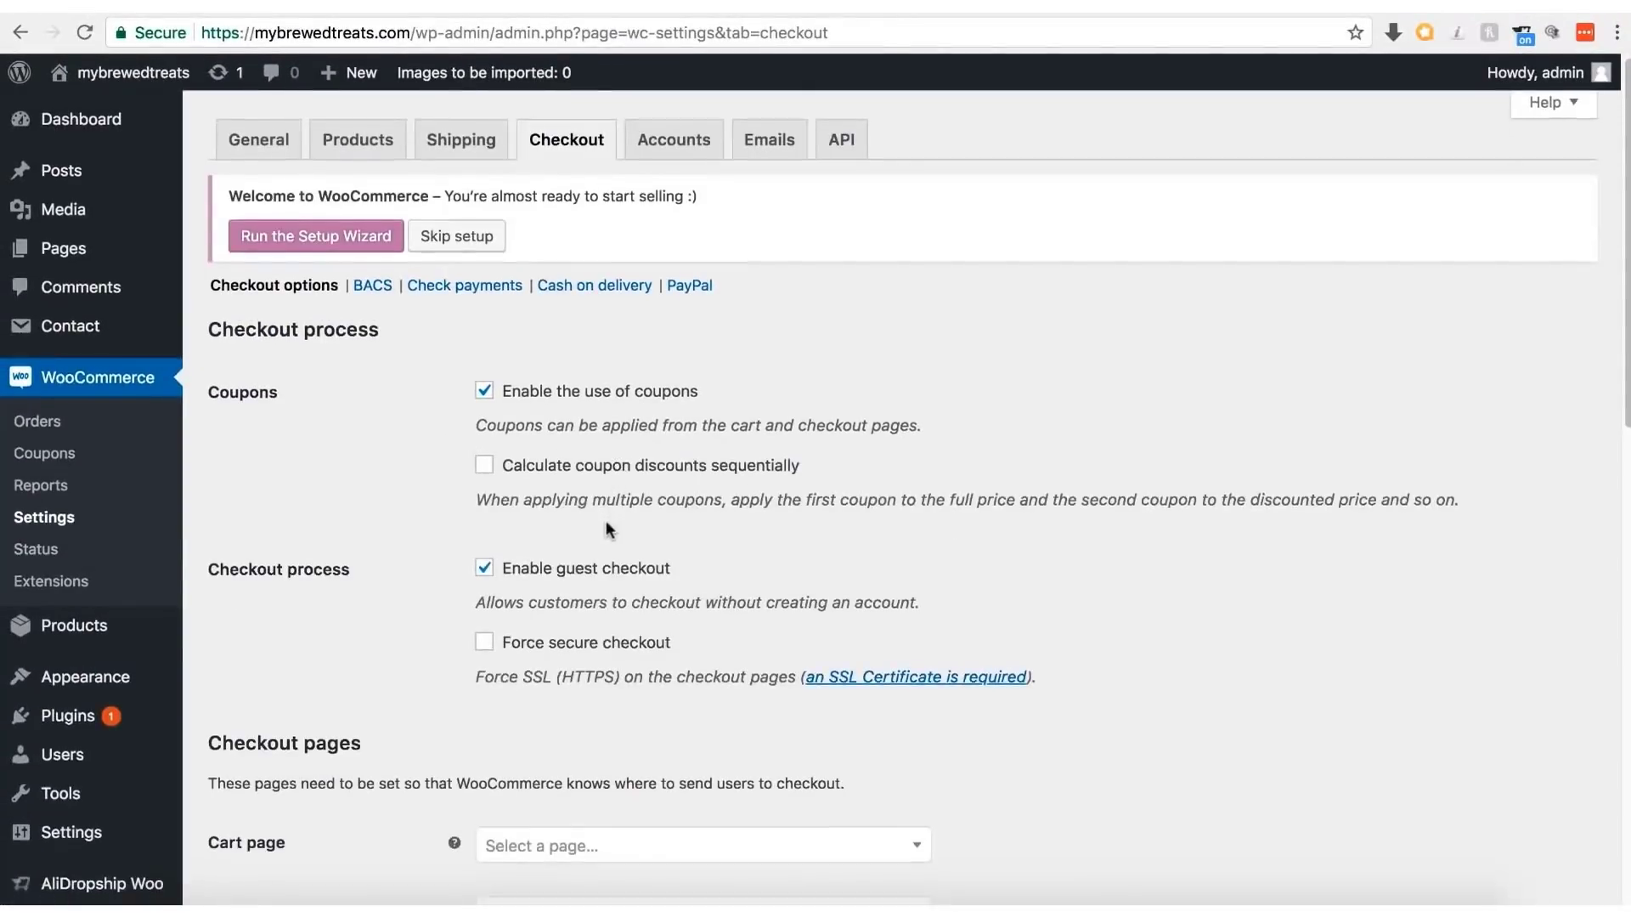
scroll(605, 520, down, 15)
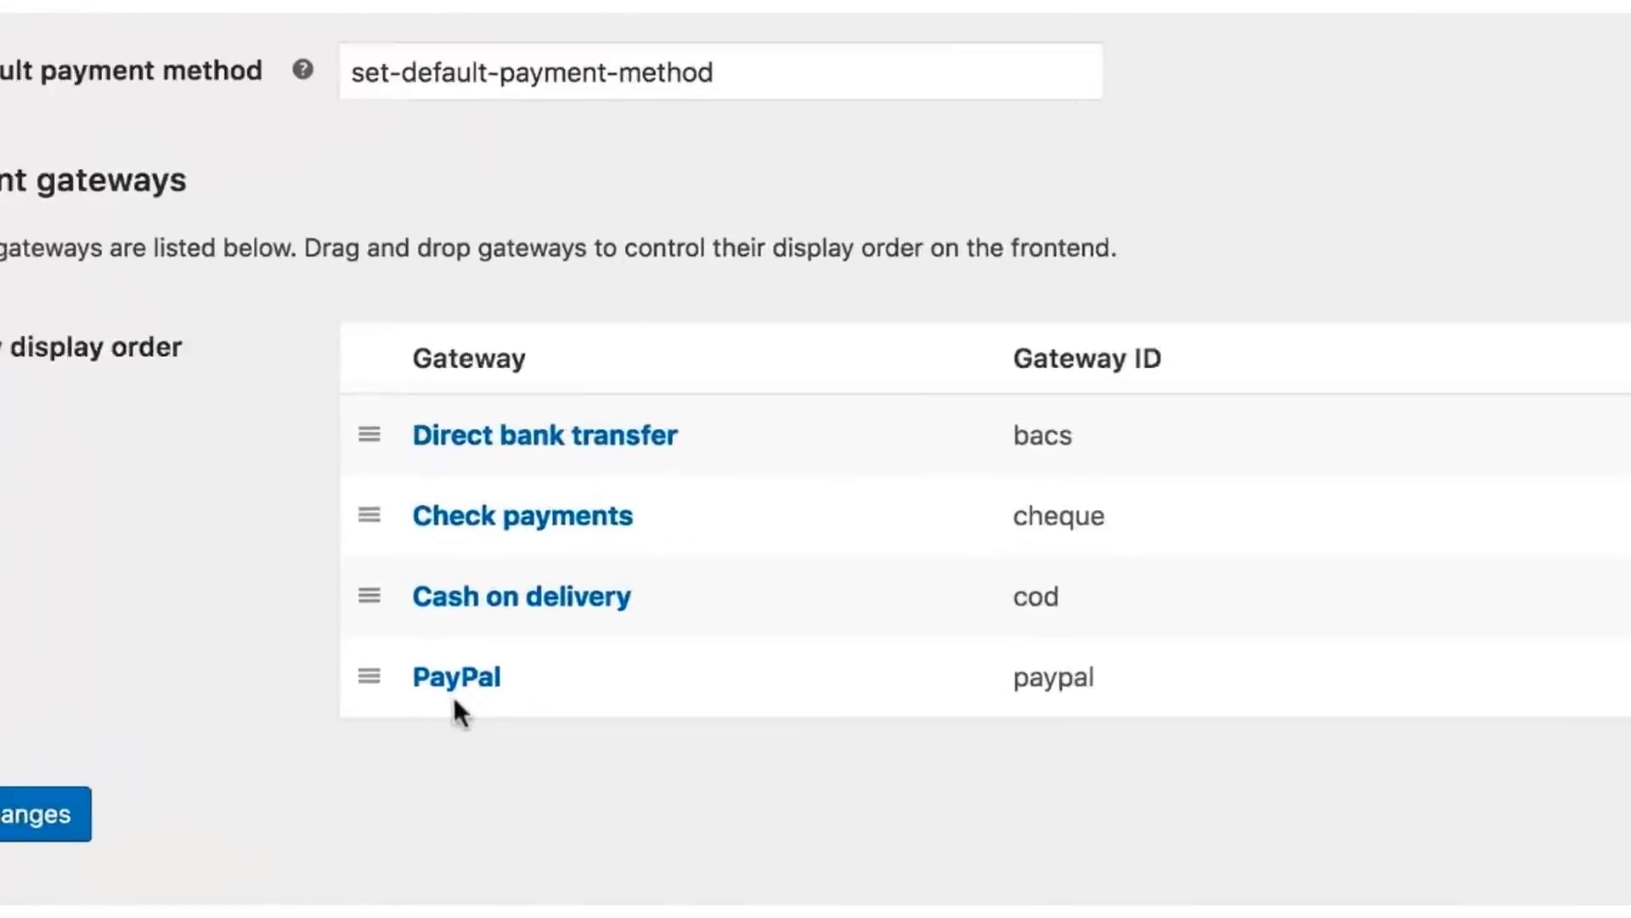
click(442, 656)
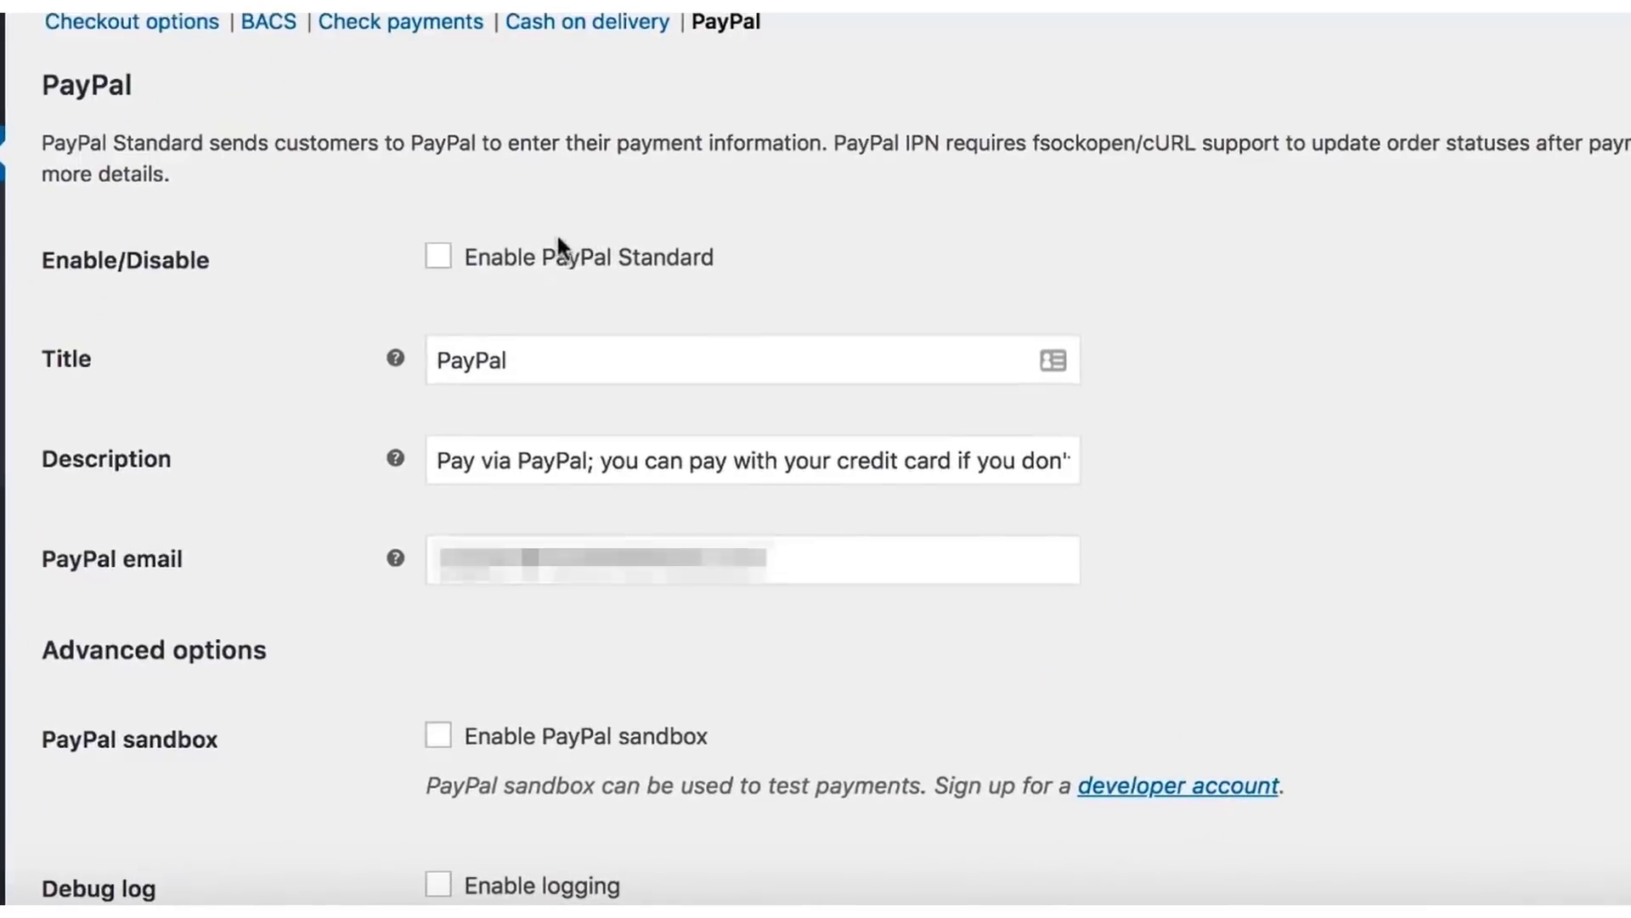
- Enable PayPal Standard and save the PayPal payment settings
click(562, 256)
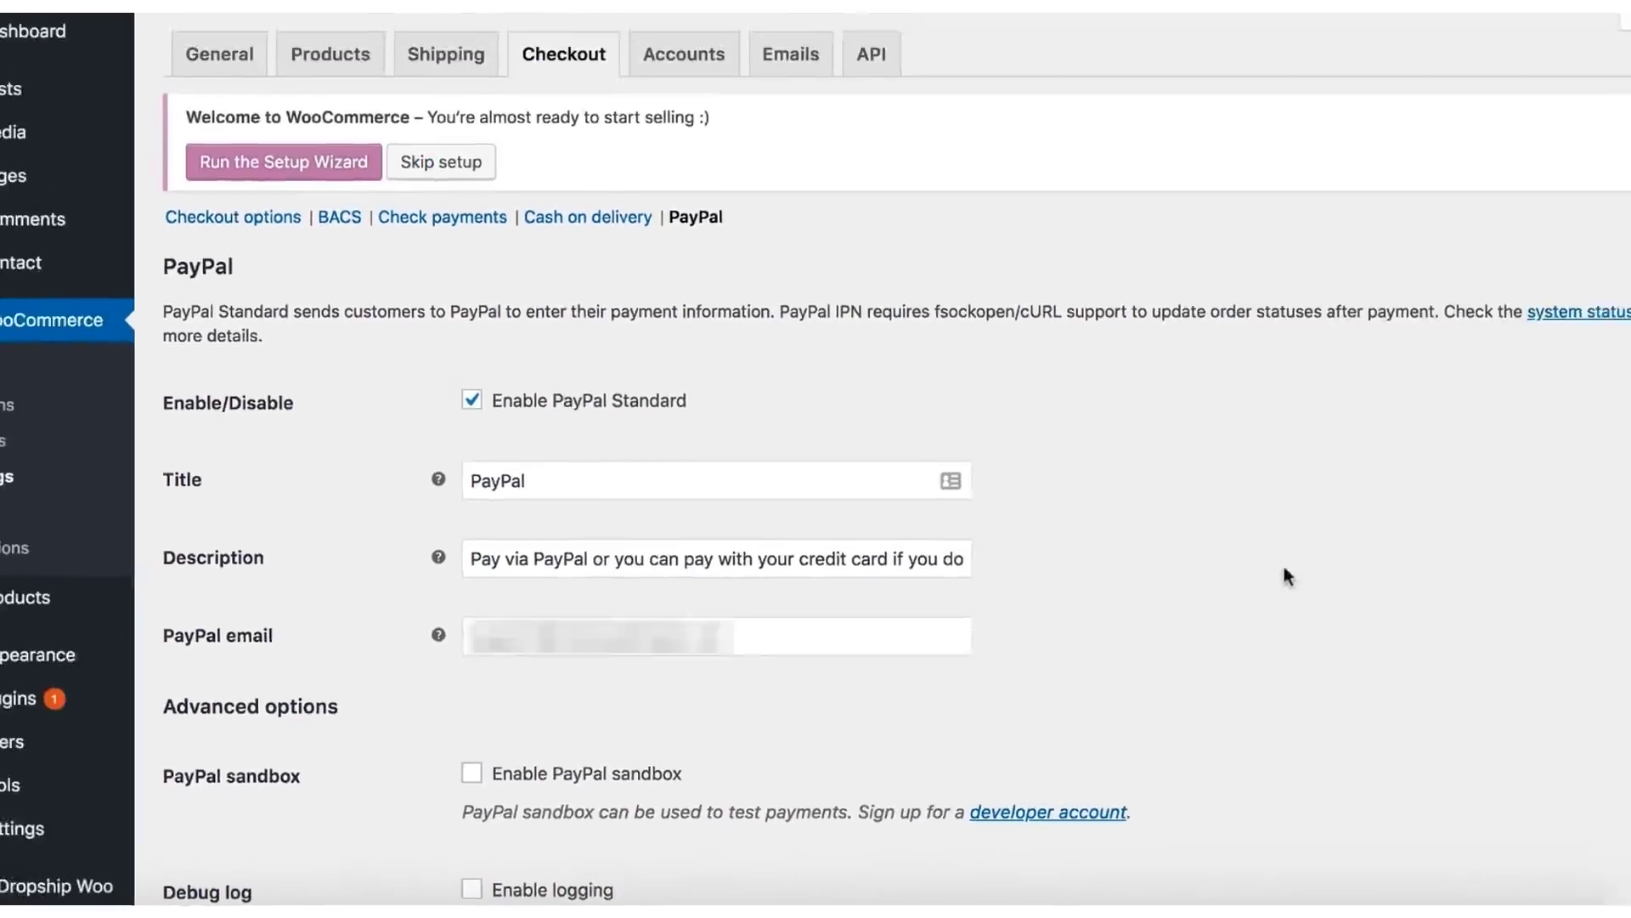
scroll(1210, 600, down, 3)
scroll(1210, 605, down, 2)
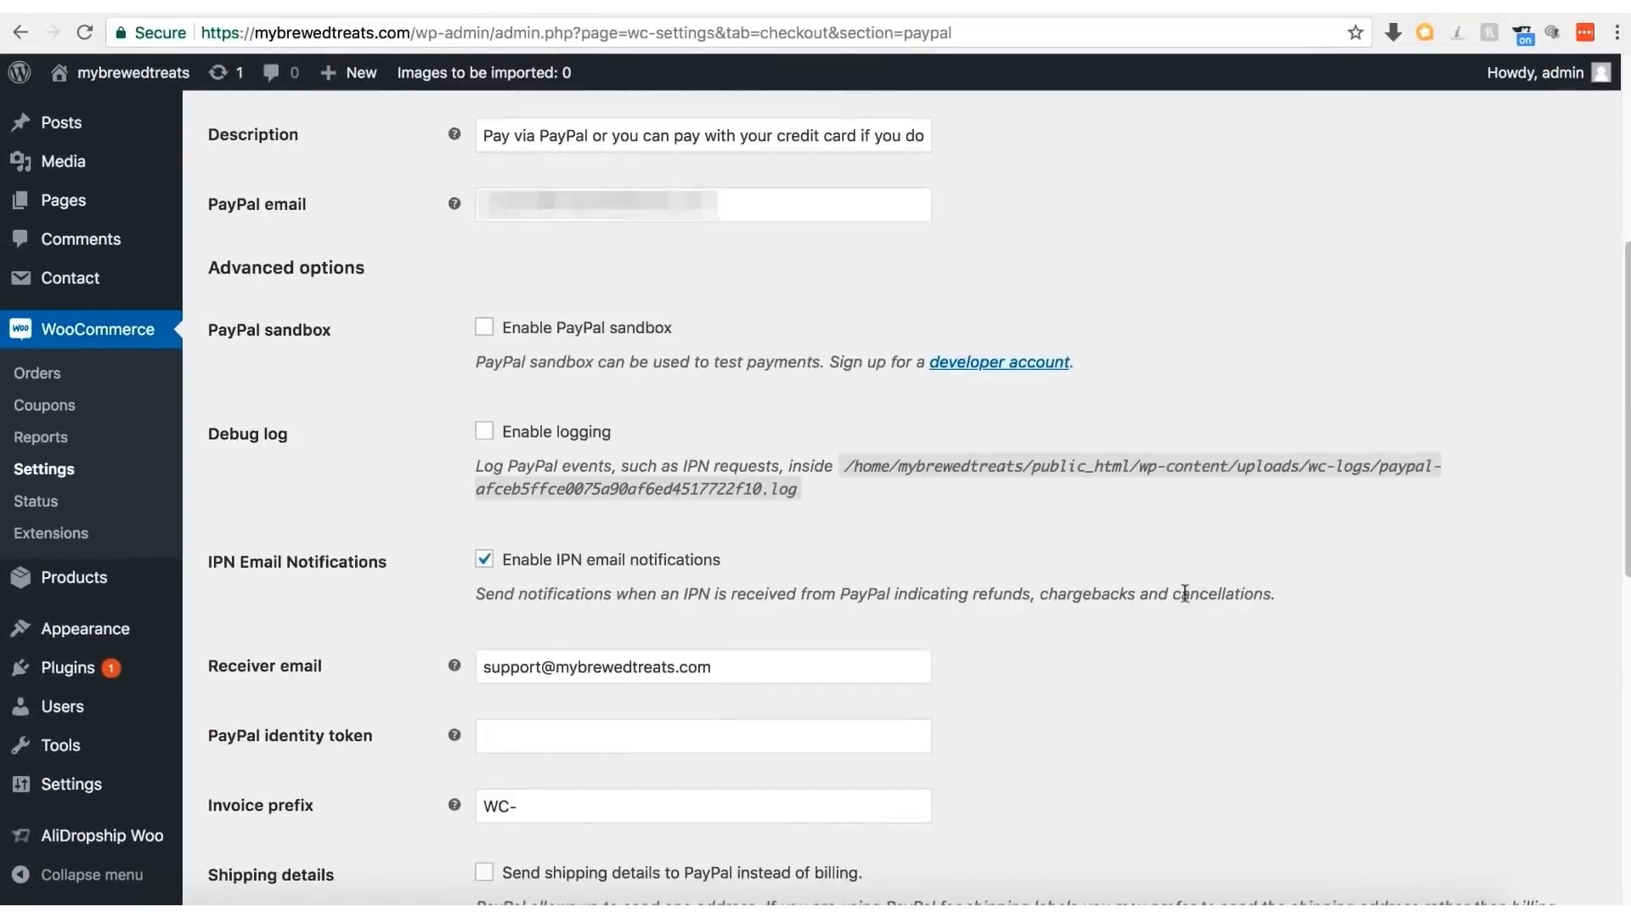
scroll(1185, 590, down, 2)
scroll(1130, 587, down, 5)
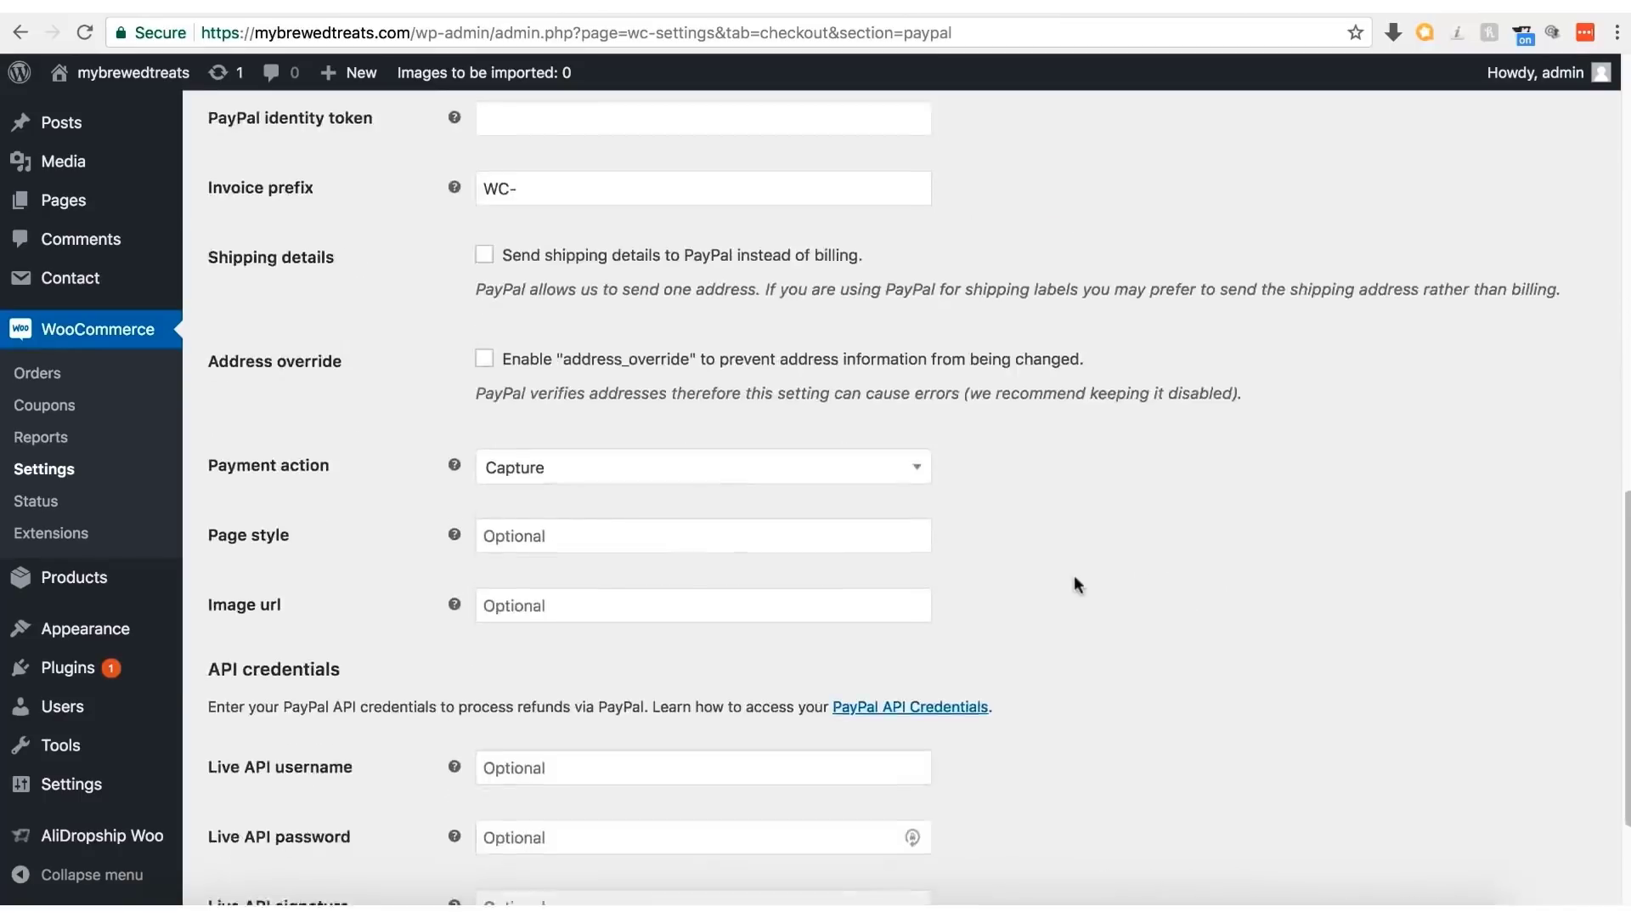
scroll(1074, 584, down, 3)
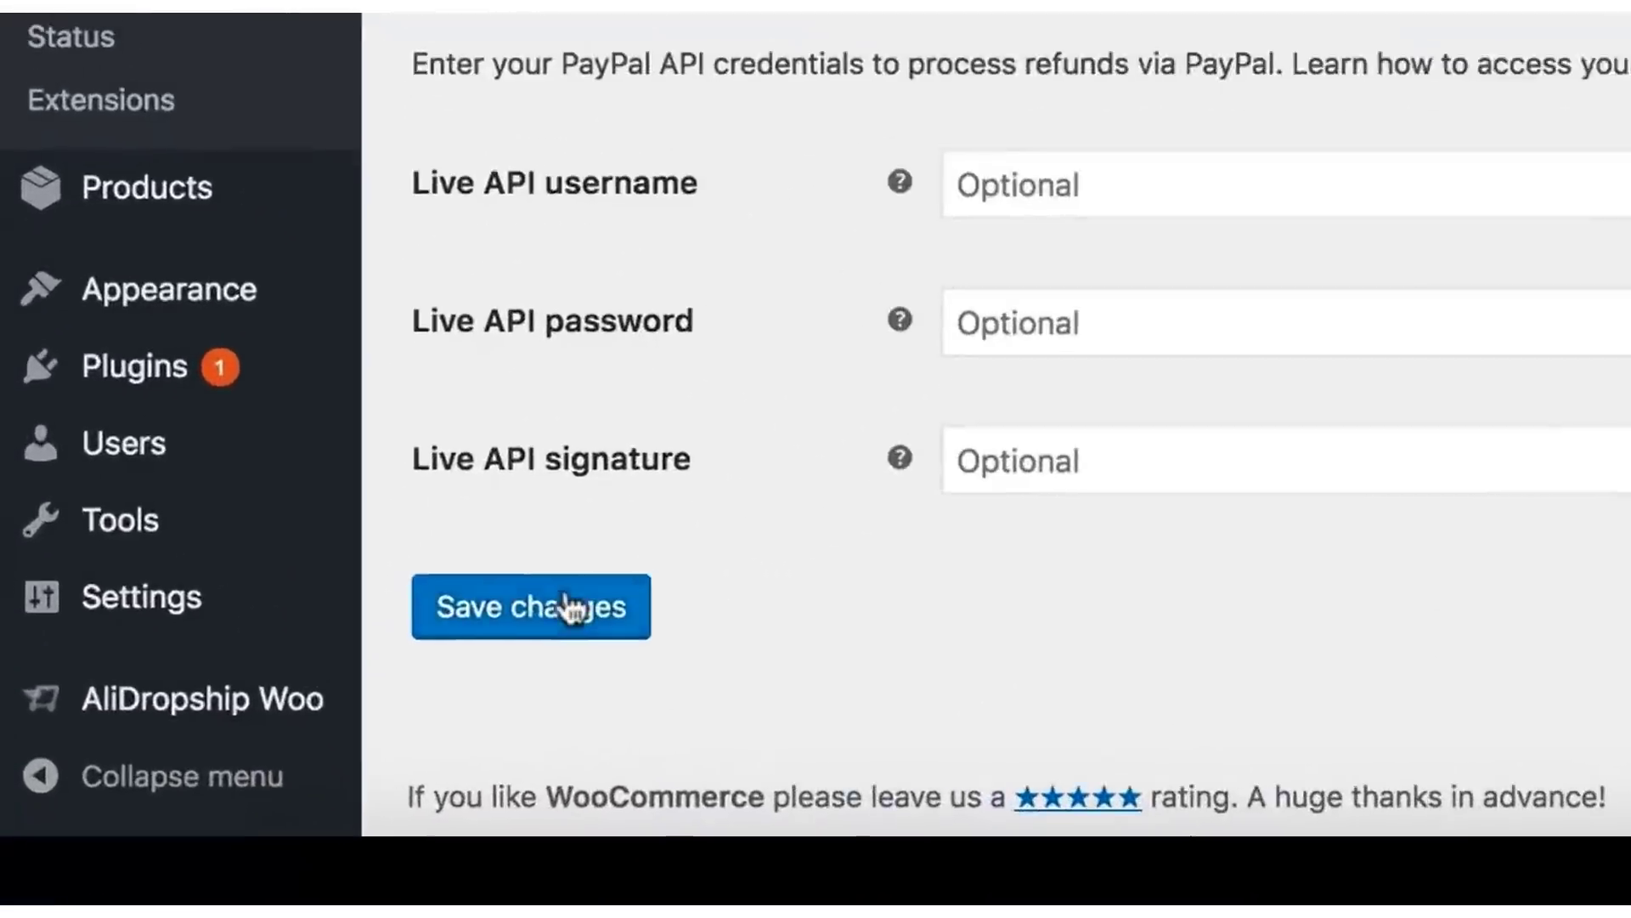
click(556, 614)
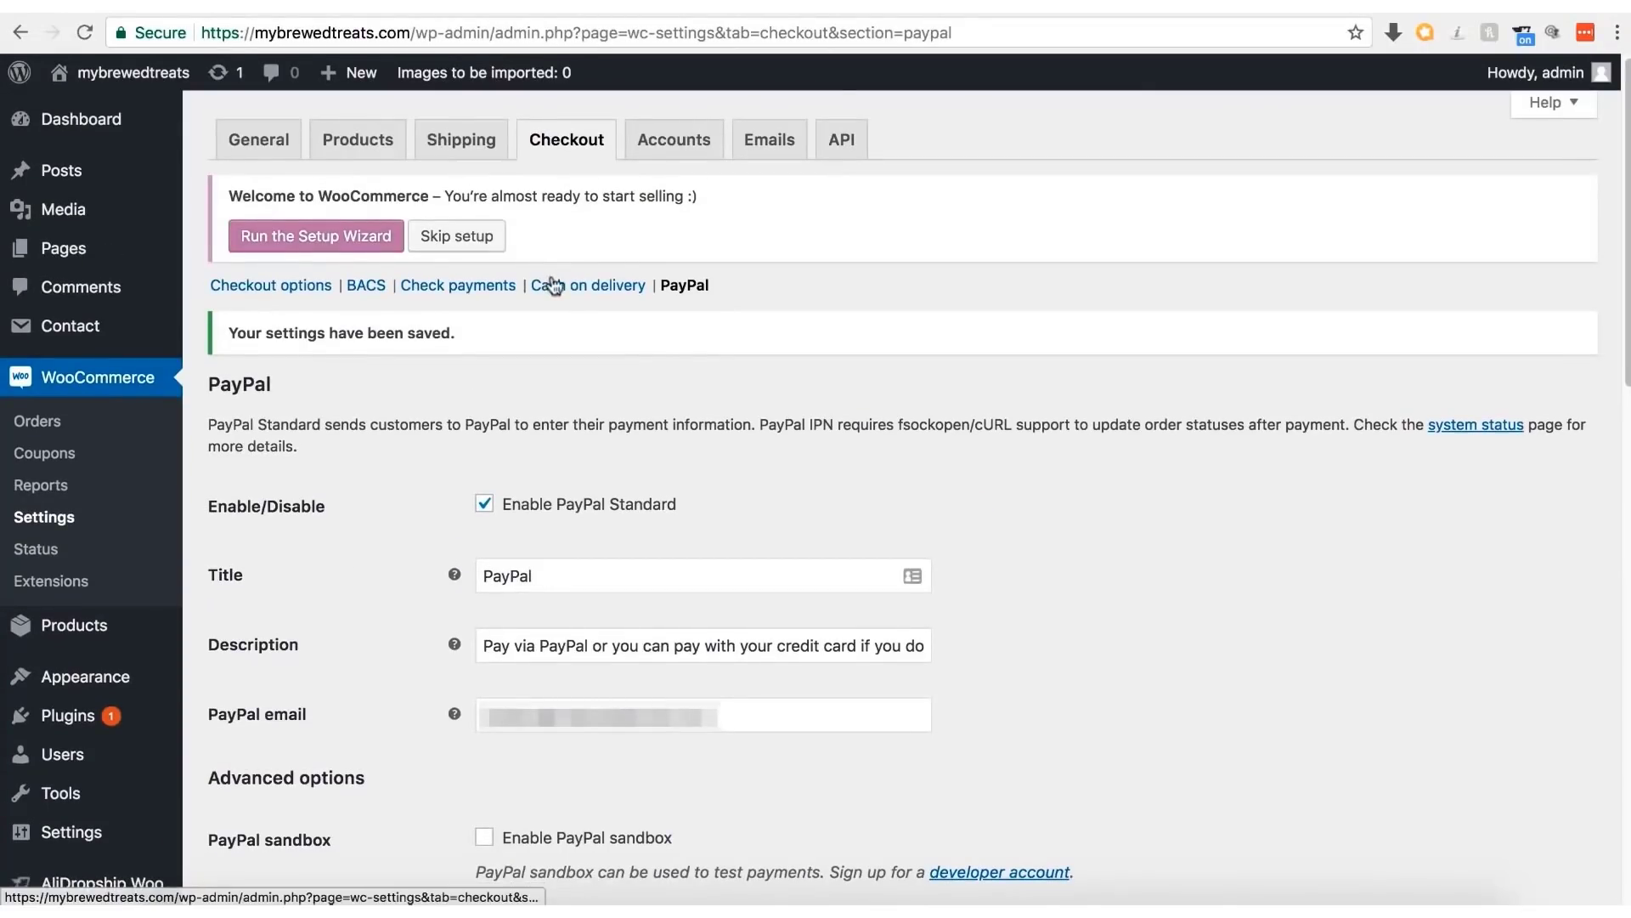
click(237, 289)
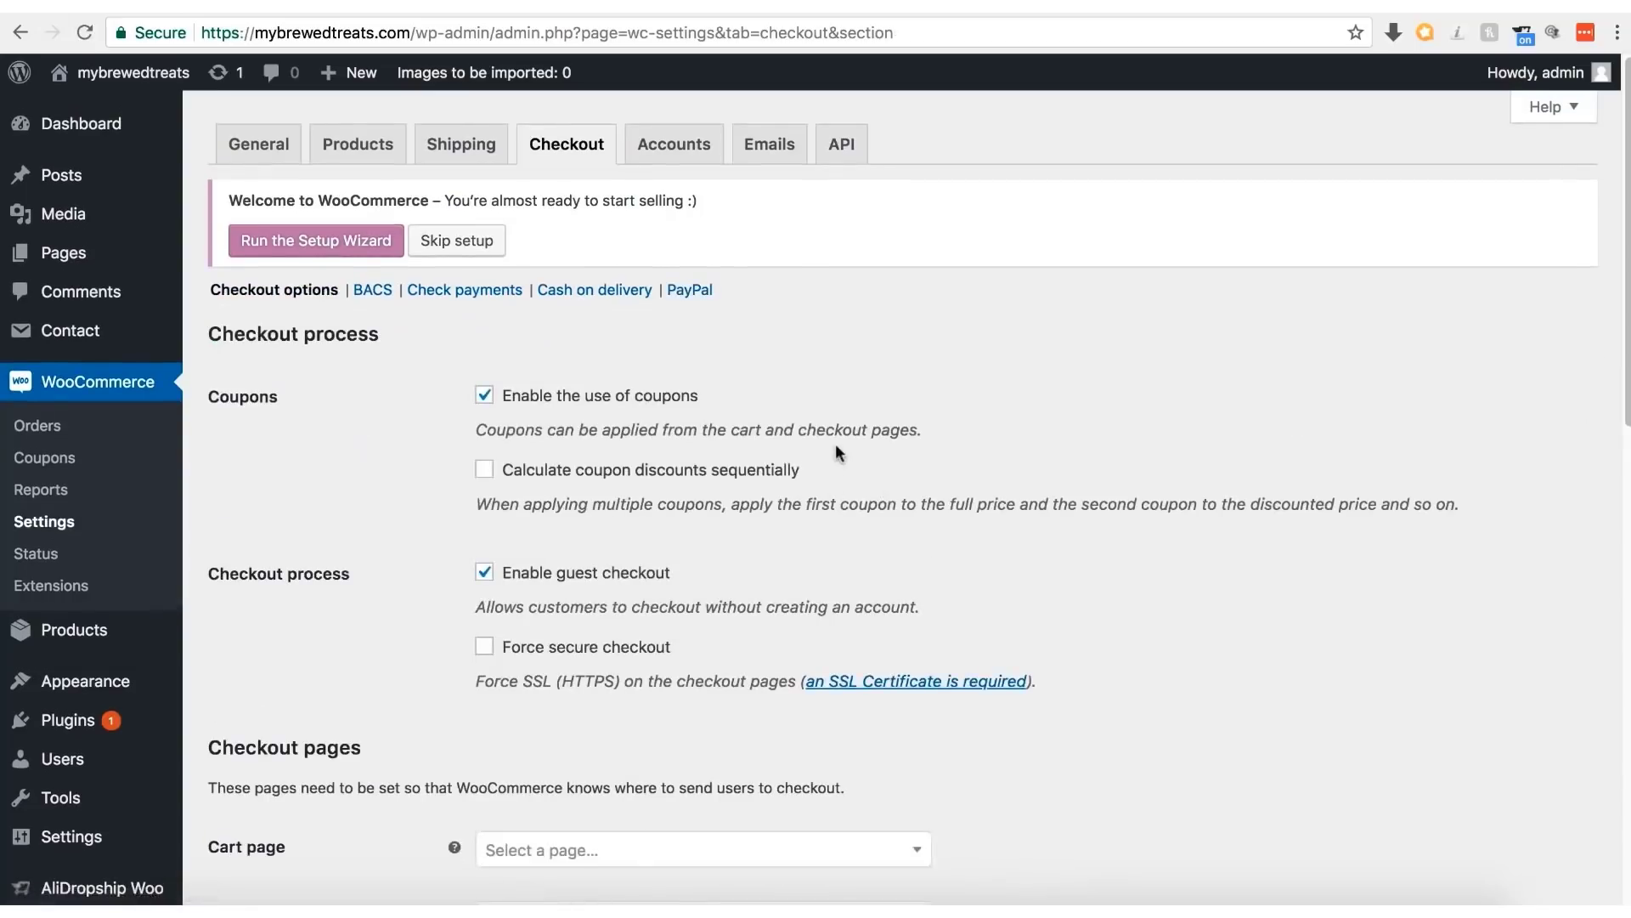
scroll(788, 525, down, 10)
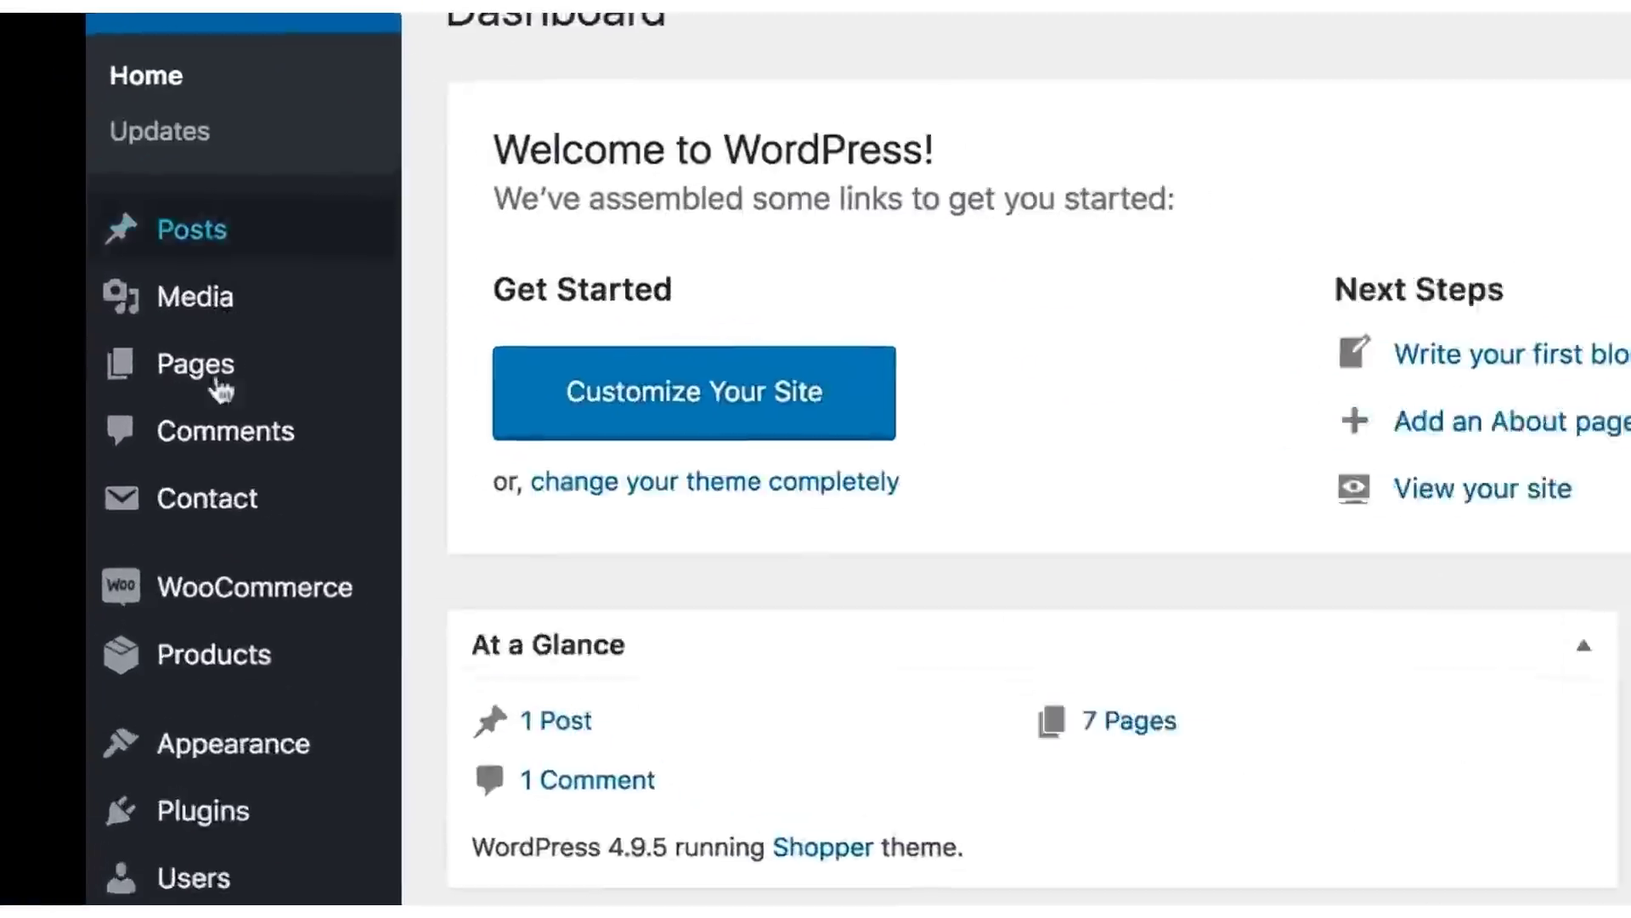
- Create a new page titled 'Buy cups and mugs online at the best prices'
mouse_move(77, 337)
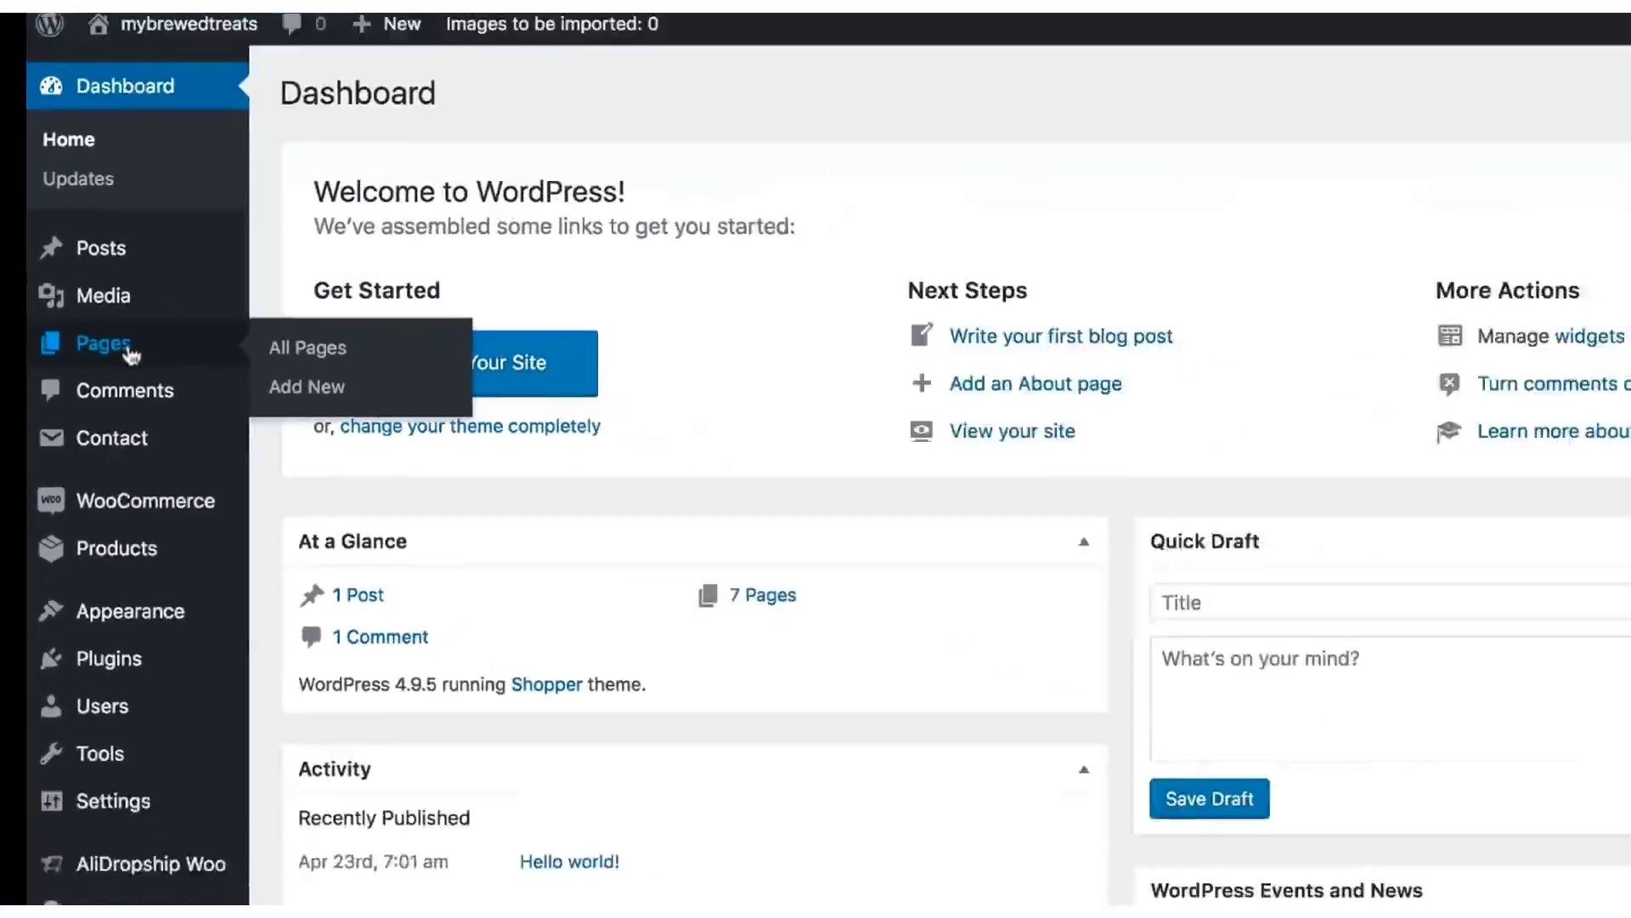
click(273, 391)
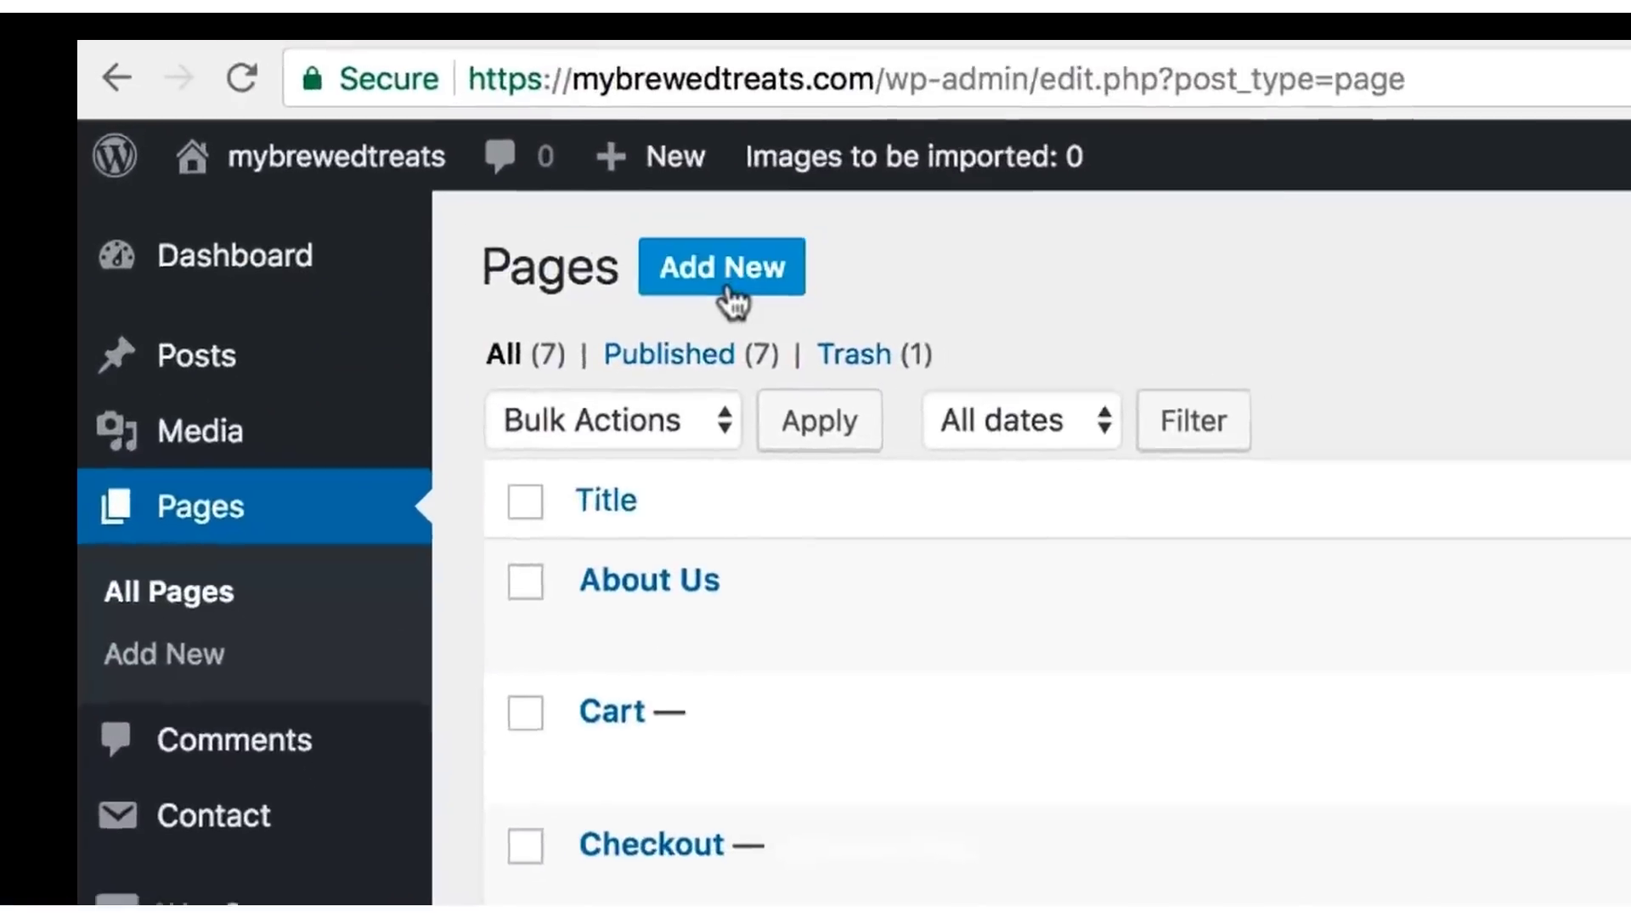
click(732, 291)
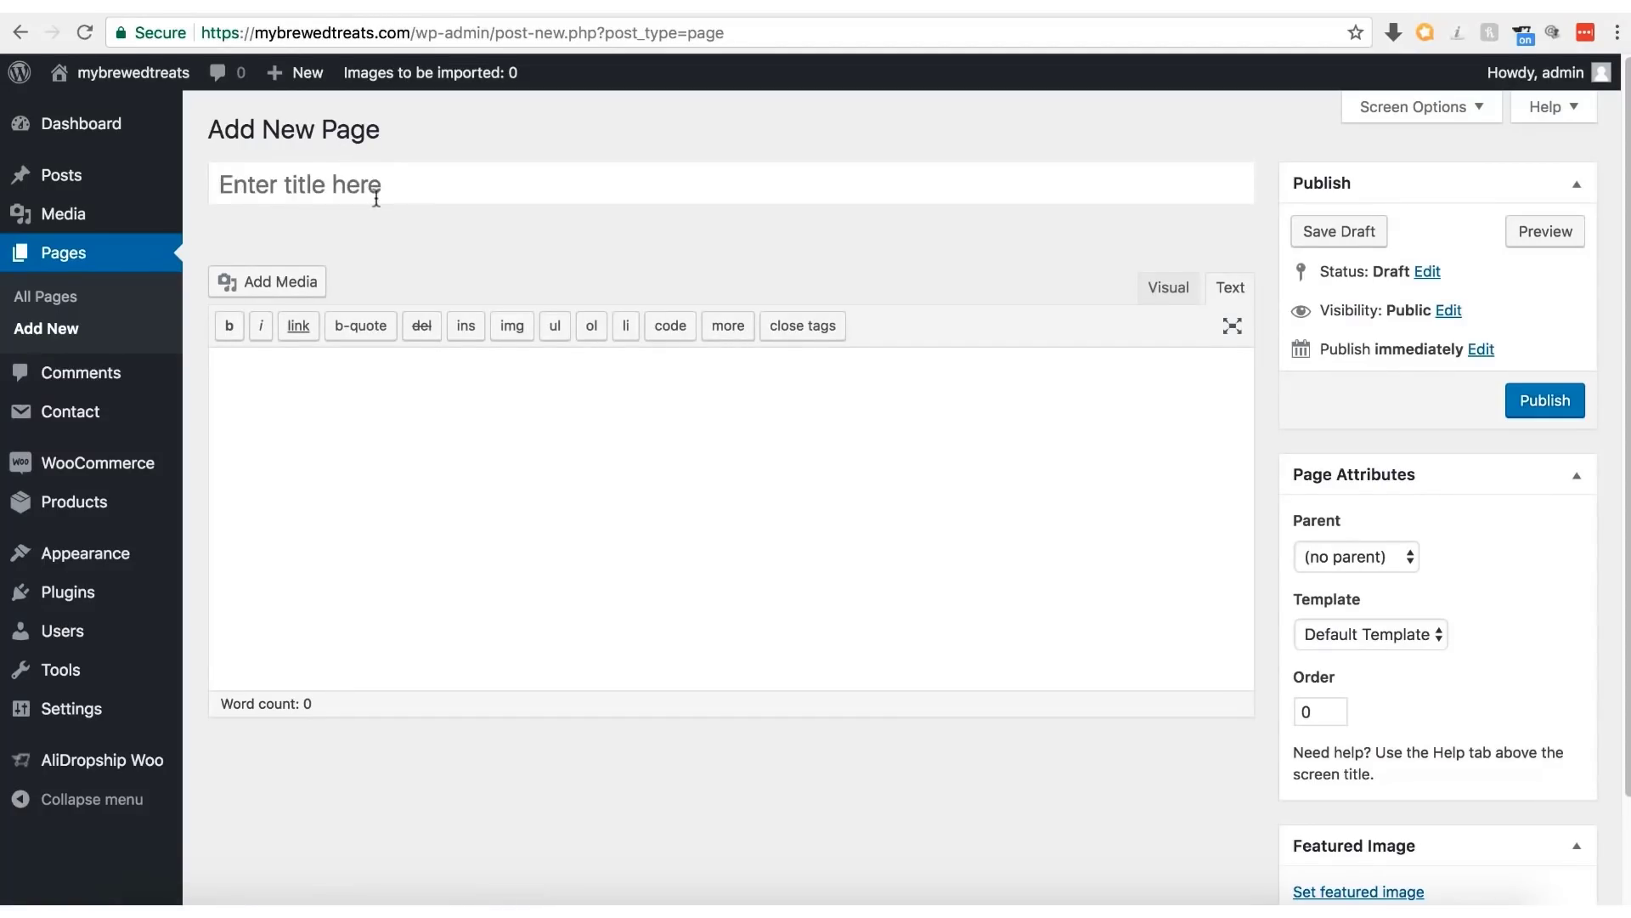
click(377, 198)
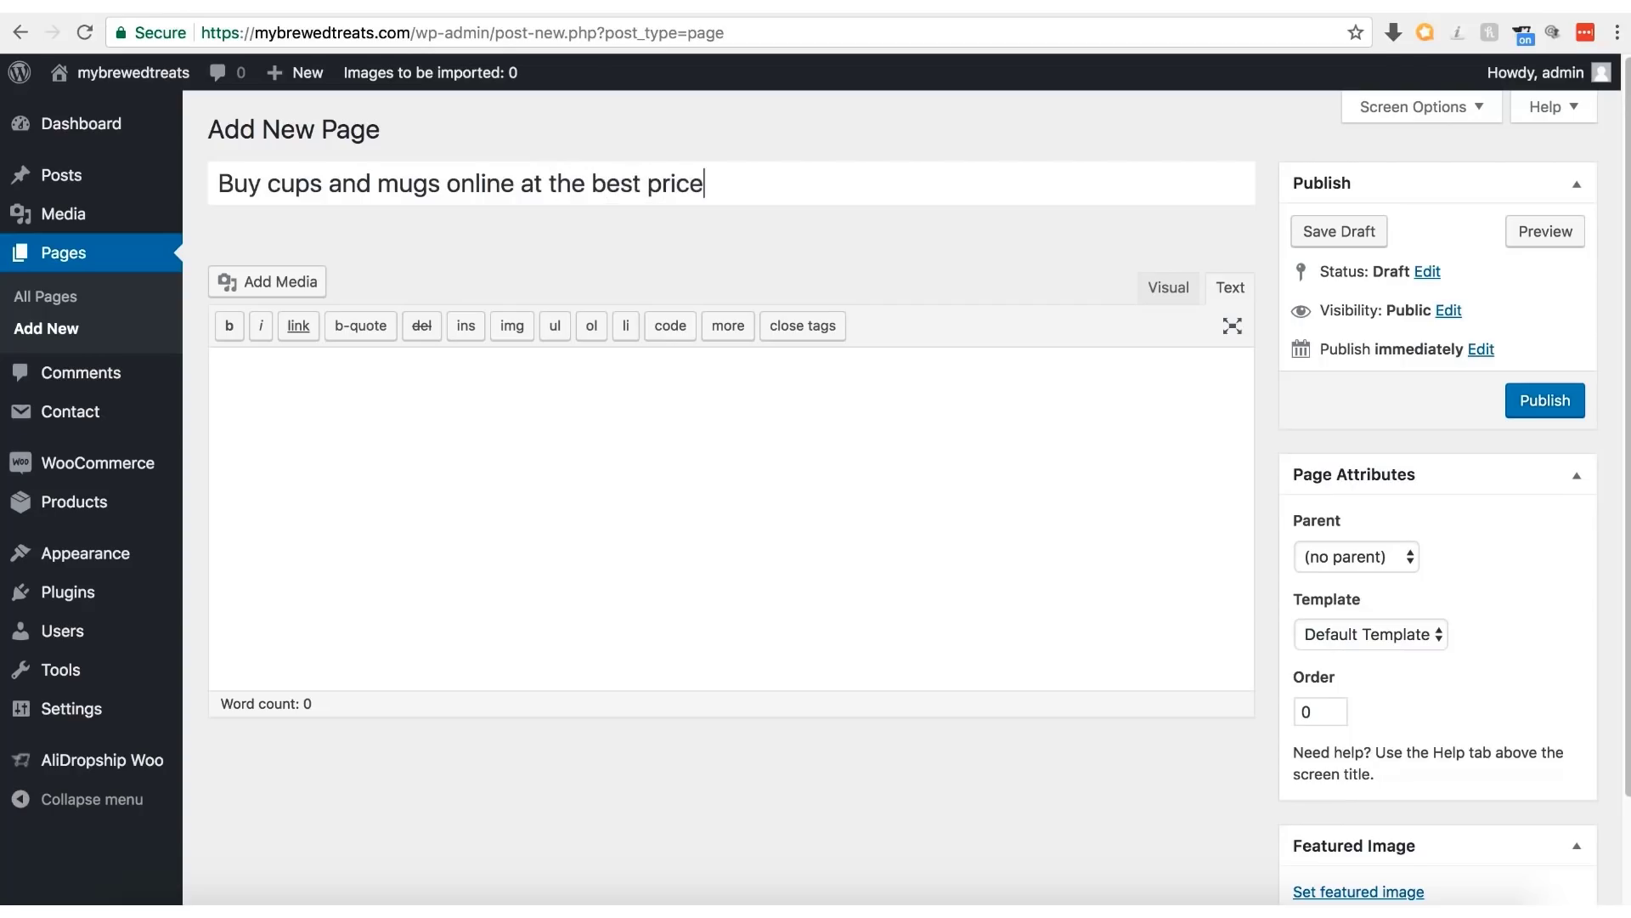
- Paste the intro text and Shop now link in Visual mode, then apply the Homepage template
click(315, 360)
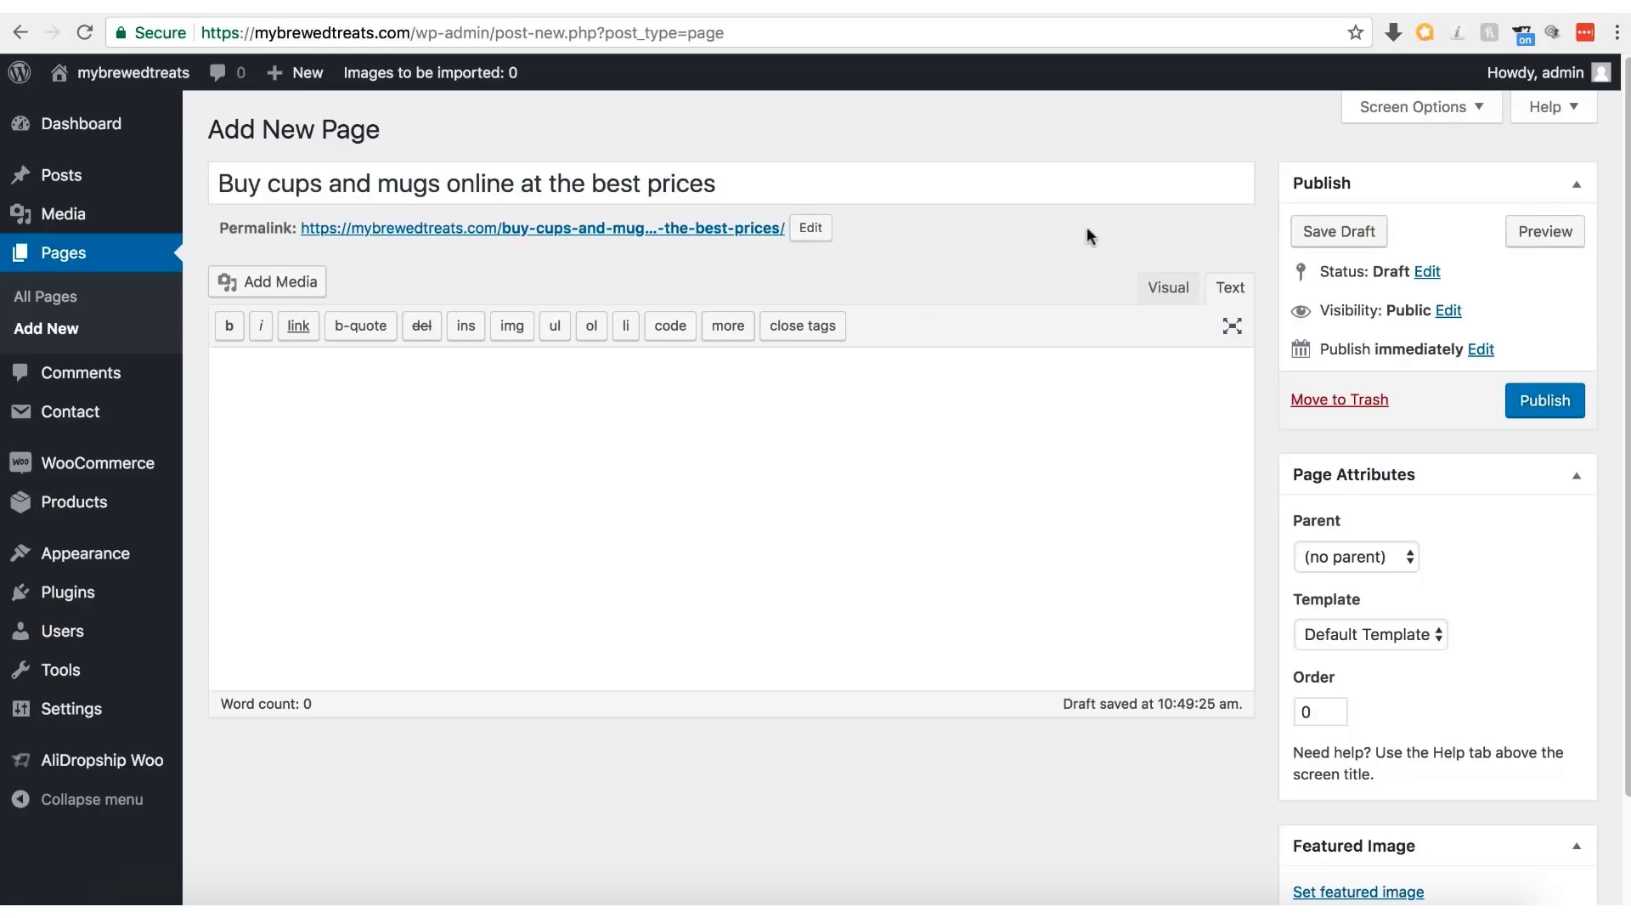
click(1142, 298)
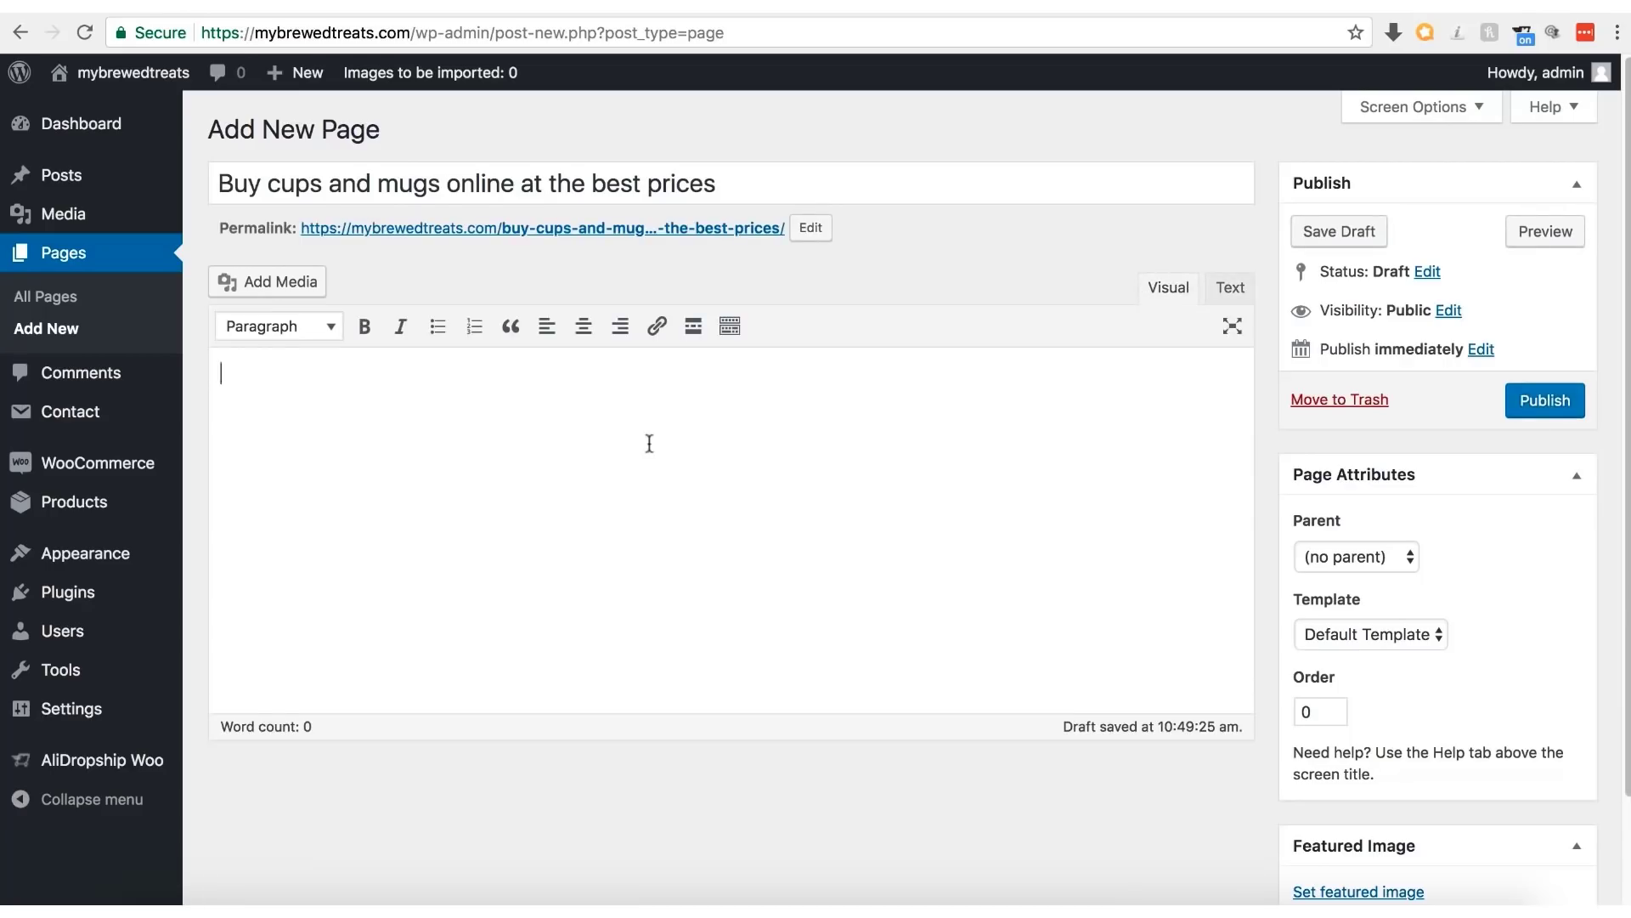
text(We offer a great variety of products with FREE Shipping worldwide Shop now)
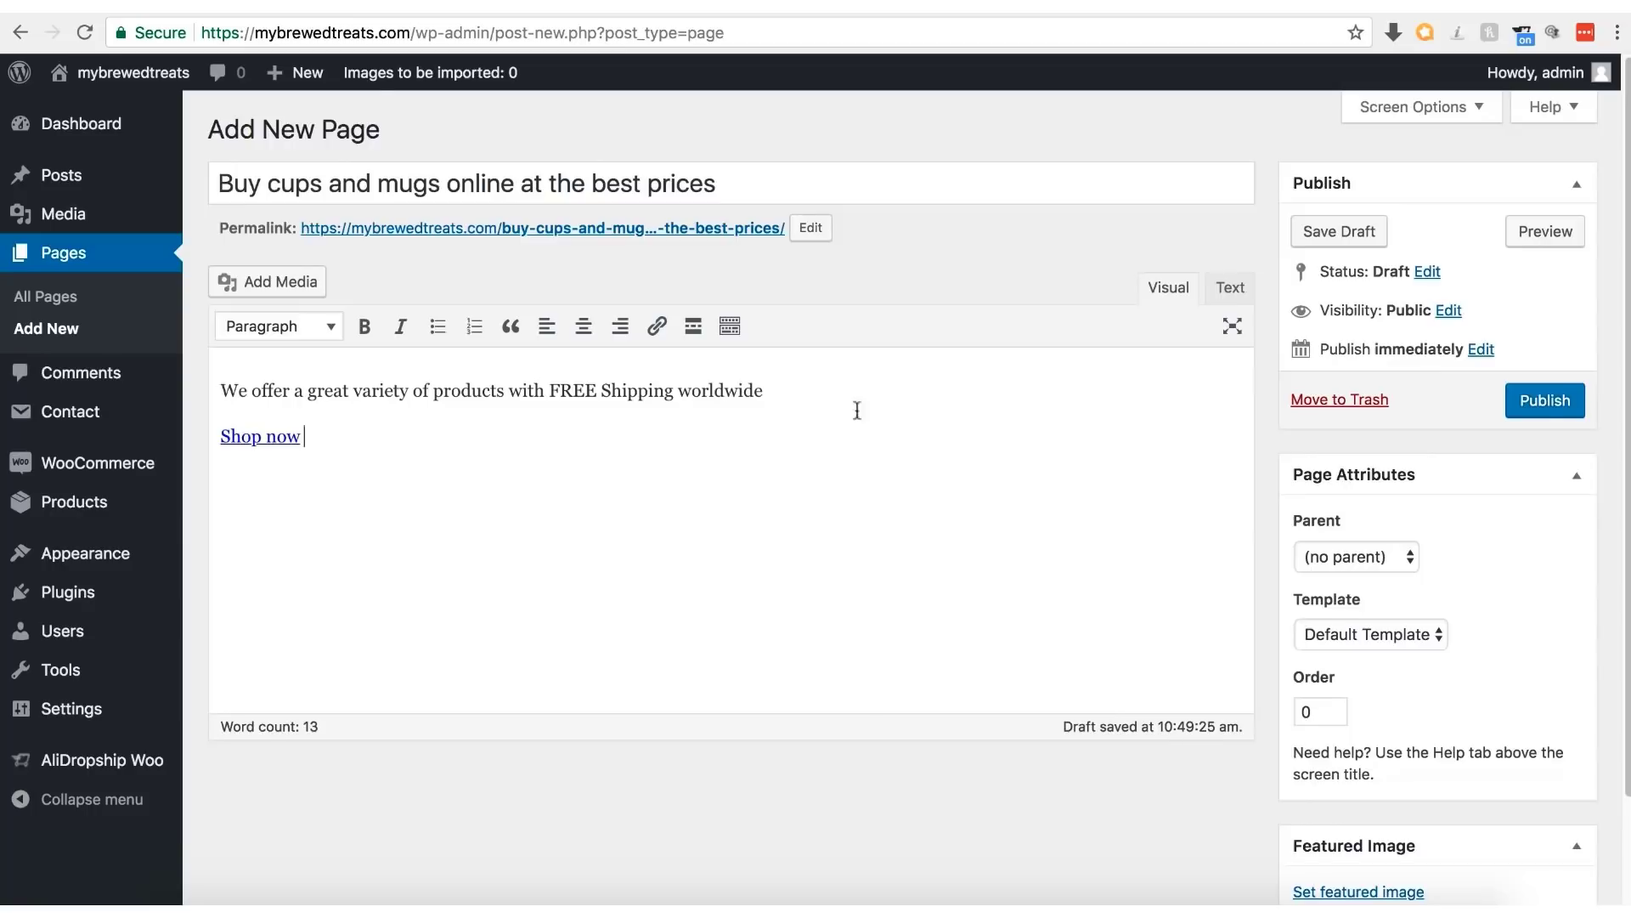
scroll(849, 434, down, 2)
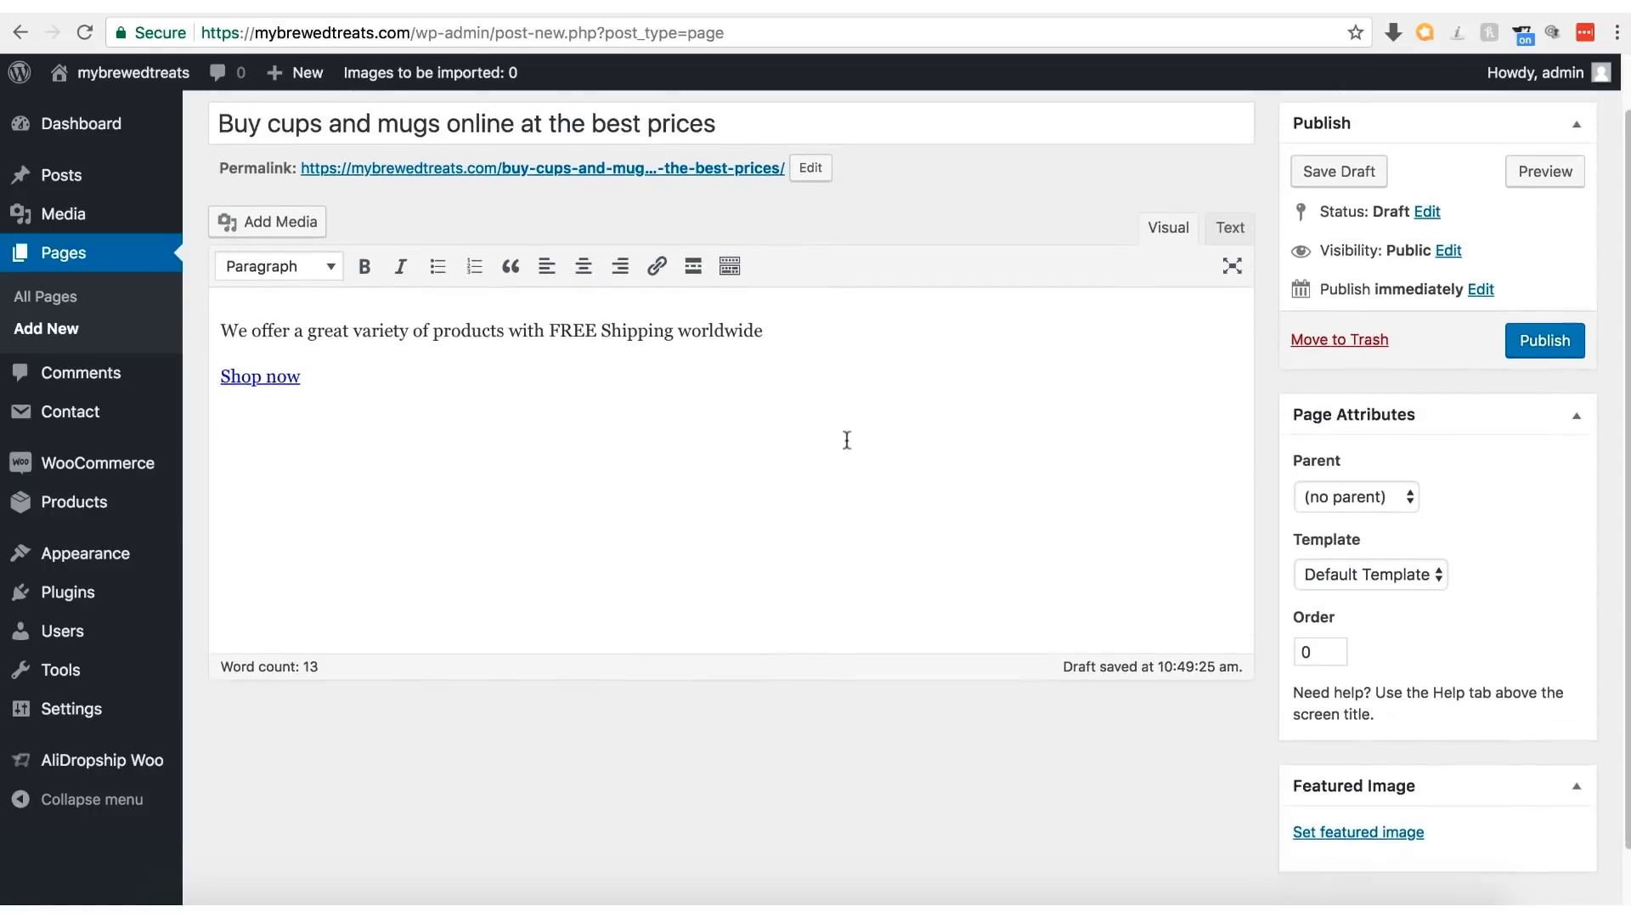
scroll(847, 439, down, 1)
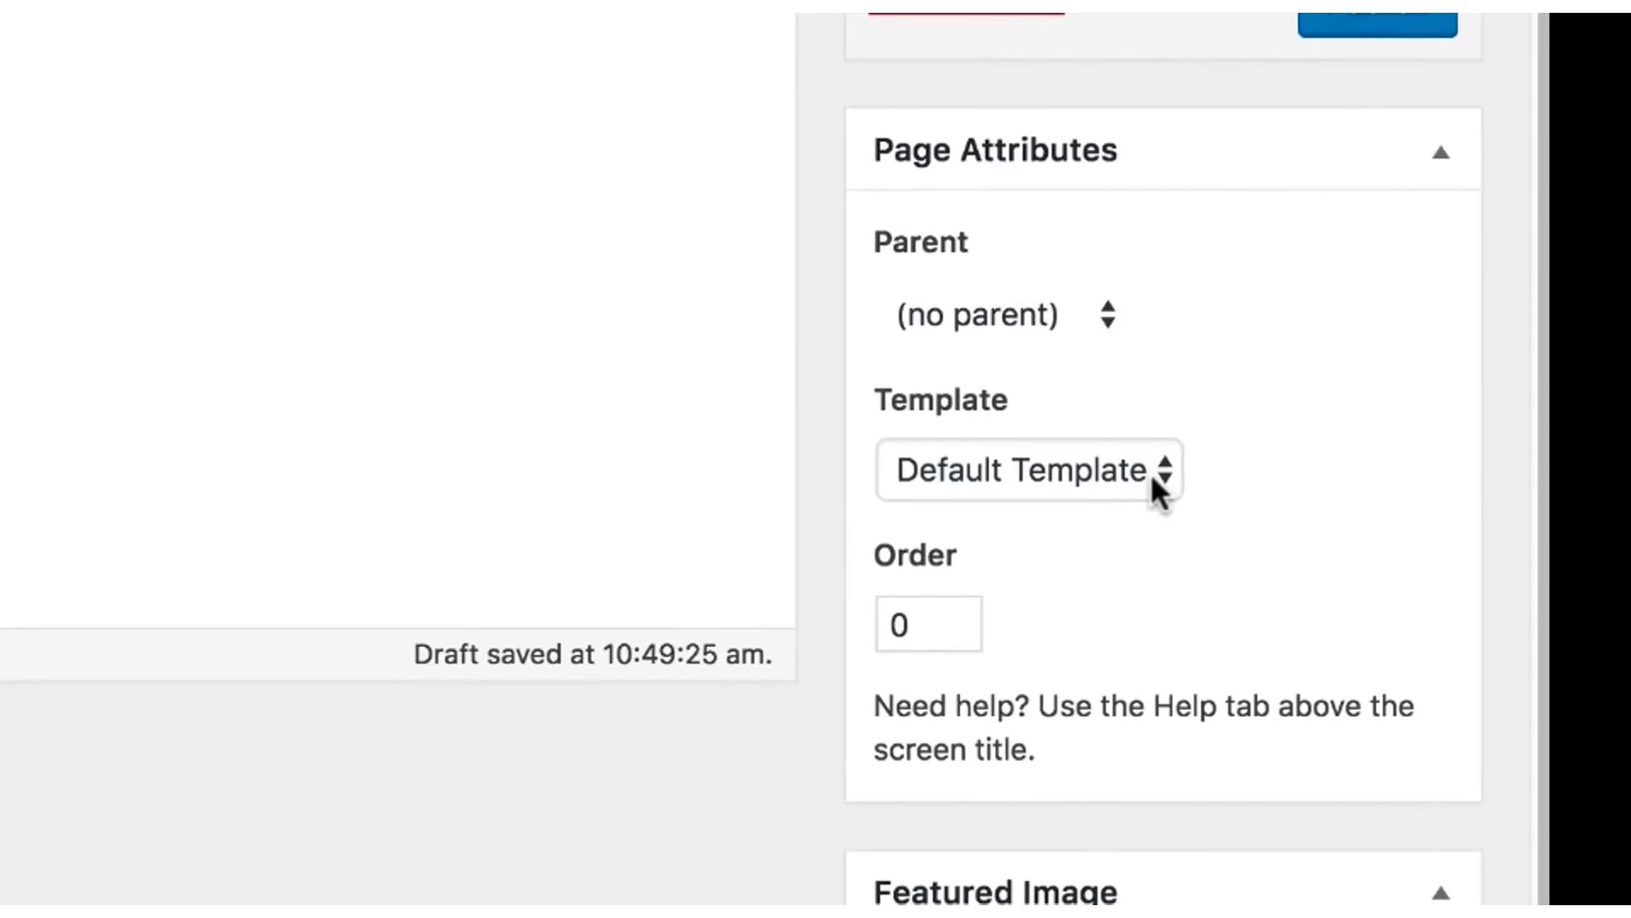
click(1158, 480)
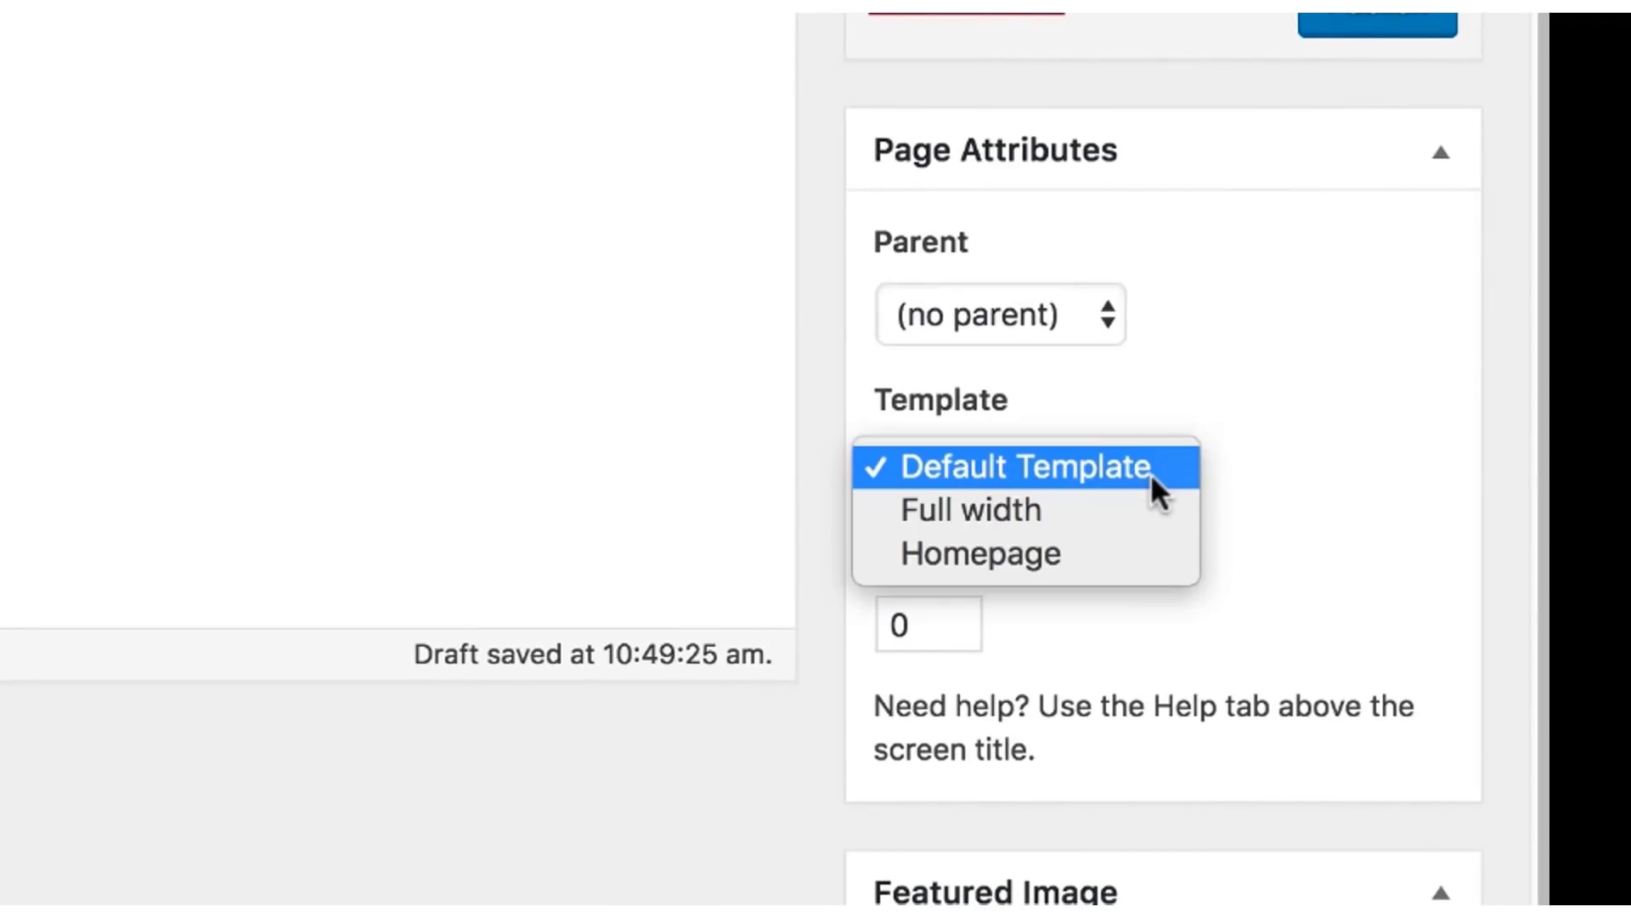
click(1092, 550)
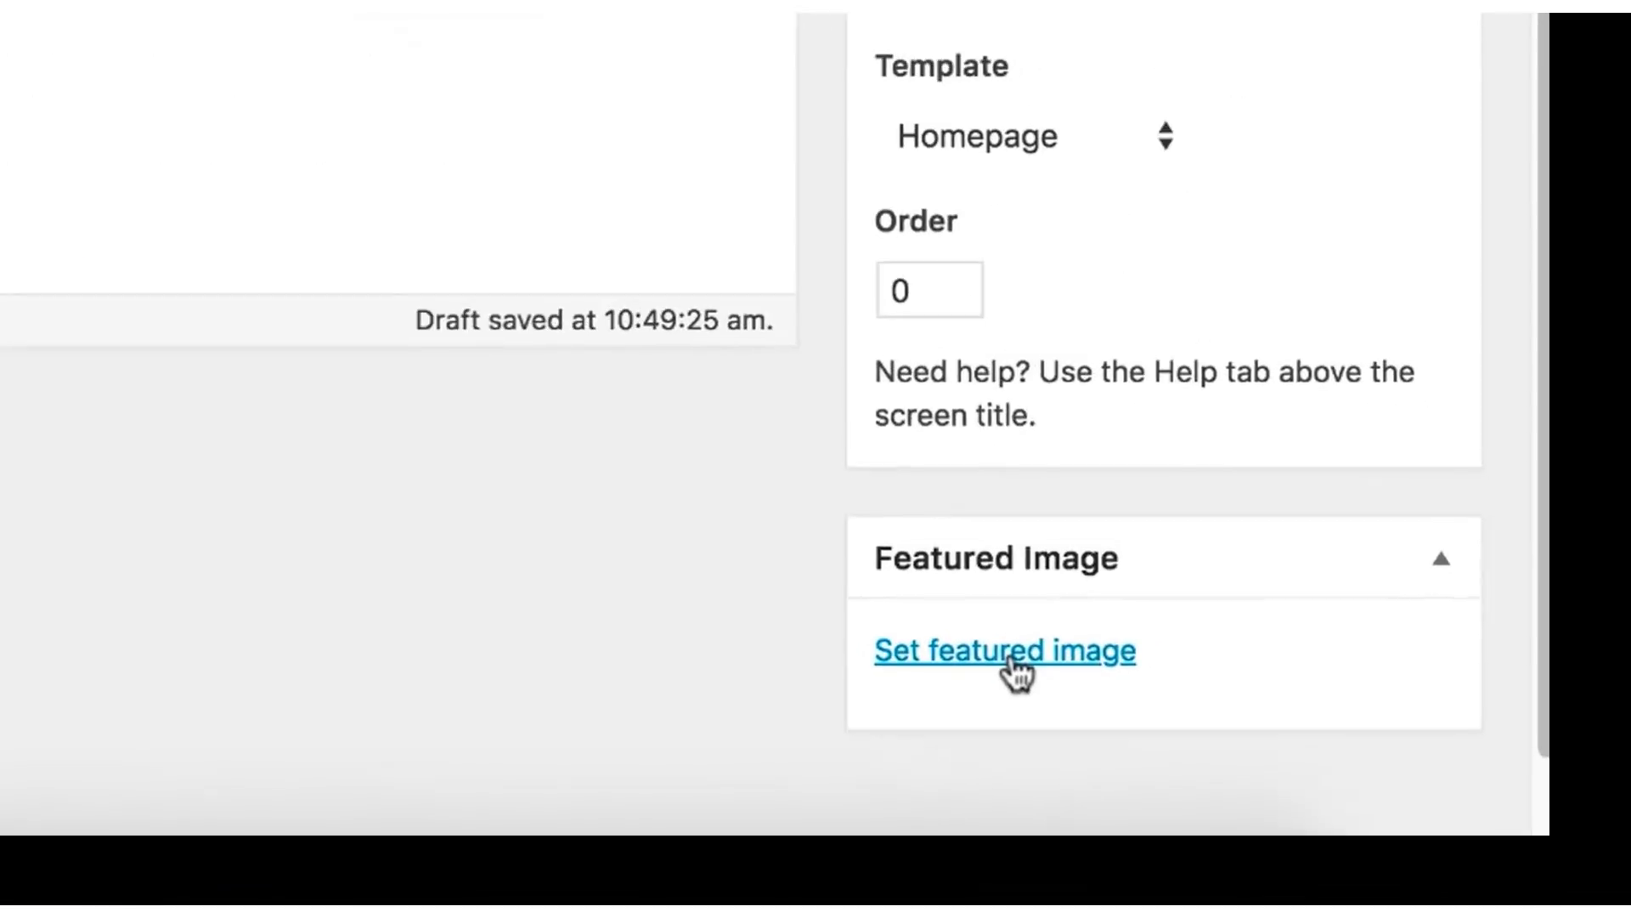
- Upload Homepage.png from the Brewed Treats folder and set it as the page's featured image
click(1029, 667)
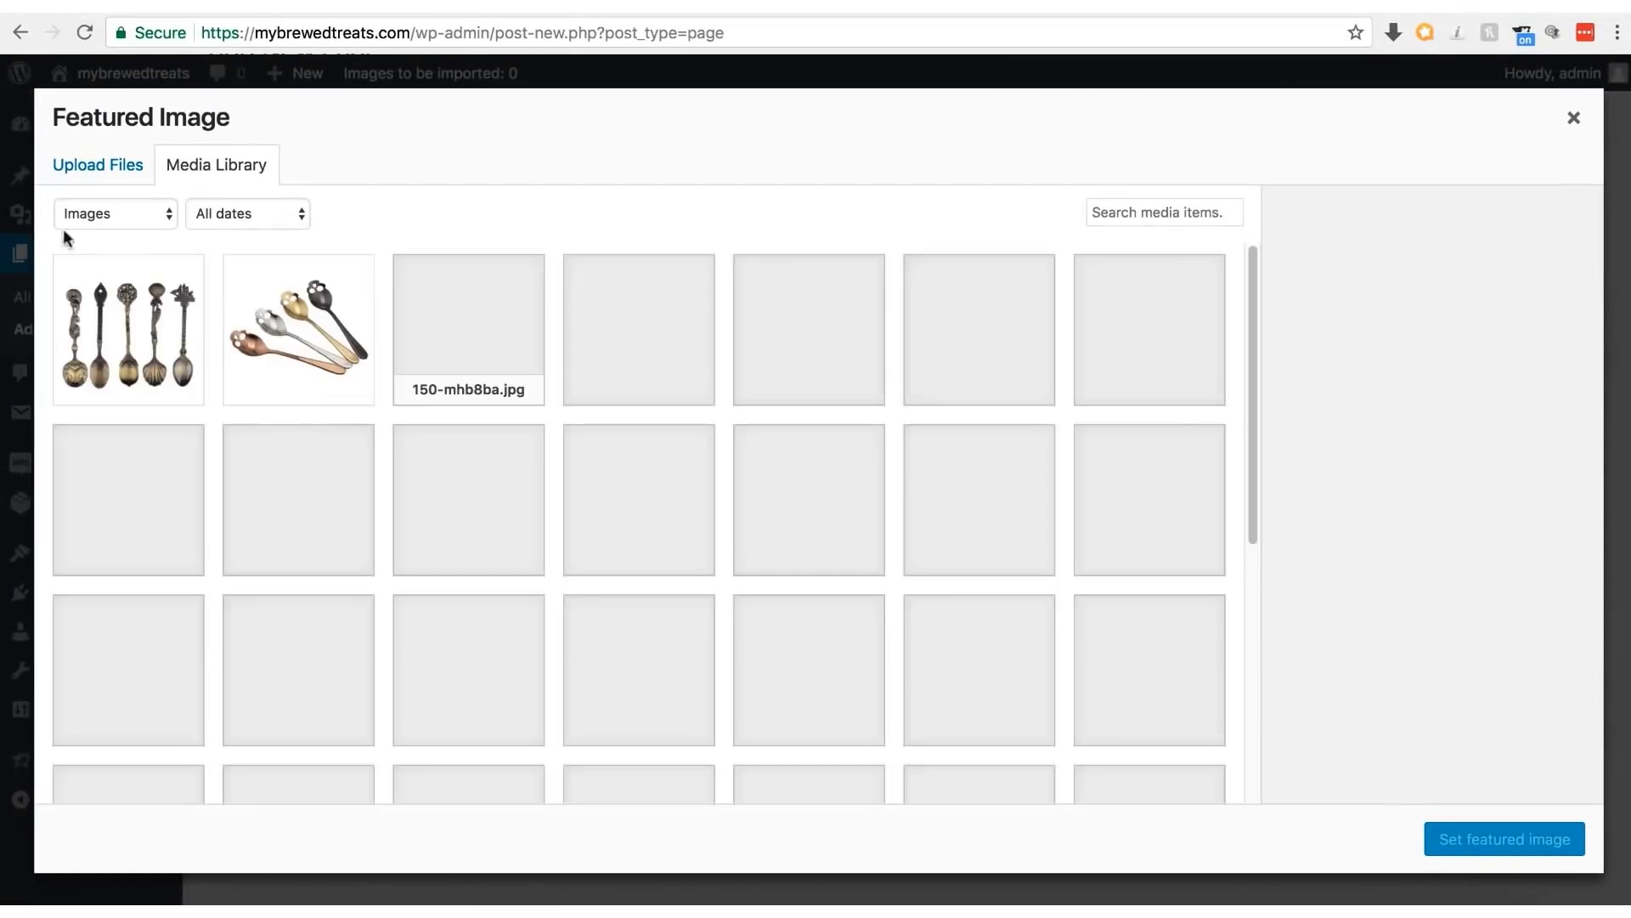
click(83, 170)
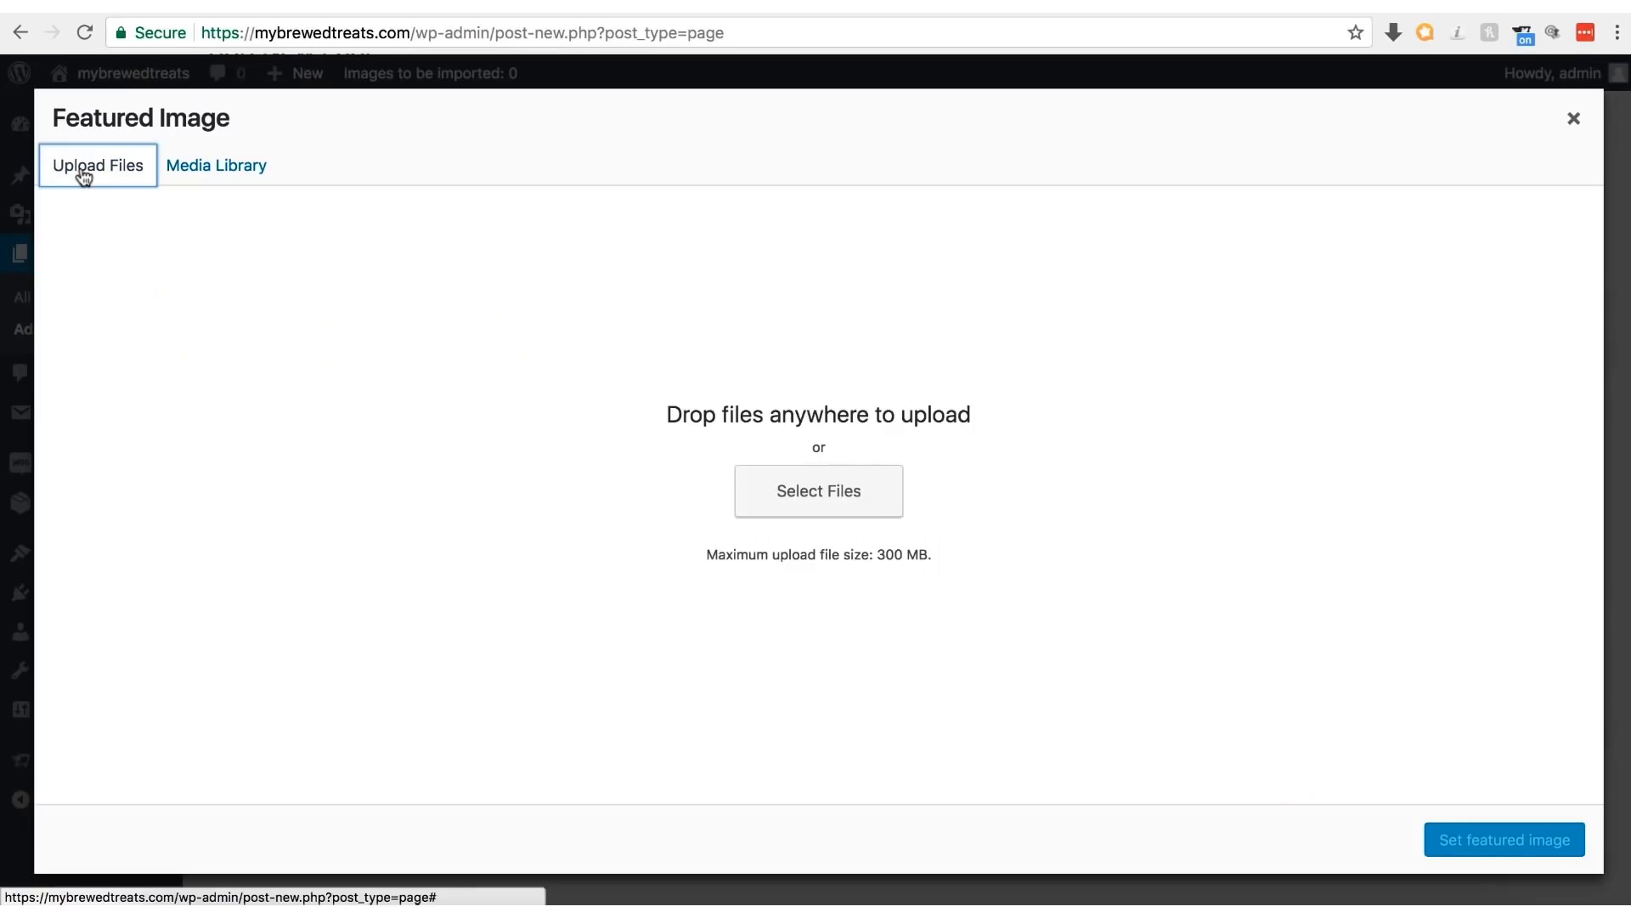
click(868, 515)
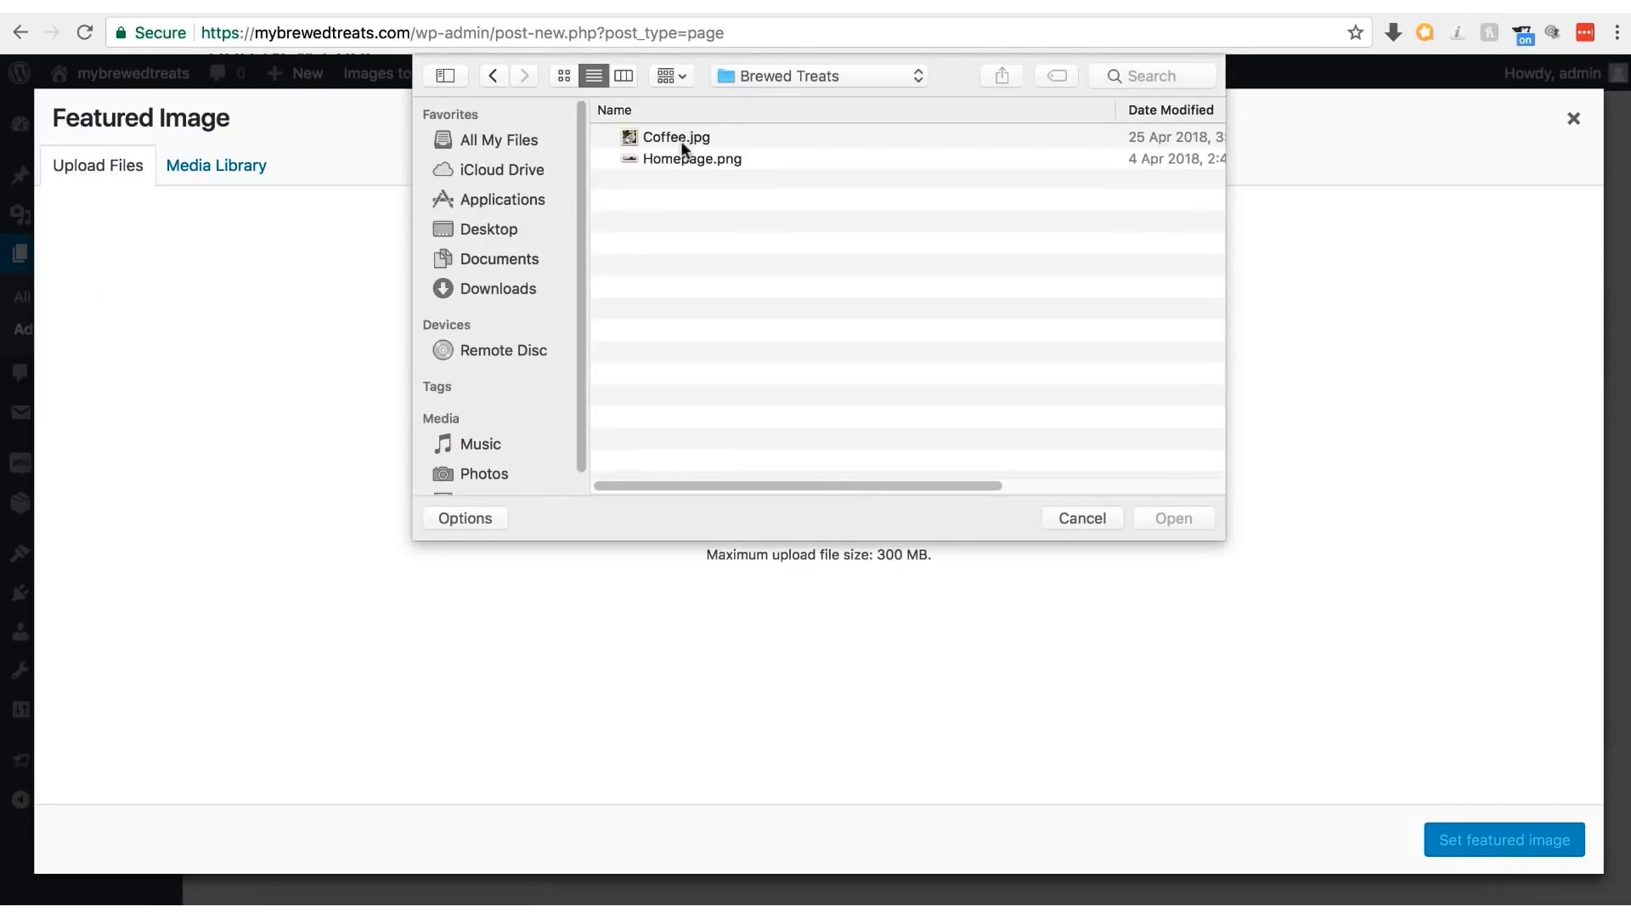
click(691, 159)
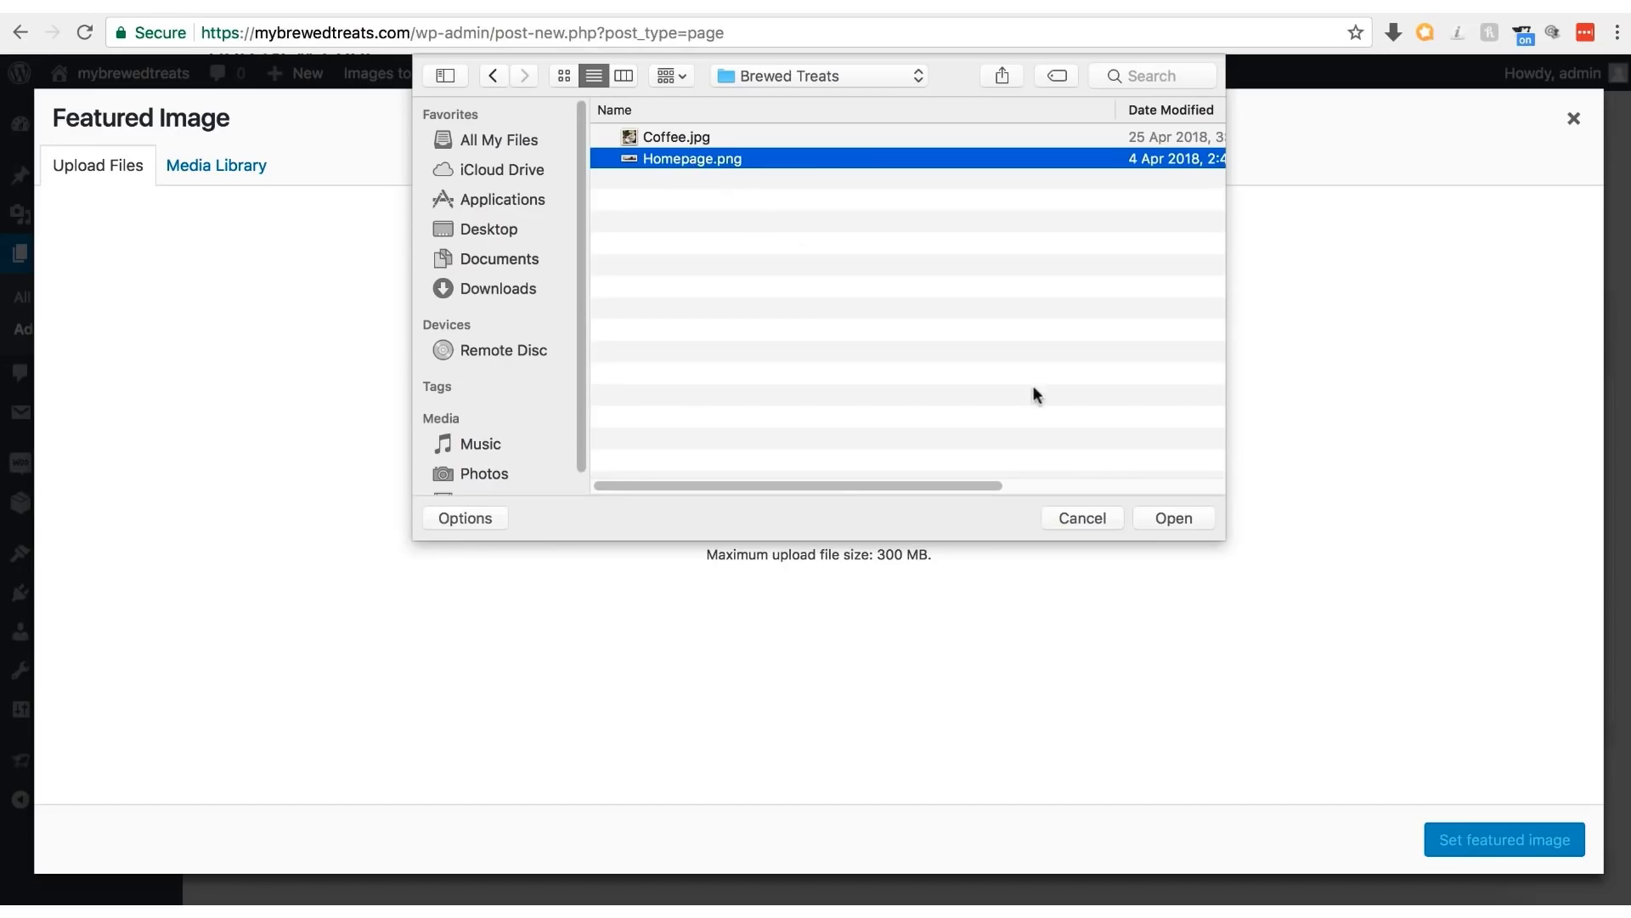
click(1185, 518)
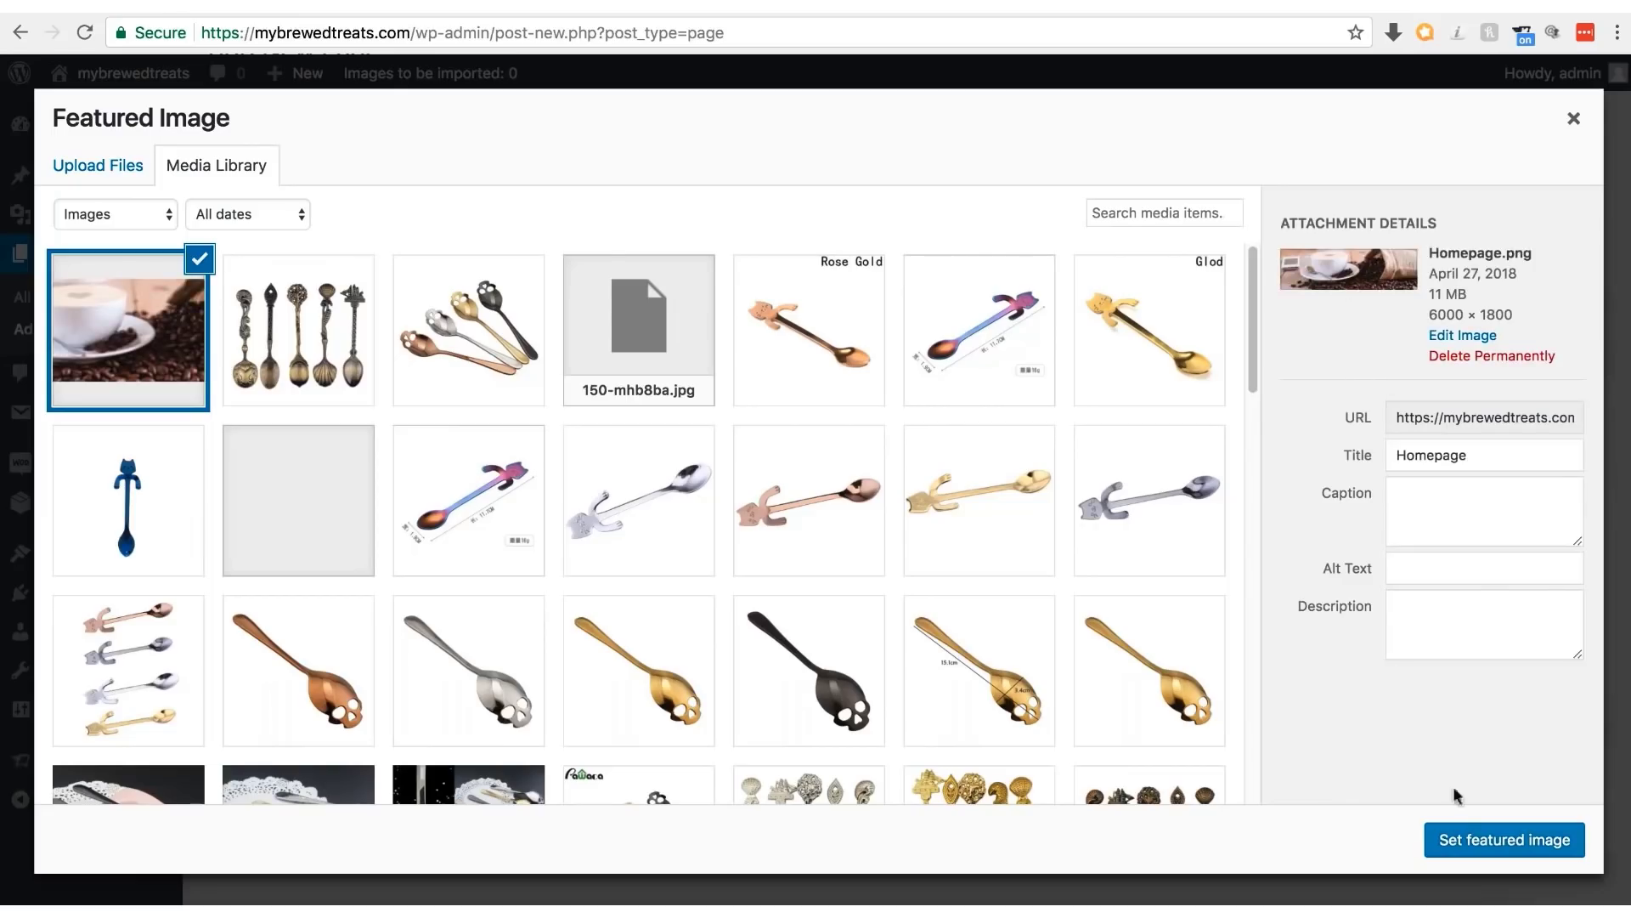
click(1459, 841)
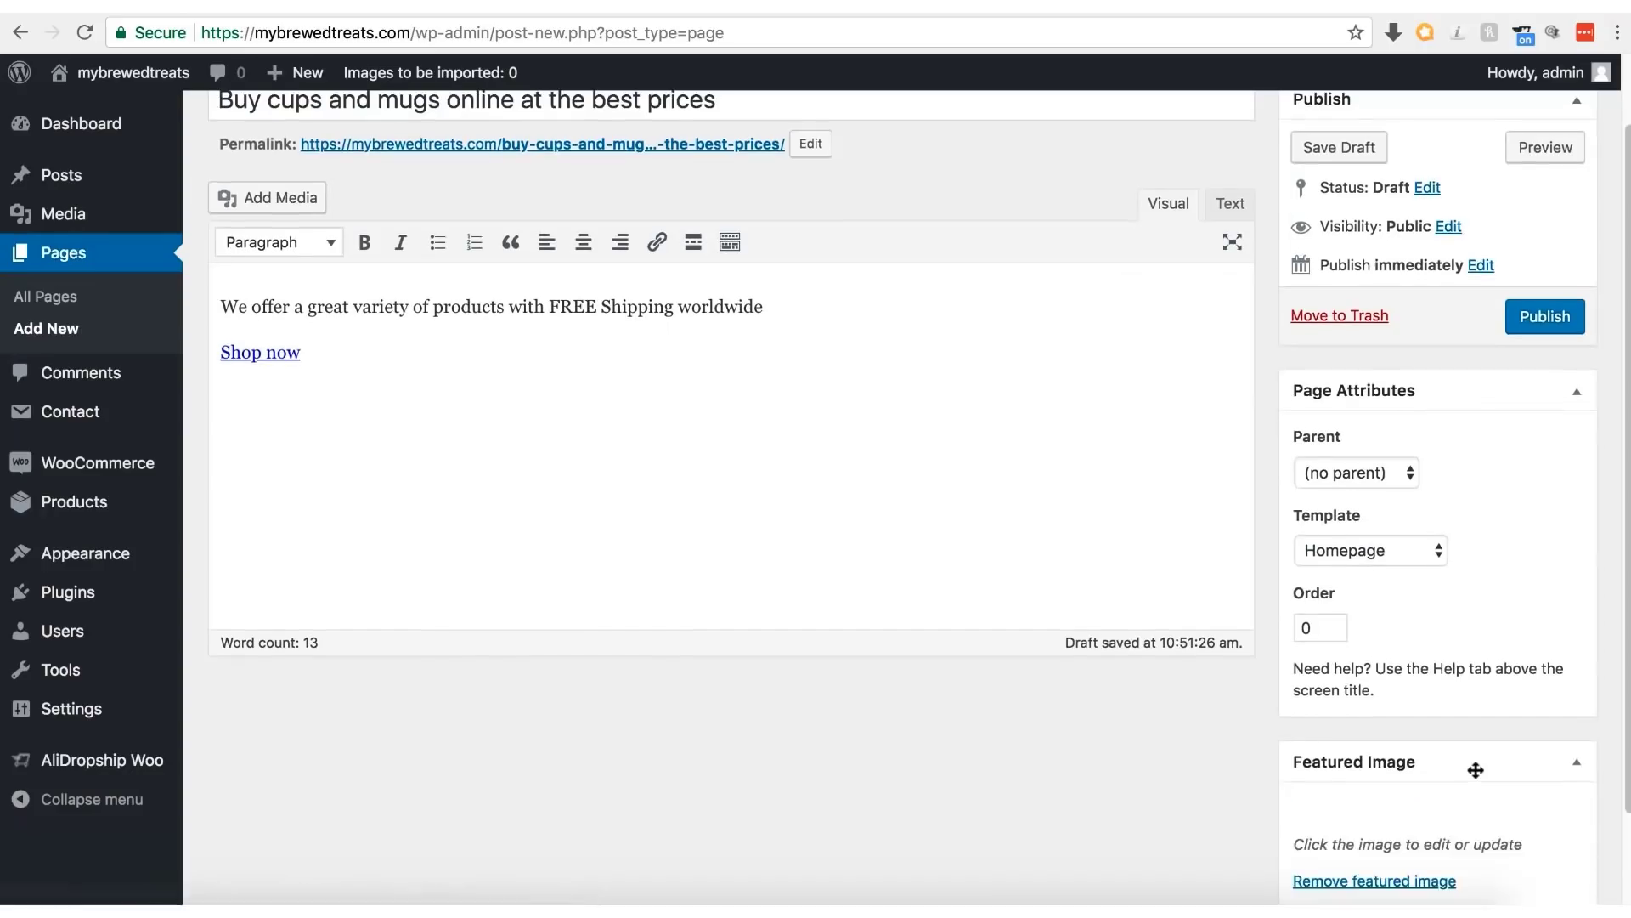
scroll(1475, 769, down, 2)
scroll(1475, 769, down, 2)
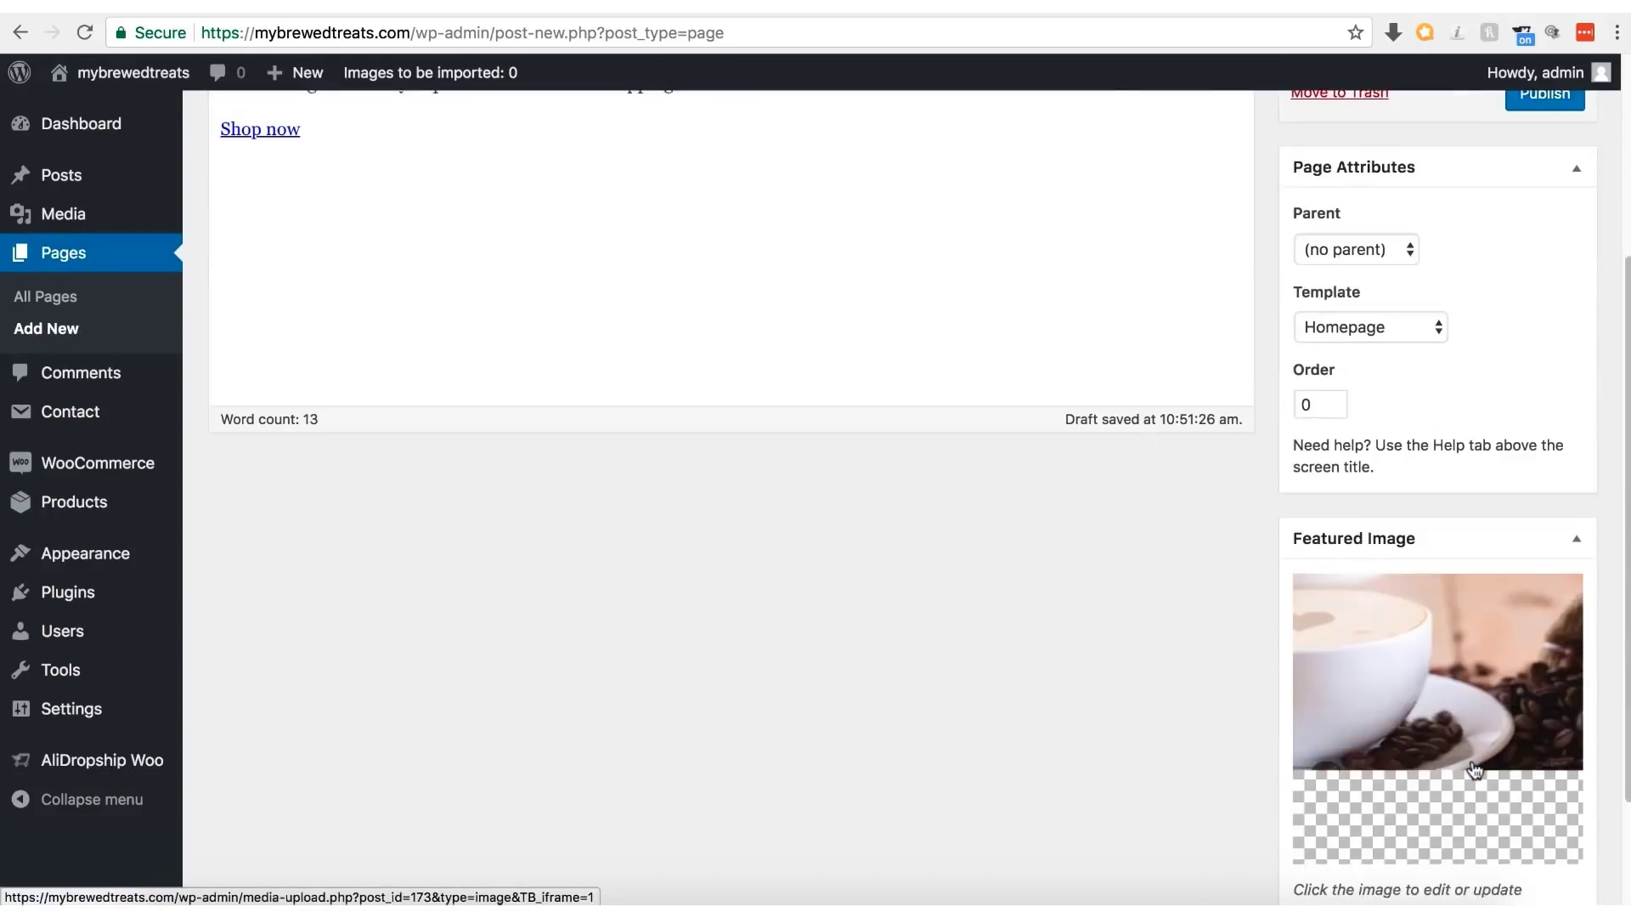
scroll(1474, 764, up, 4)
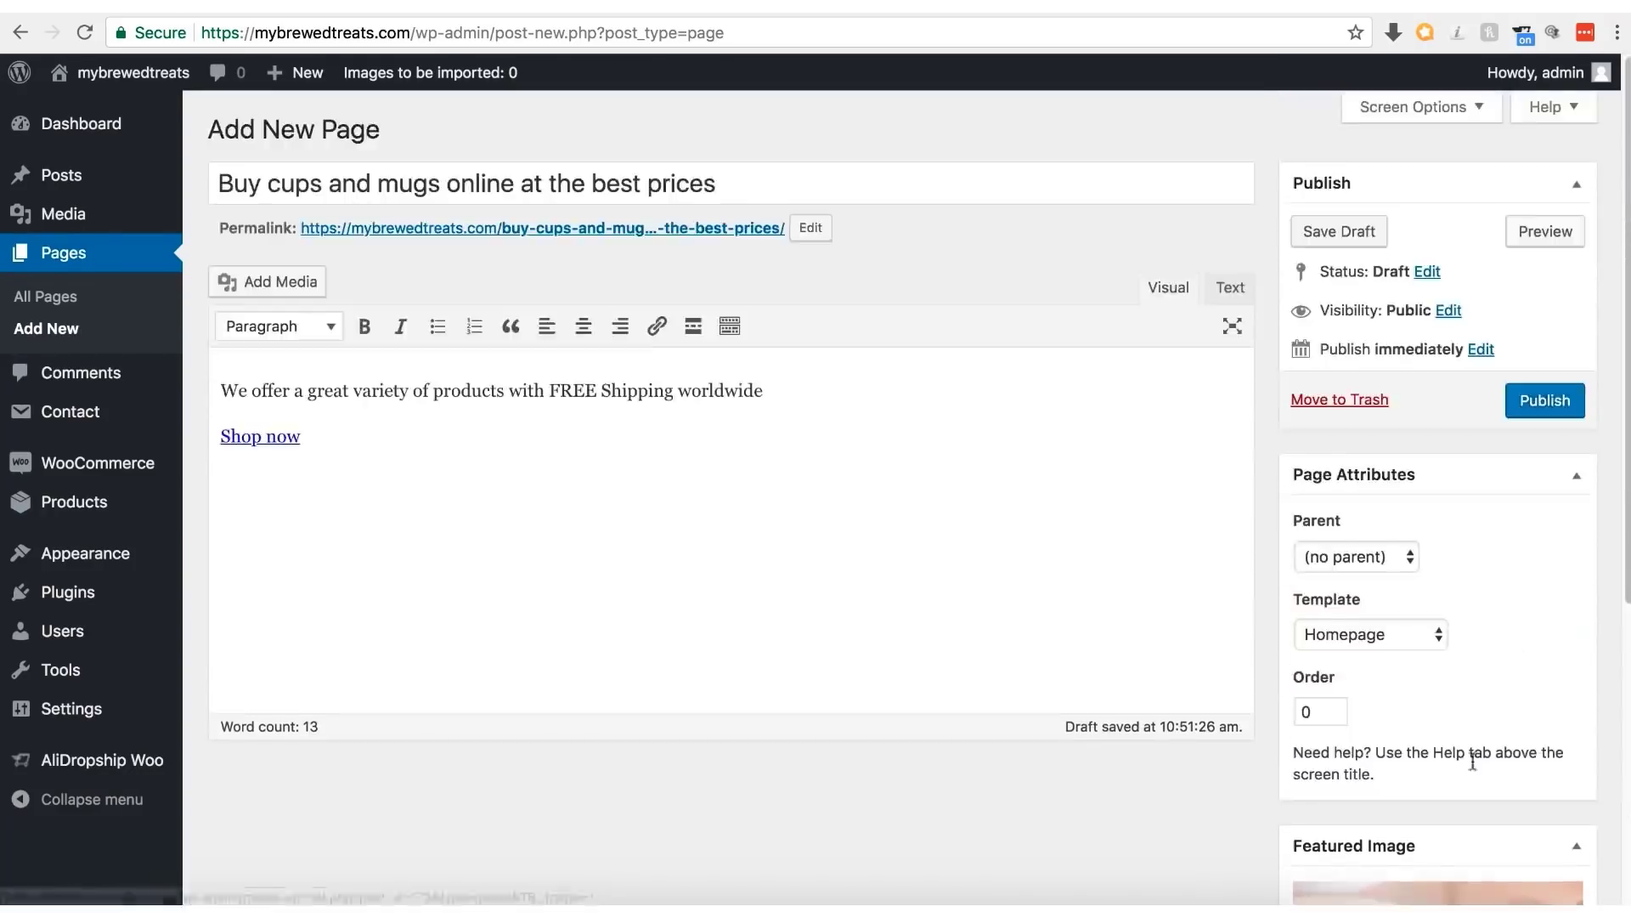
- Publish the page and save it as the static homepage in Reading settings
click(1546, 407)
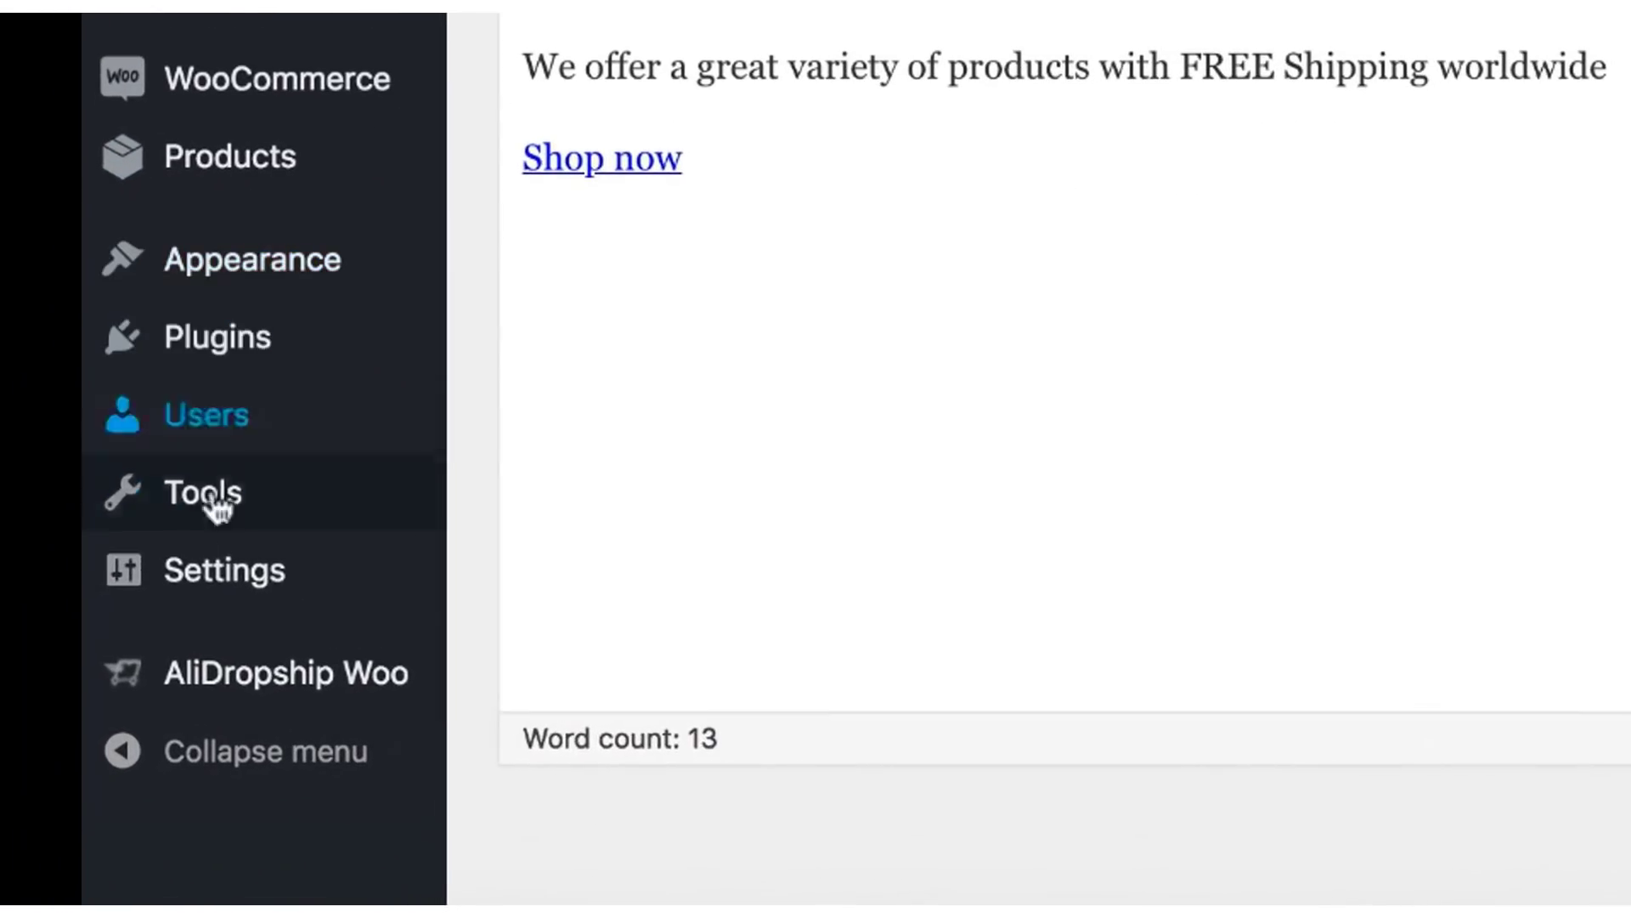
mouse_move(59, 710)
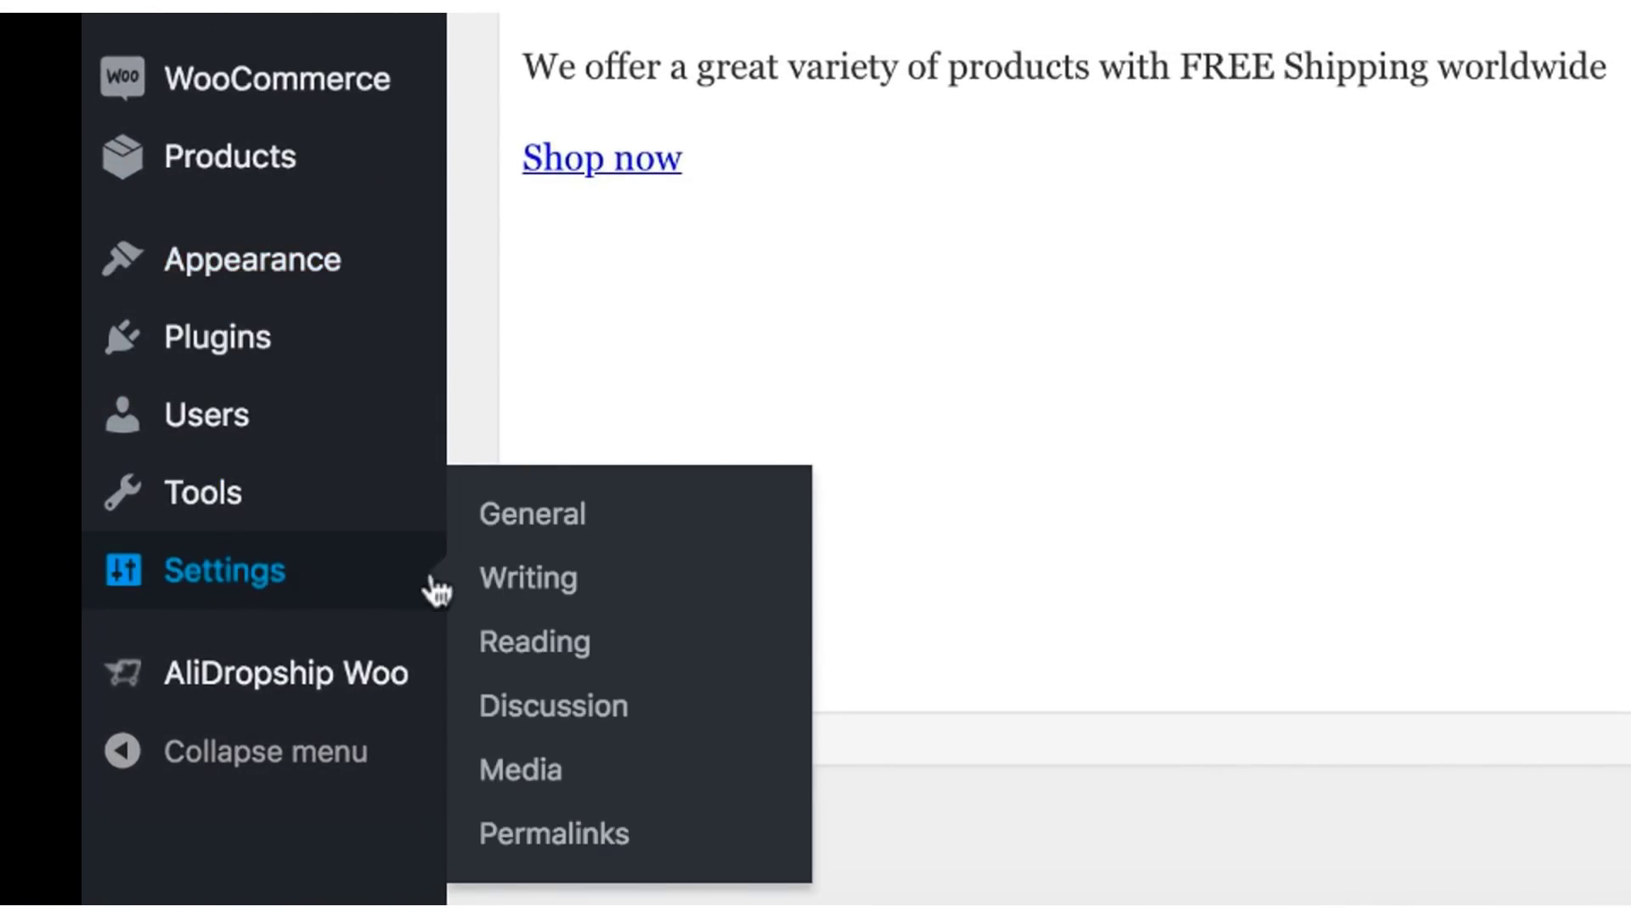
click(556, 644)
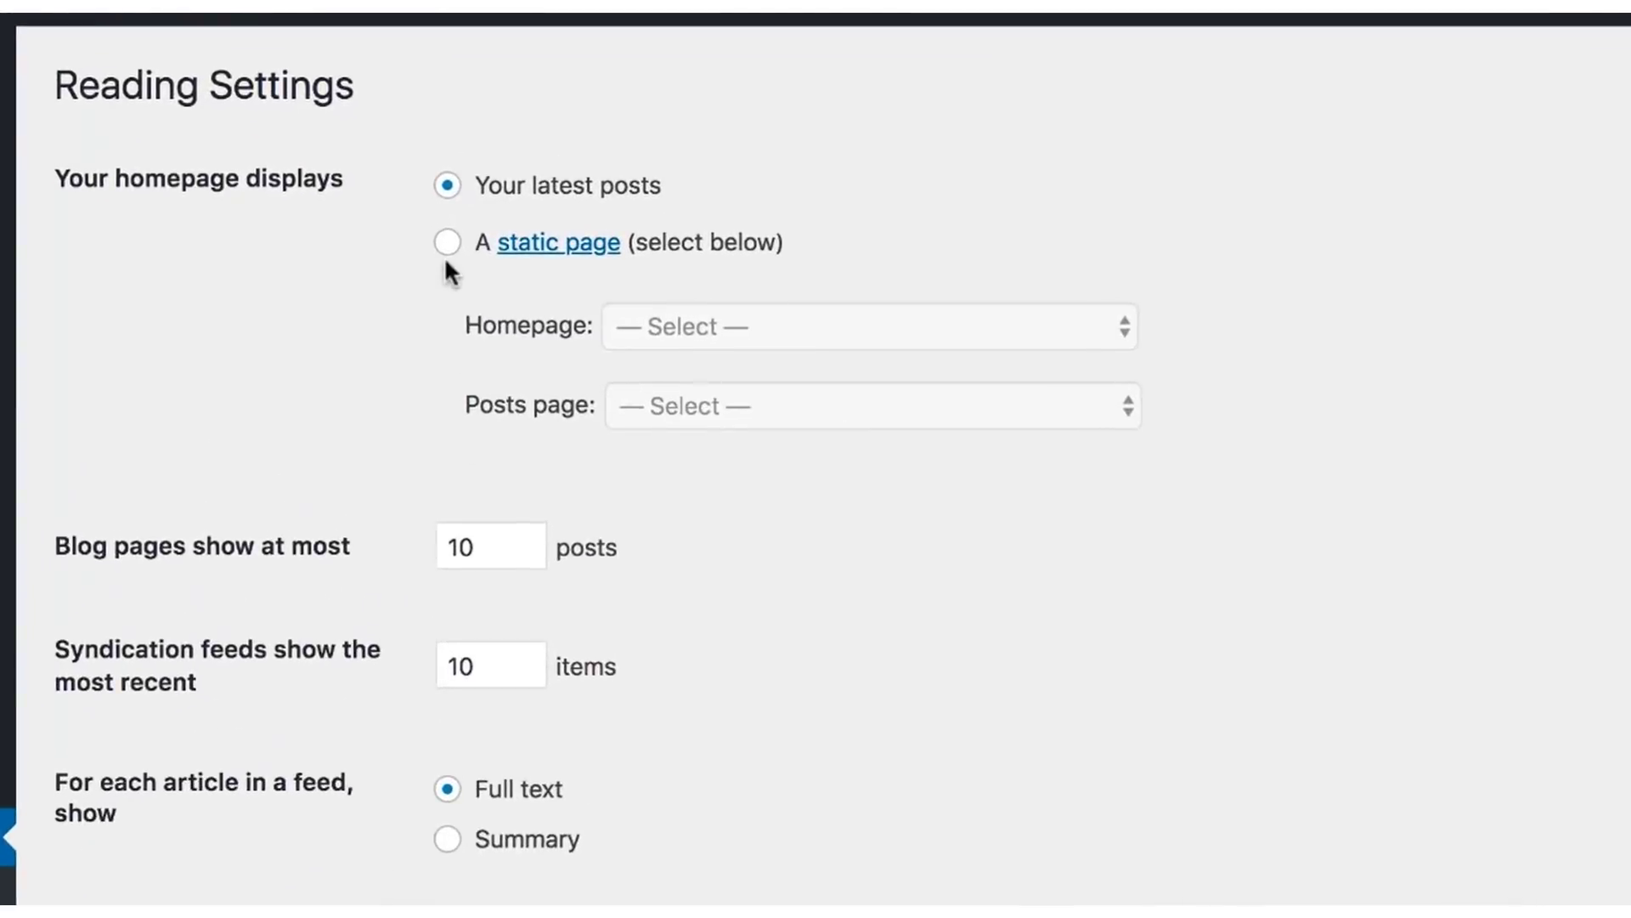
click(445, 251)
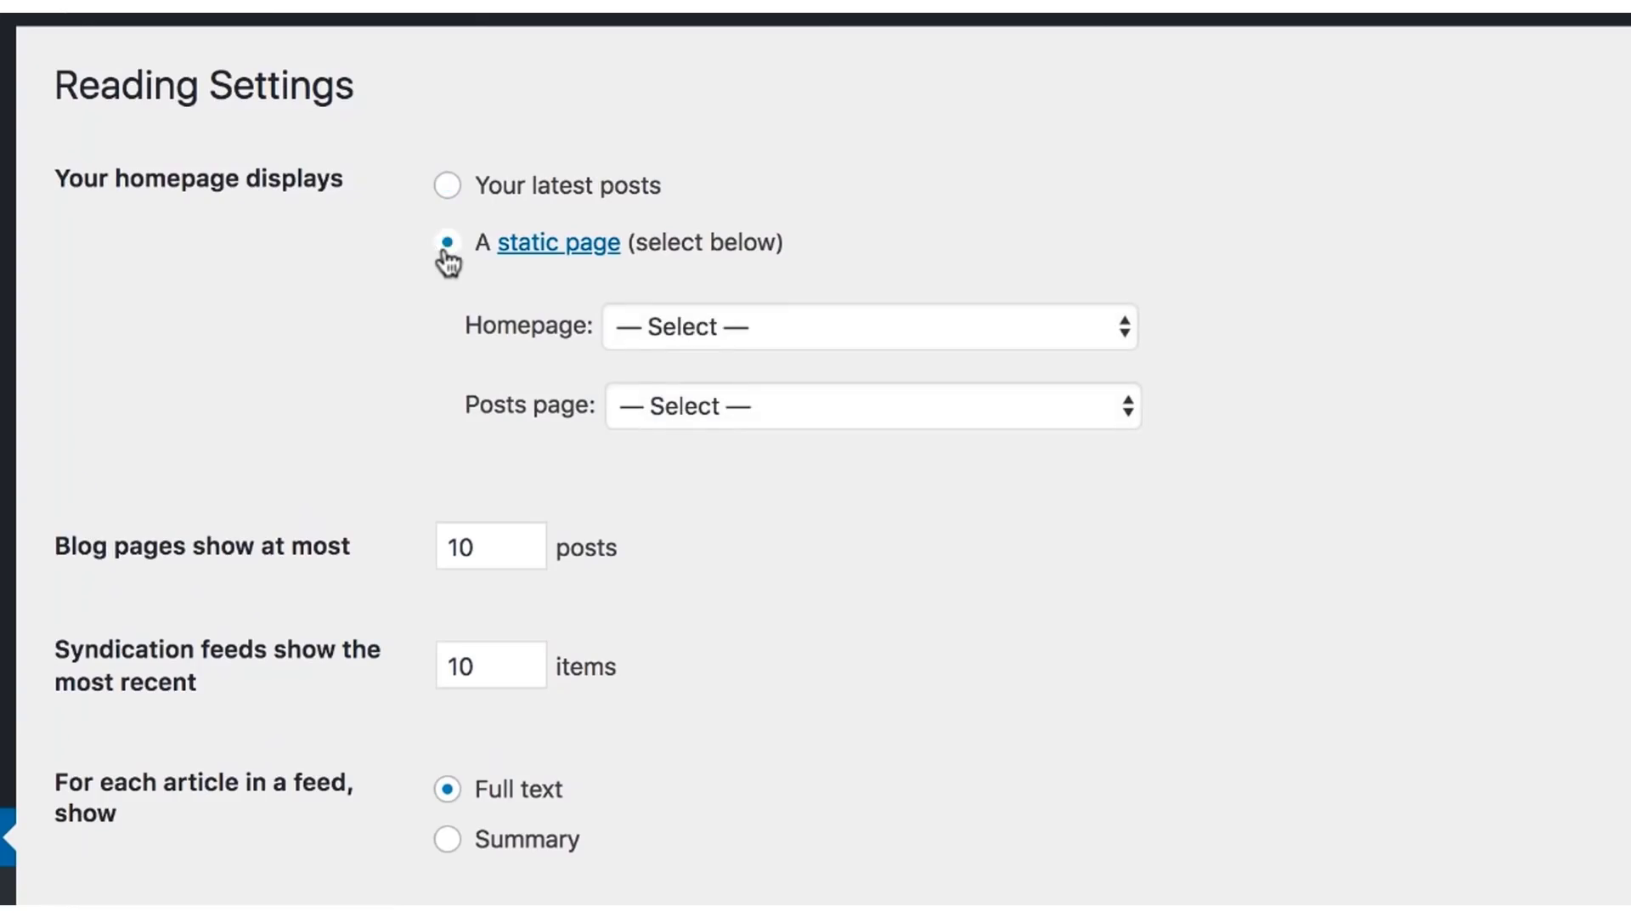
click(835, 327)
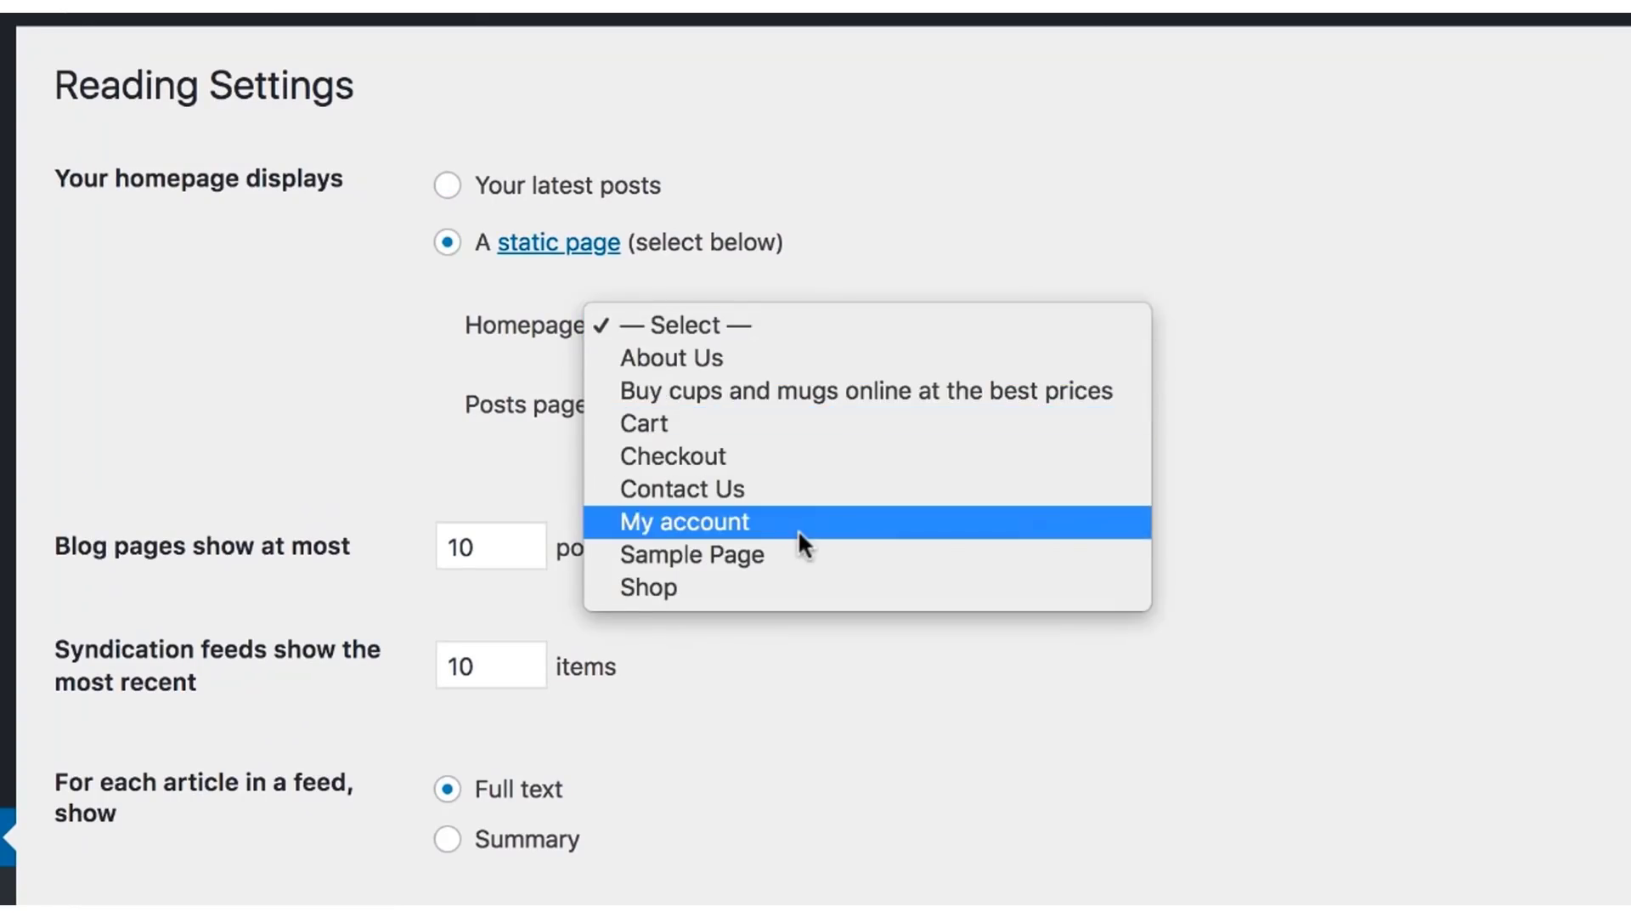
click(775, 398)
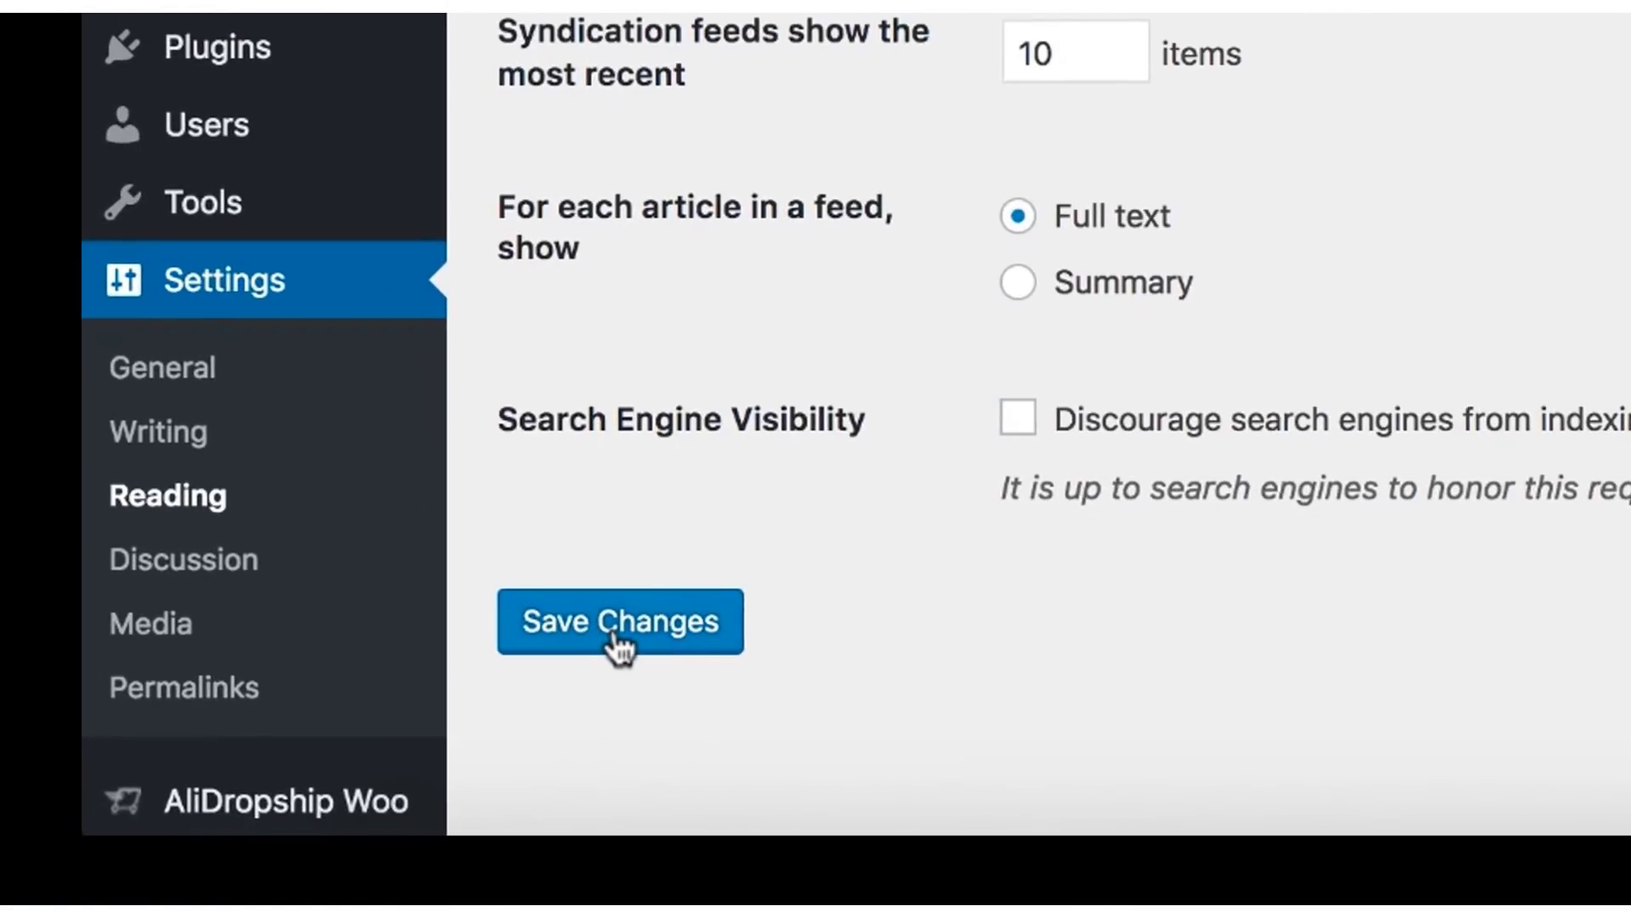
click(620, 648)
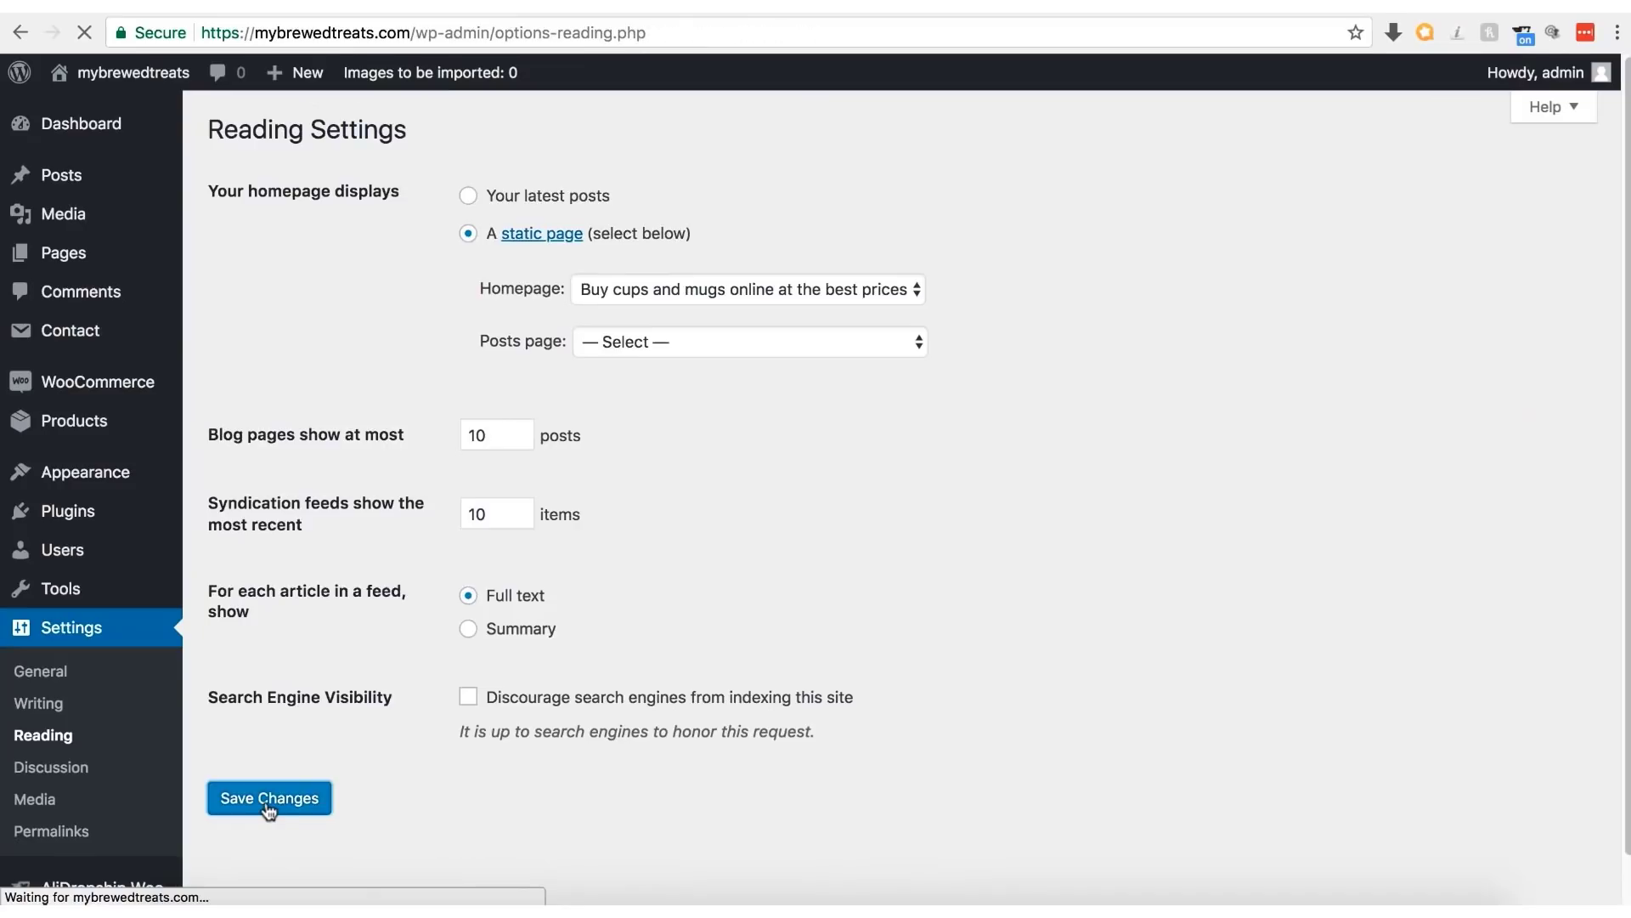
- Open the Customizer for the active Shopper theme
mouse_move(119, 482)
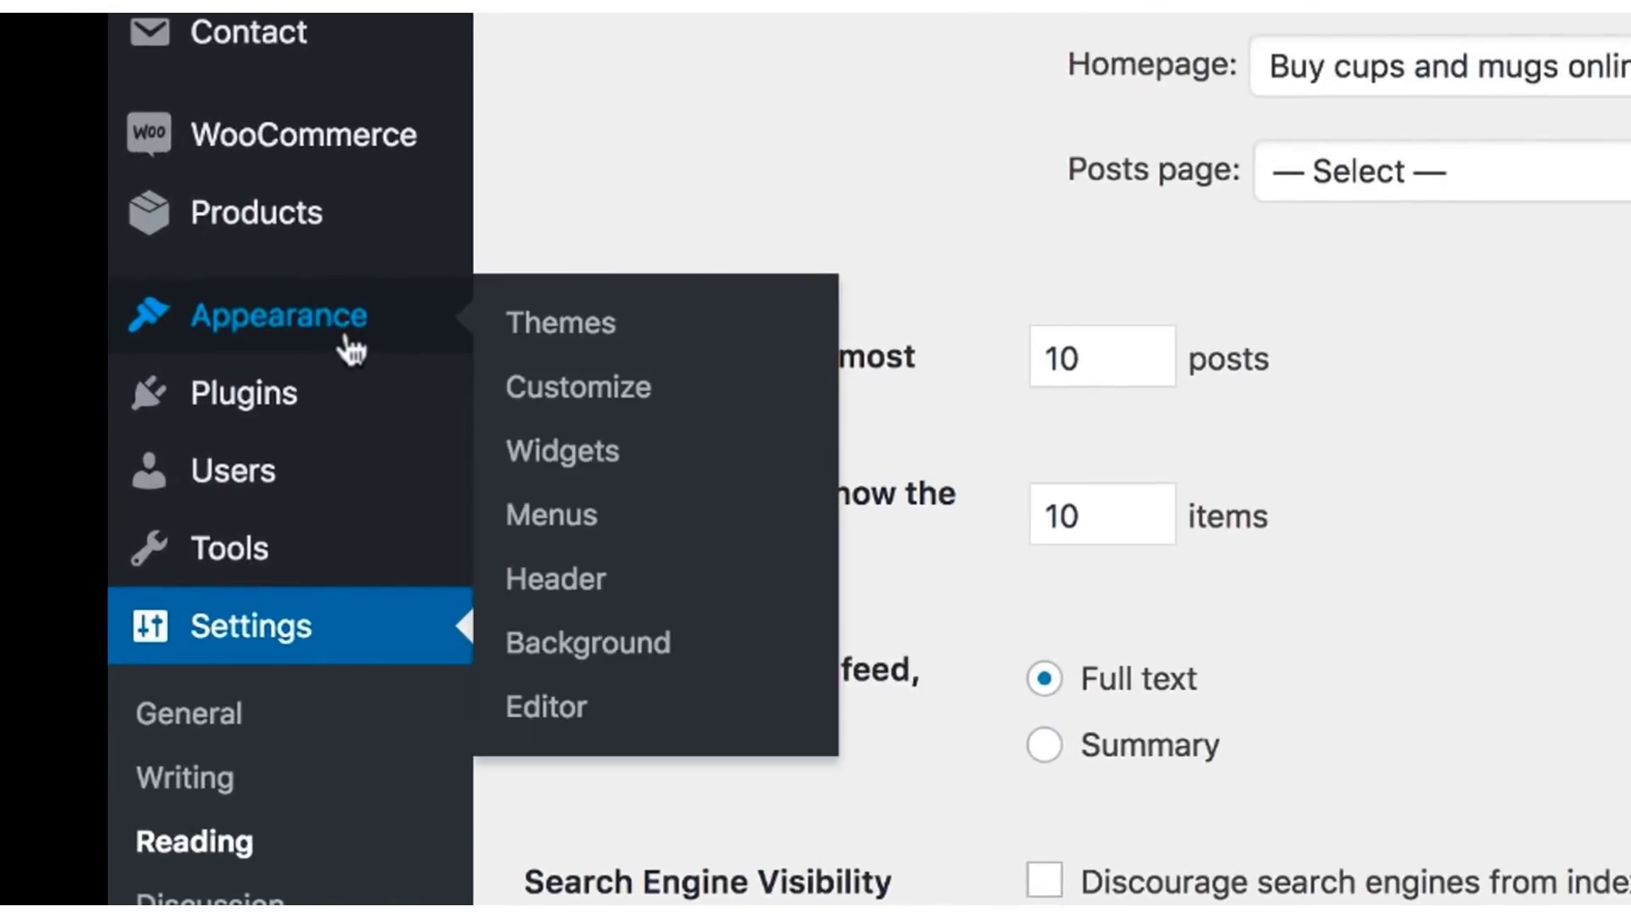
click(434, 297)
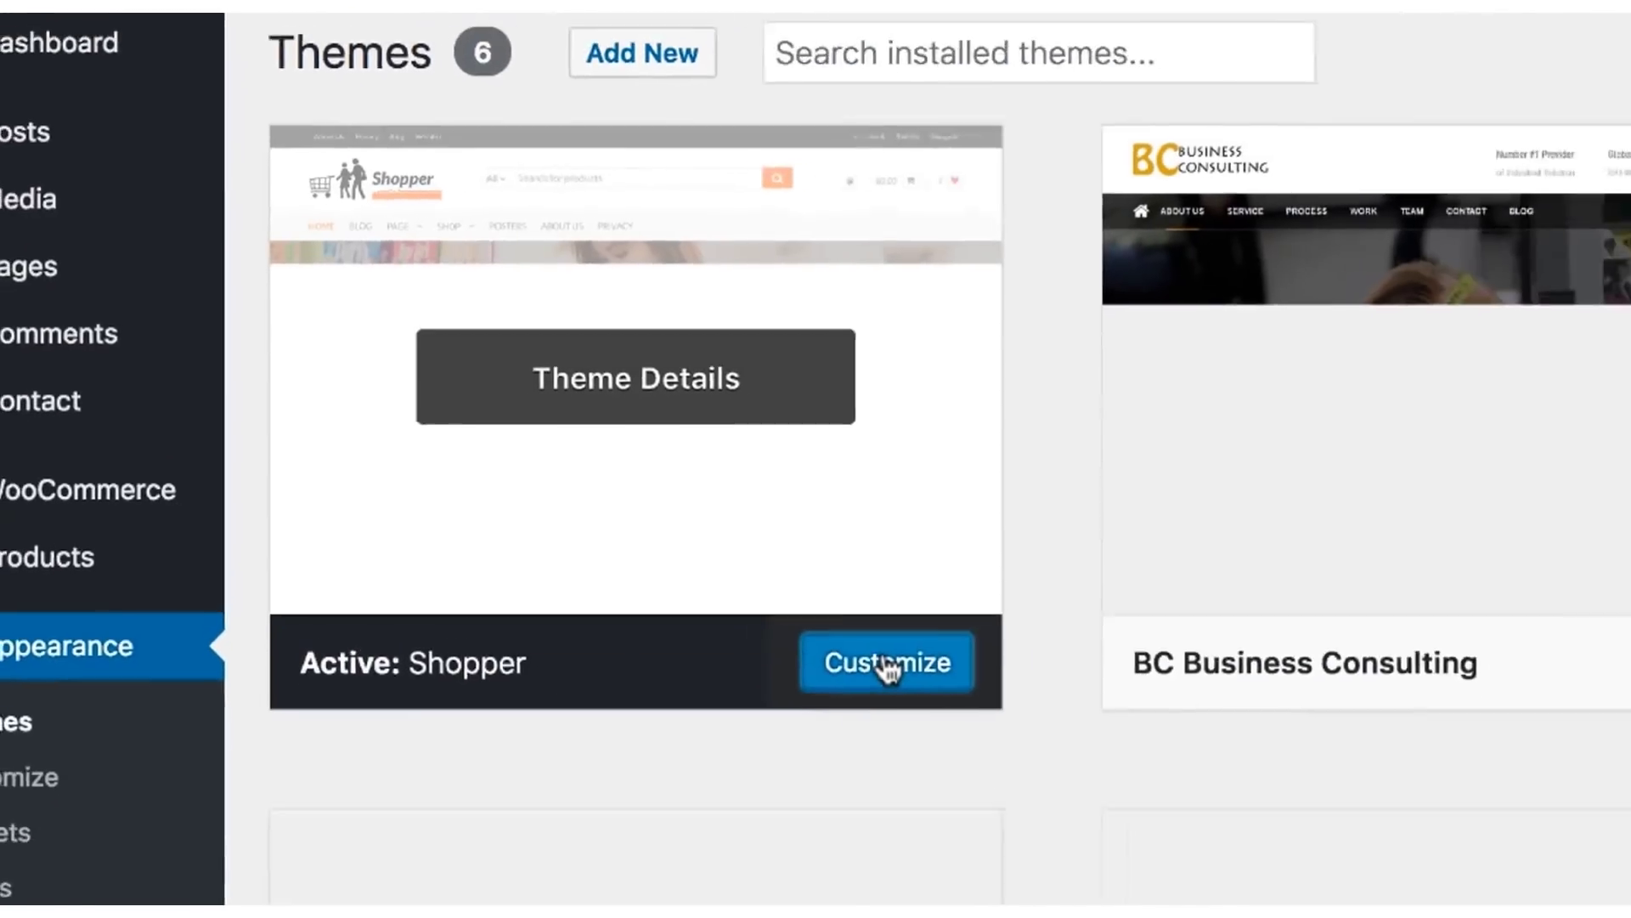
click(907, 675)
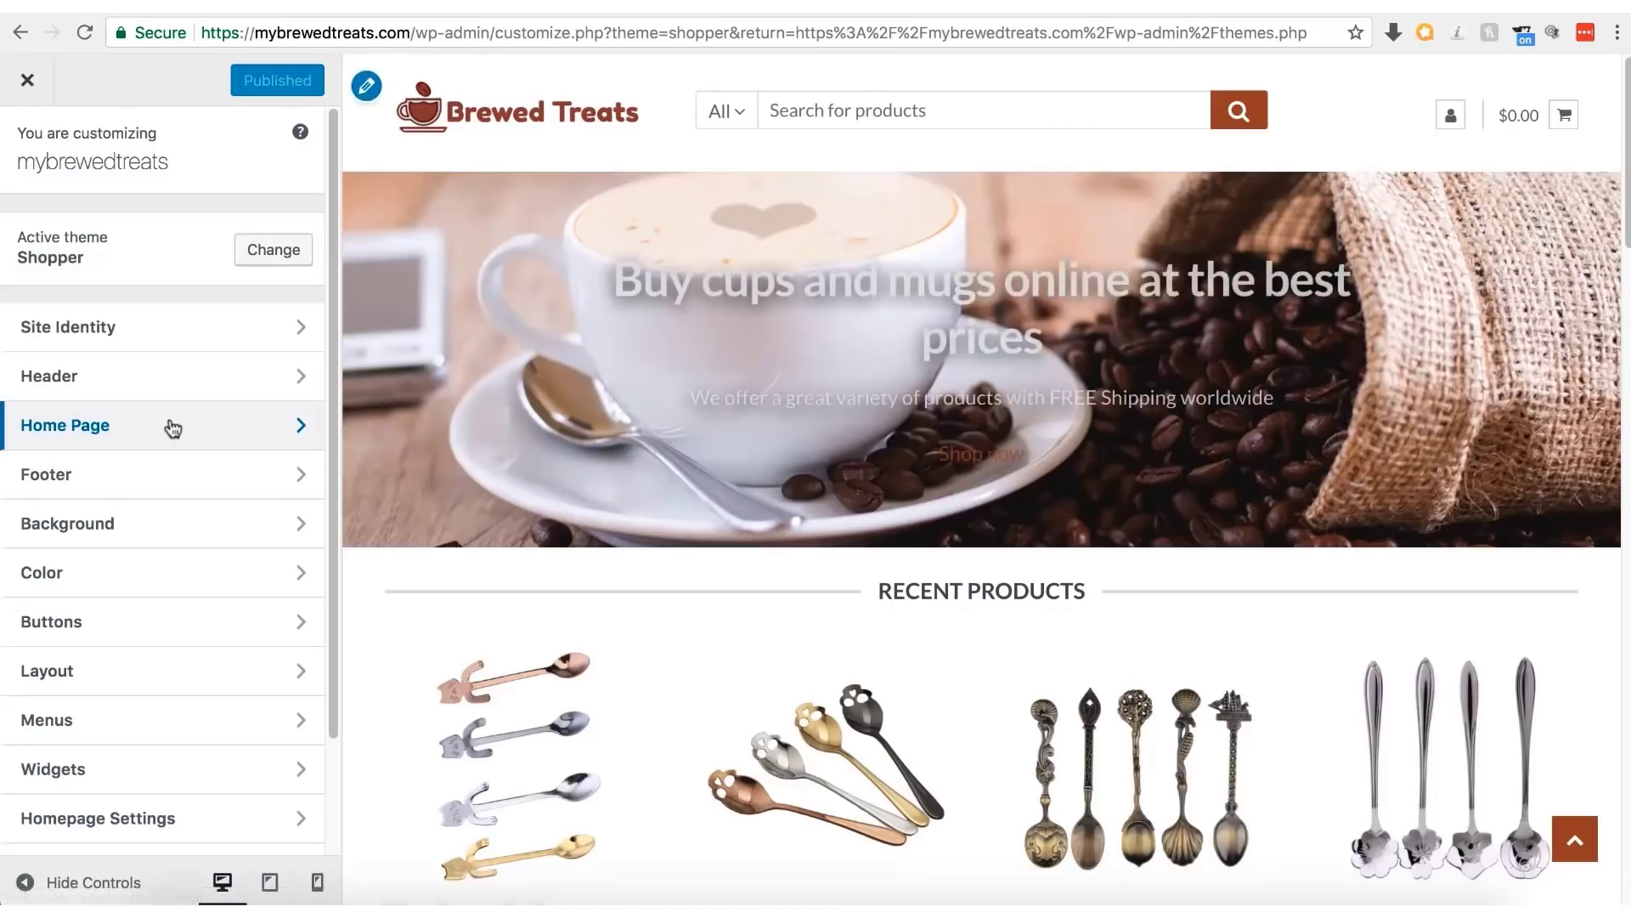
- Hide the Featured Products and Popular Products sections in the Home Page options
click(173, 429)
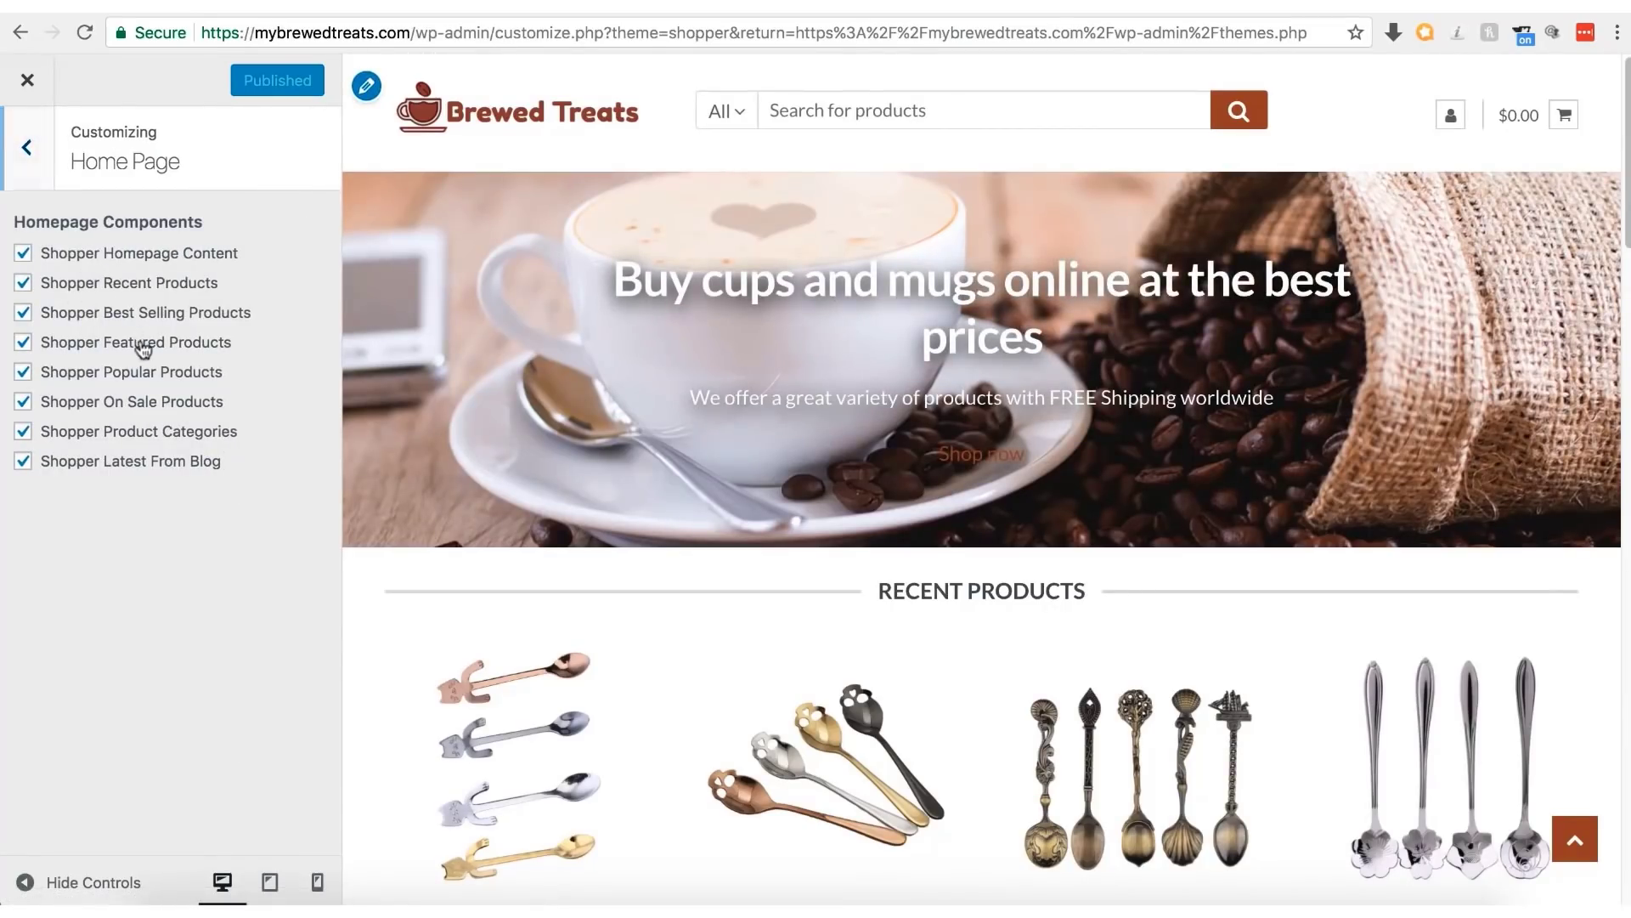
click(137, 343)
click(141, 372)
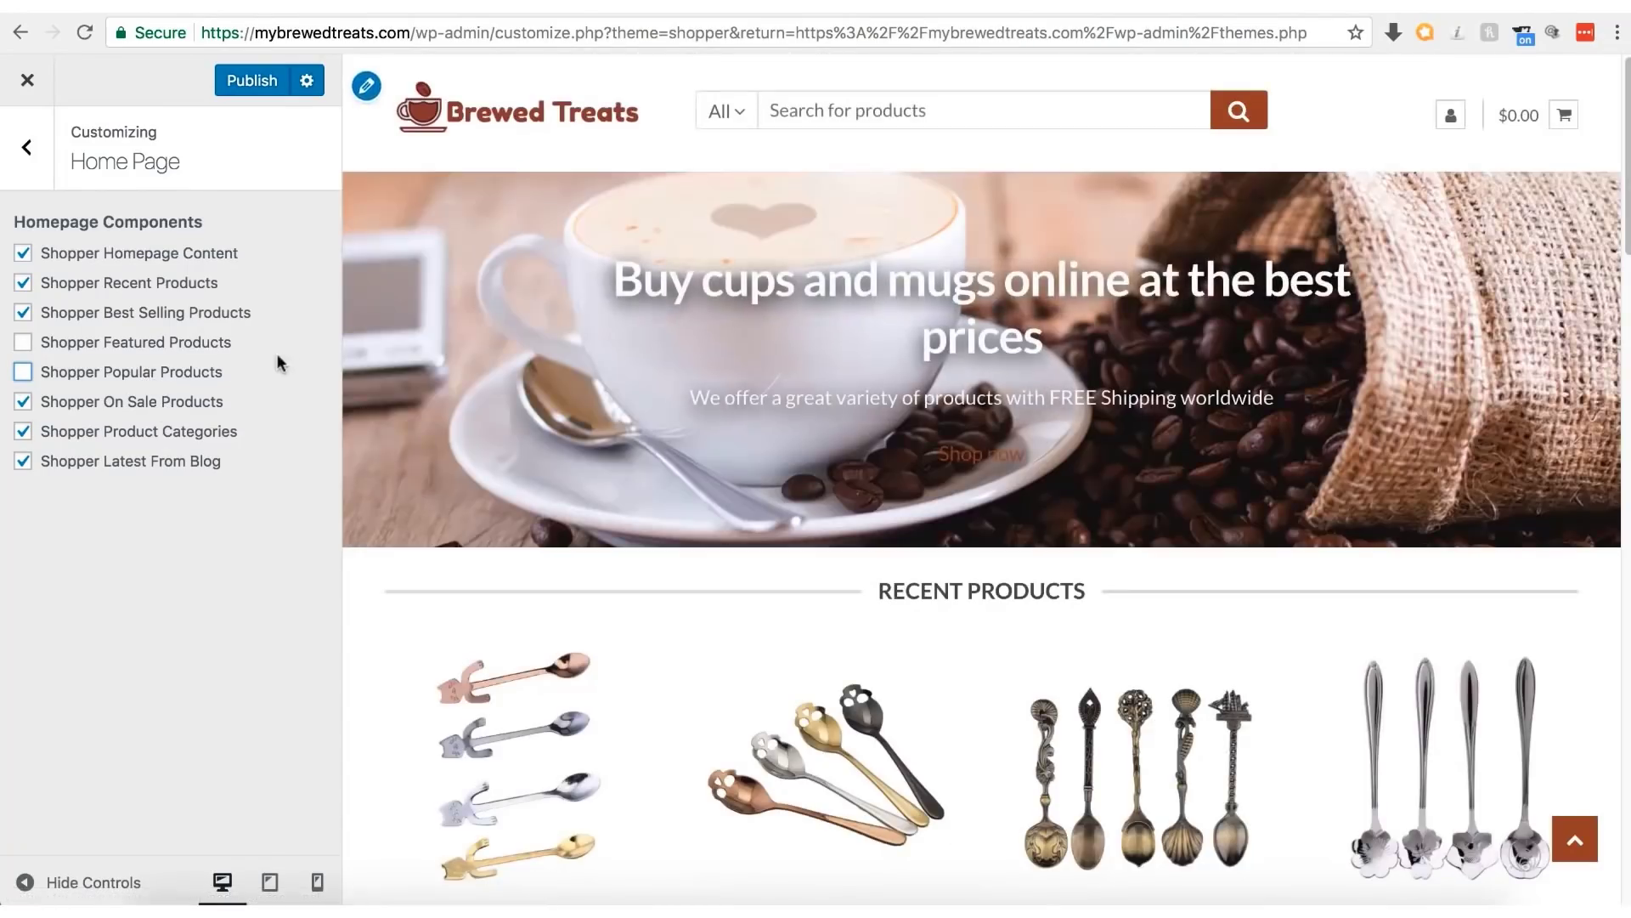
scroll(564, 546, down, 18)
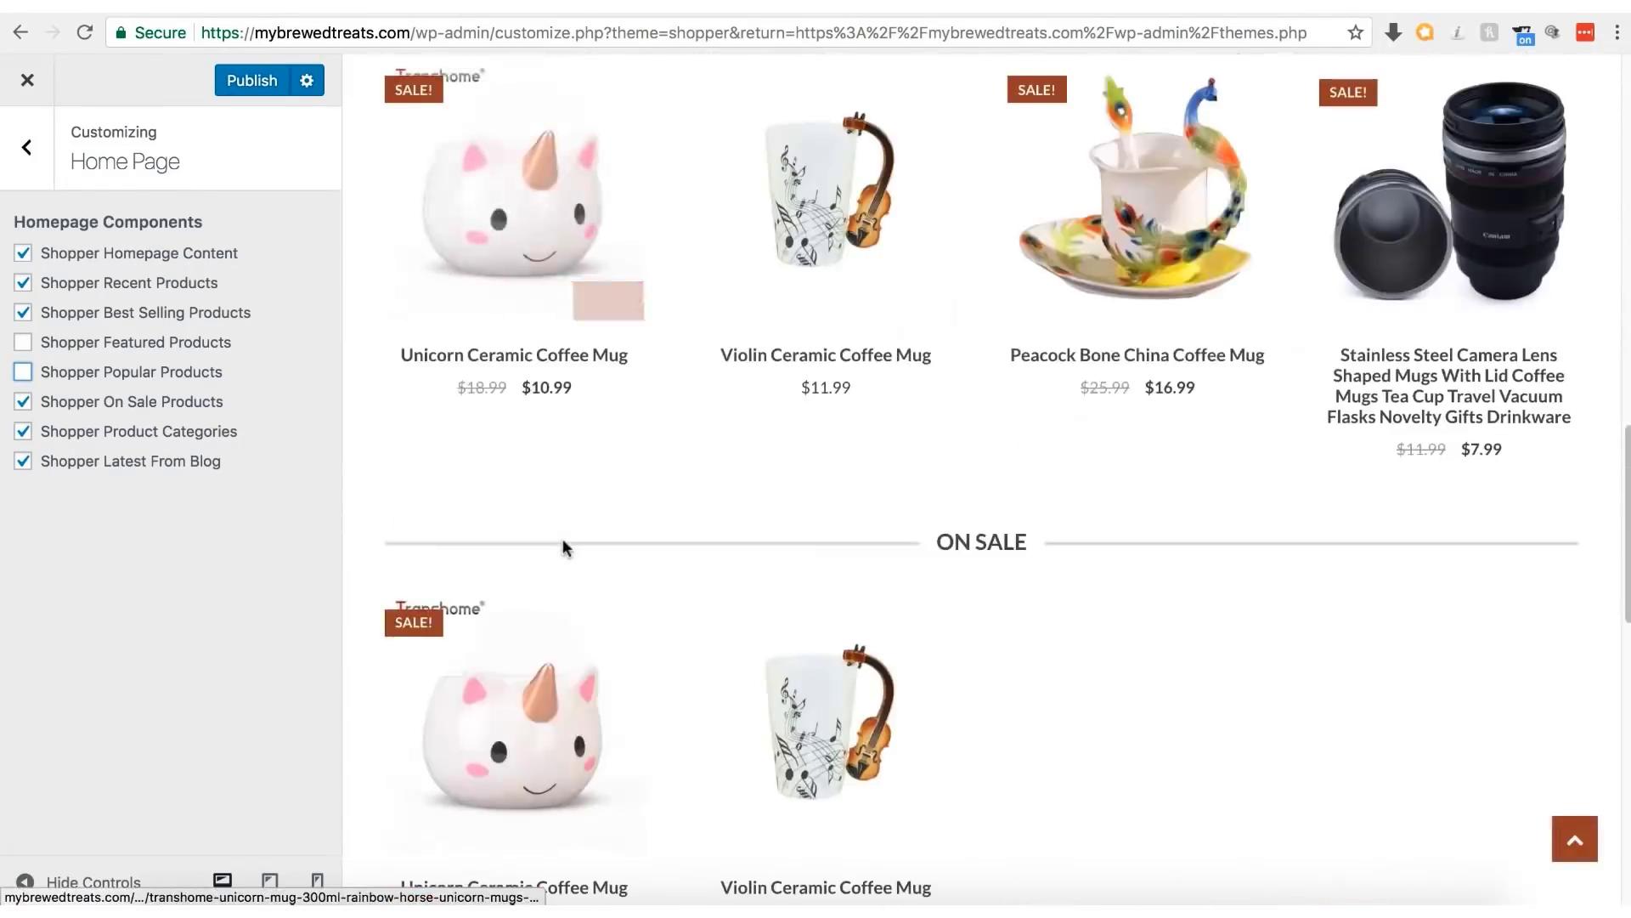
scroll(563, 547, down, 3)
scroll(564, 547, down, 3)
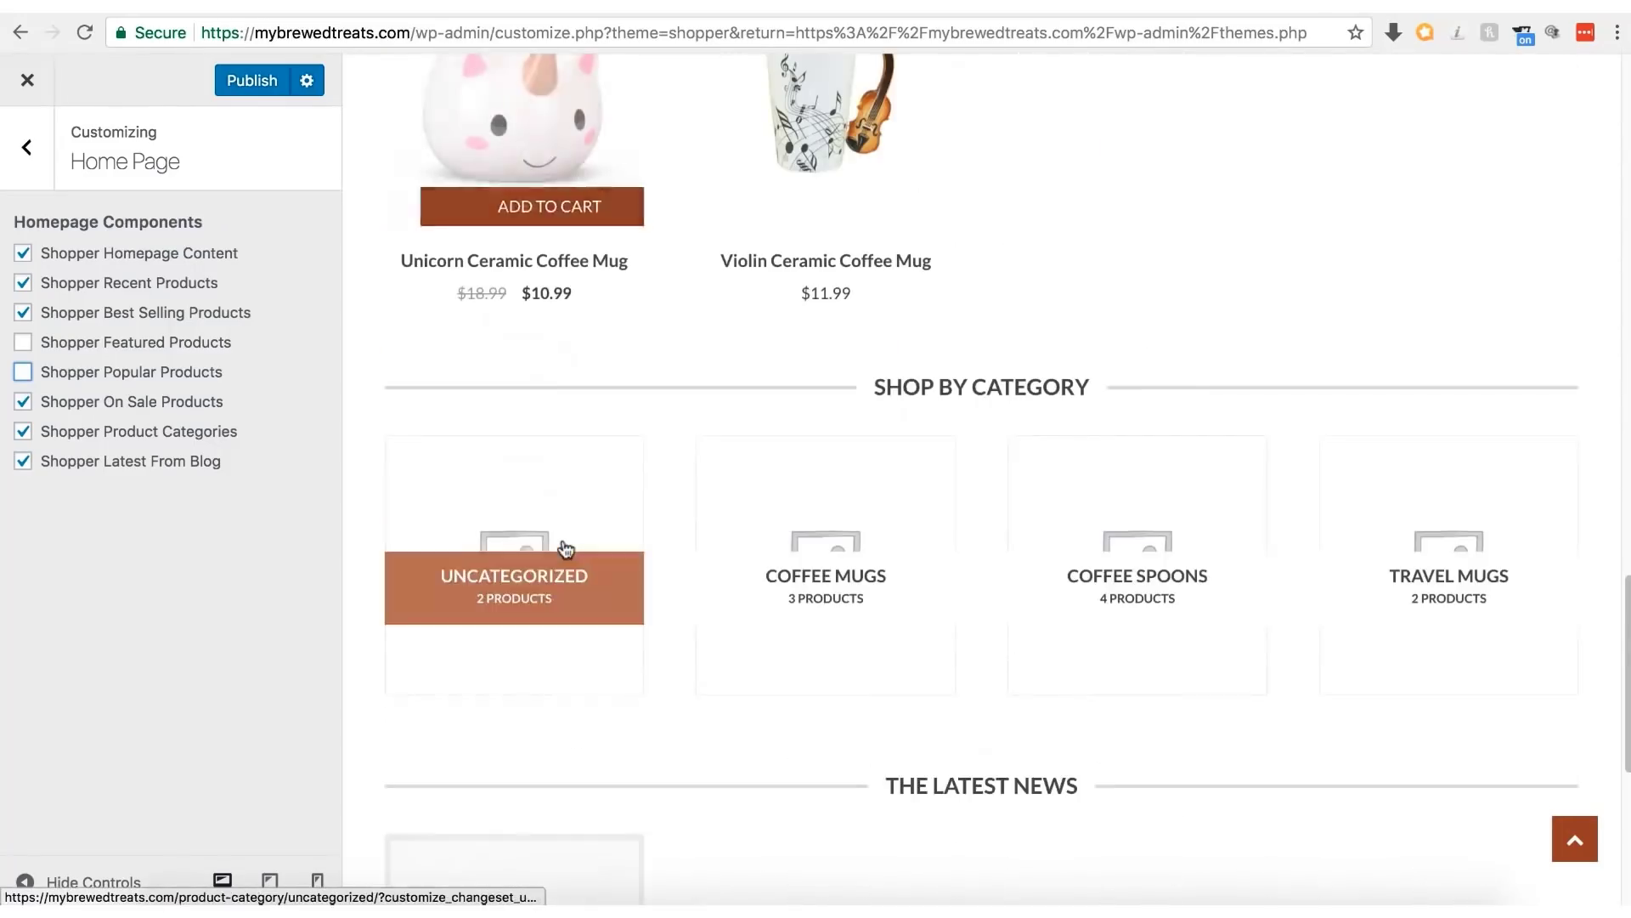
- Hide the Product Categories and Latest From Blog sections and publish the changes
click(170, 433)
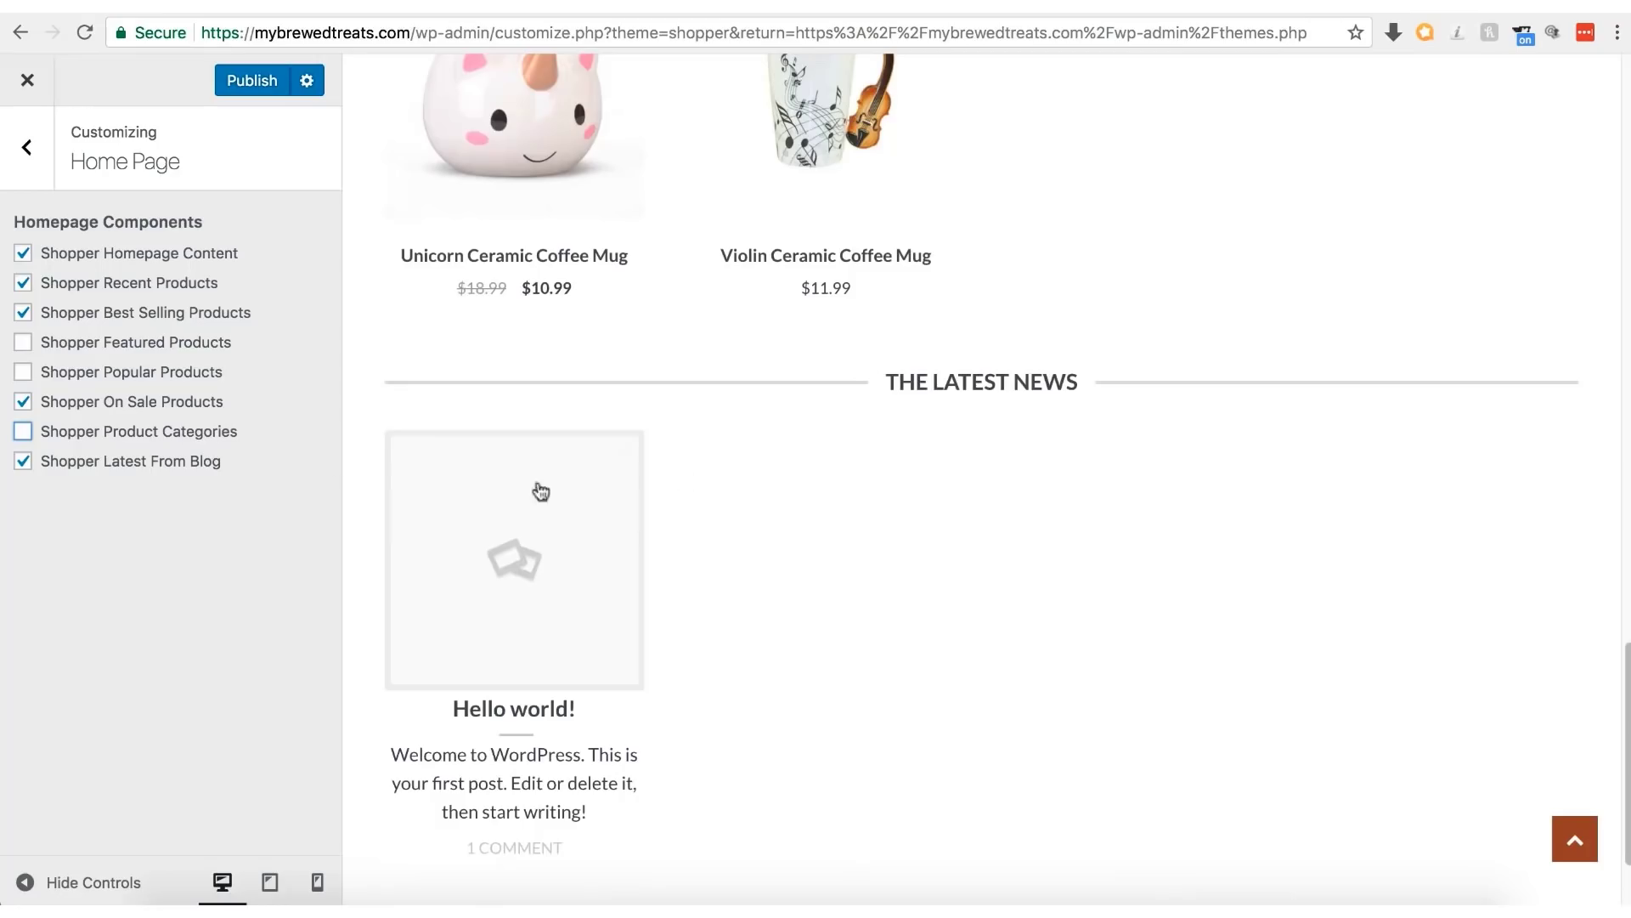
click(223, 469)
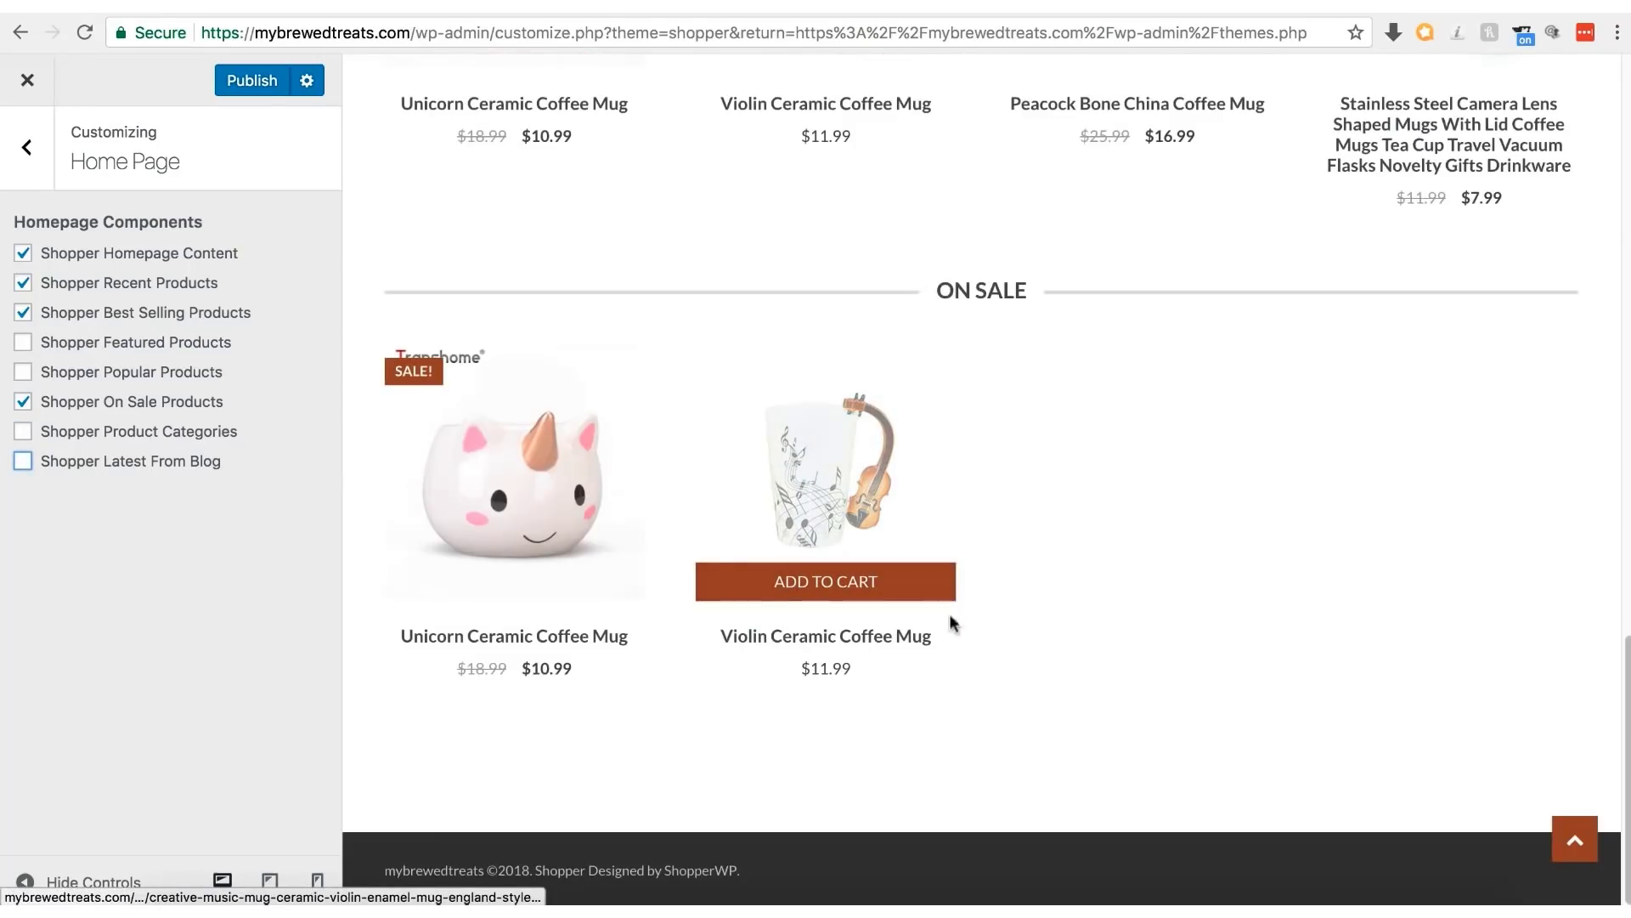
scroll(1198, 612, up, 4)
scroll(1196, 605, down, 4)
scroll(1197, 605, up, 12)
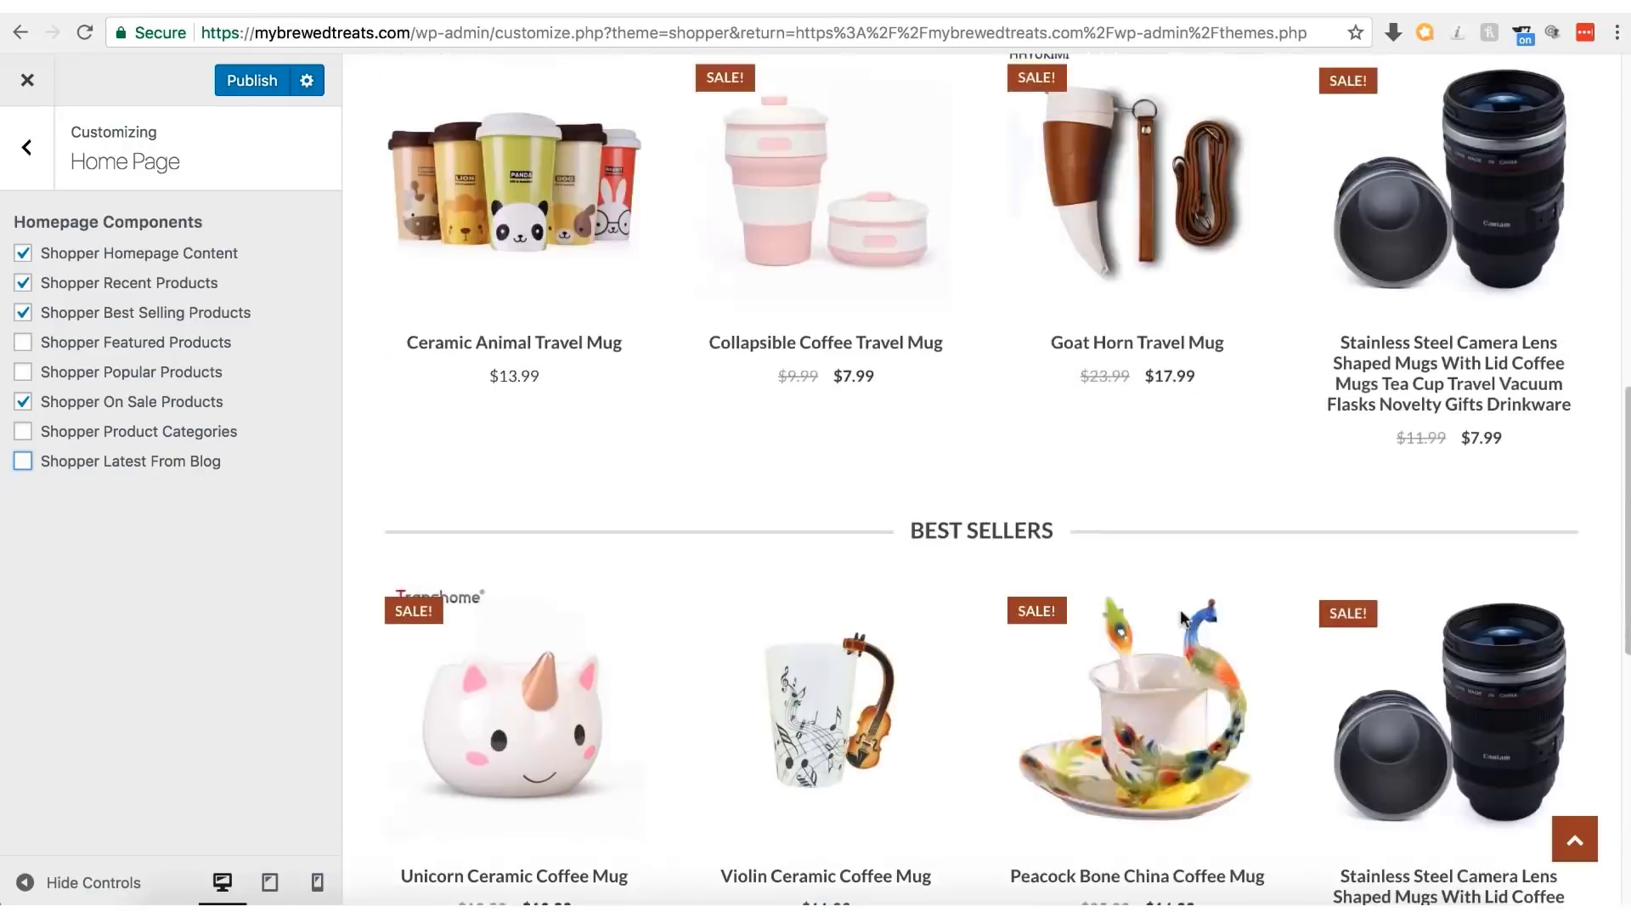
scroll(1183, 620, up, 7)
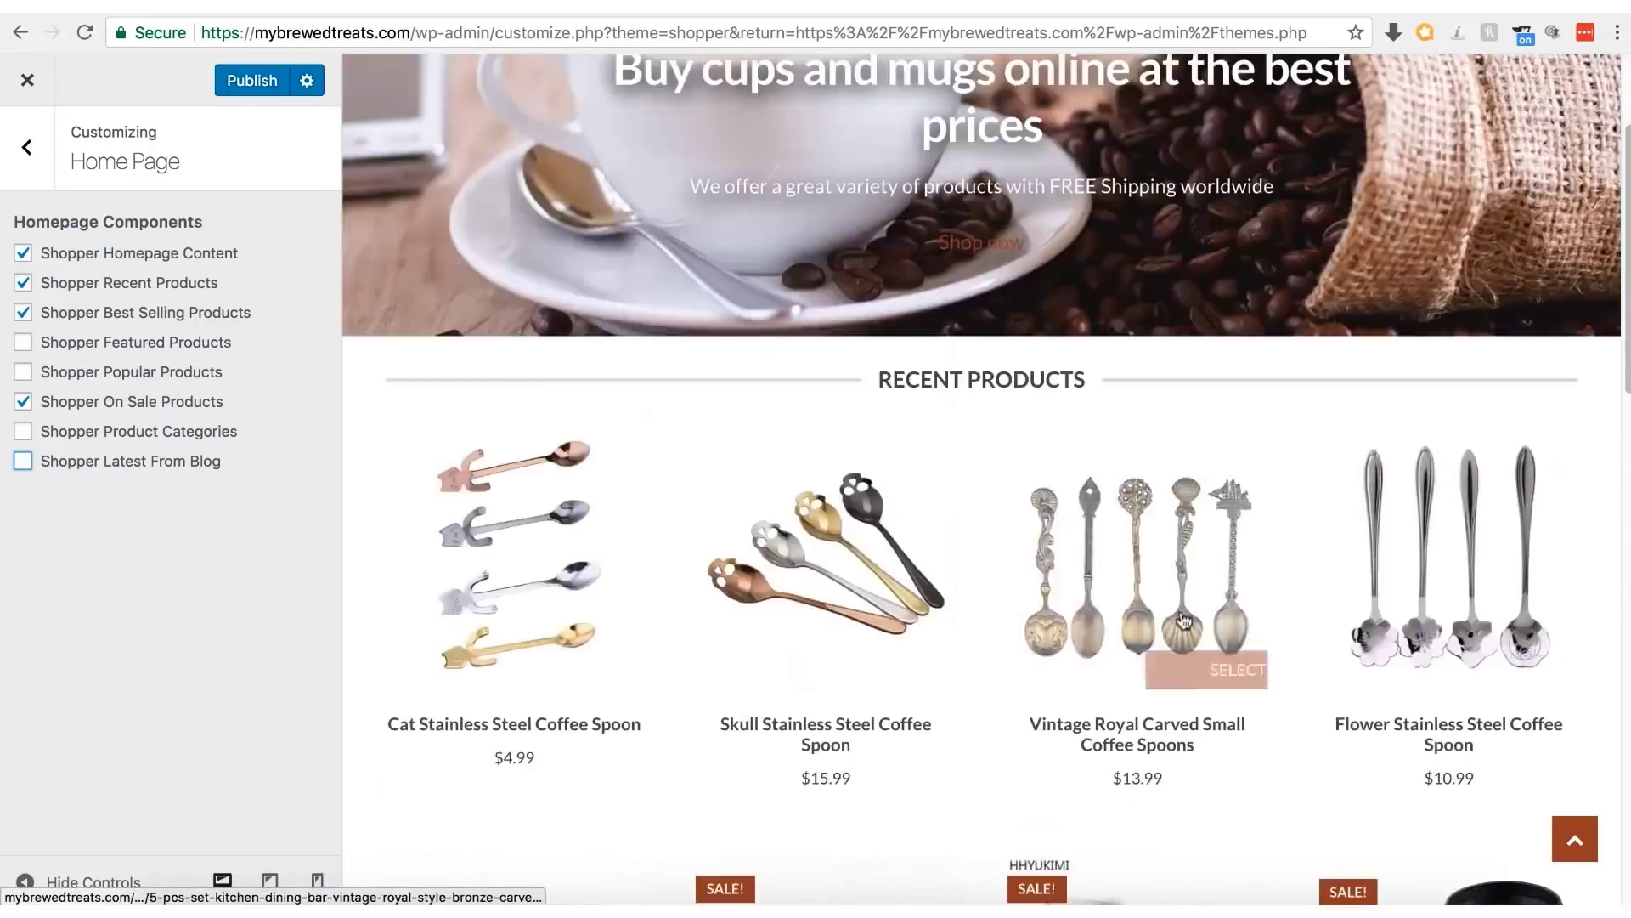
scroll(1183, 618, down, 10)
scroll(1181, 610, down, 5)
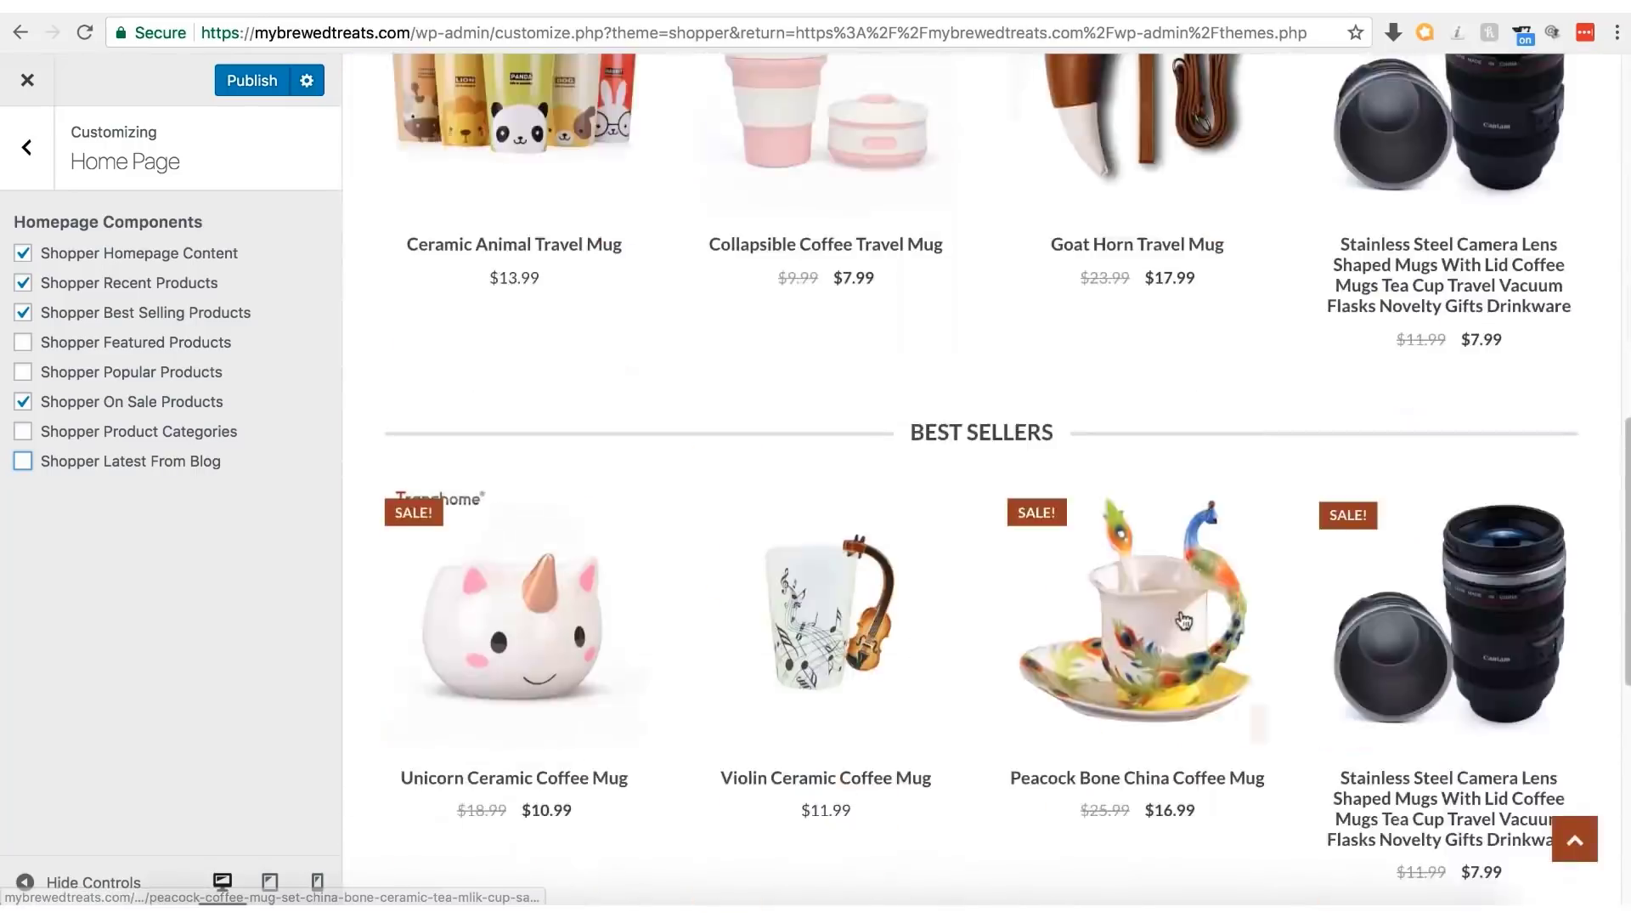
scroll(1180, 610, down, 6)
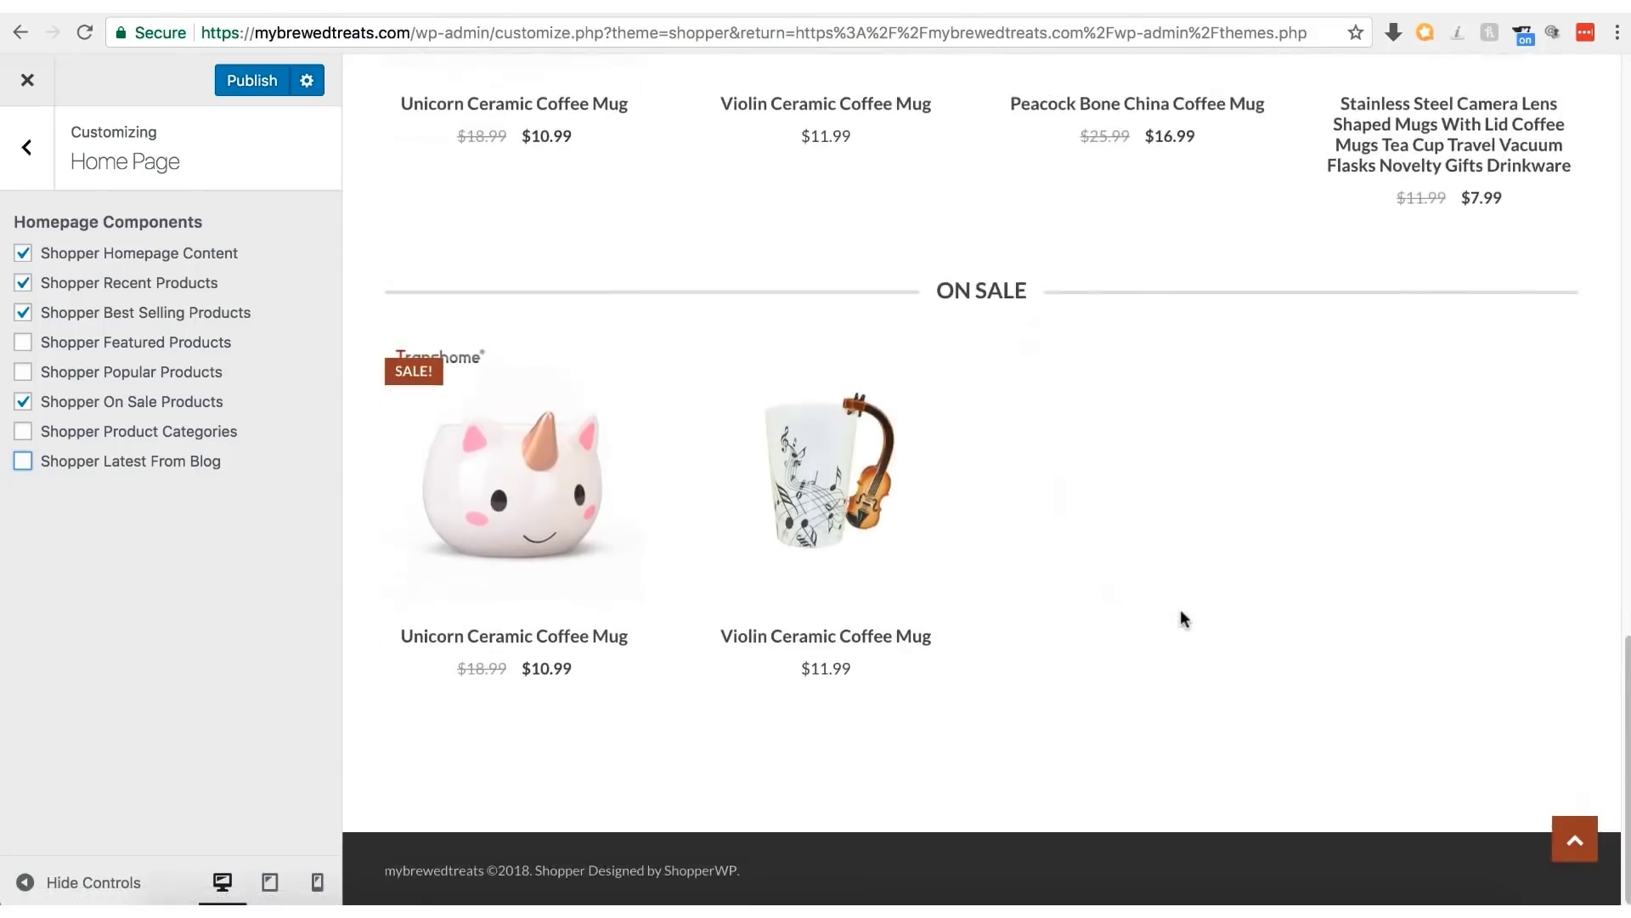
scroll(1180, 609, up, 10)
scroll(1180, 609, up, 10)
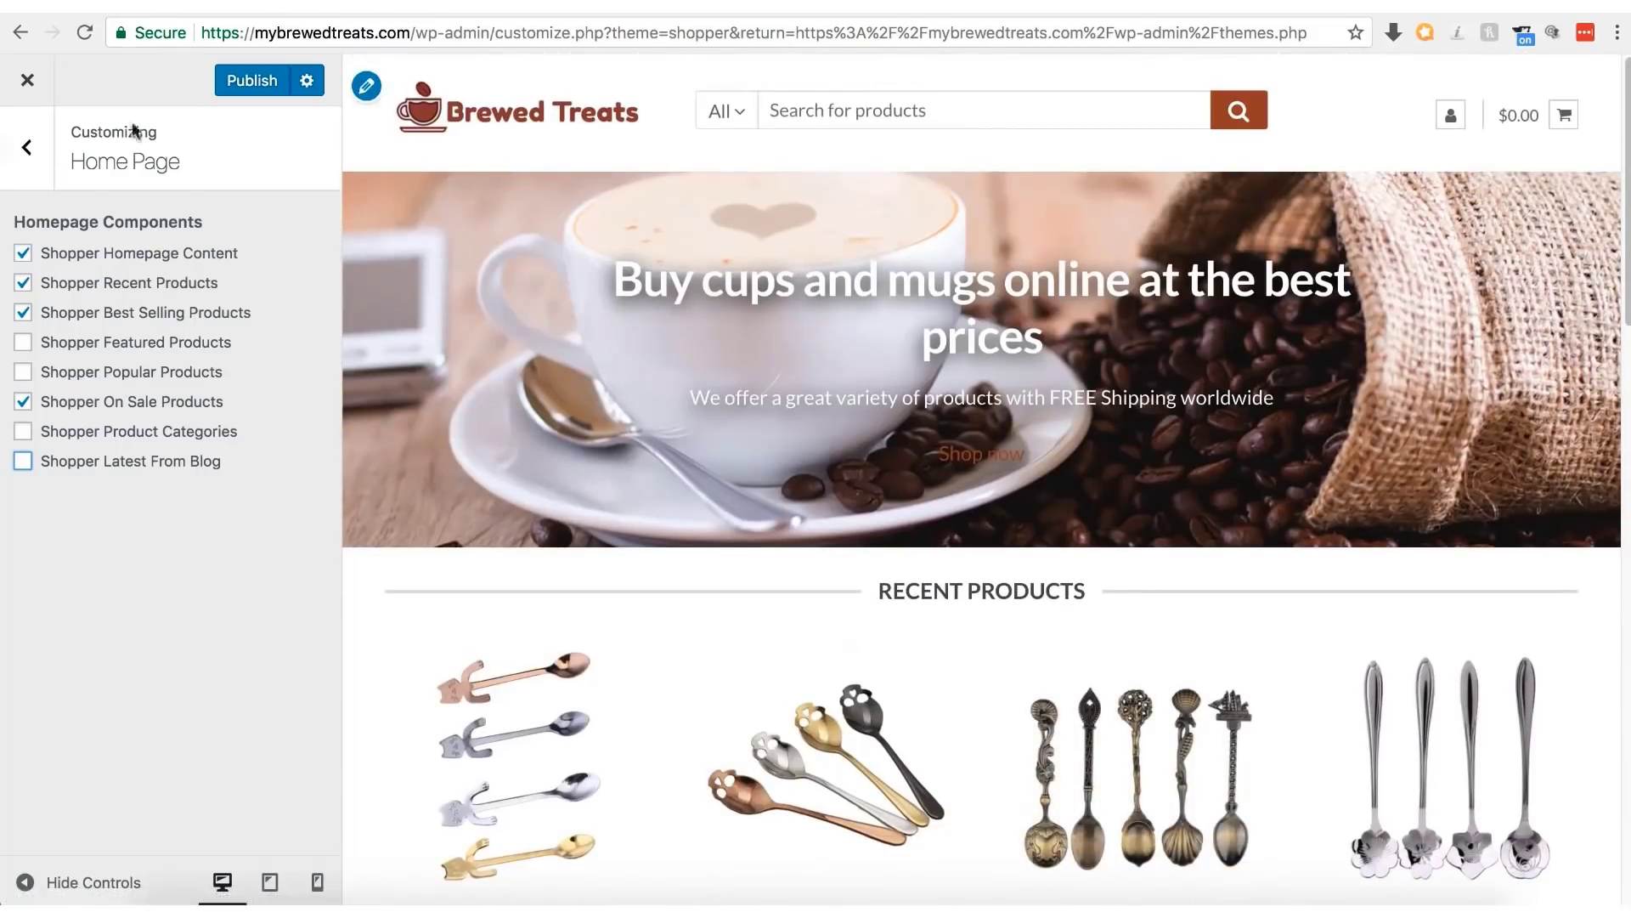
click(228, 81)
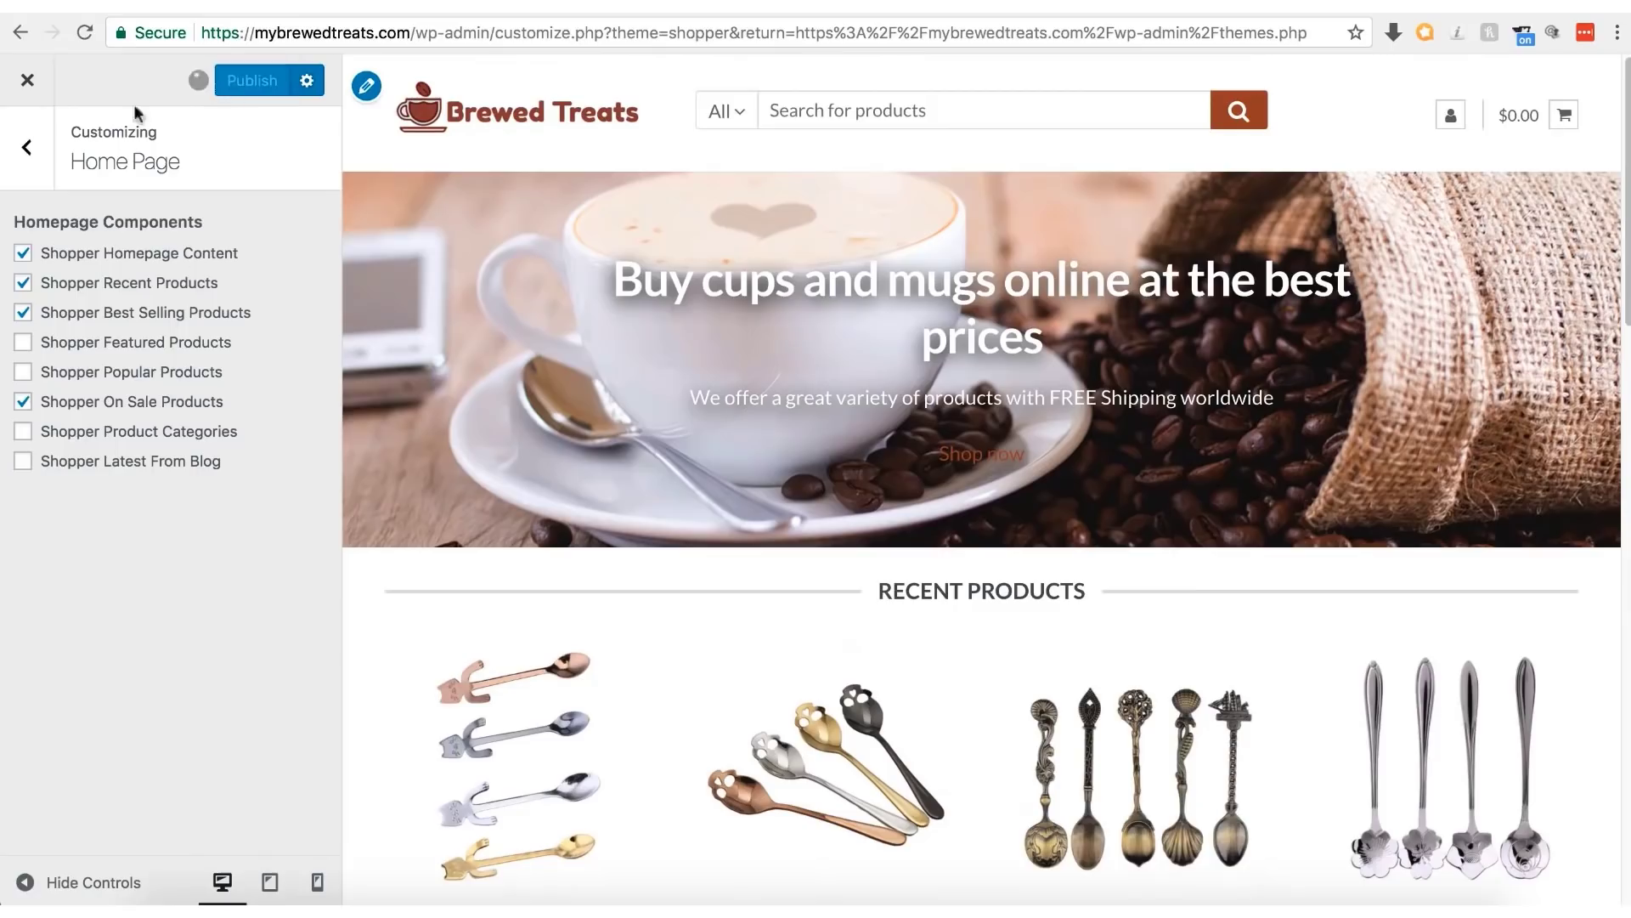
- Close the Customizer and scroll through the live Brewed Treats storefront
click(18, 161)
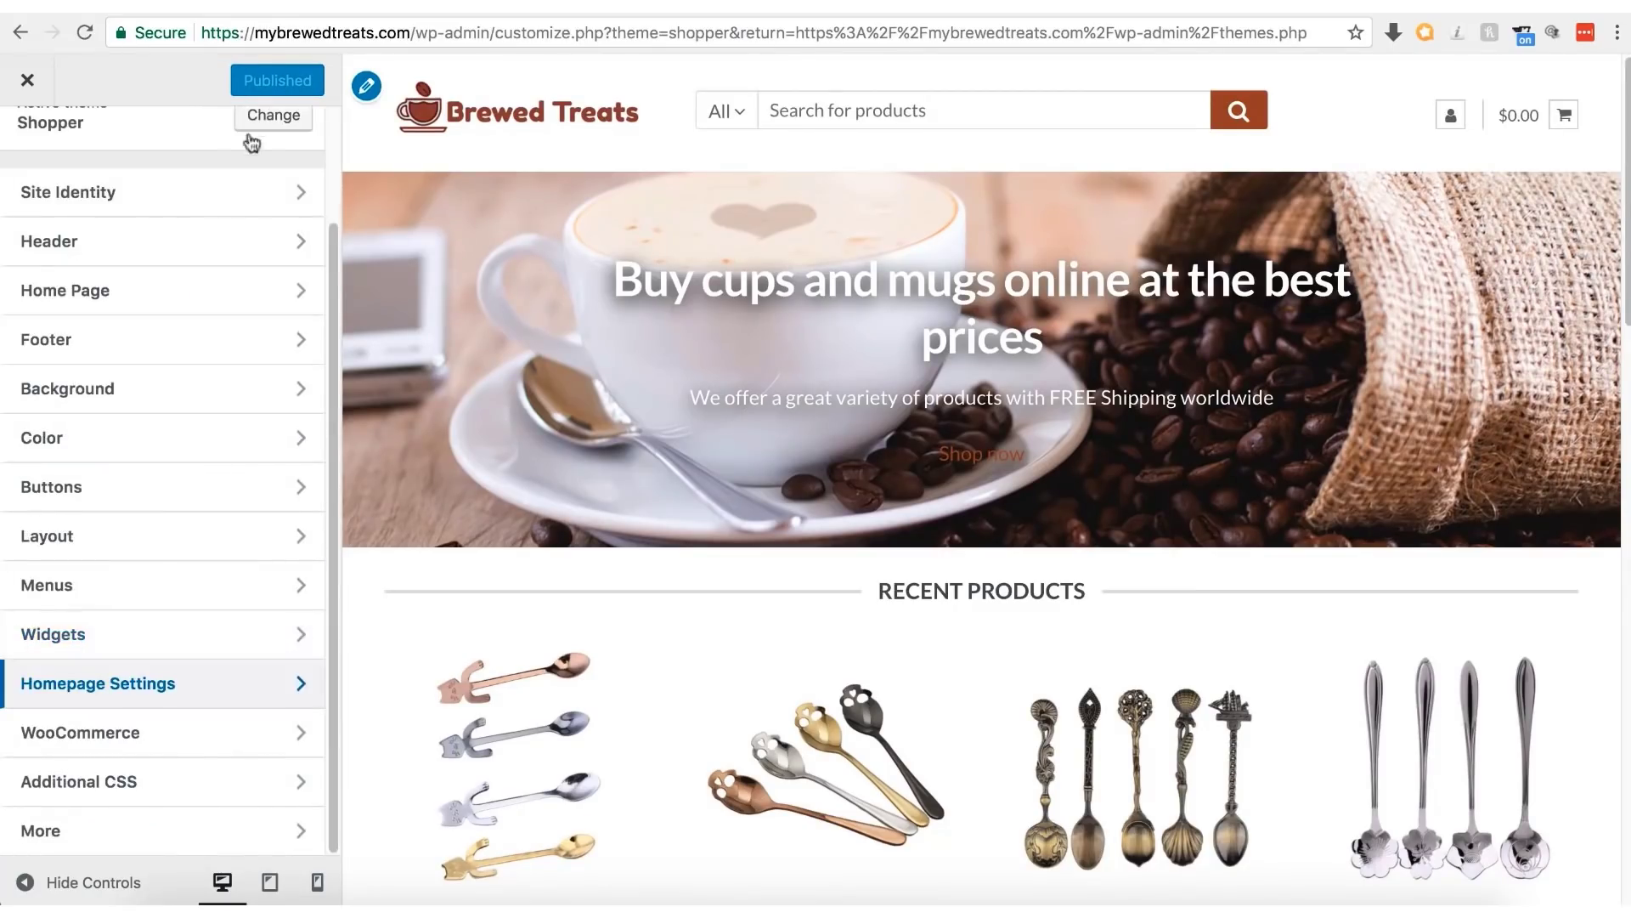
click(26, 79)
mouse_move(111, 75)
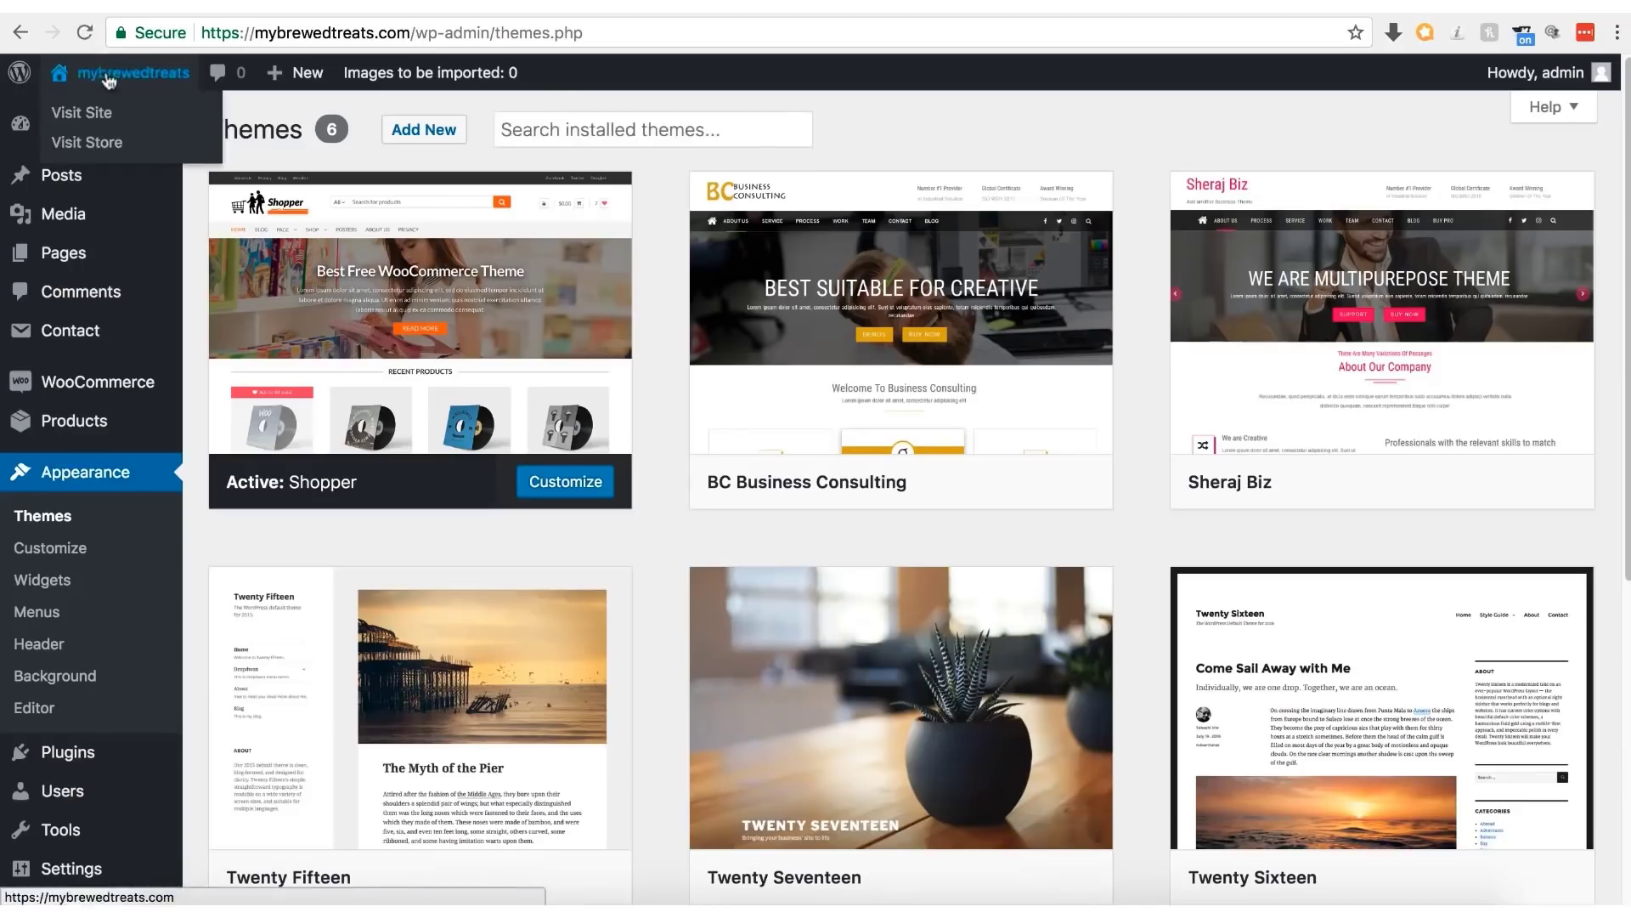
click(102, 142)
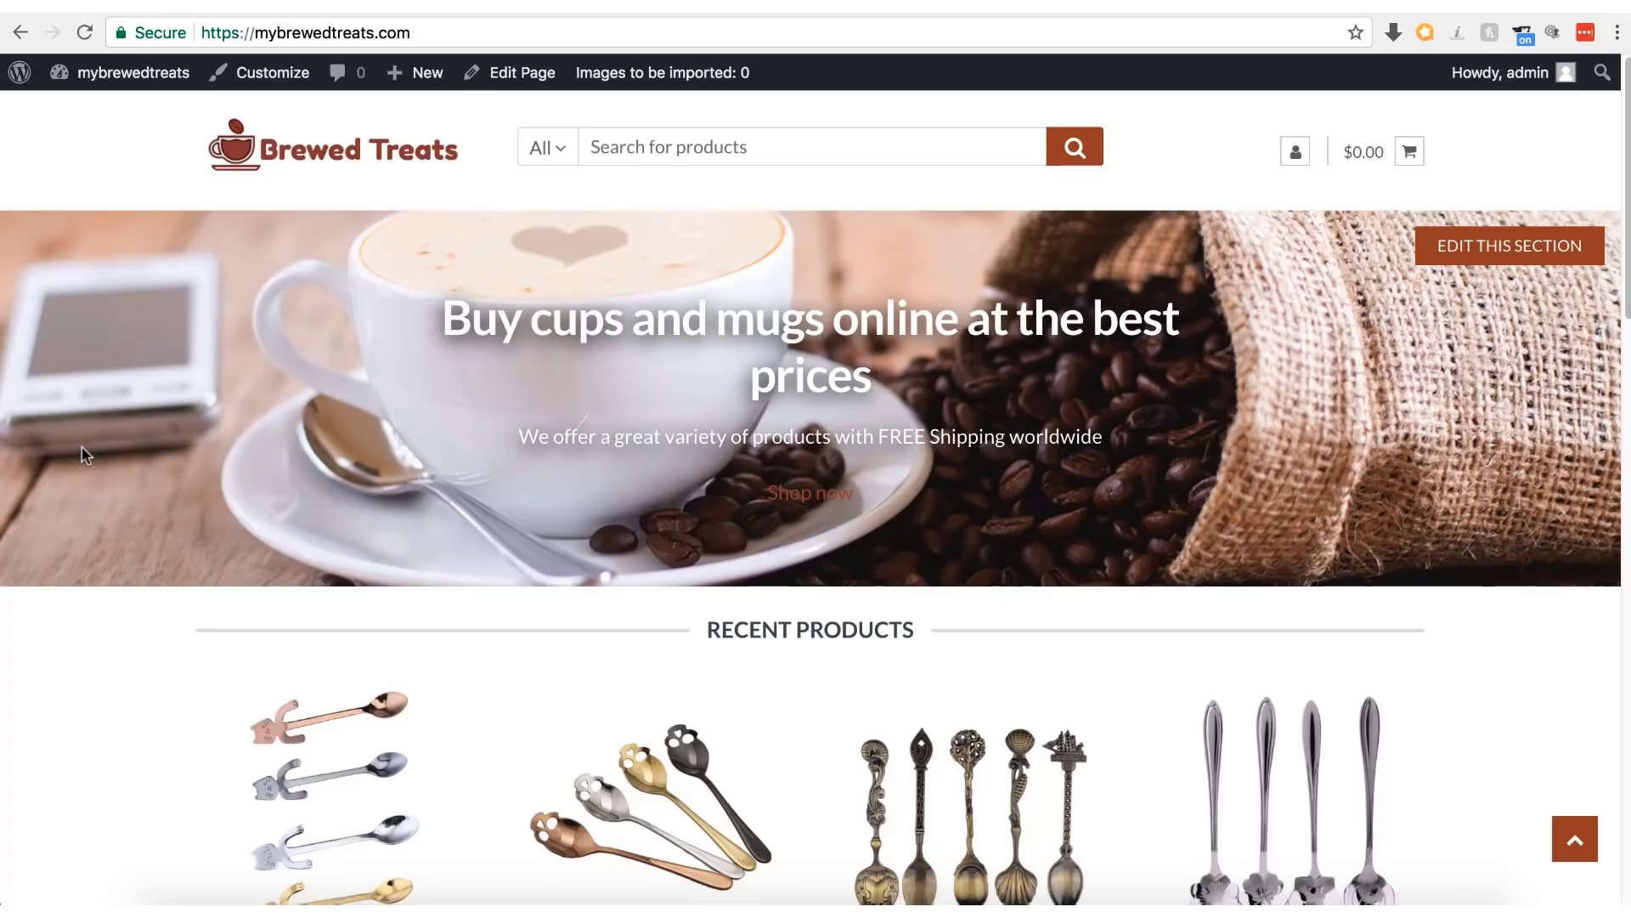
scroll(553, 580, down, 9)
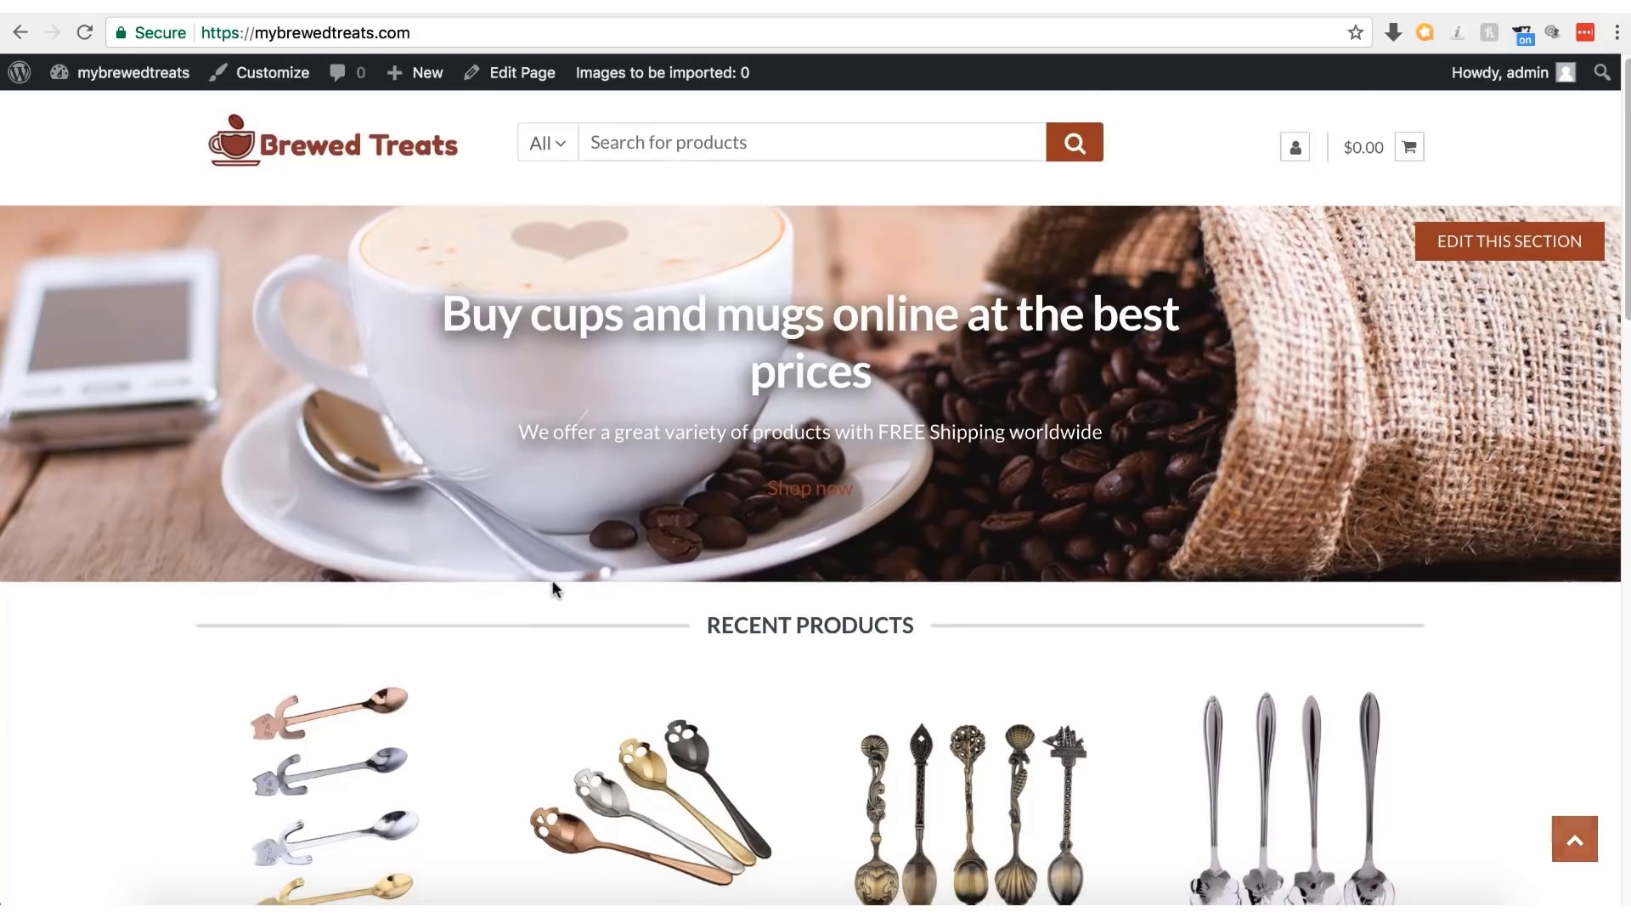
scroll(555, 590, down, 10)
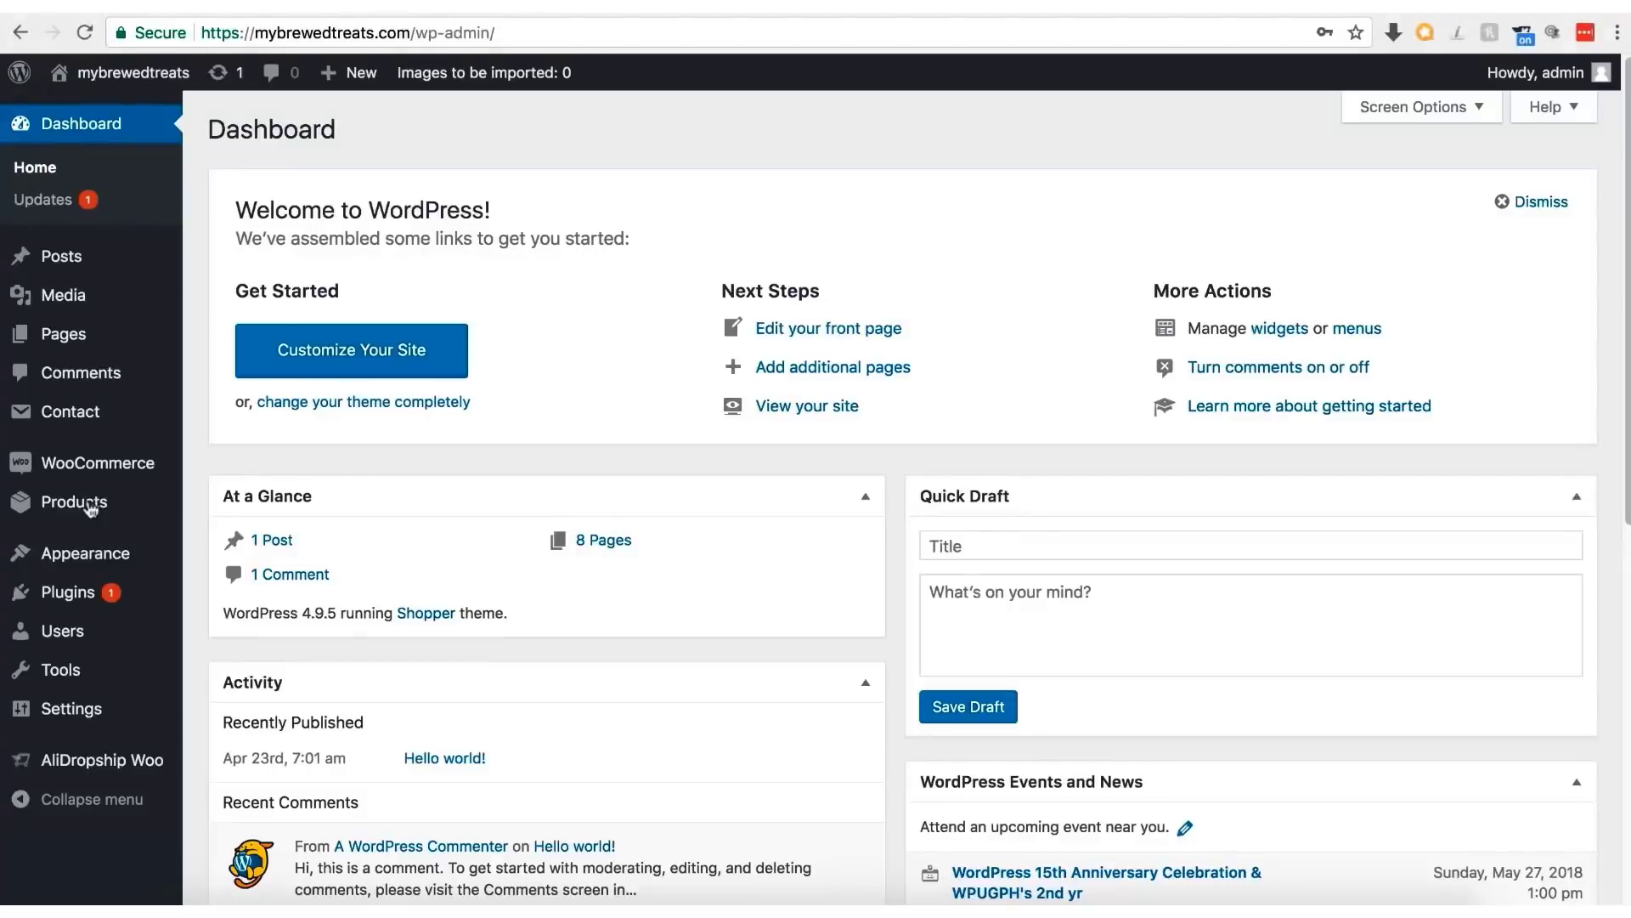
- Find Creative Coffee Mug 400ml in All Products and open its edit screen
mouse_move(91, 507)
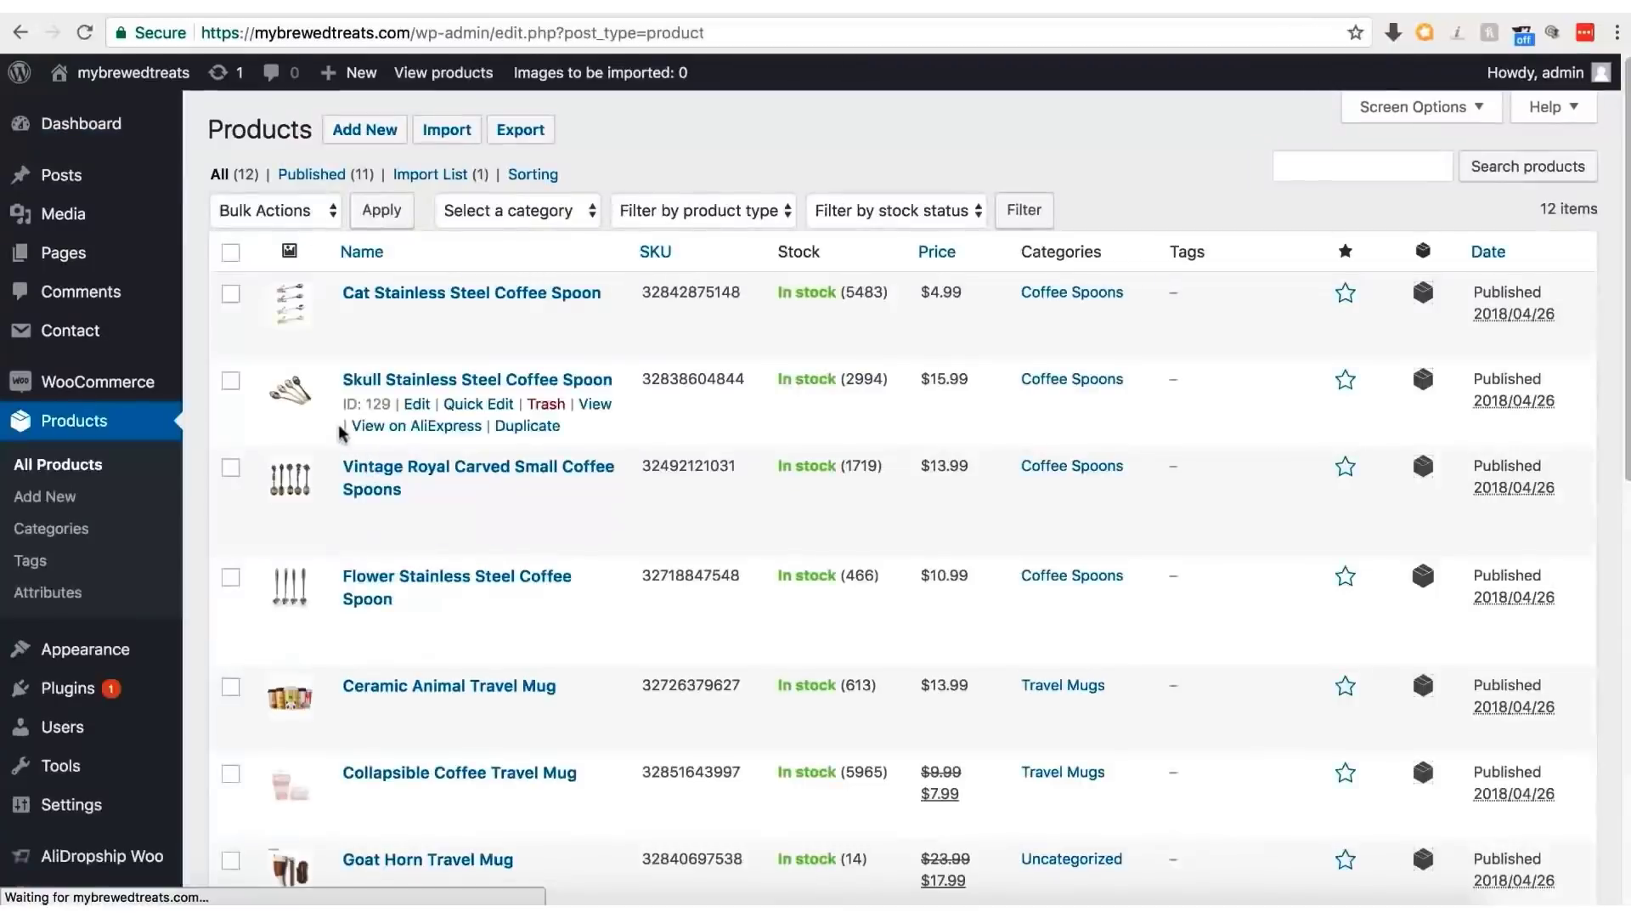
scroll(356, 493, down, 3)
scroll(364, 516, down, 5)
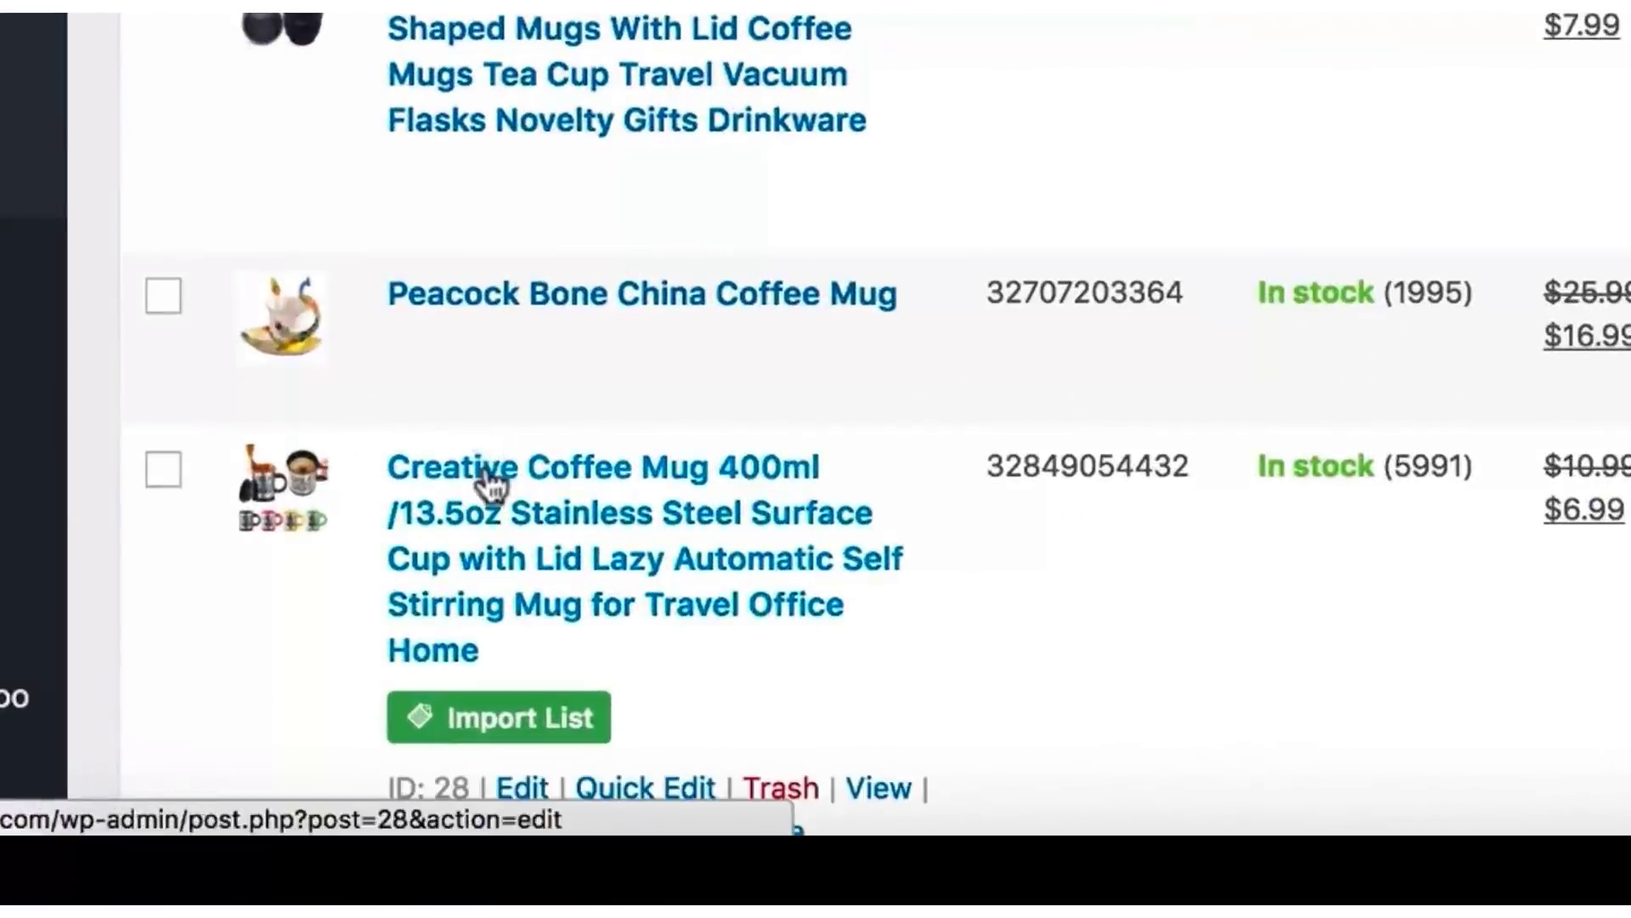
click(492, 483)
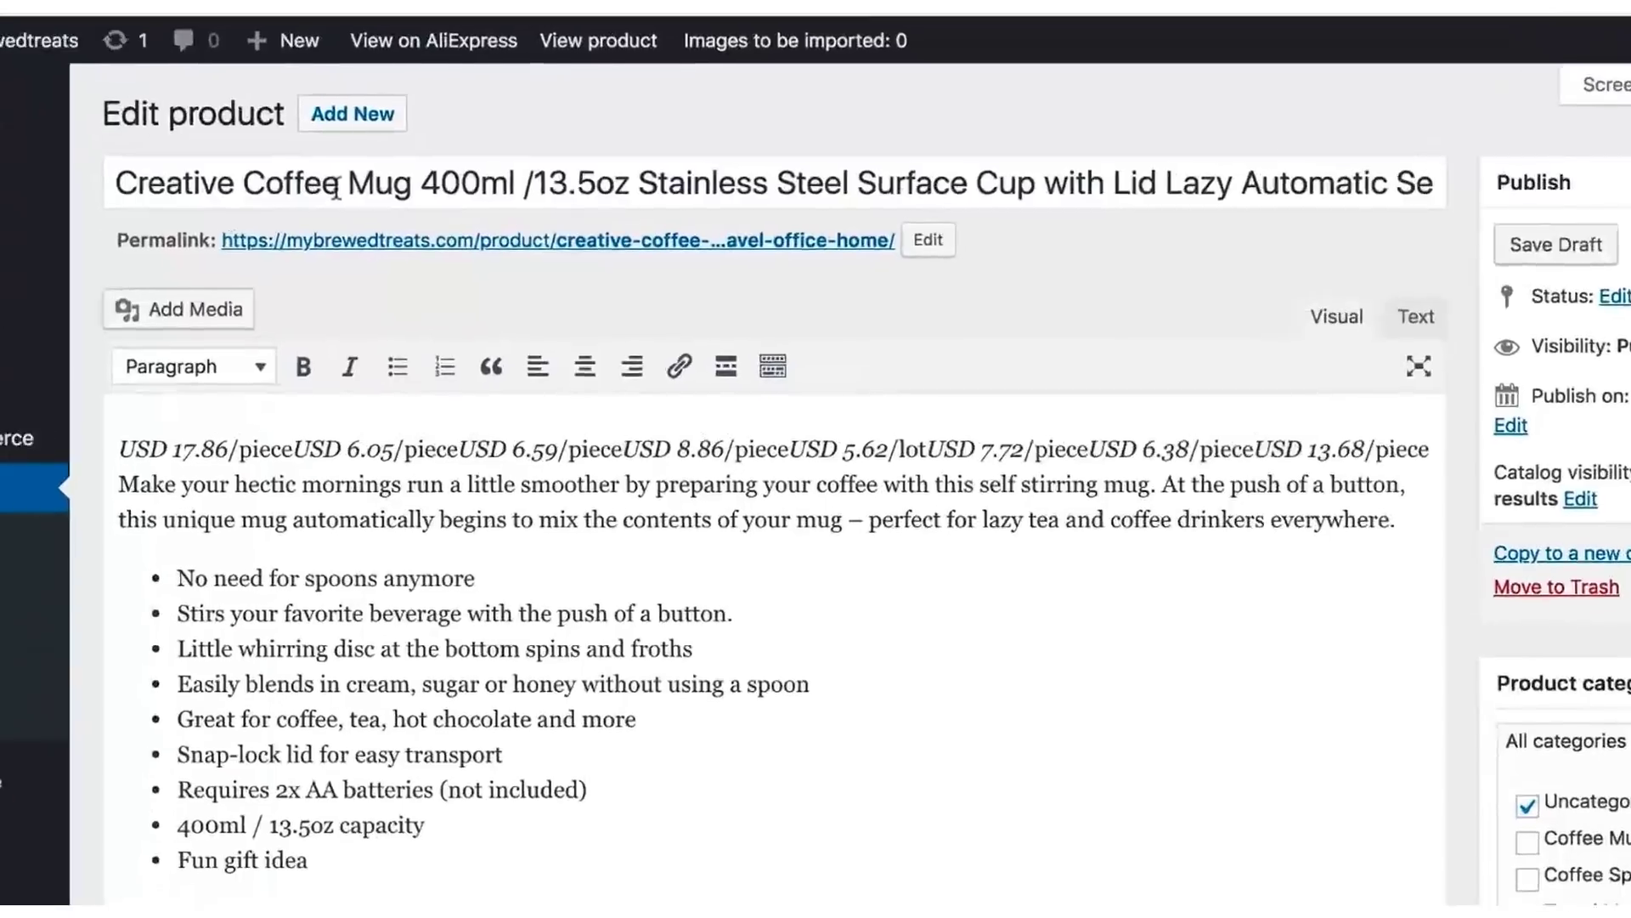
- Rename the product to Whirlpool Self Stirring Mug and replace its long description
triple_click(379, 189)
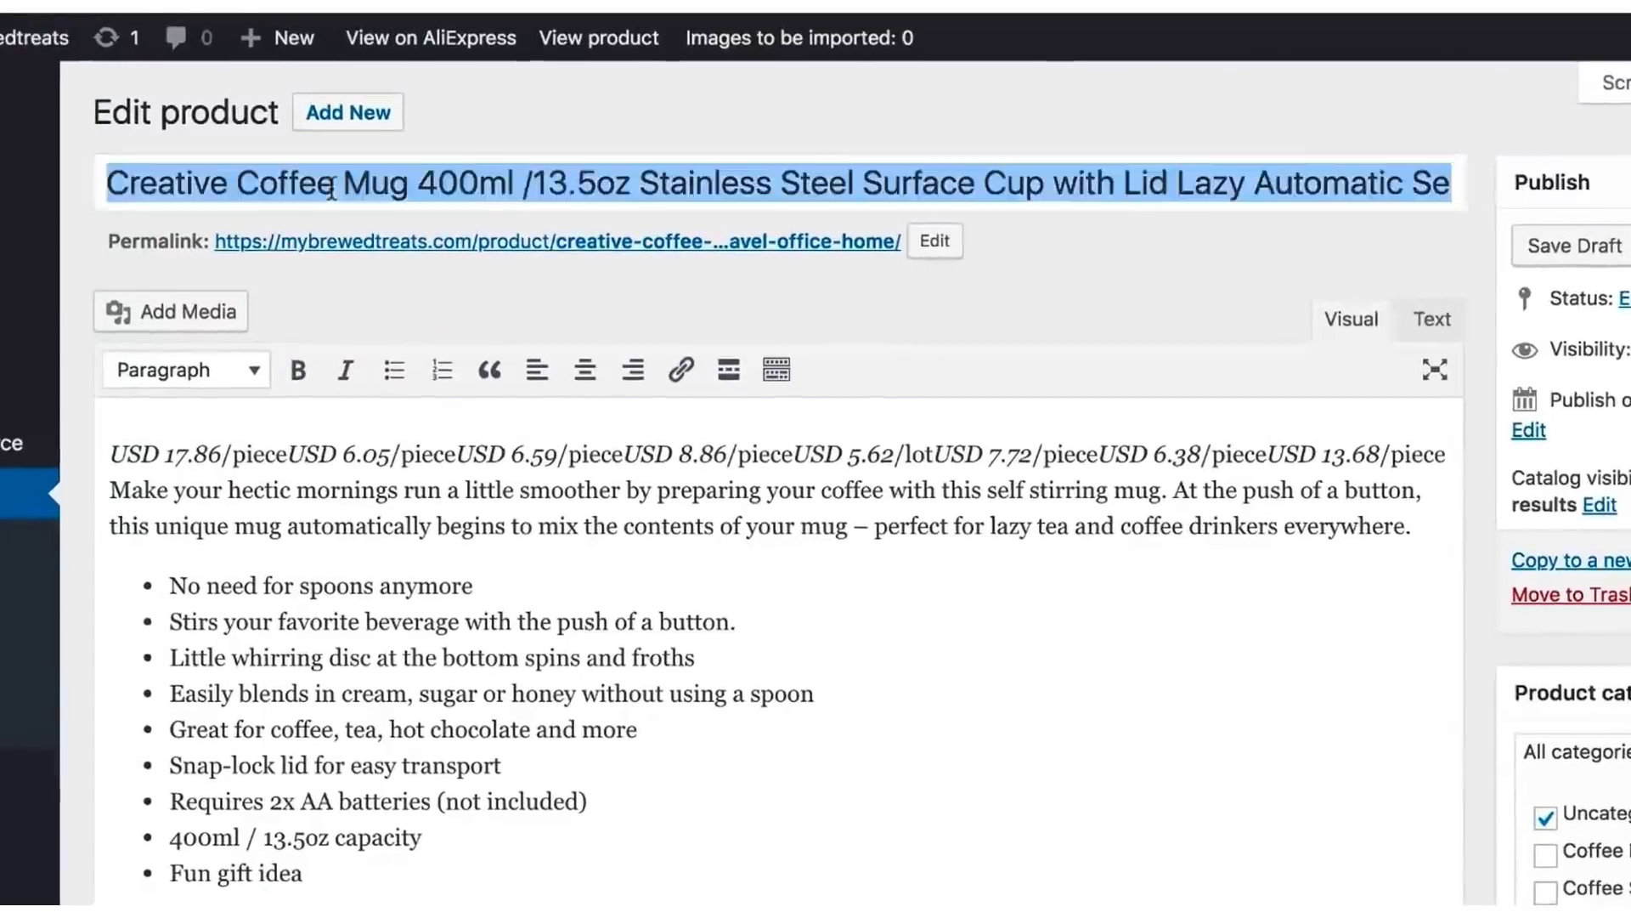
text(Whirlpool Self Stirring Mug)
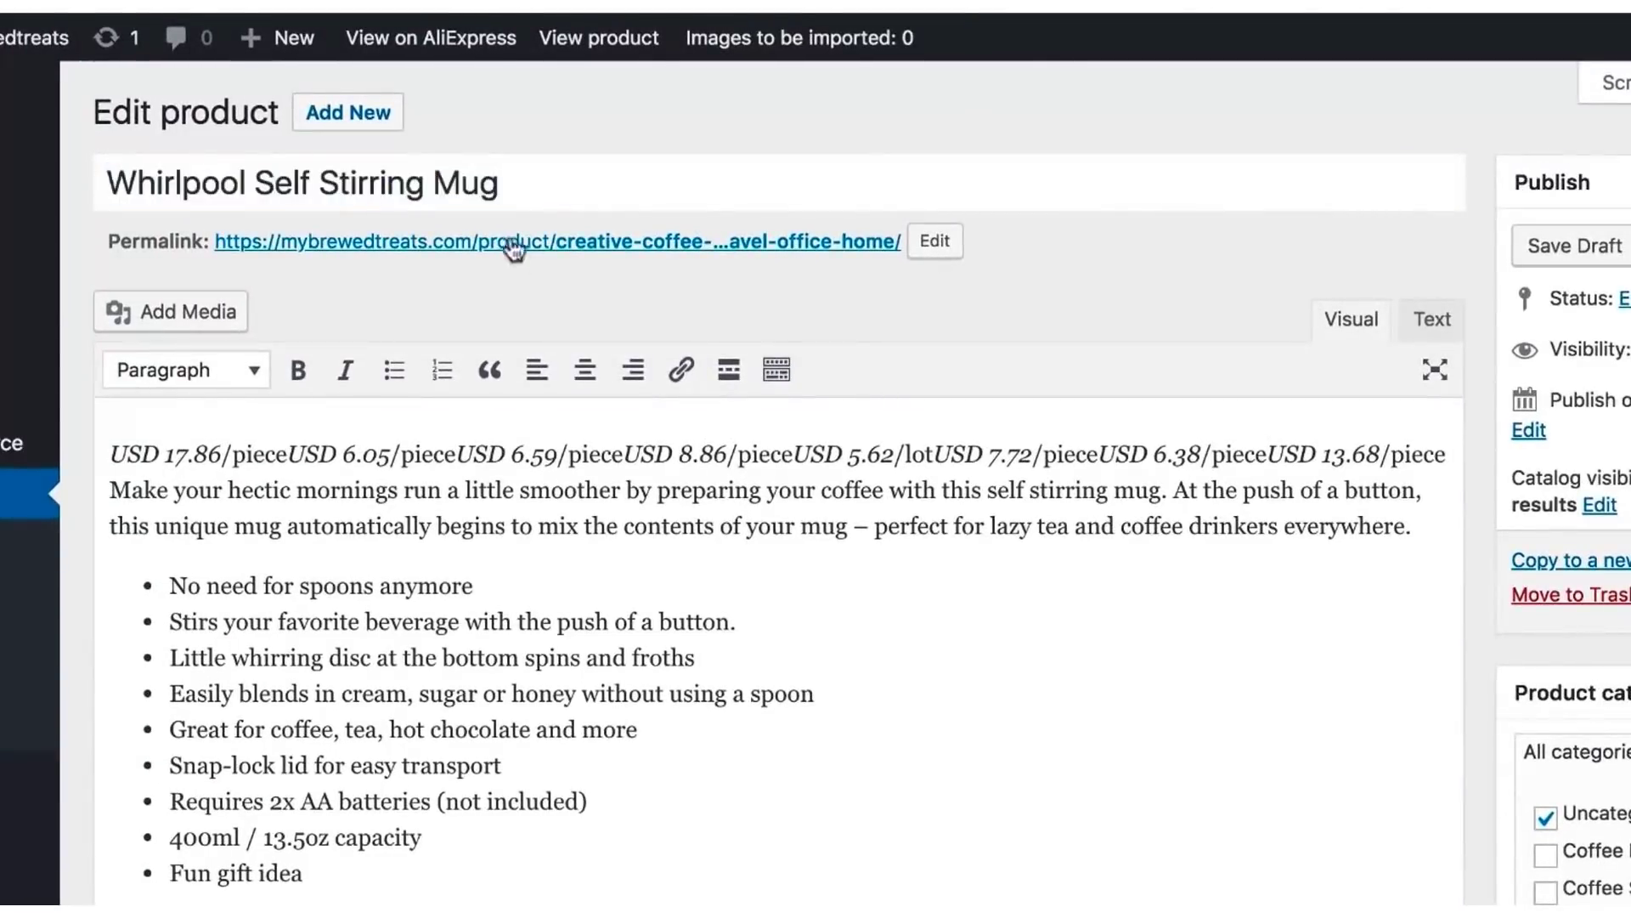
scroll(628, 709, down, 1)
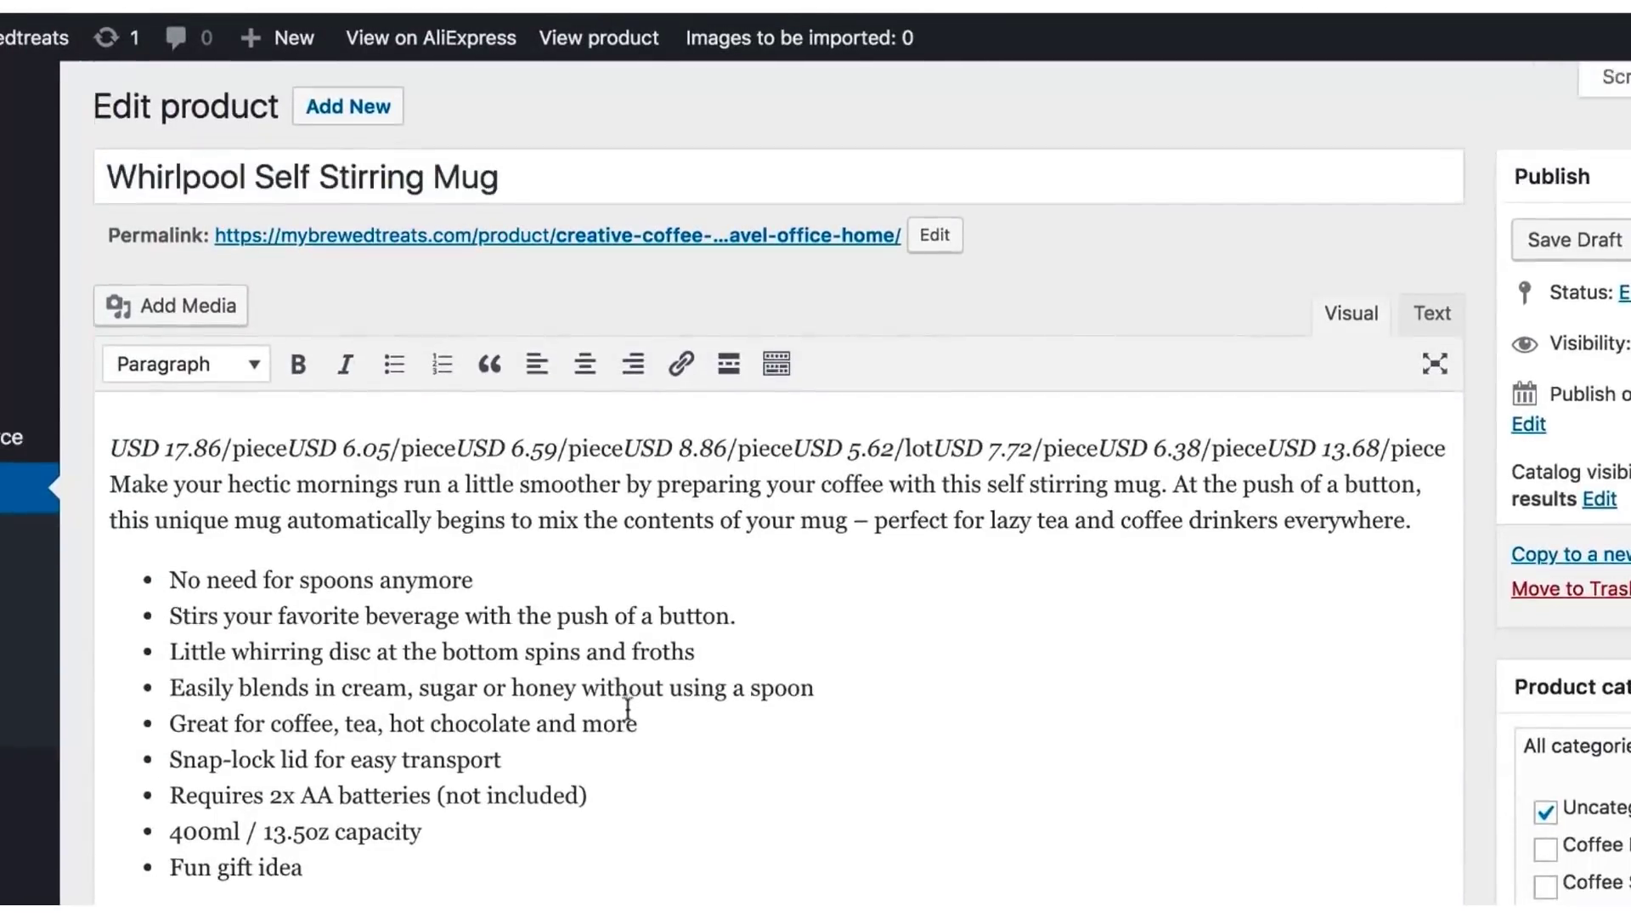
key(super+a)
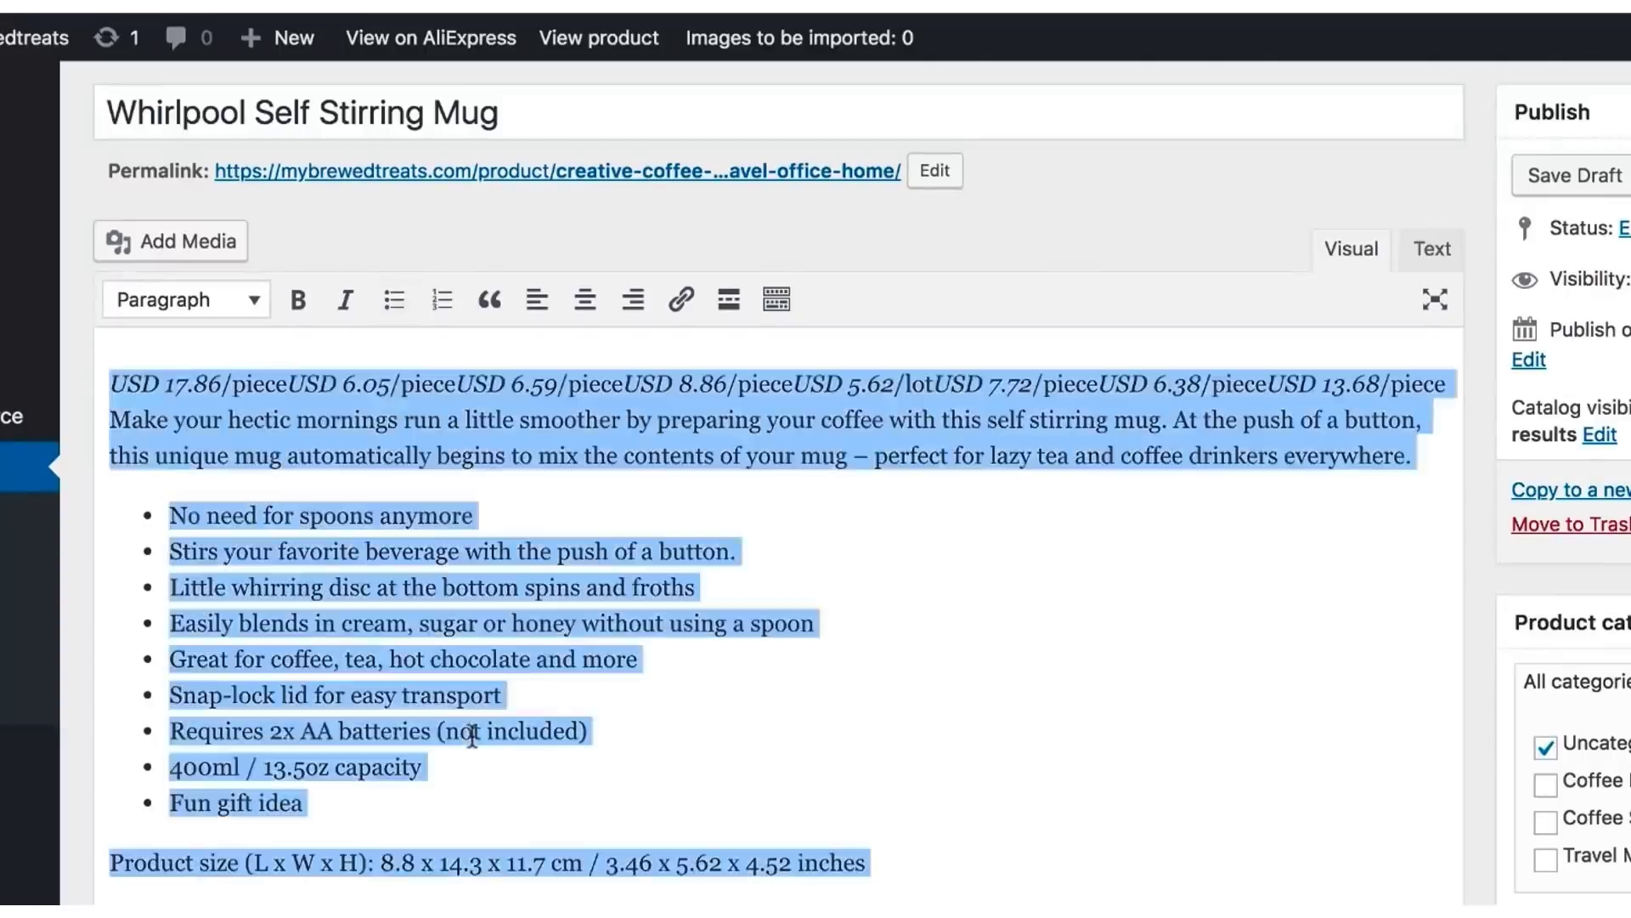
key(BackSpace)
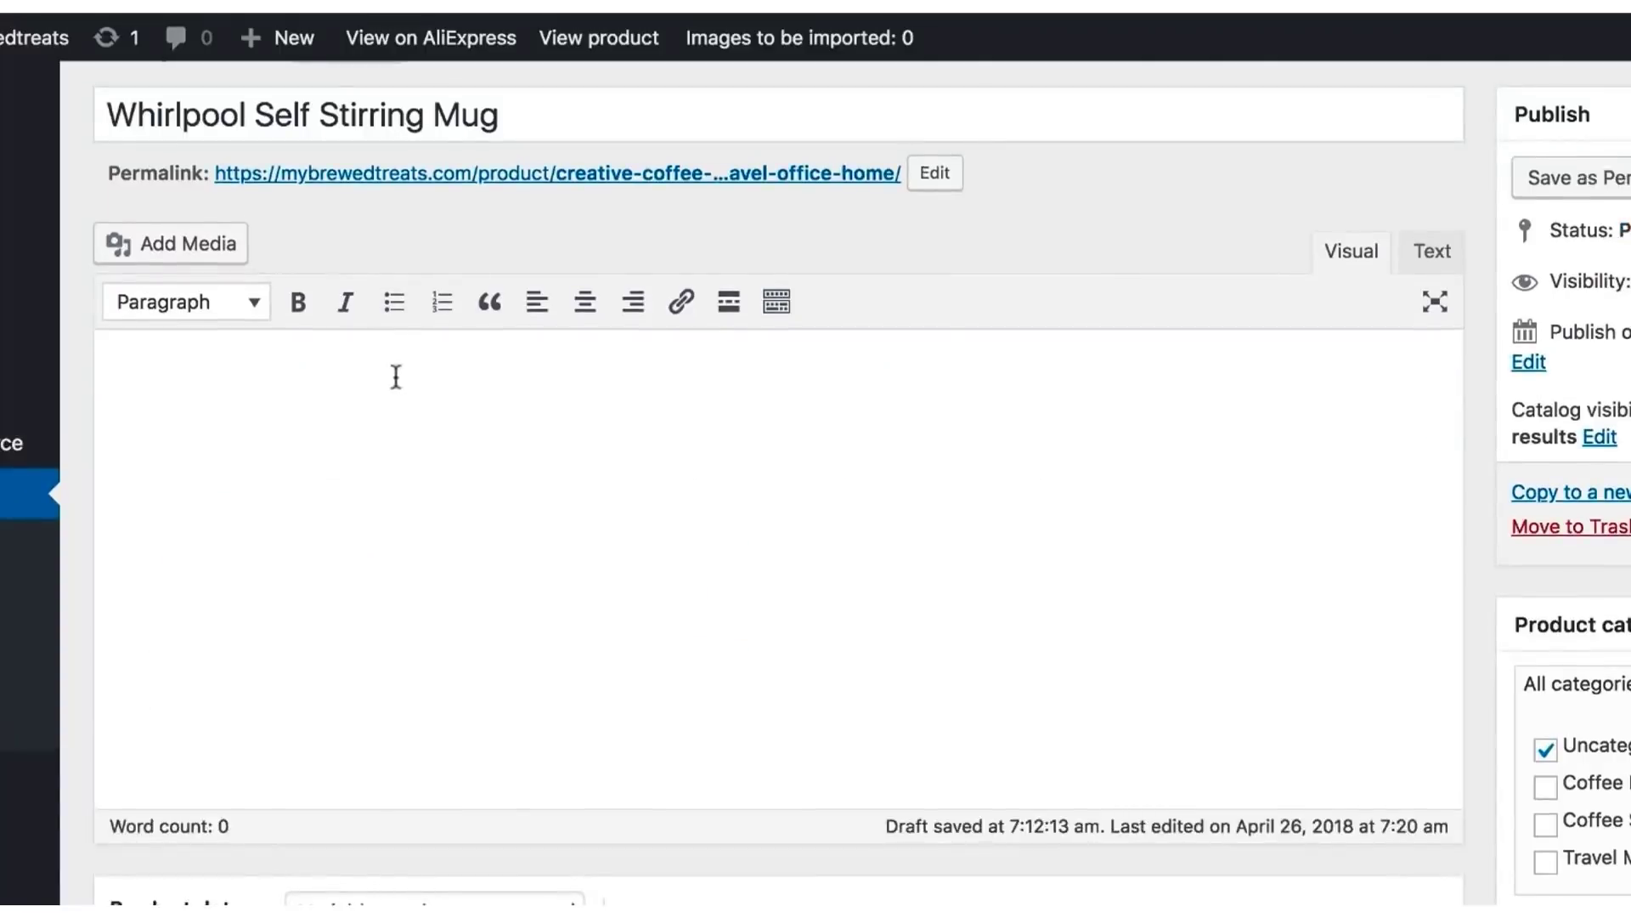
key(super+v)
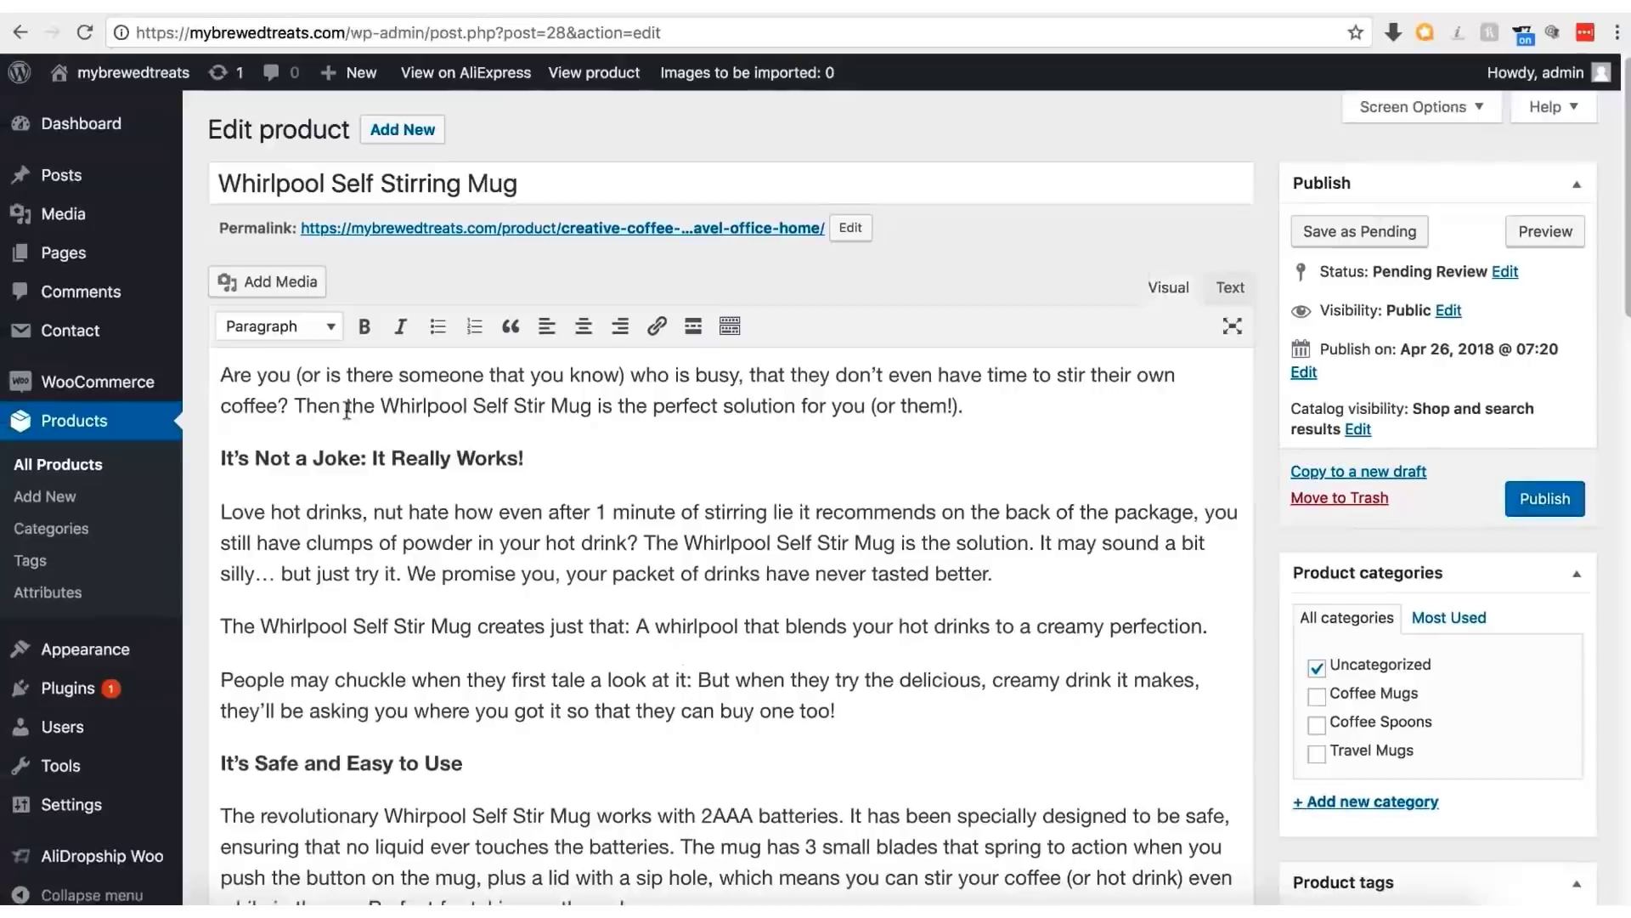
- Paste the bulleted selling points into the Product short description
scroll(464, 470, down, 5)
scroll(465, 470, down, 2)
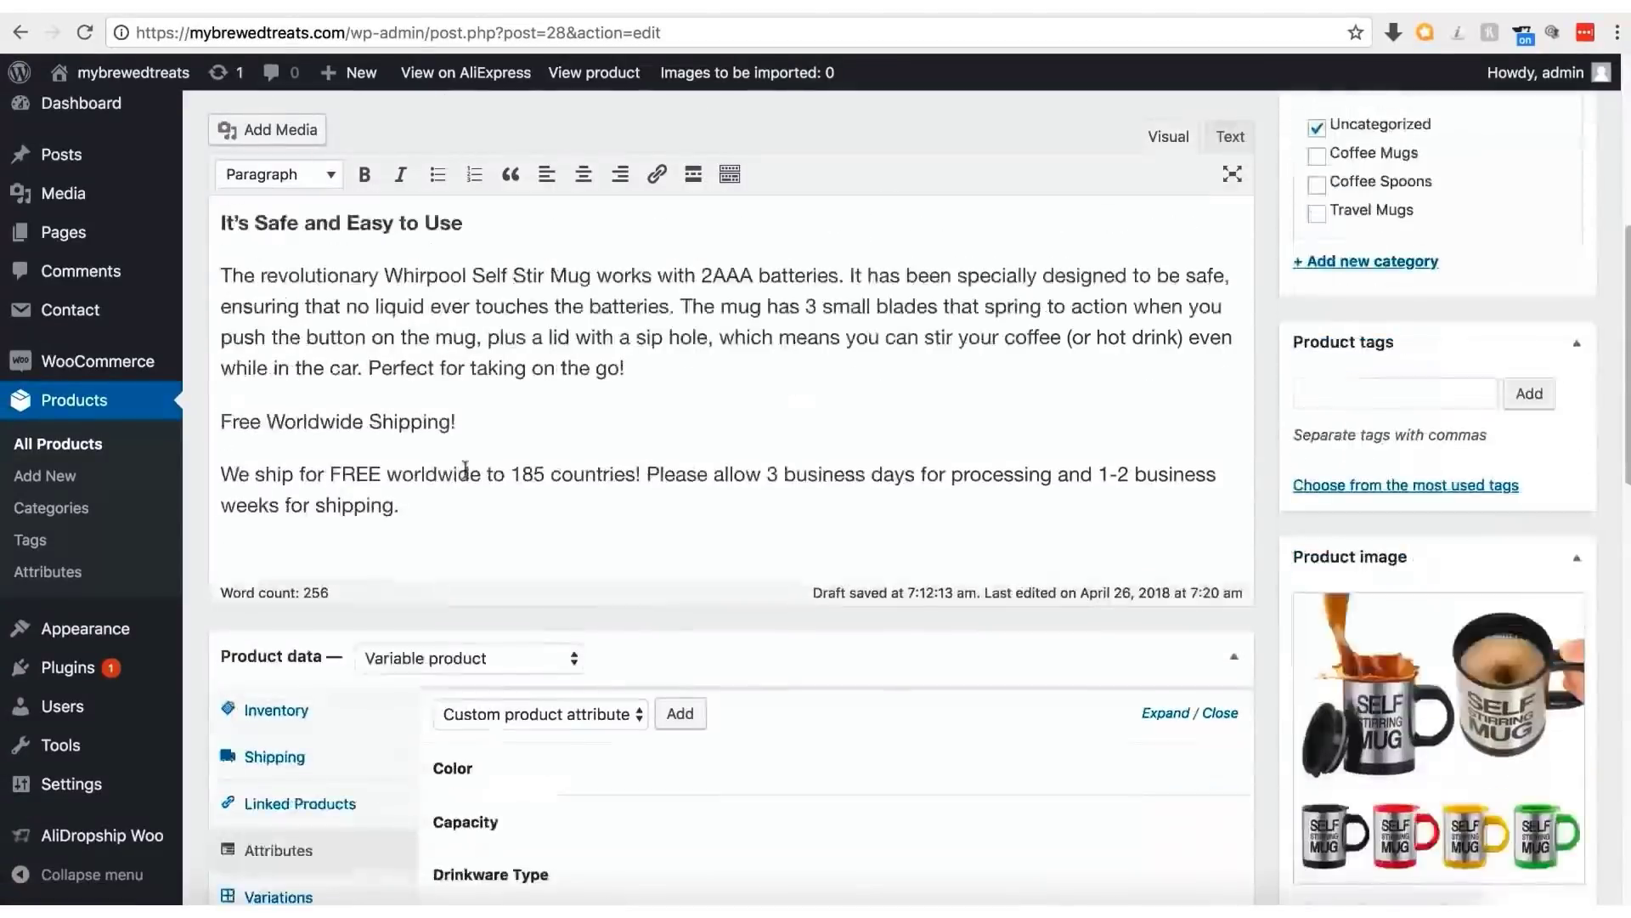
scroll(450, 504, down, 8)
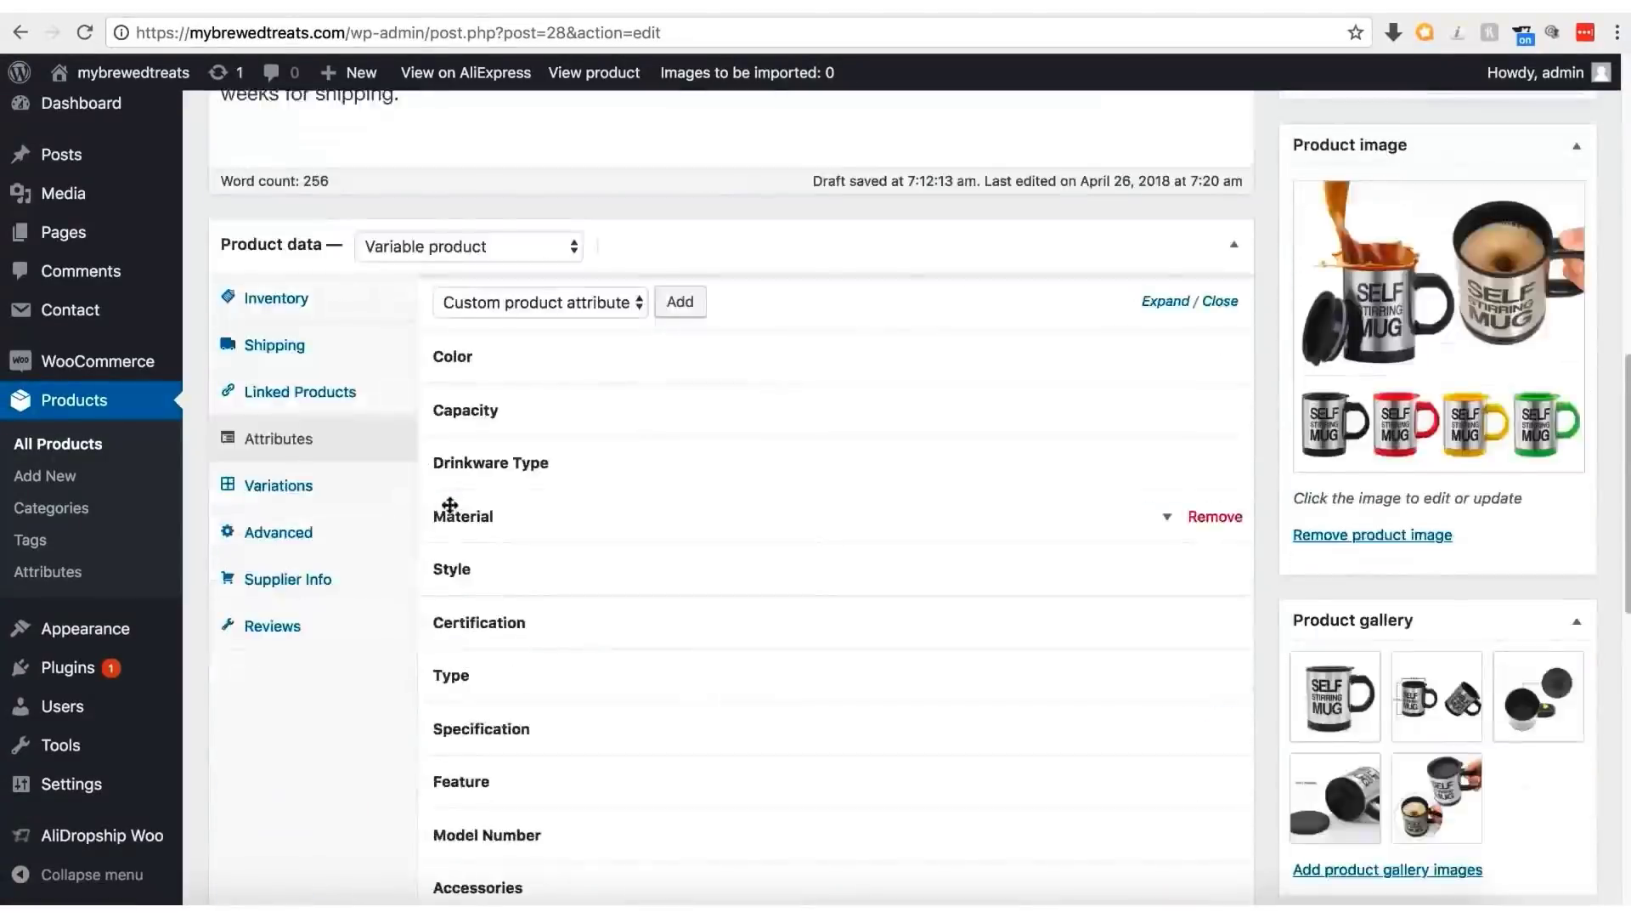
scroll(449, 504, down, 8)
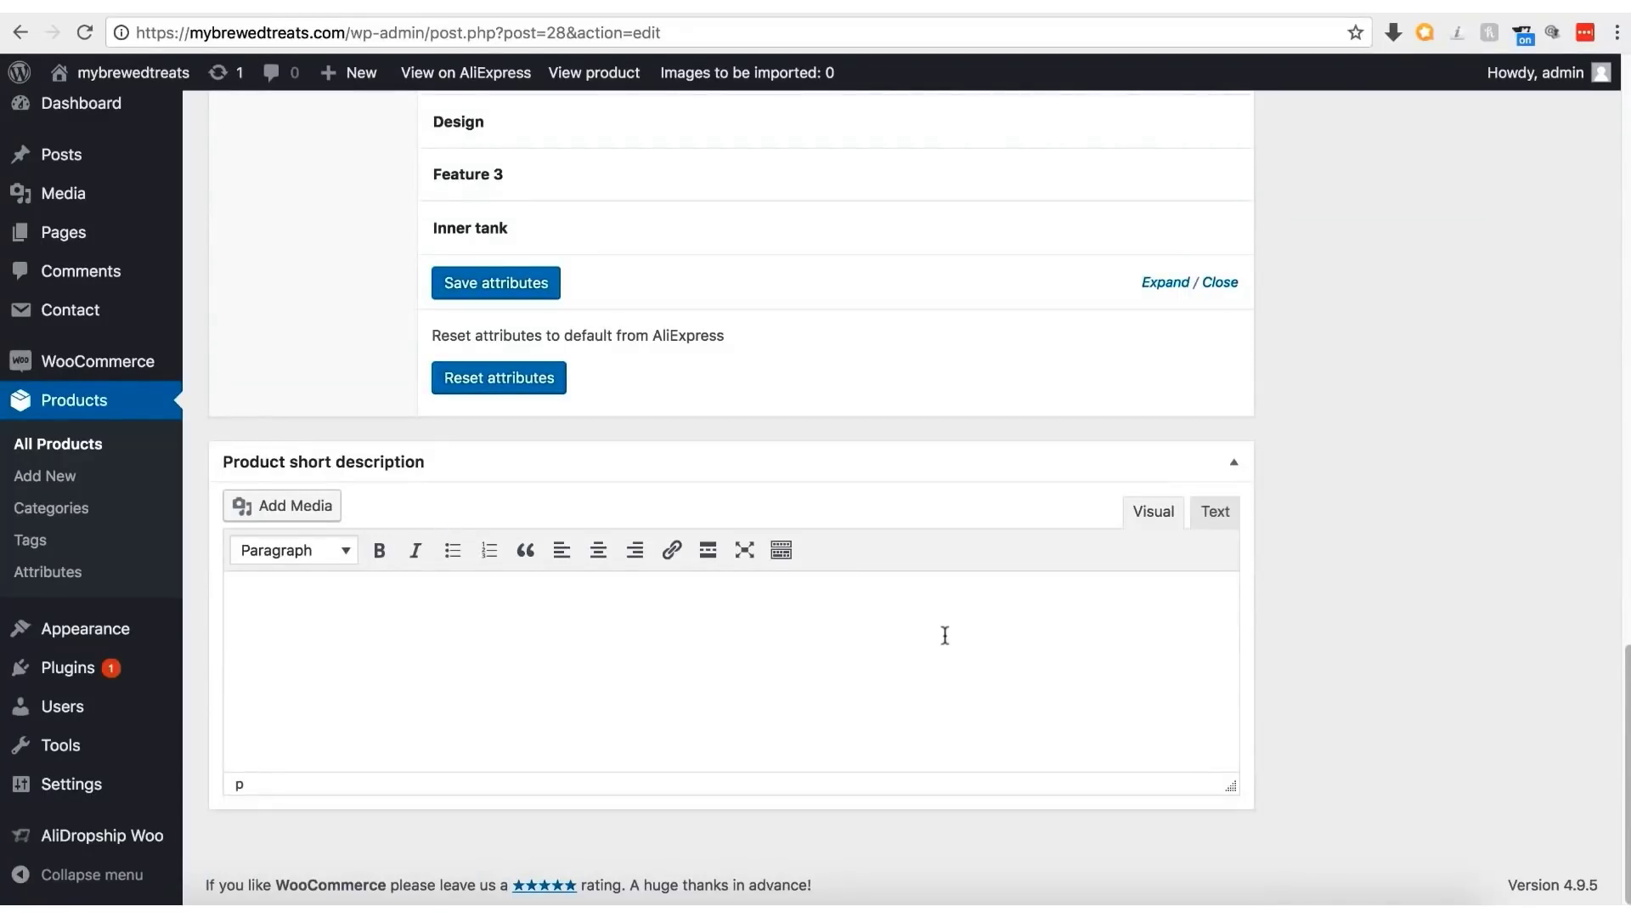
key(ctrl+v)
scroll(639, 688, up, 5)
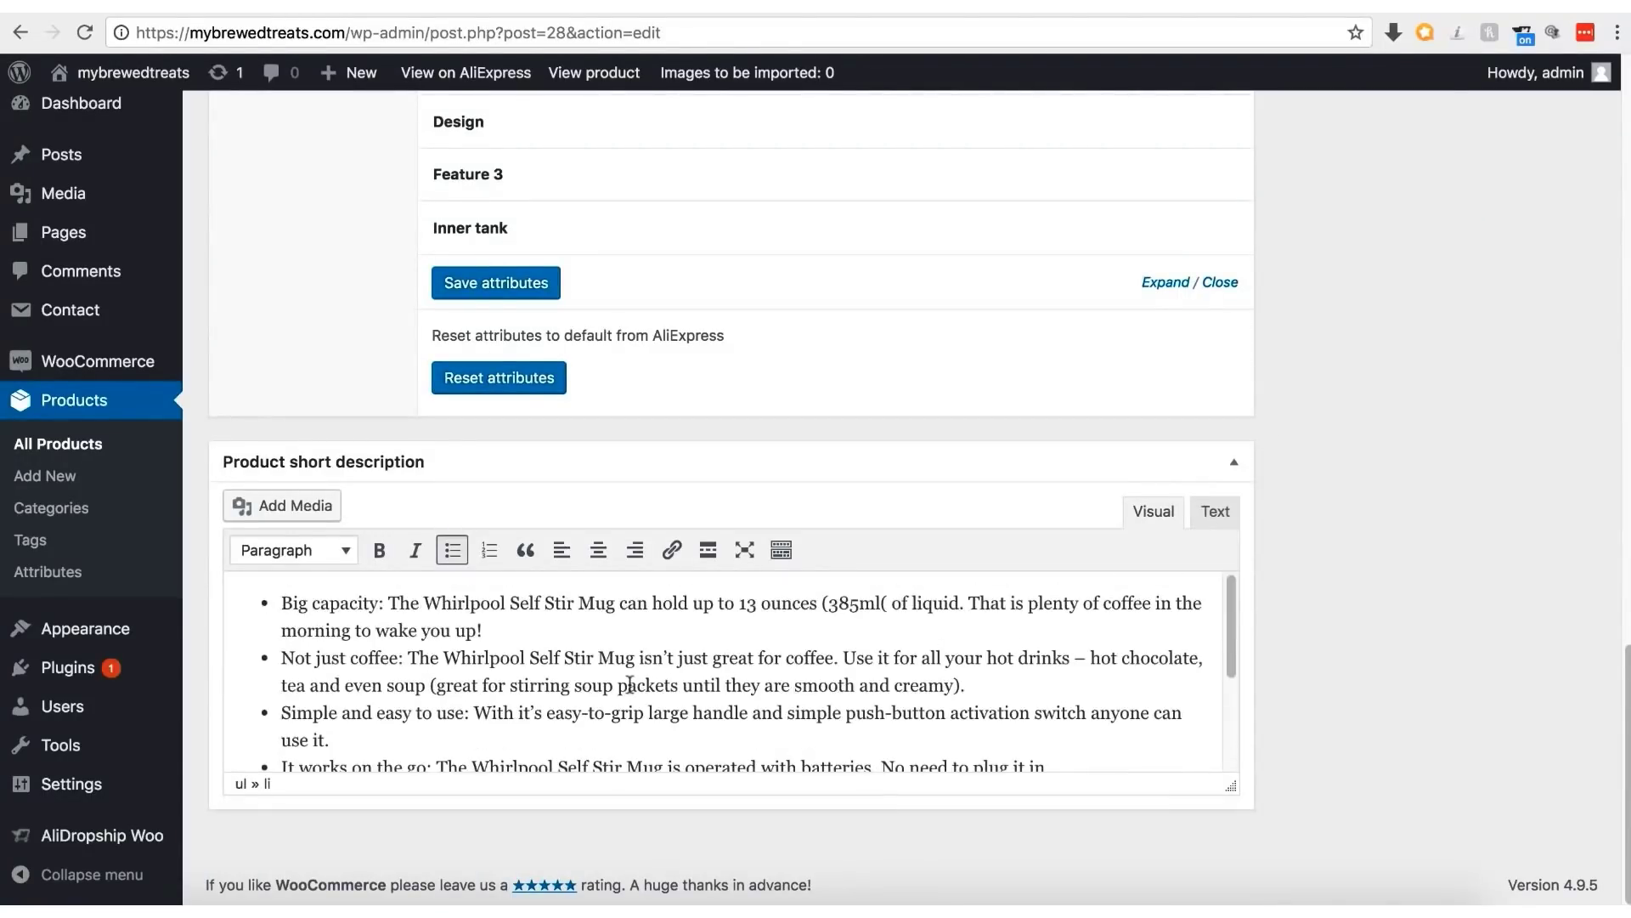
scroll(646, 651, up, 1)
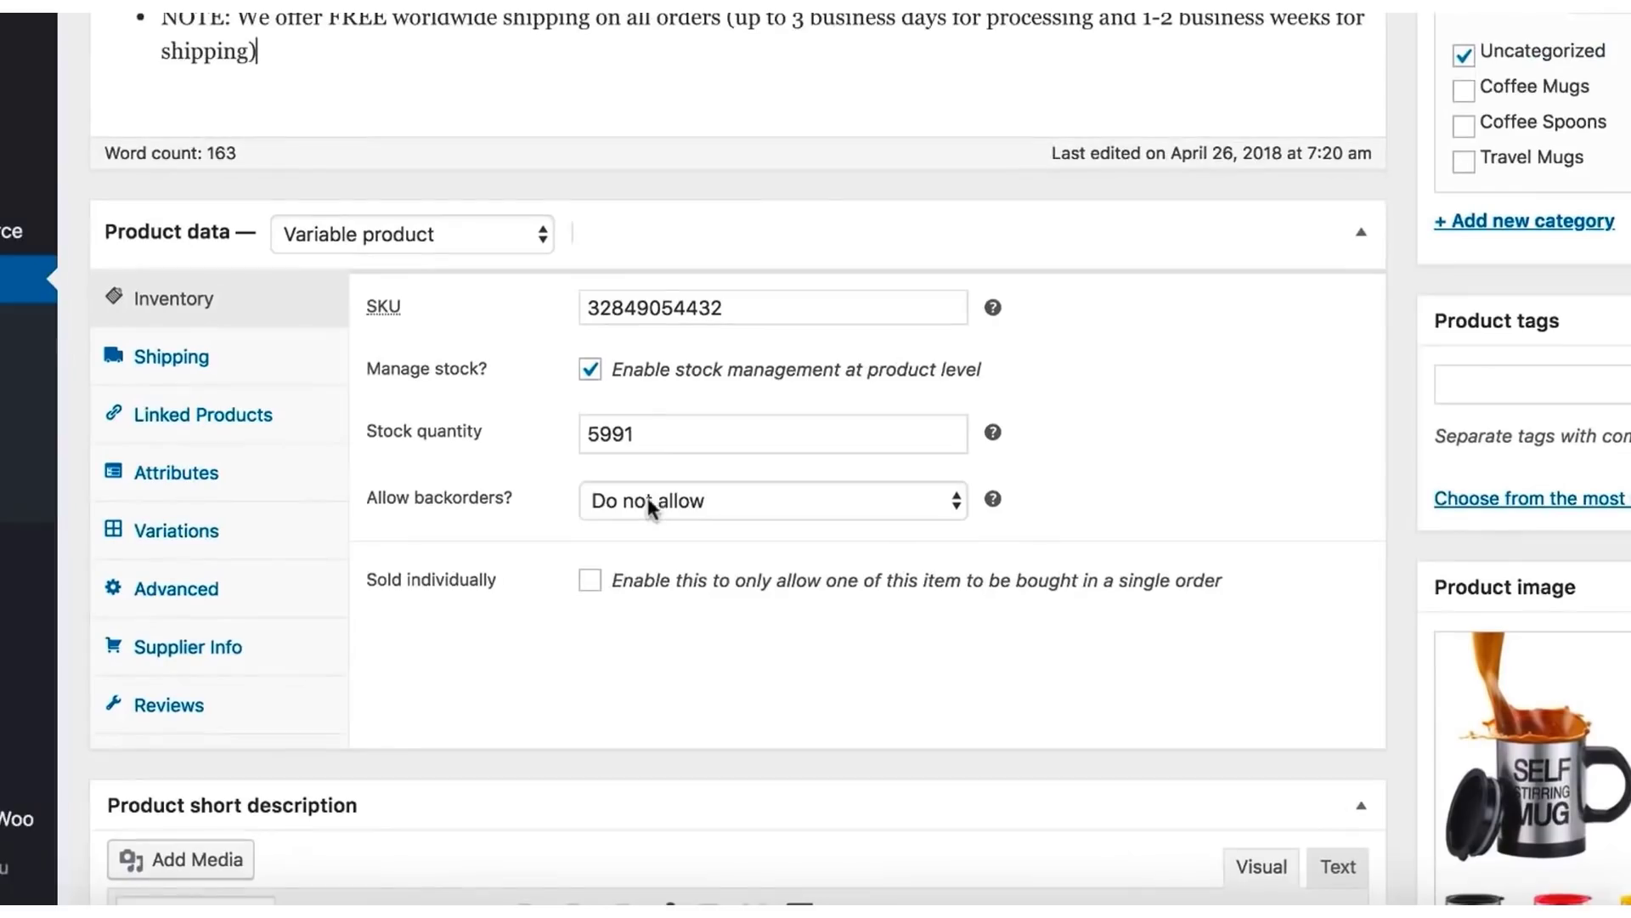
- Remove Sky Blue and Yellow from the Color attribute's values
click(202, 374)
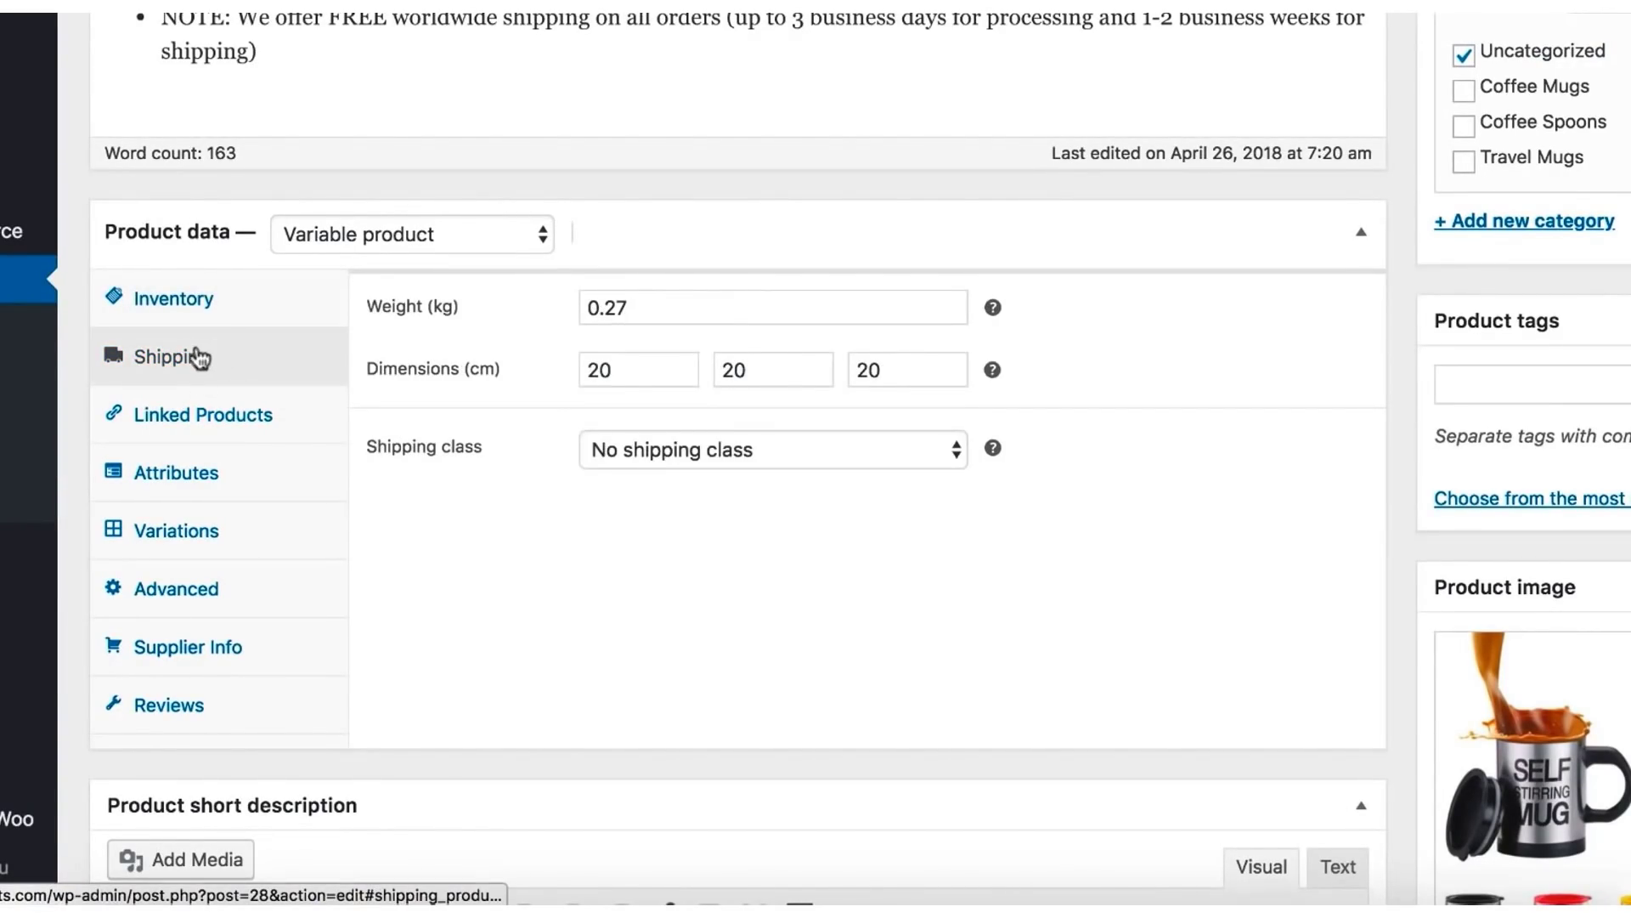
click(210, 424)
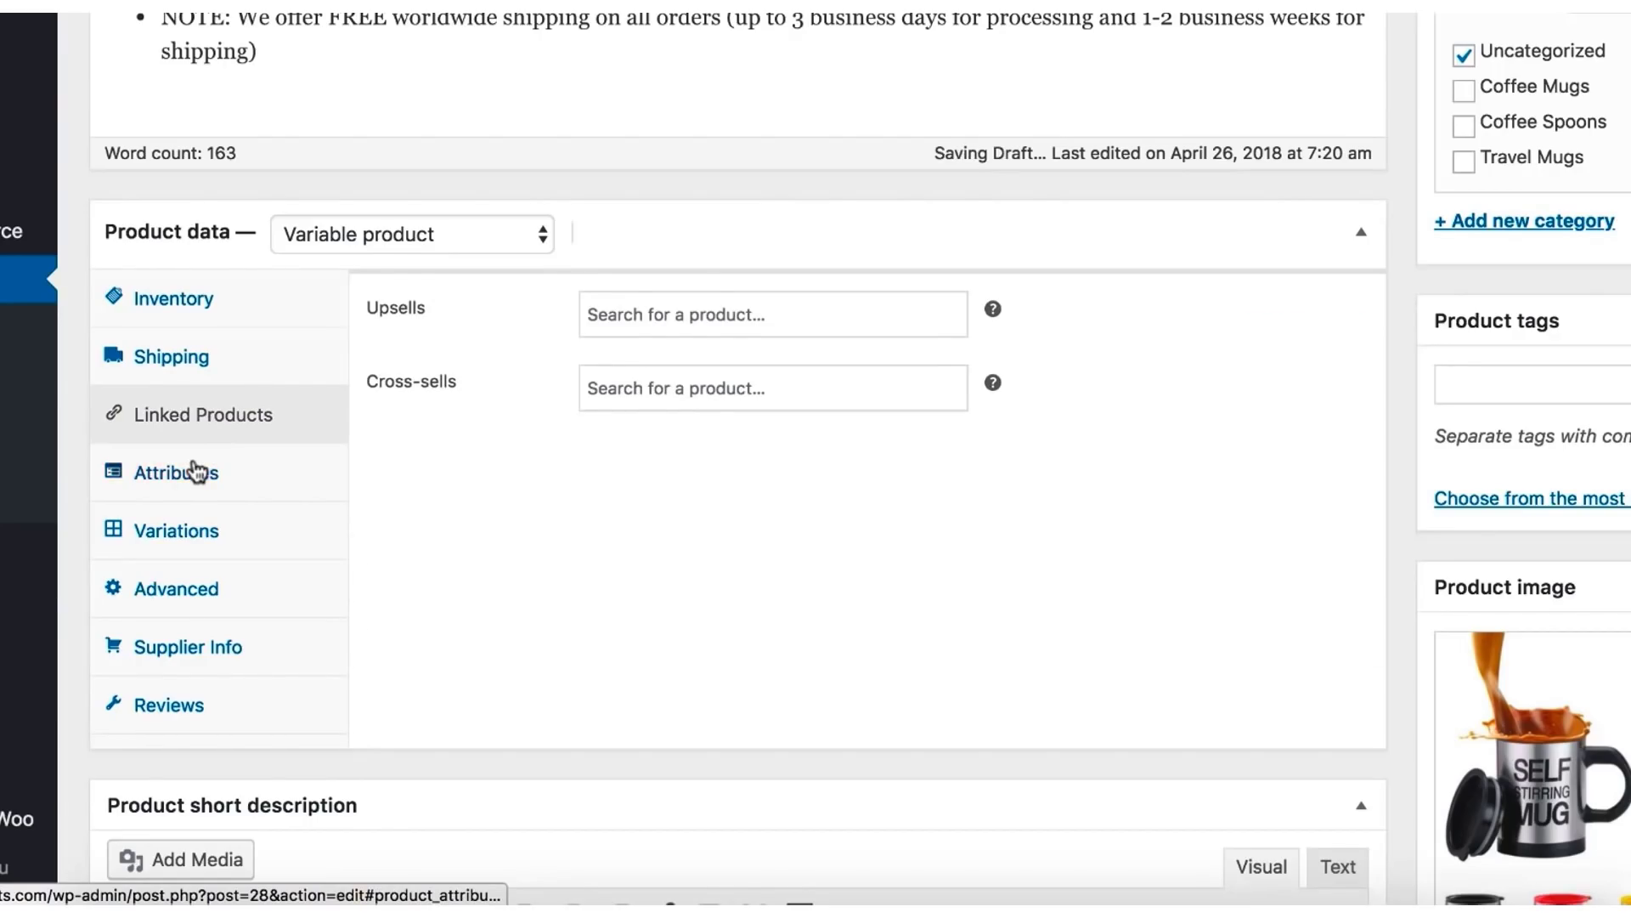
click(196, 472)
click(1269, 384)
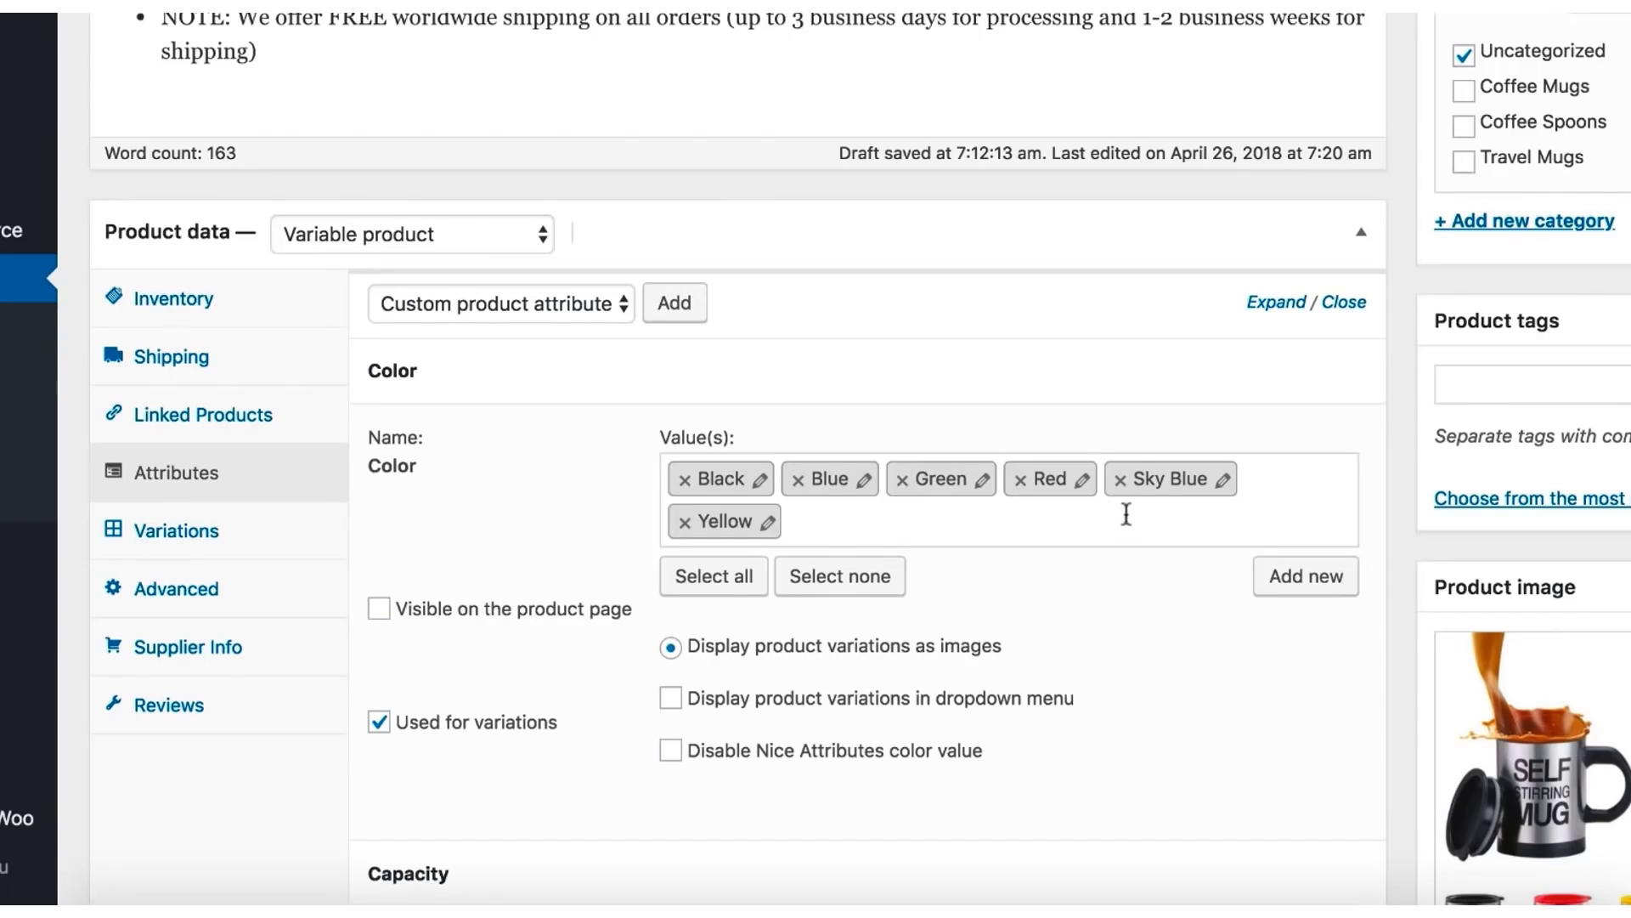
click(1119, 481)
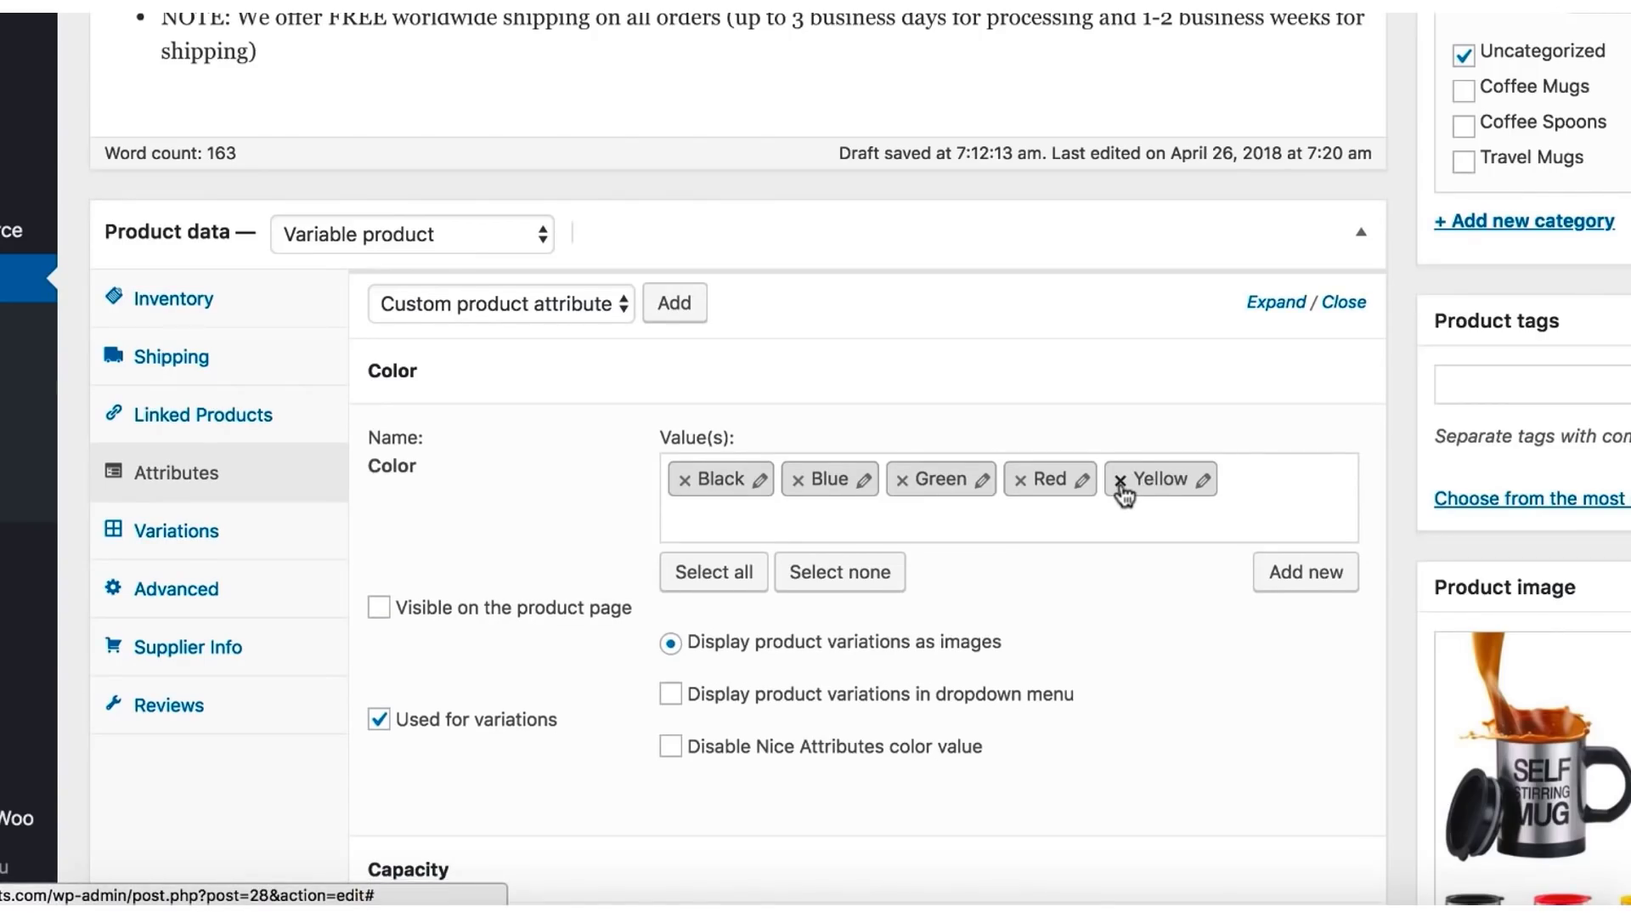
click(1120, 480)
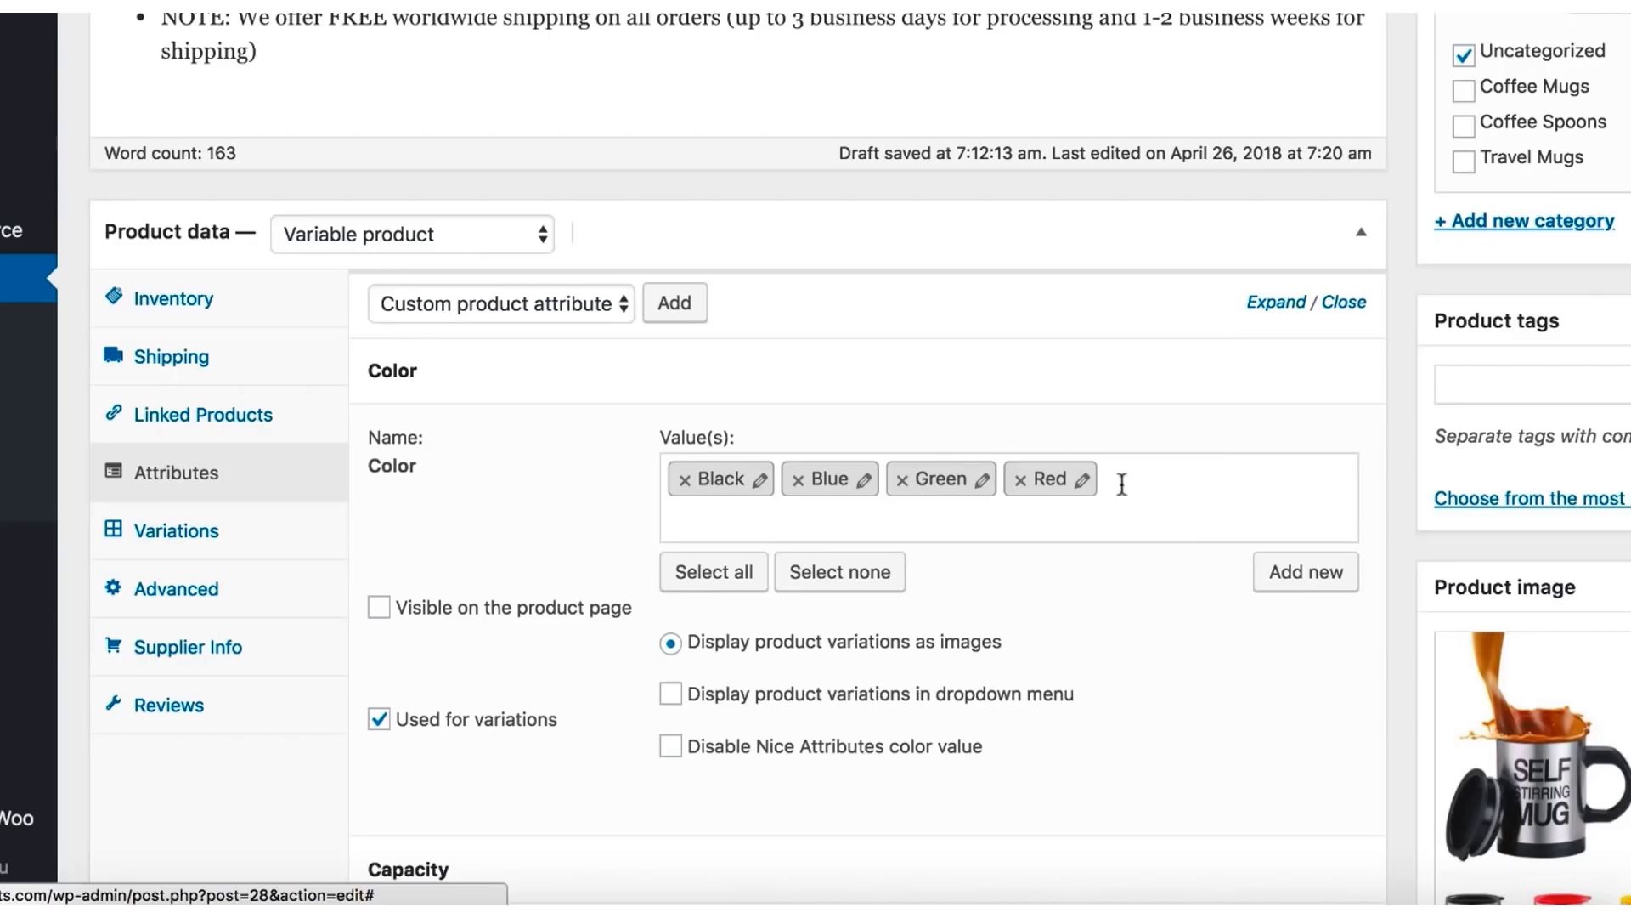
click(1280, 377)
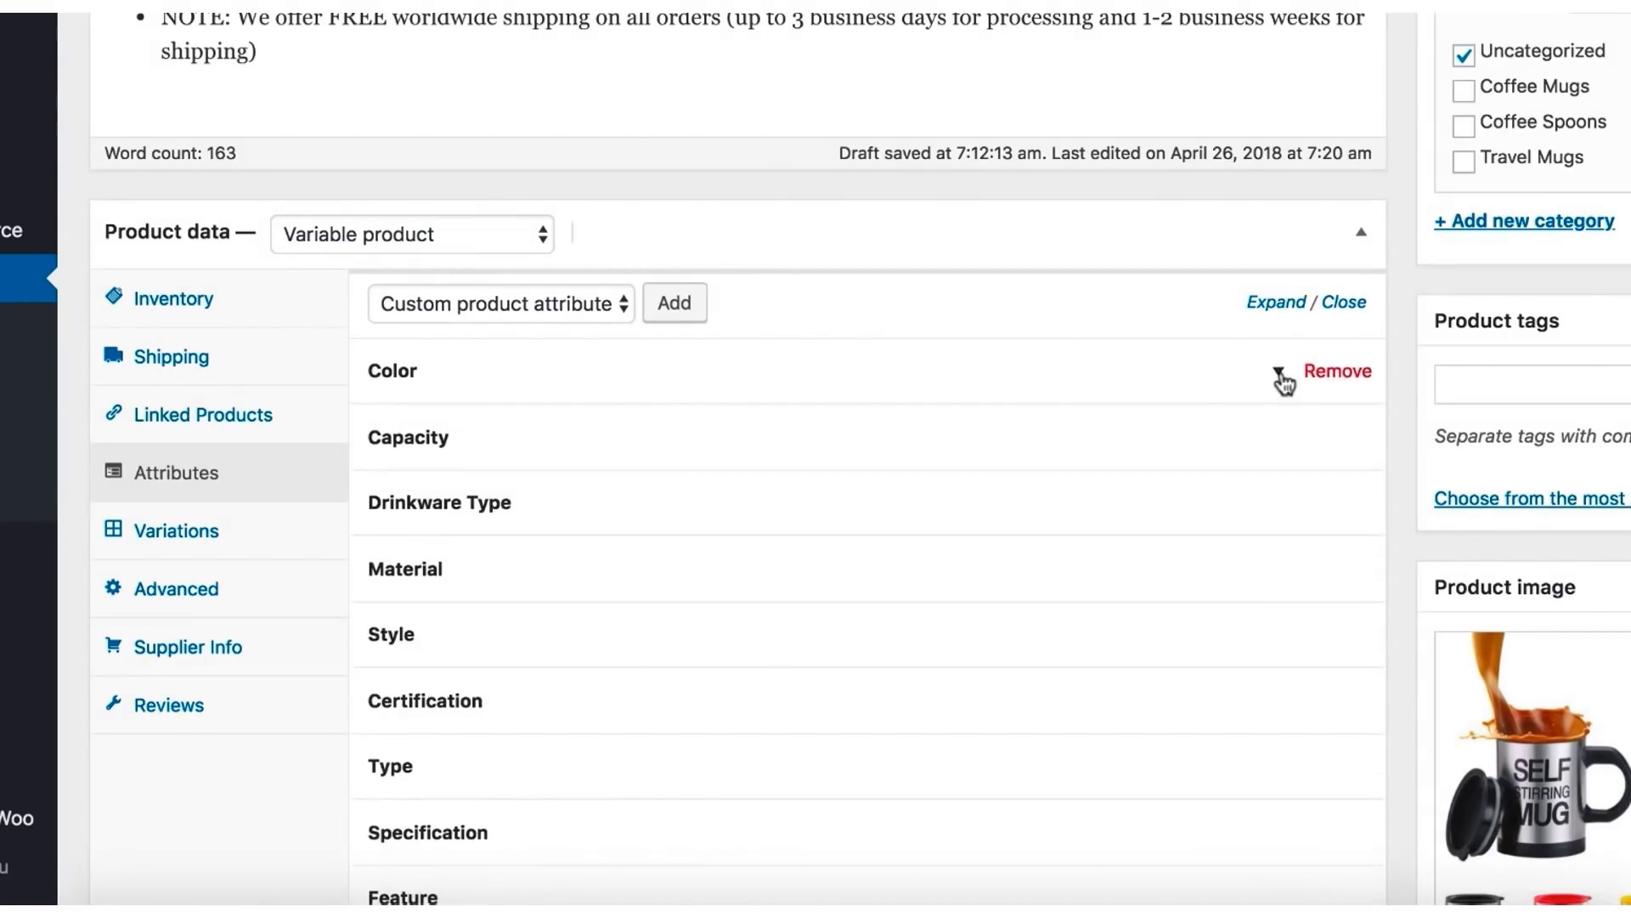
- Hide the Style, Type, Specification and Feature attributes from the product page
scroll(1241, 454, down, 2)
click(1277, 463)
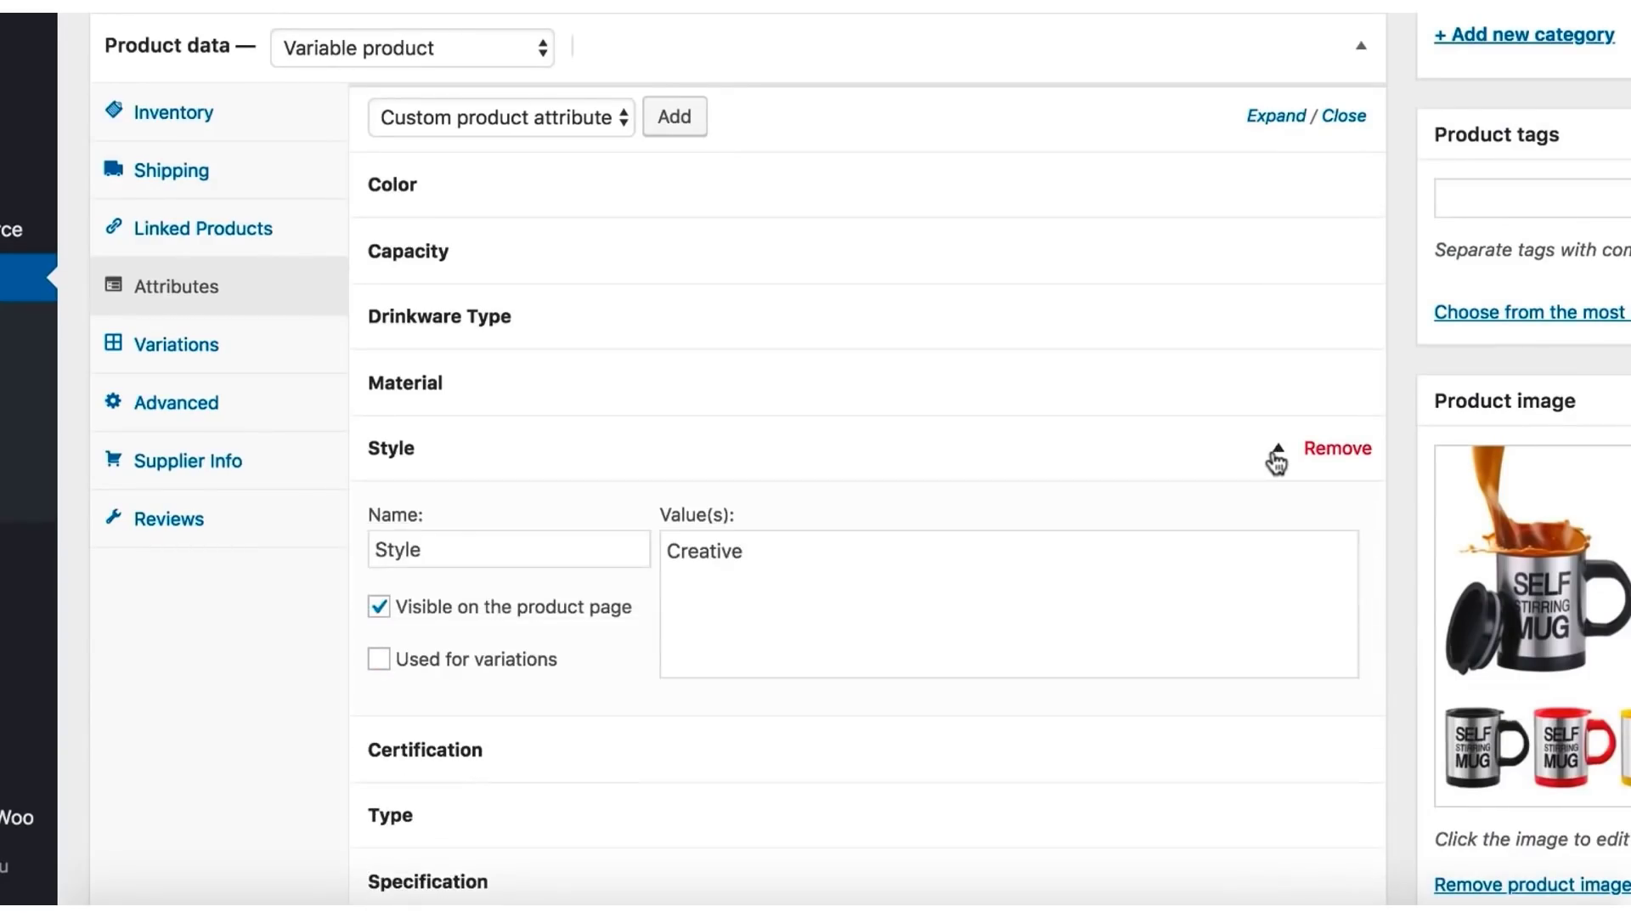
click(544, 611)
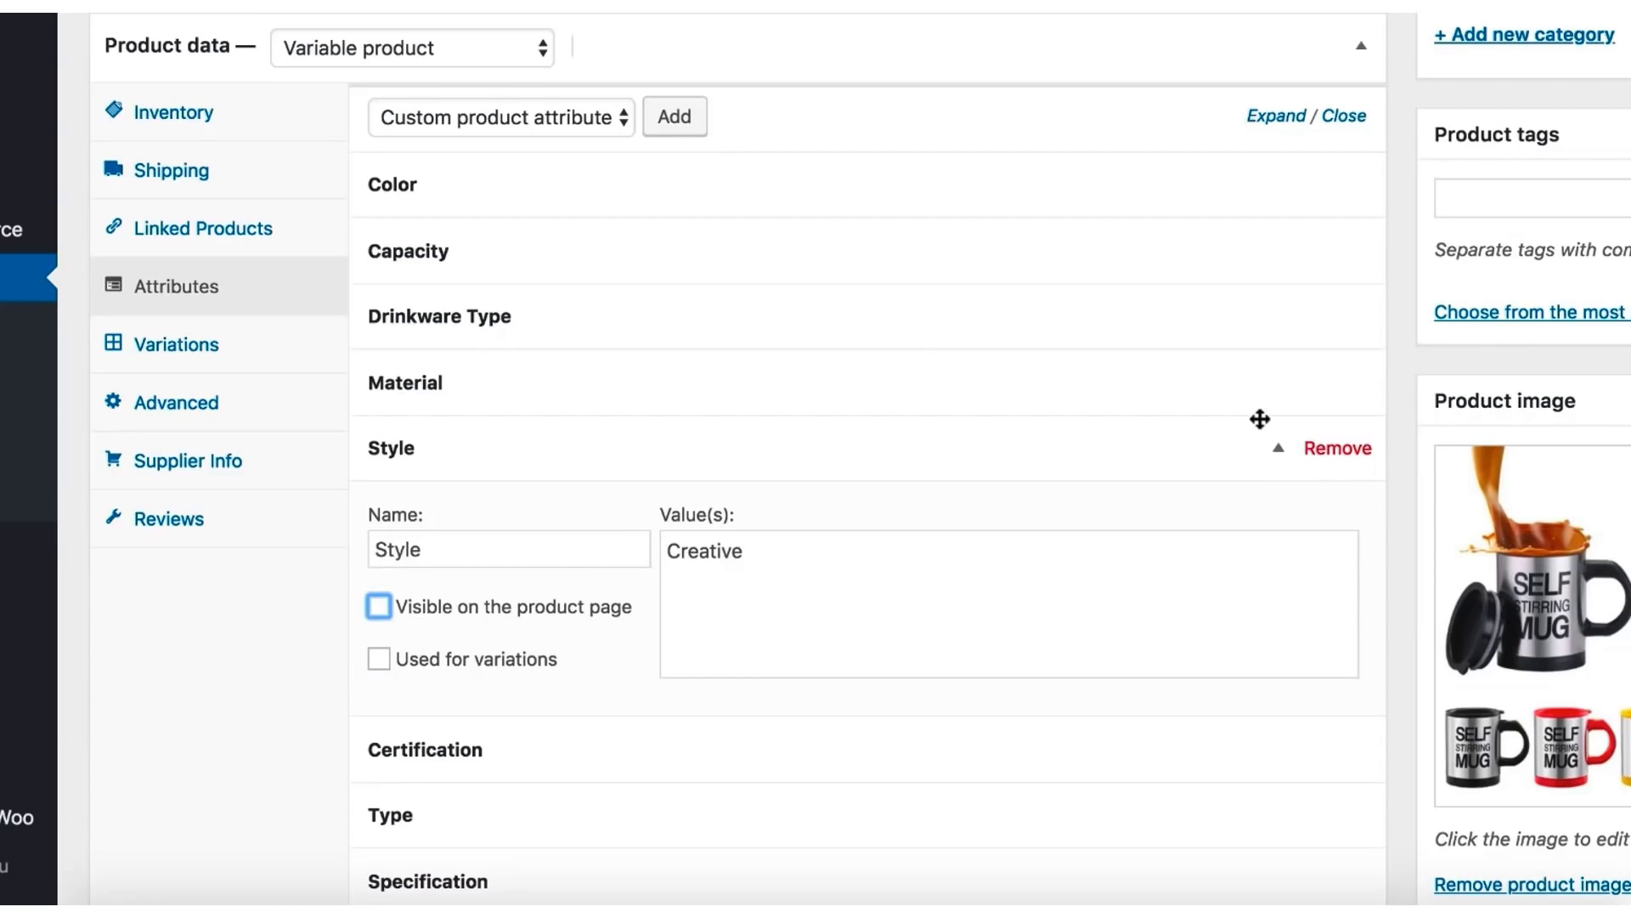
click(1282, 462)
scroll(1282, 251, down, 4)
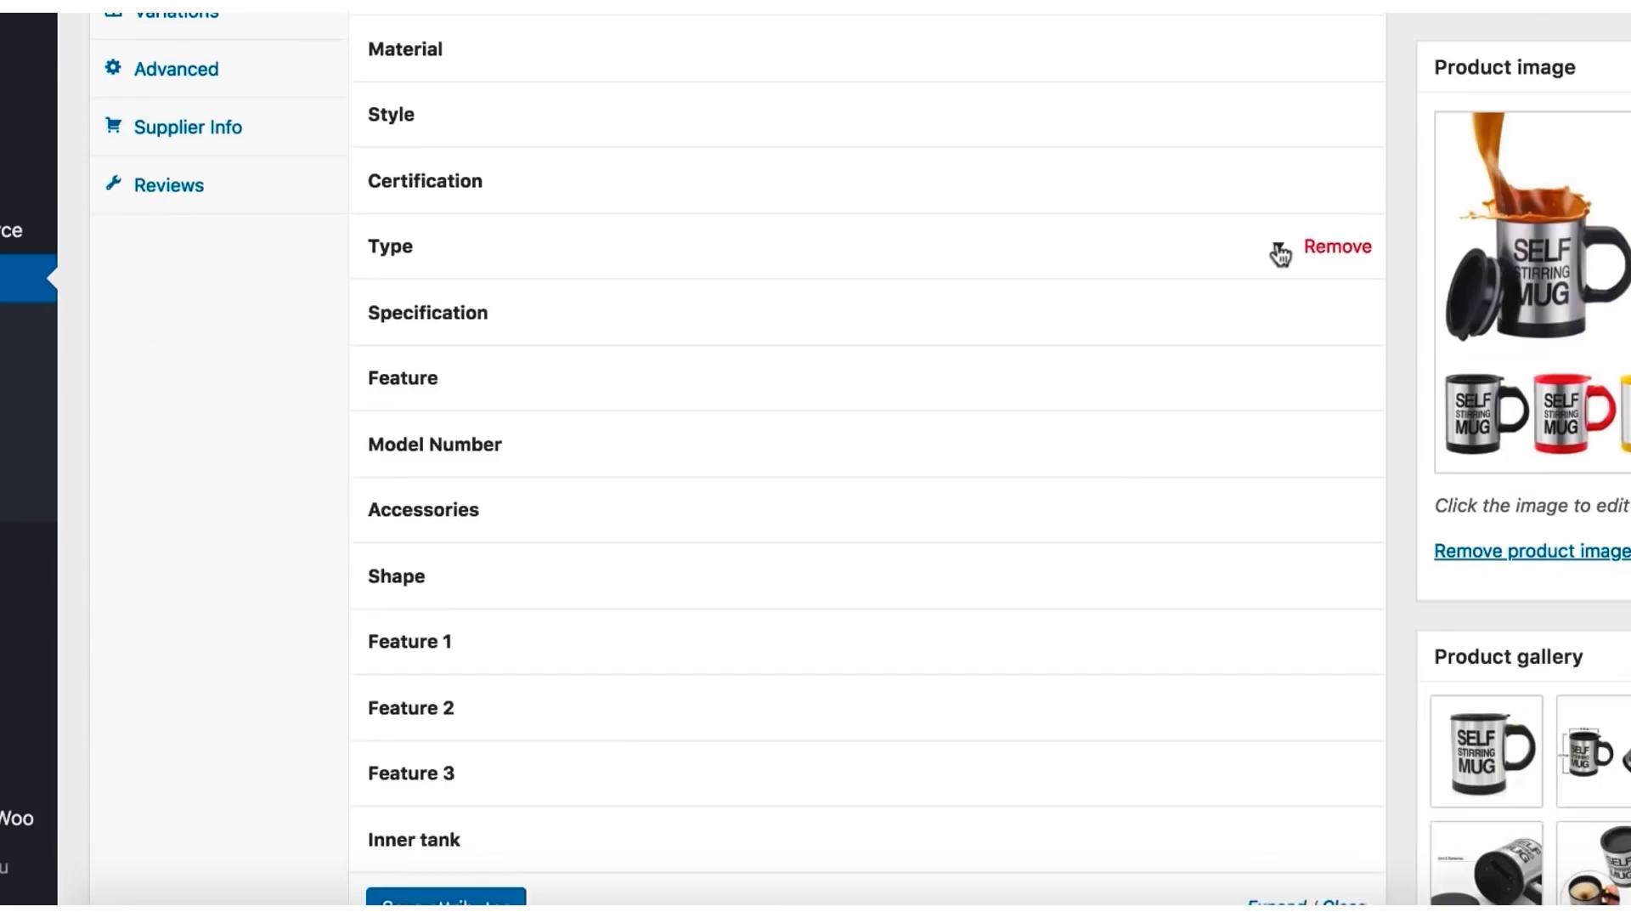
click(1280, 252)
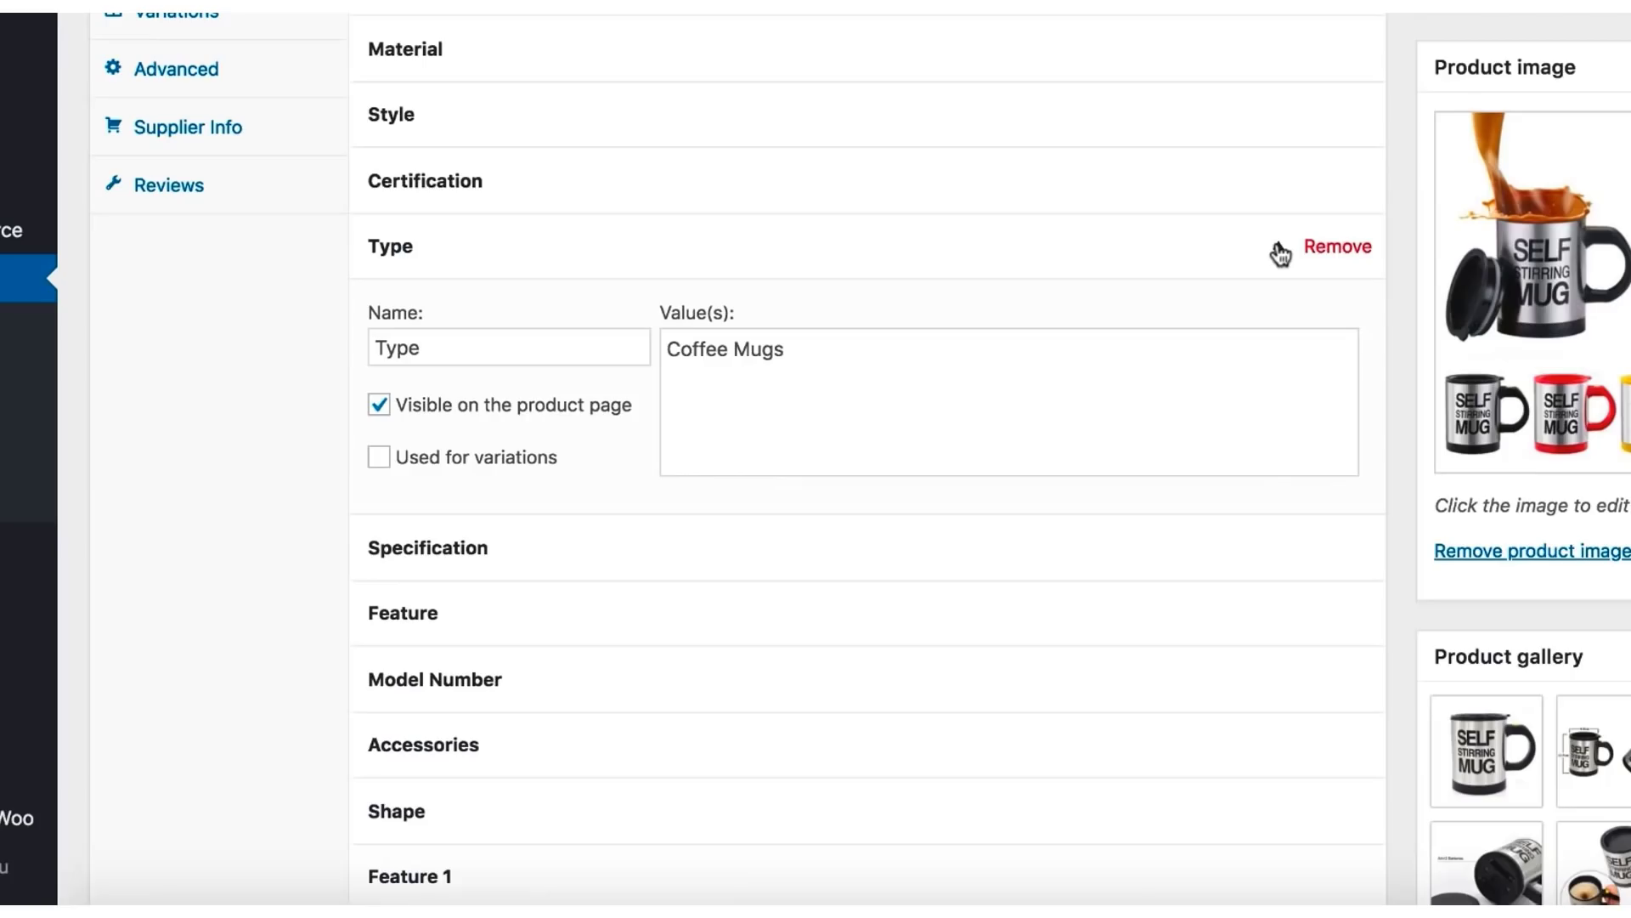
click(605, 410)
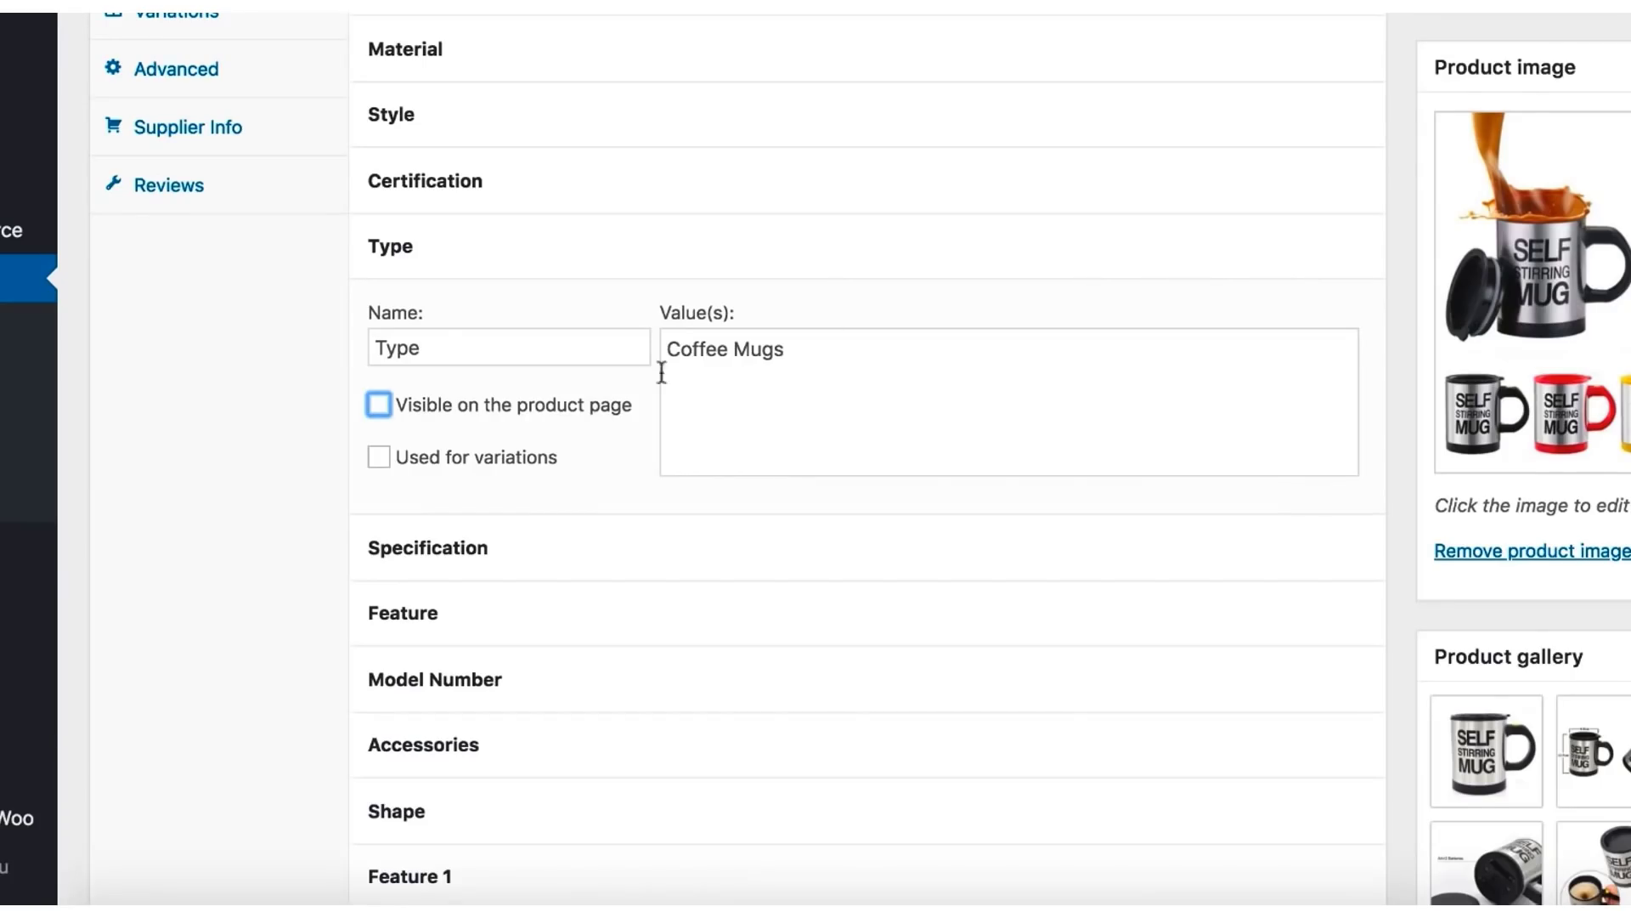
click(1286, 252)
click(1273, 319)
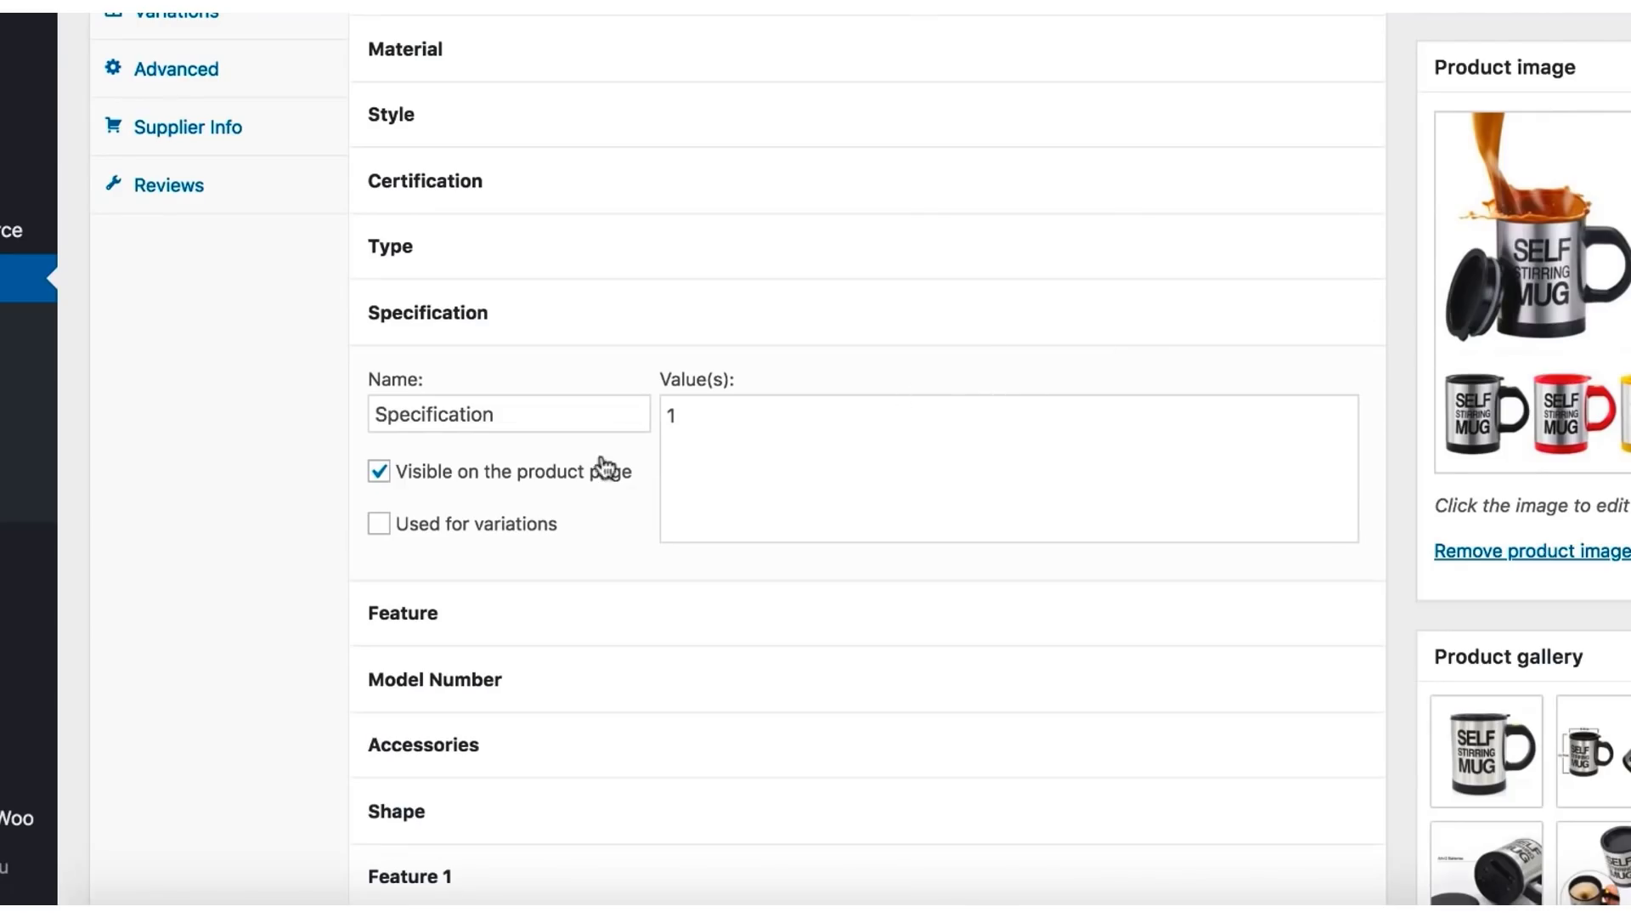
click(590, 472)
click(1271, 317)
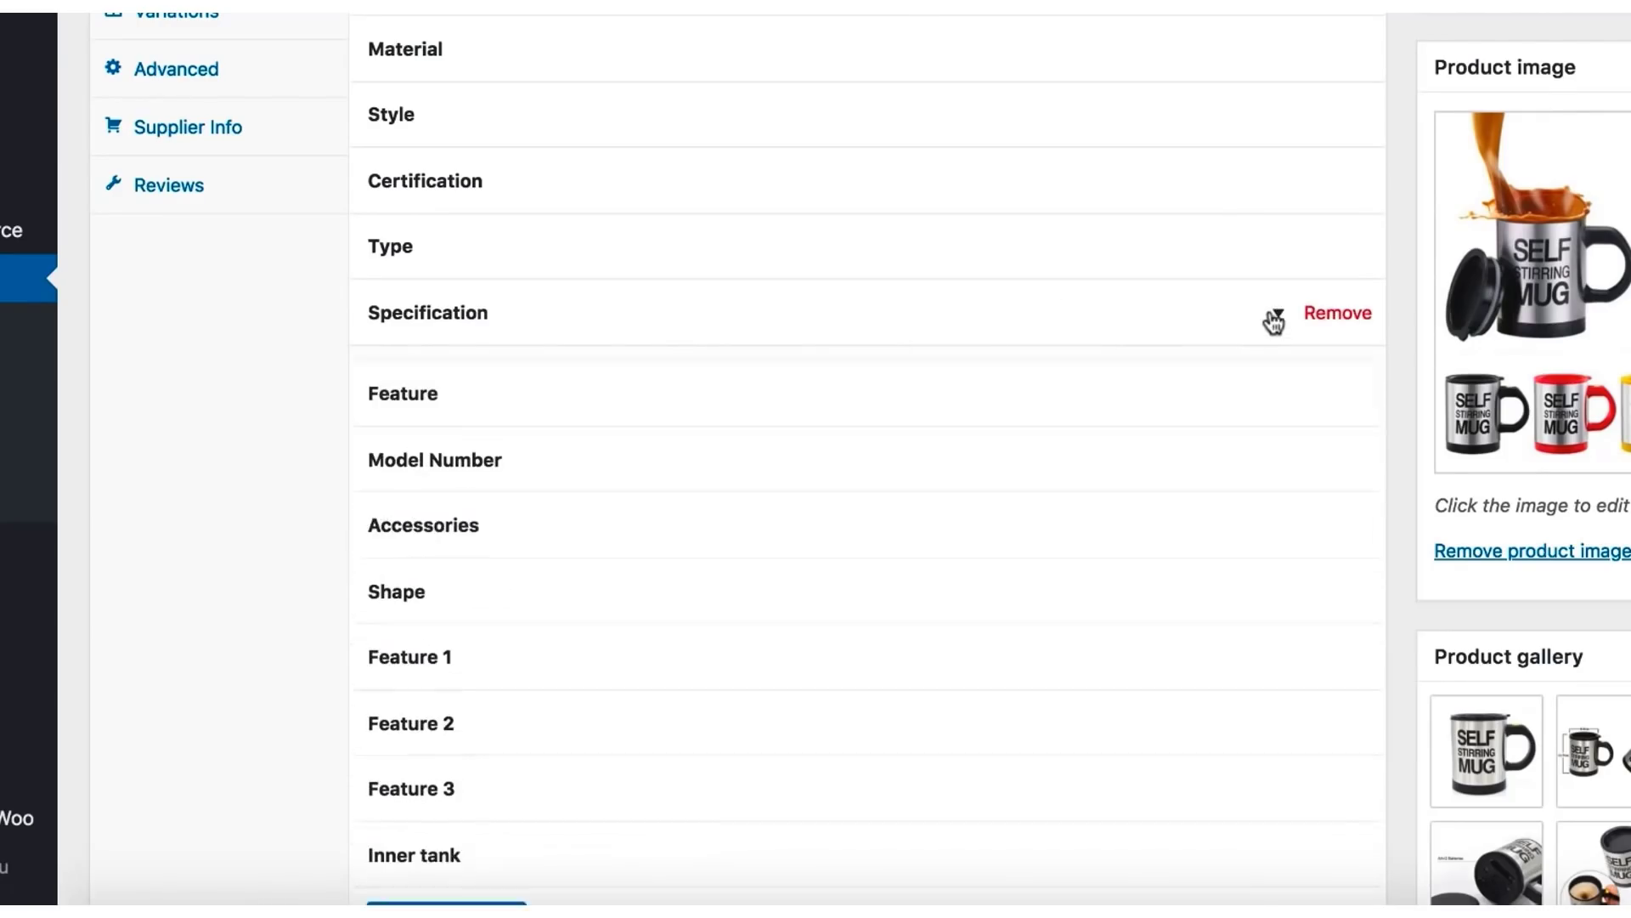
click(1274, 387)
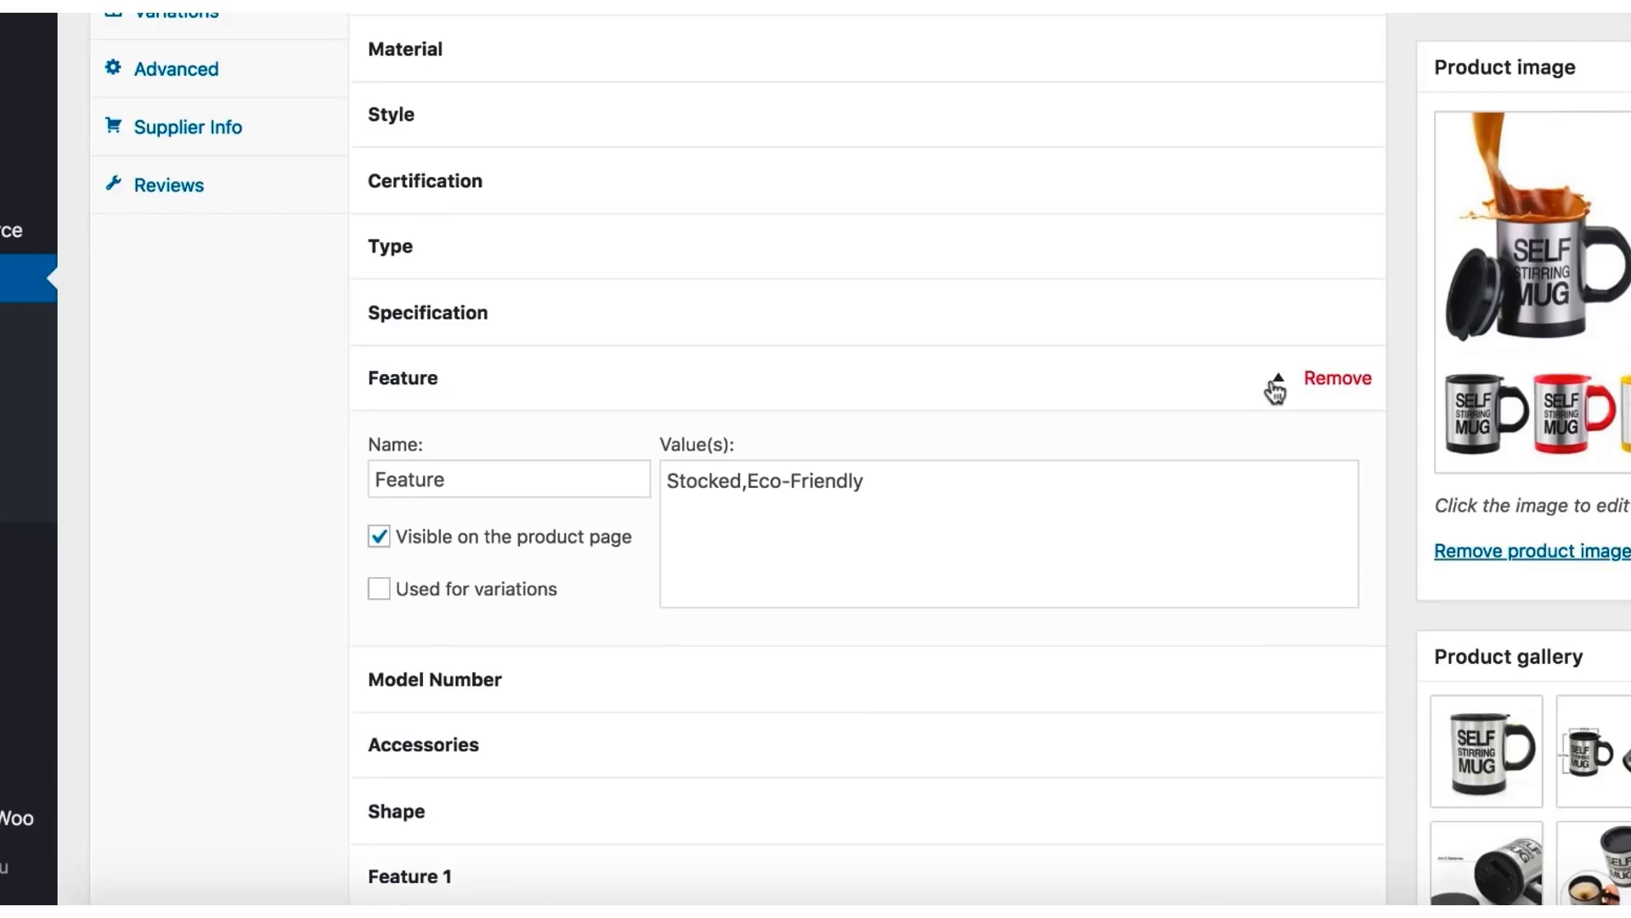
click(467, 542)
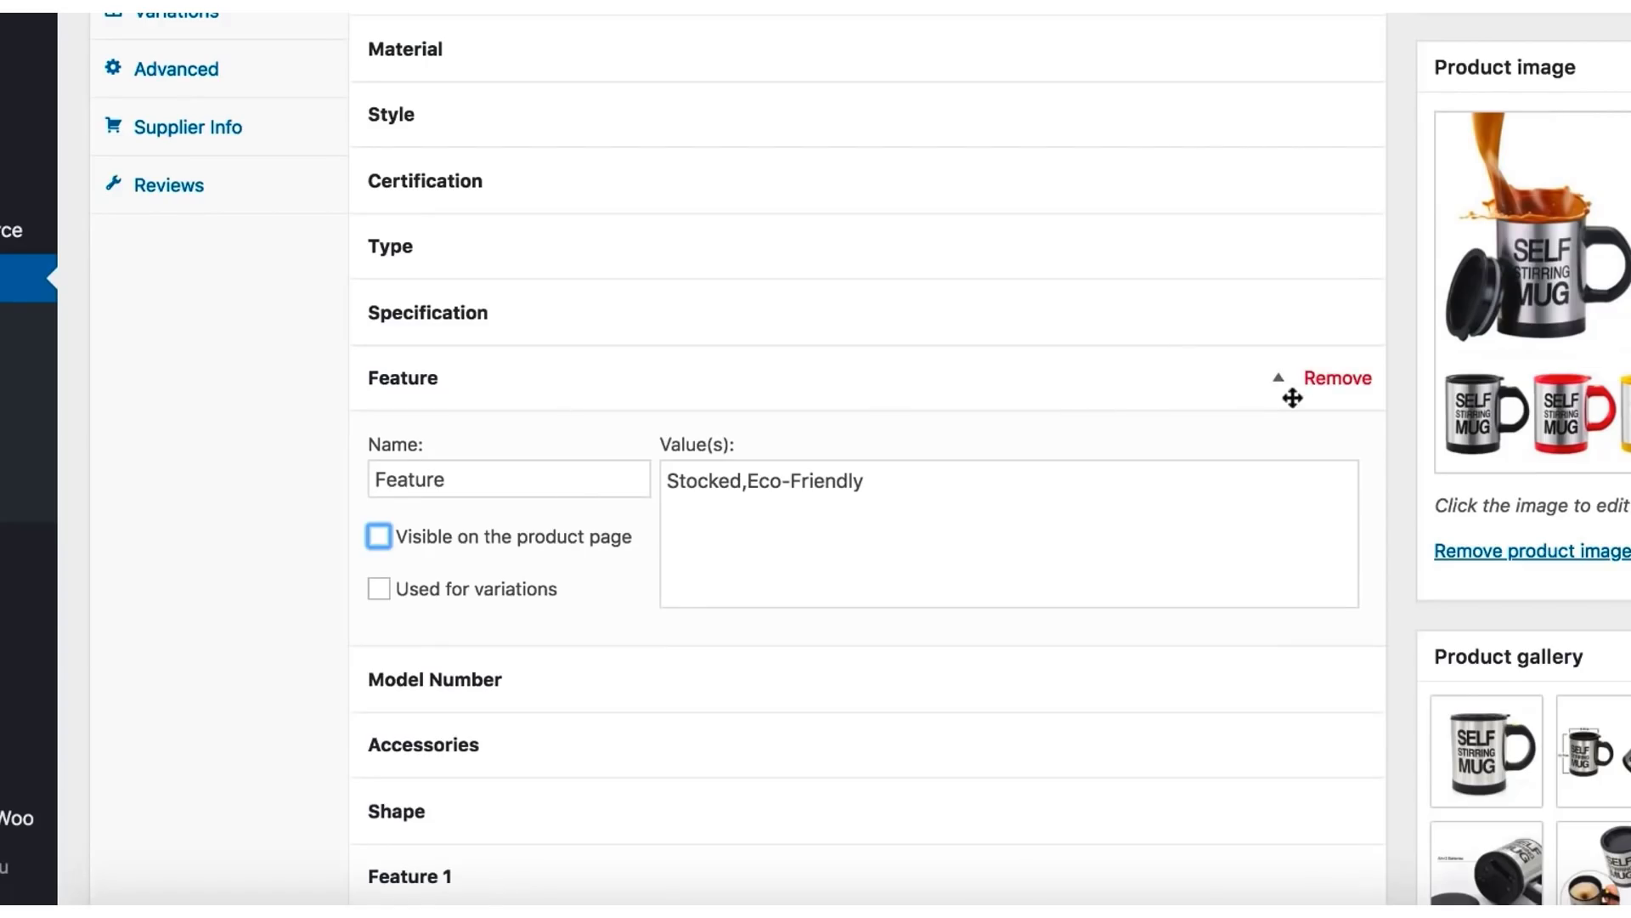
click(1283, 396)
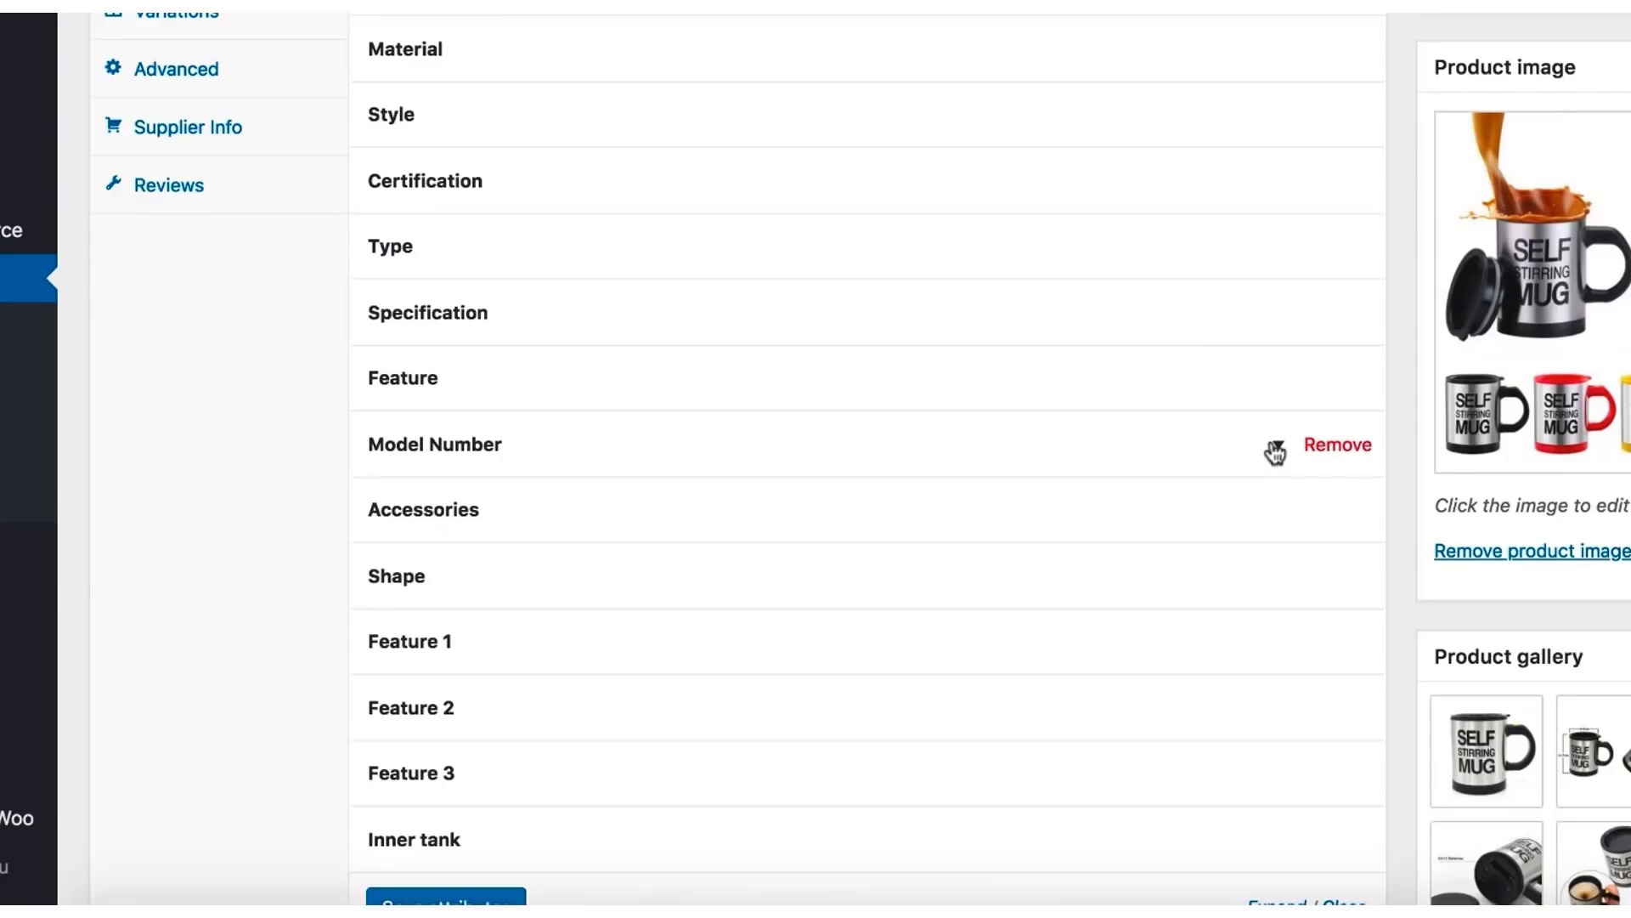
- Hide the Model Number, Accessories, Shape and Feature 1 attributes from the product page
click(1275, 451)
scroll(1270, 436, down, 4)
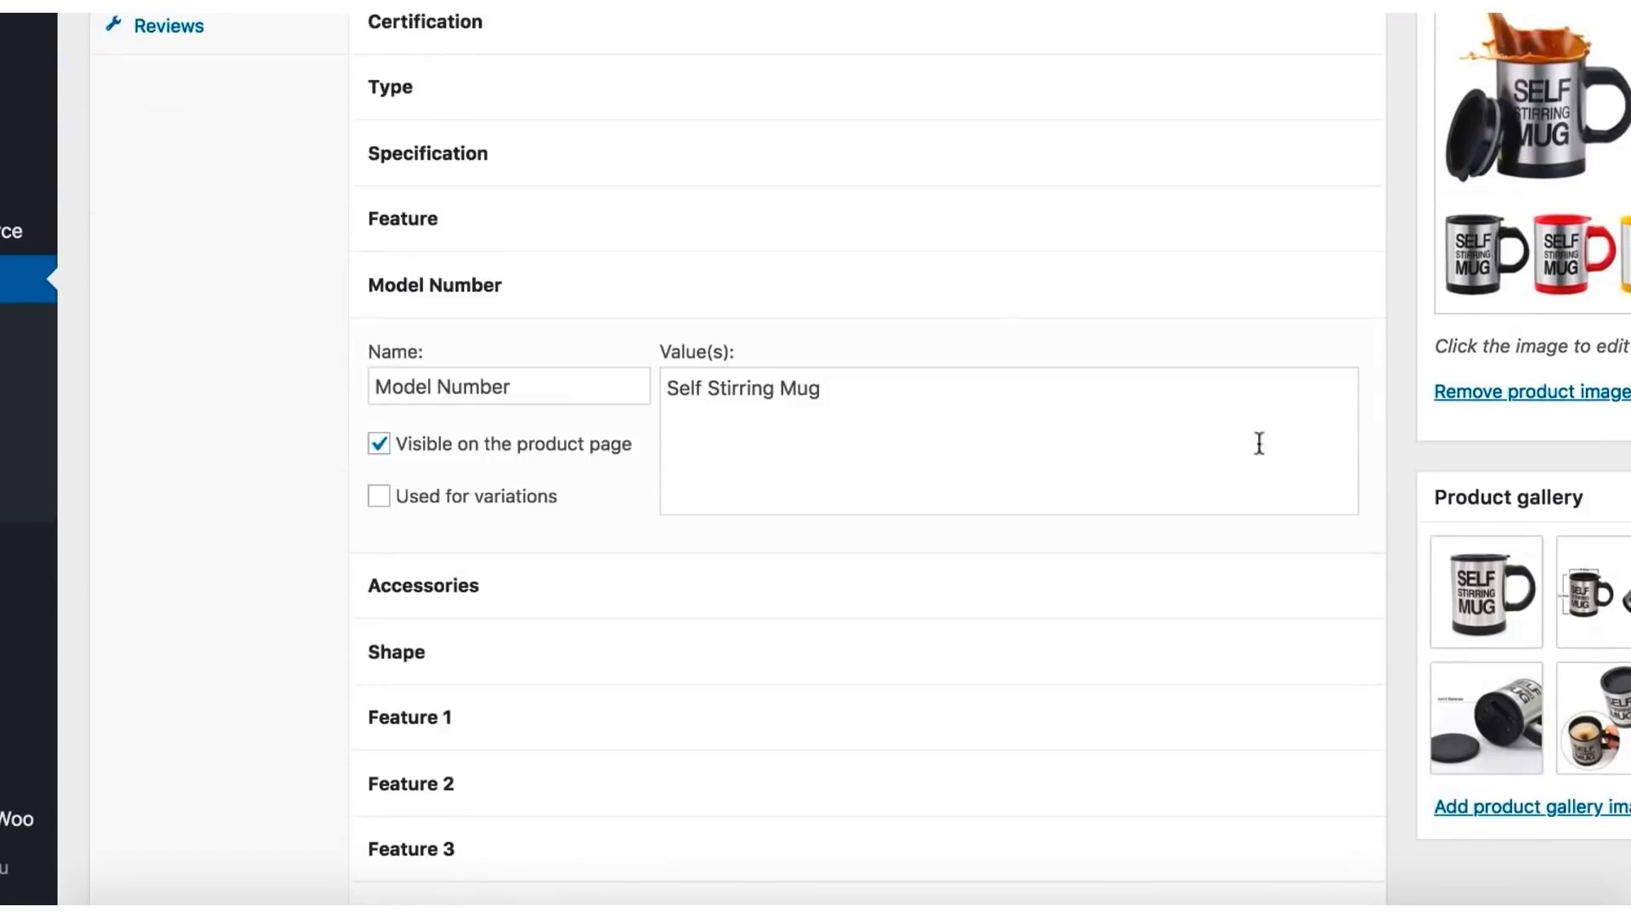
click(600, 446)
click(1276, 302)
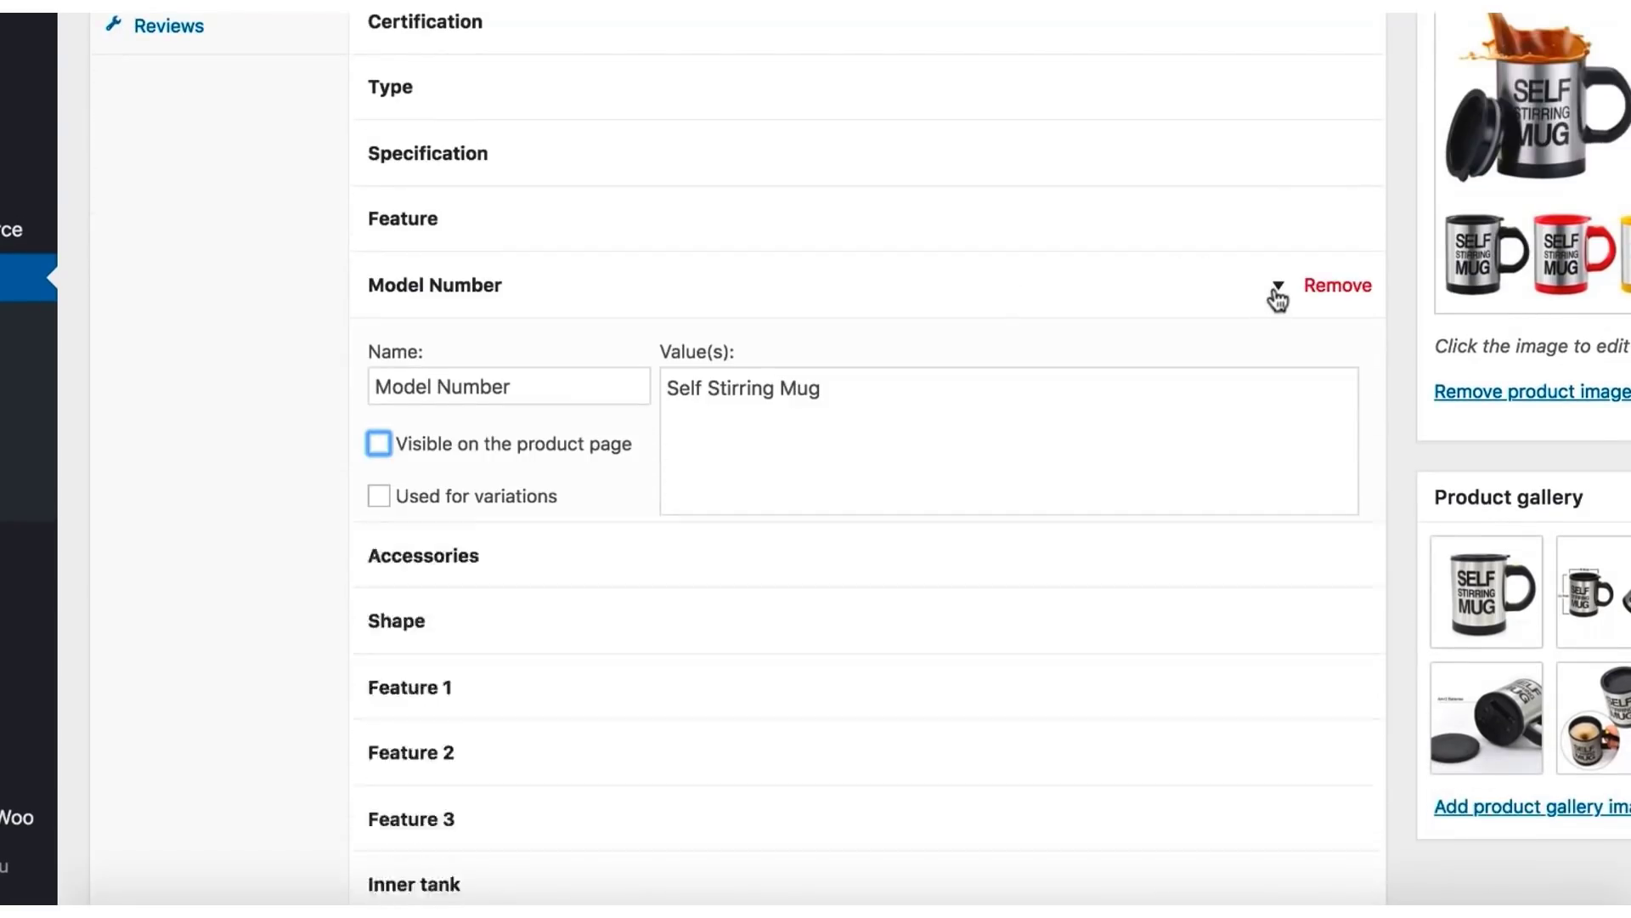
scroll(1276, 293, down, 1)
click(1281, 324)
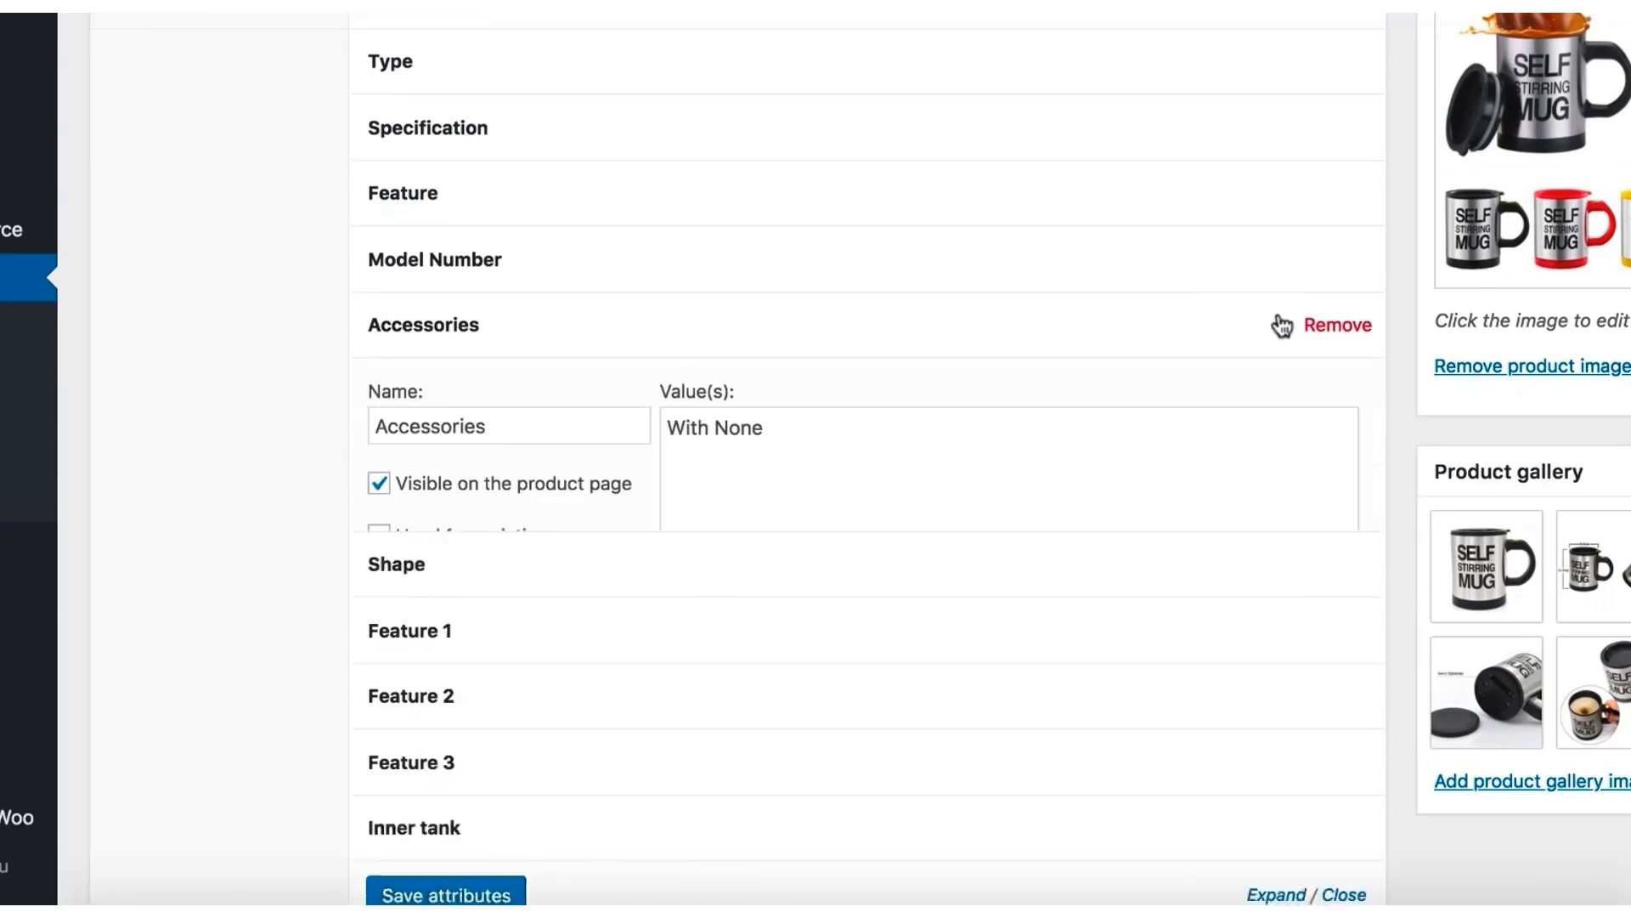
click(439, 497)
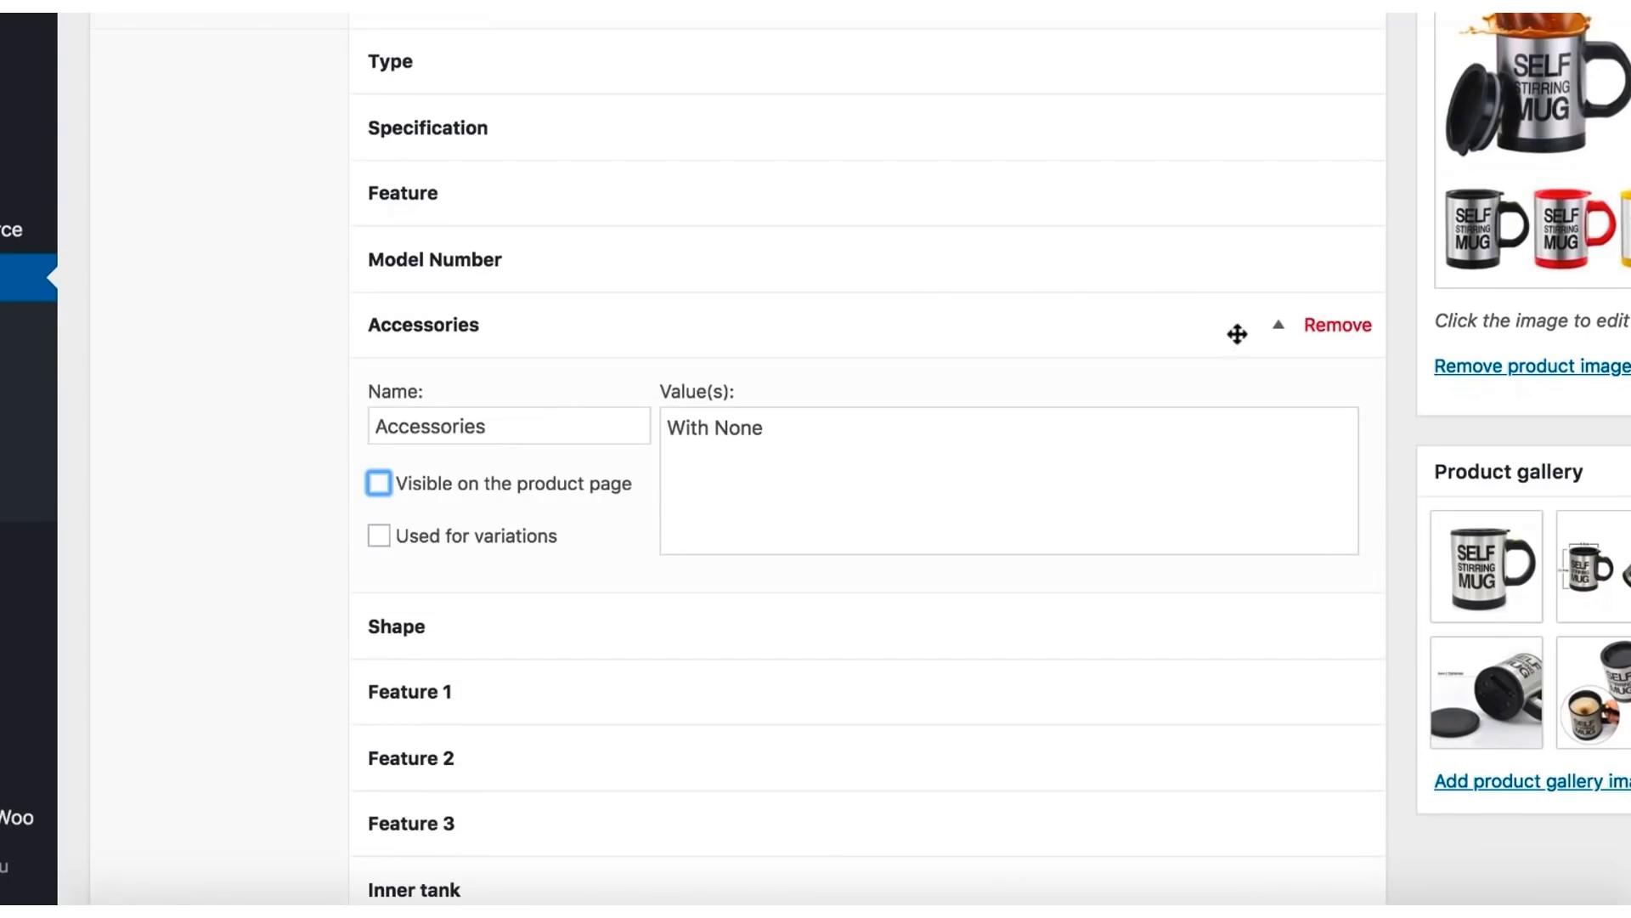
click(1278, 328)
scroll(1279, 340, down, 2)
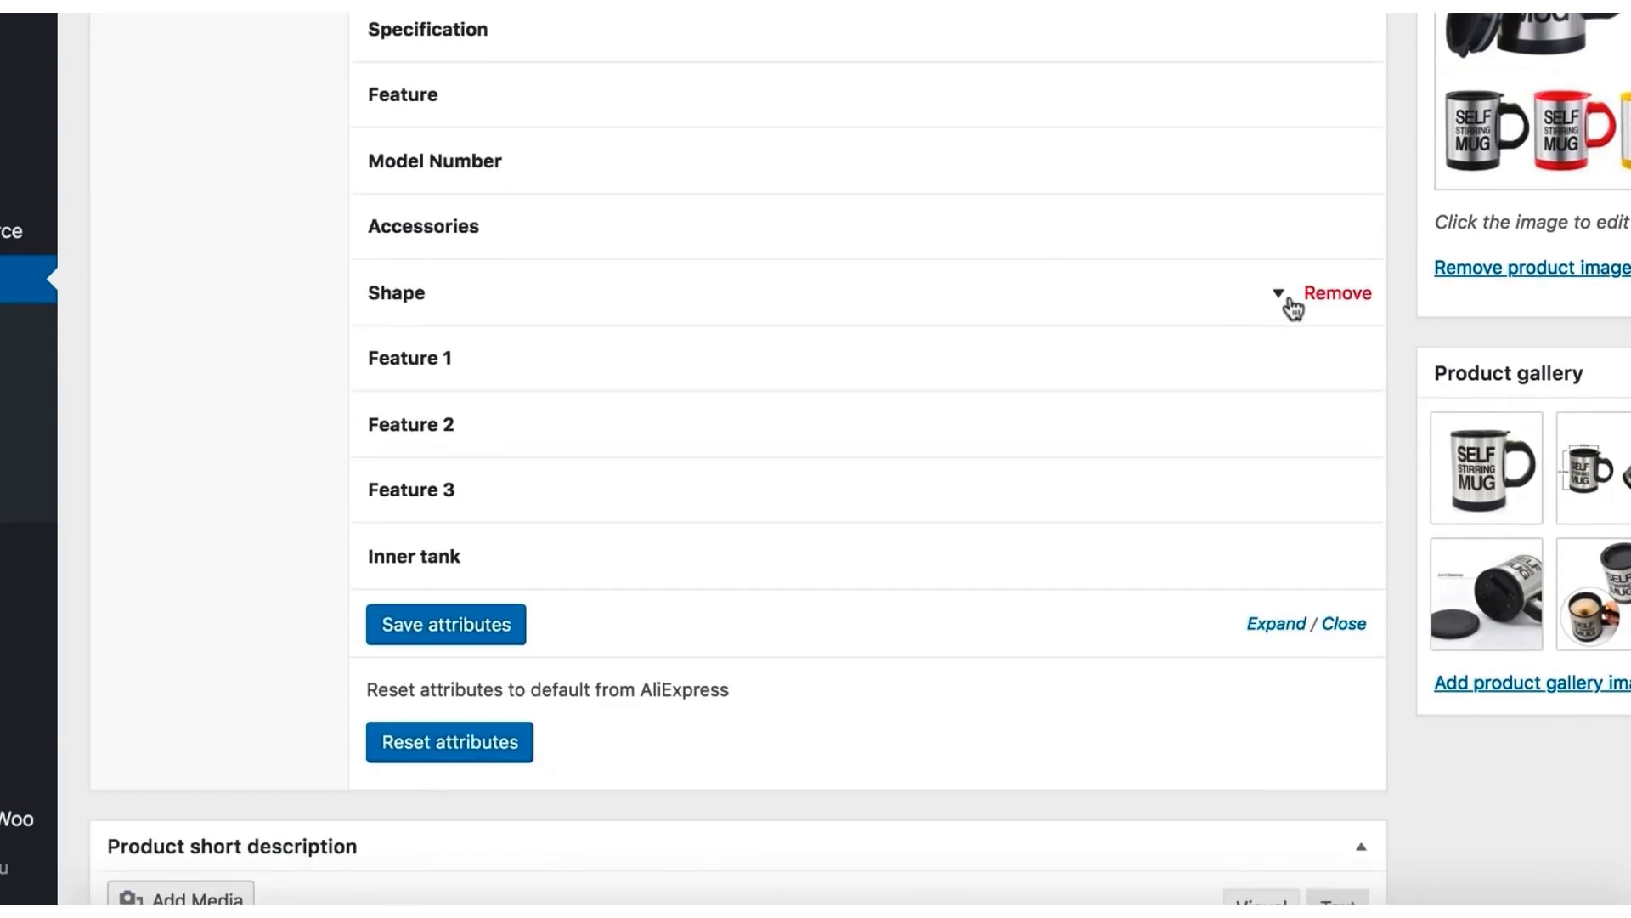
click(1281, 297)
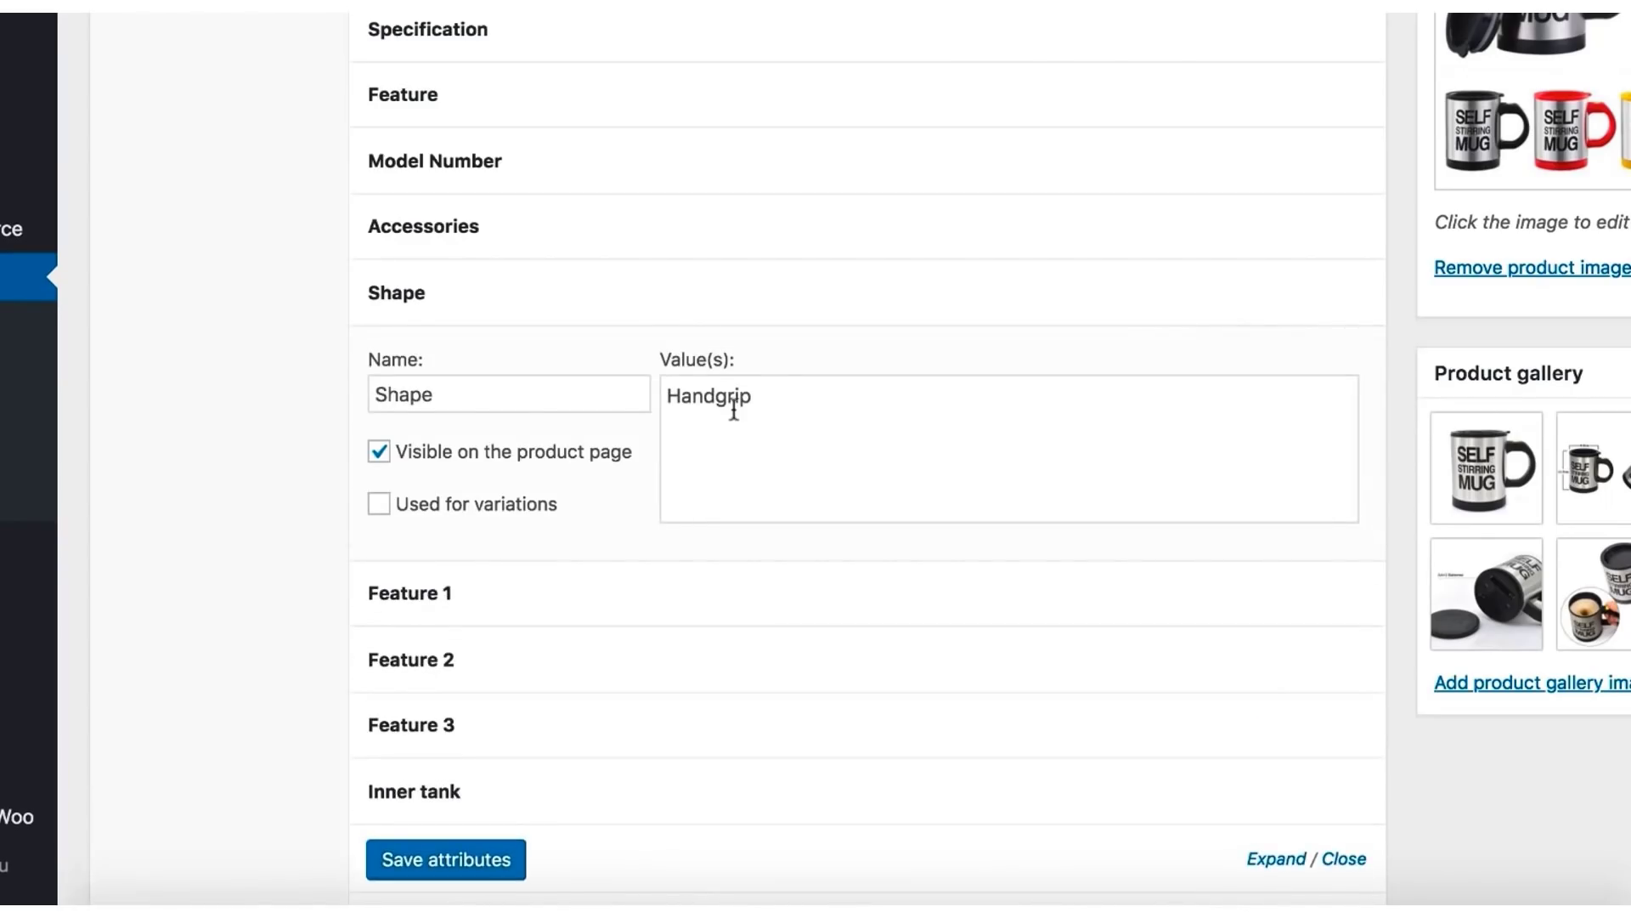
click(609, 465)
click(1266, 307)
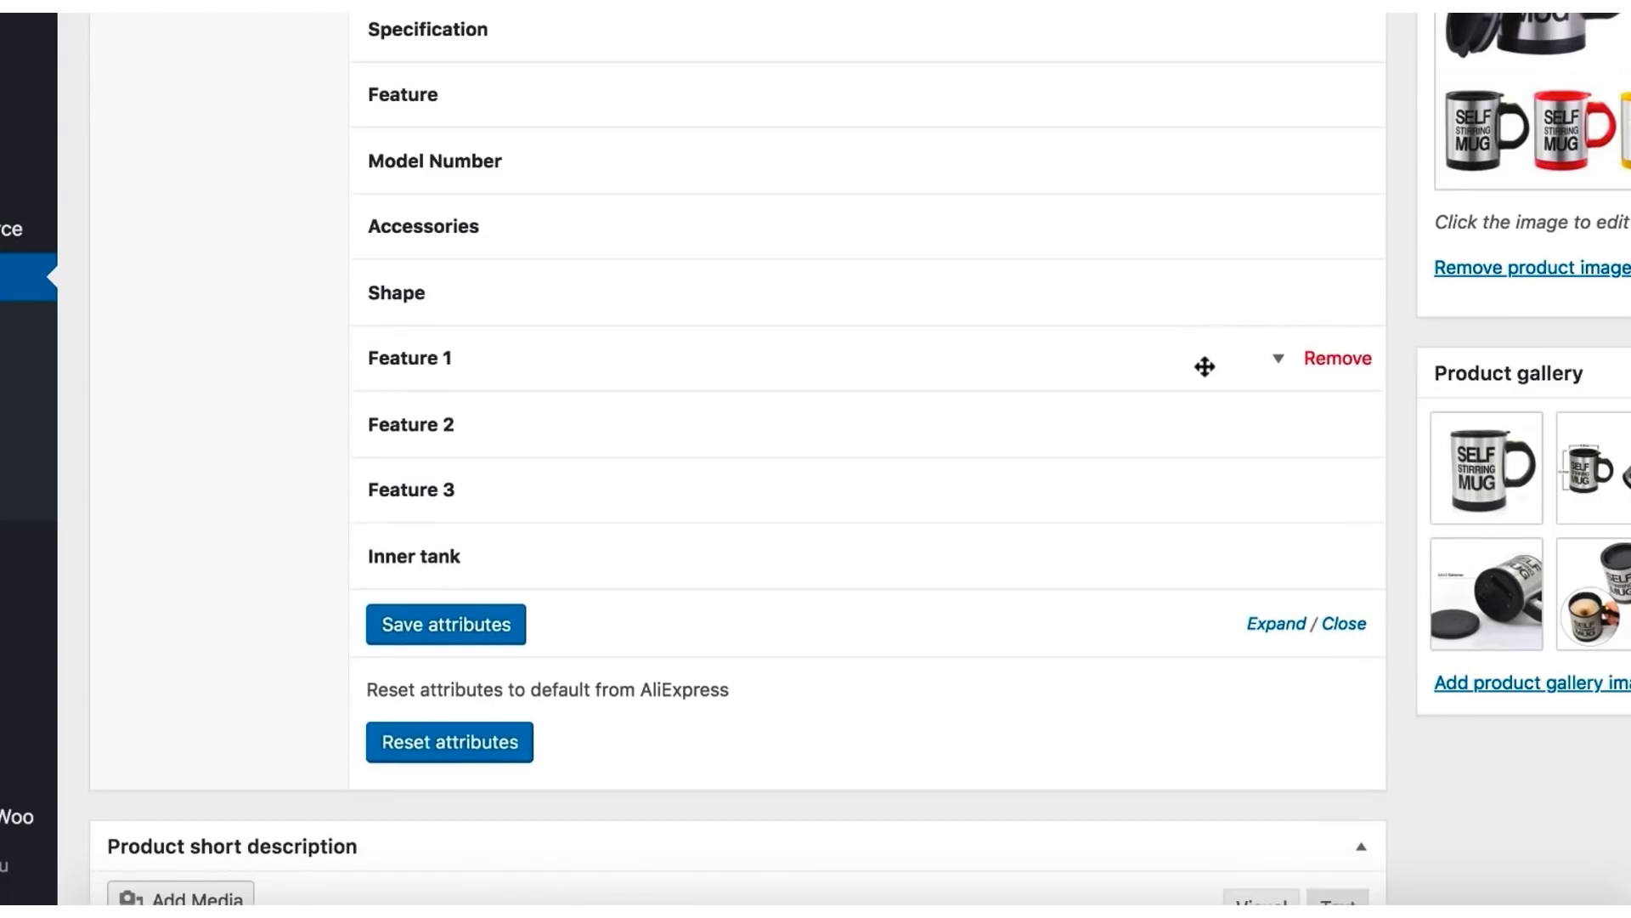
click(1272, 364)
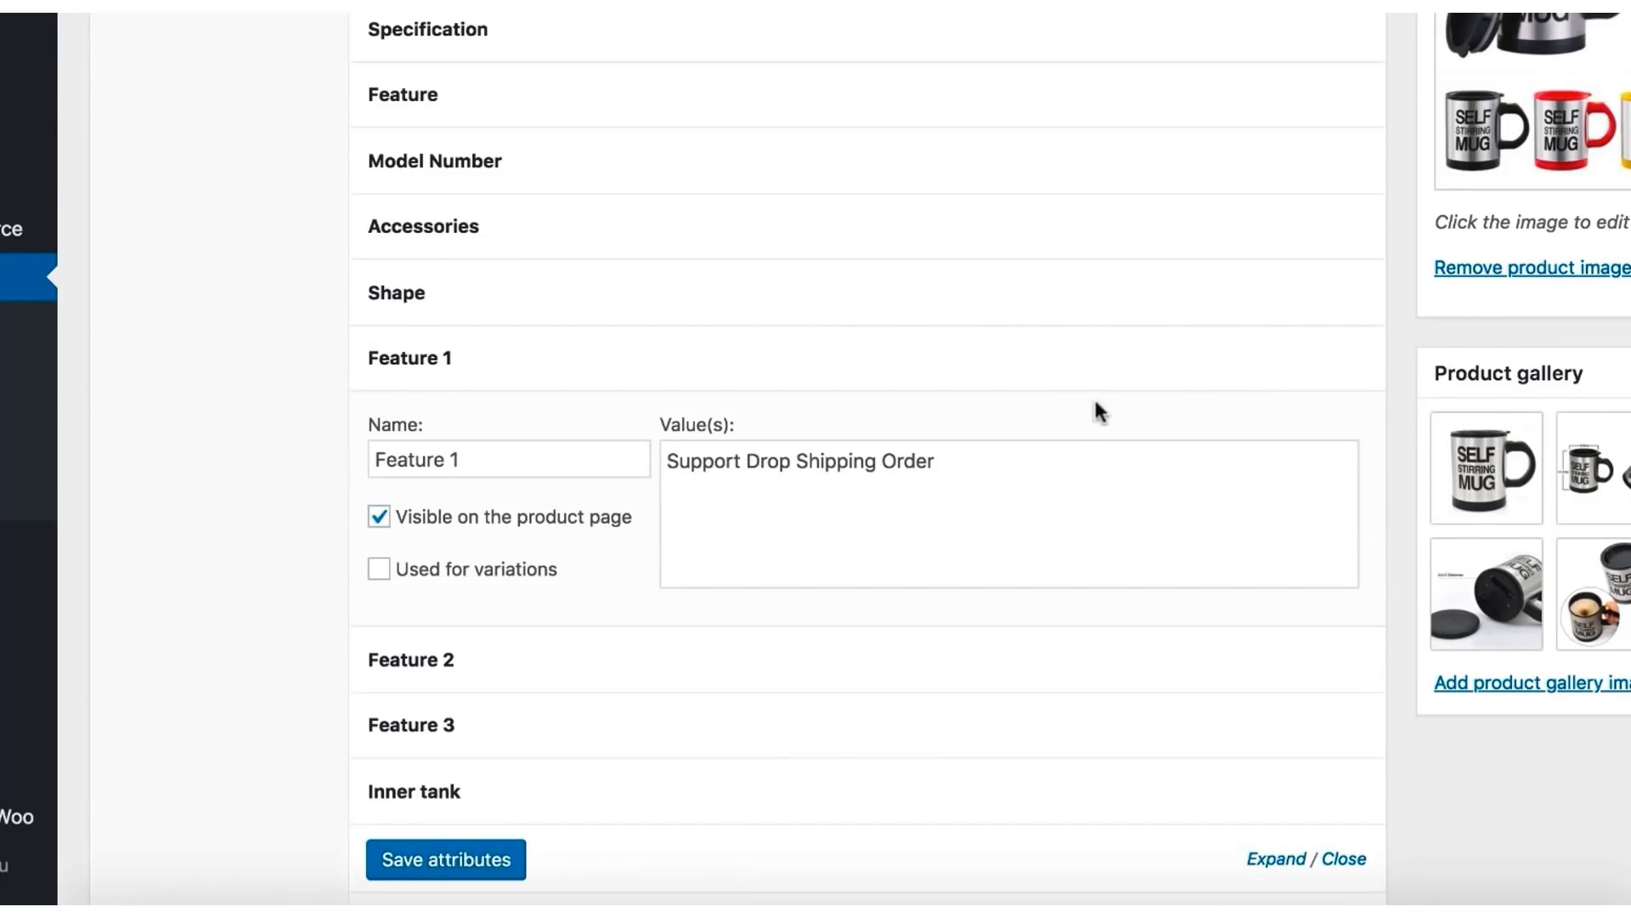
click(379, 515)
click(1292, 371)
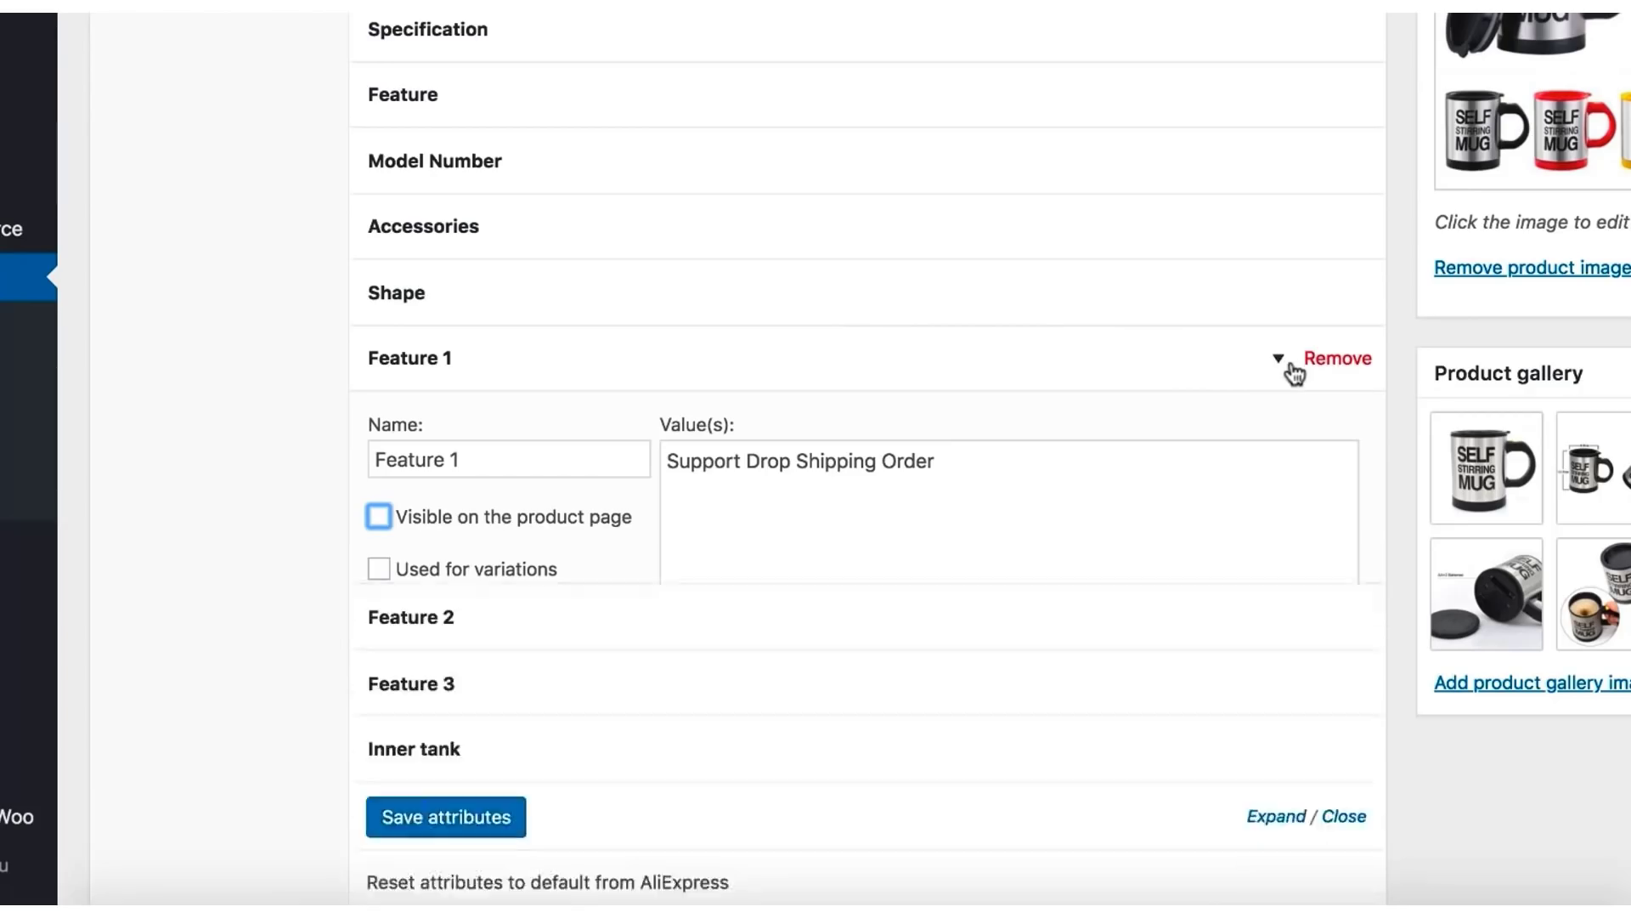
- Rename the Feature 2 attribute to Design
click(1282, 439)
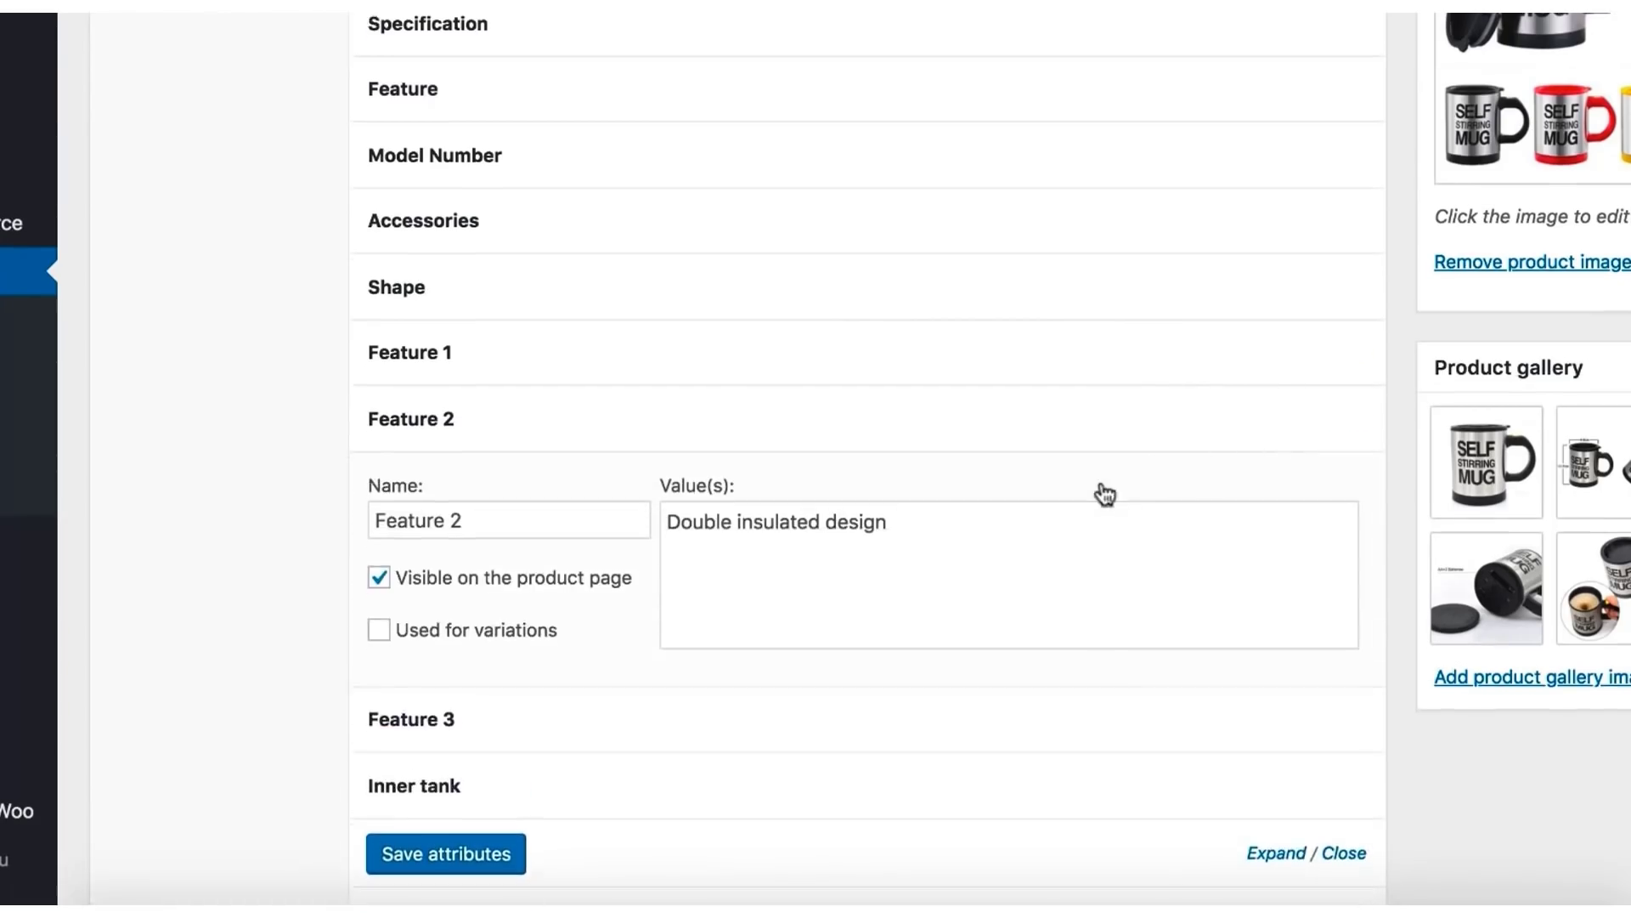
scroll(1105, 495, down, 2)
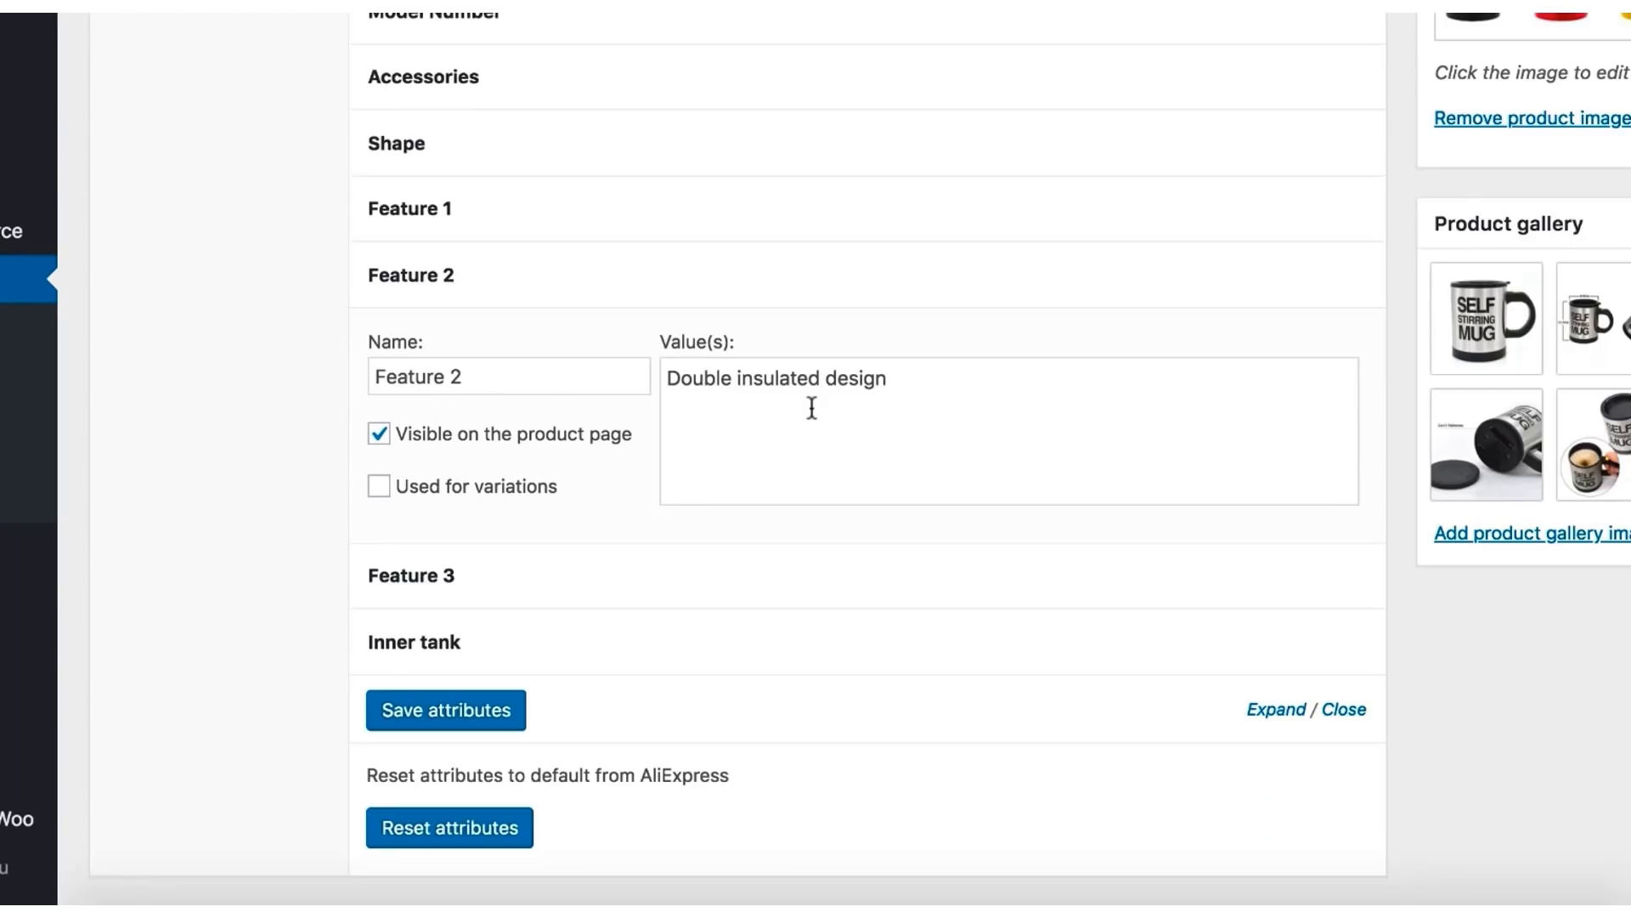
drag(467, 380, 357, 390)
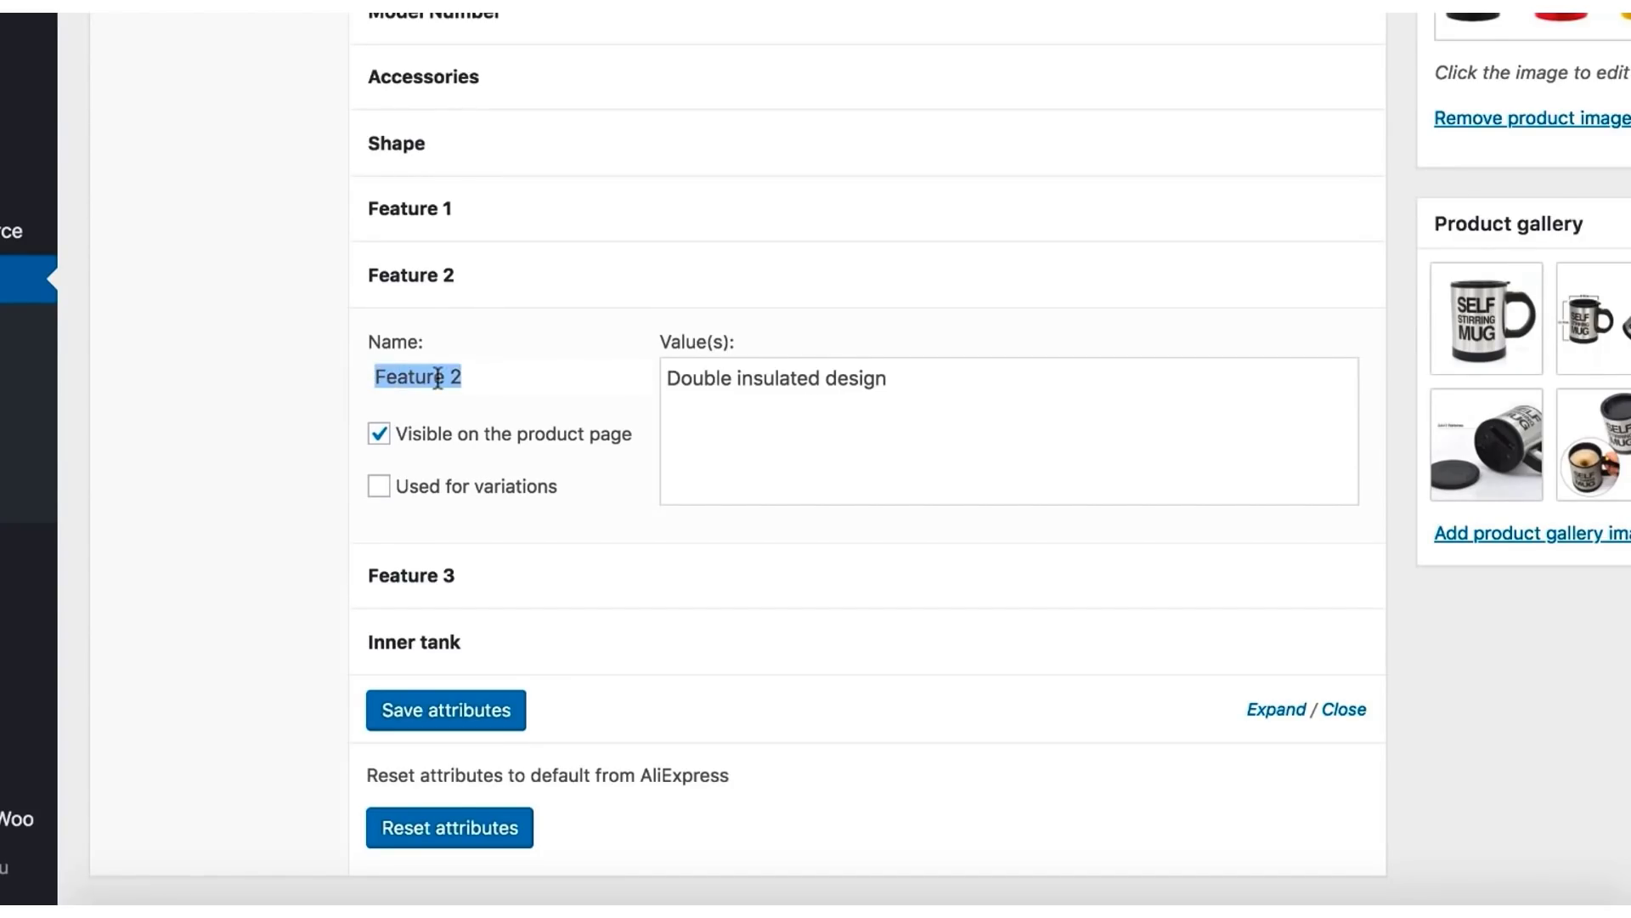
text(Design)
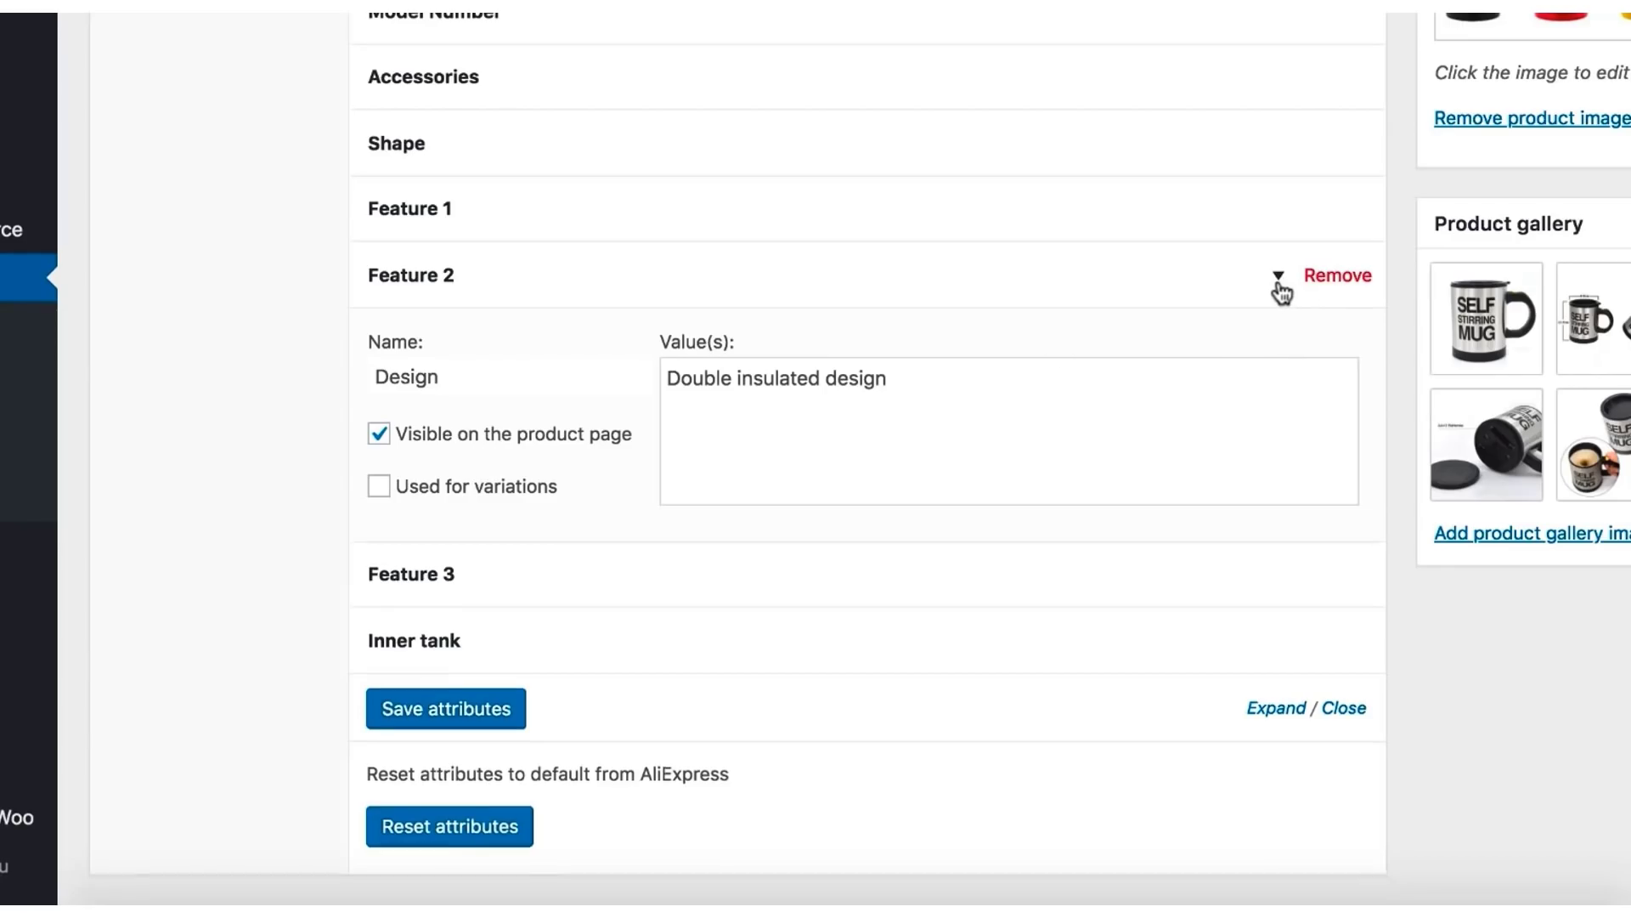
click(1281, 291)
- Hide the Feature 3 and Inner tank attributes, then save the attributes
click(1279, 350)
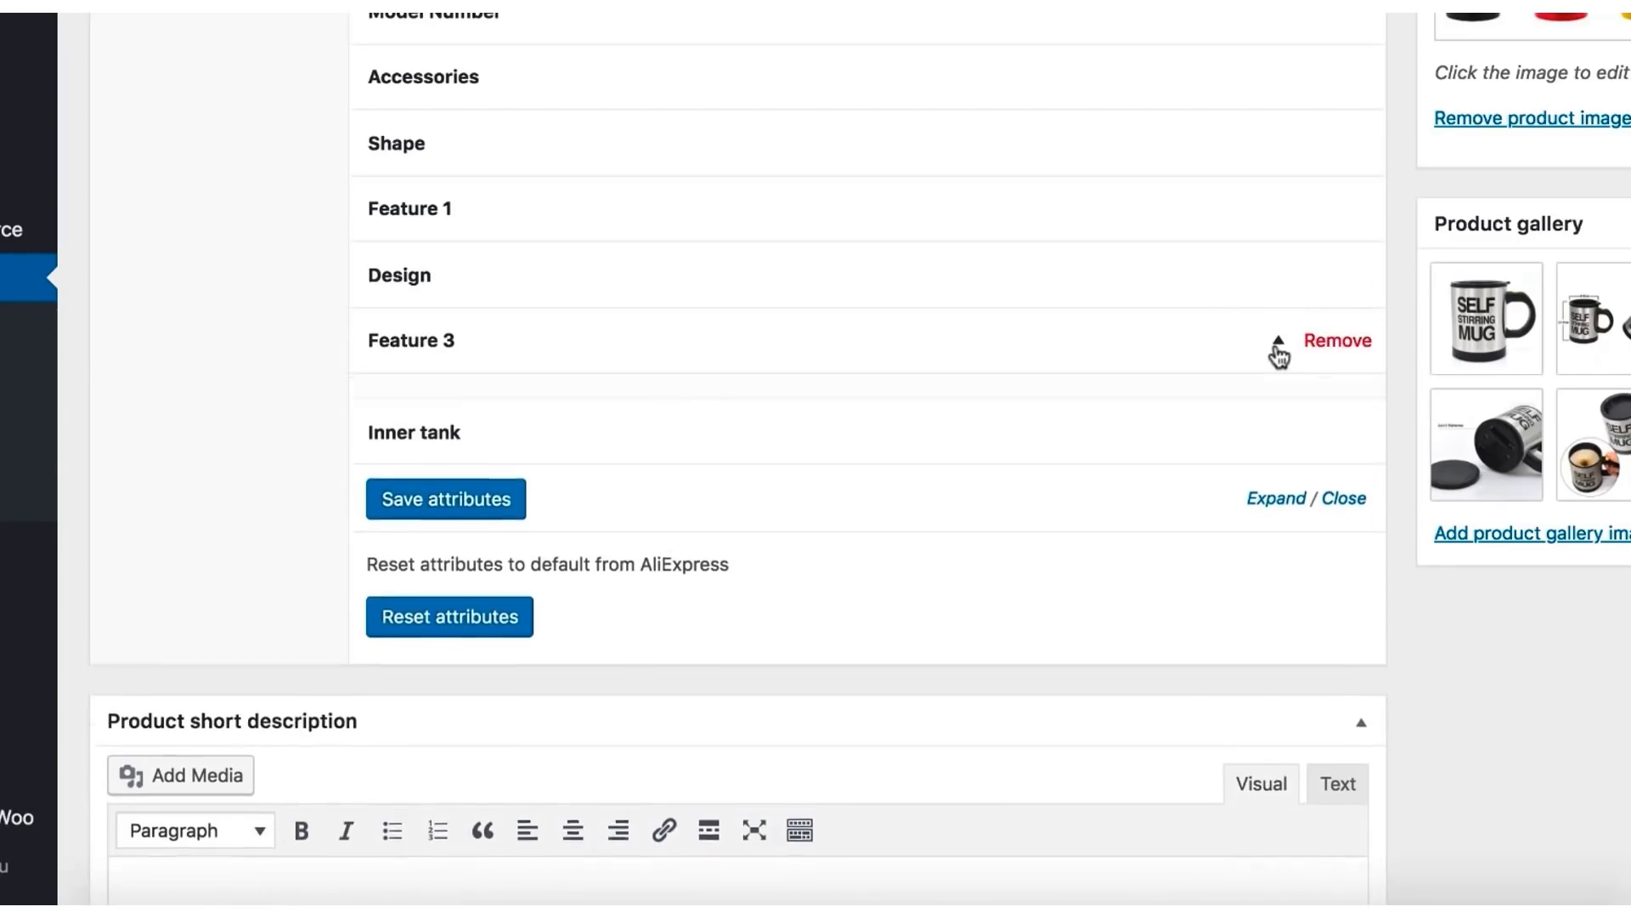
click(563, 503)
click(1282, 348)
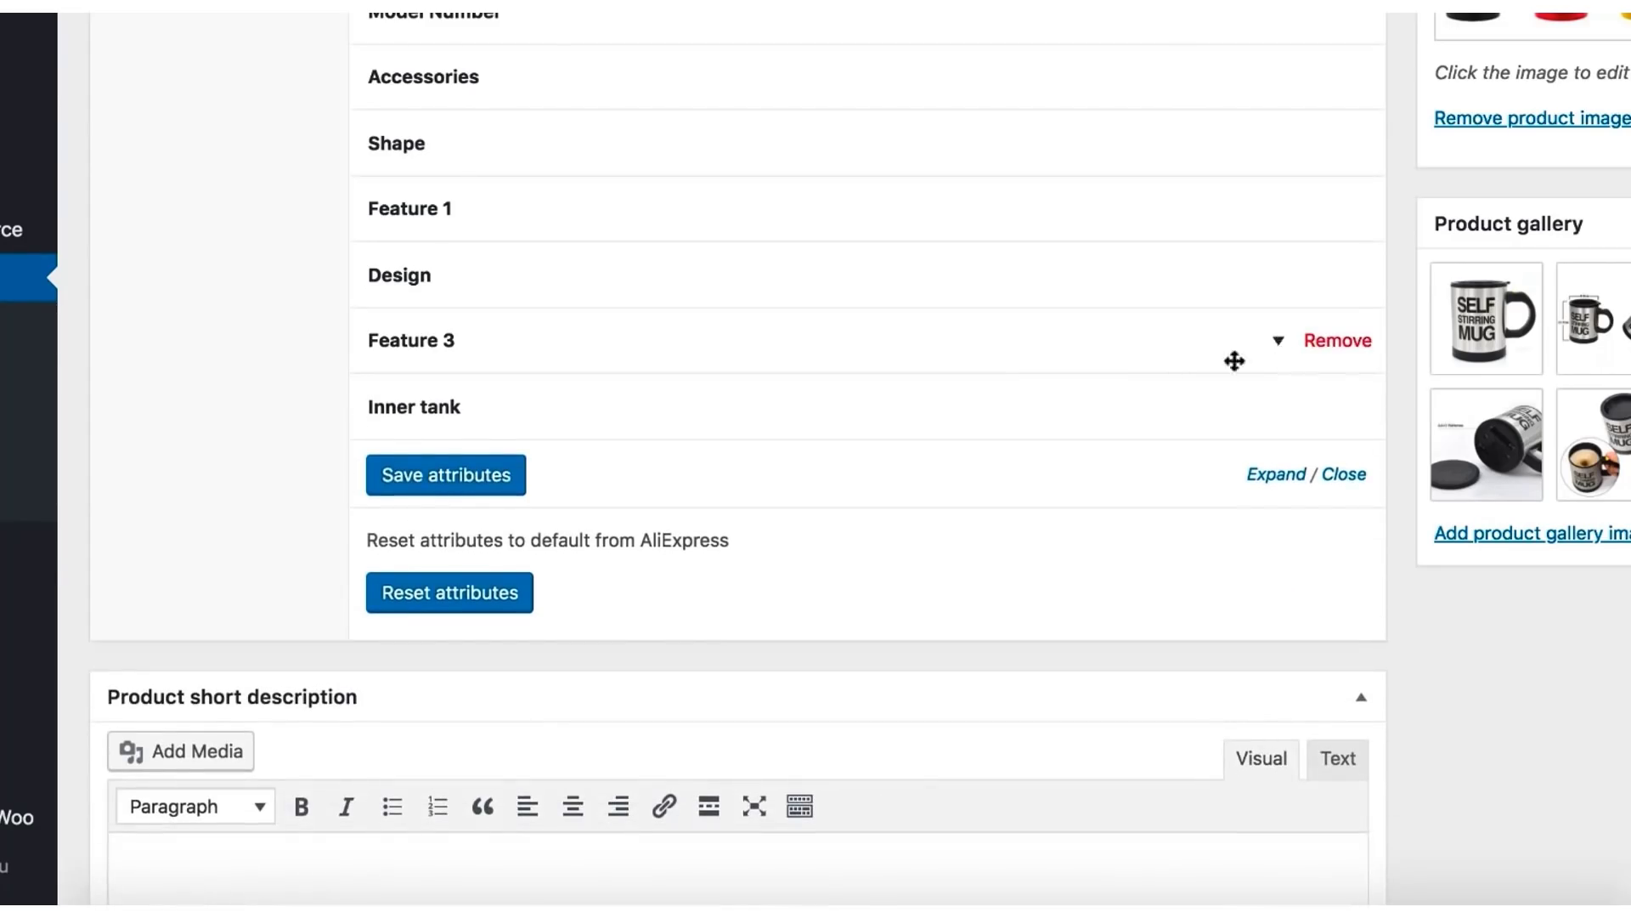
click(1283, 416)
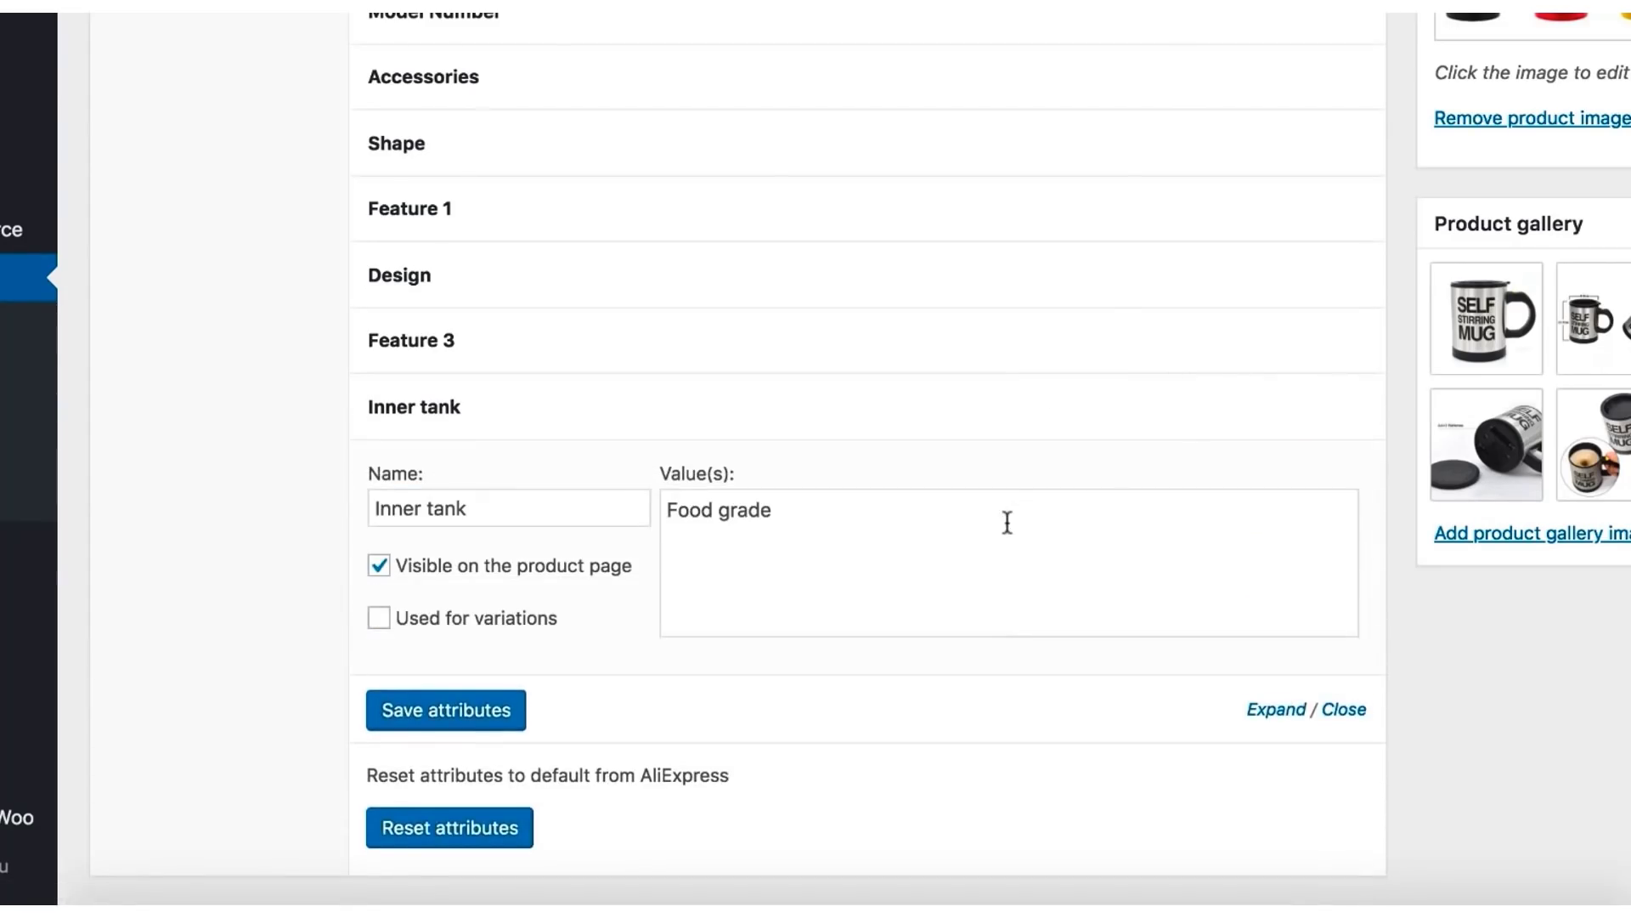
click(571, 565)
click(1271, 414)
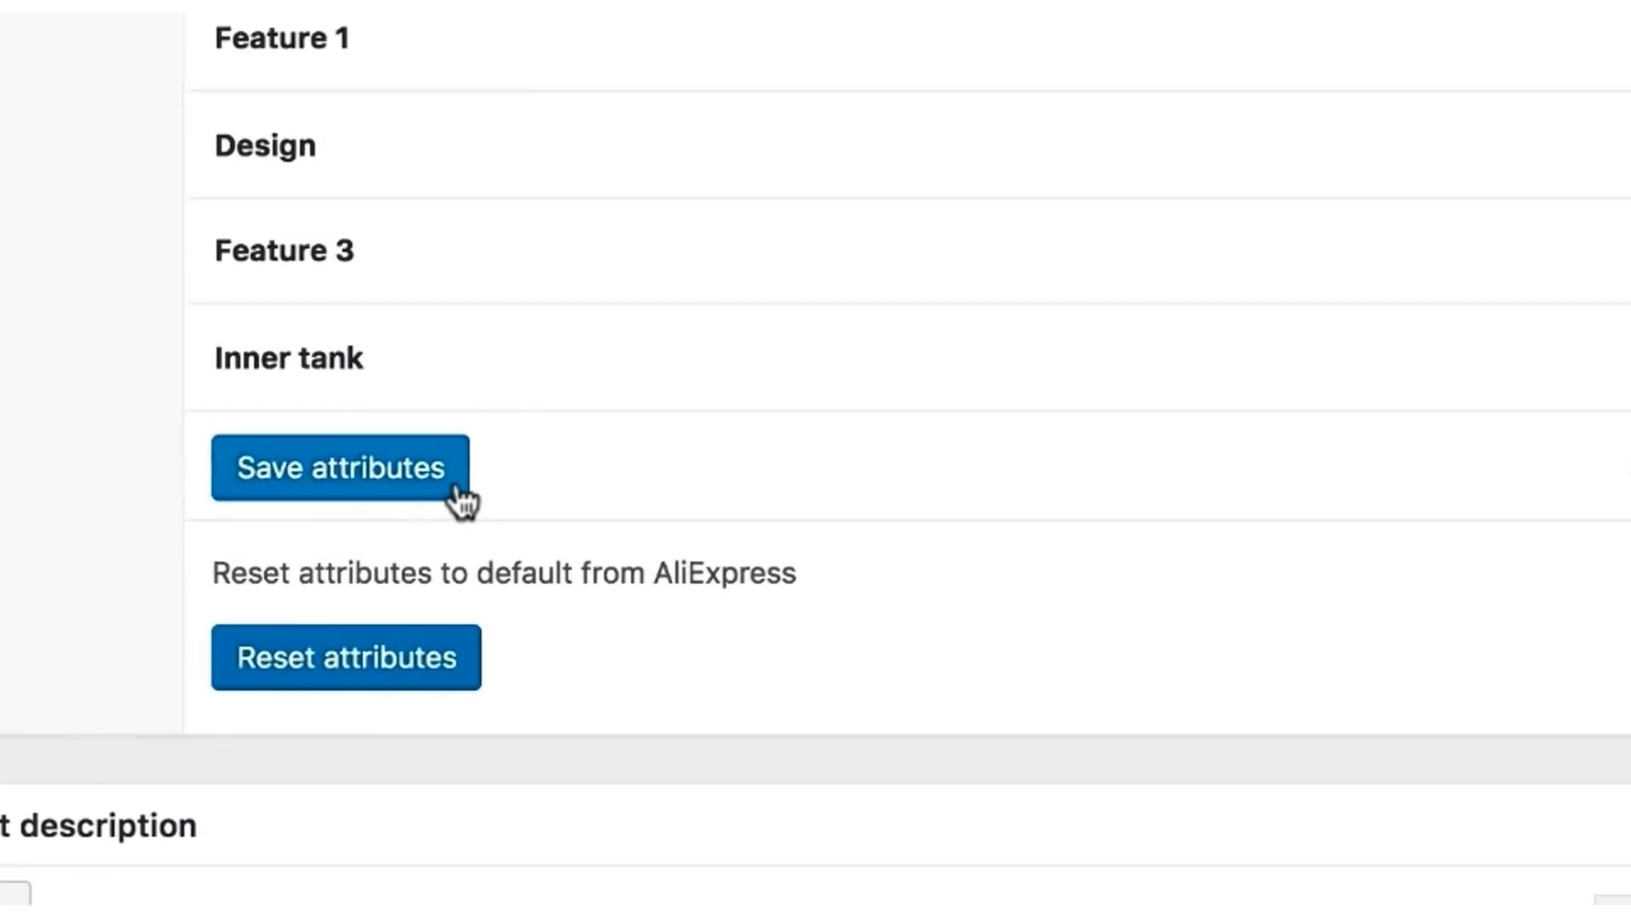
click(548, 553)
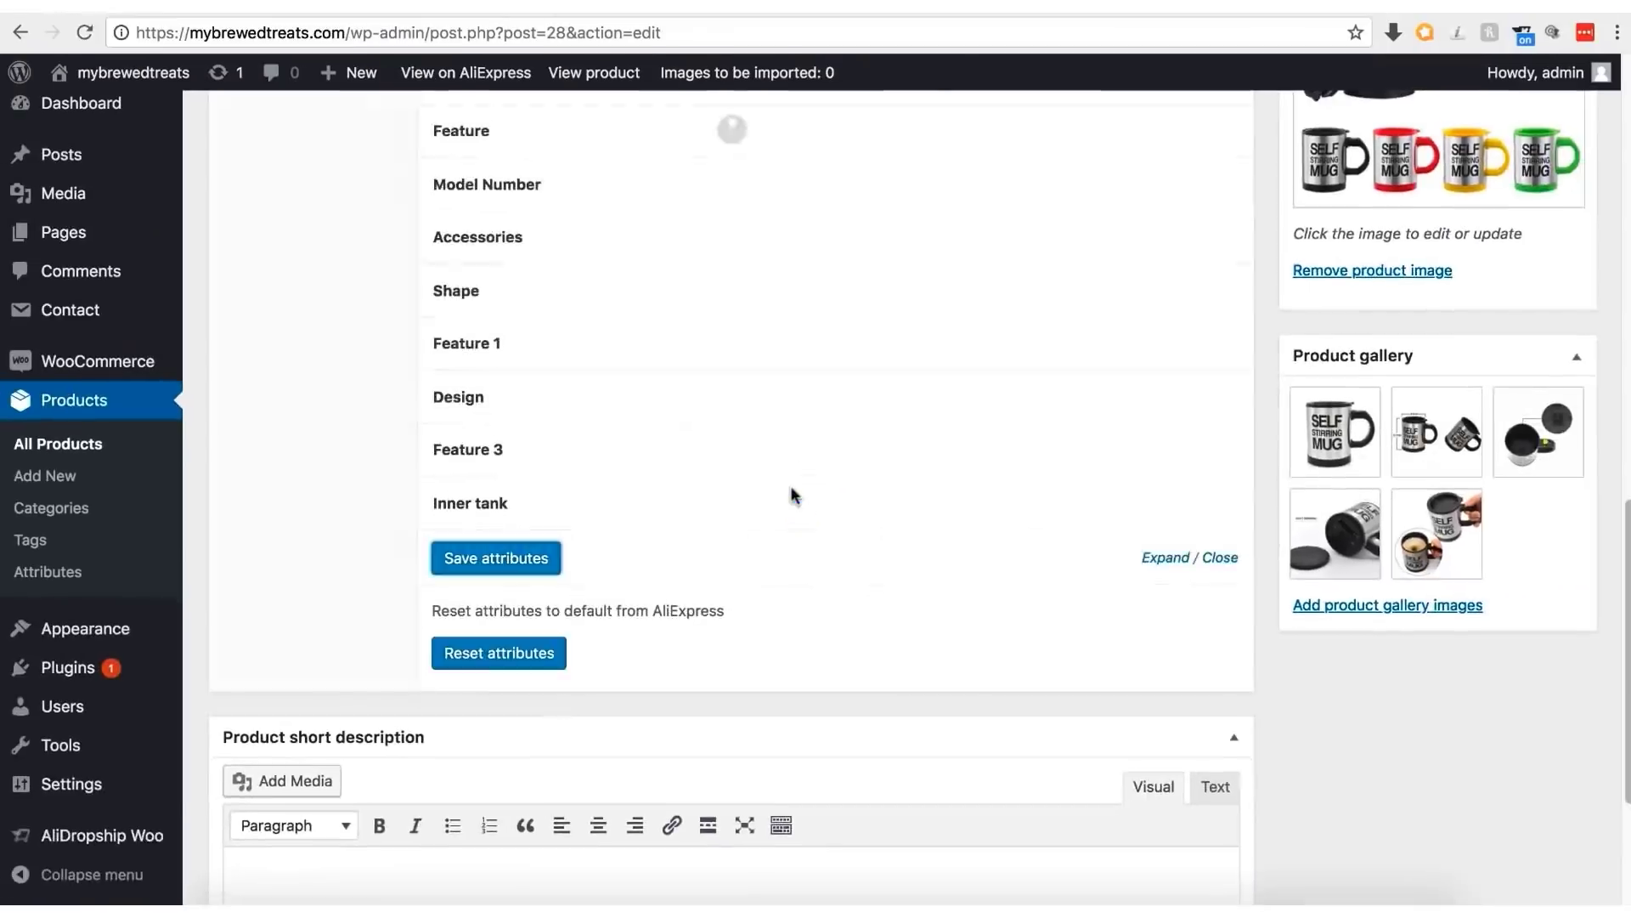
scroll(793, 489, up, 3)
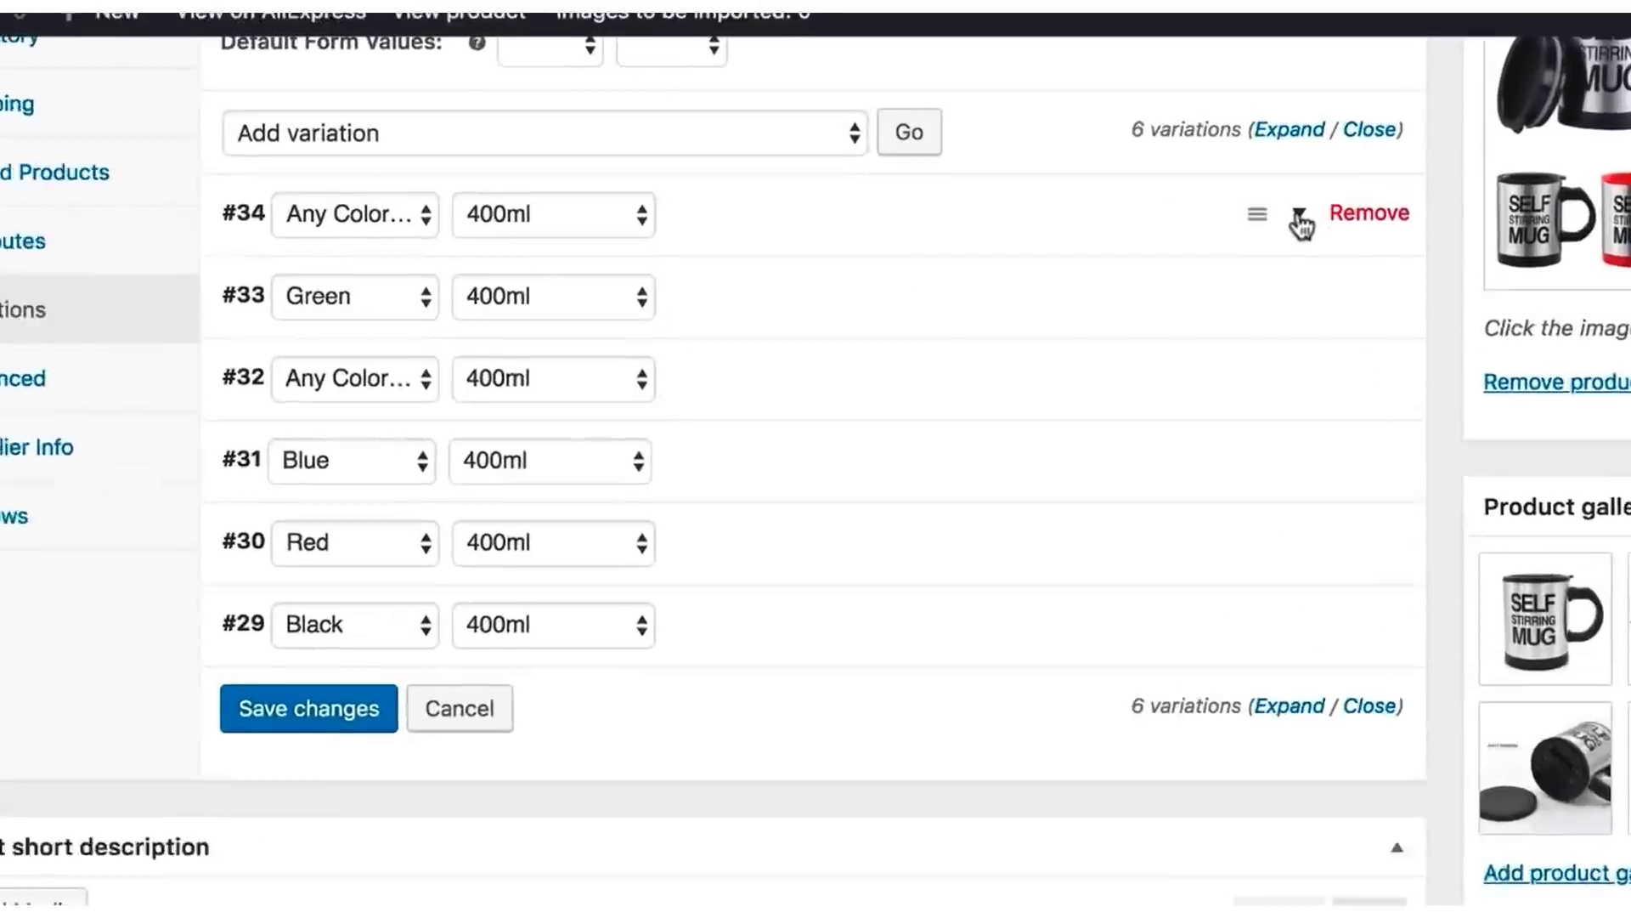
- Delete the generic Any Colour variation #34 and confirm the removal
click(1541, 181)
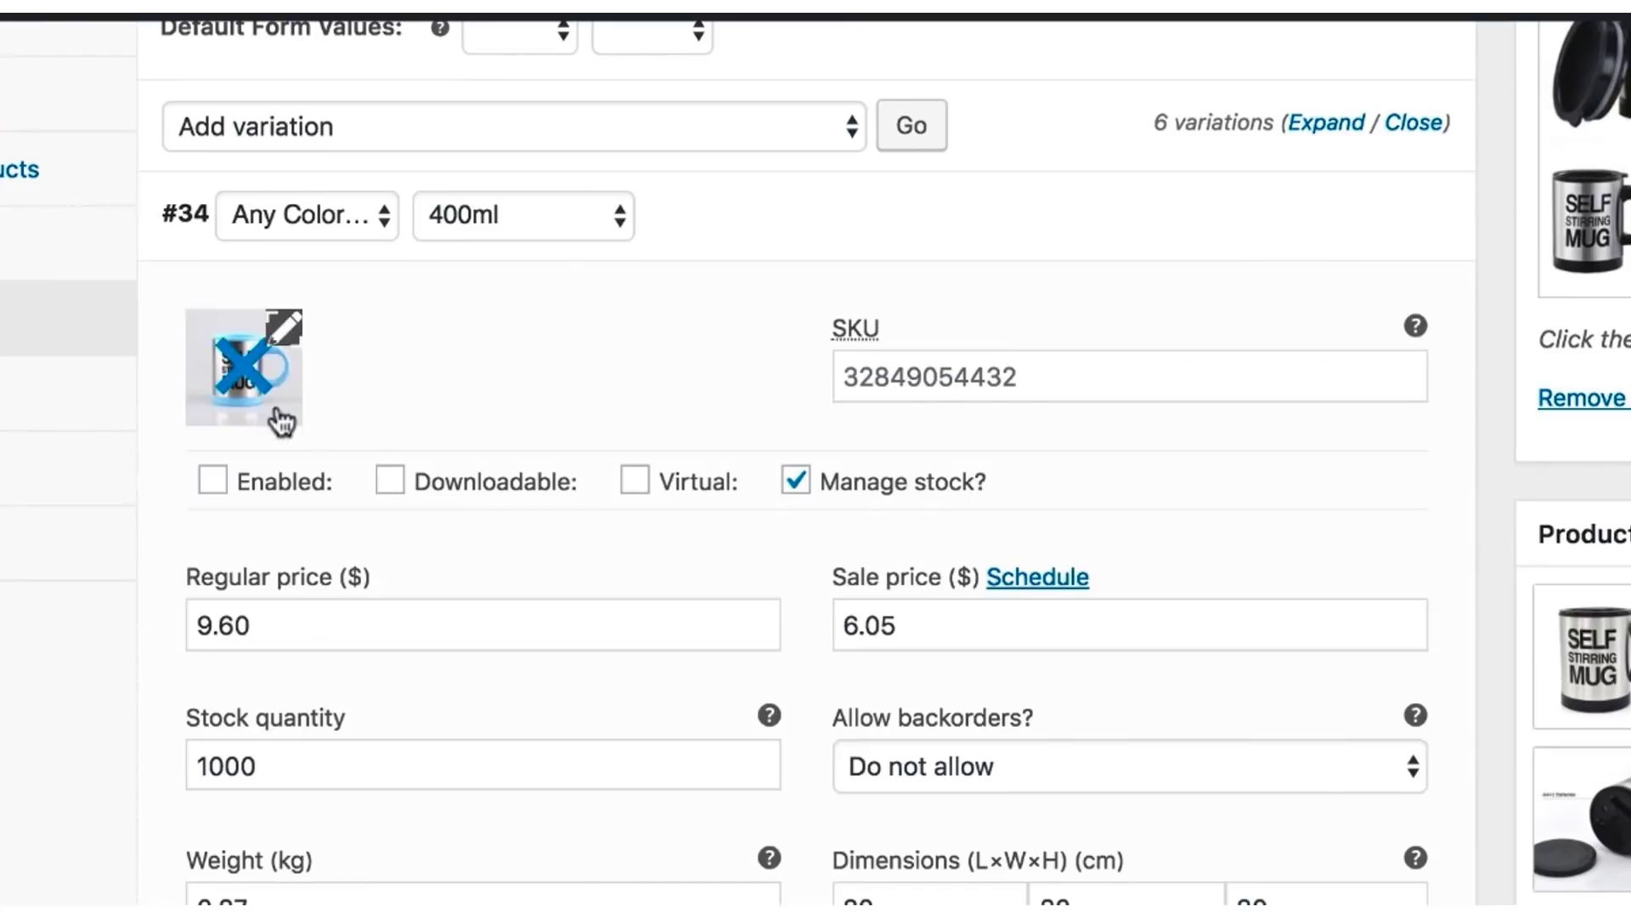
mouse_move(1300, 225)
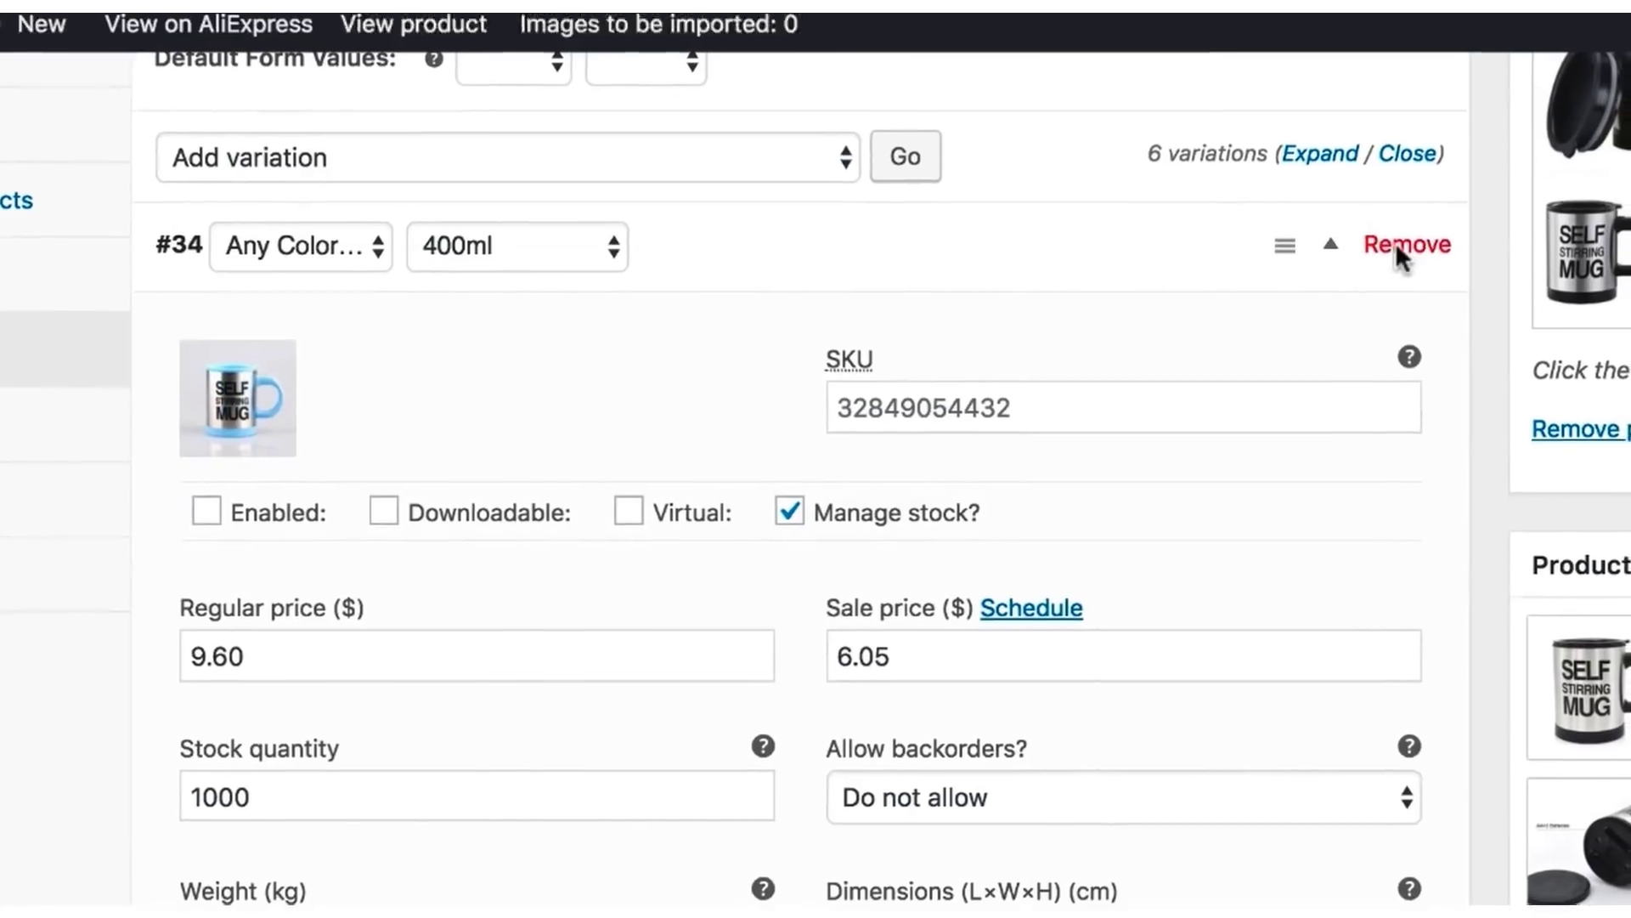
click(1385, 223)
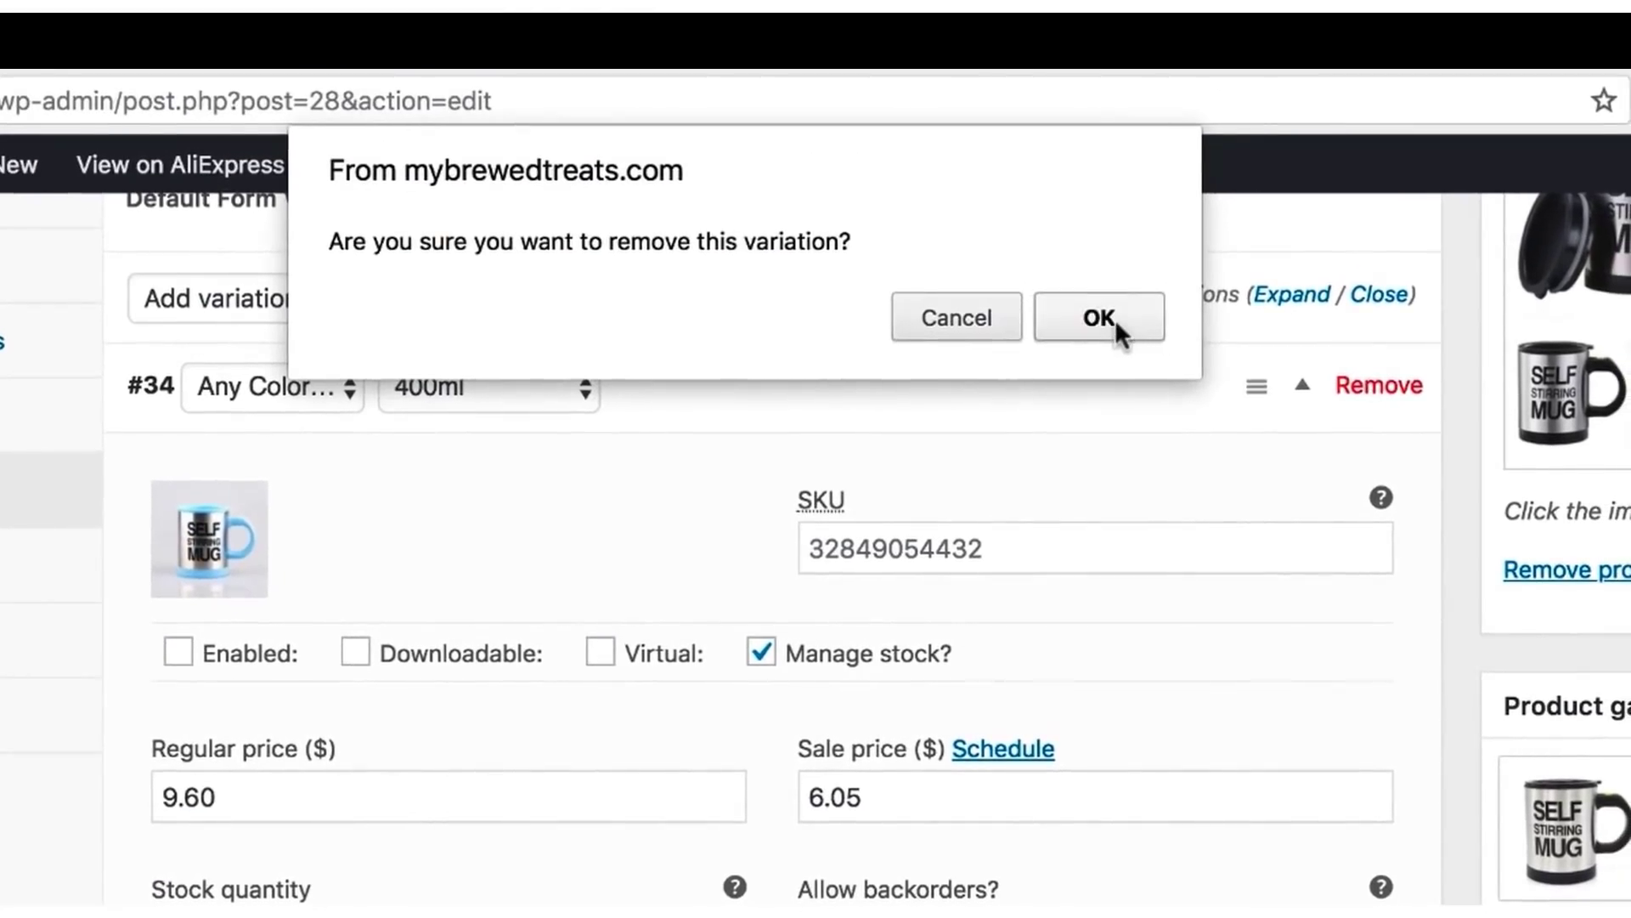
click(1105, 317)
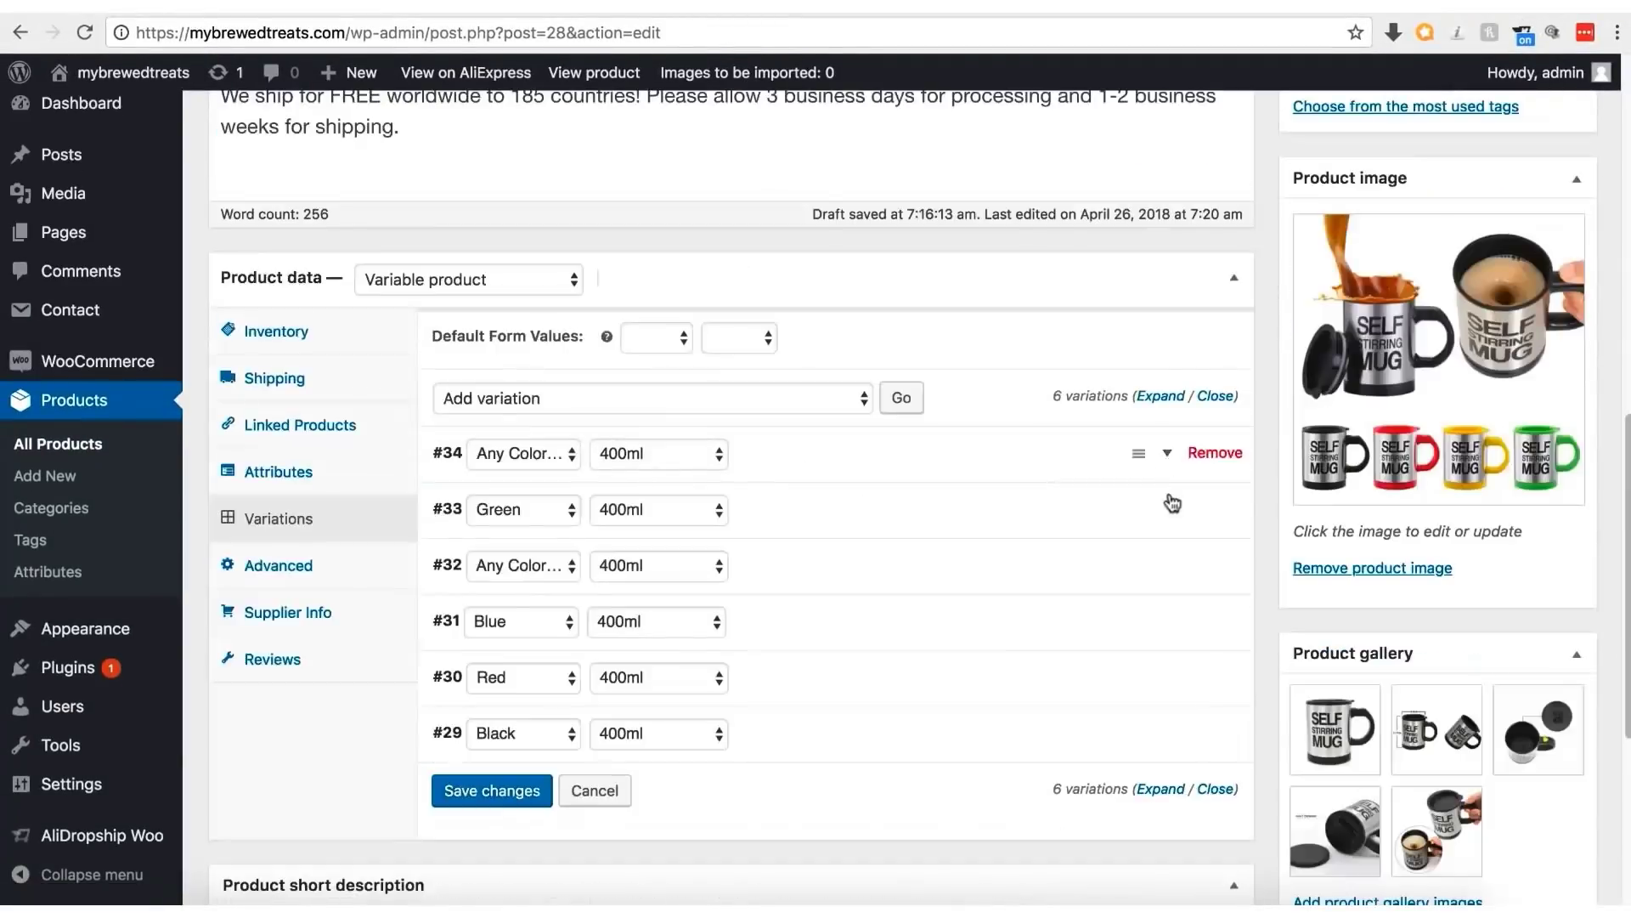
- Give the Green variation a 19.99 regular price and a 14.99 sale price
mouse_move(1170, 507)
click(731, 510)
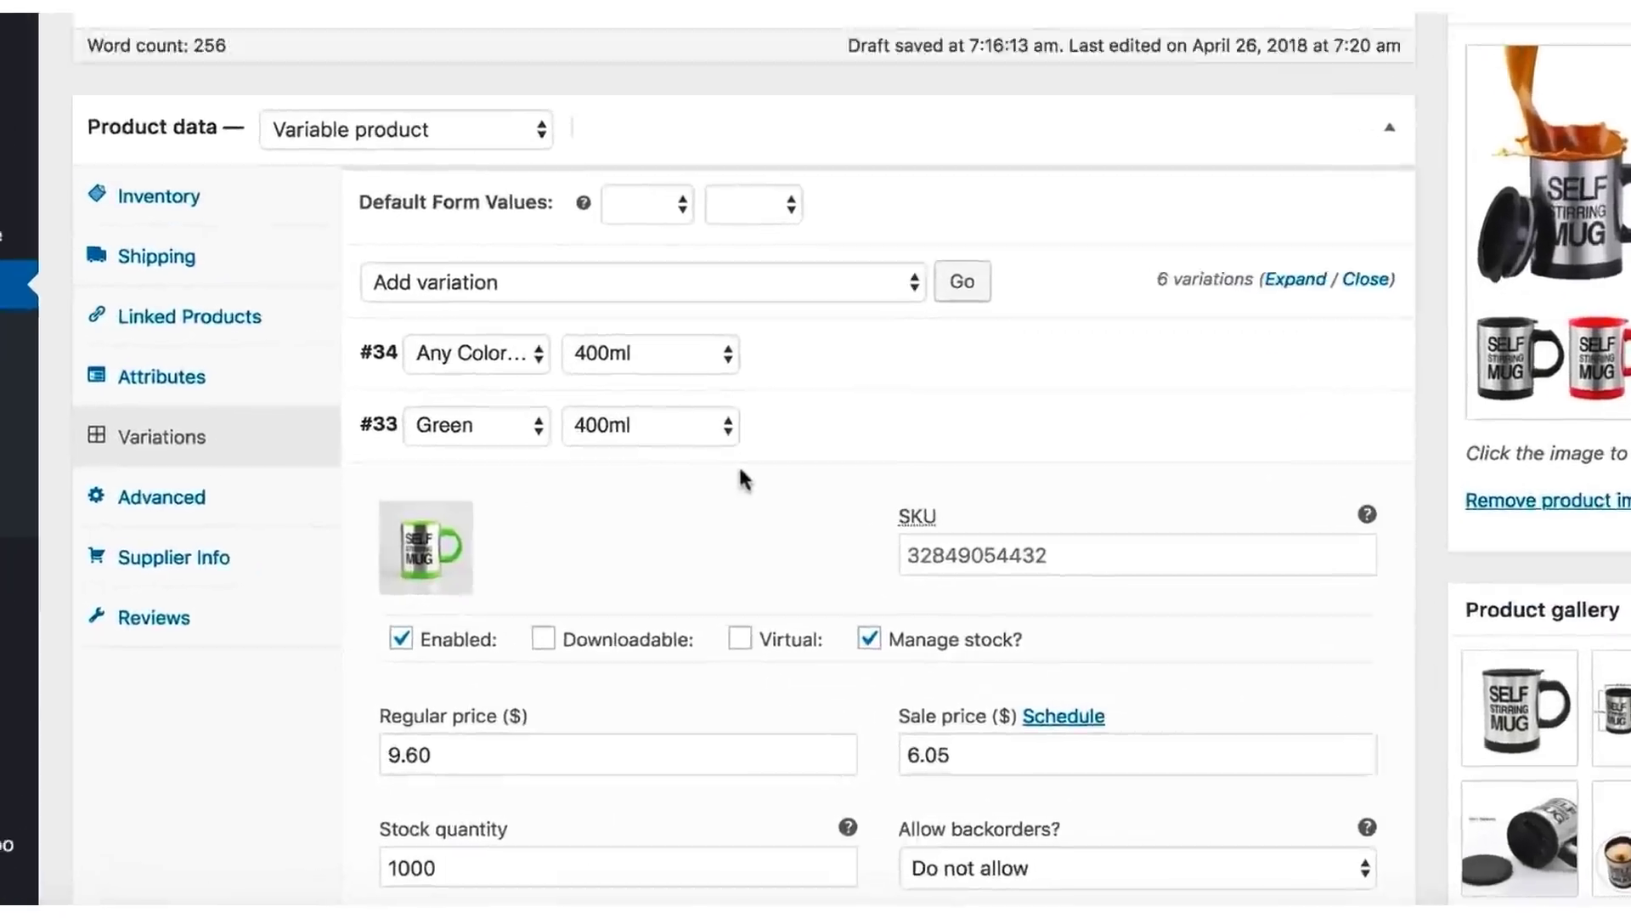
scroll(723, 533, down, 2)
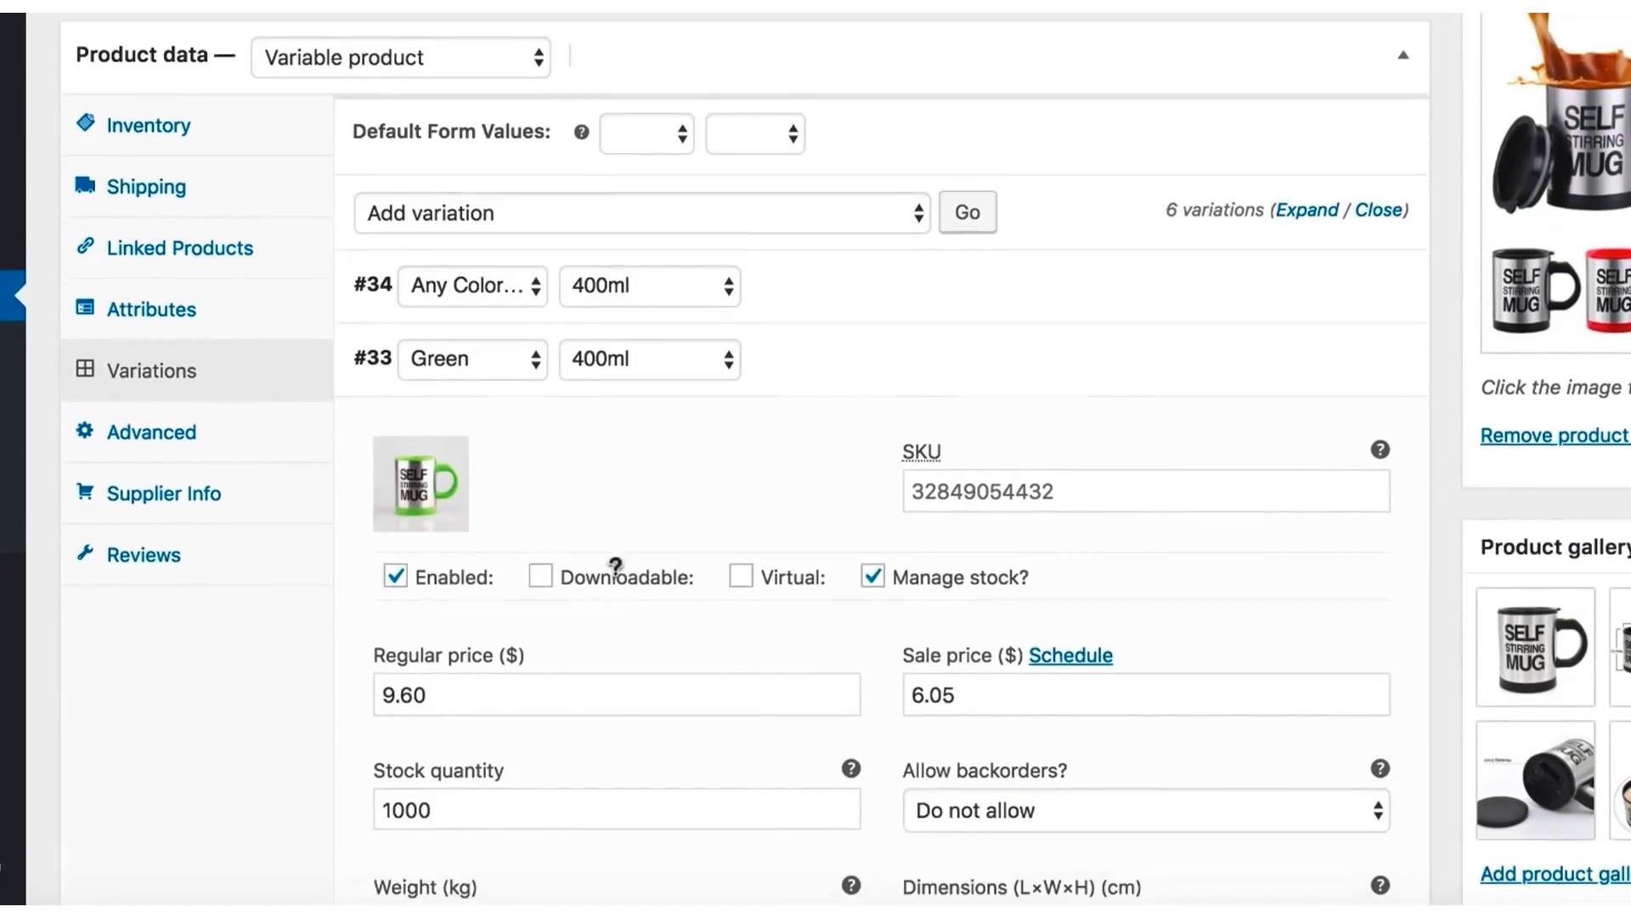
scroll(514, 517, down, 3)
drag(519, 476, 364, 482)
text(19)
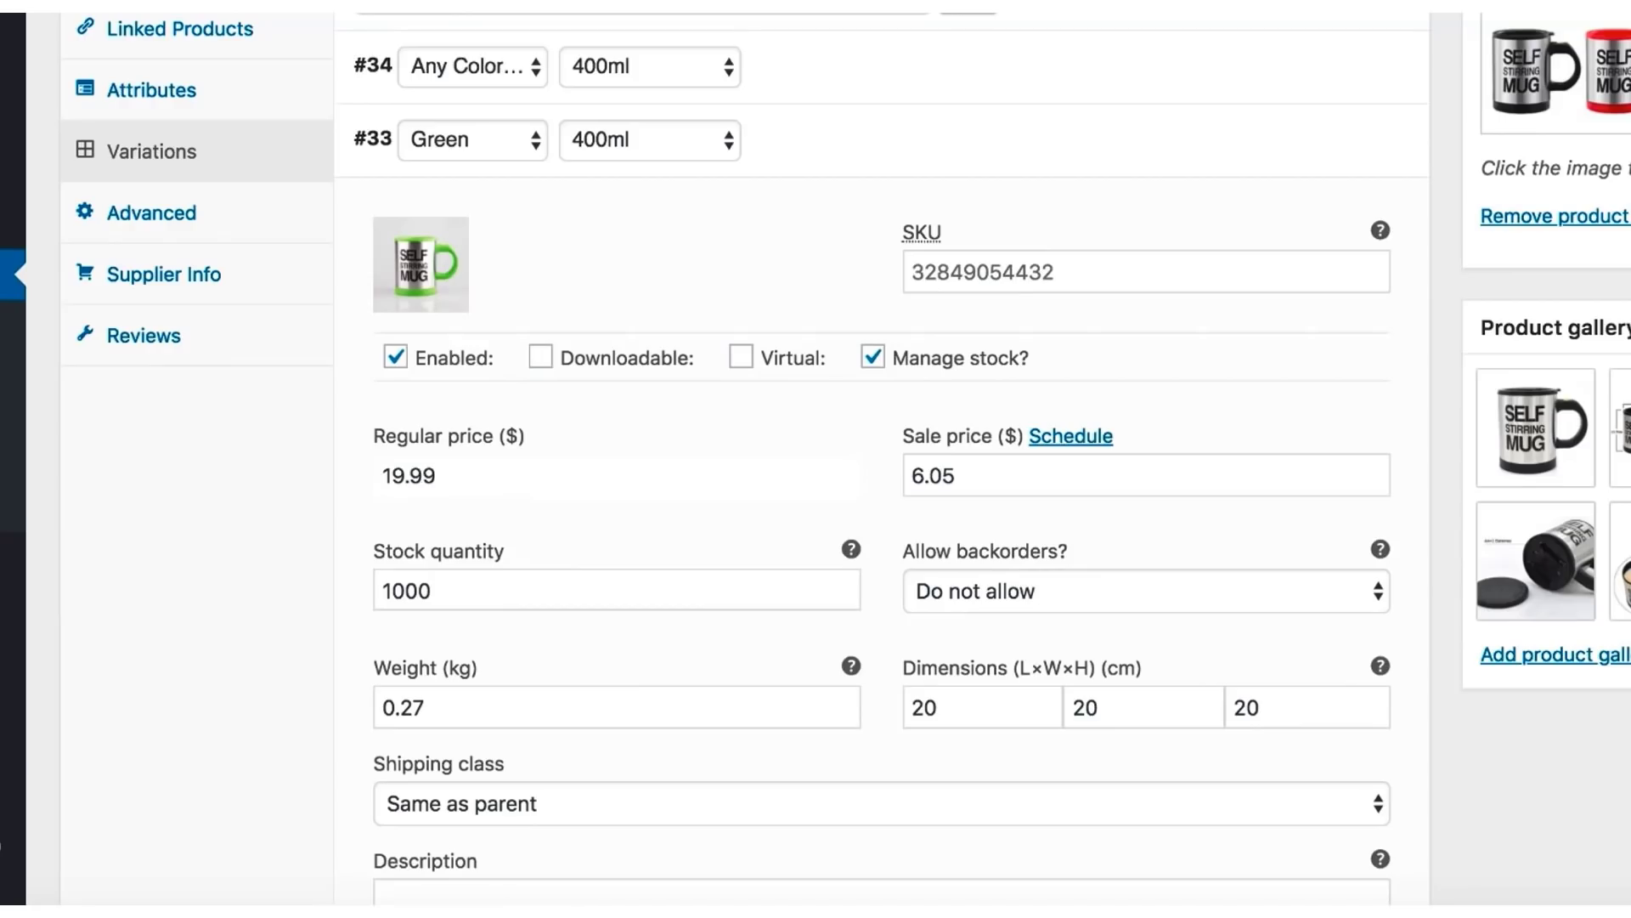
drag(965, 472, 889, 477)
text(14.99)
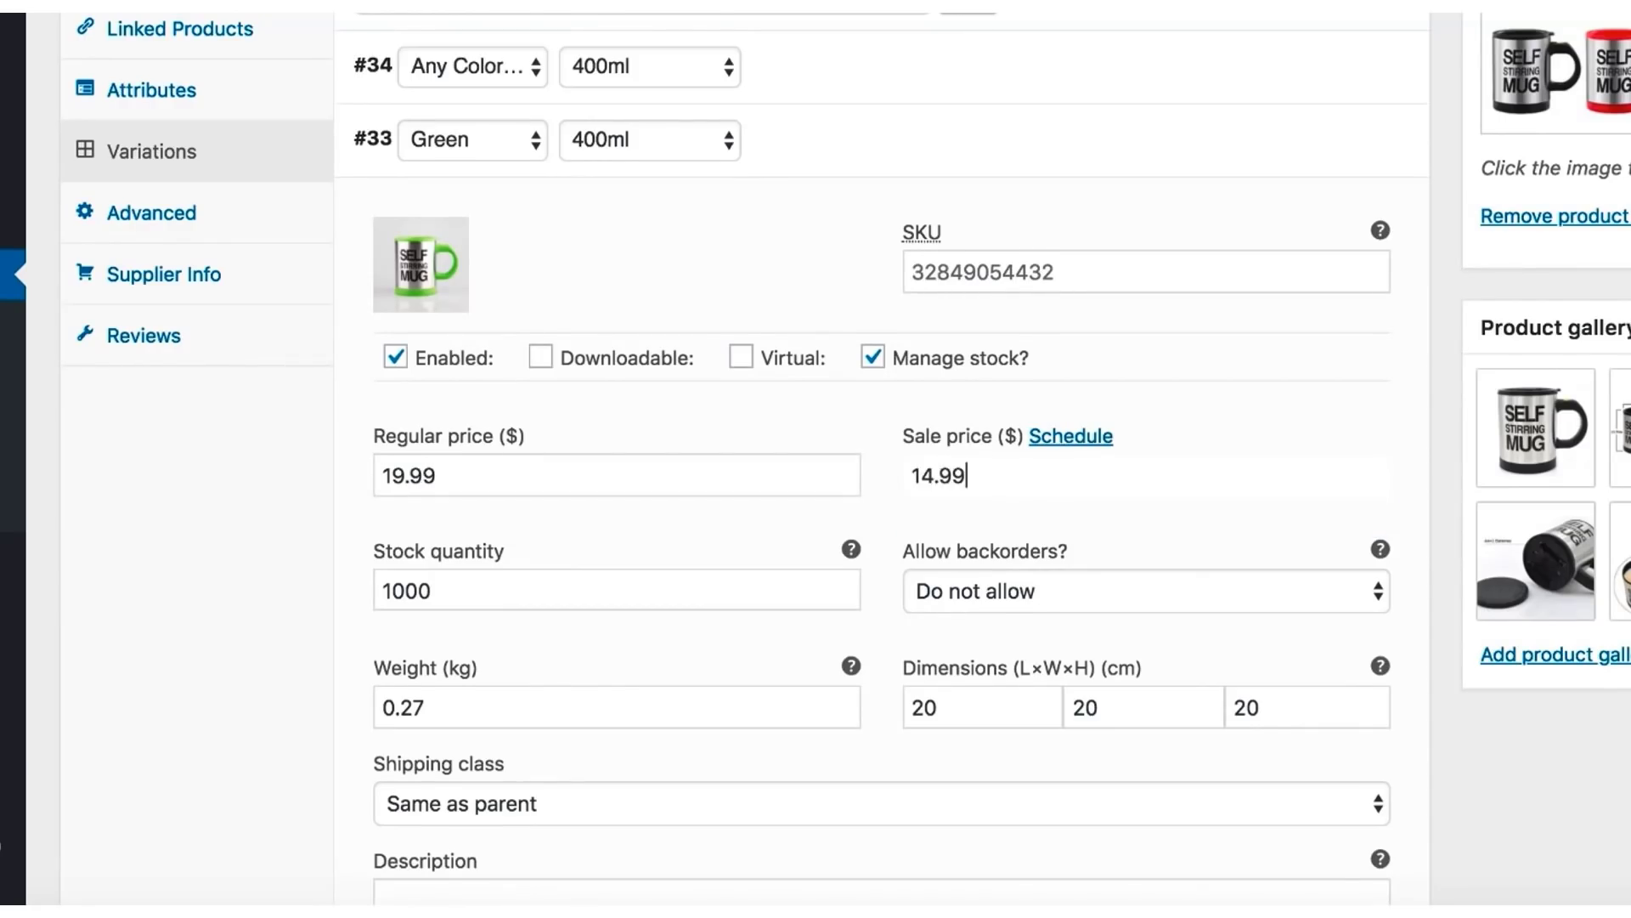
scroll(1272, 65, down, 1)
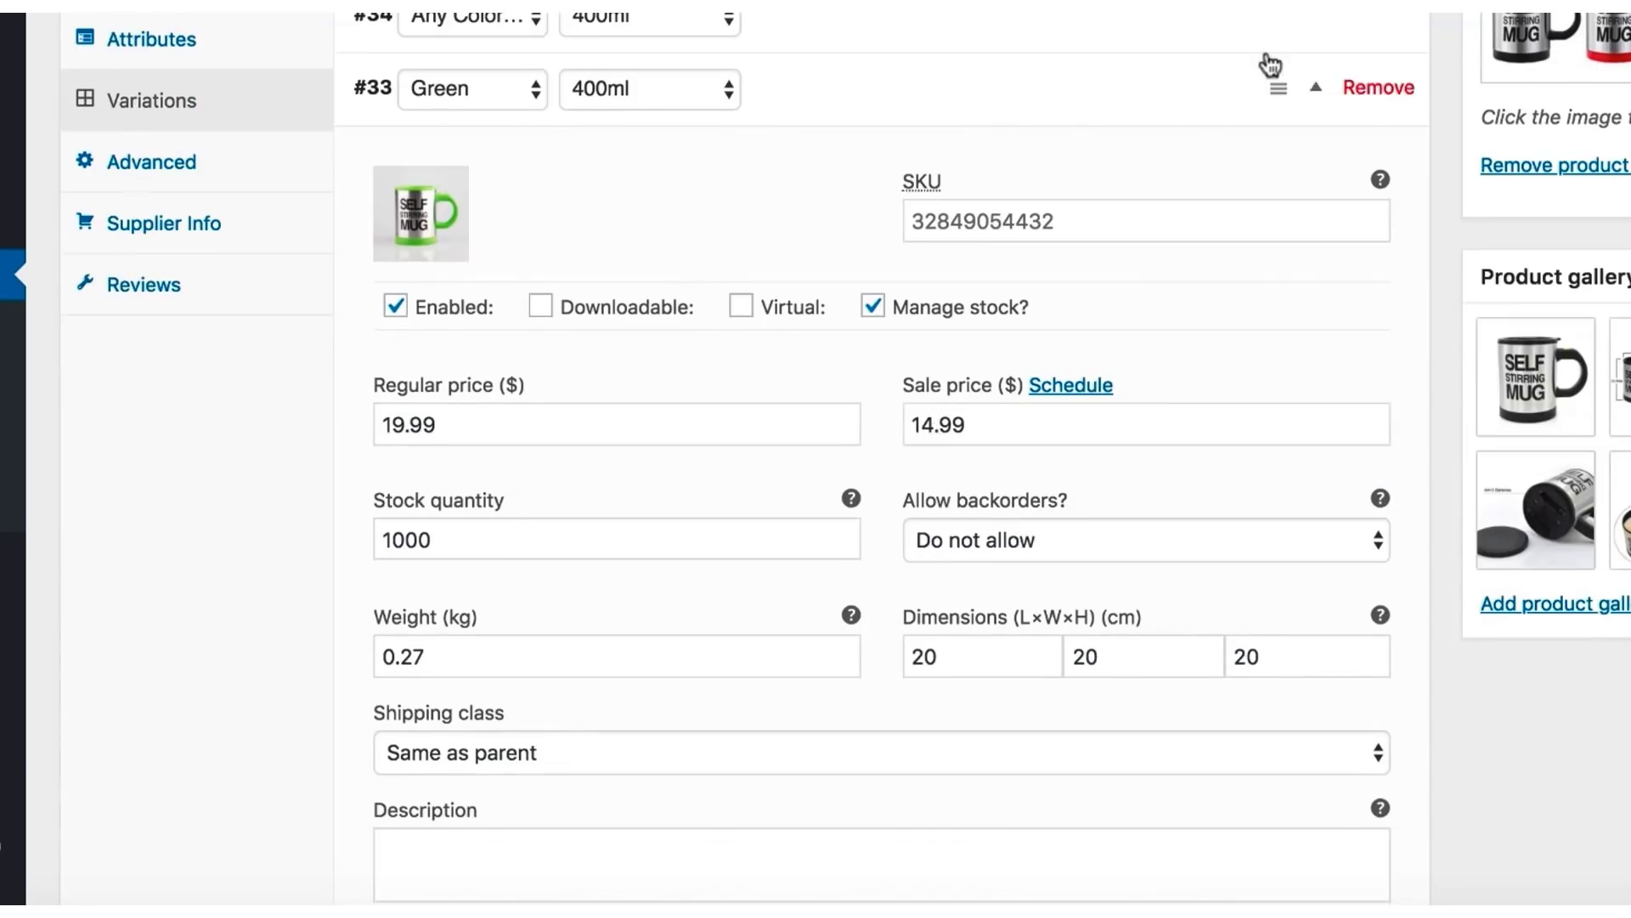
click(1317, 96)
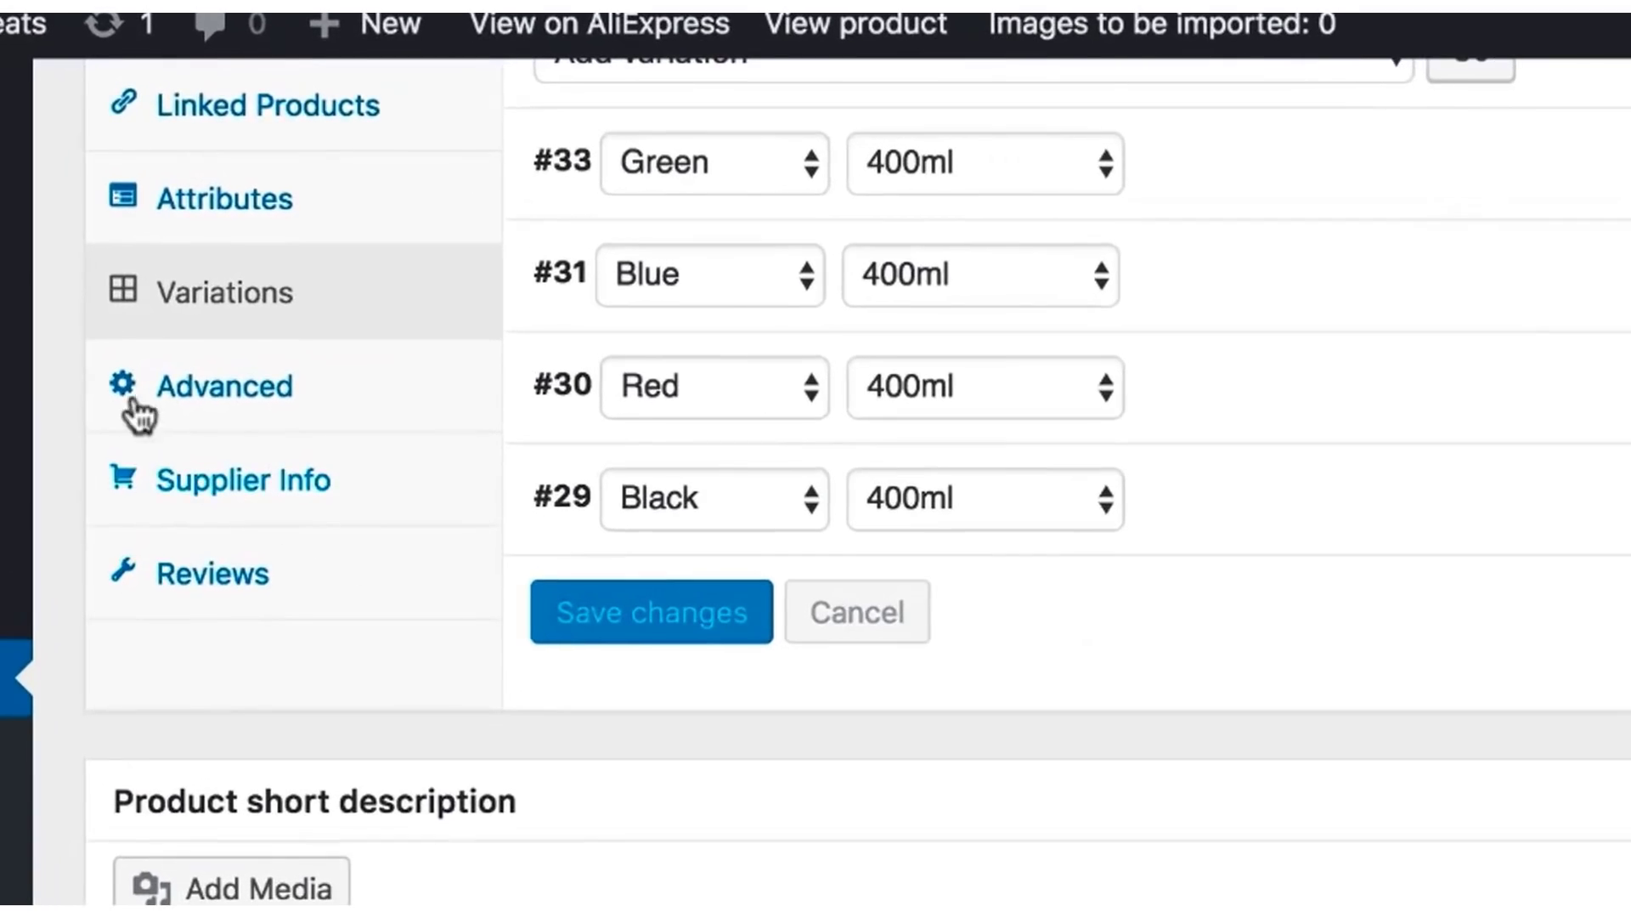
- Turn off reviews for the self-stirring mug in its Advanced settings
click(136, 398)
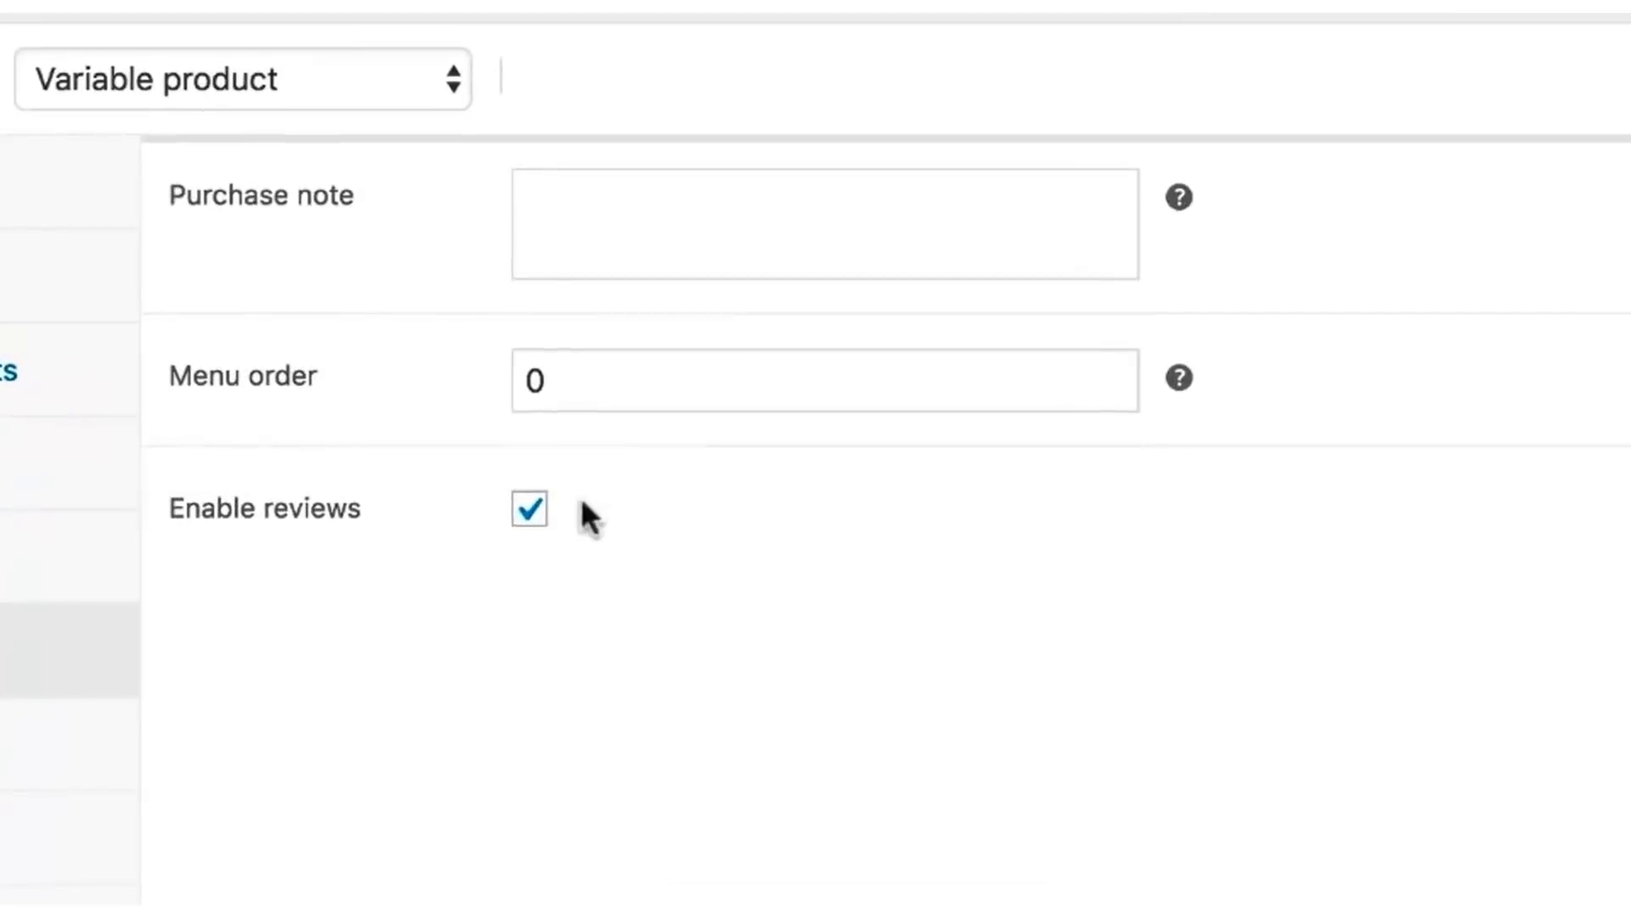
click(608, 204)
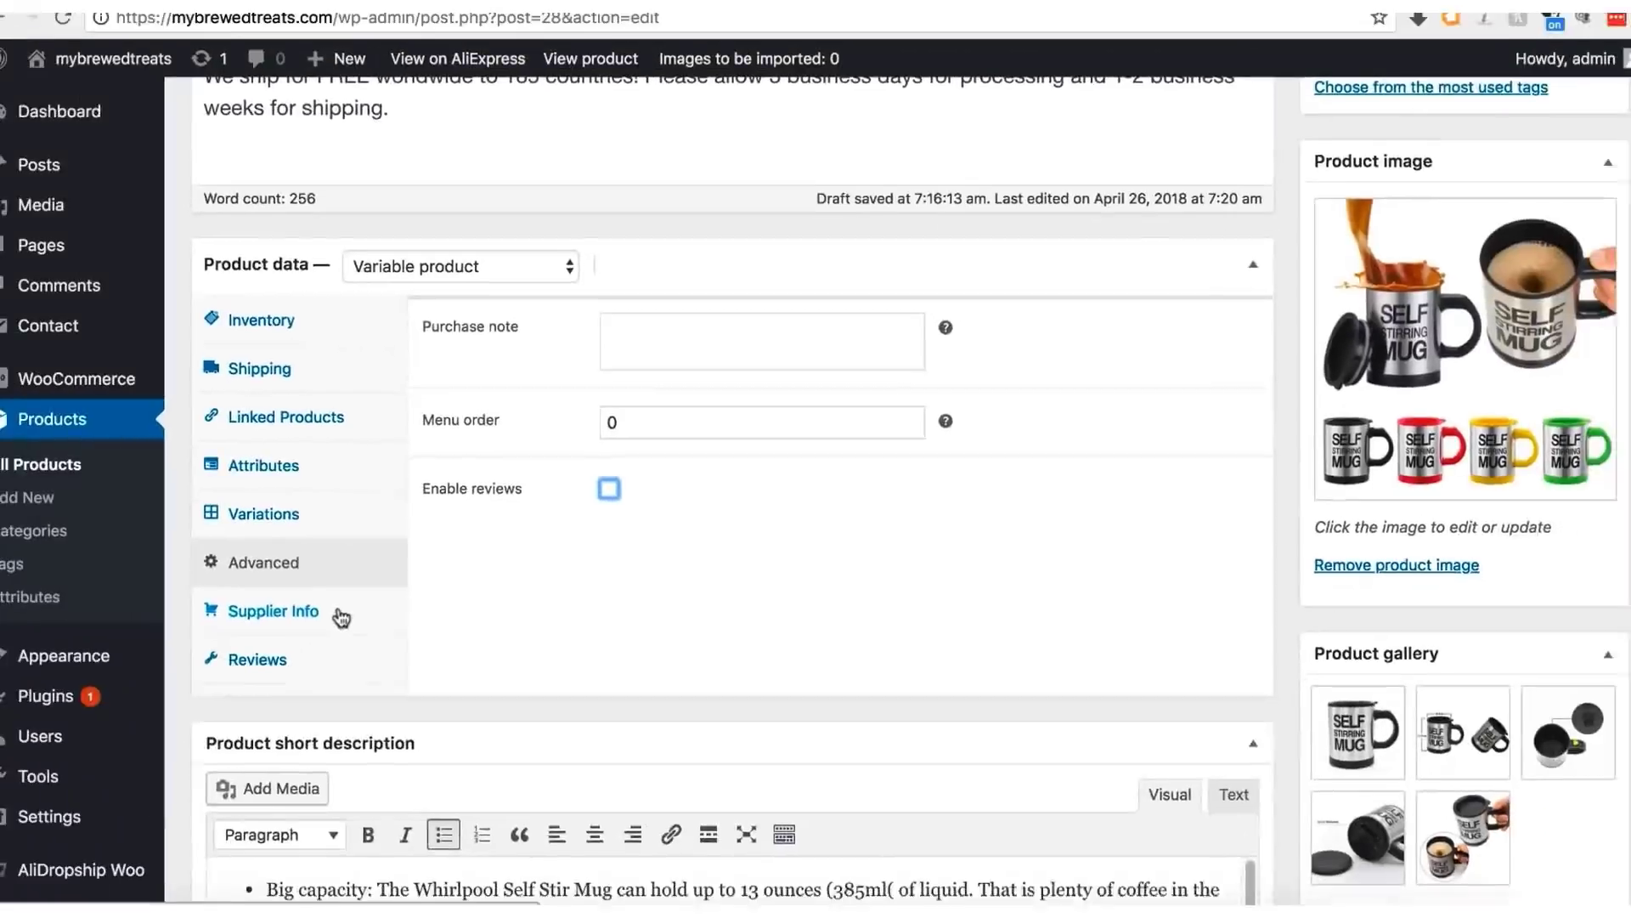
click(41, 702)
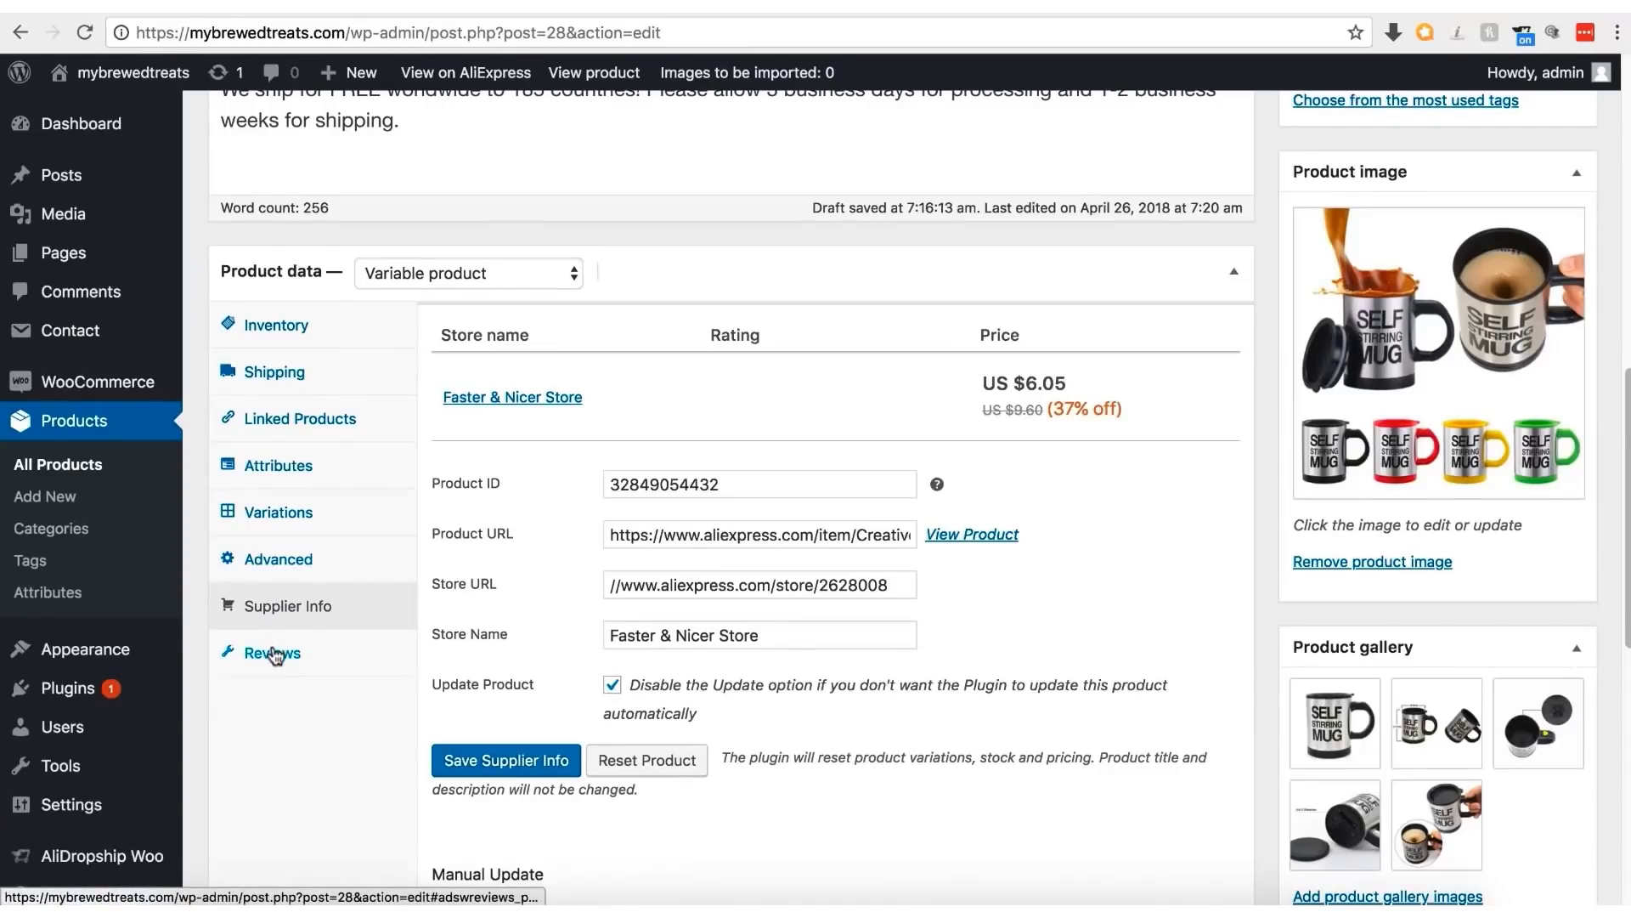
click(274, 655)
scroll(521, 563, up, 5)
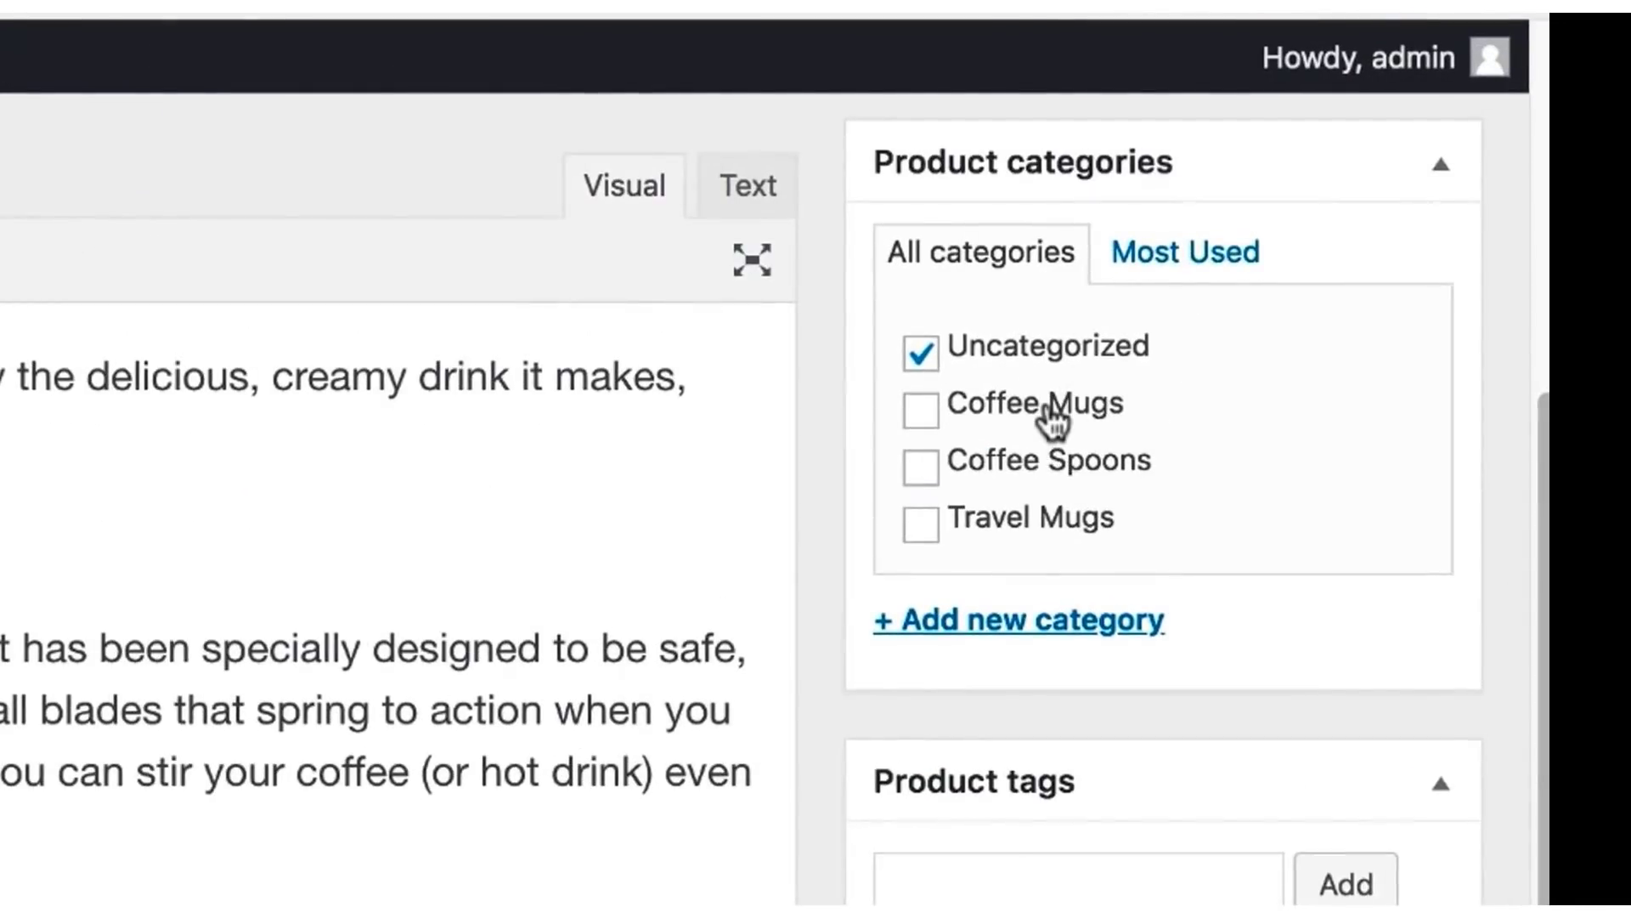
- Move the mug from Uncategorized to Coffee Mugs, publish it, and view it on the storefront
click(1054, 416)
click(1049, 351)
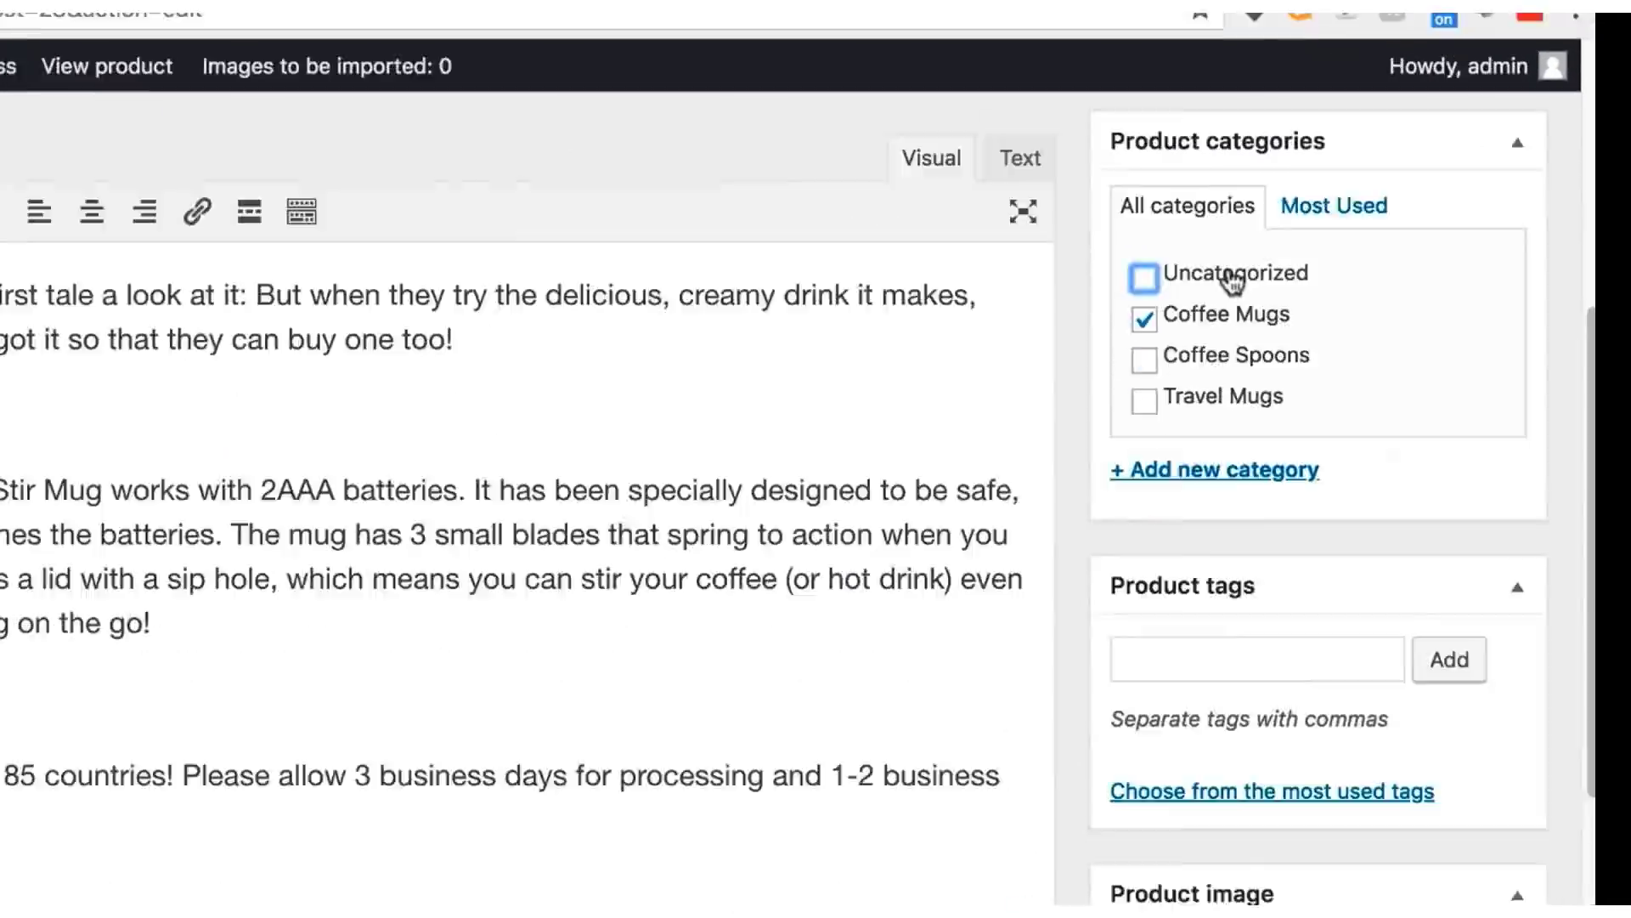
scroll(1378, 222, up, 3)
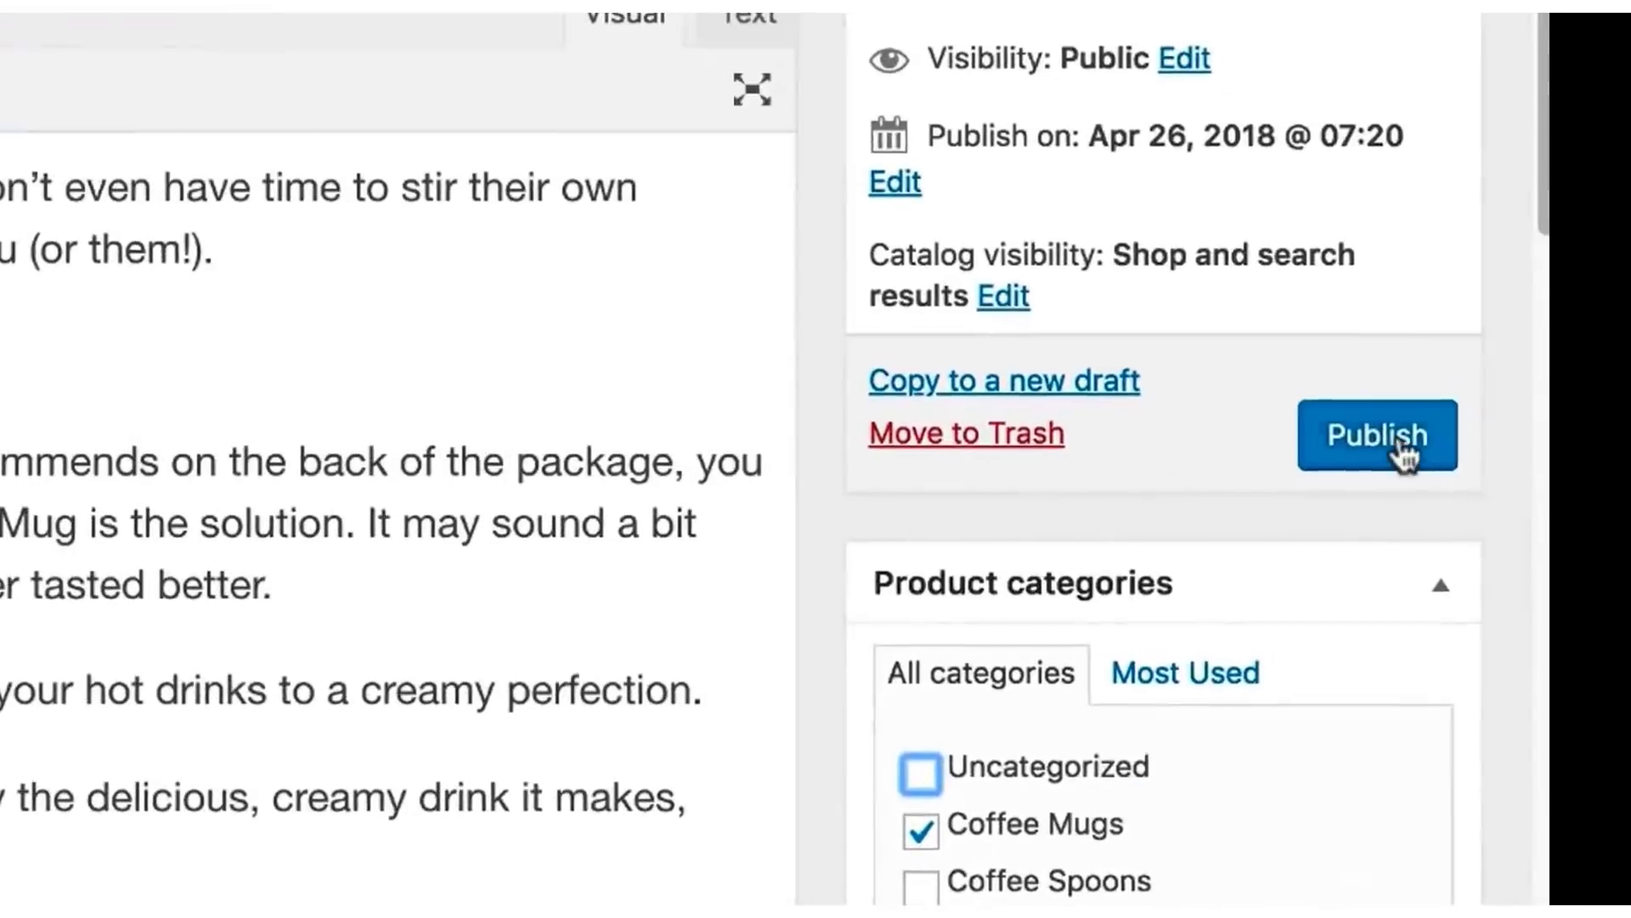
click(1402, 452)
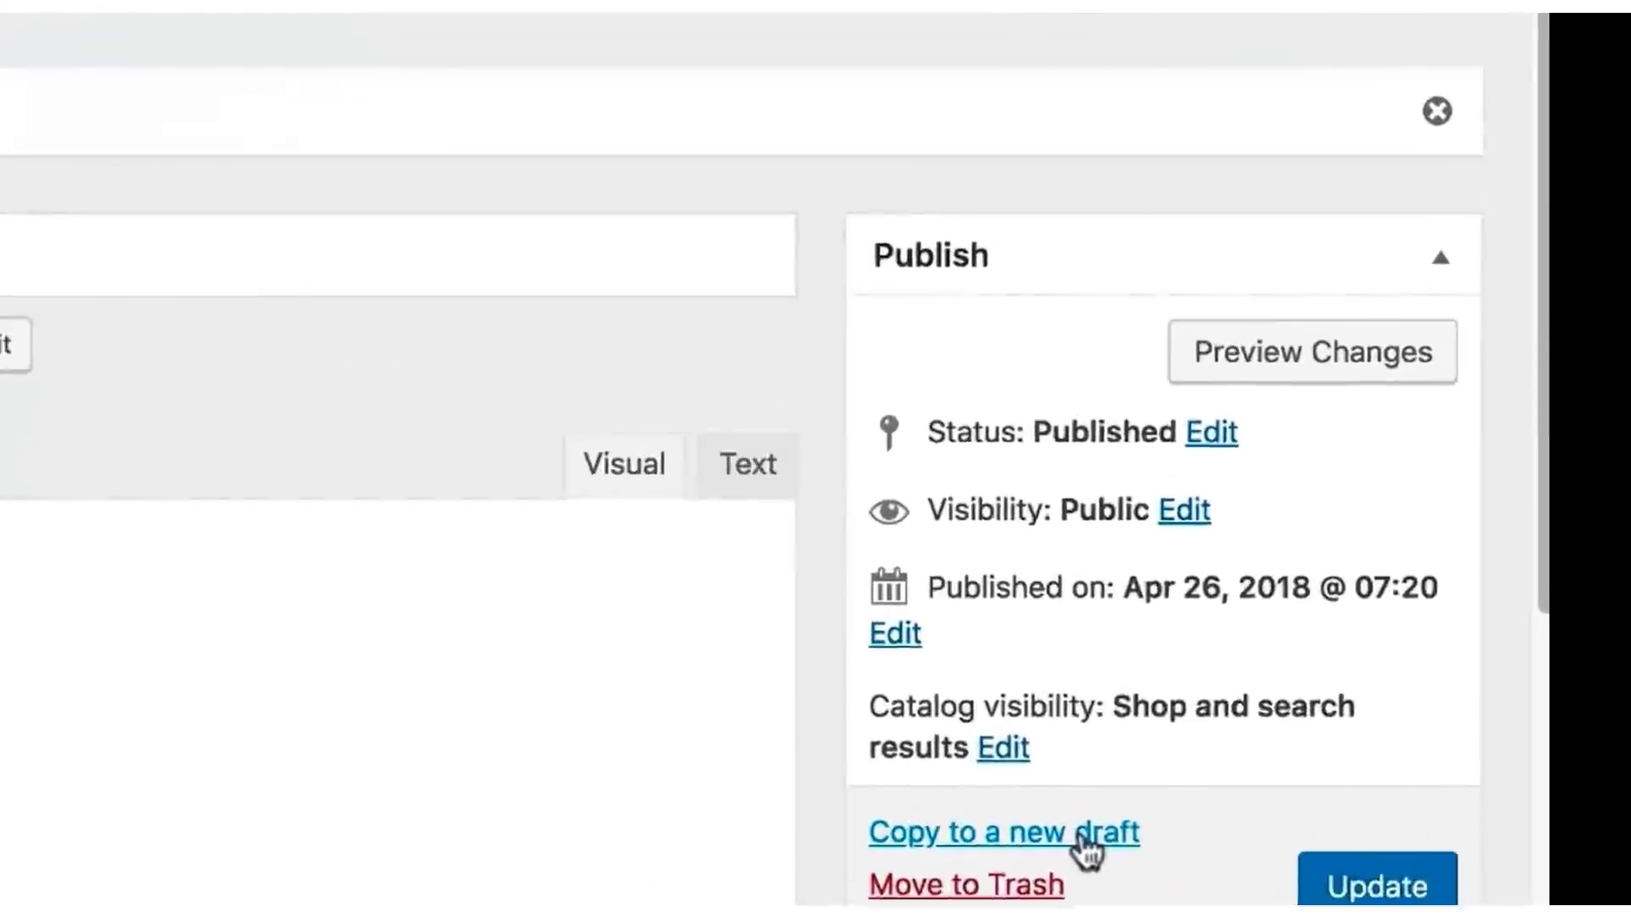
click(1479, 306)
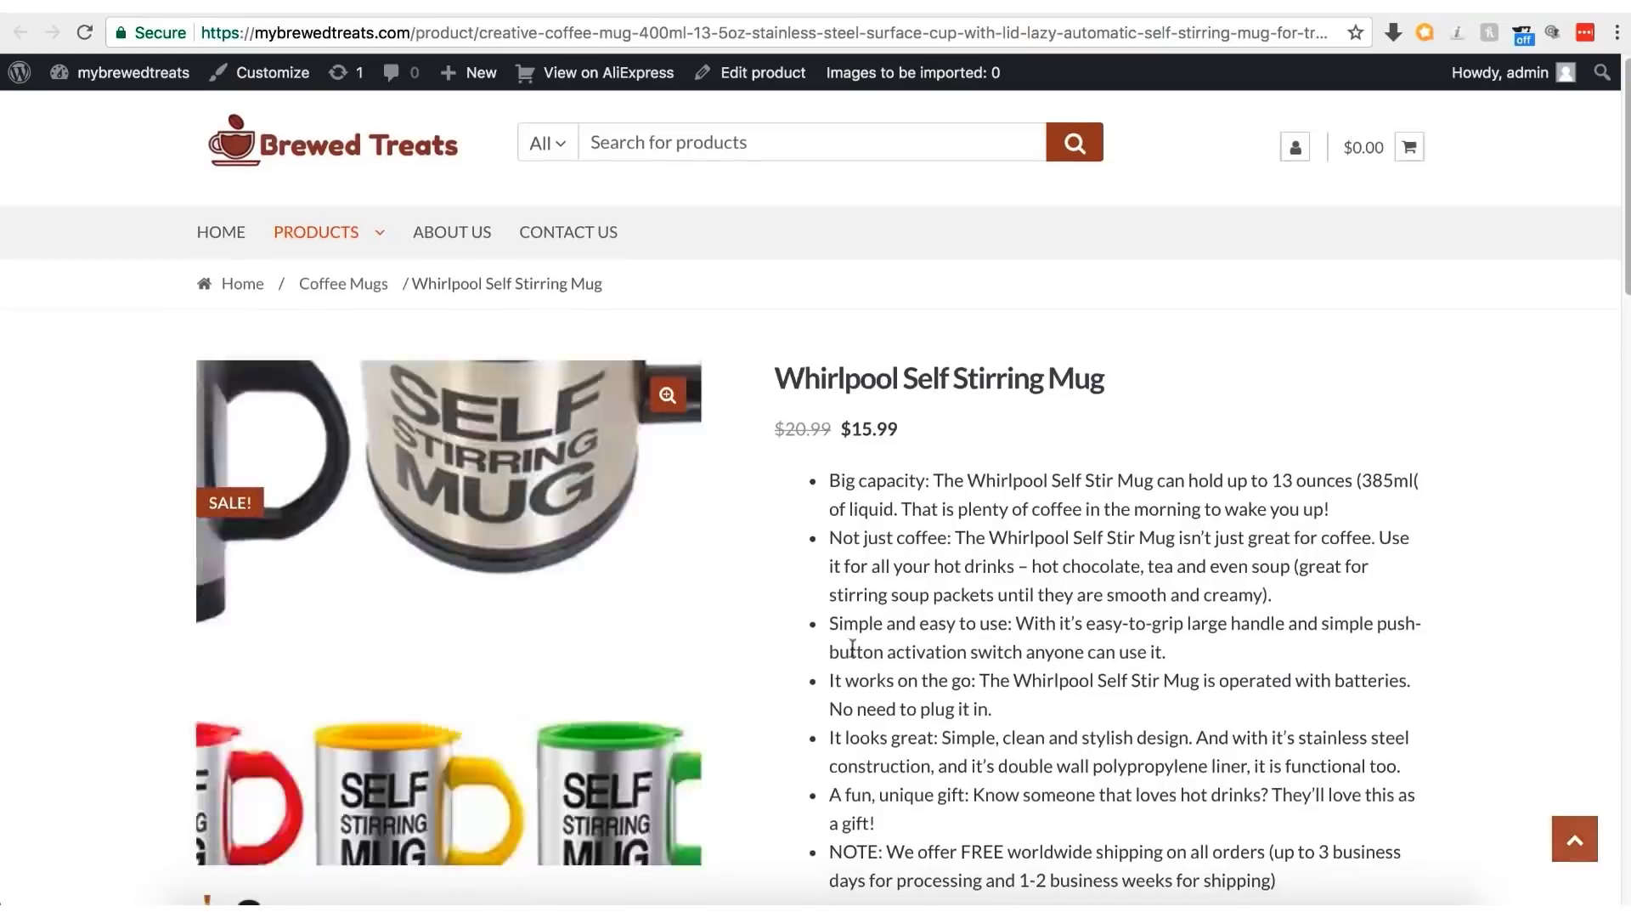
- Scroll through the mug's product page and show its Additional information tab
scroll(472, 675, down, 2)
scroll(244, 683, down, 2)
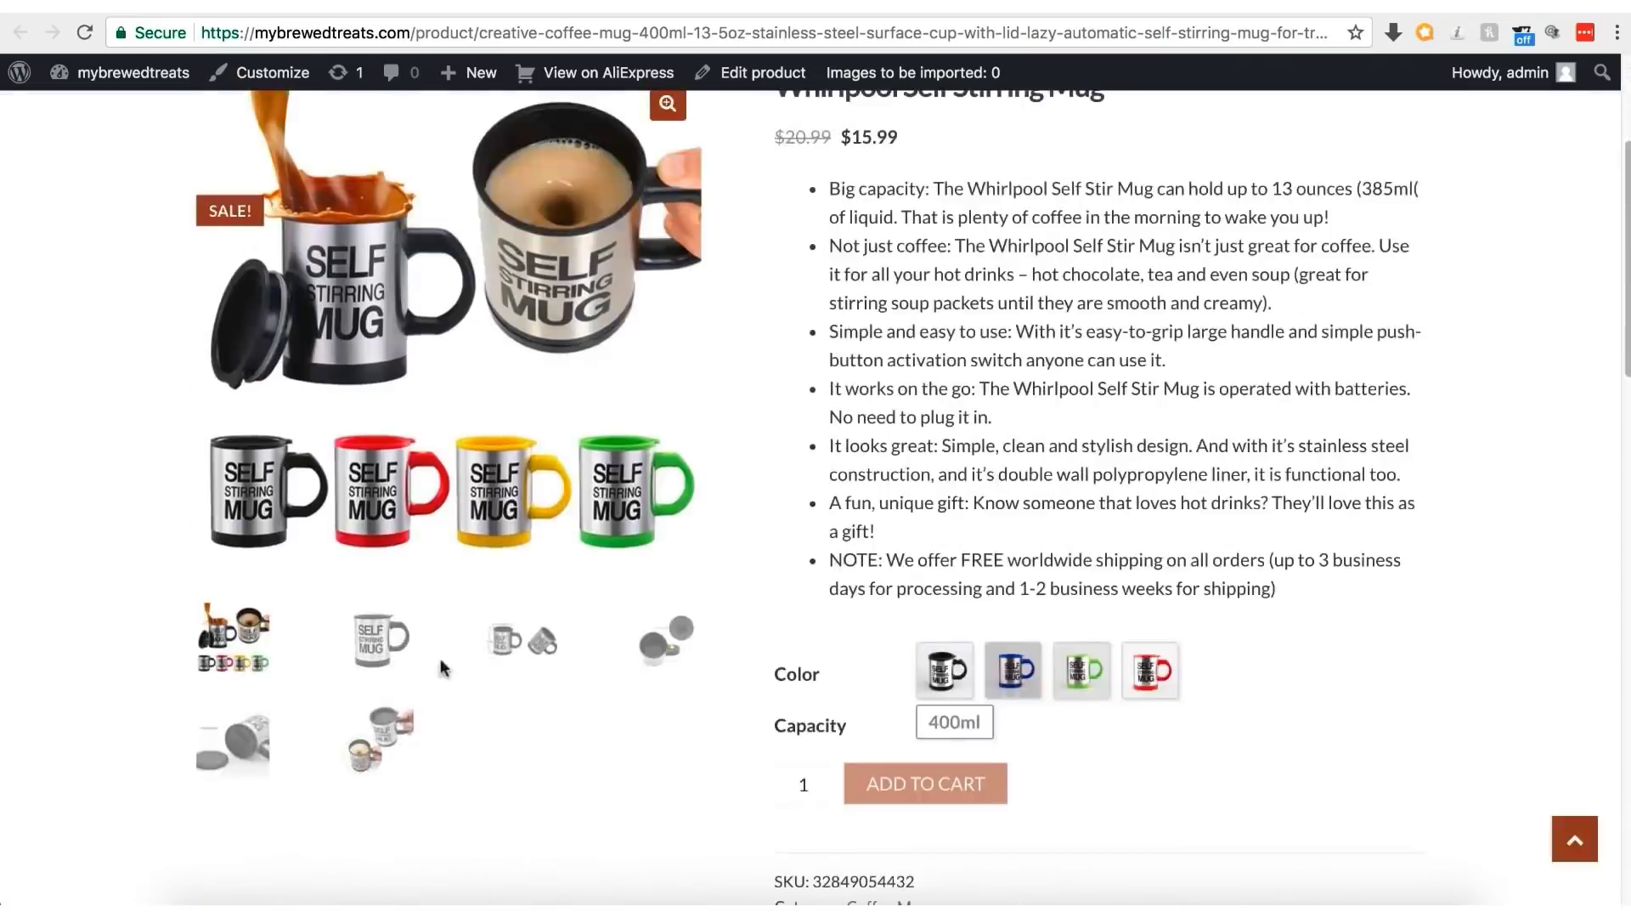
scroll(966, 459, down, 1)
scroll(964, 459, down, 5)
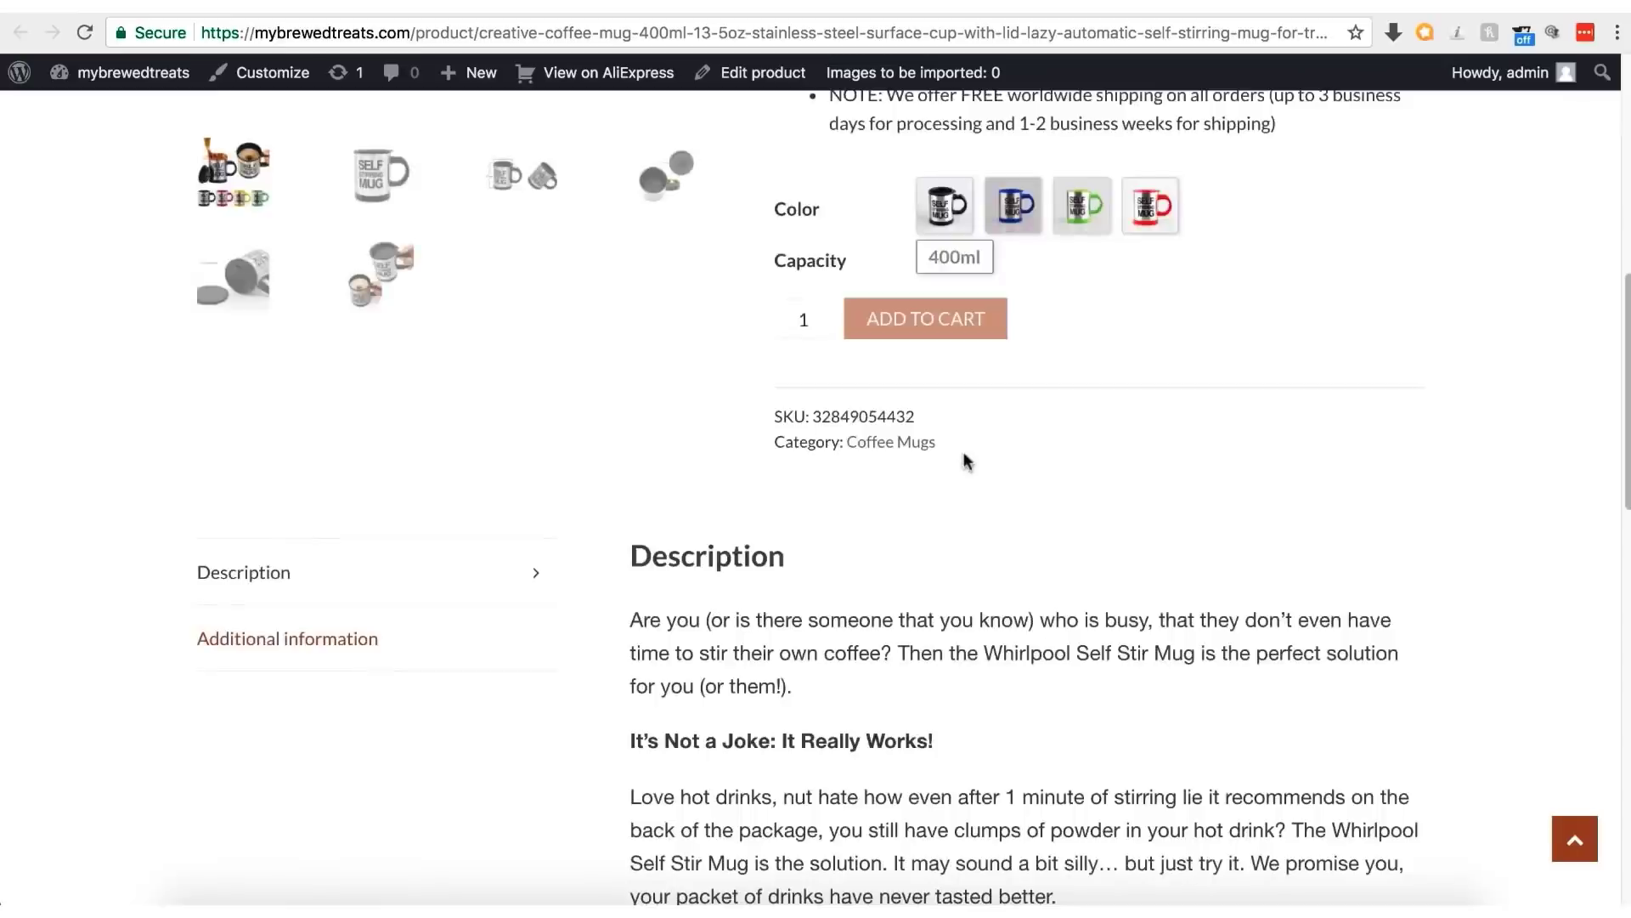
scroll(957, 473, down, 3)
scroll(850, 491, down, 10)
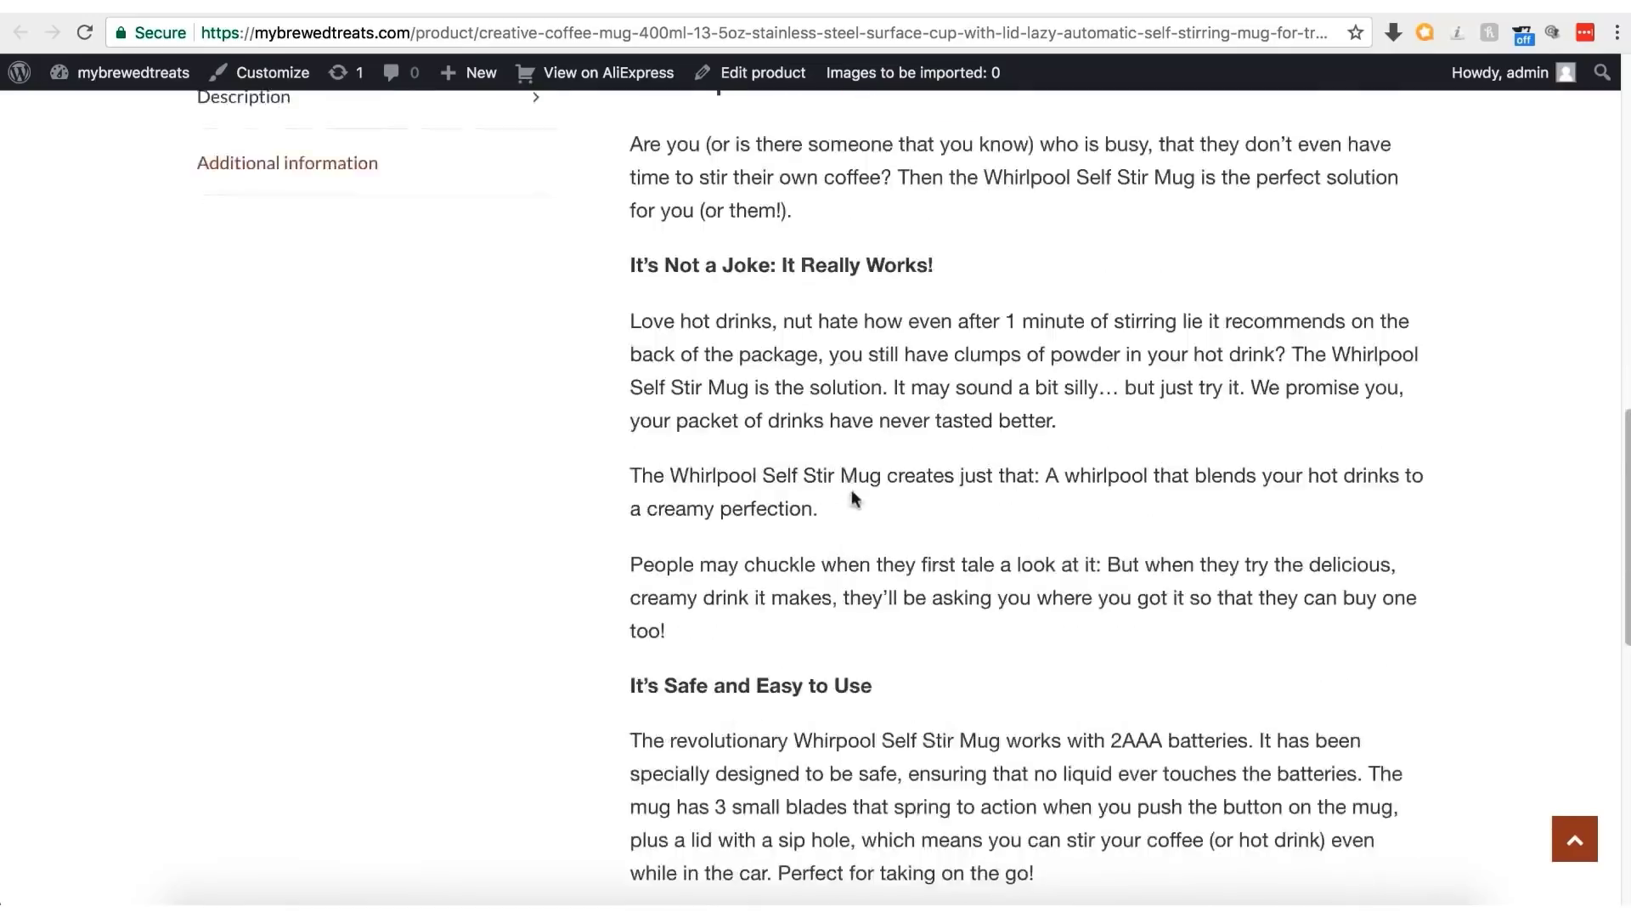
scroll(853, 497, down, 2)
scroll(852, 499, up, 13)
click(338, 545)
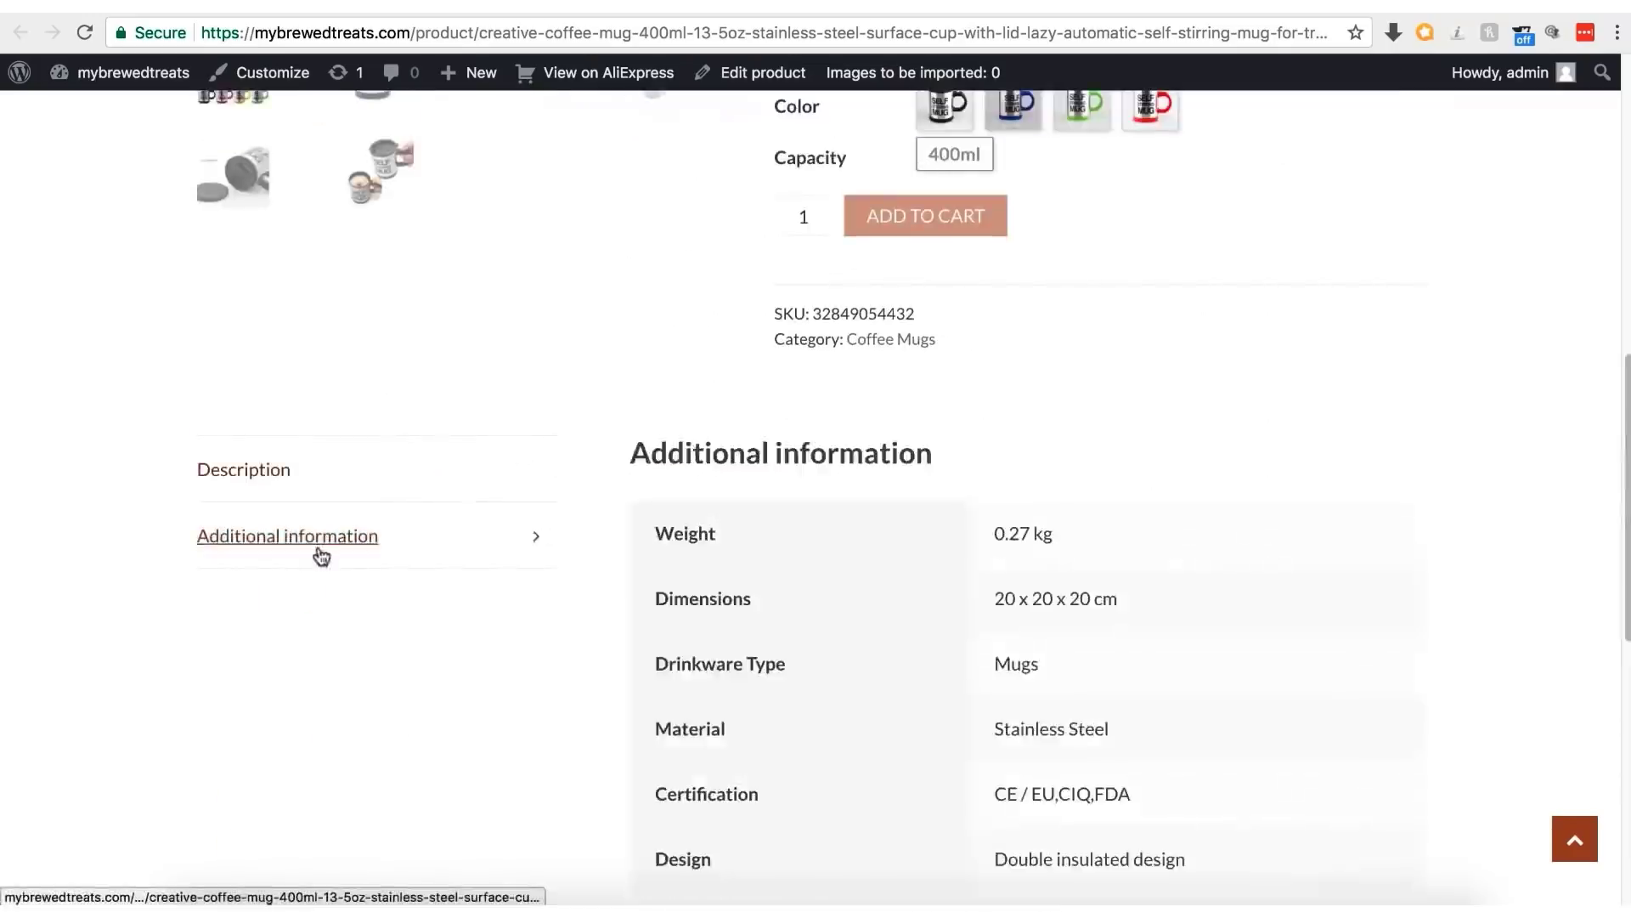
scroll(854, 531, down, 2)
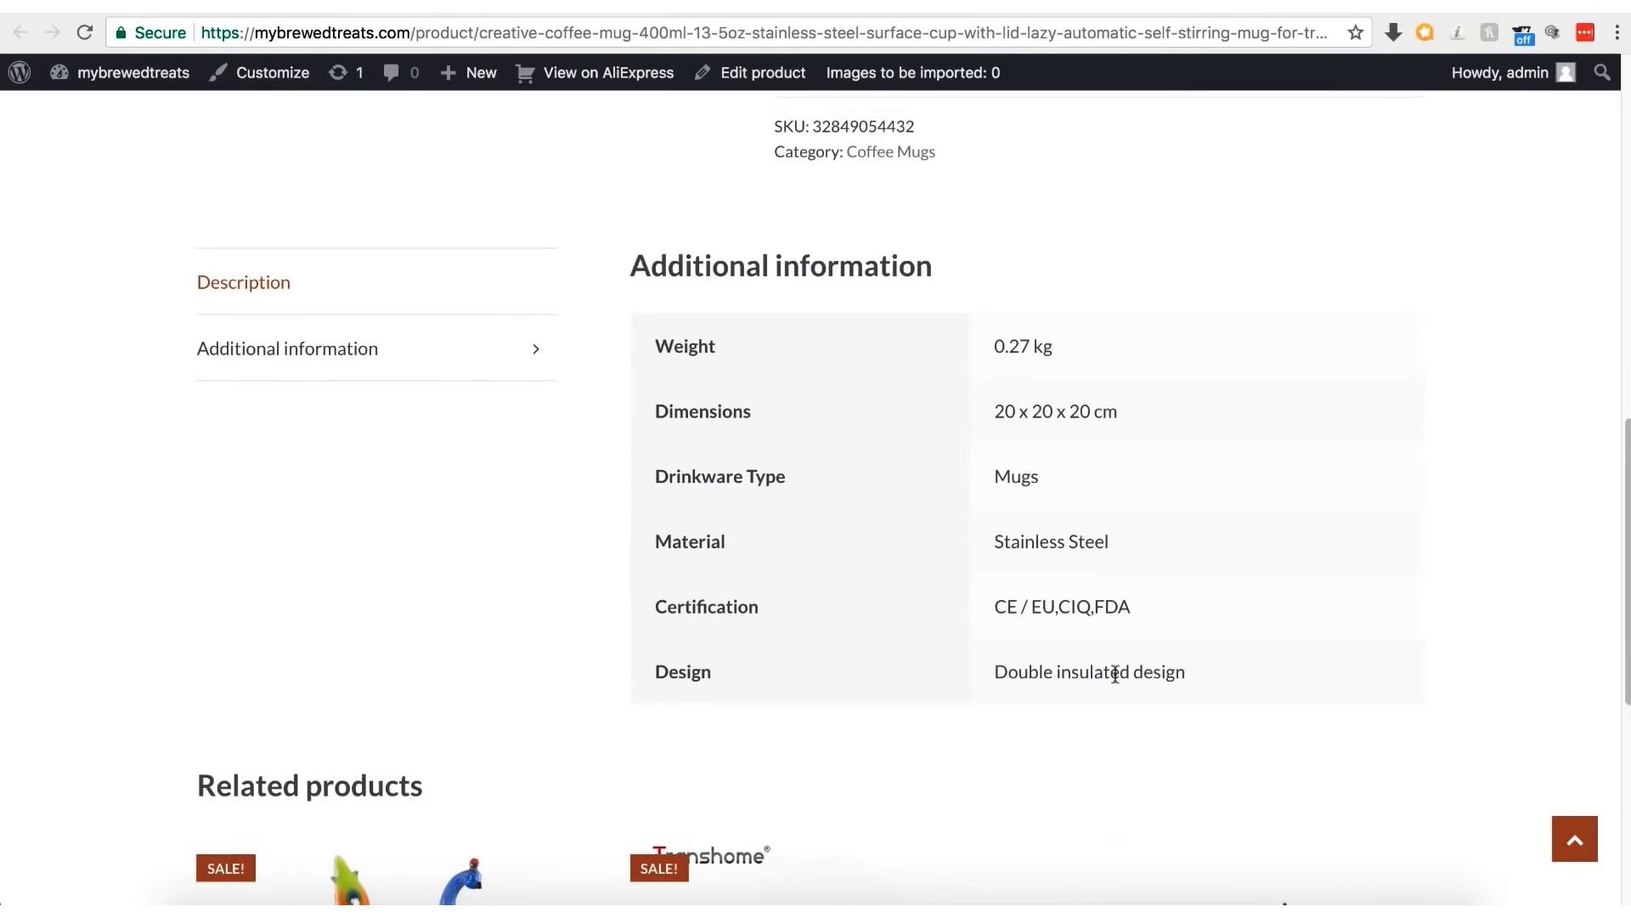
- Return to the admin All Products list to check the mug's stock and $15.99 price
scroll(1182, 601, up, 12)
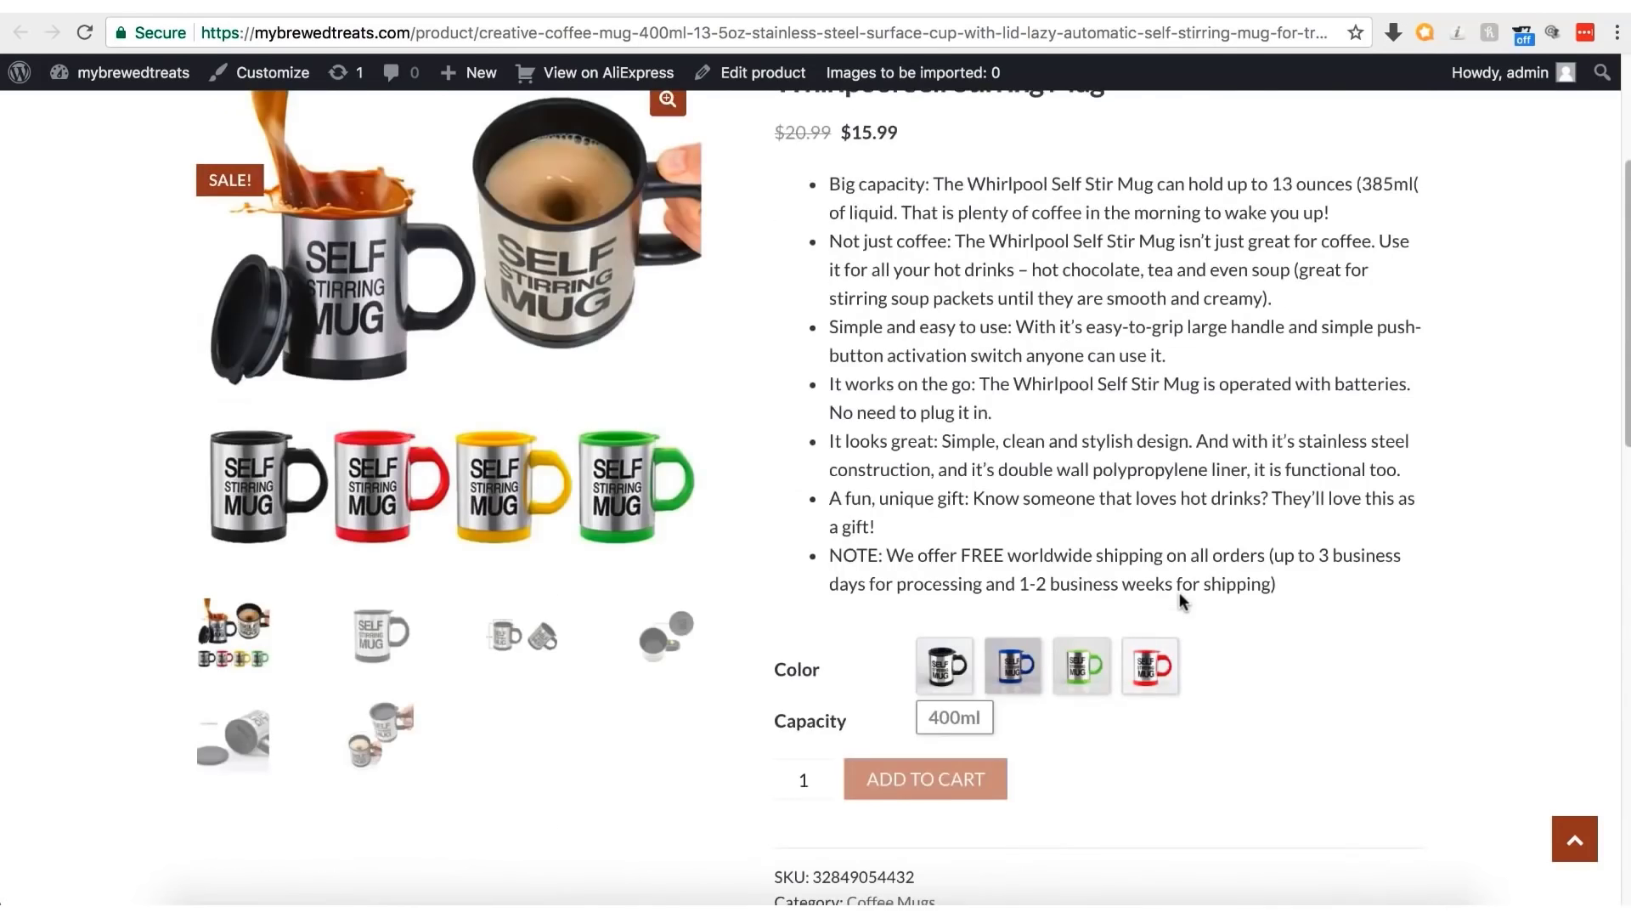
scroll(1181, 595, up, 1)
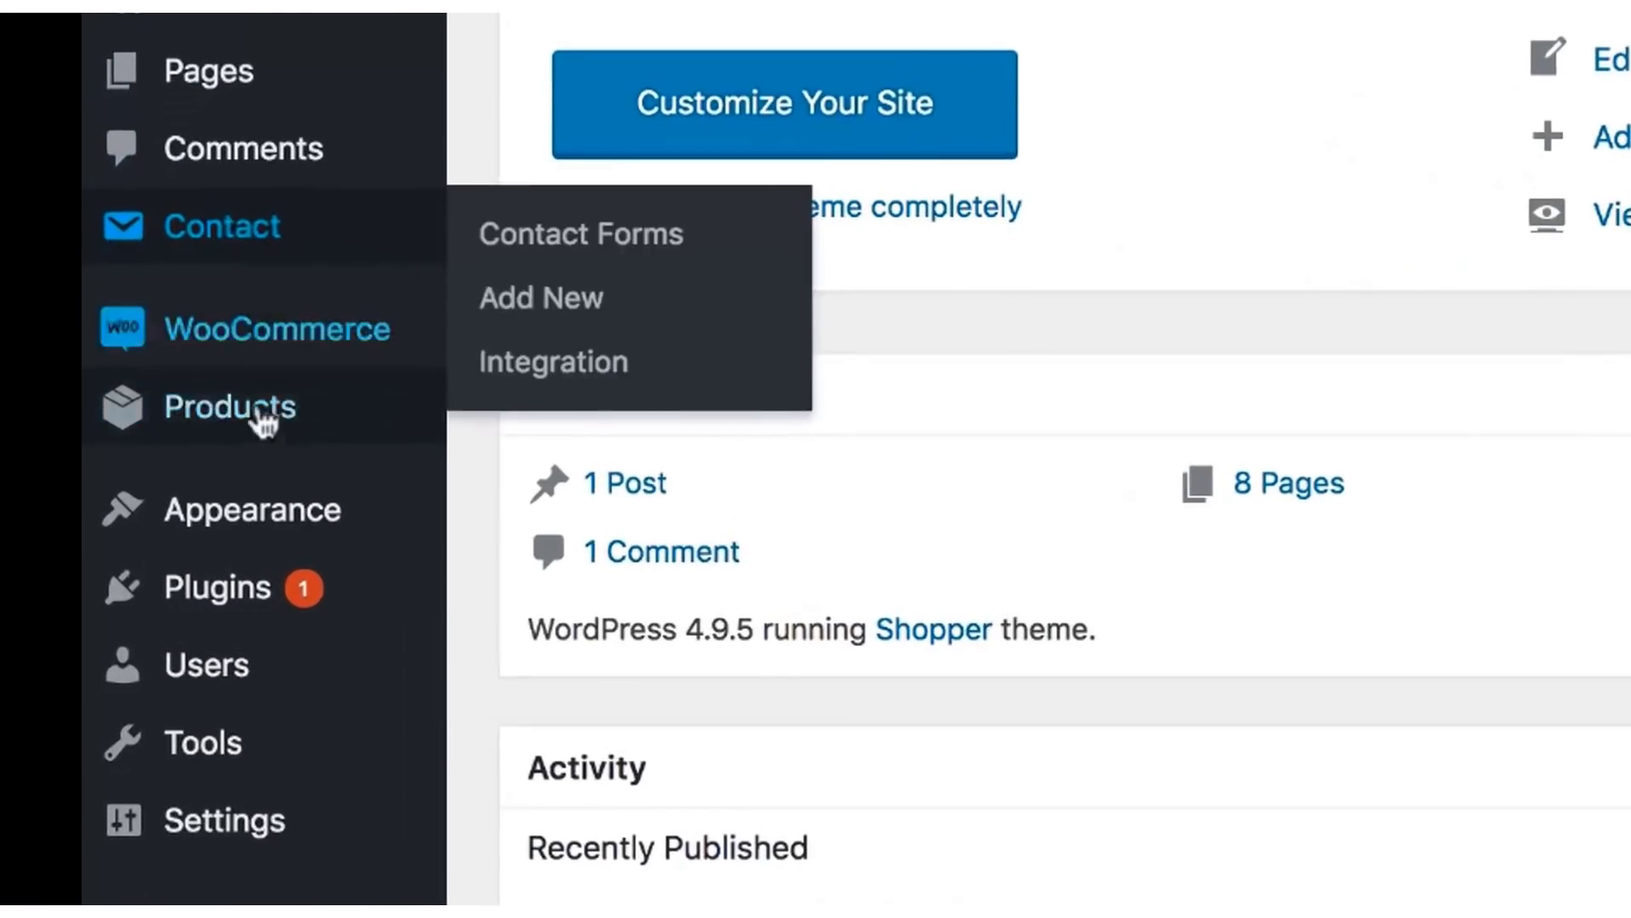
click(264, 420)
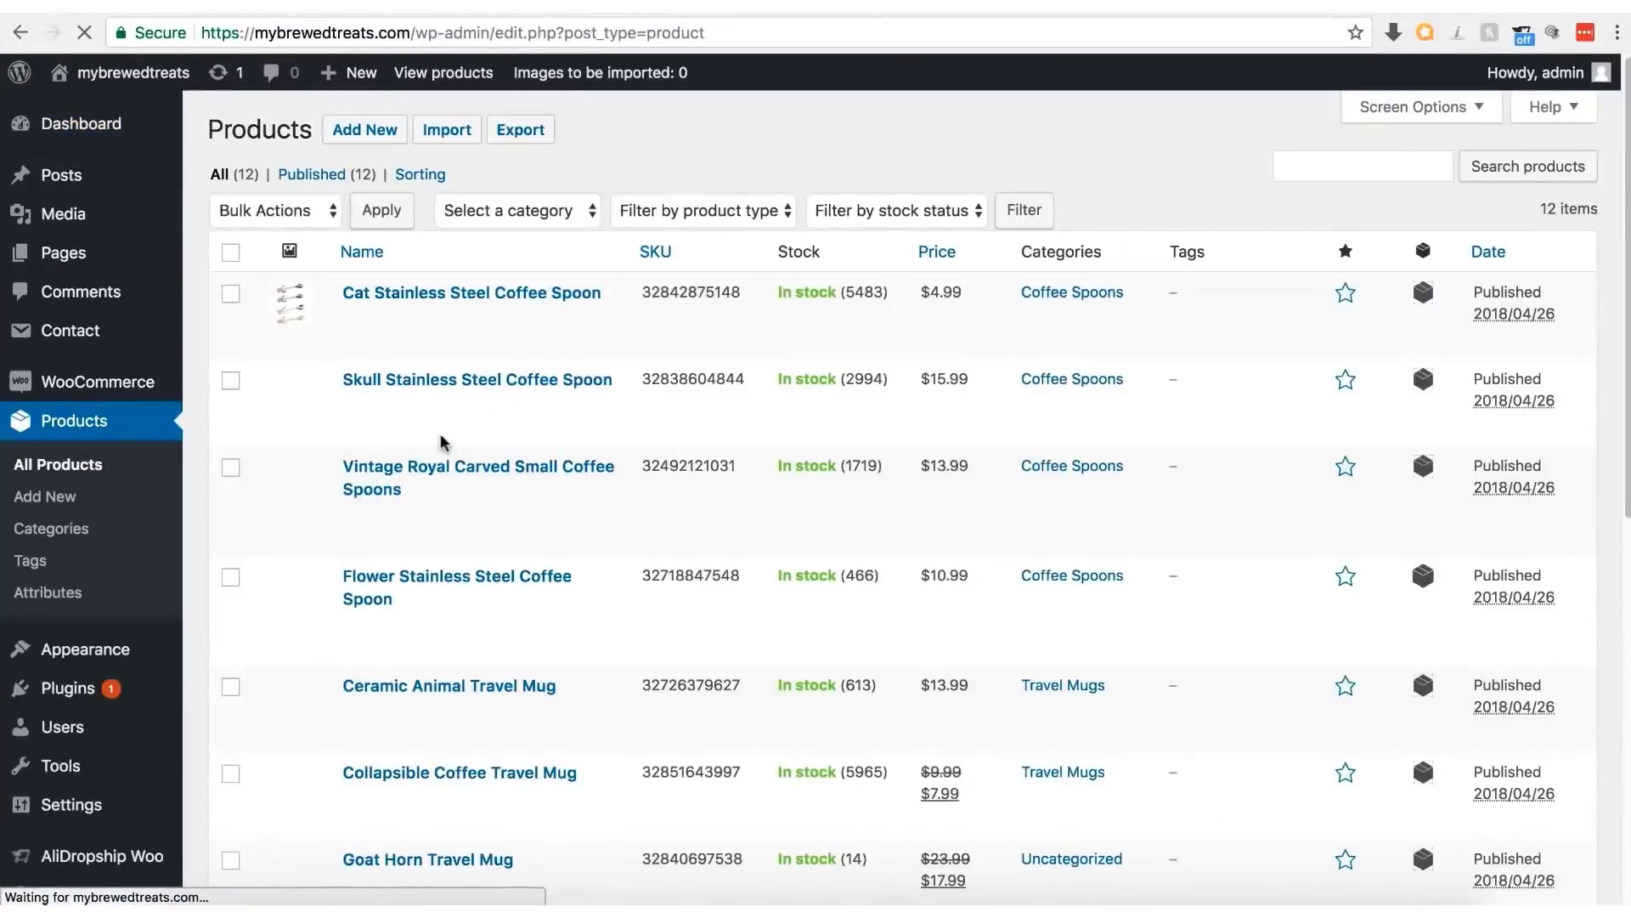
scroll(367, 501, down, 5)
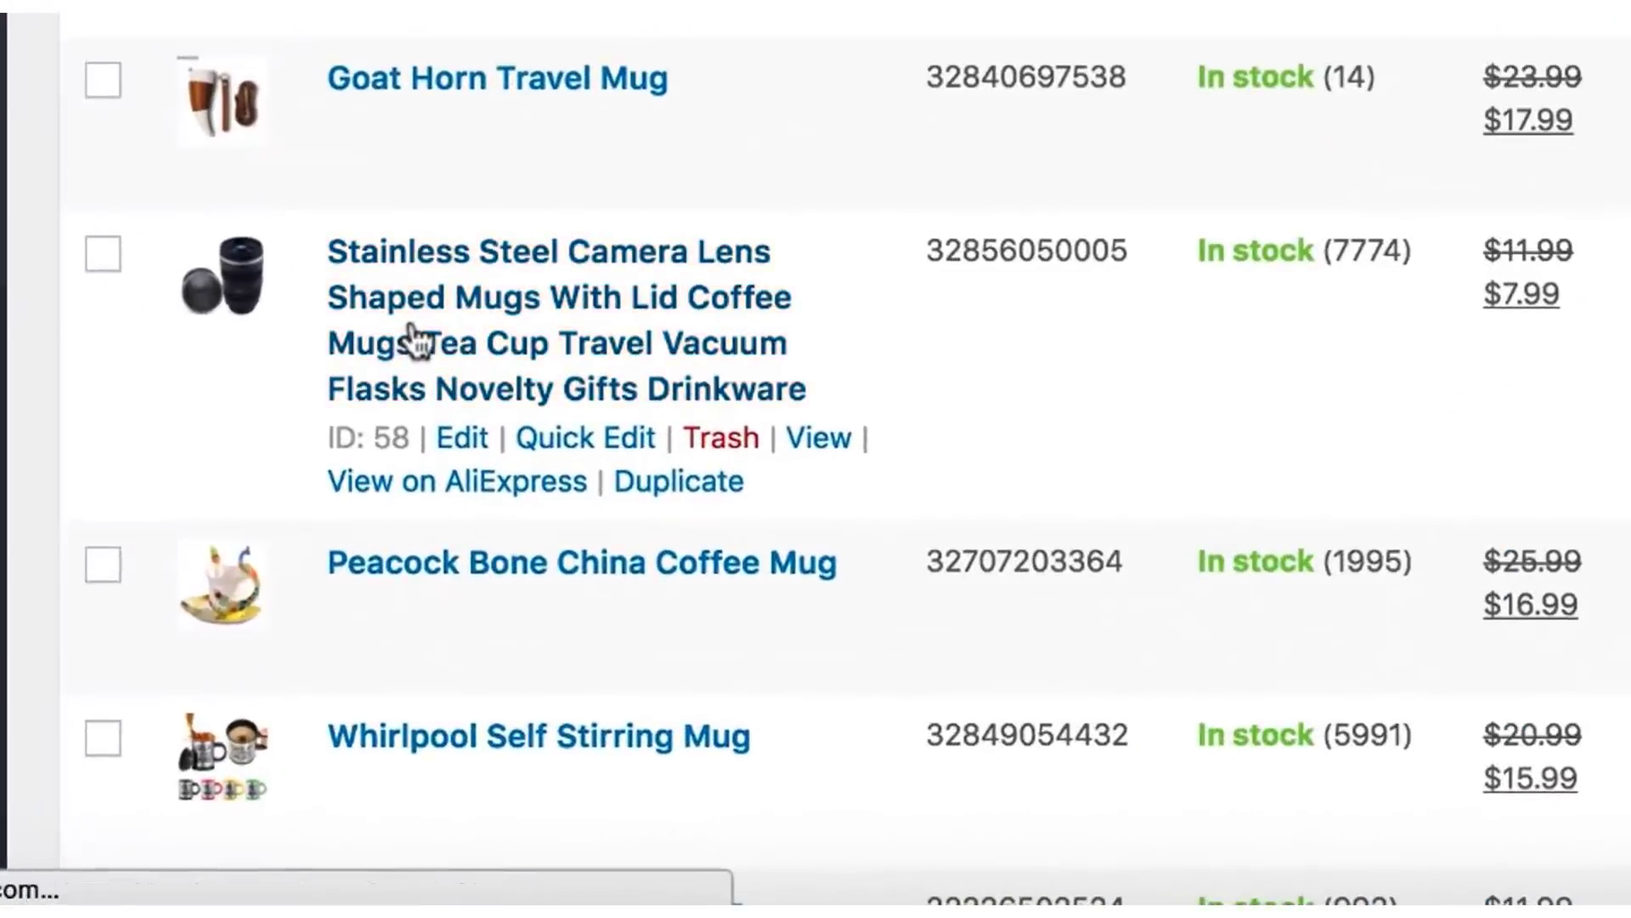
- Open the camera lens mug and rename it to 'Travel Lens Coffee Mug'
click(436, 313)
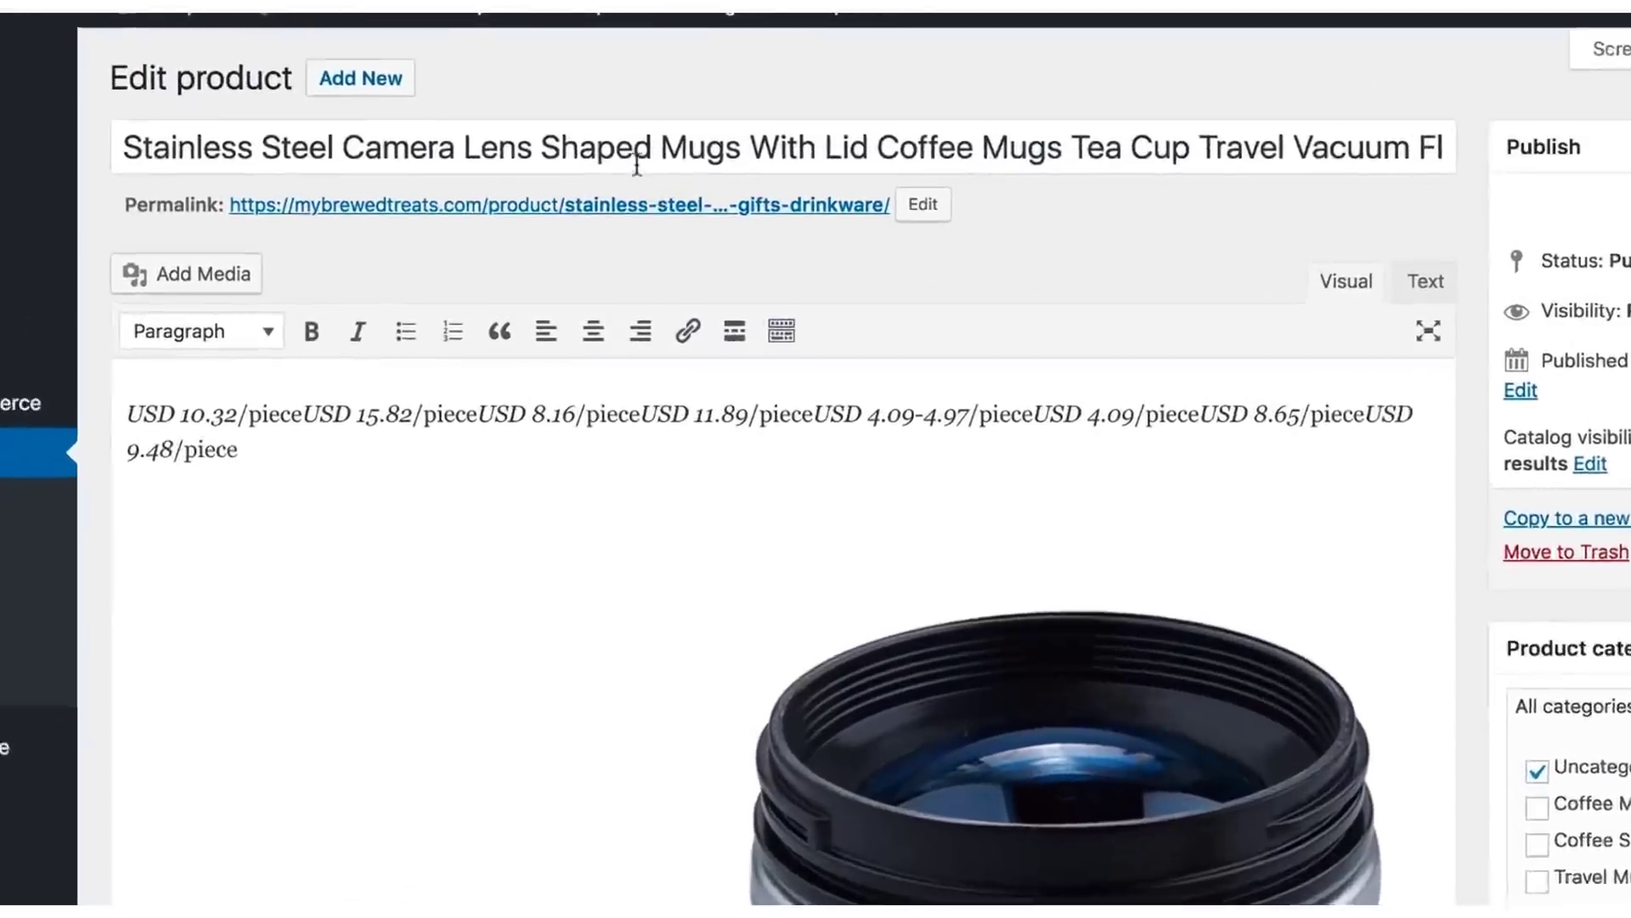
triple_click(618, 180)
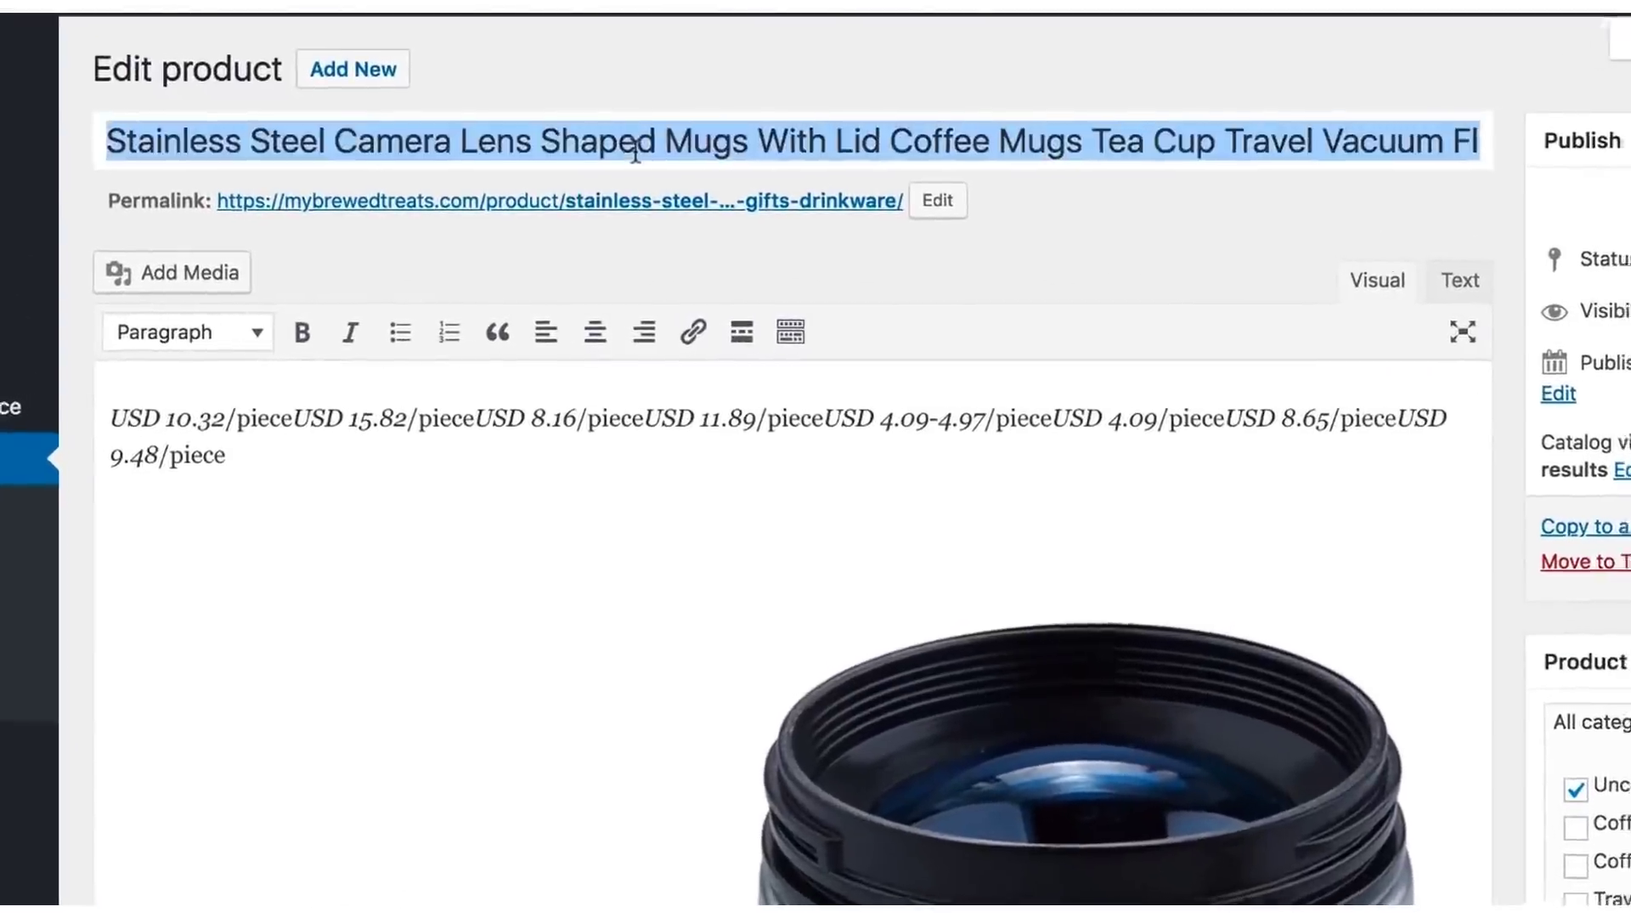
text(Travel Lens Coffee Mug)
- Replace the imported description with the new product text and paste a bulleted short description
click(578, 440)
key(ctrl+a)
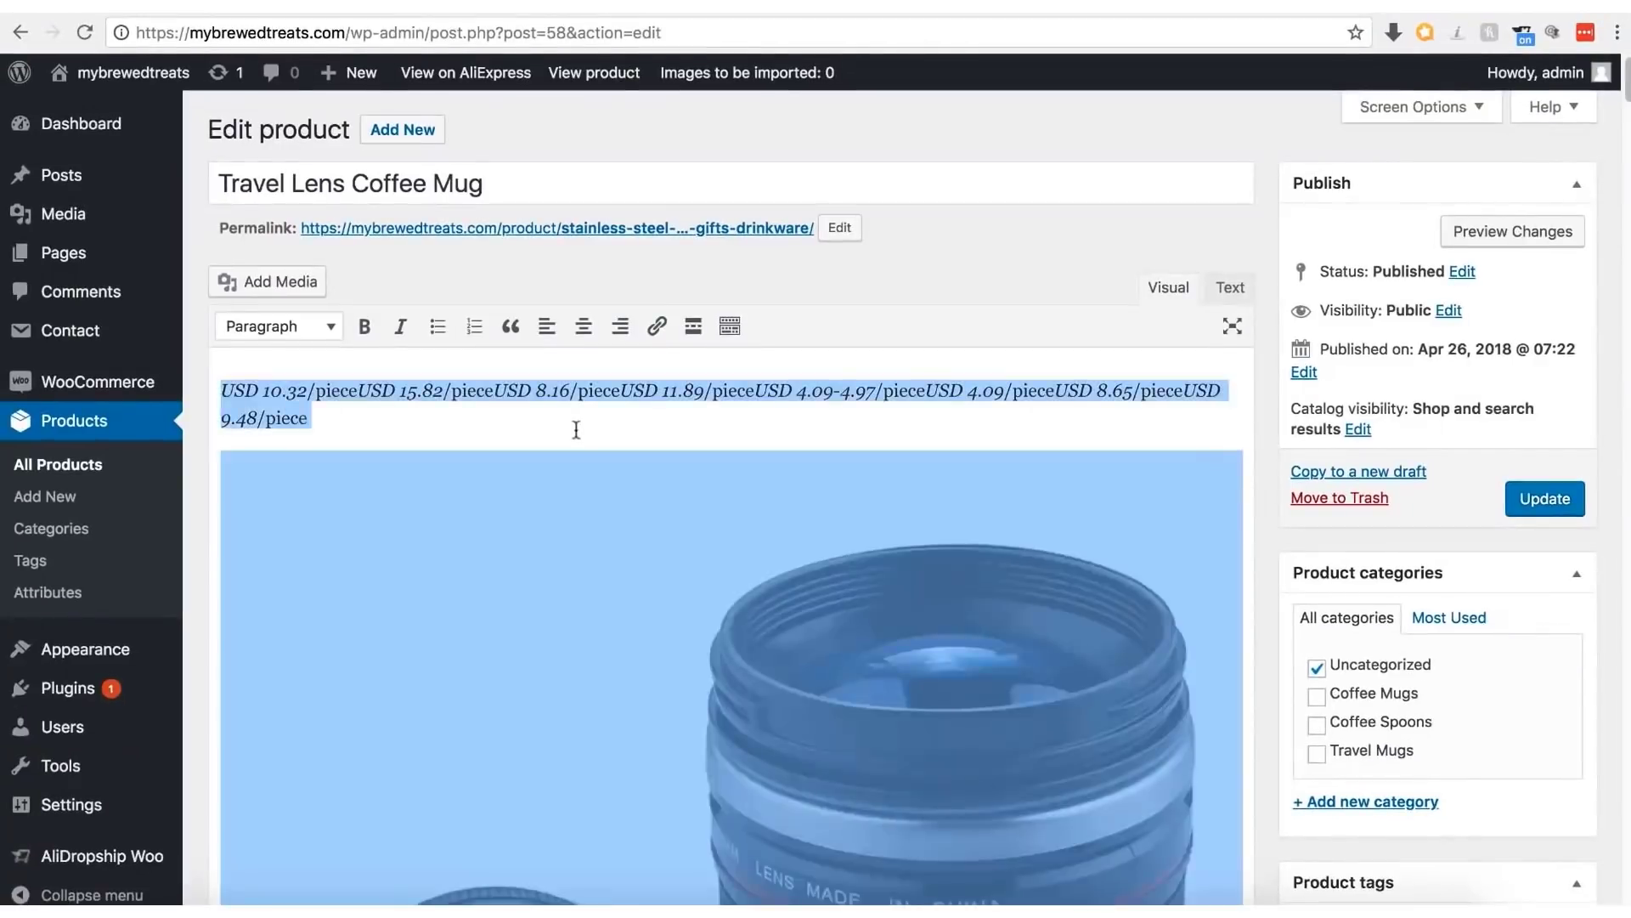
key(ctrl+v)
scroll(494, 586, up, 10)
scroll(494, 586, down, 5)
scroll(494, 583, down, 9)
scroll(641, 444, down, 10)
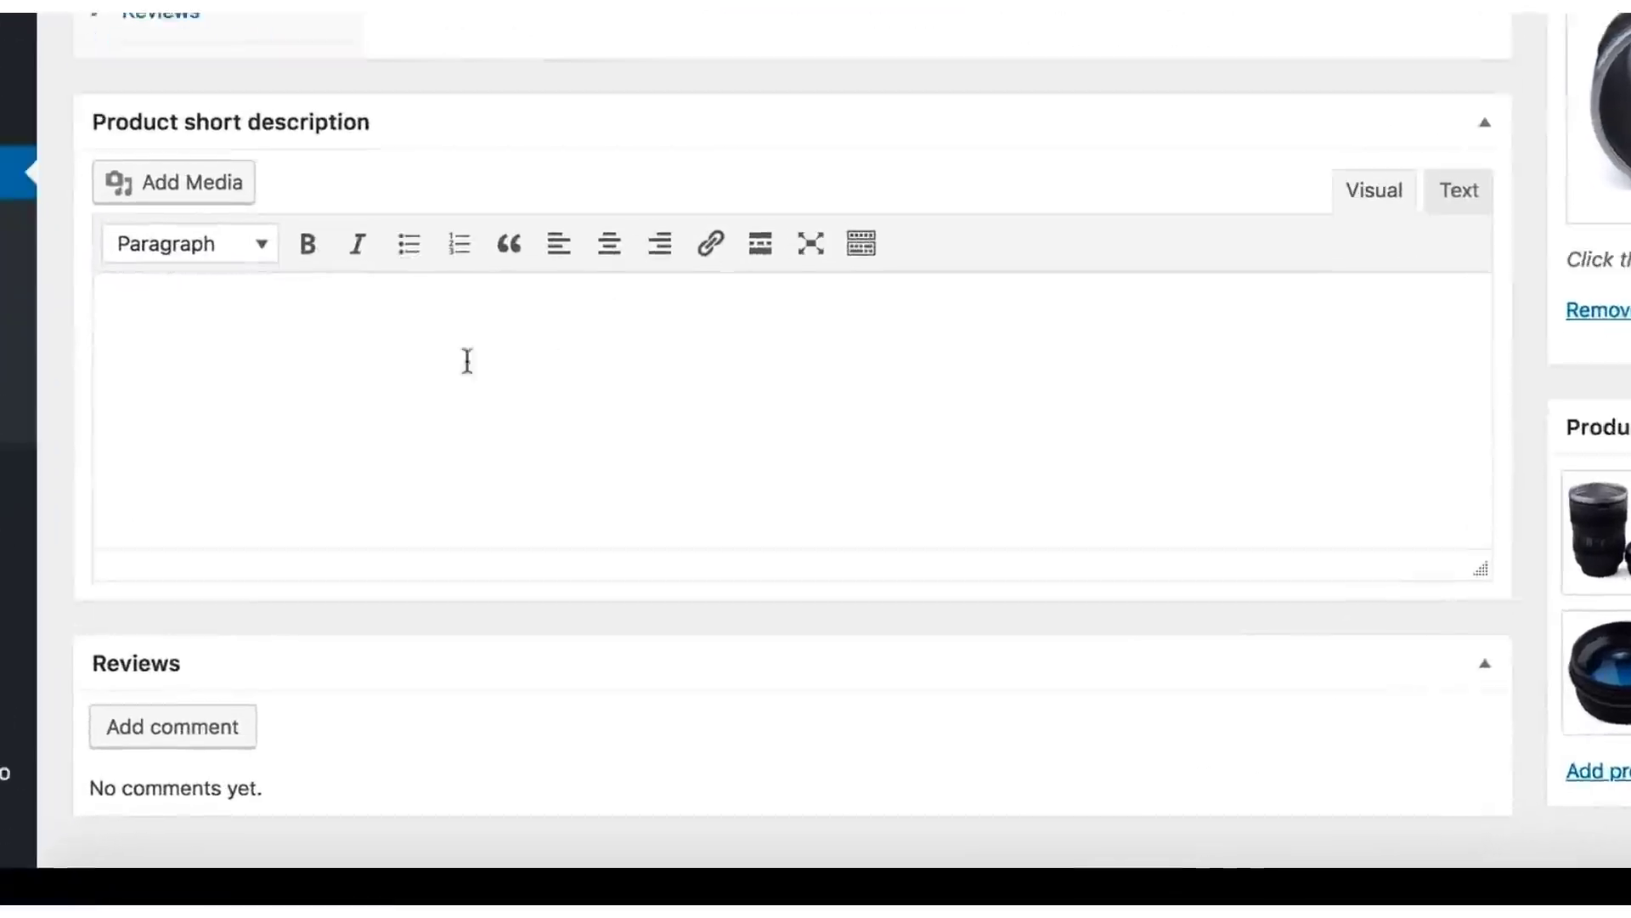
text(Big capacity: This is a big mug, and can hold 12 ounces (350ml) of liquid. That’s plenty of early morning coffee! Safe, durable and long-lasting: Built out of food grade PVC plastic, this mug is safe (you don’t have to worry about contamination) this must has been built to last. Hot, delicious coffee (or any hot drink): In addition to it’s external PVC plastic, it has stainless steel thermos interior and a tight lid, making it safe to drink while keeping your drink hotter for longer. Incredibly realistic: The reactions you’ll get while drinking this are priceless. It really does look like a real DSLR lens! NOTE: We offer FREE worldwide shipping on all orders (up to 3 business days for processing and 1-2 business weeks for shipping))
scroll(444, 556, up, 2)
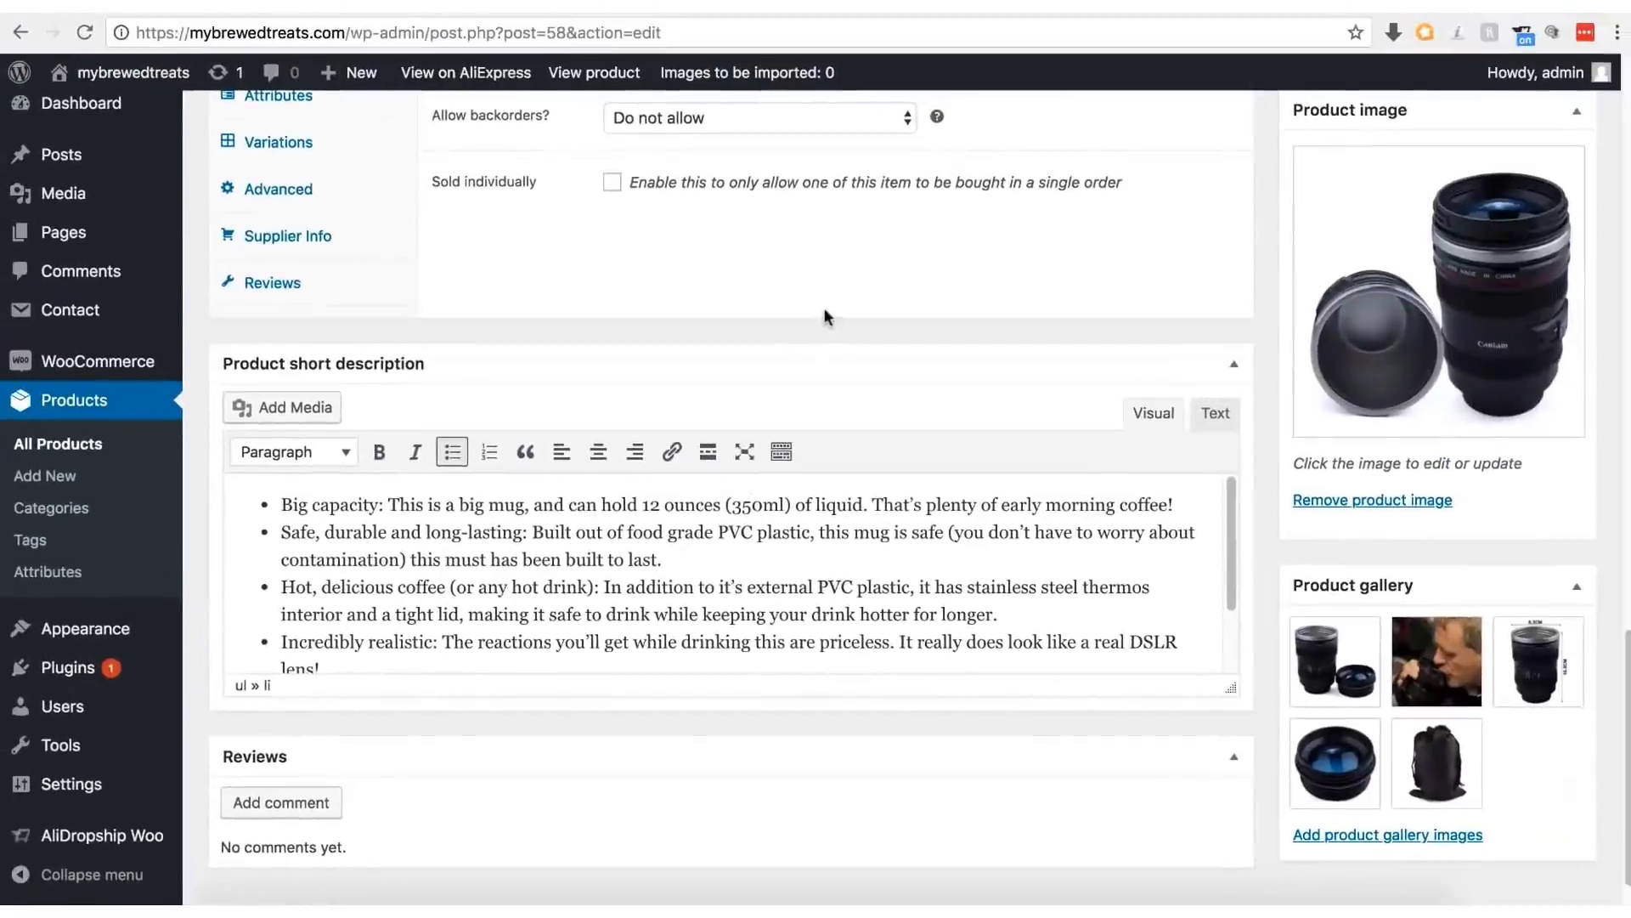
scroll(828, 318, up, 5)
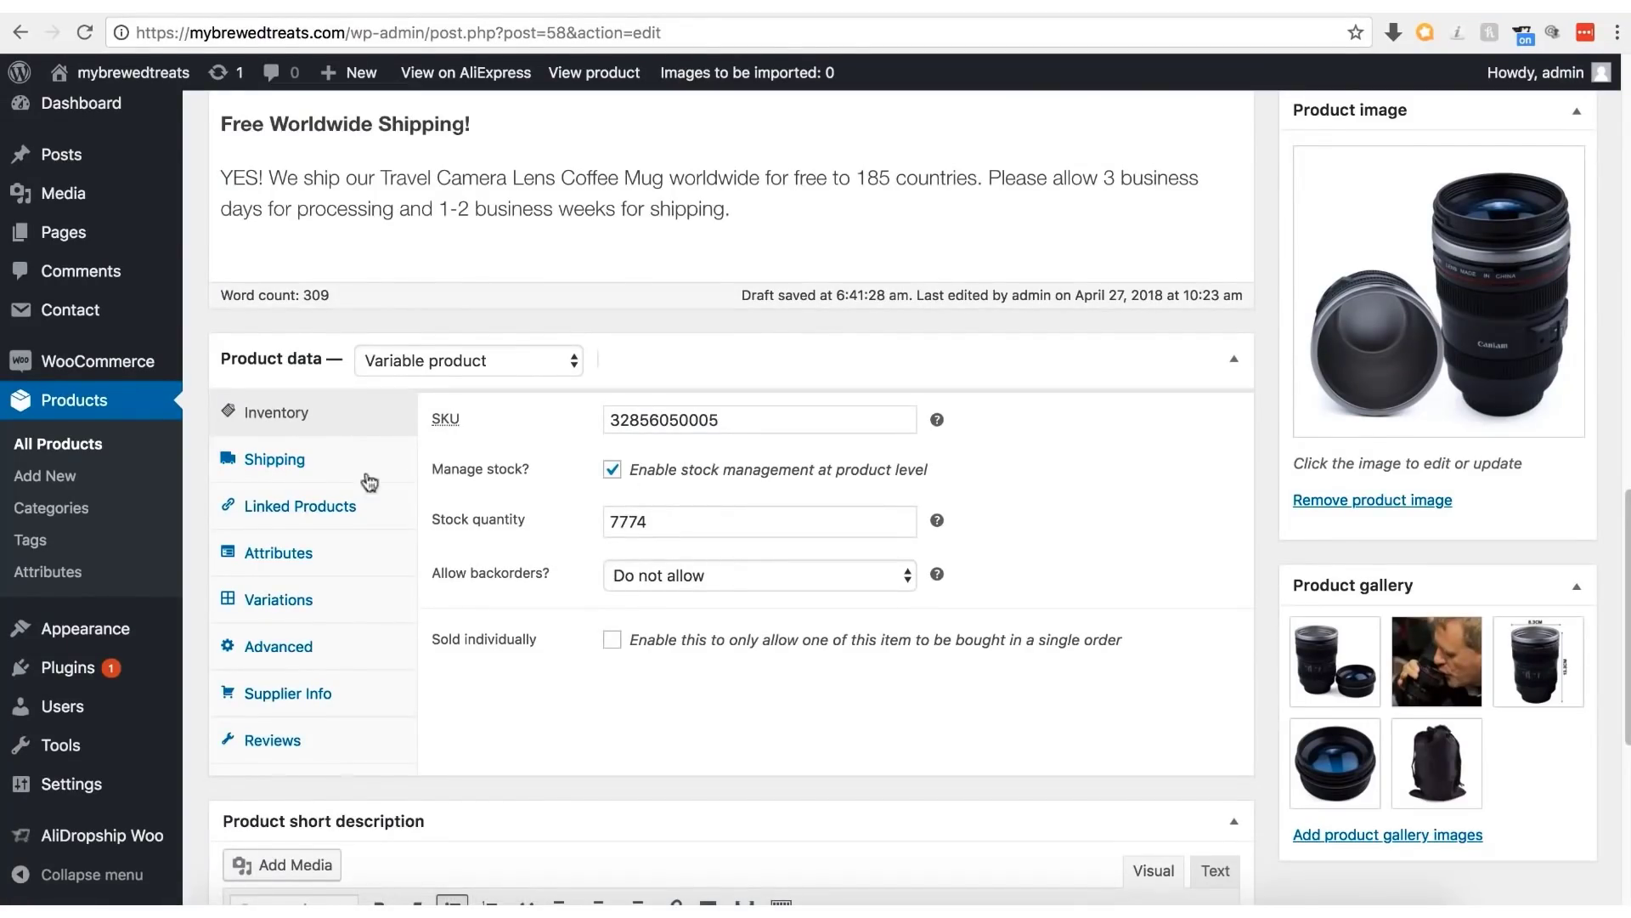
- Hide the Feature attribute from the product page
click(330, 464)
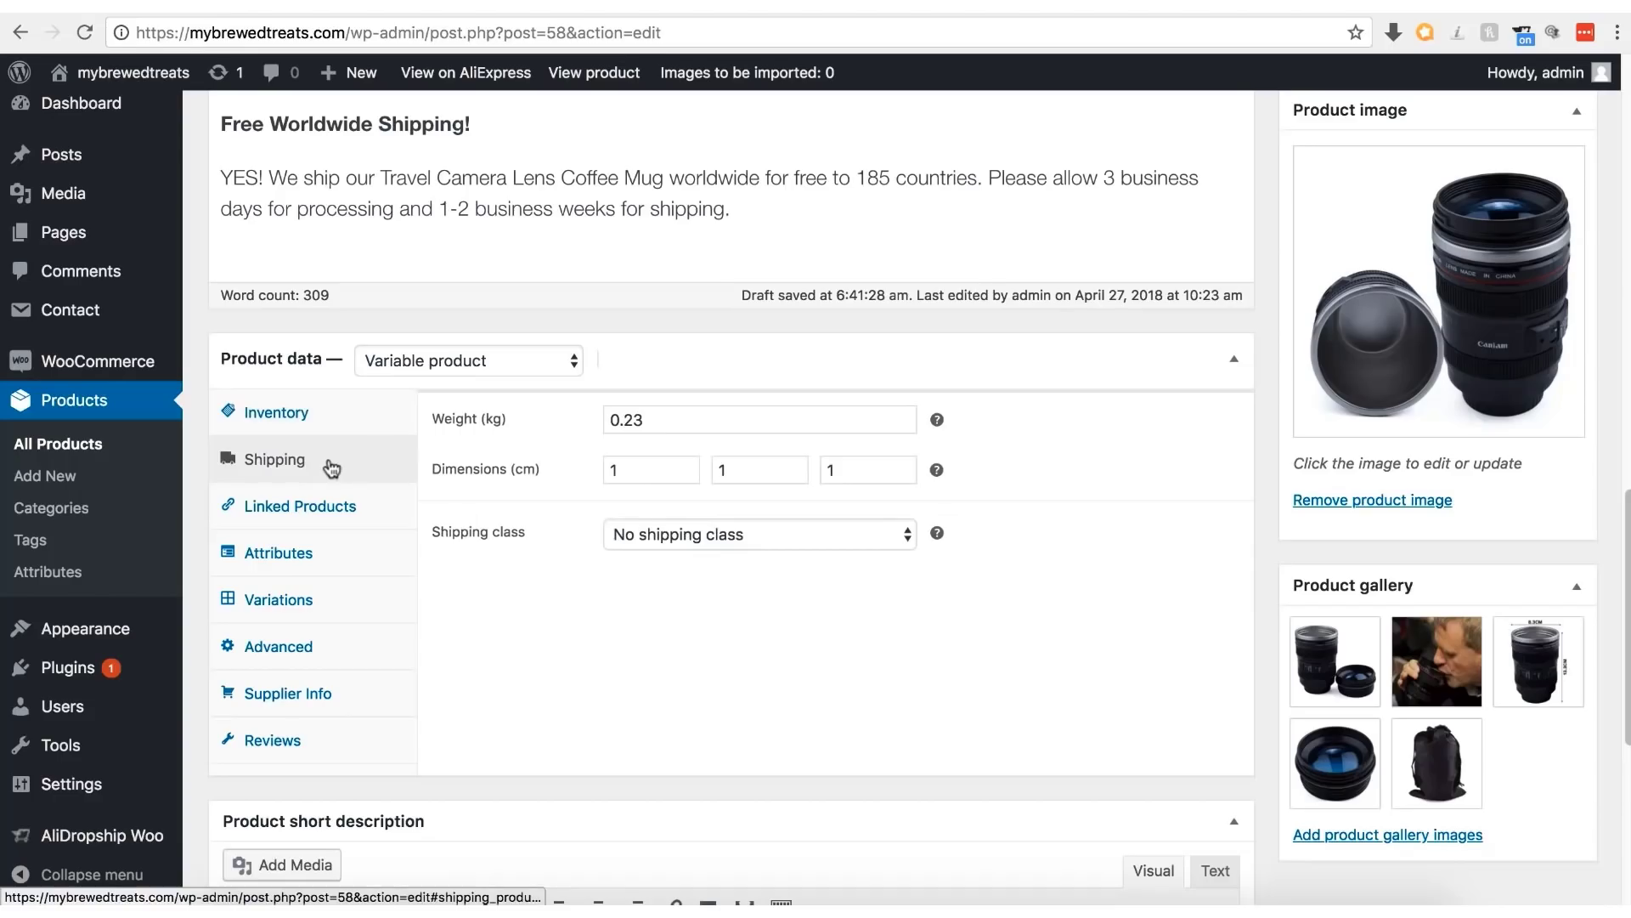
click(339, 507)
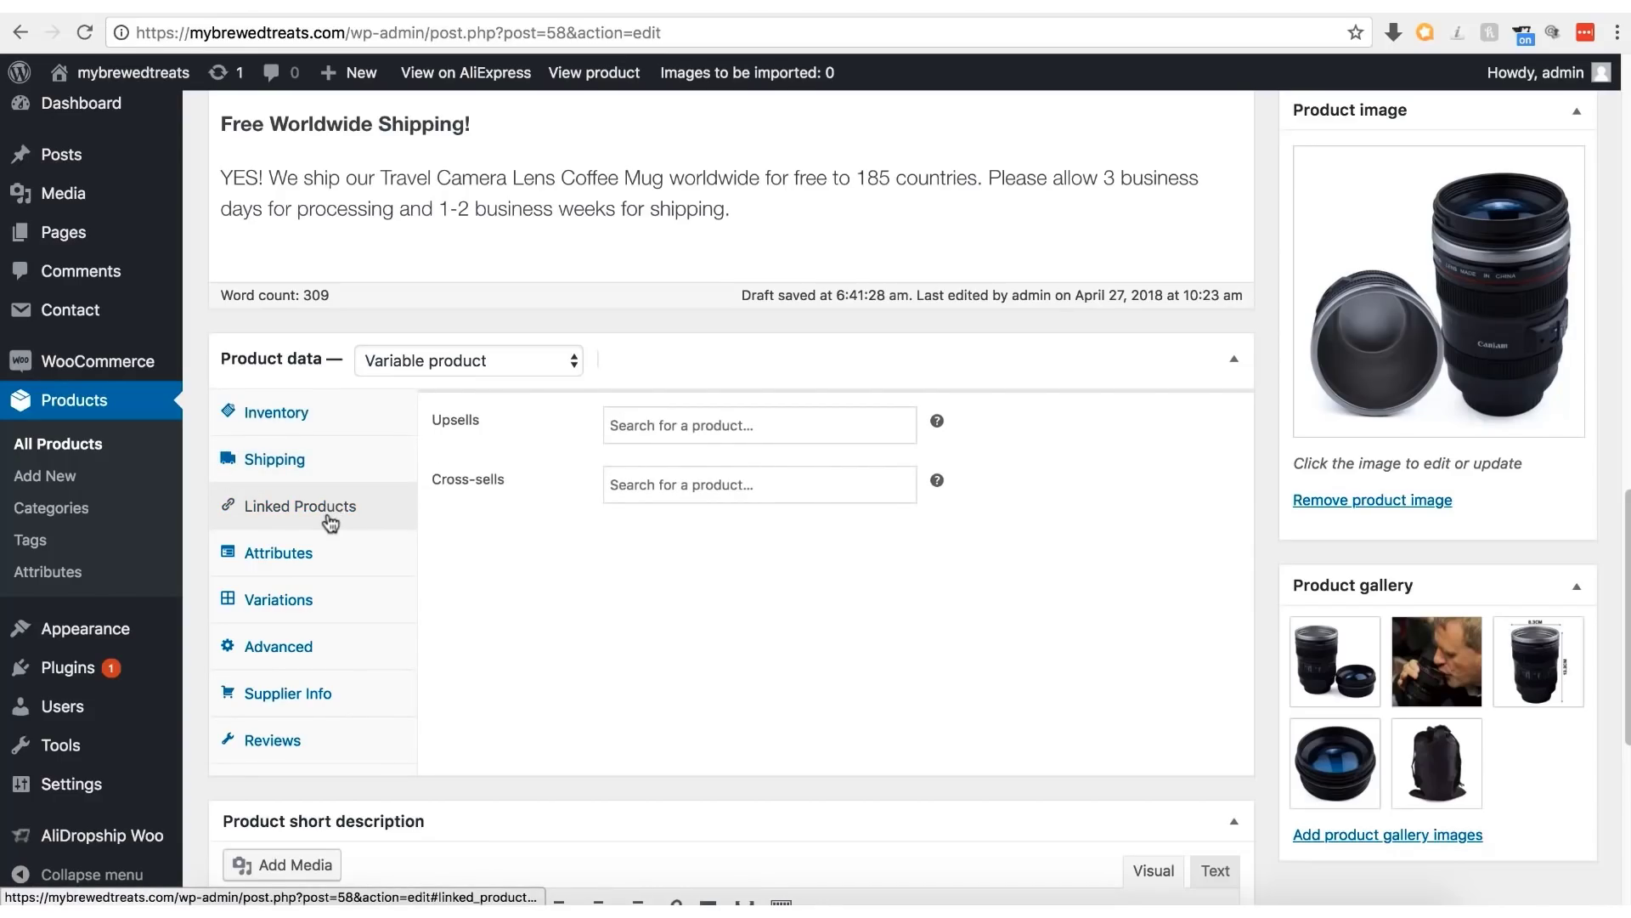
click(316, 558)
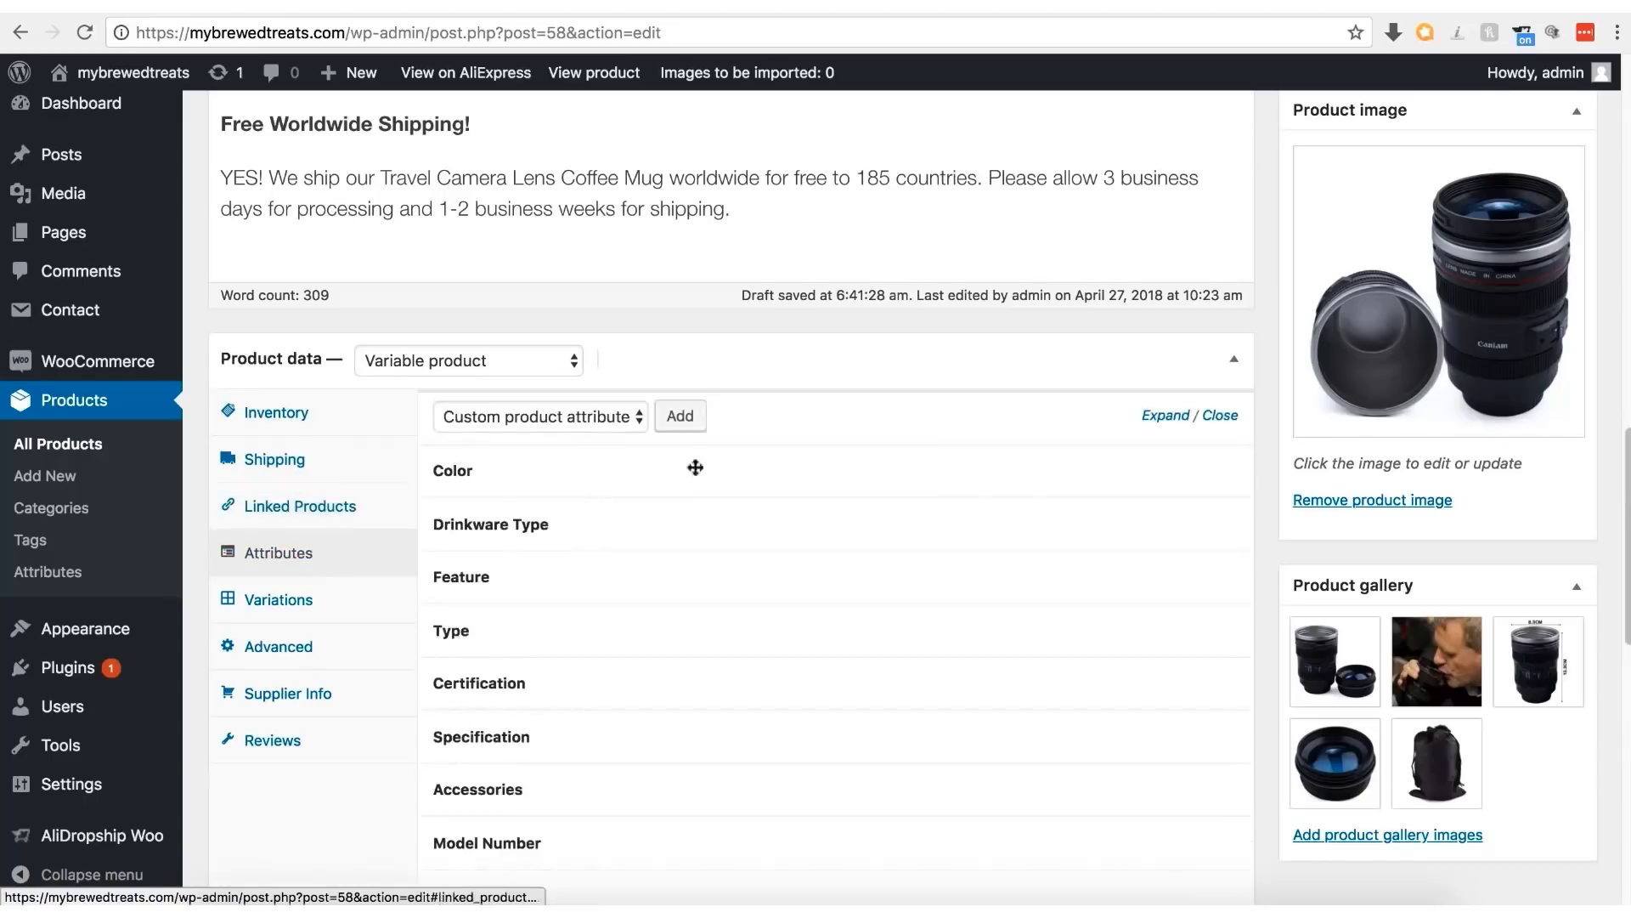
click(1169, 585)
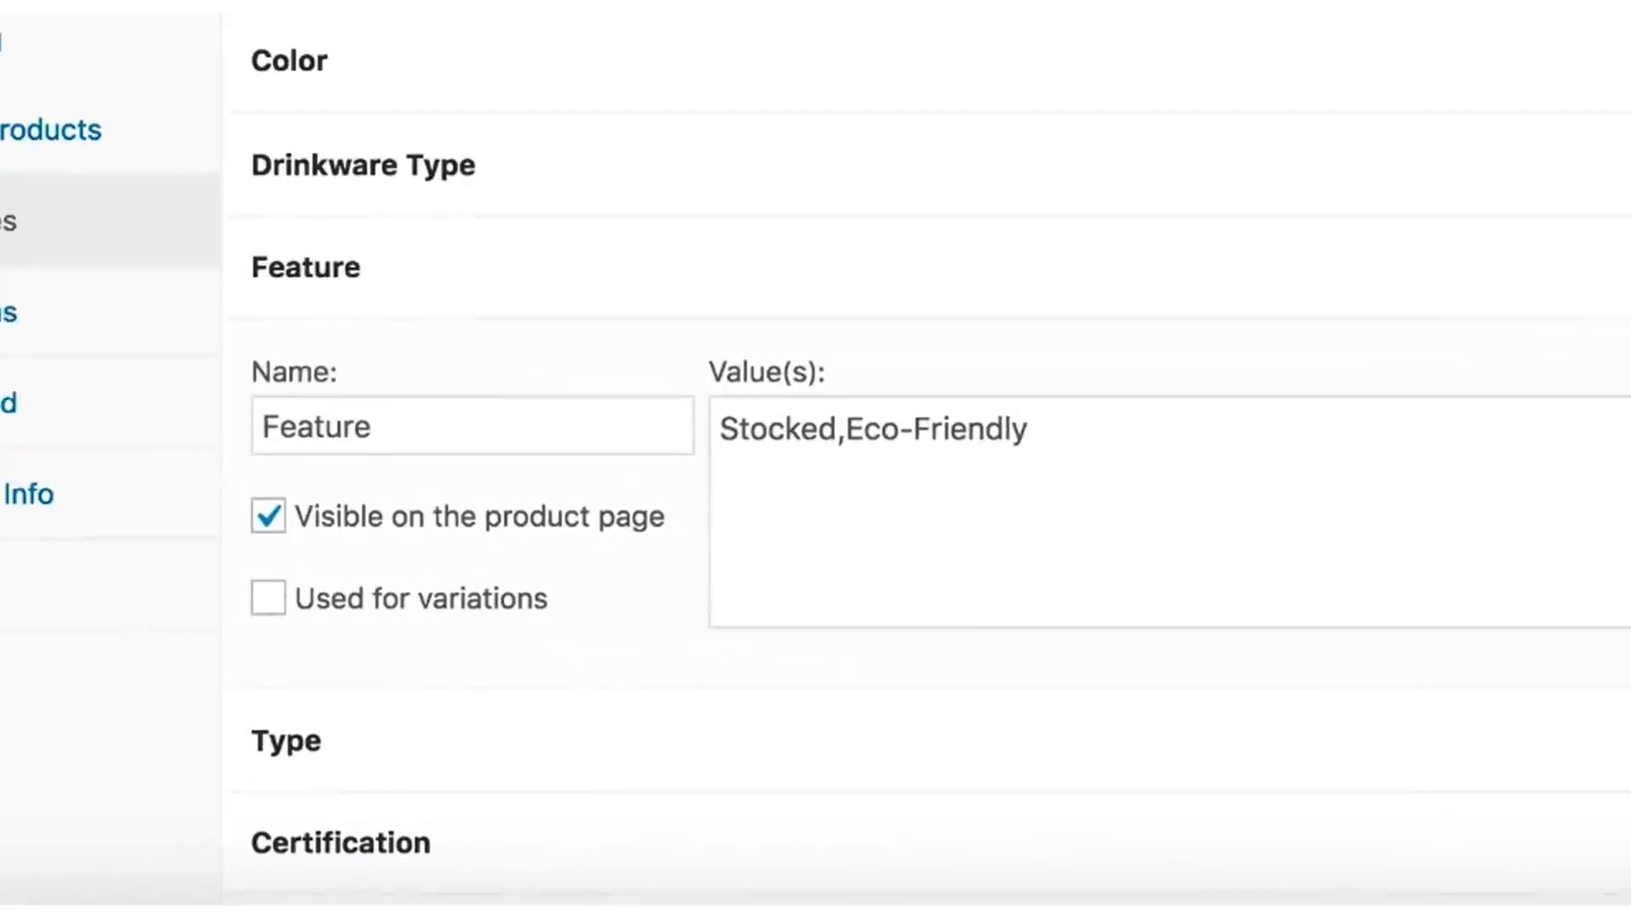
click(580, 506)
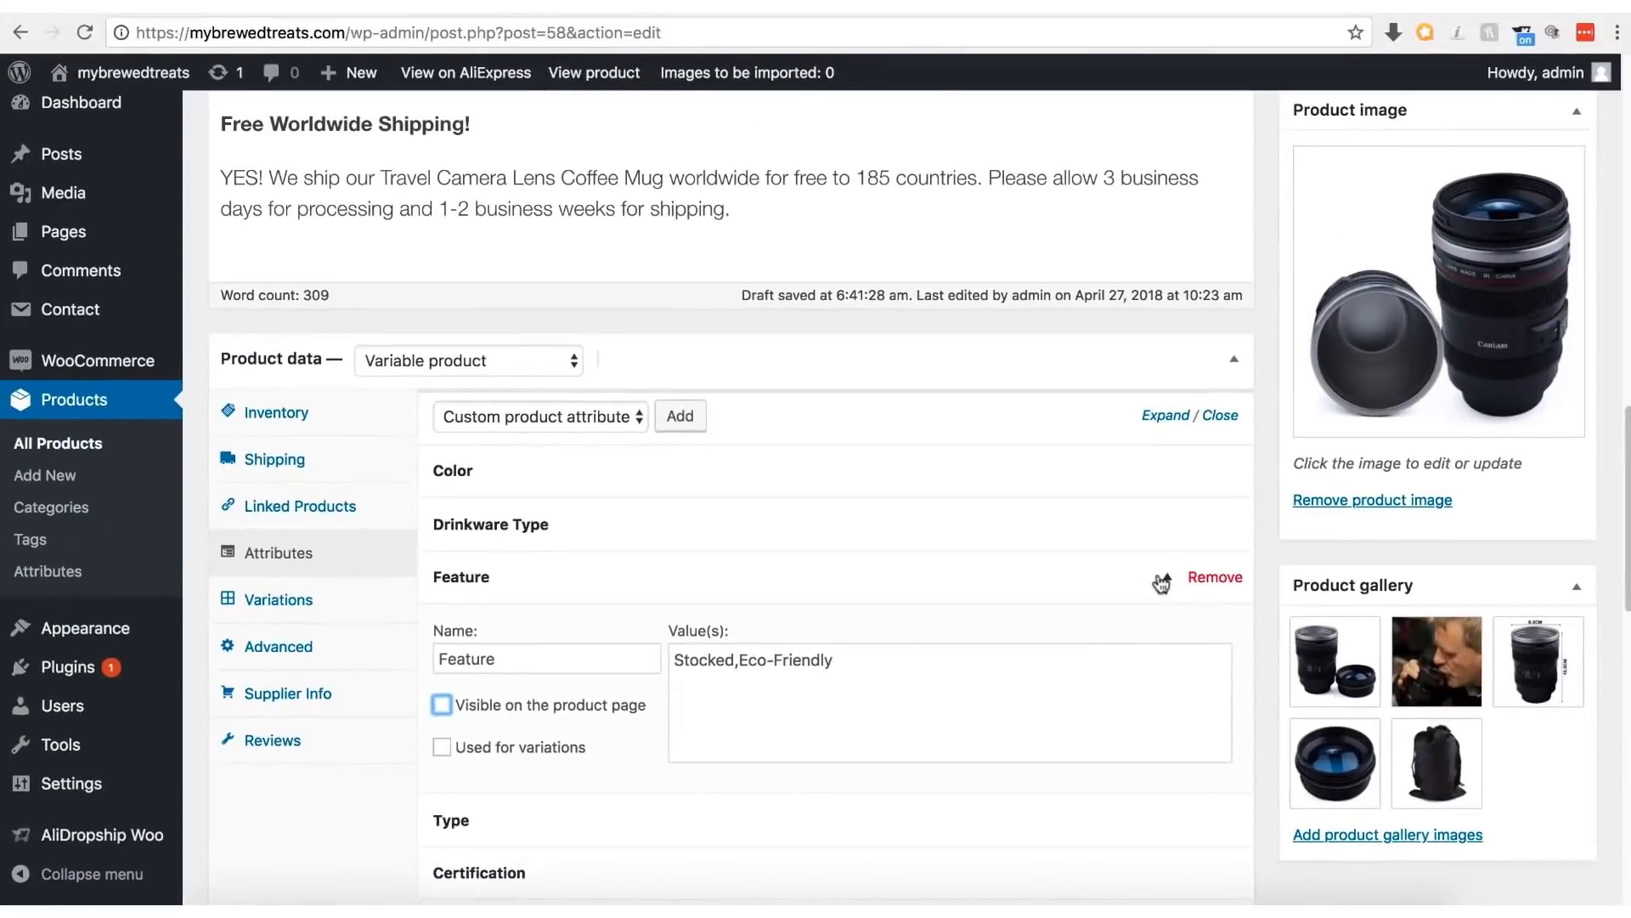
click(1162, 583)
scroll(903, 571, down, 4)
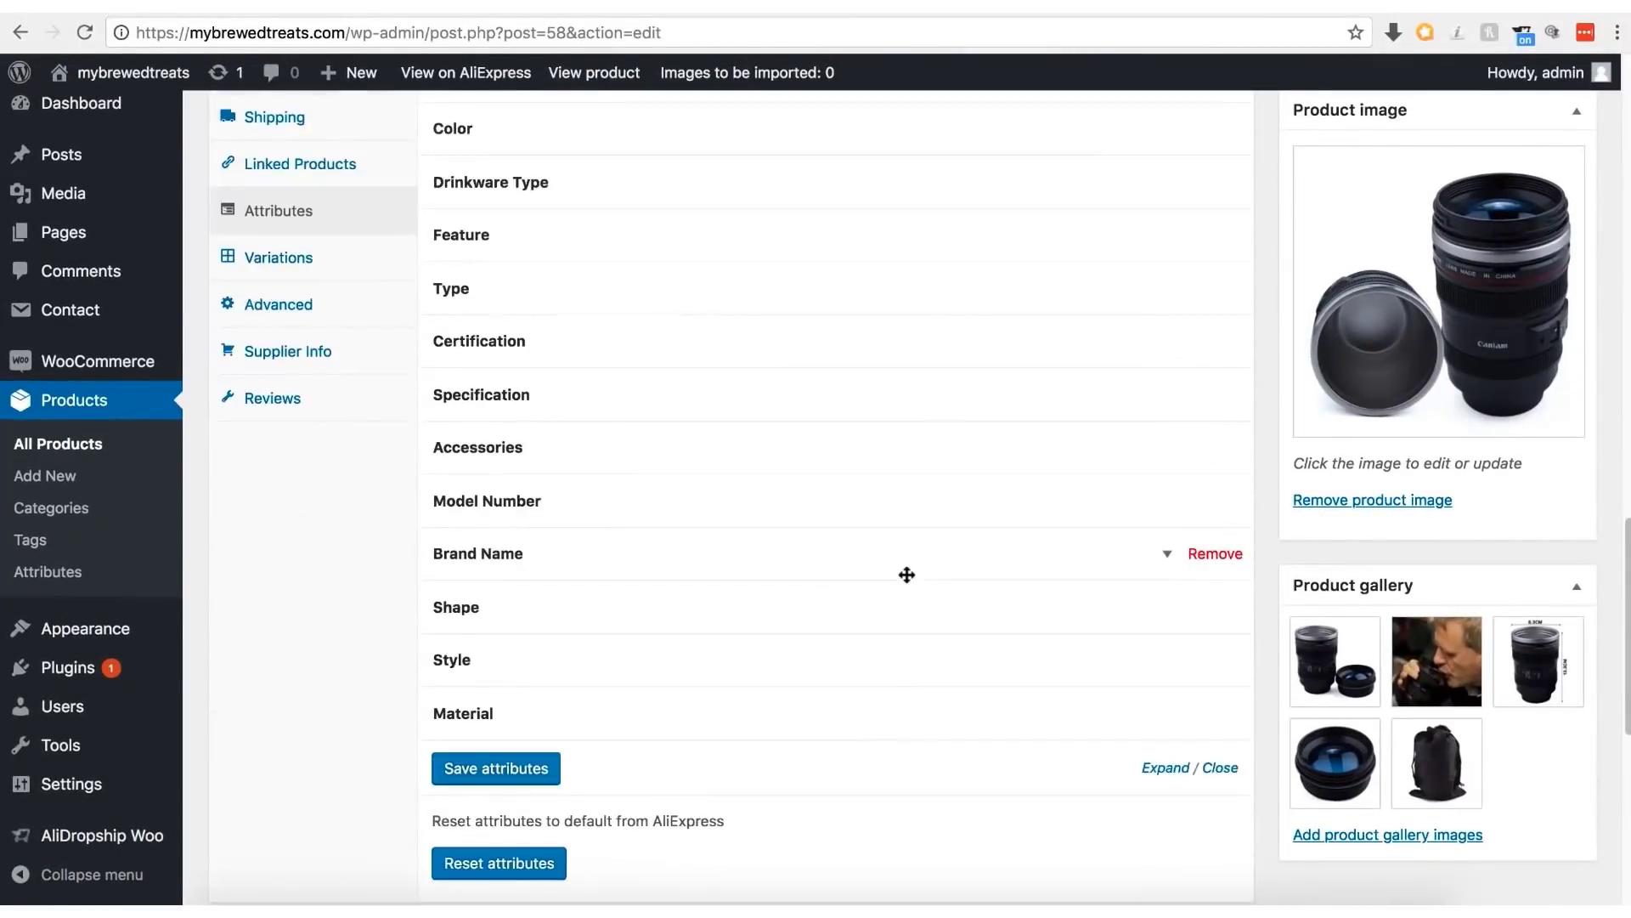
- Work through the Type, Specification and Accessories attributes' product-page visibility settings
click(1166, 296)
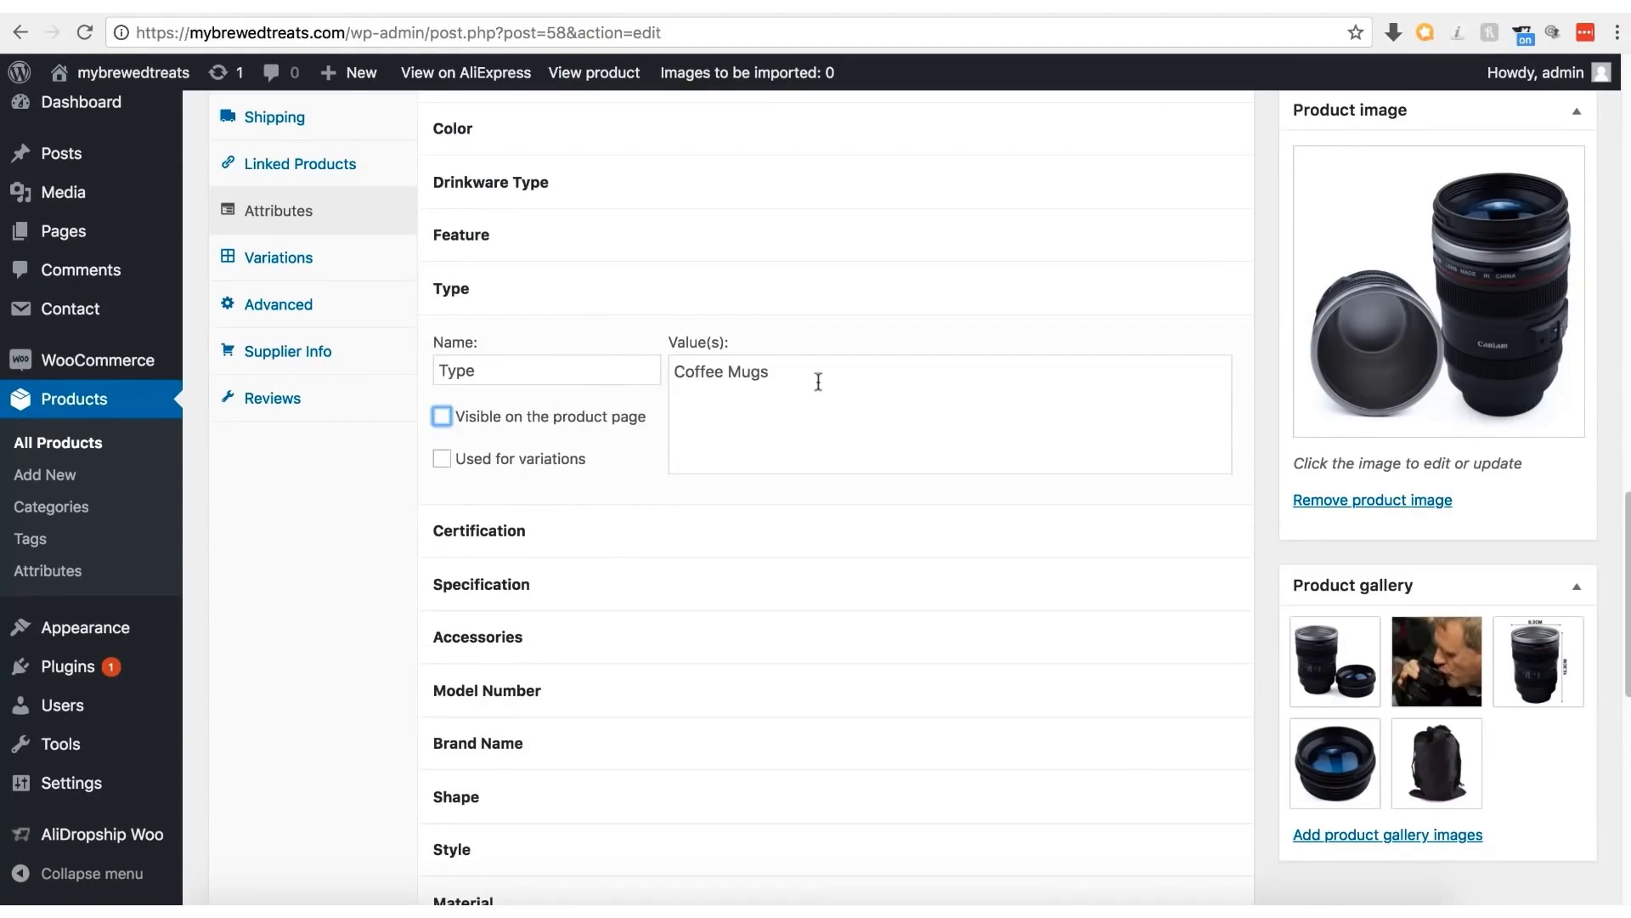
double_click(1168, 298)
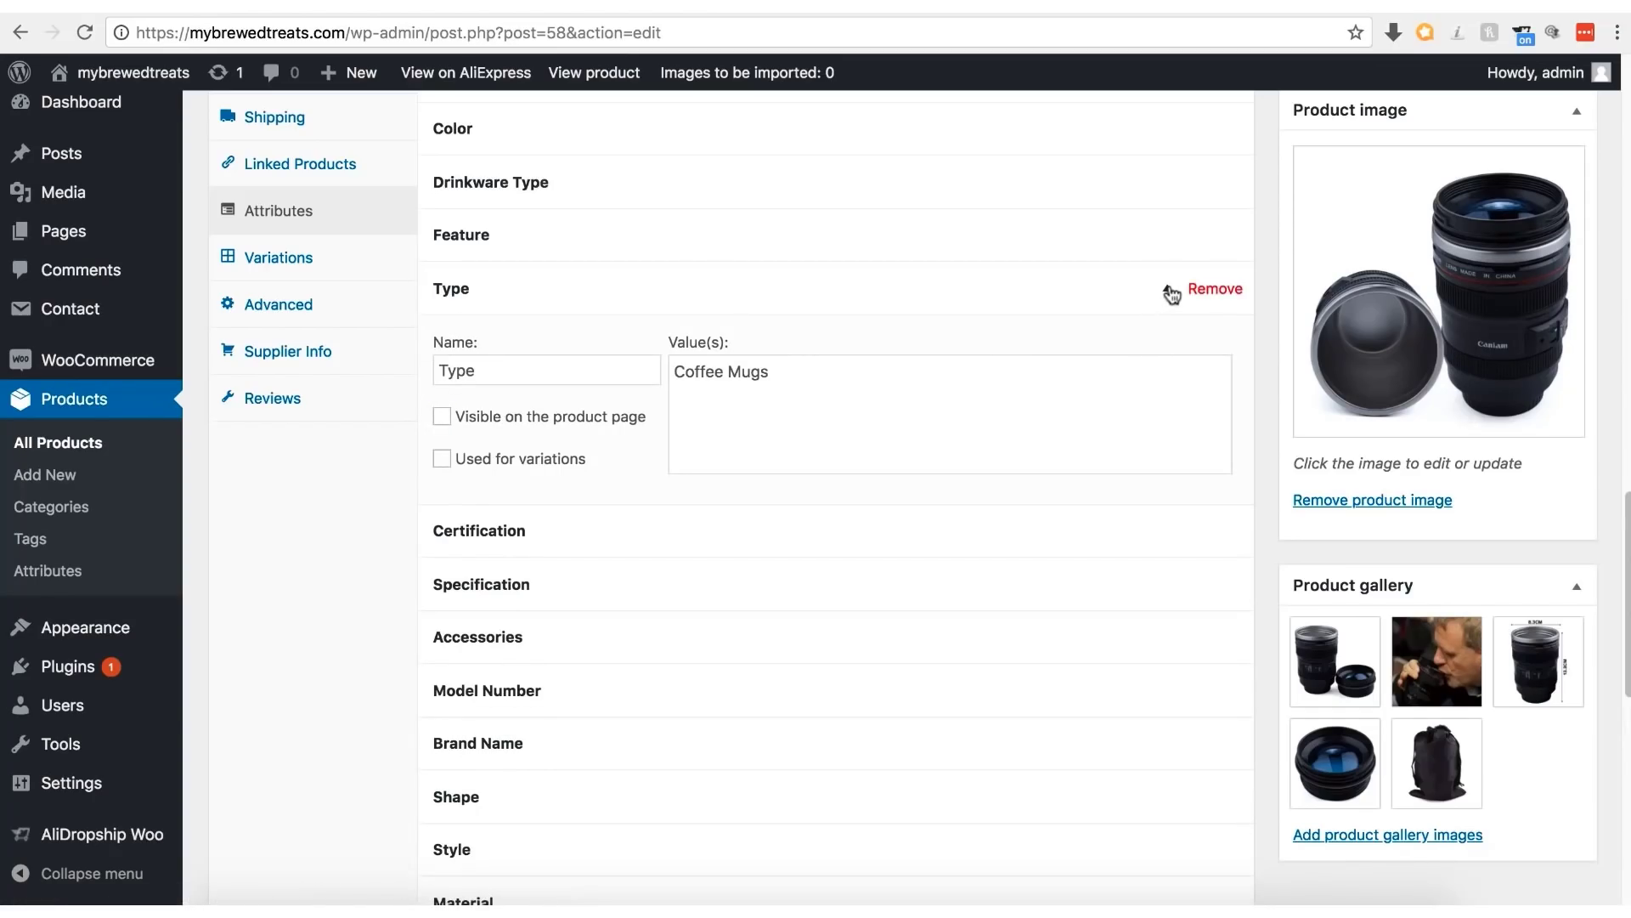
click(1171, 291)
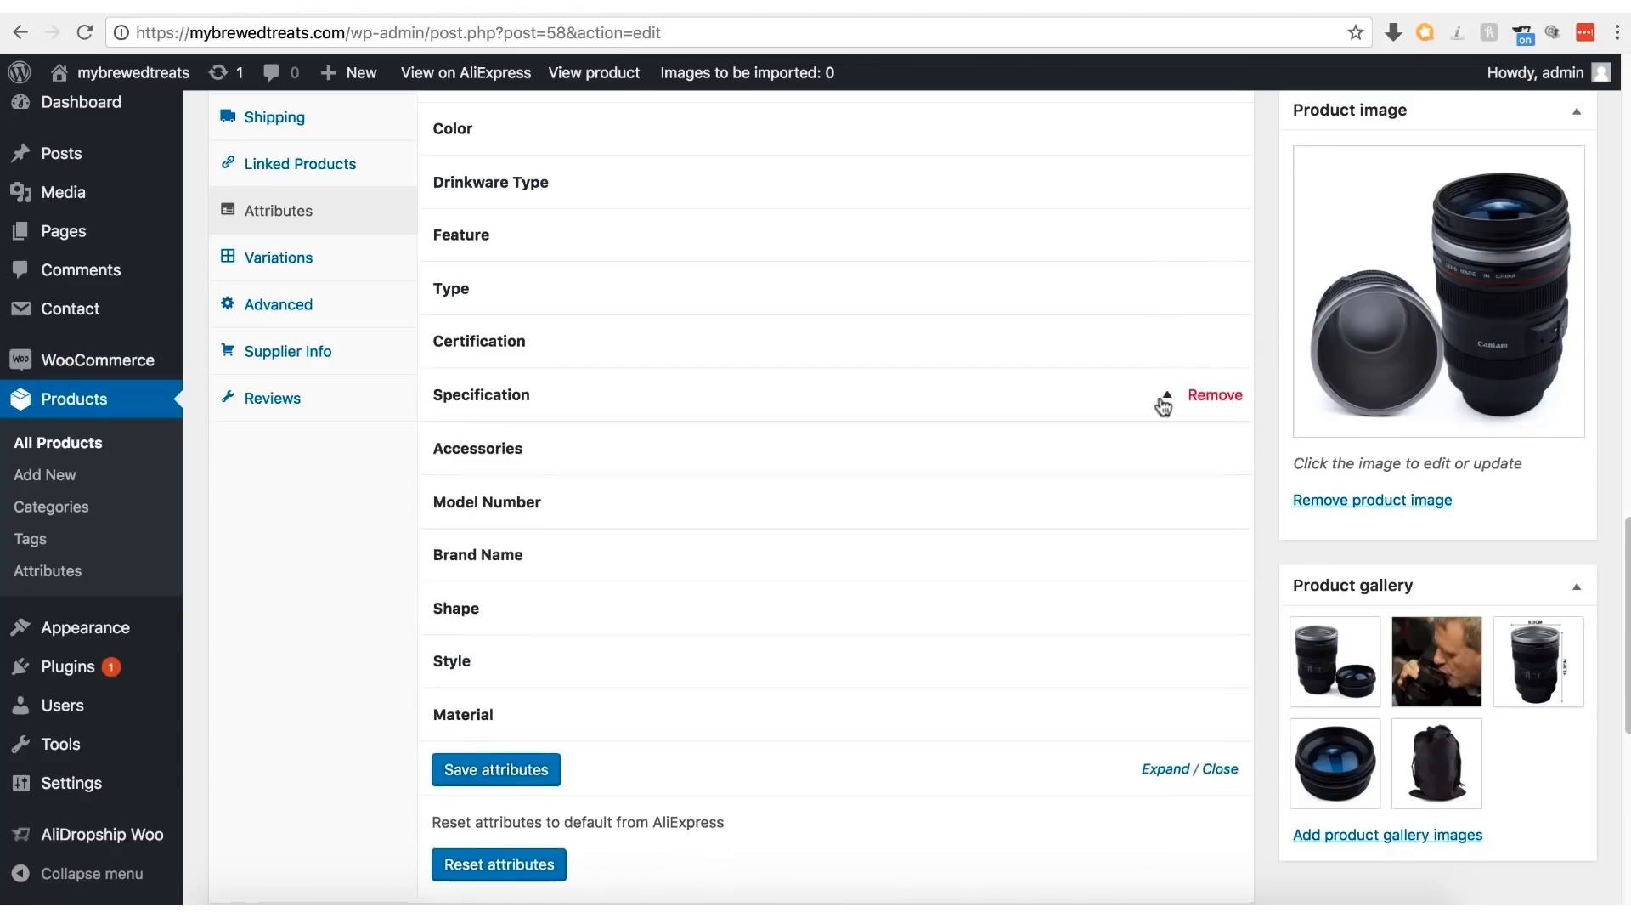
click(1163, 395)
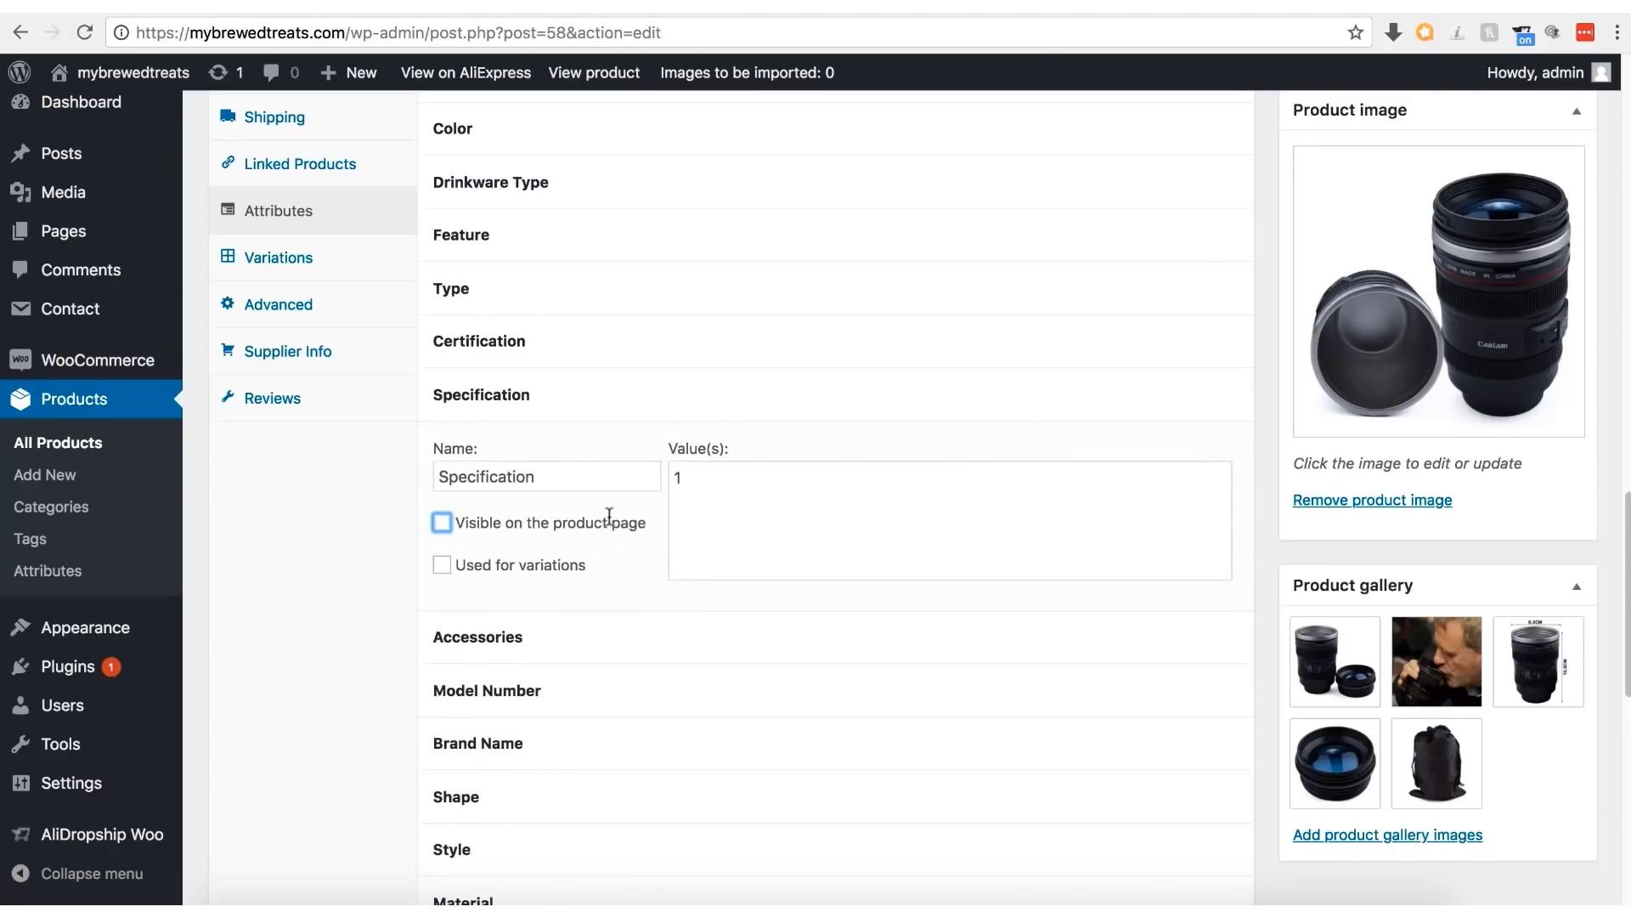
click(1169, 404)
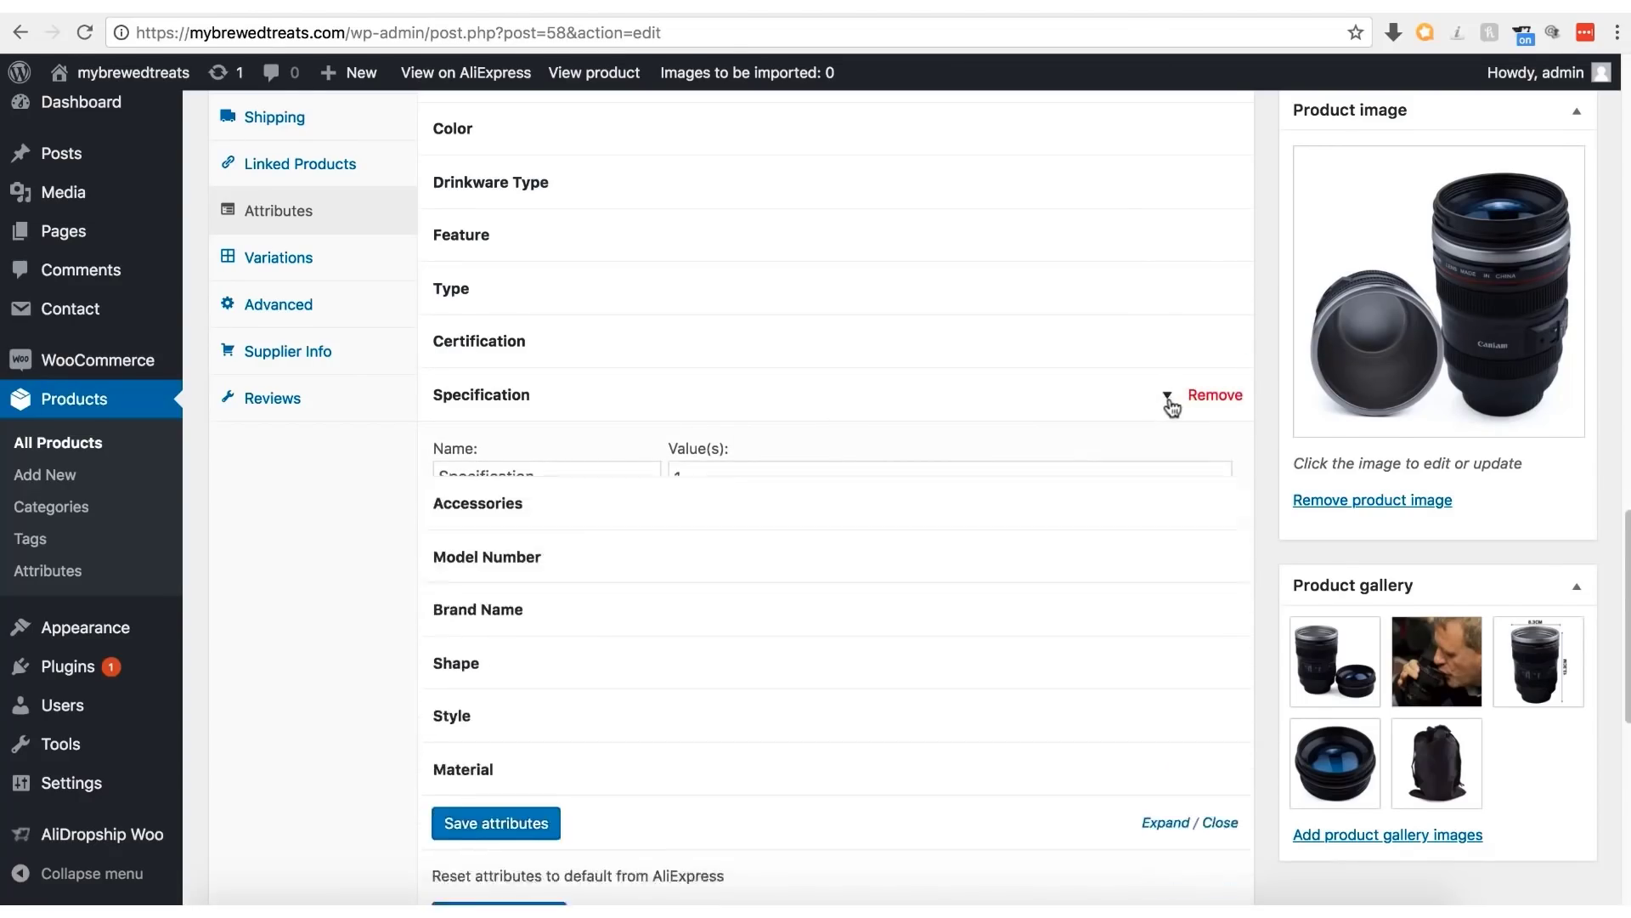
click(1171, 451)
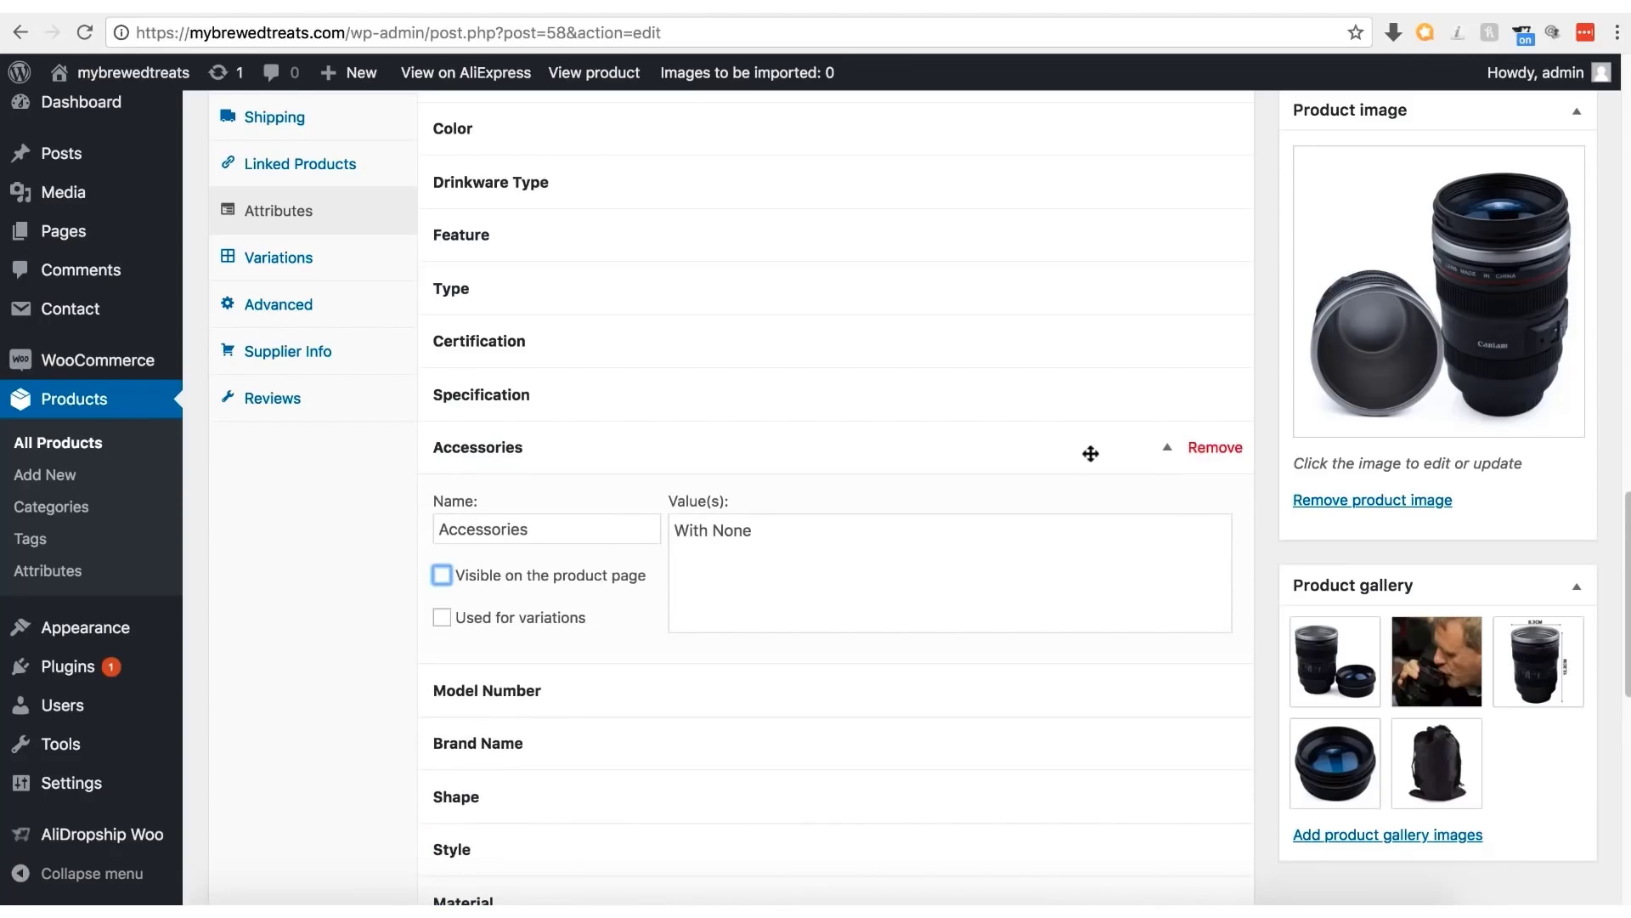
click(1164, 452)
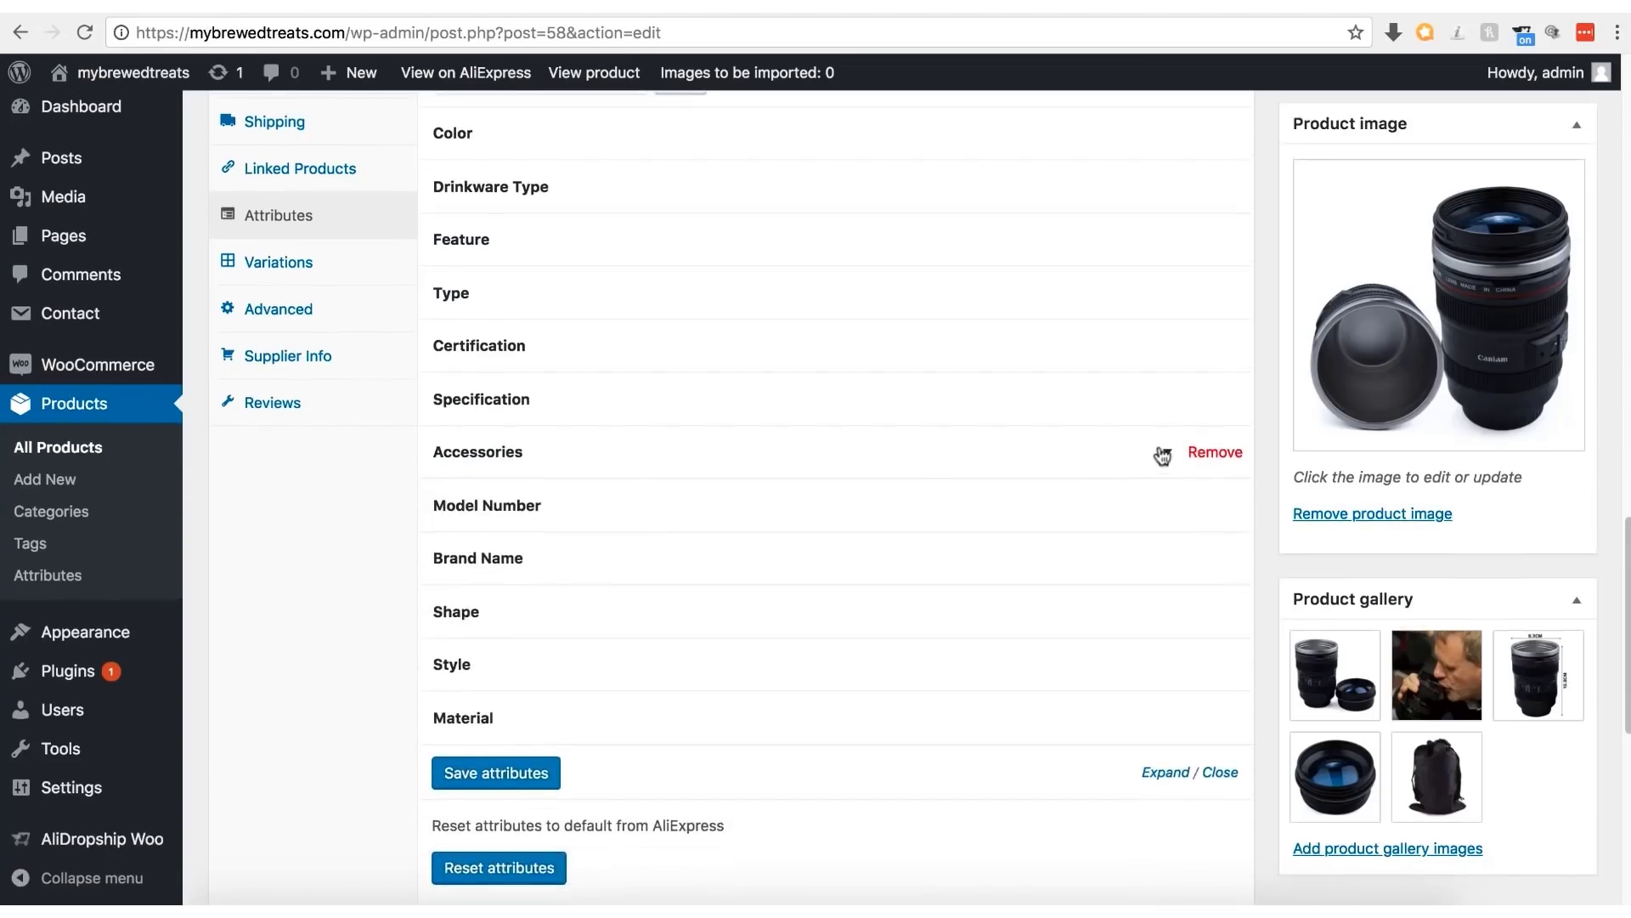
- Hide the Shape and Style attributes and save the attribute changes
scroll(1159, 454, down, 1)
click(1169, 588)
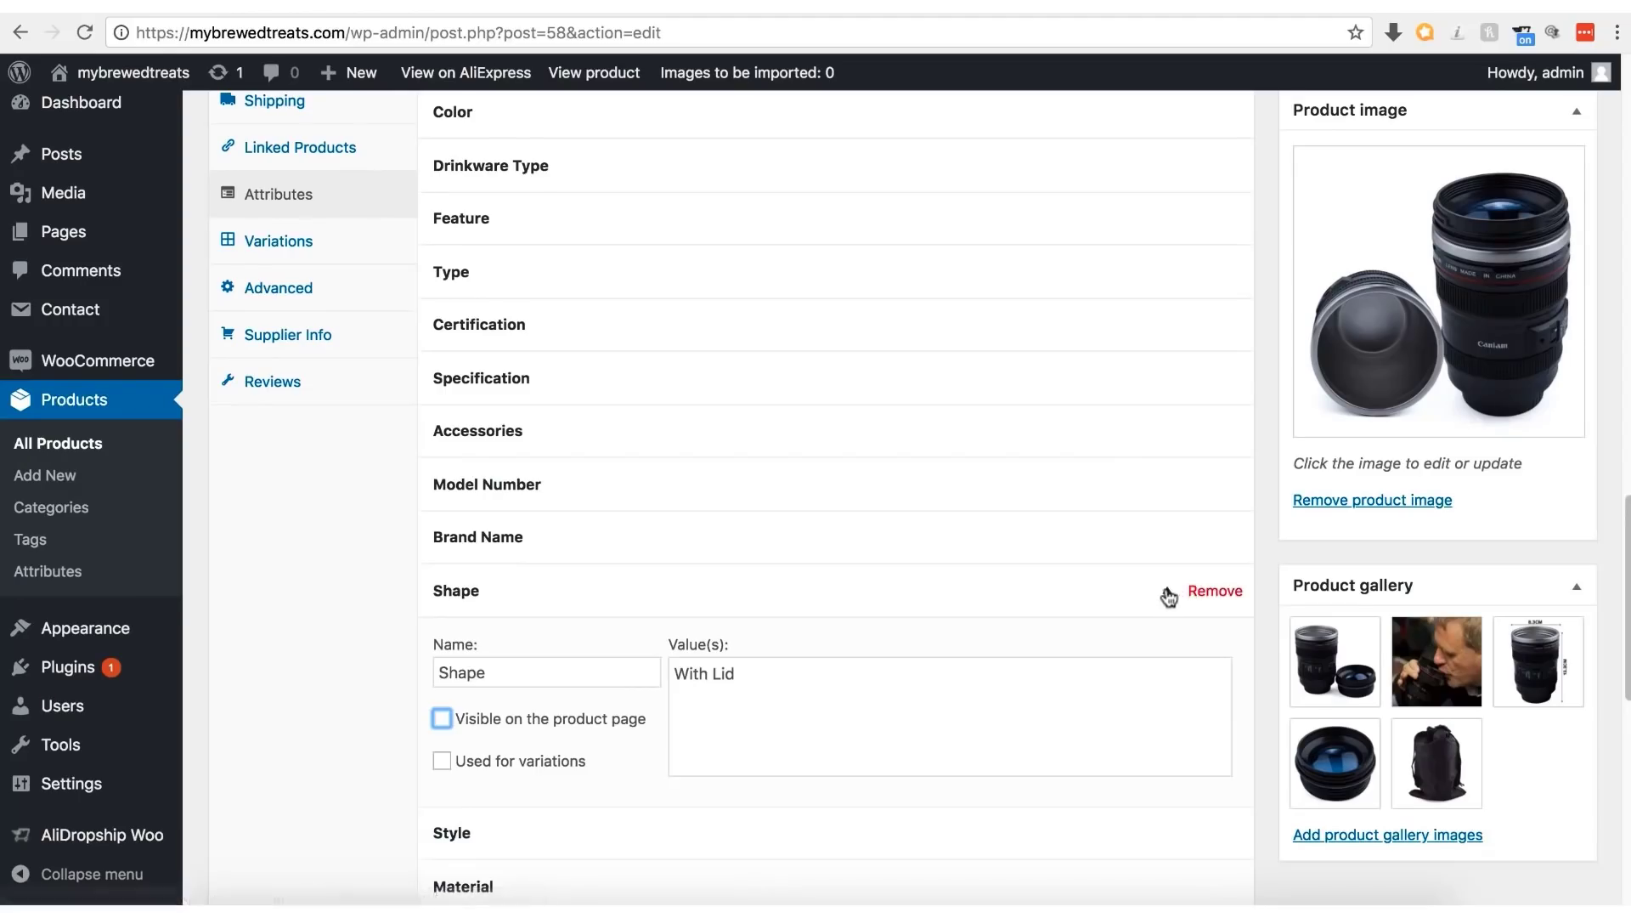
click(1165, 590)
scroll(1139, 550, down, 2)
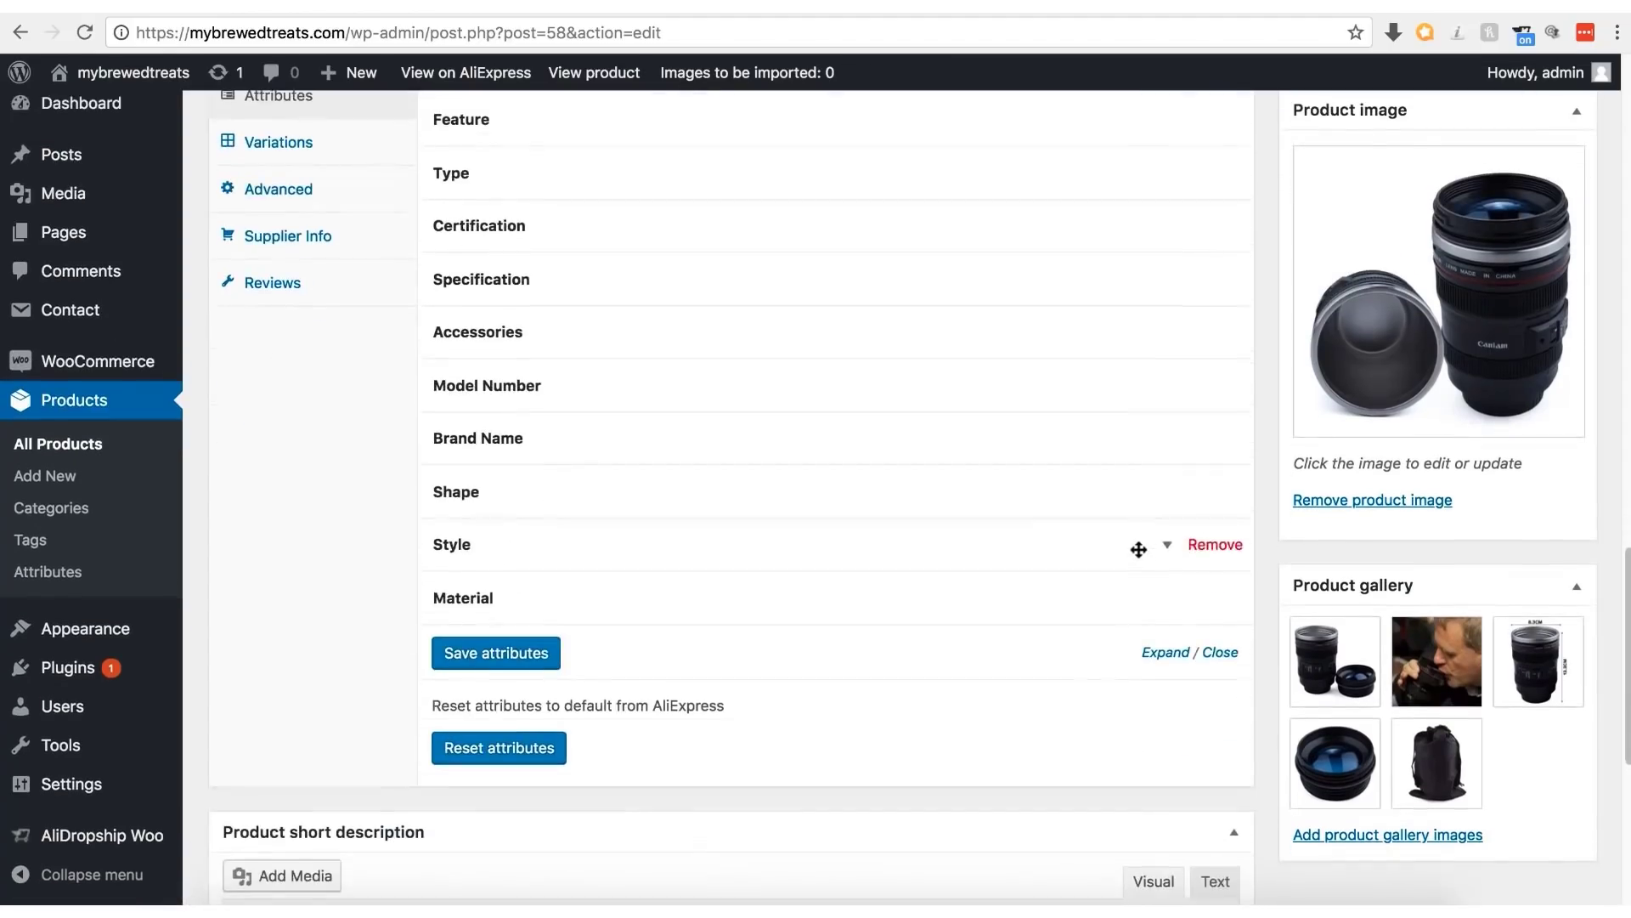
click(1170, 553)
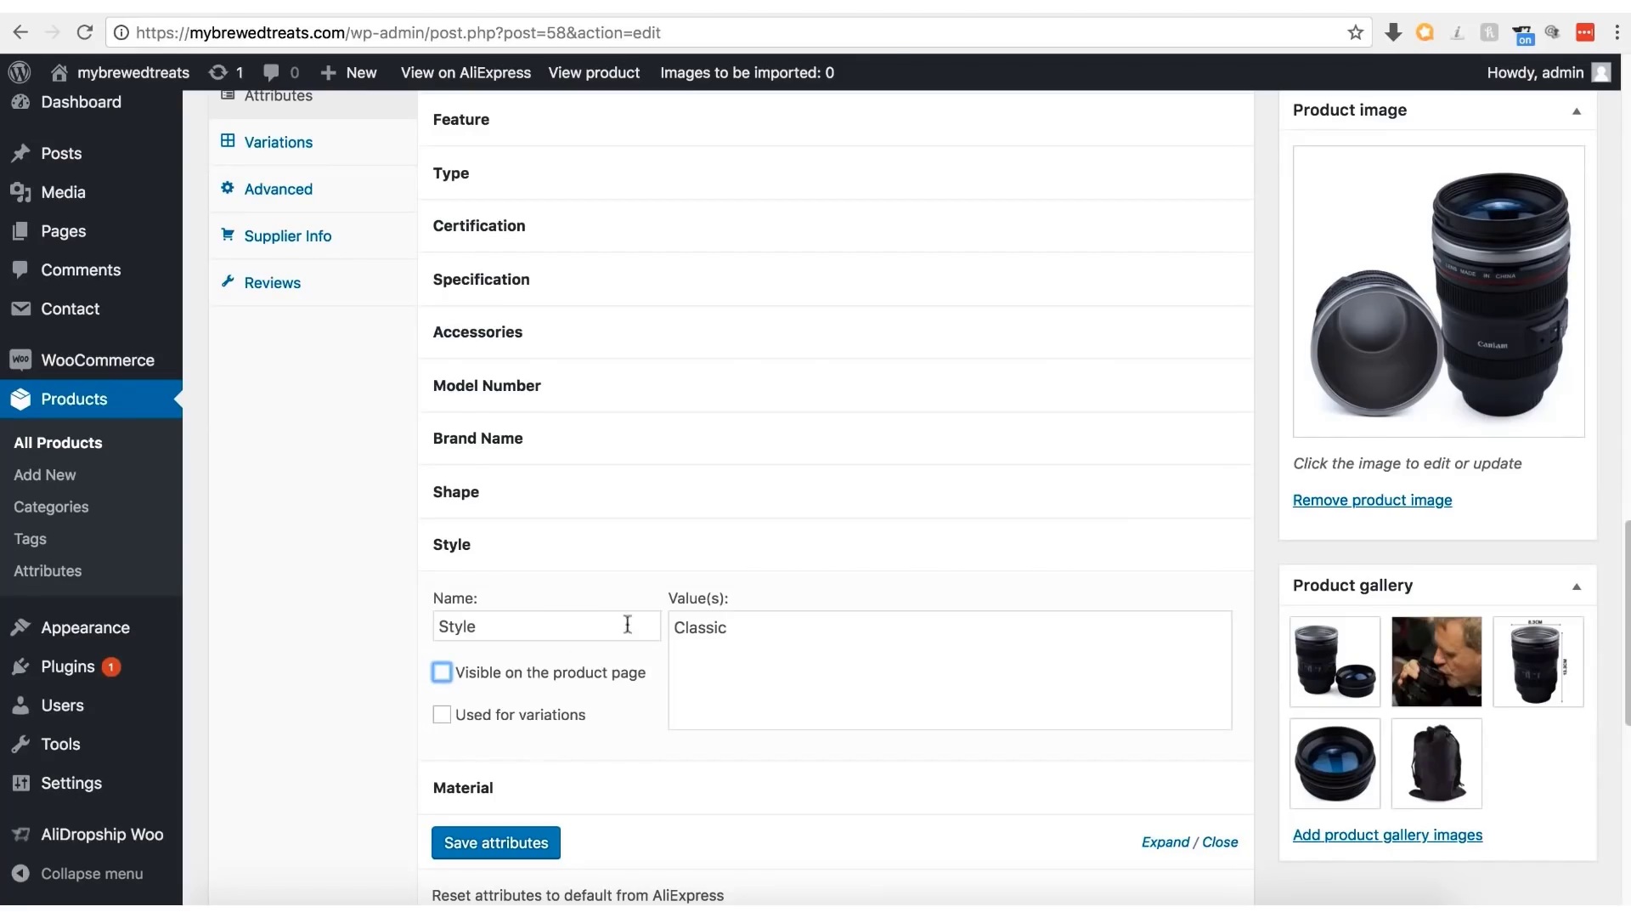
click(1166, 552)
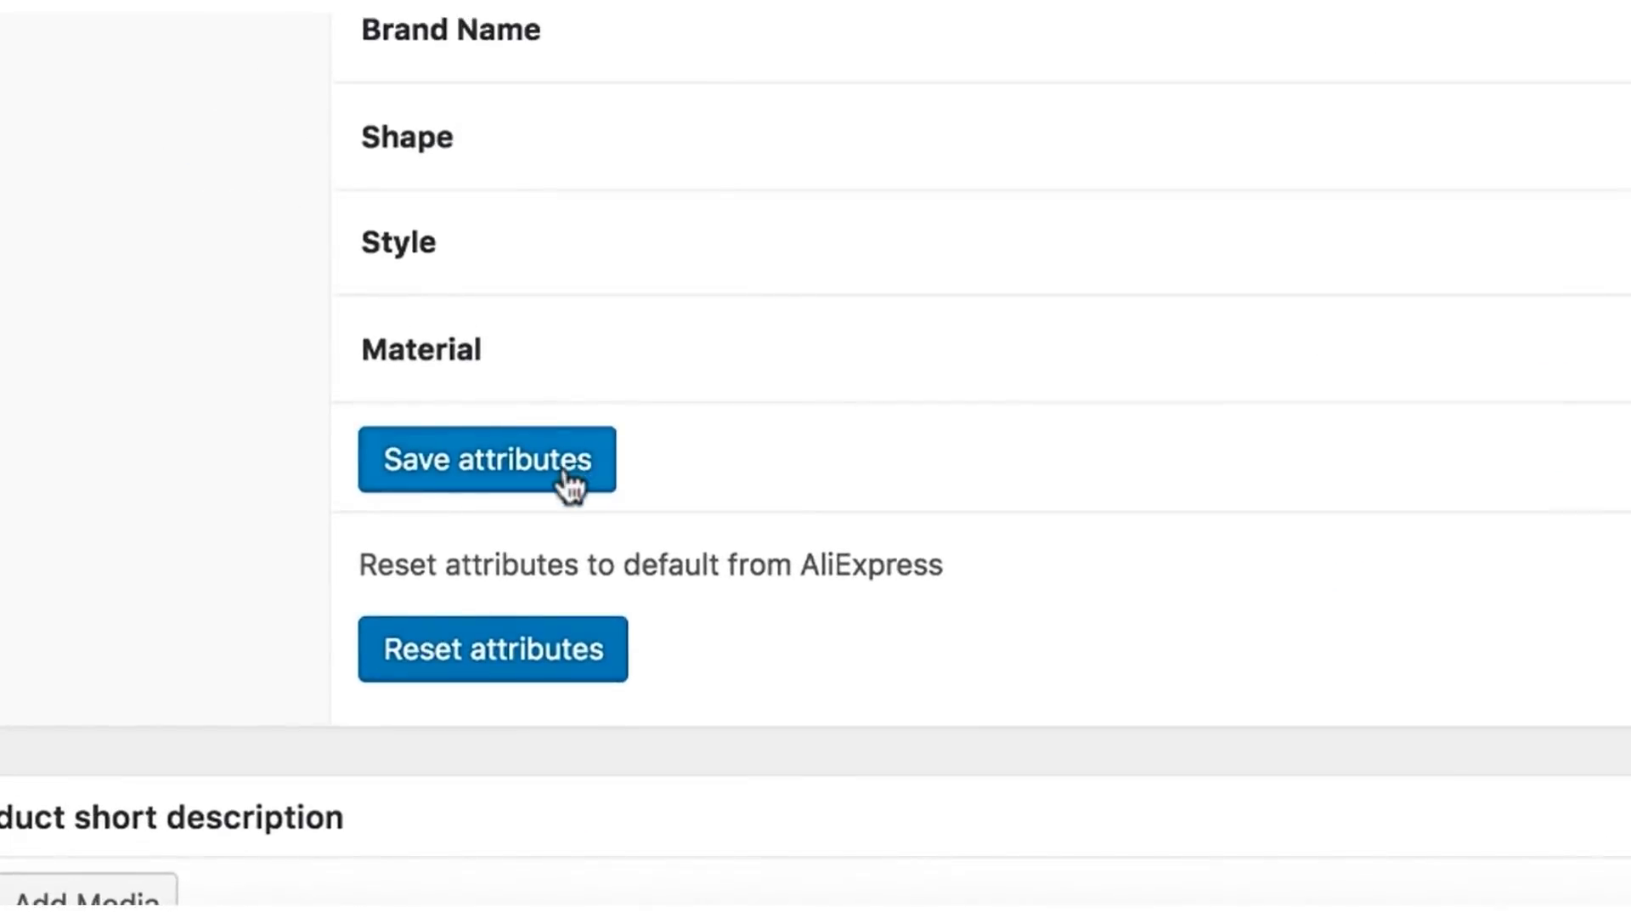
click(572, 477)
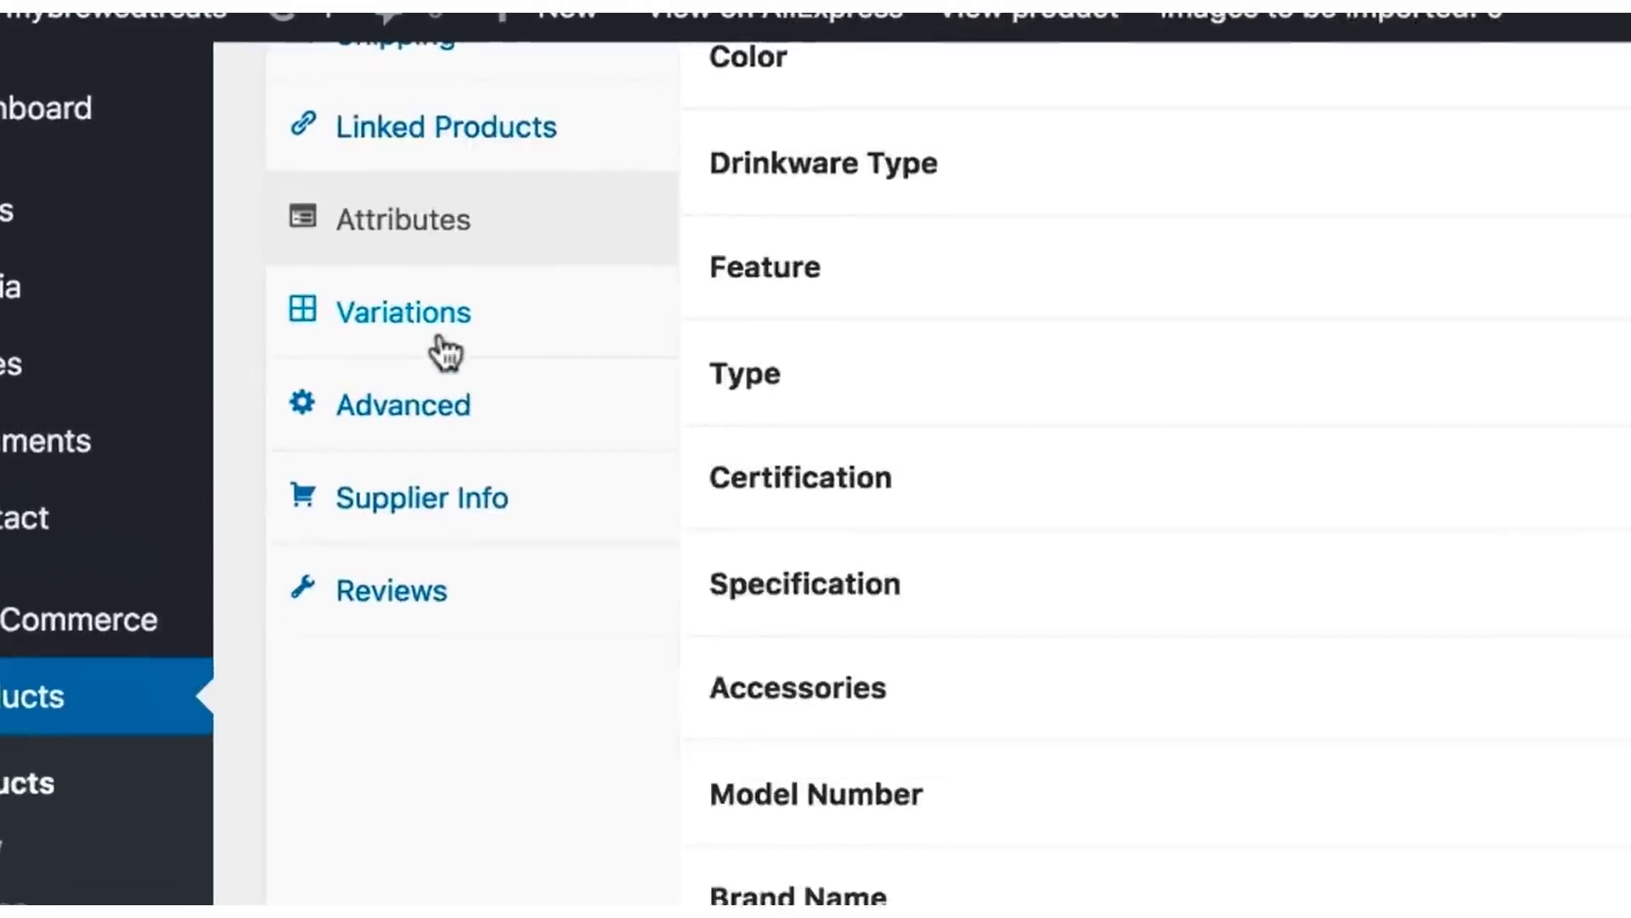
click(285, 236)
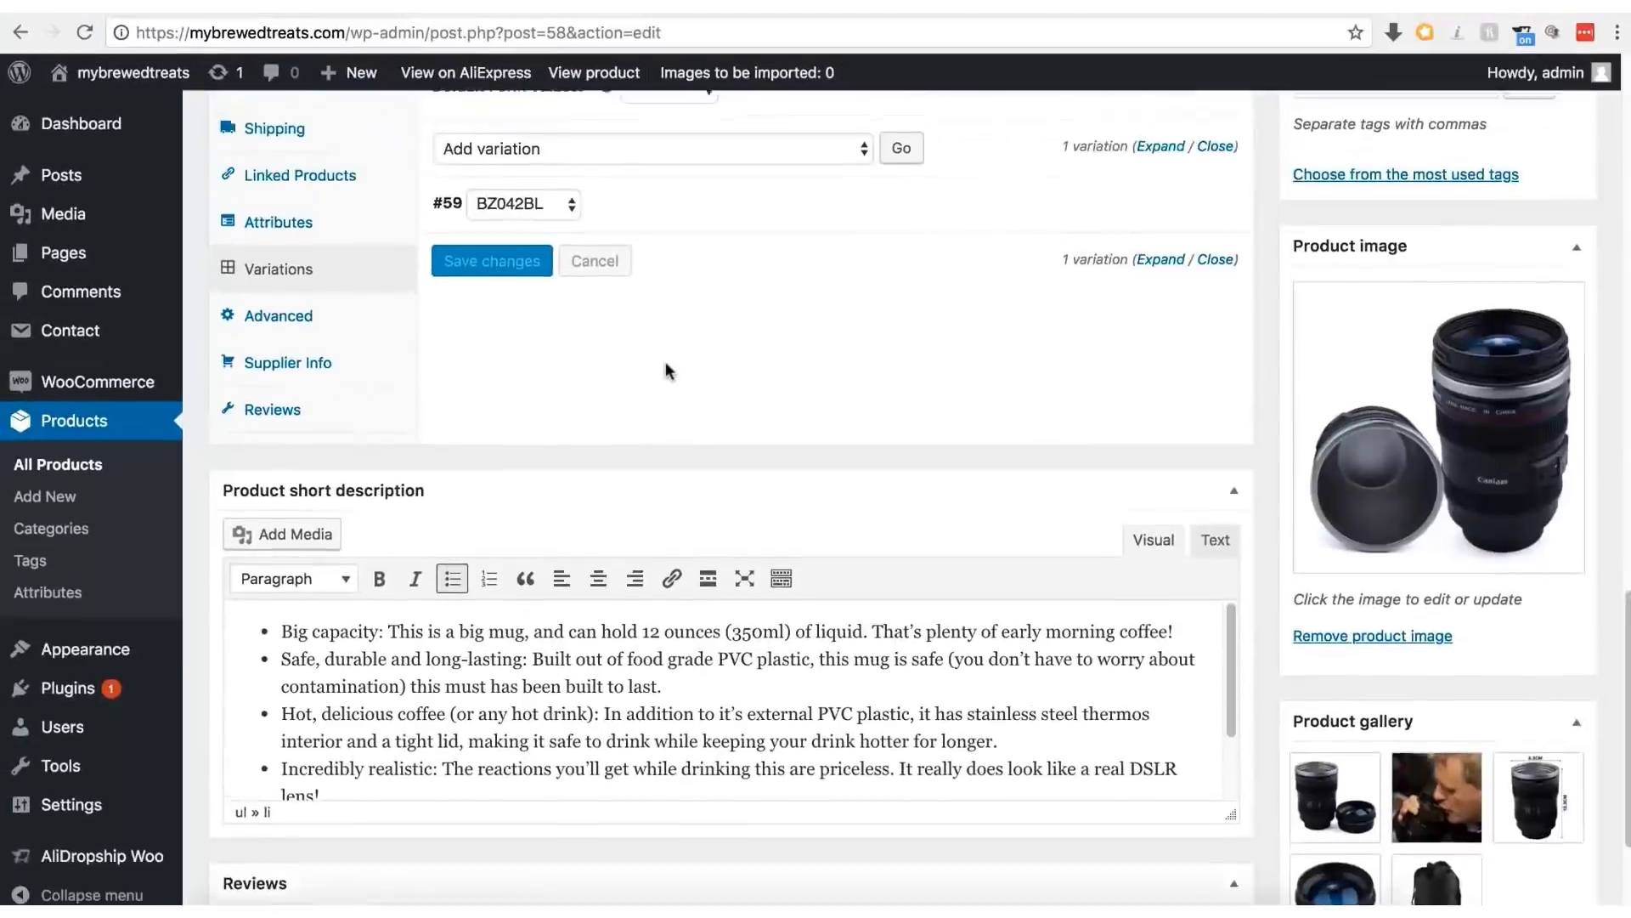
- Give variation #59 a 17.99 regular price, clear its 6.79 sale price, and save it
scroll(637, 374, up, 3)
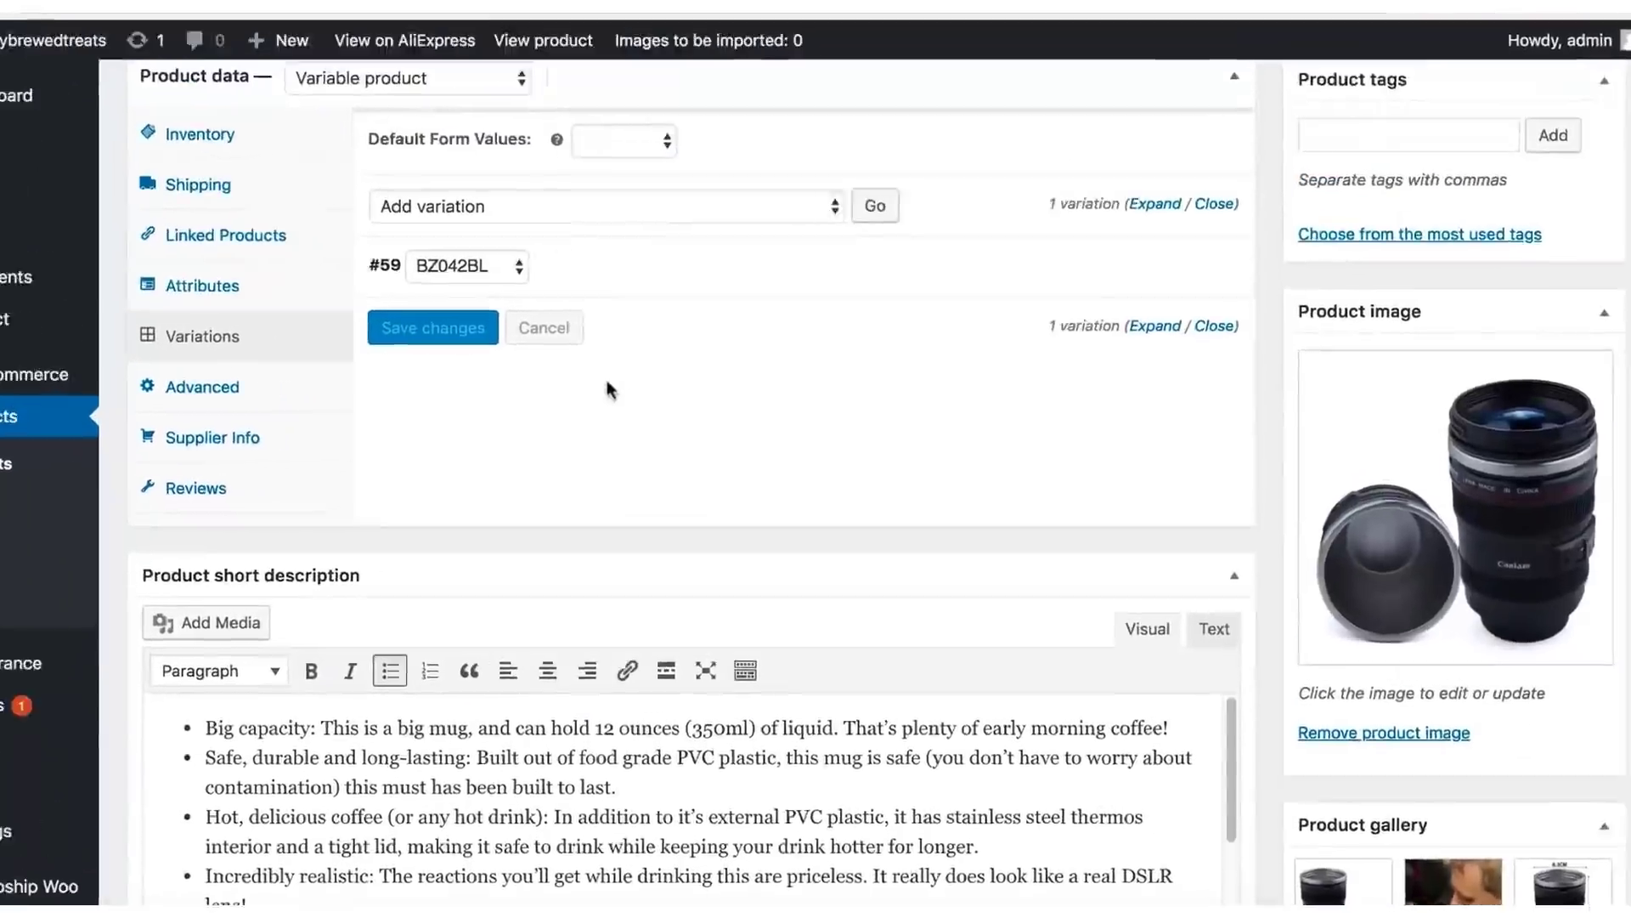
click(1168, 448)
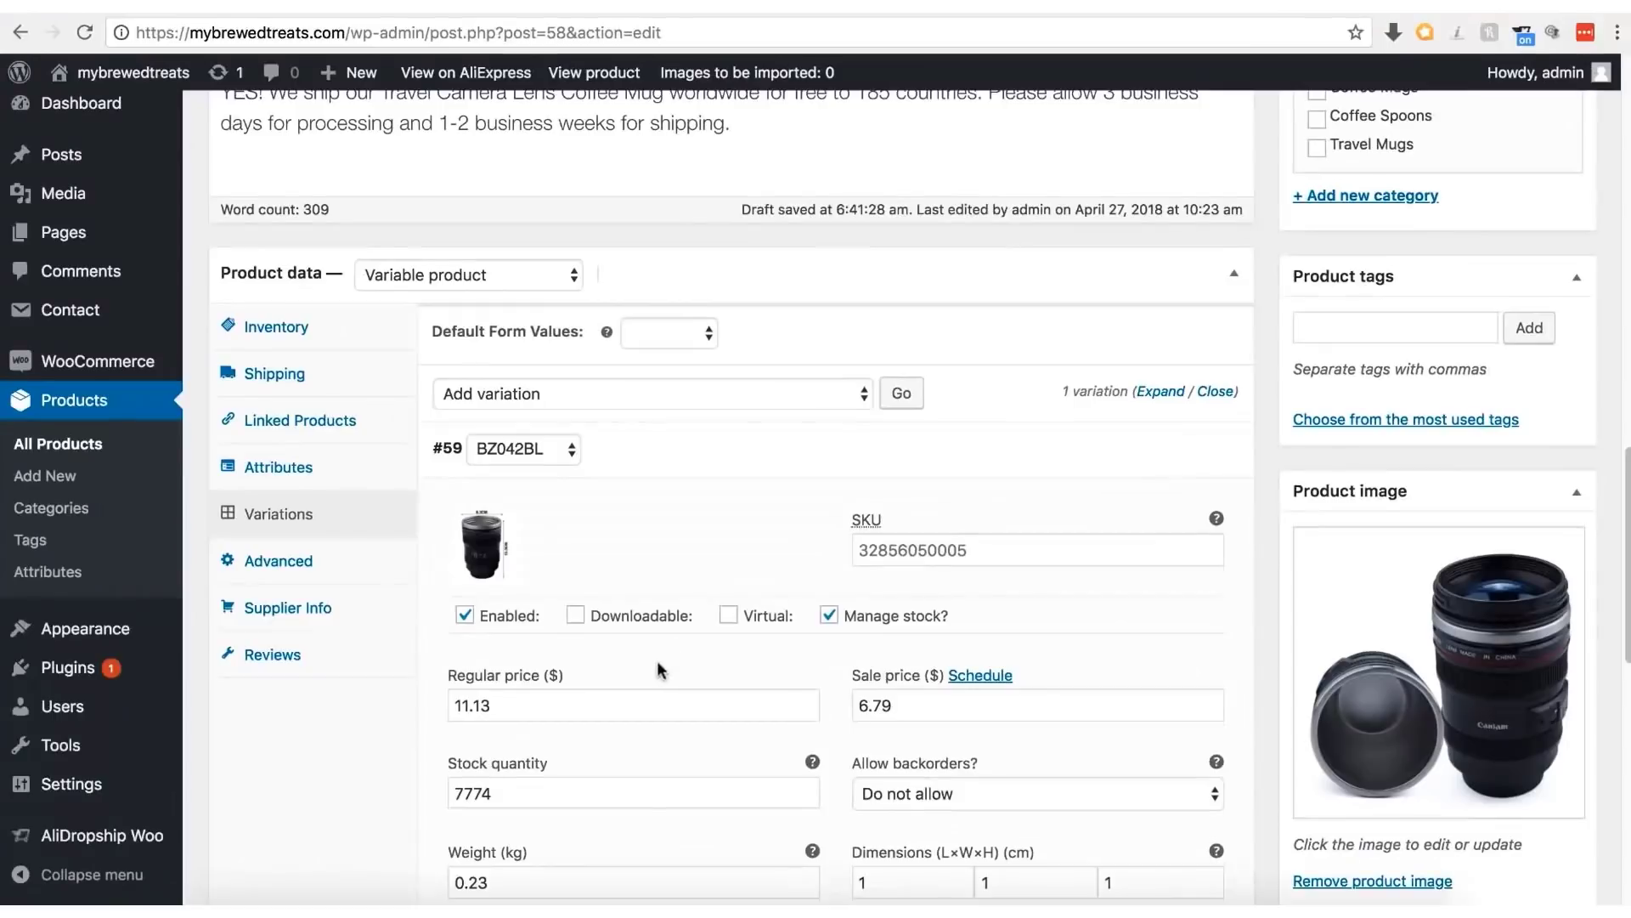
scroll(656, 660, down, 1)
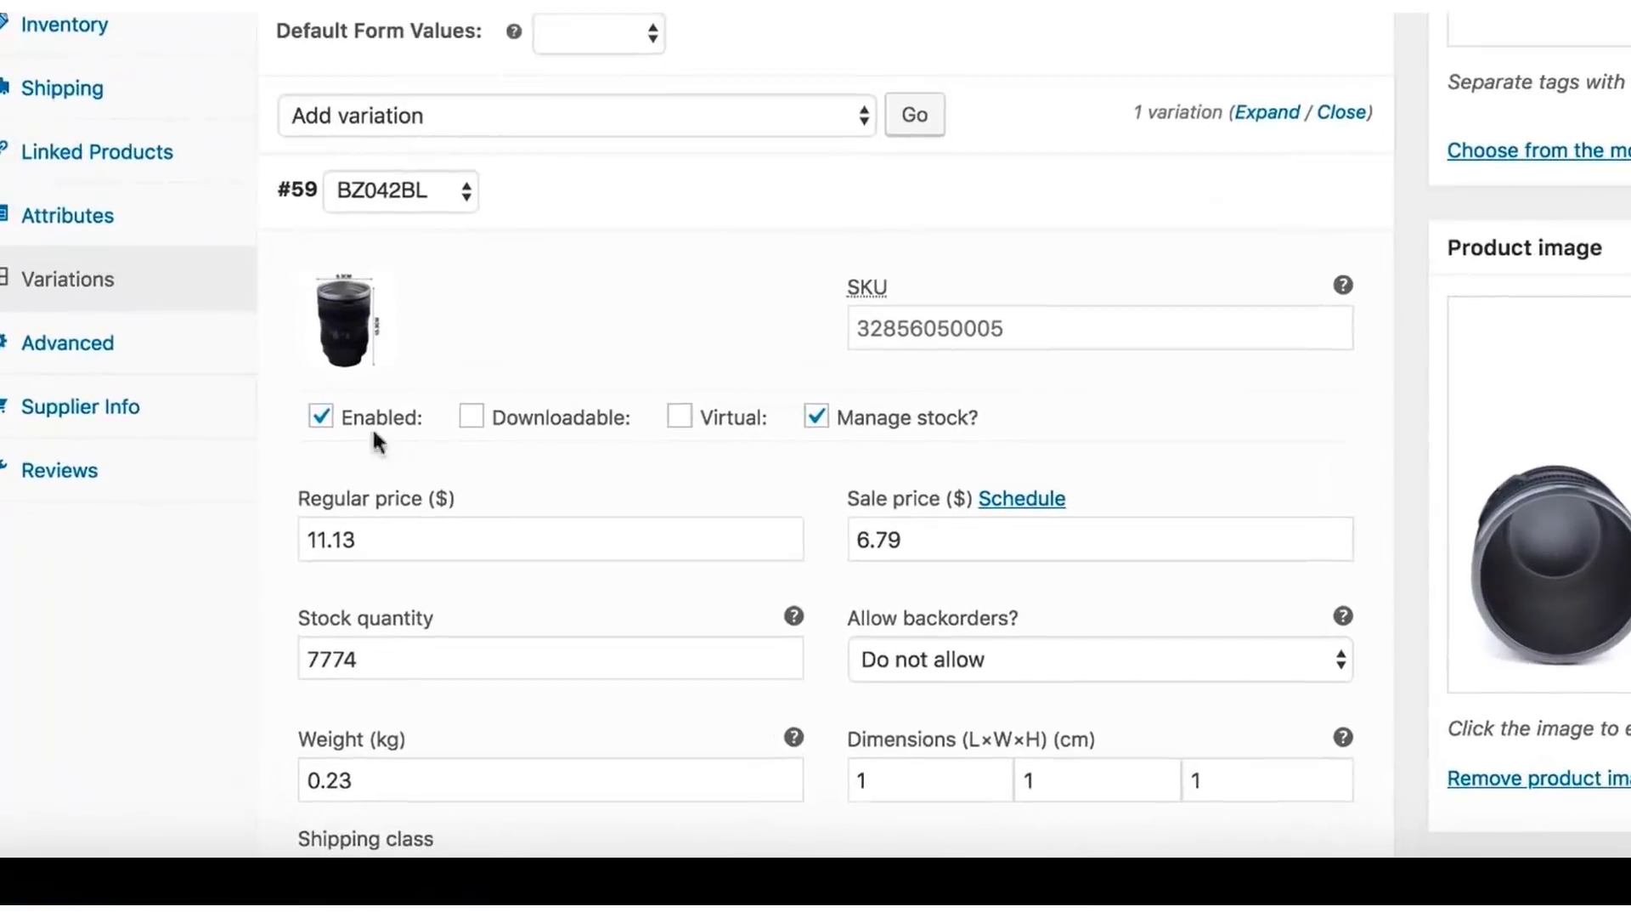
drag(355, 540, 309, 537)
text(17.)
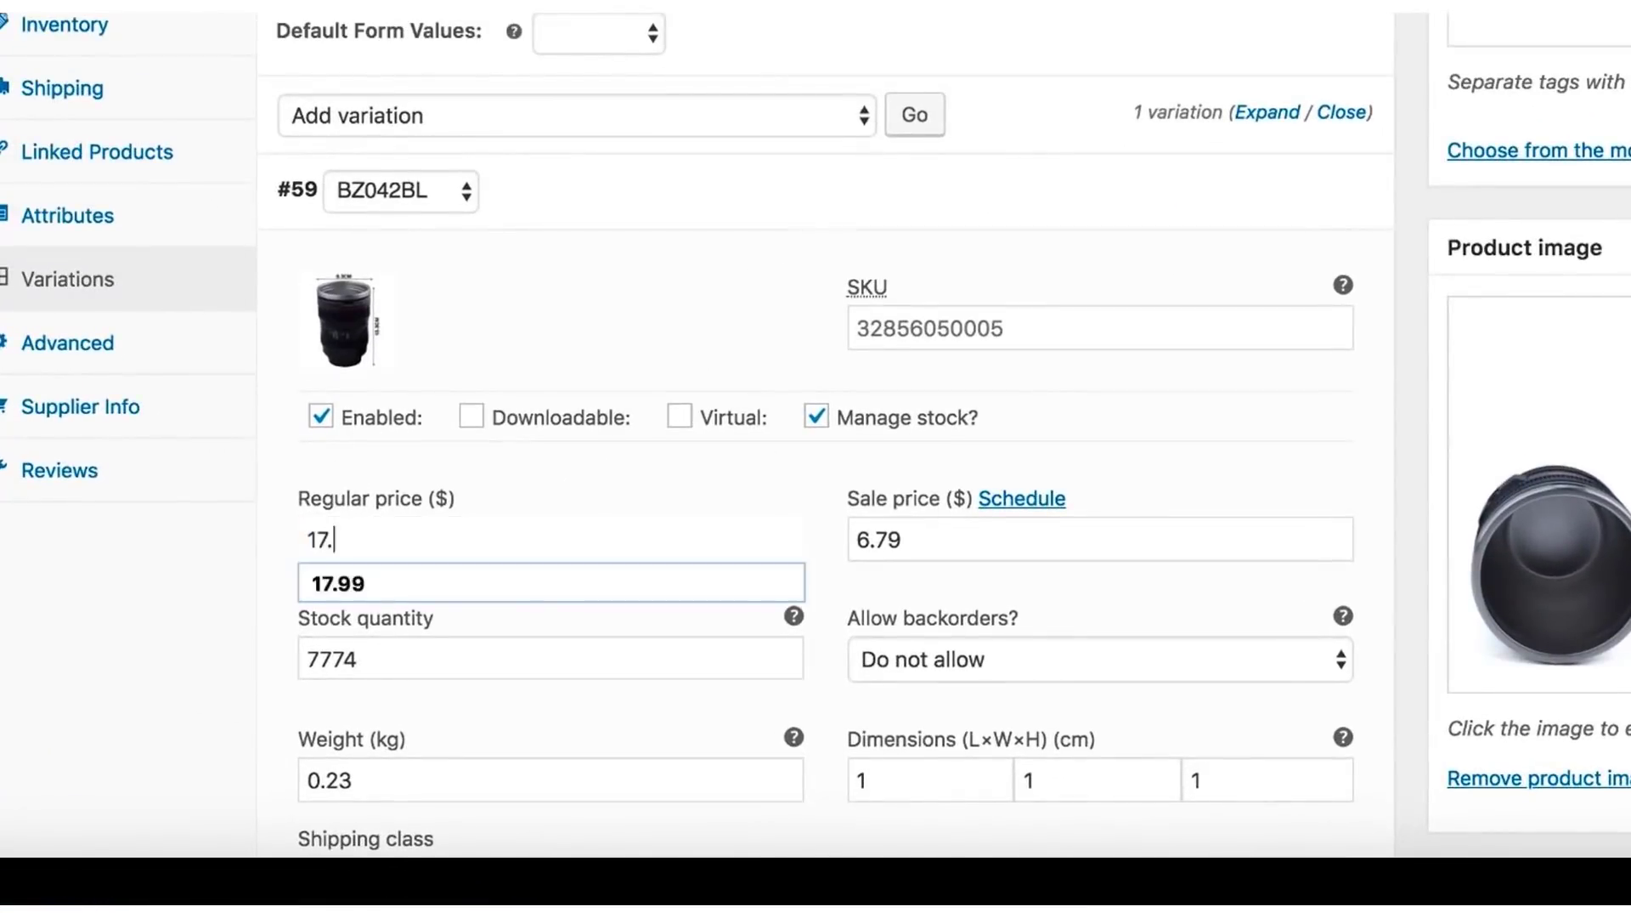
text(99)
key(Escape)
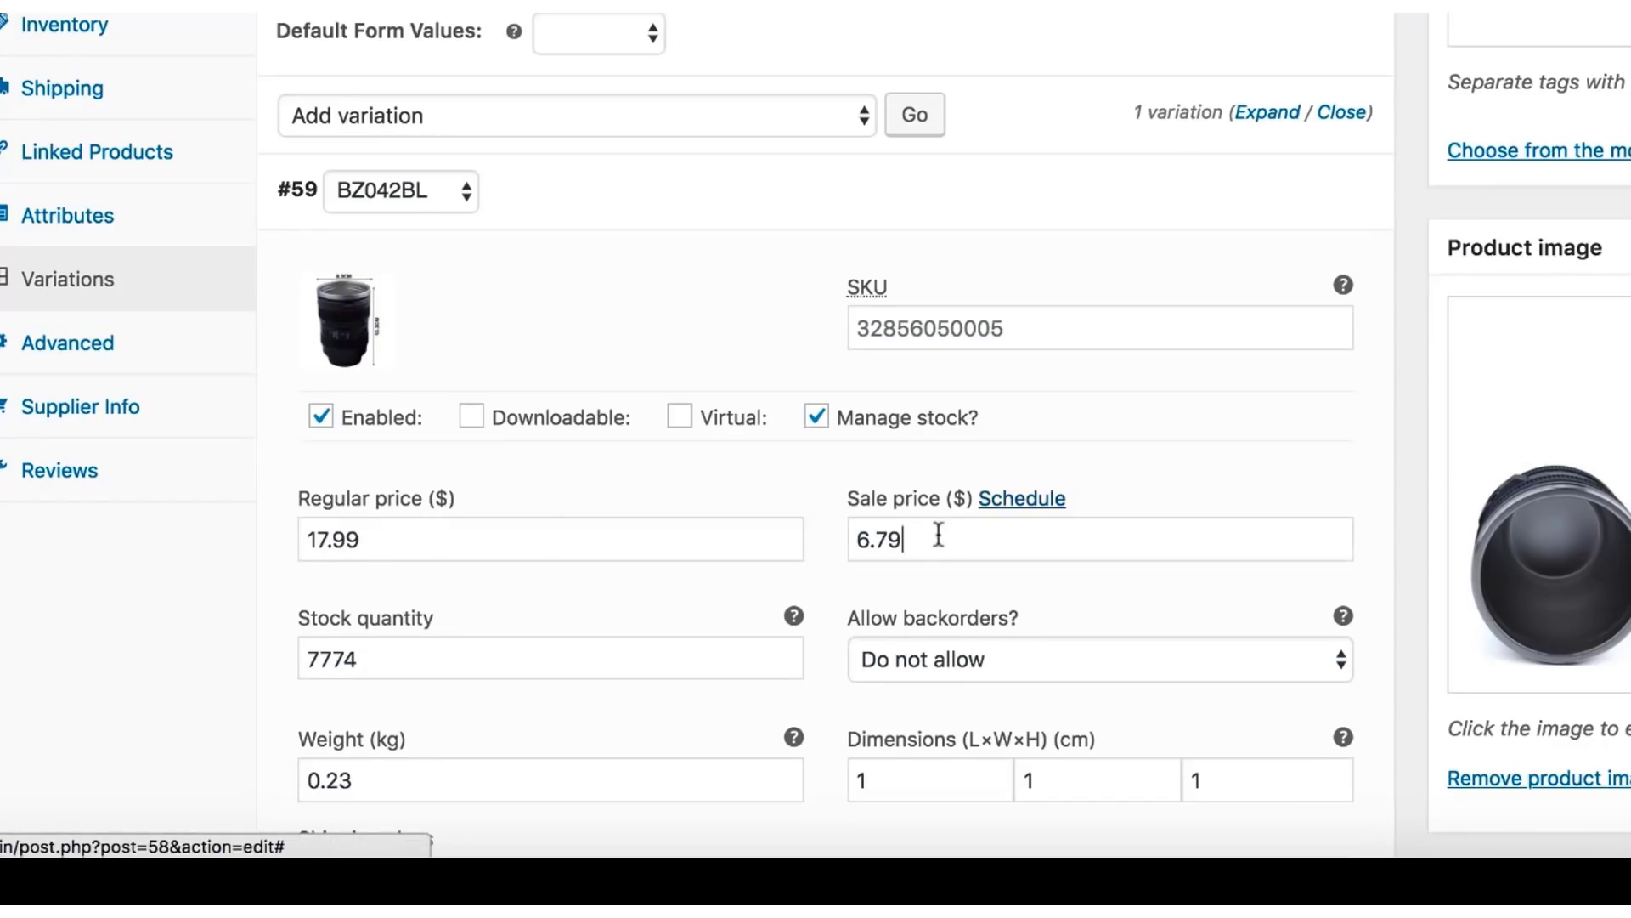
drag(938, 535, 850, 539)
key(BackSpace)
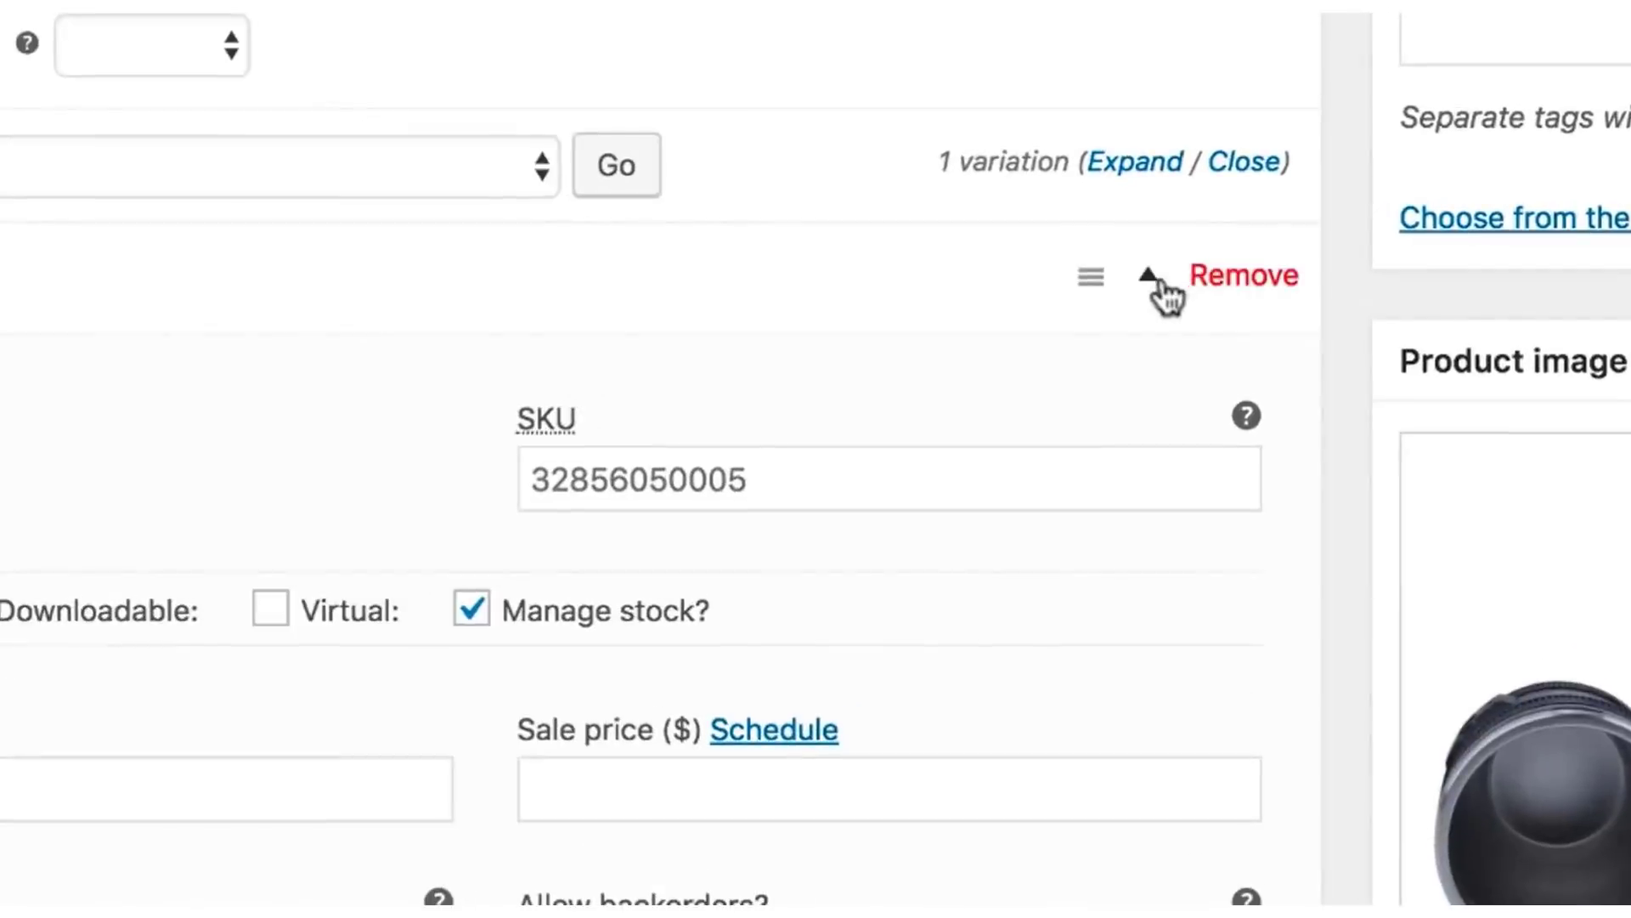
click(1161, 285)
click(459, 309)
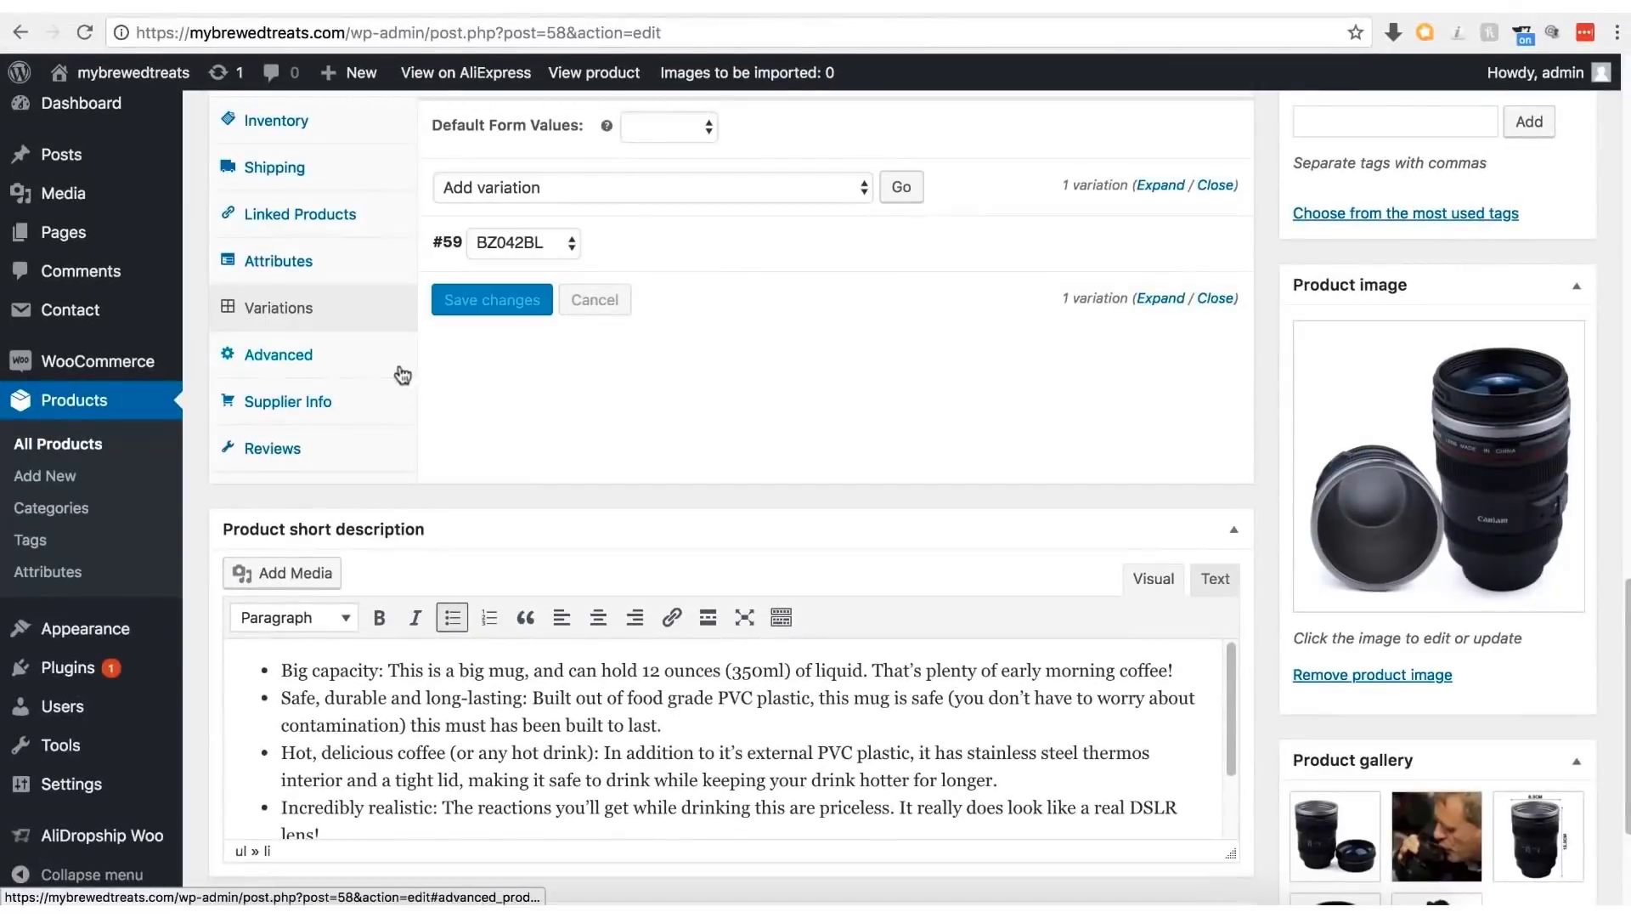
click(403, 371)
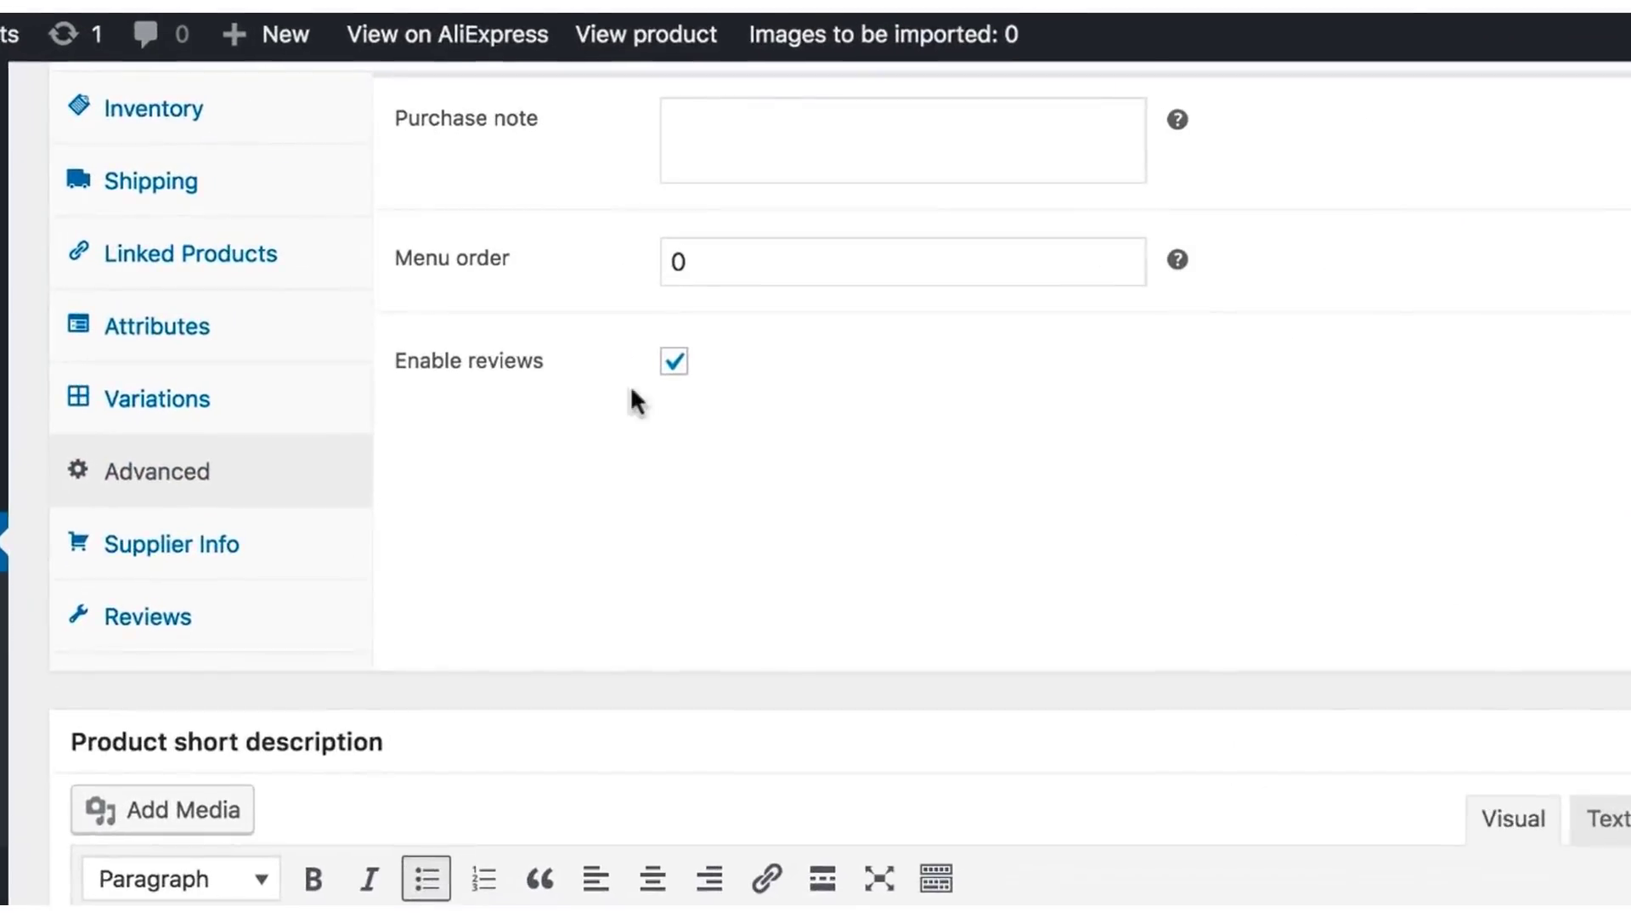
- Disable reviews for the Travel Lens Coffee Mug
click(675, 364)
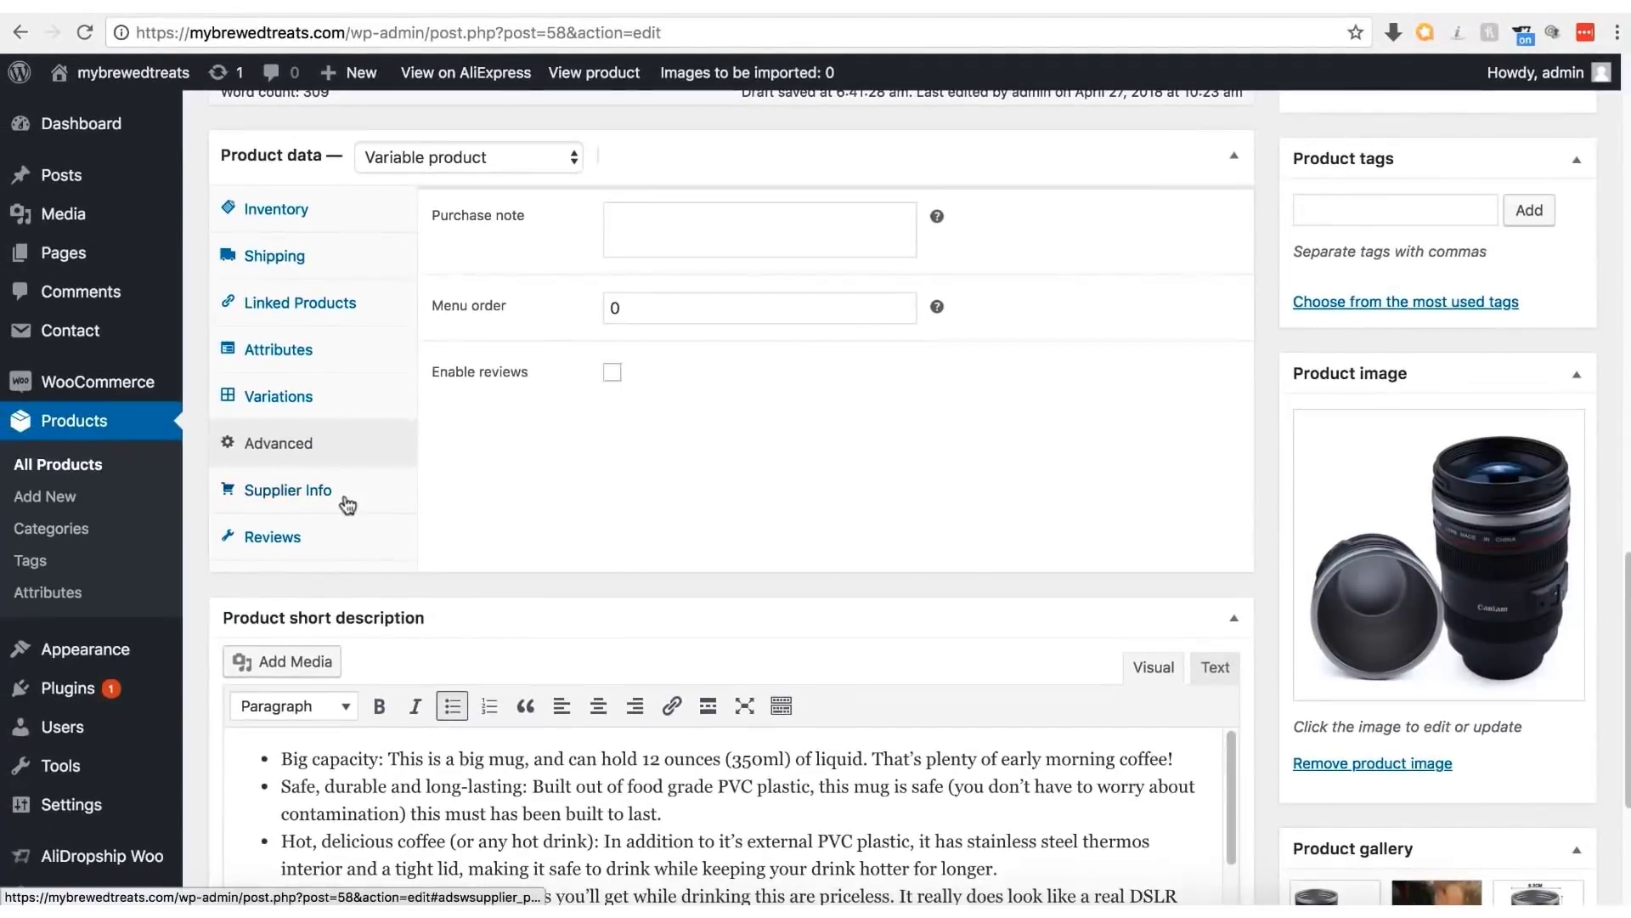
click(348, 504)
scroll(584, 514, down, 1)
scroll(584, 514, down, 1)
click(321, 515)
scroll(1360, 408, up, 5)
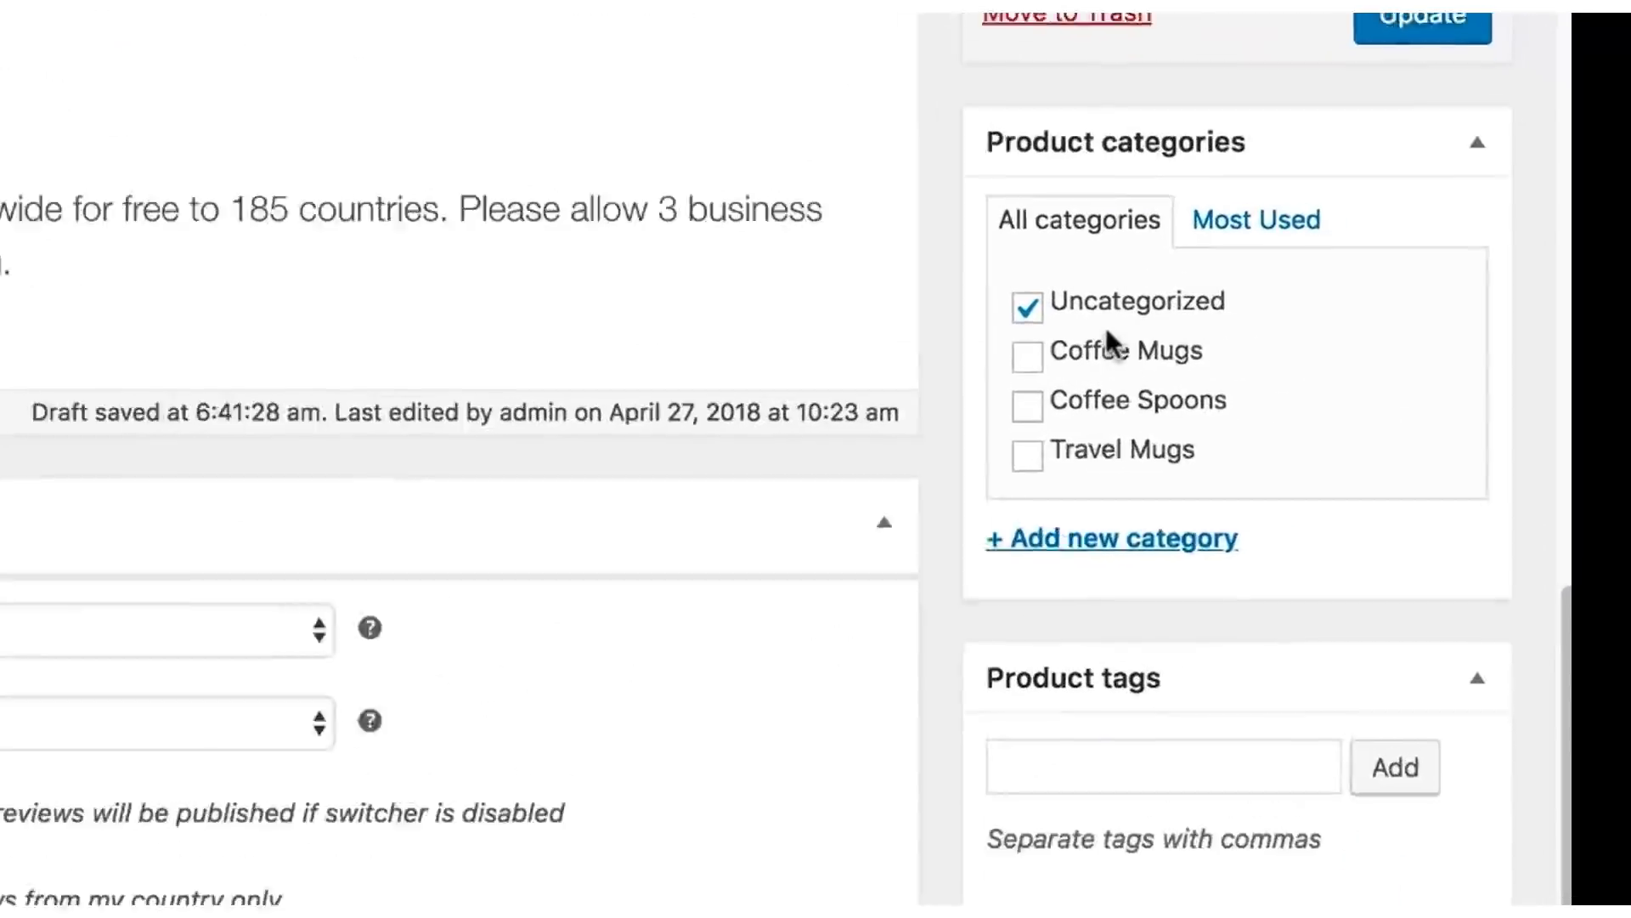
- Move the mug from Uncategorized to Coffee Mugs and update the product
click(1089, 356)
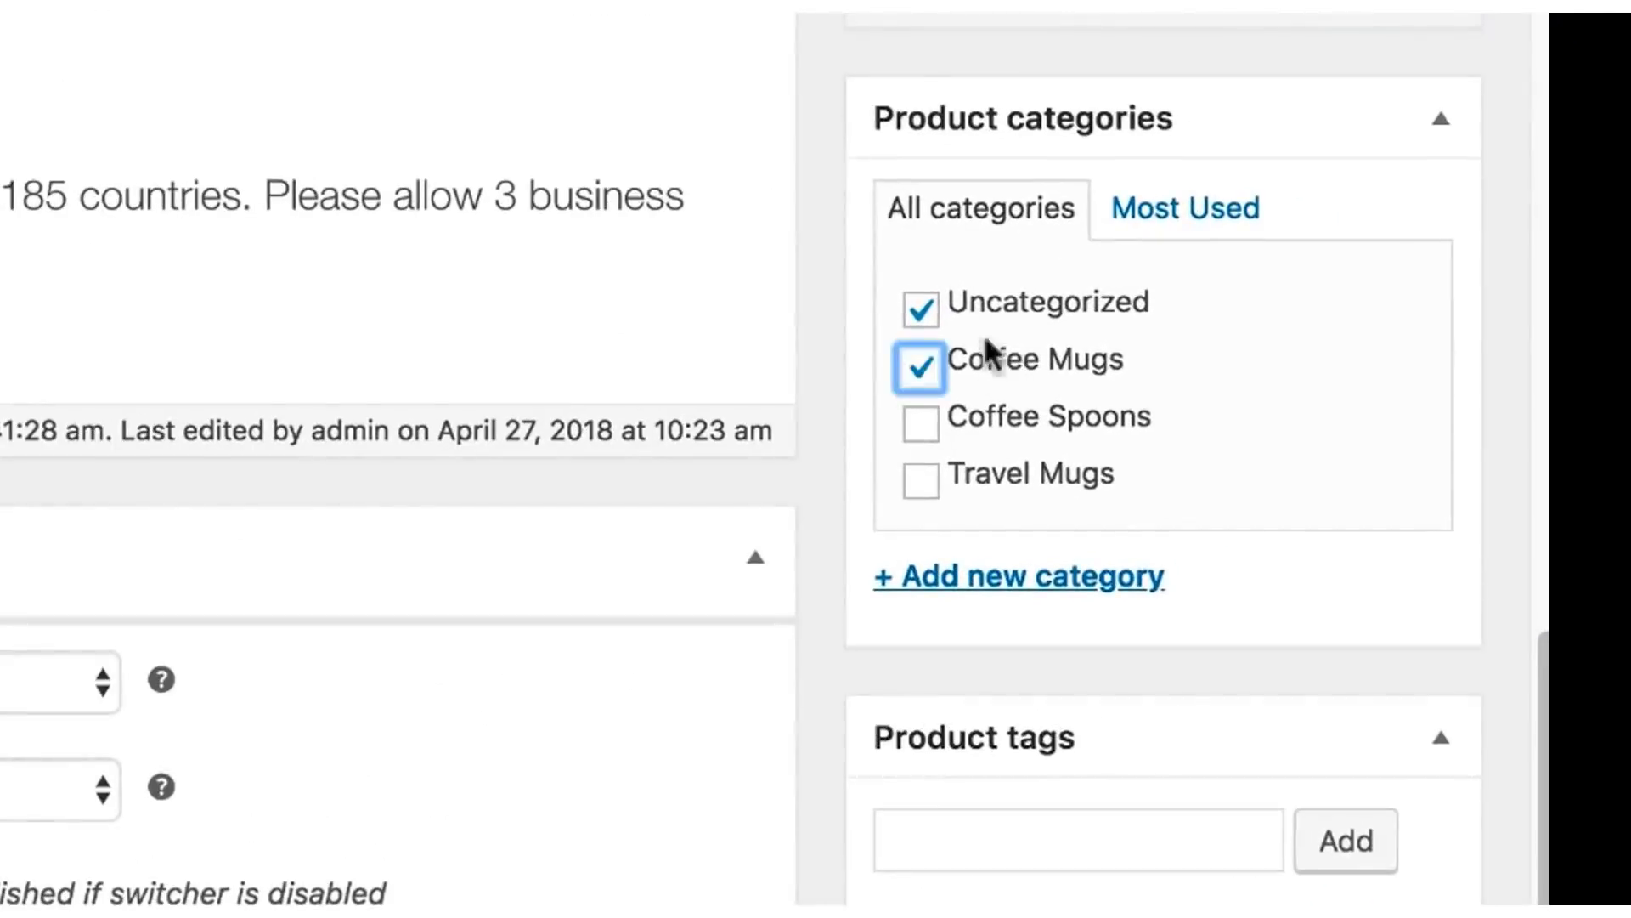
click(1039, 313)
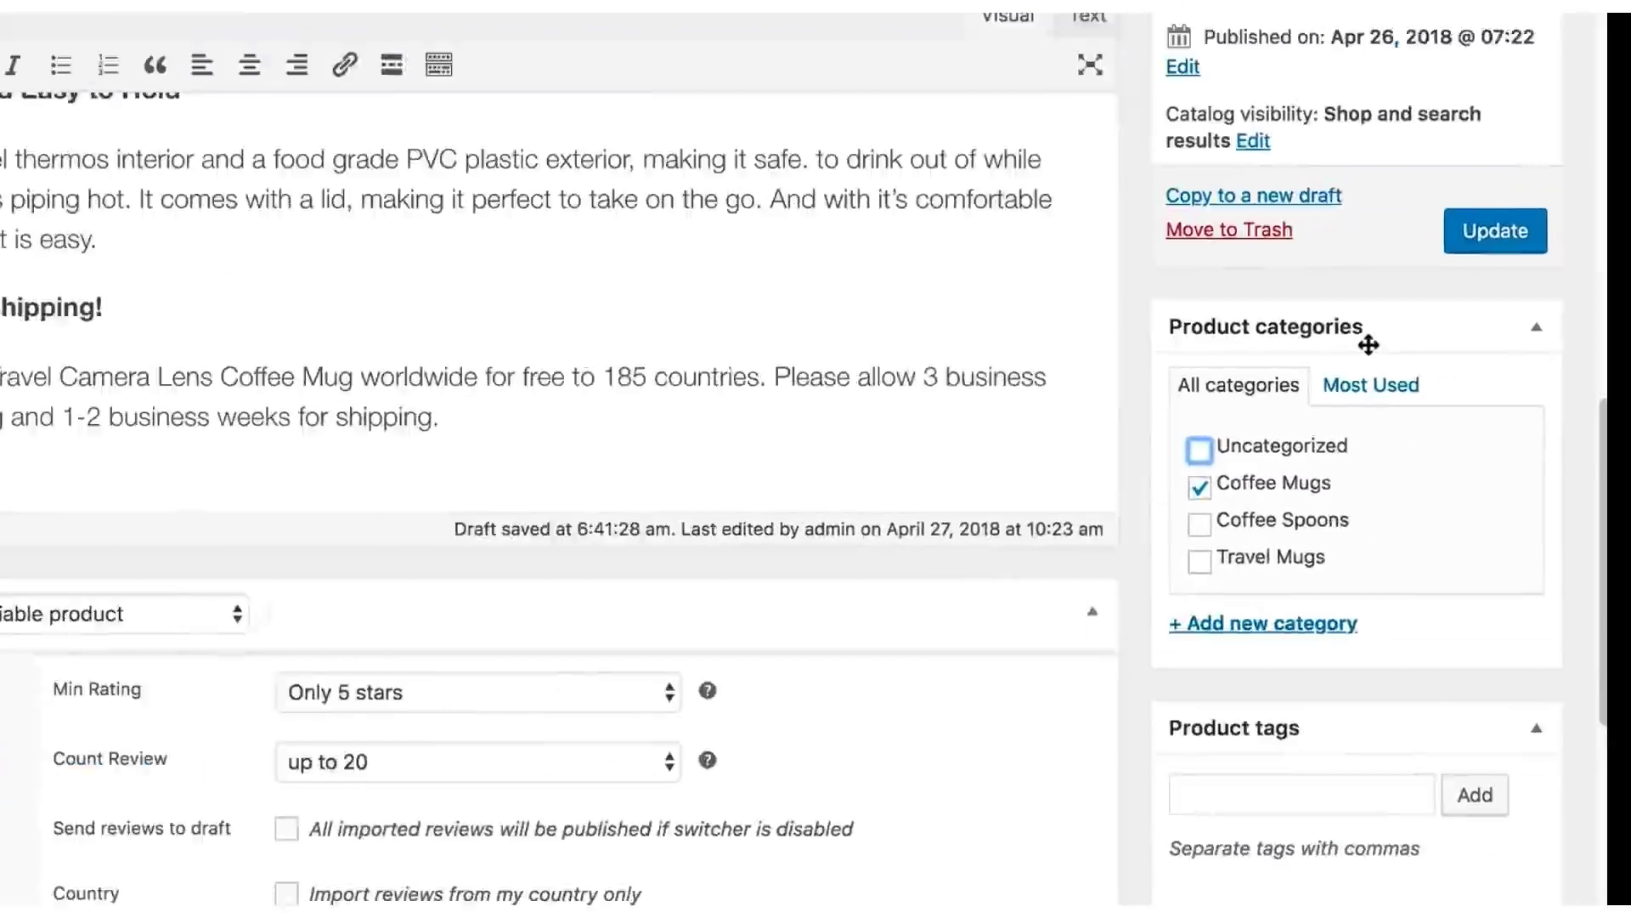
scroll(1360, 322, up, 3)
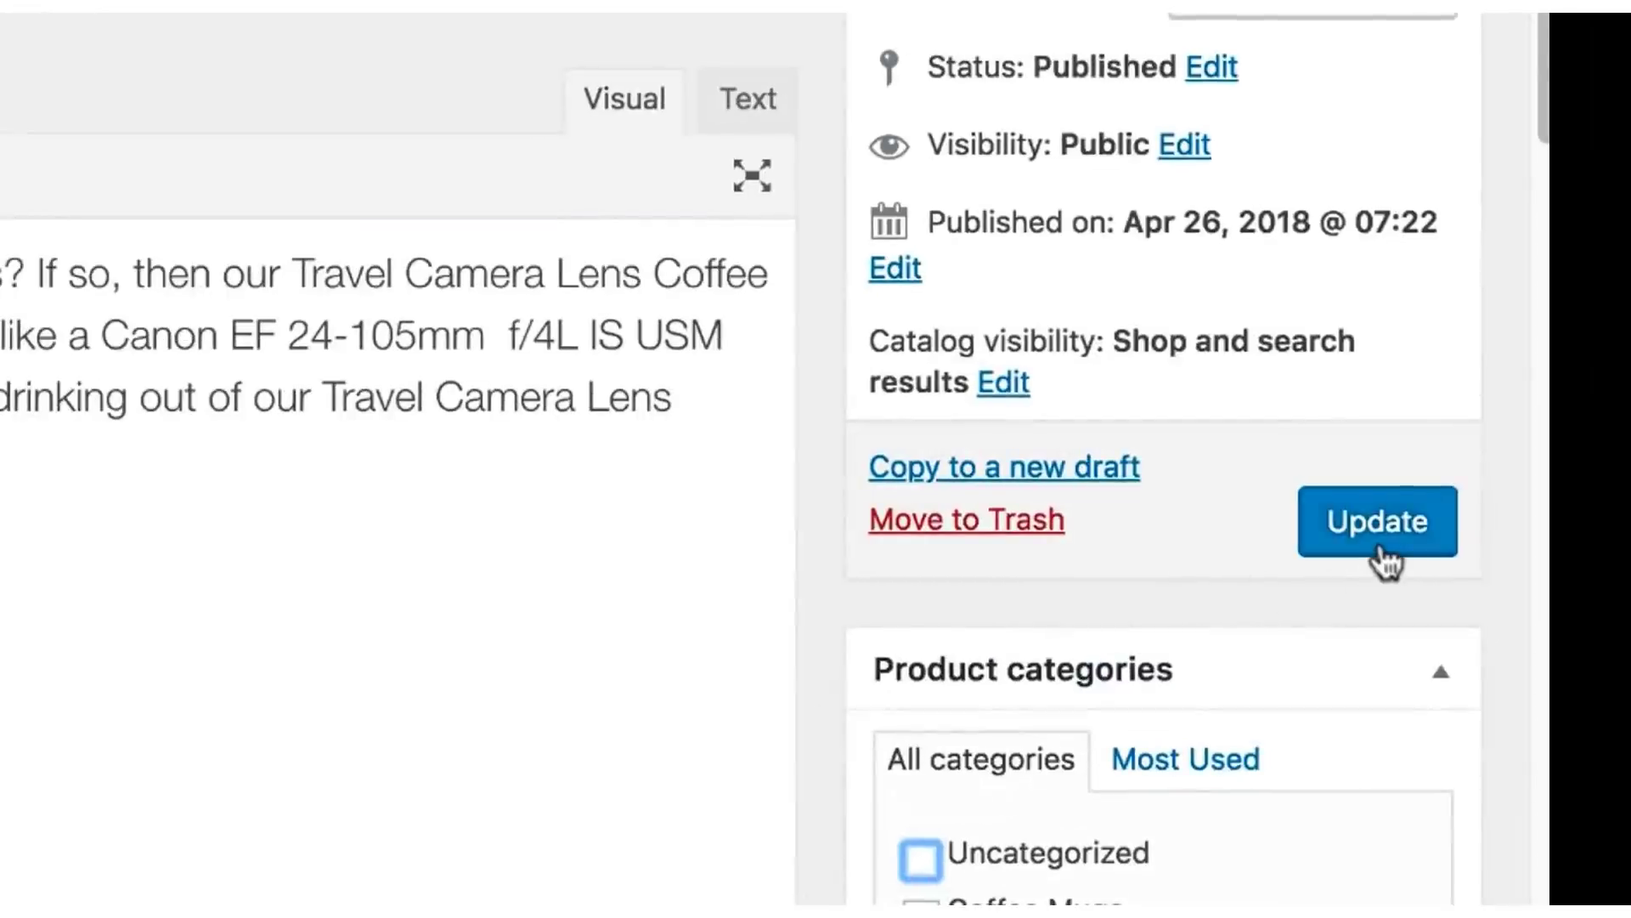
click(1498, 245)
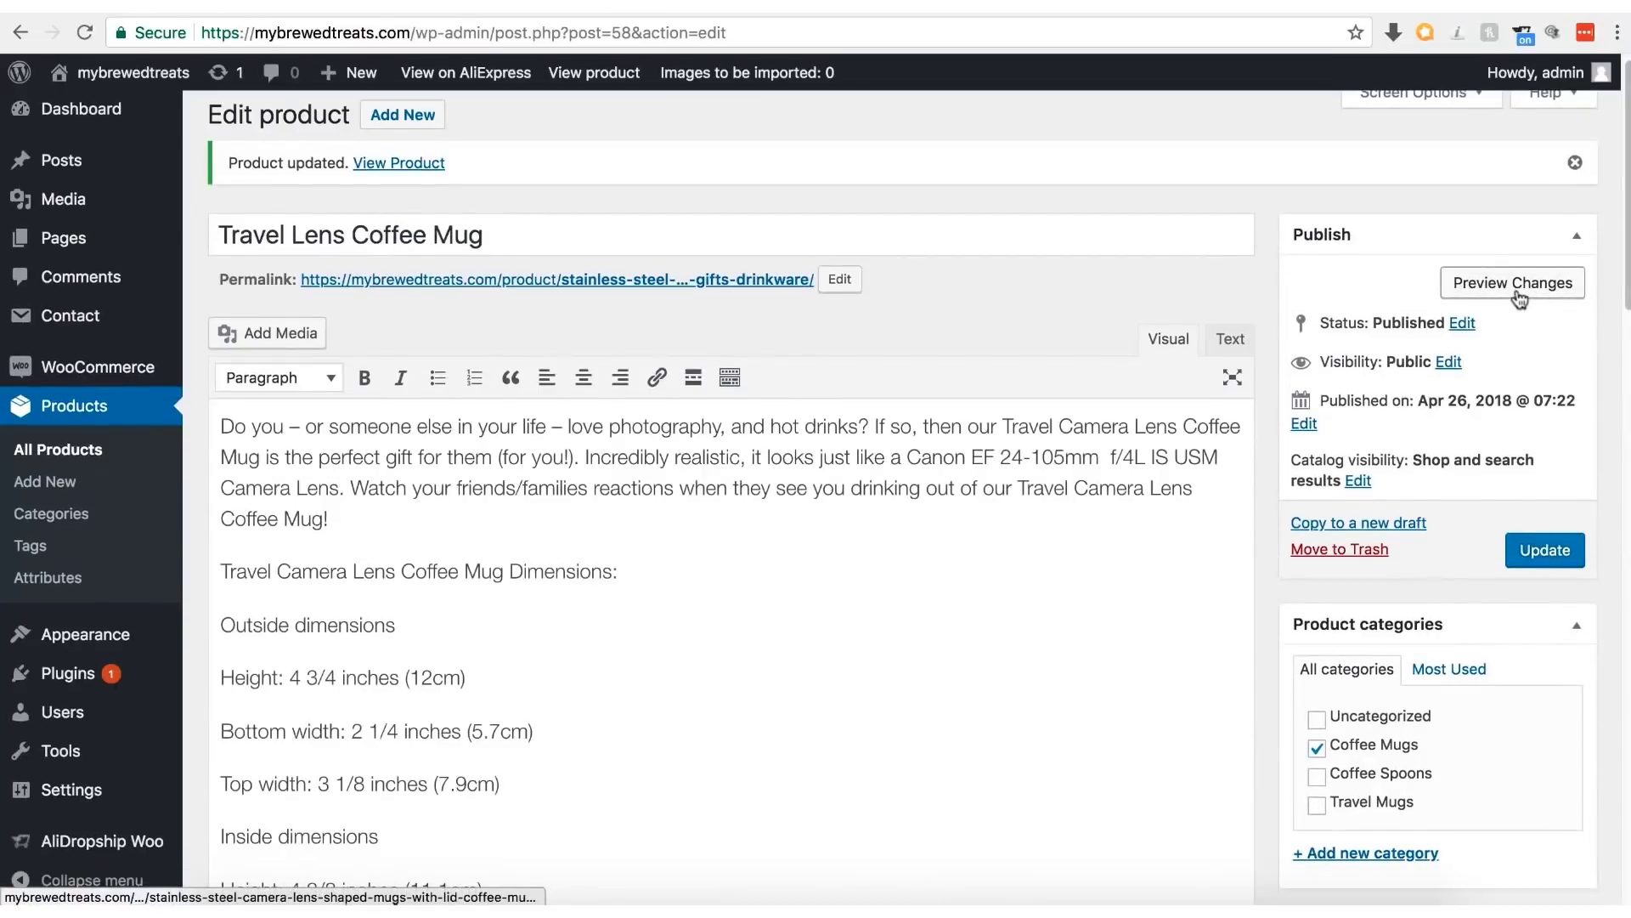
- Preview the mug's storefront page and show its Additional information table (0.23 kg, Mugs, ABS&Stainless Steel)
click(1517, 289)
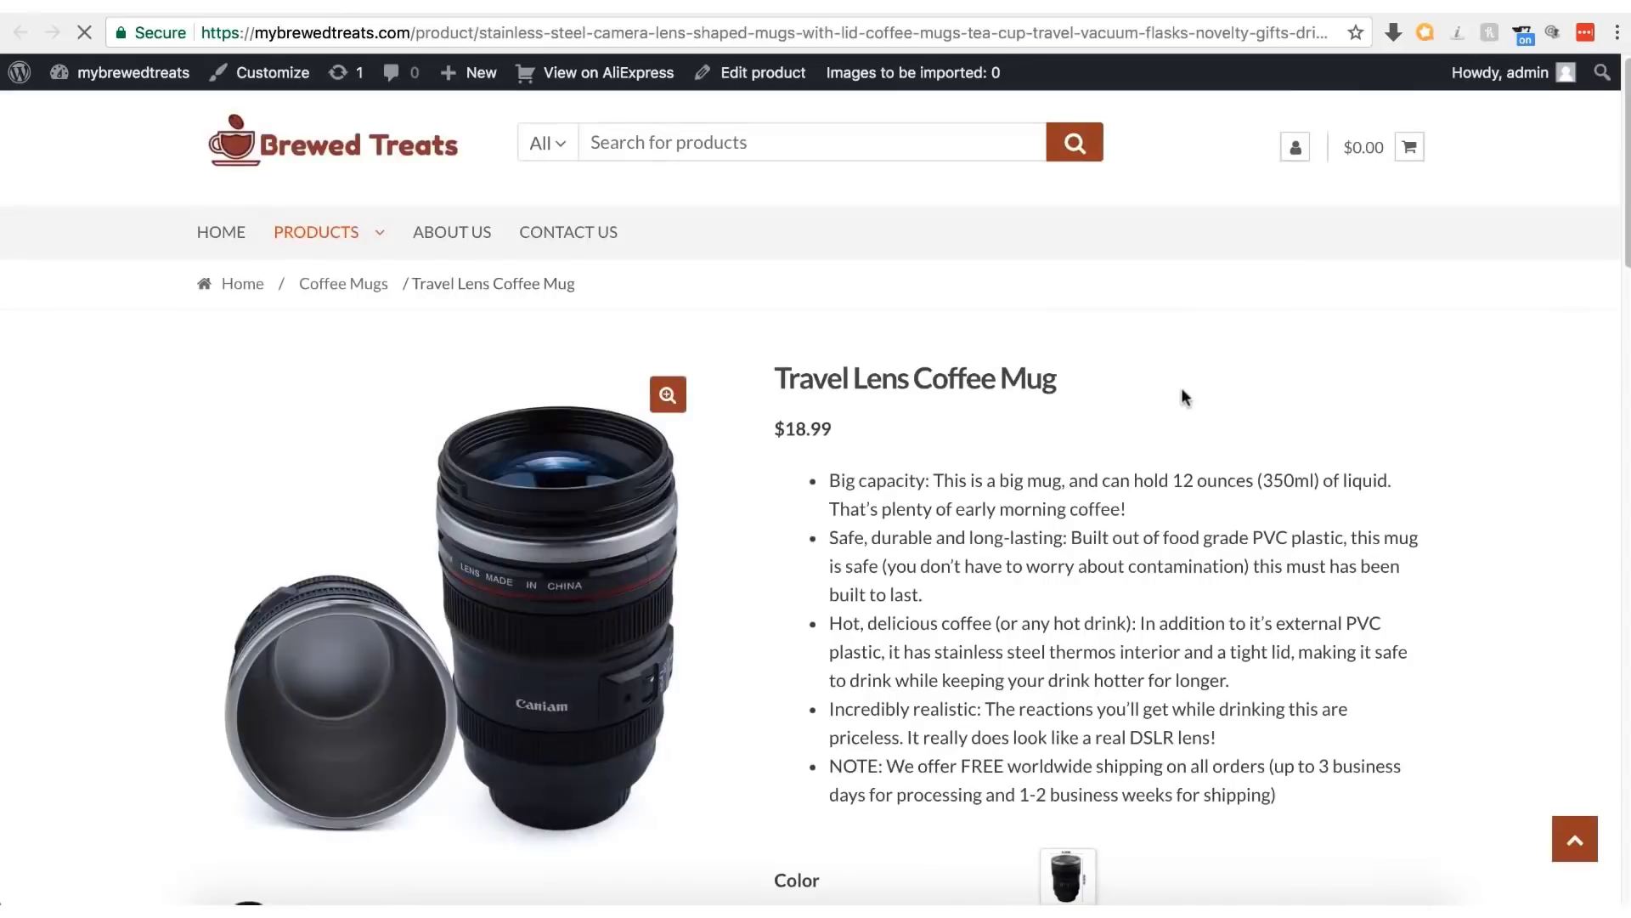
scroll(901, 569, down, 1)
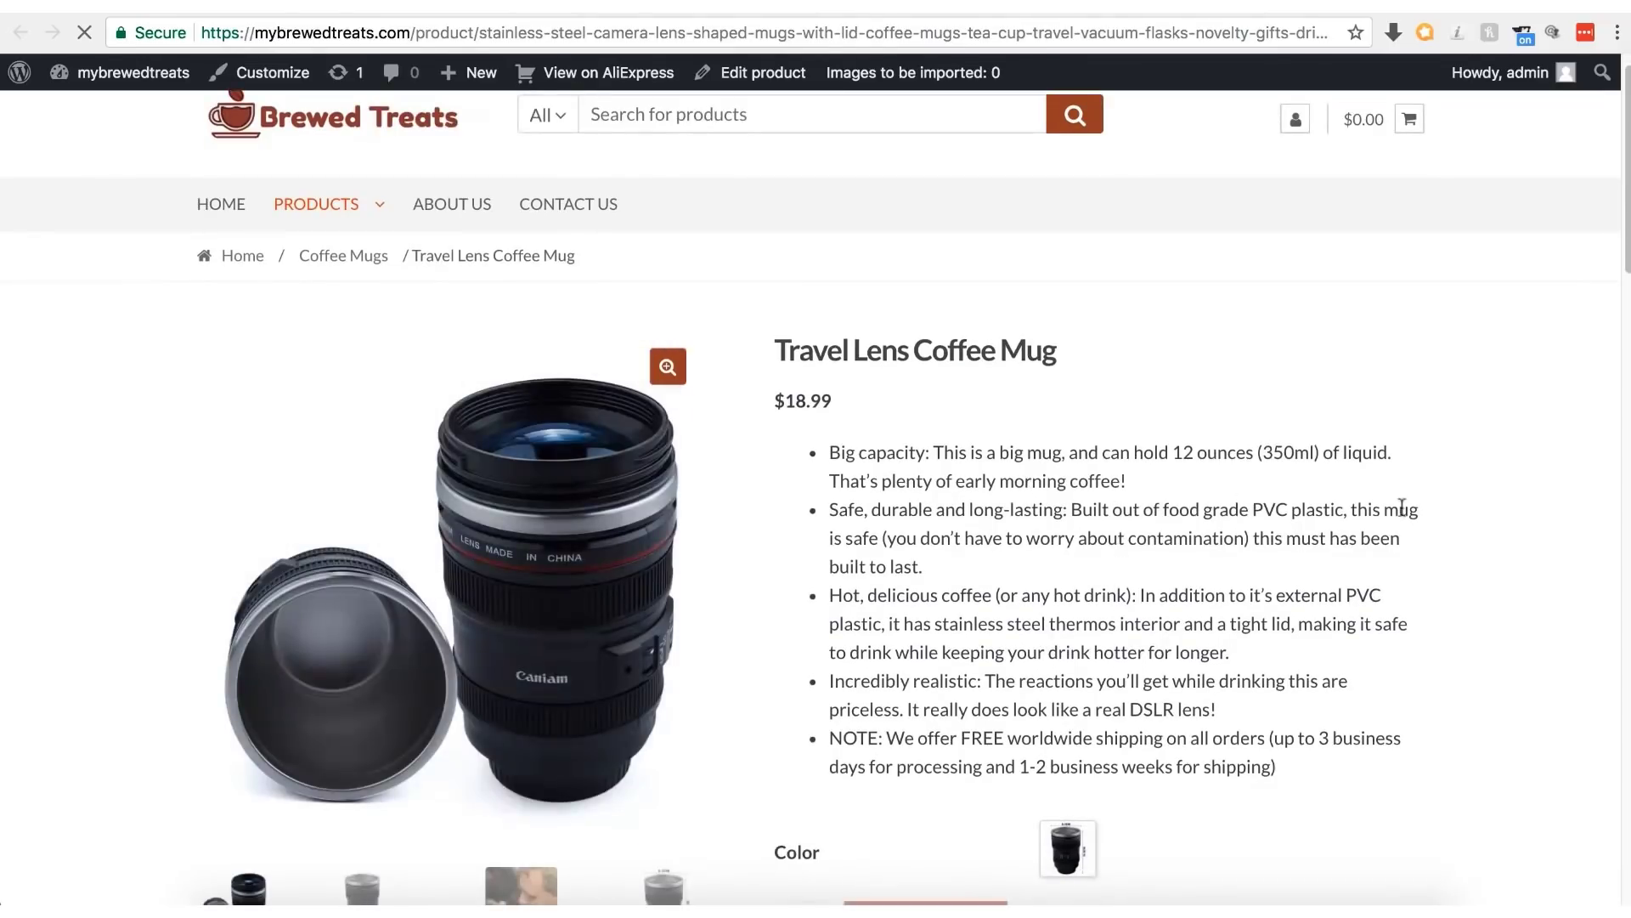
scroll(1126, 517, up, 1)
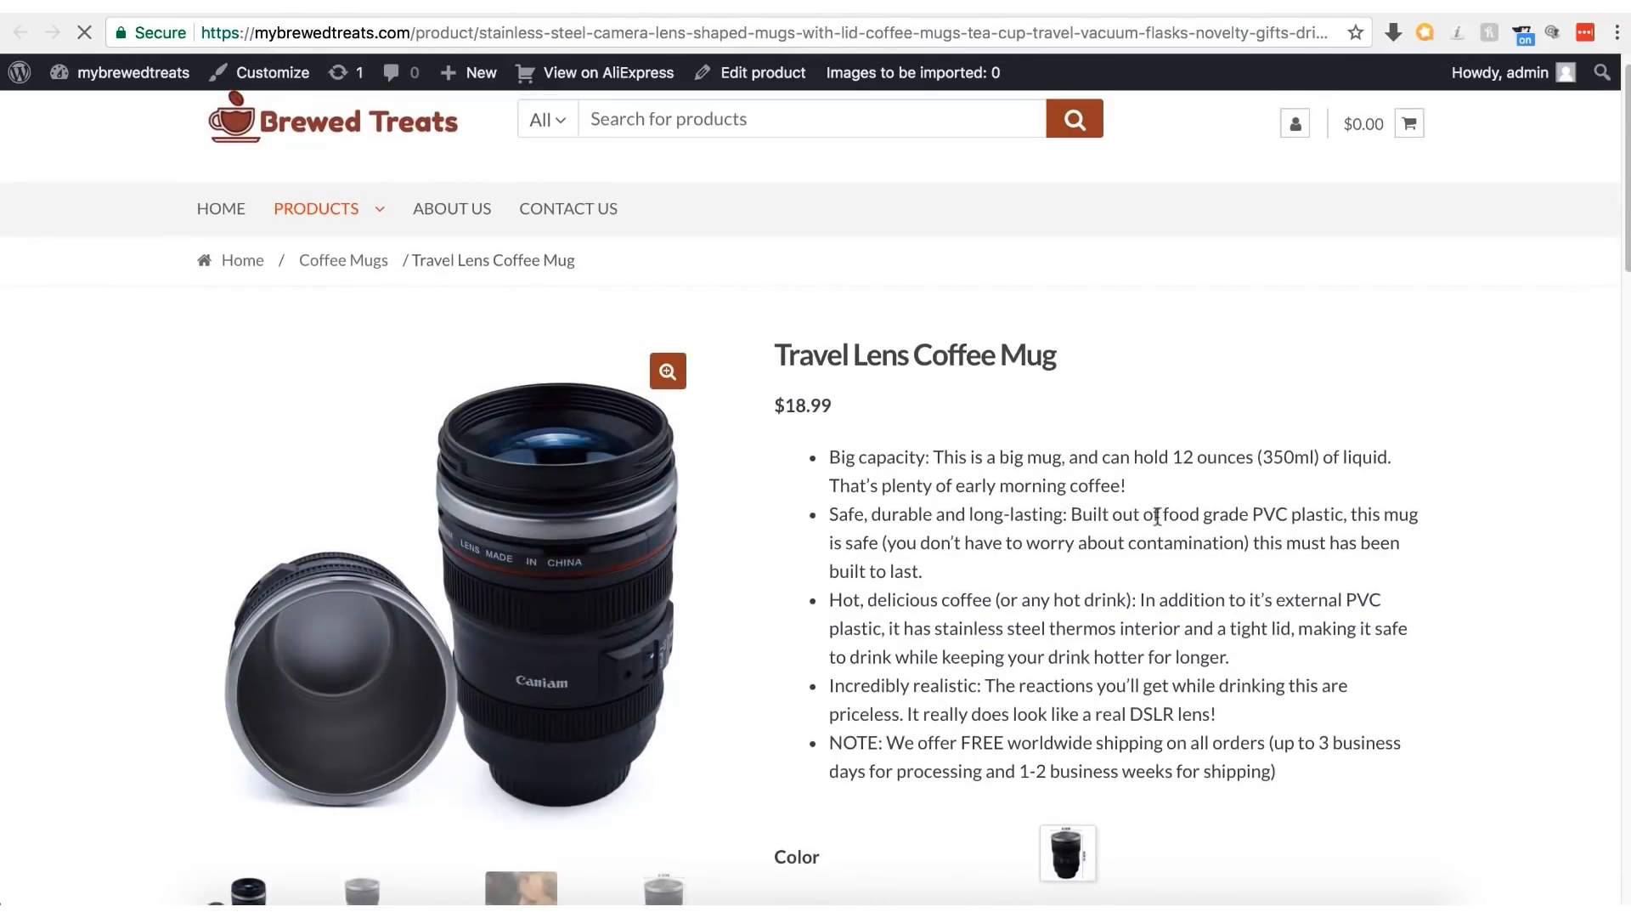
scroll(1157, 516, up, 1)
scroll(1159, 526, down, 7)
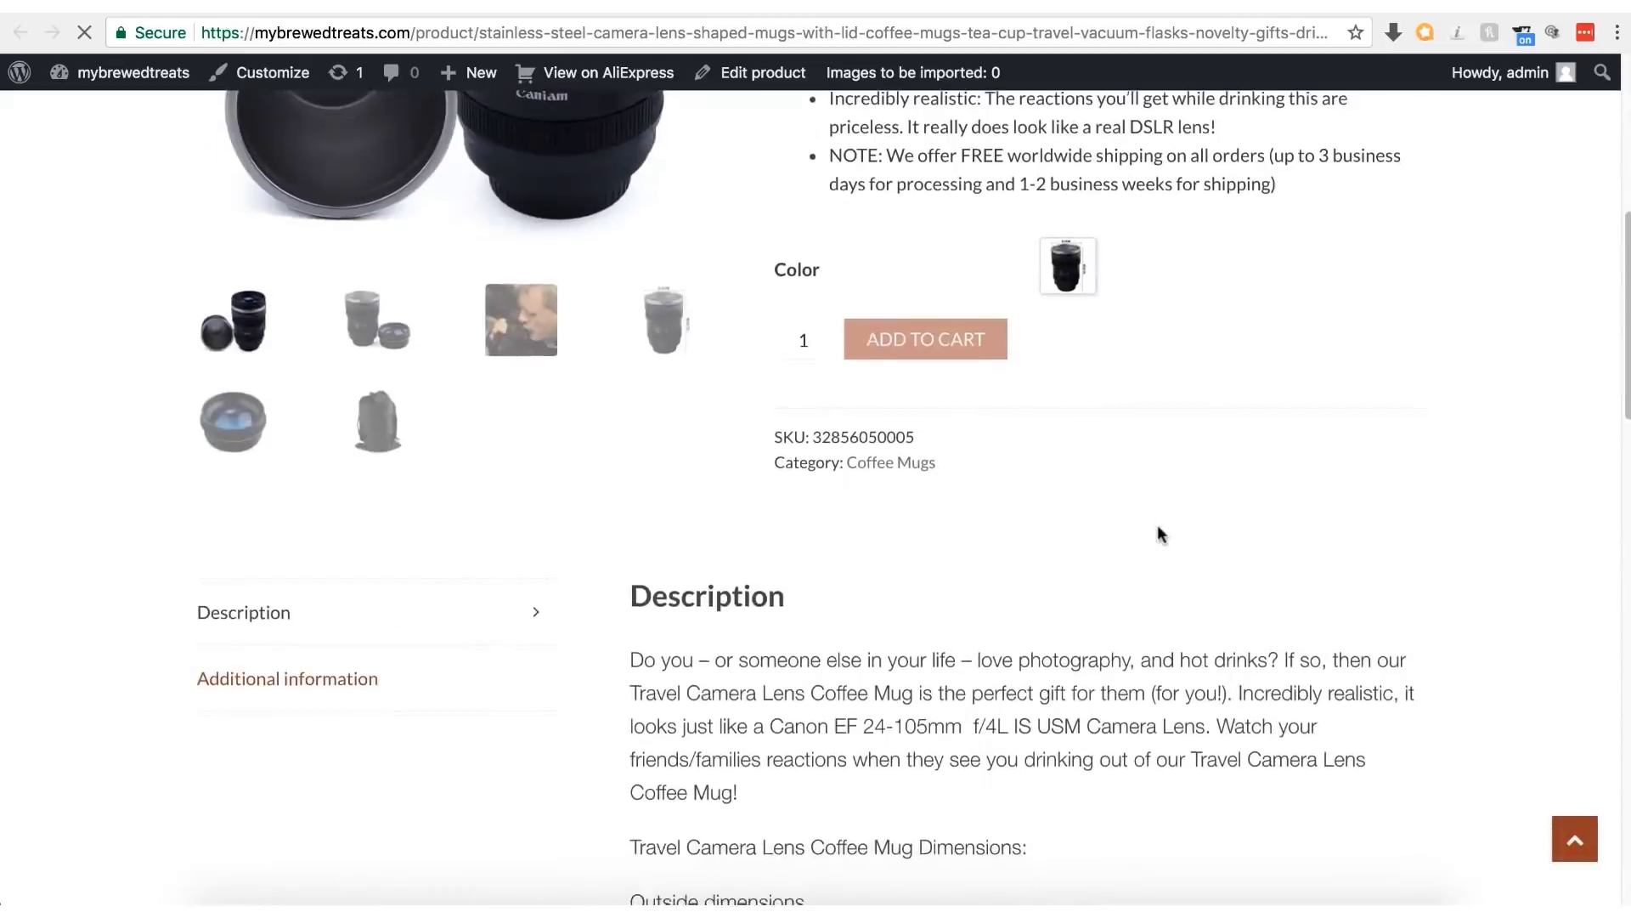
scroll(1161, 534, down, 5)
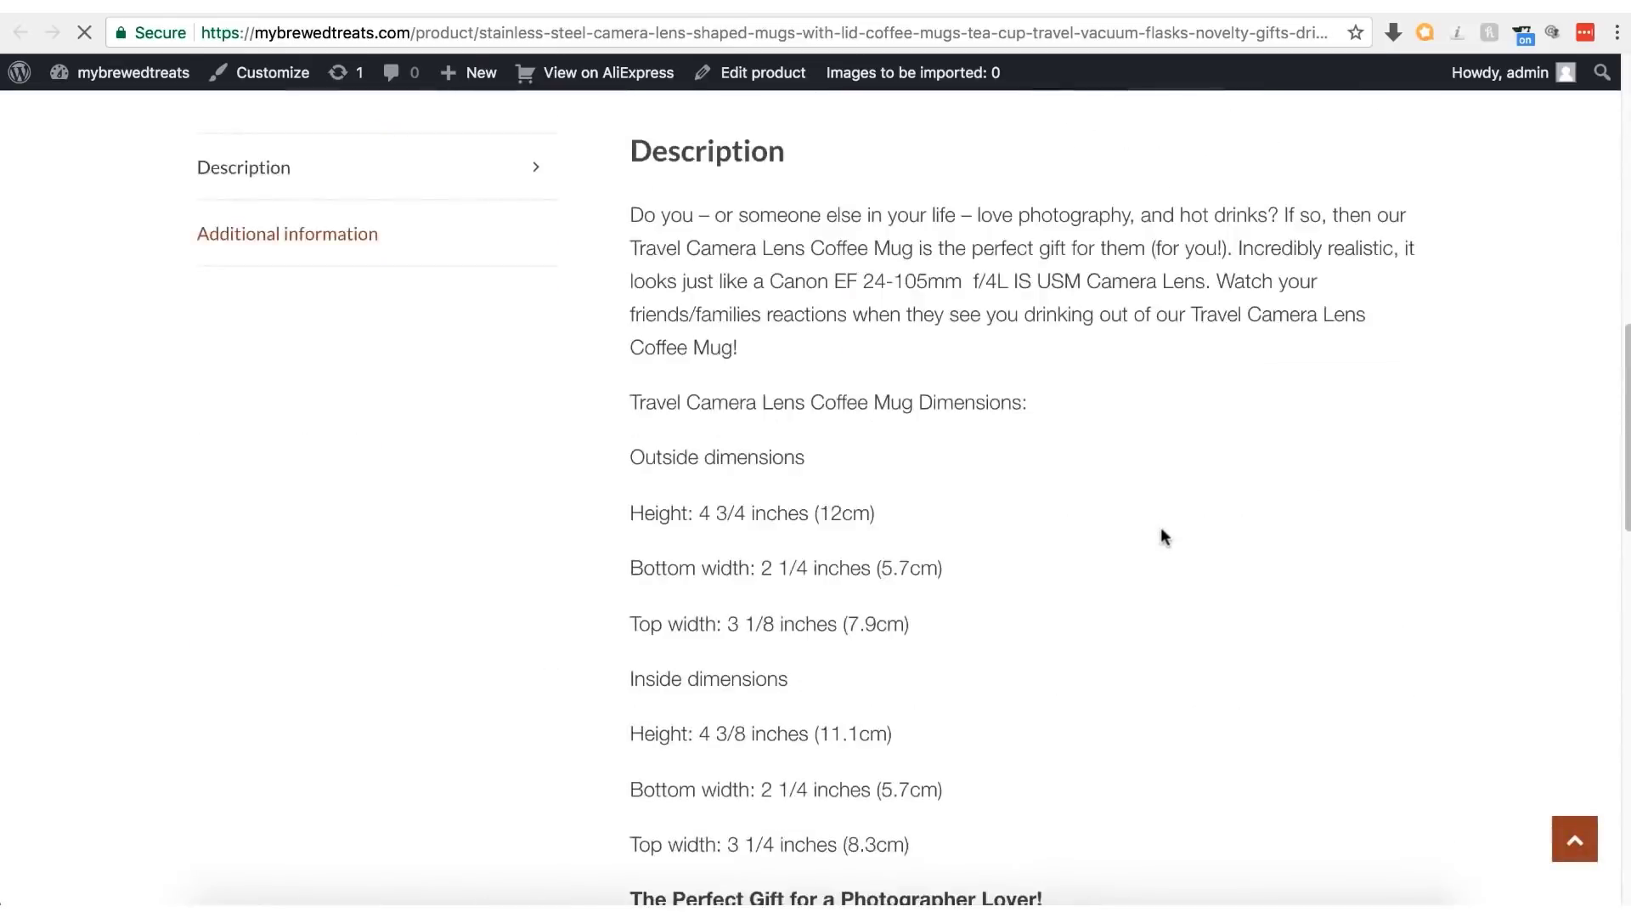
scroll(1163, 531, down, 8)
scroll(1161, 528, down, 7)
scroll(1161, 528, up, 13)
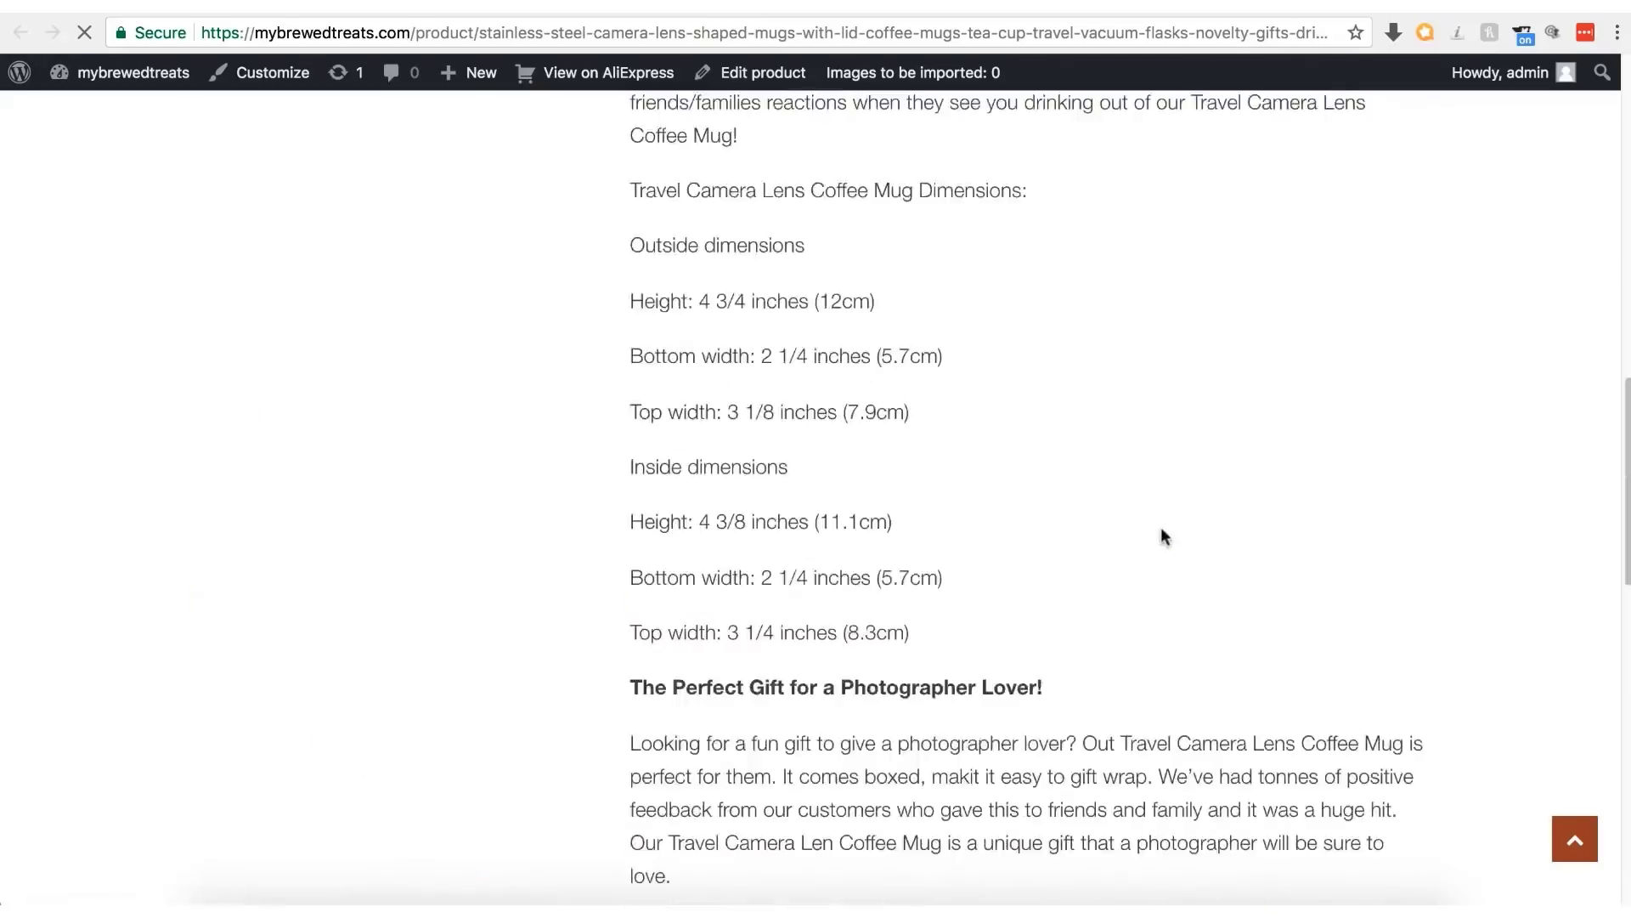
scroll(1160, 526, up, 9)
scroll(1161, 527, down, 5)
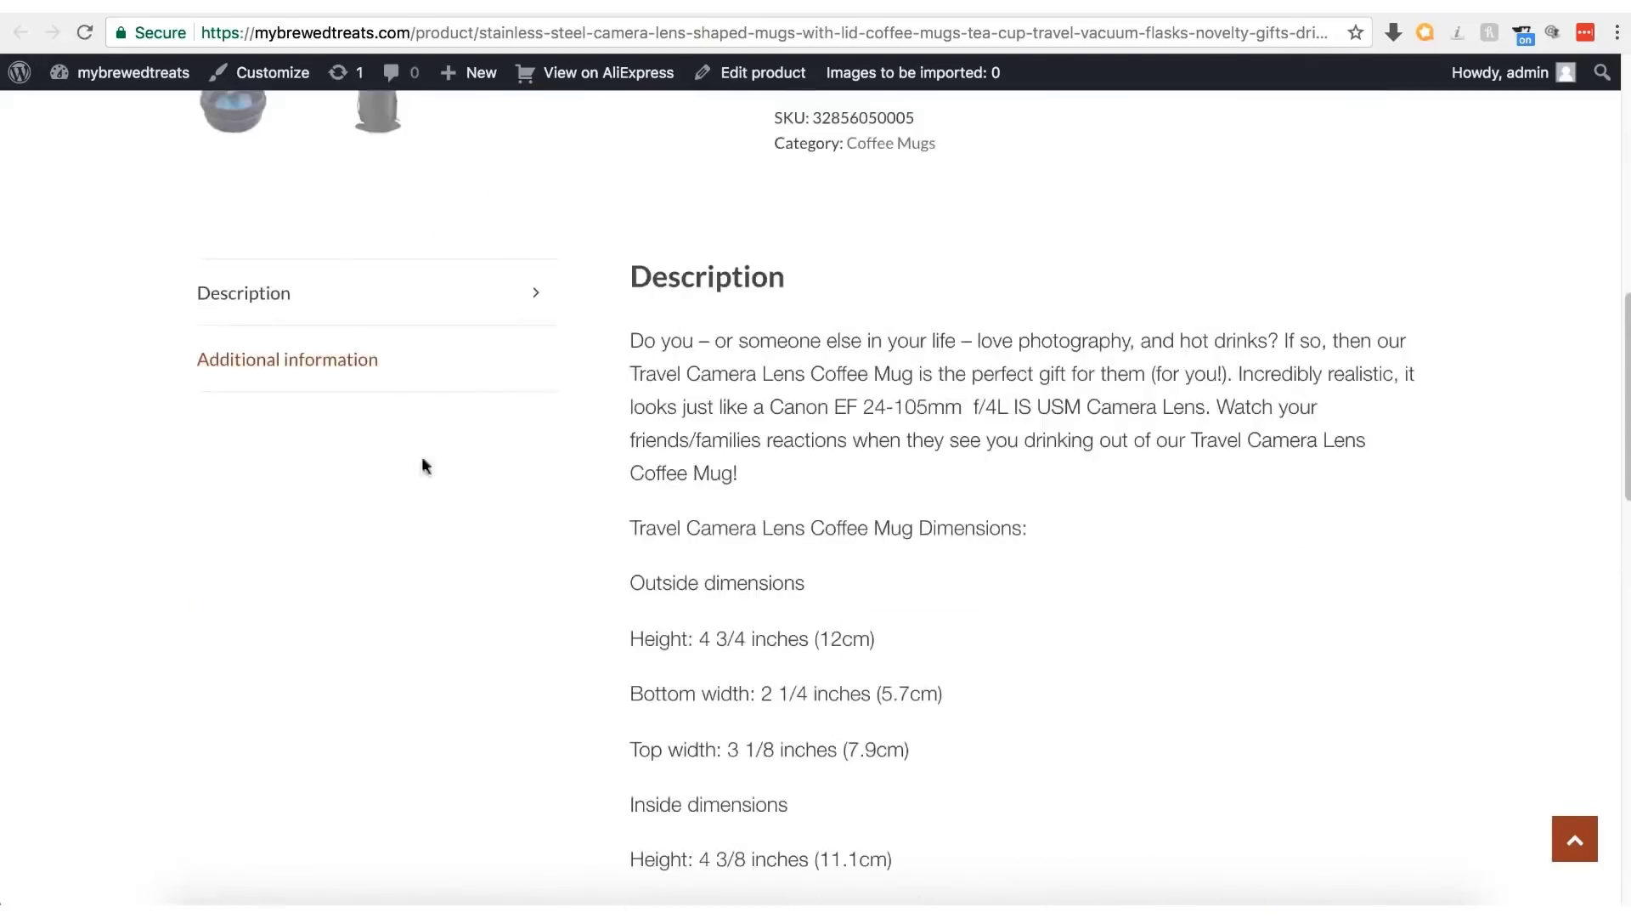
click(338, 364)
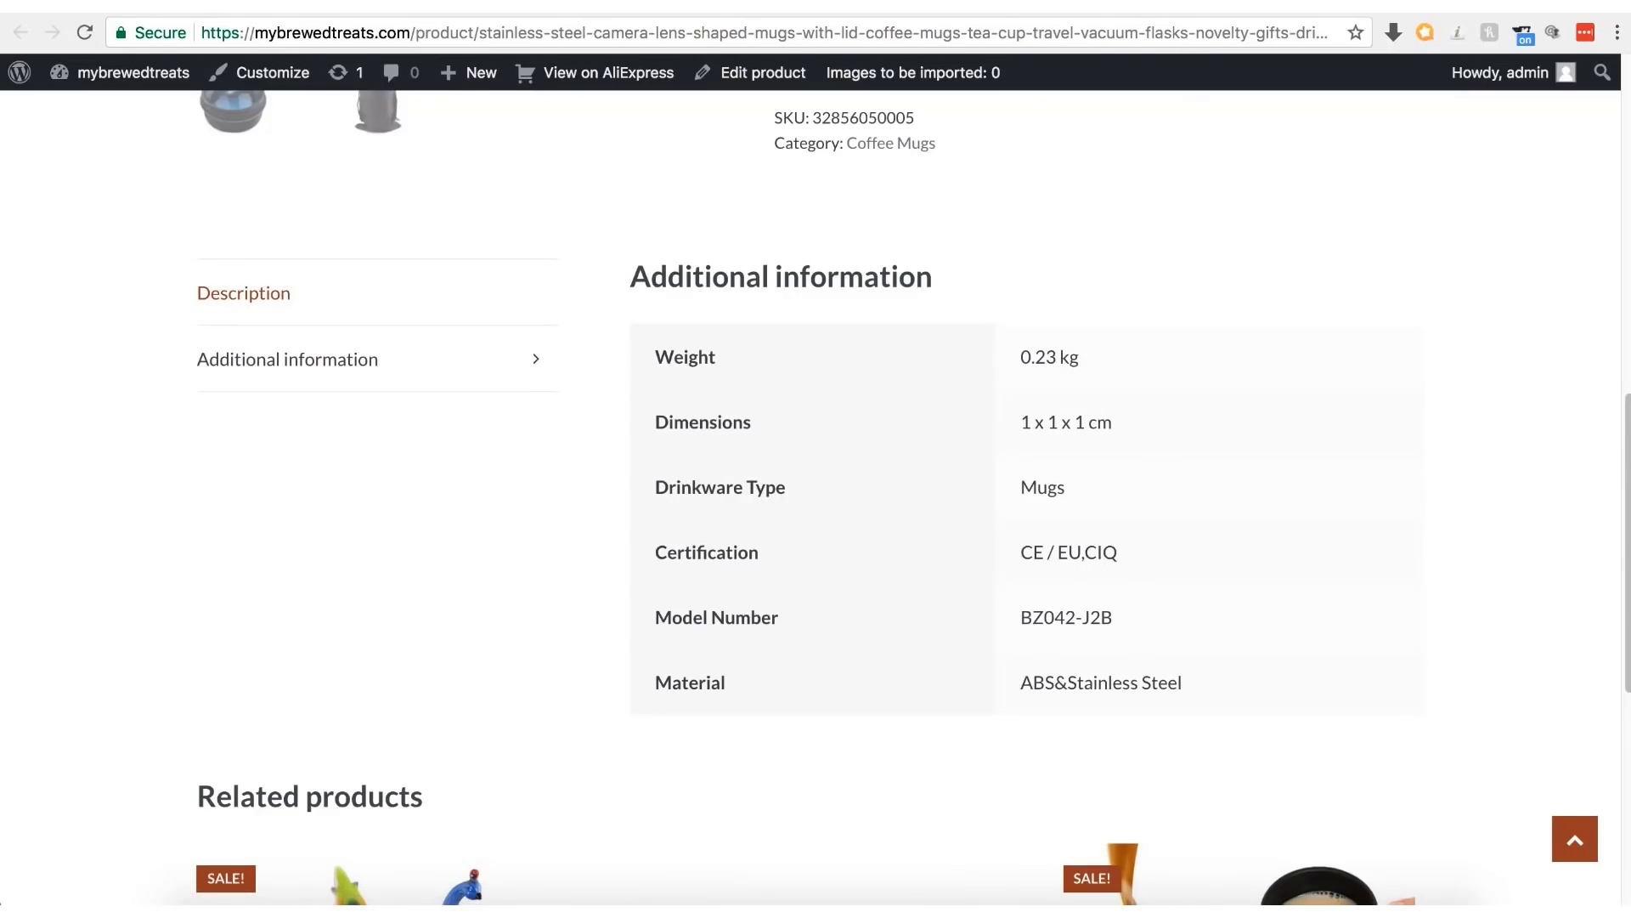
scroll(1206, 314, down, 1)
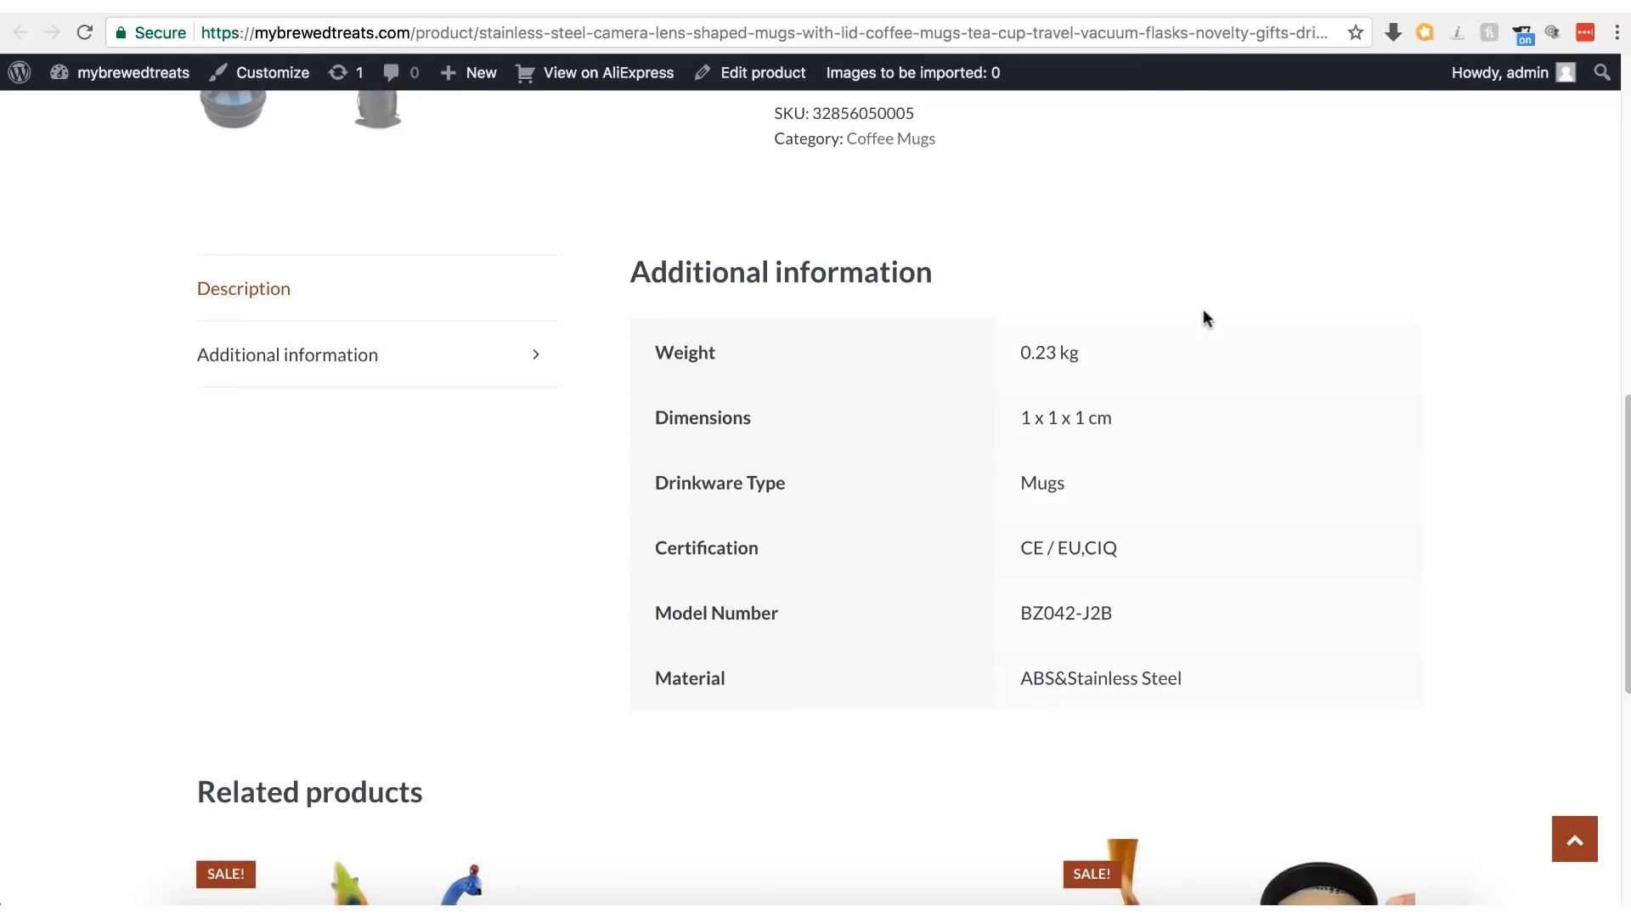